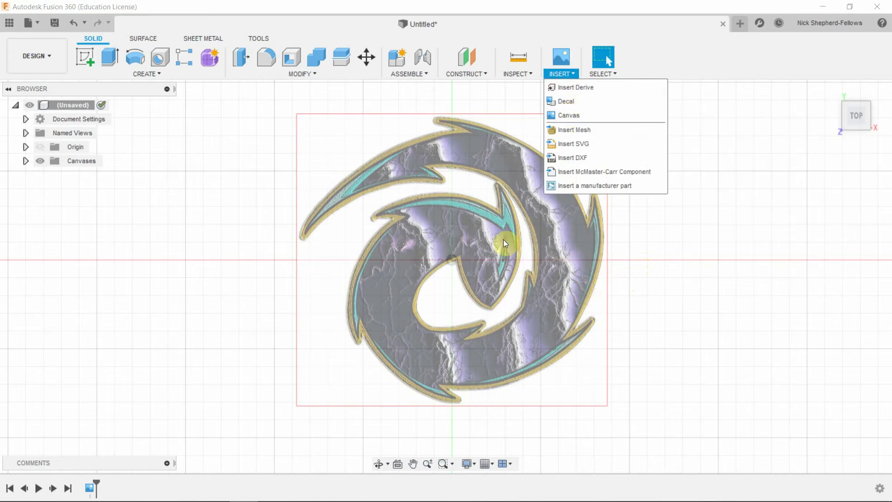
left_click(602, 65)
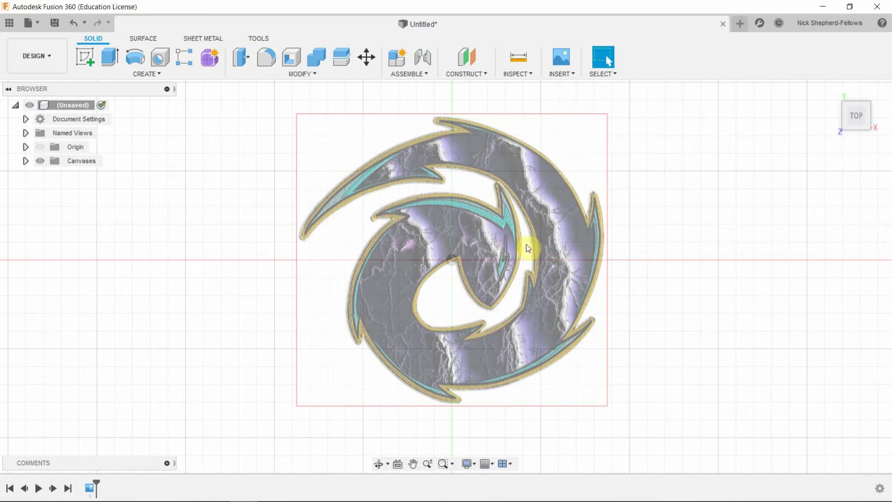
scroll(530, 244, "up", 3)
scroll(531, 242, "down", 5)
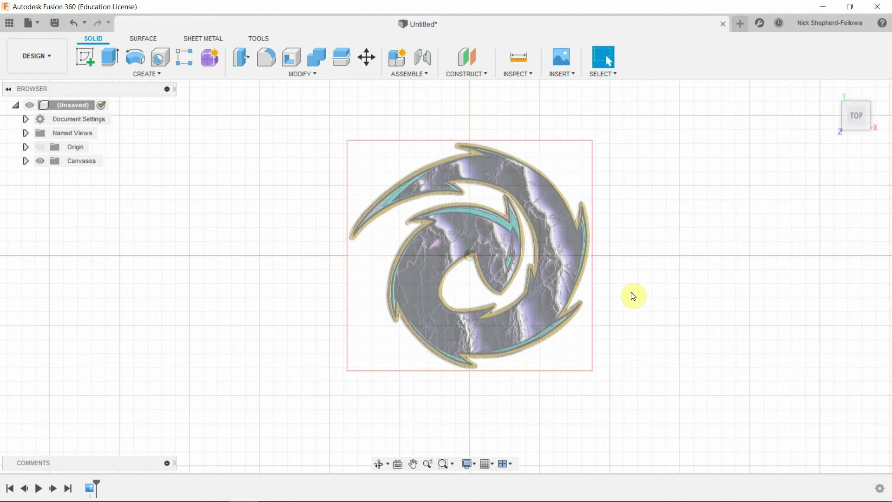
middle_click_drag(637, 305, 621, 239, "shift")
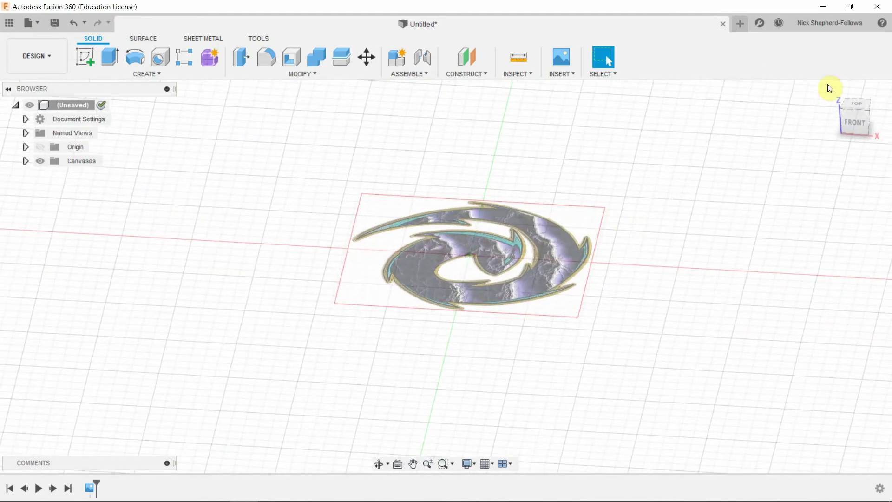
Step: Return to the top view and start a sketch on the horizontal plane through the origin
left_click(858, 105)
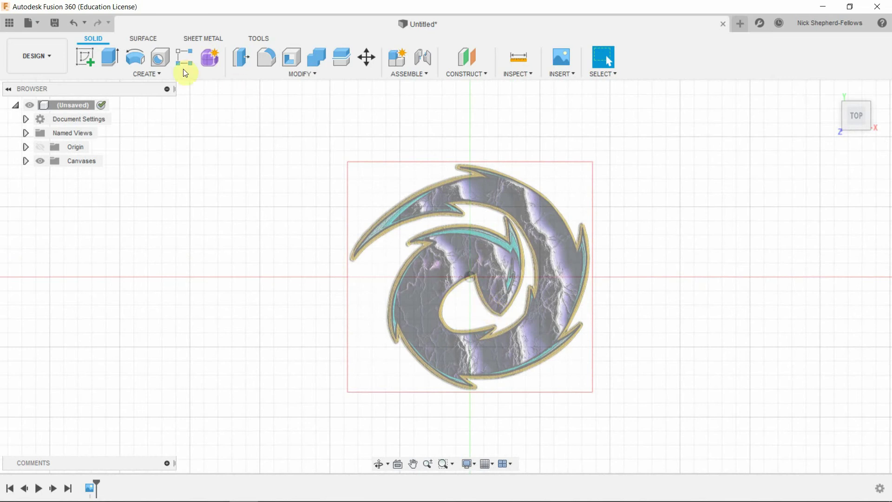
left_click(86, 57)
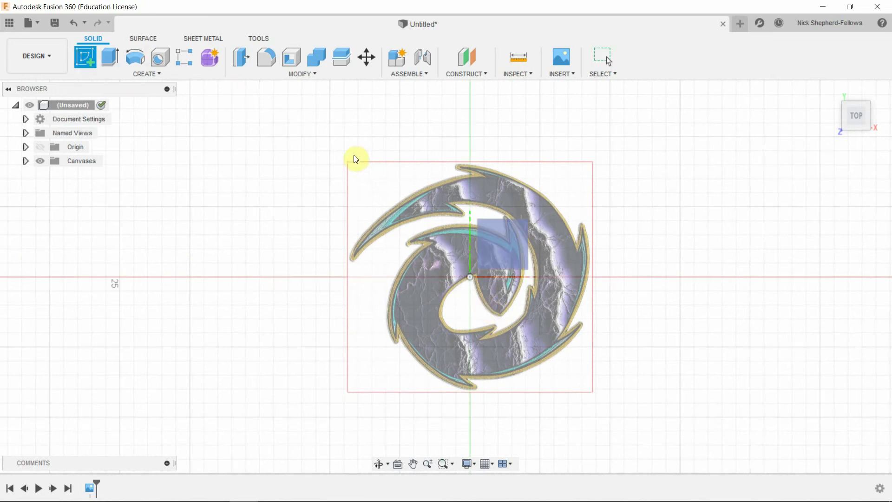
left_click(511, 241)
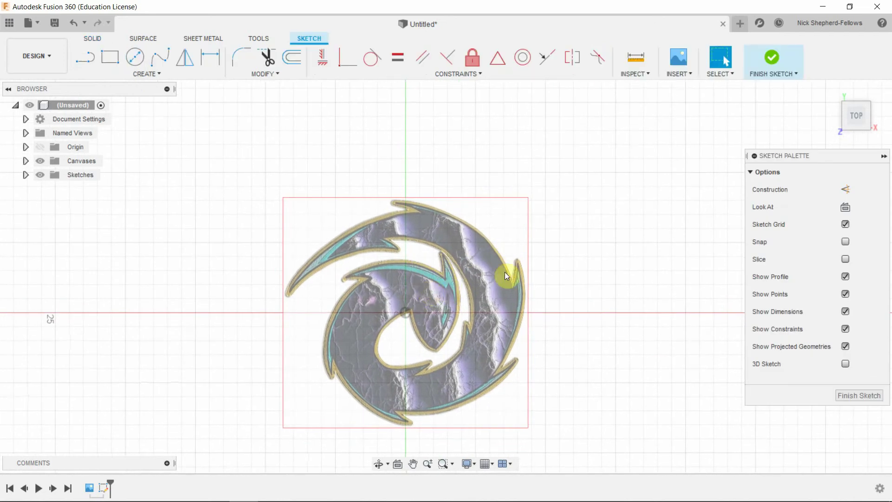
Step: Try a center-diameter circle from the origin around the swirl artwork, and delete it
left_click(131, 60)
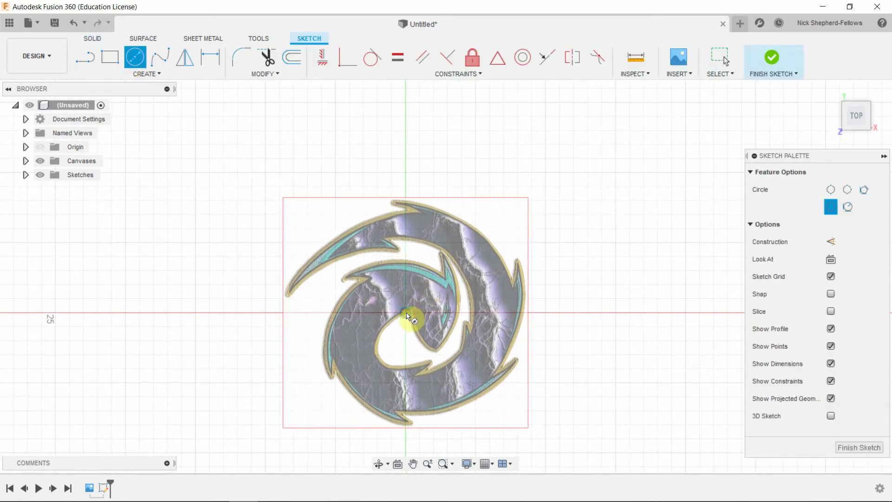
left_click(406, 314)
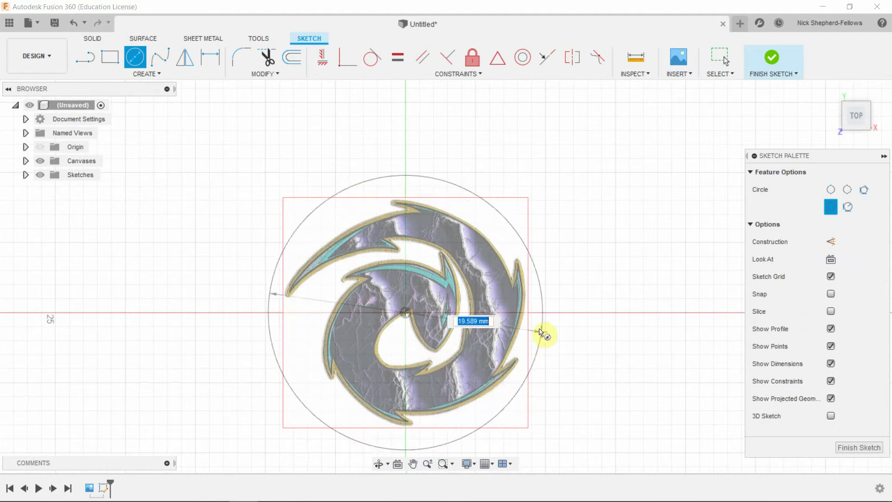
left_click(523, 261)
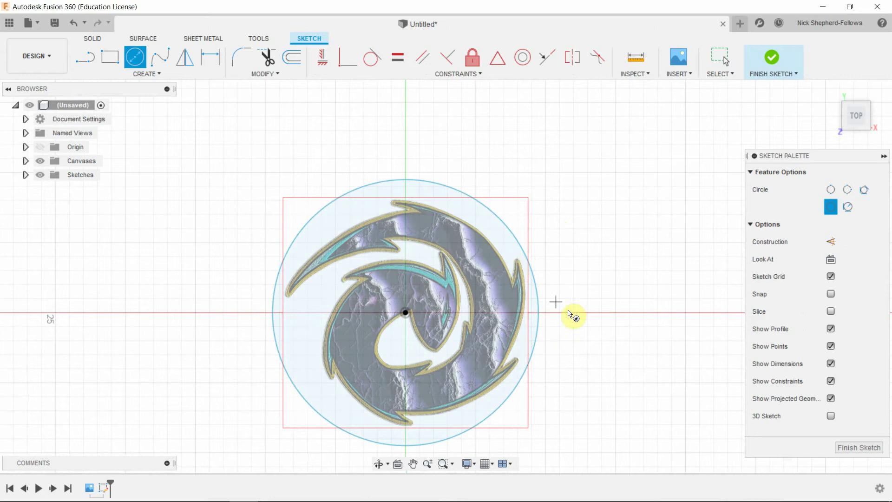
key("Escape")
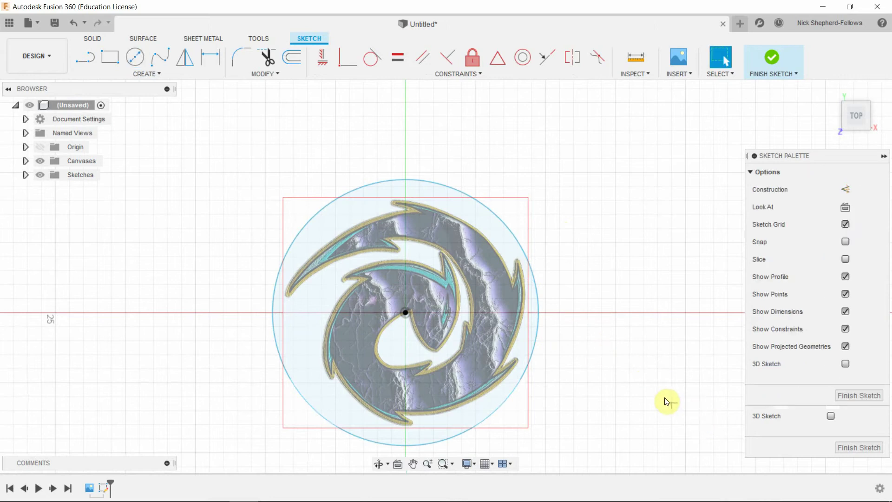
left_click(415, 180)
key("Delete")
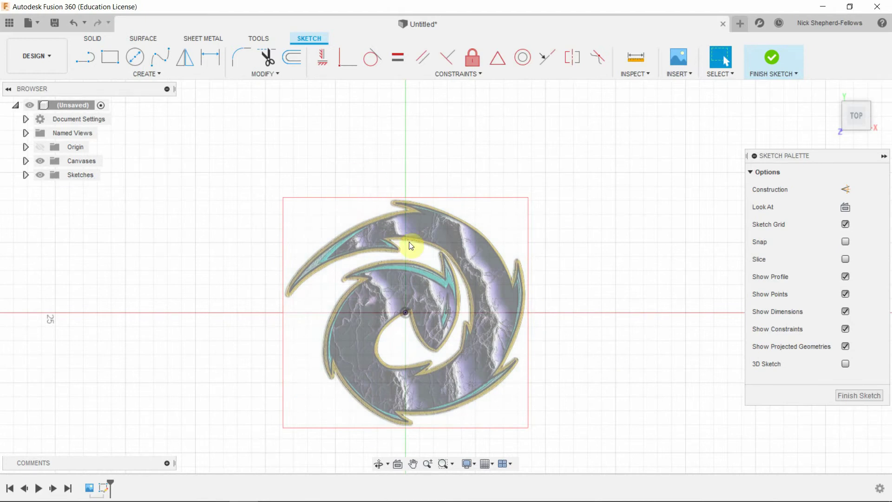
Step: Trace a fit point spline from beside the origin down the curved edge to the inner swirl's pointed lower tip
scroll(416, 356, "up", 2)
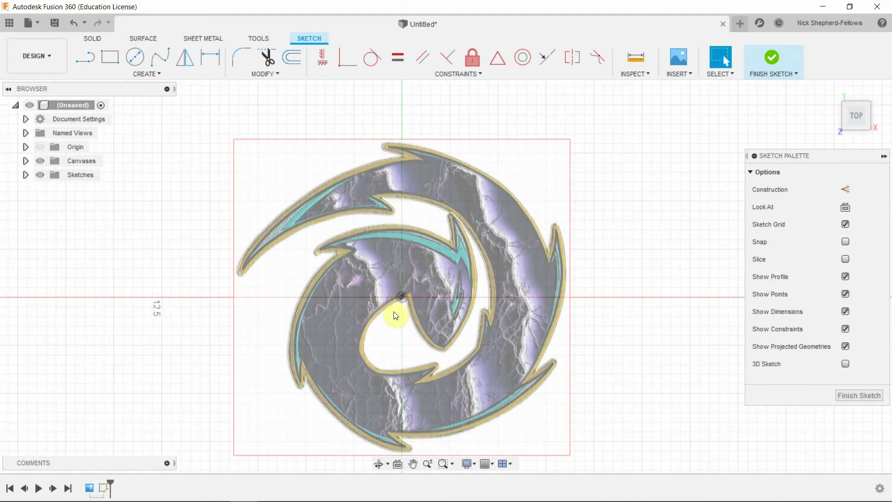
scroll(410, 344, "down", 2)
scroll(411, 349, "up", 3)
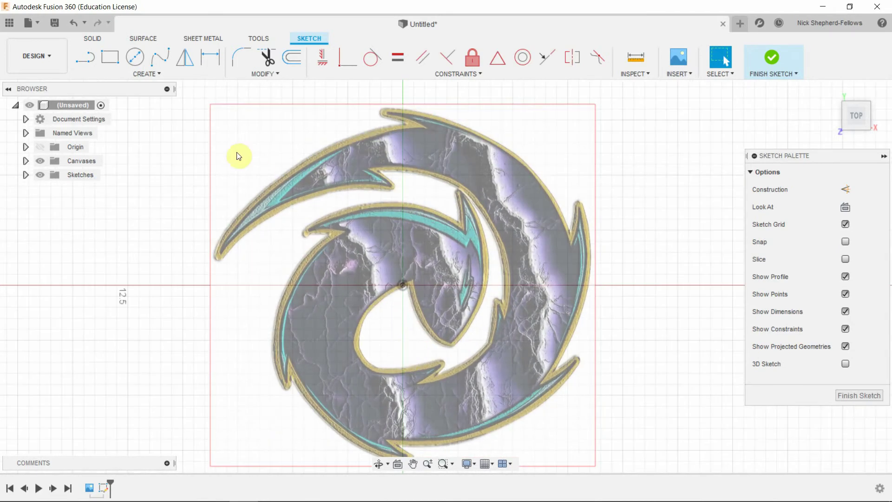
left_click(156, 53)
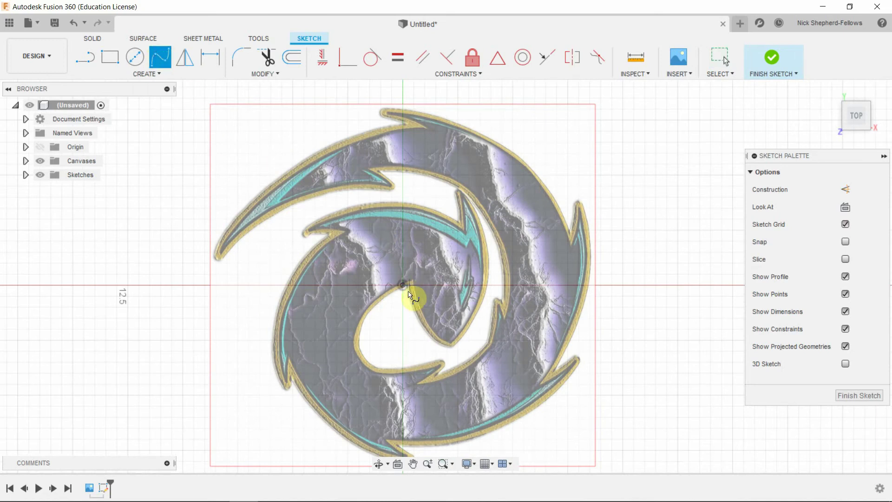
scroll(408, 294, "up", 5)
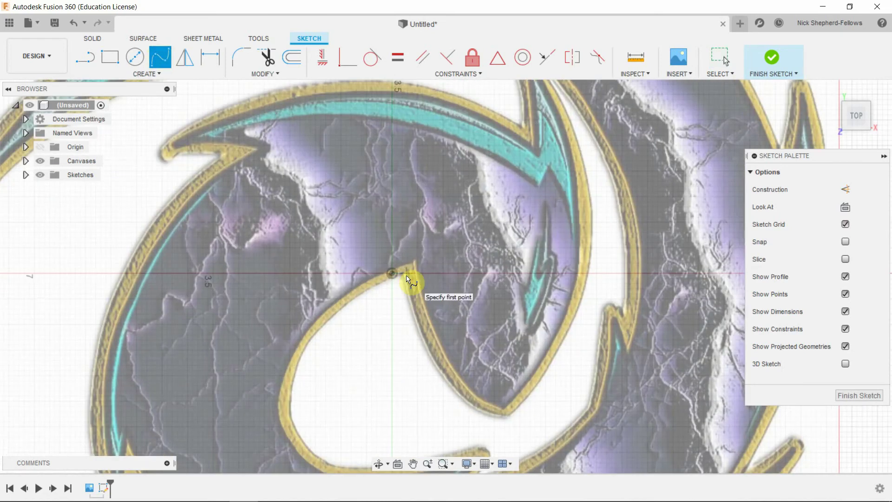
left_click(405, 274)
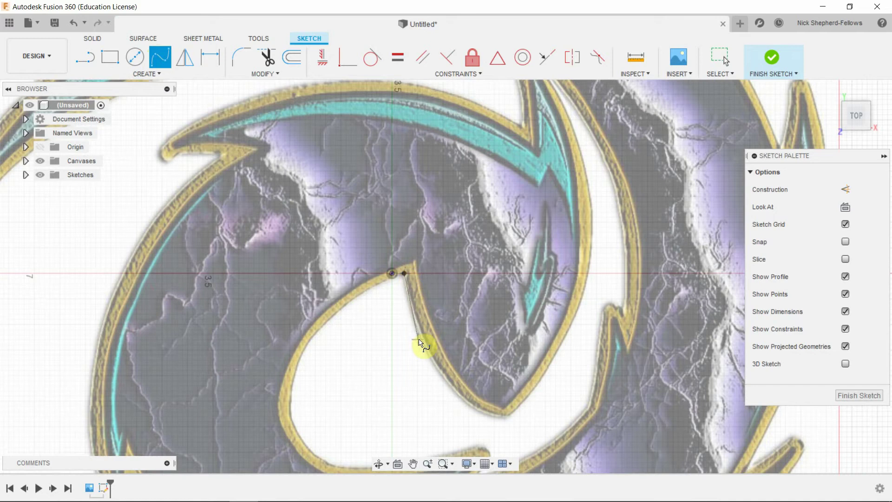
left_click(419, 333)
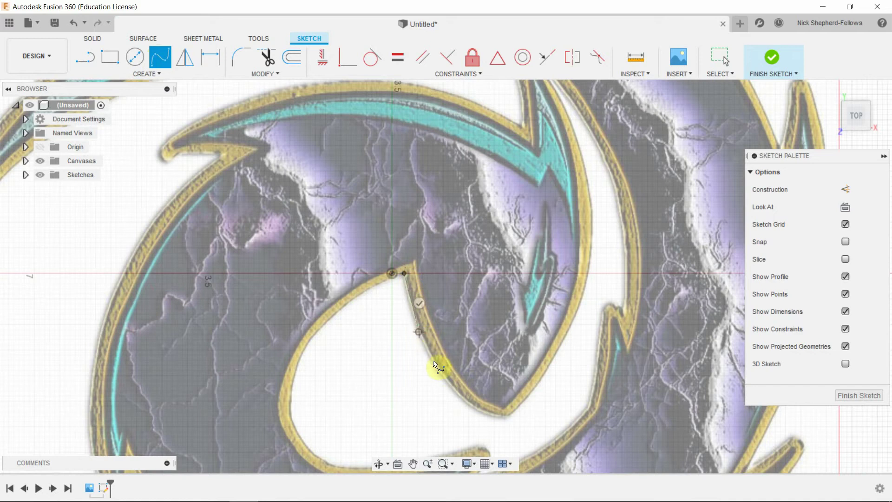
left_click(453, 387)
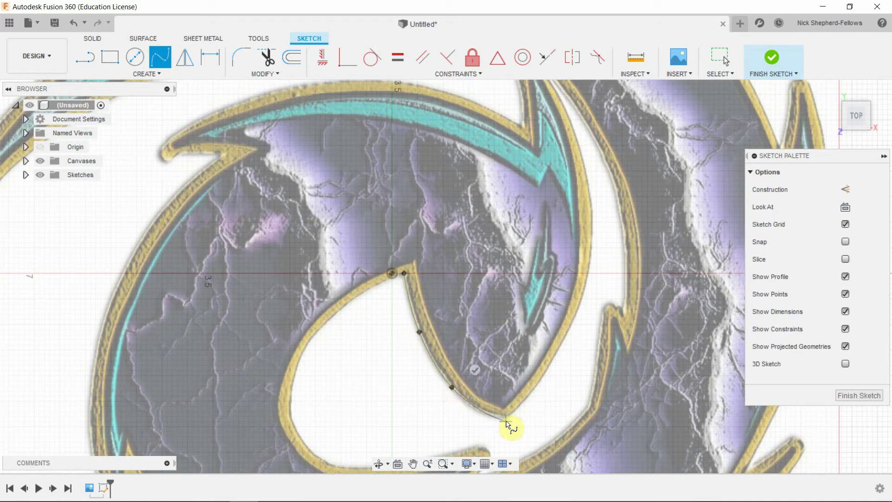
left_click(509, 419)
left_click(516, 394)
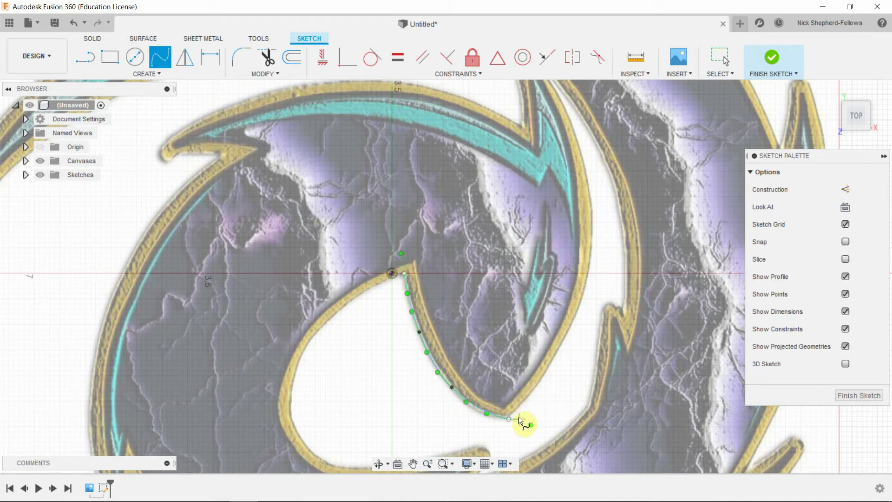
Step: Trace a second spline from the pointed lower tip up the inner swirl's outer edge to the narrow end of the white gap
left_click(508, 420)
left_click(539, 387)
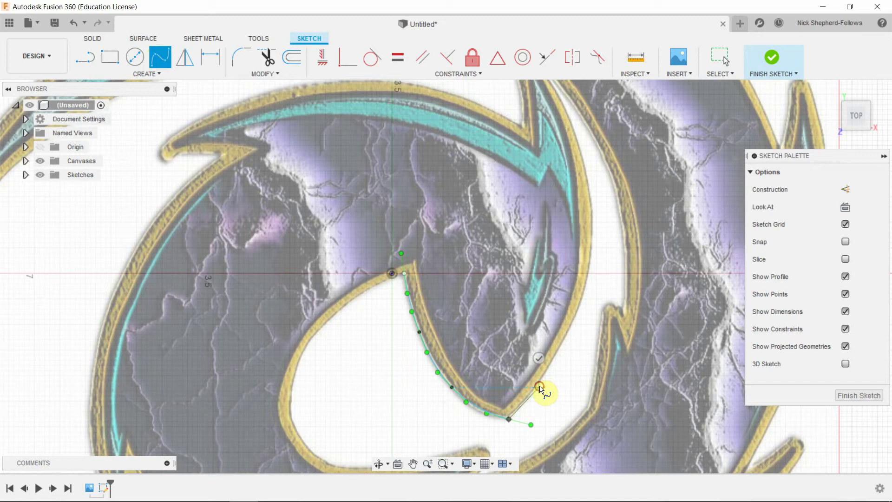
left_click(571, 327)
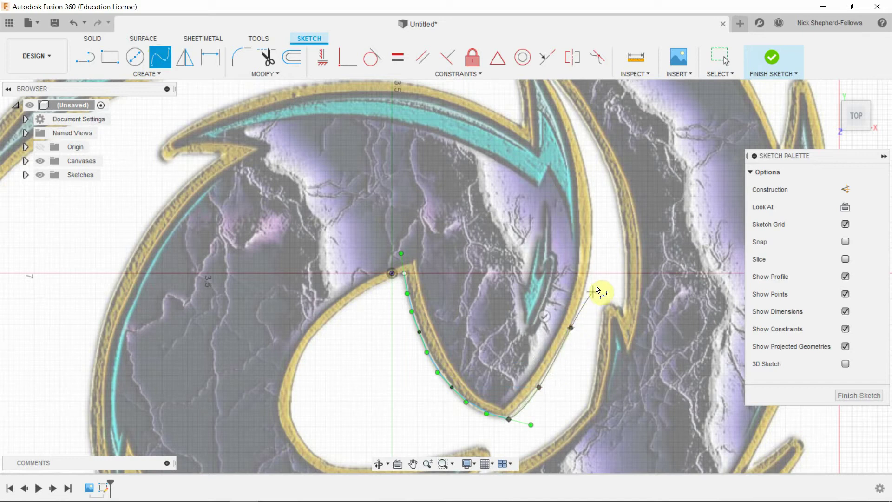
left_click(594, 235)
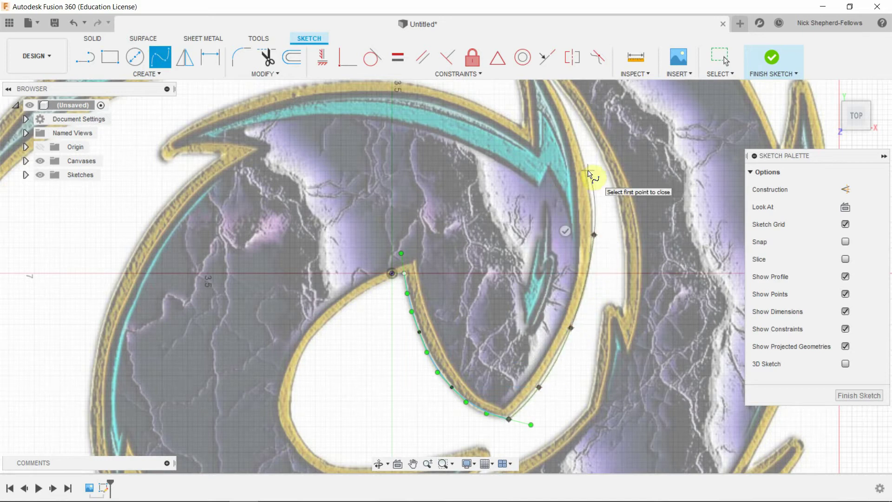
left_click(576, 138)
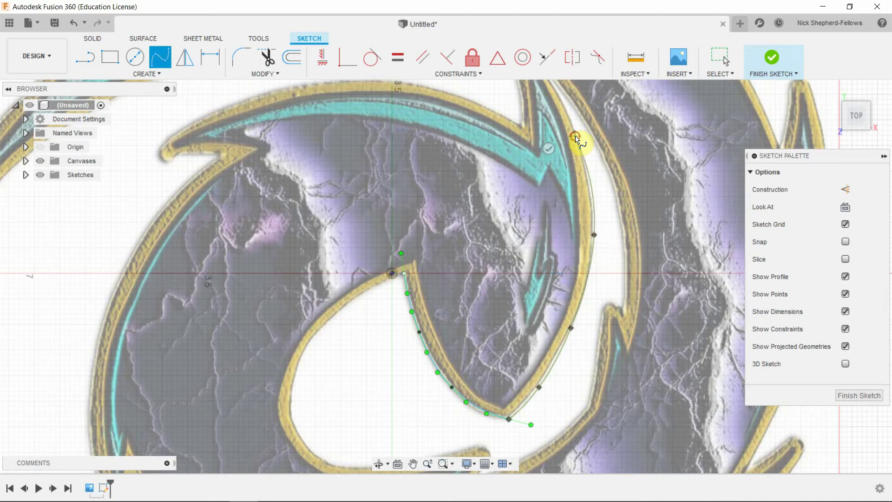
scroll(590, 234, "down", 2)
scroll(565, 104, "up", 3)
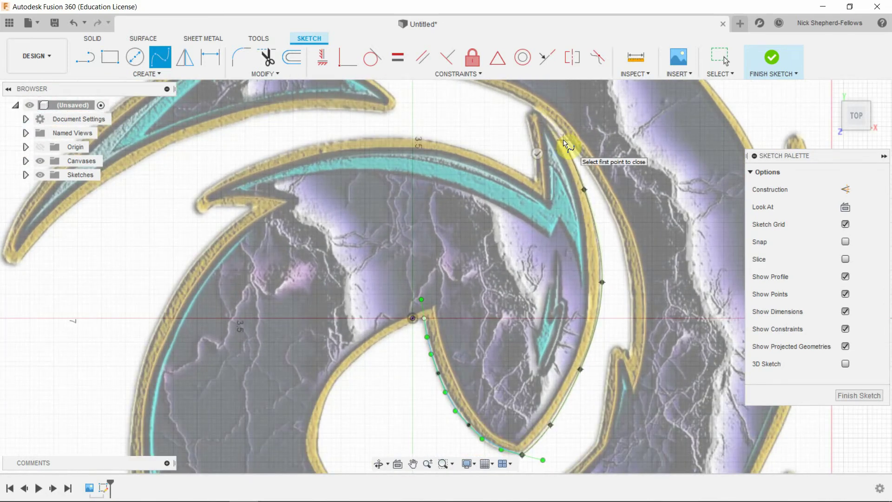
left_click(563, 140)
left_click(561, 145)
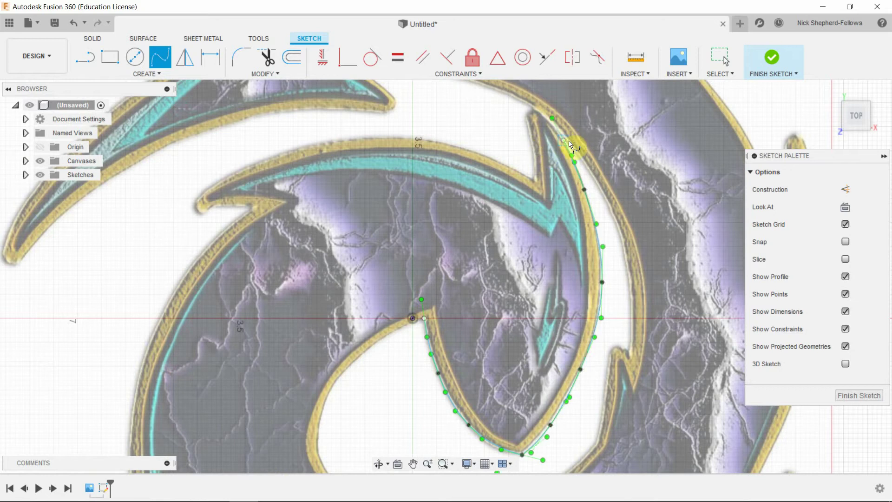
Step: Trace the opposite side of the white gap down to the notch with a spline, and add a short spline across to the barb's tip
left_click(566, 141)
left_click(592, 177)
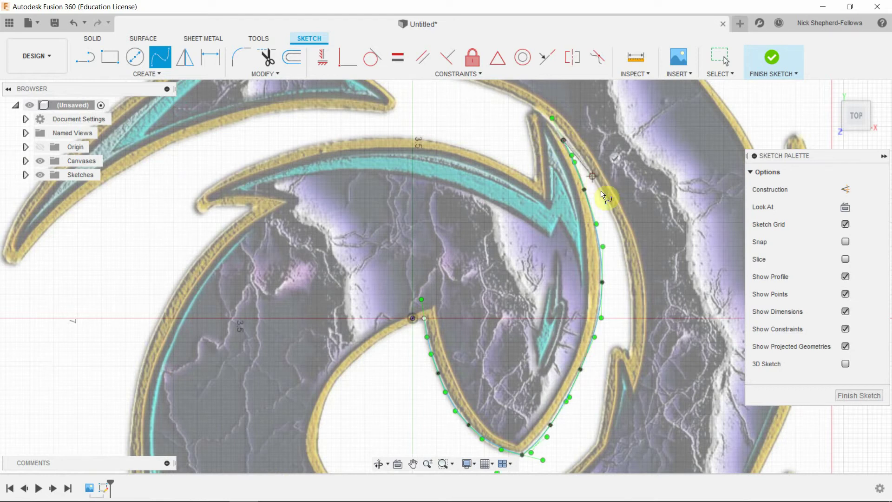
left_click(618, 230)
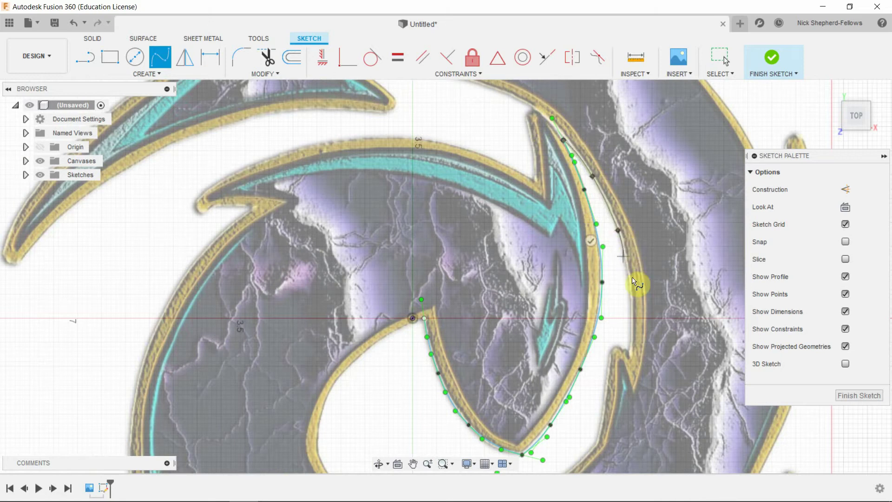
left_click(631, 316)
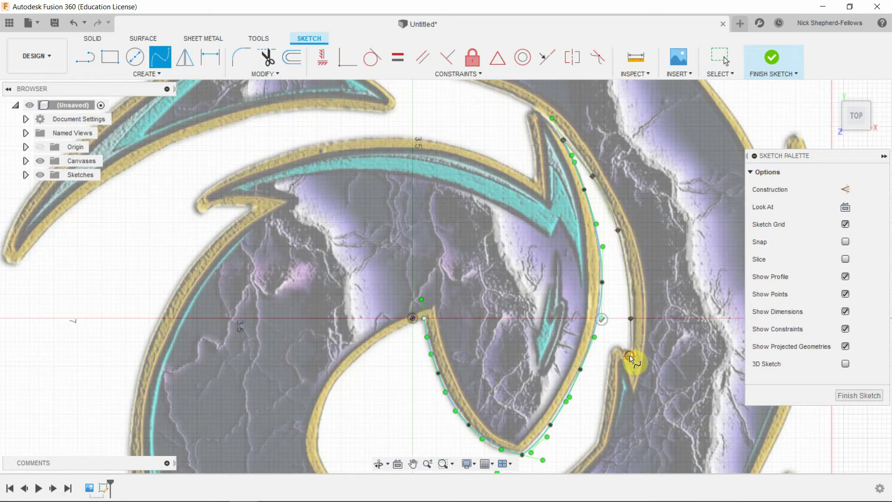
left_click(629, 356)
left_click(601, 355)
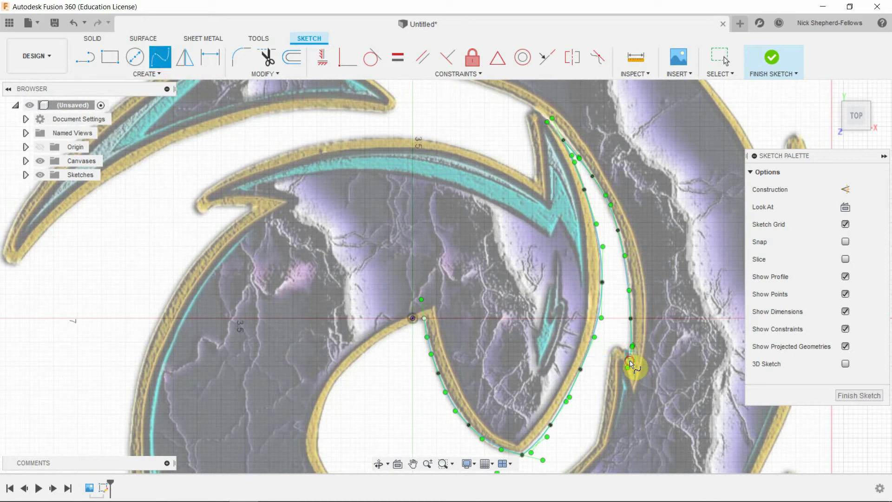
left_click_drag(631, 363, 618, 348)
left_click_drag(613, 345, 611, 316)
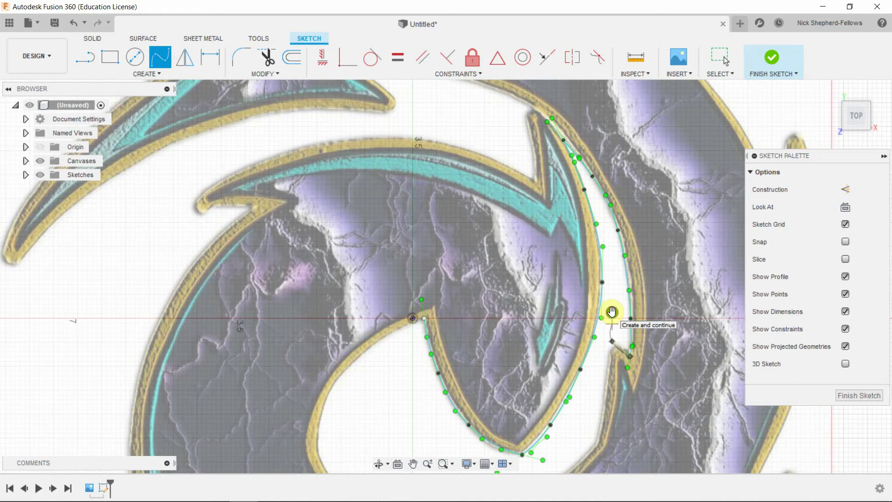
Step: Trace a spline from the barb's tip down the white gap's outer edge to the next notch, and add a short spline to the adjoining barb's tip
scroll(525, 255, "down", 5)
scroll(567, 327, "up", 4)
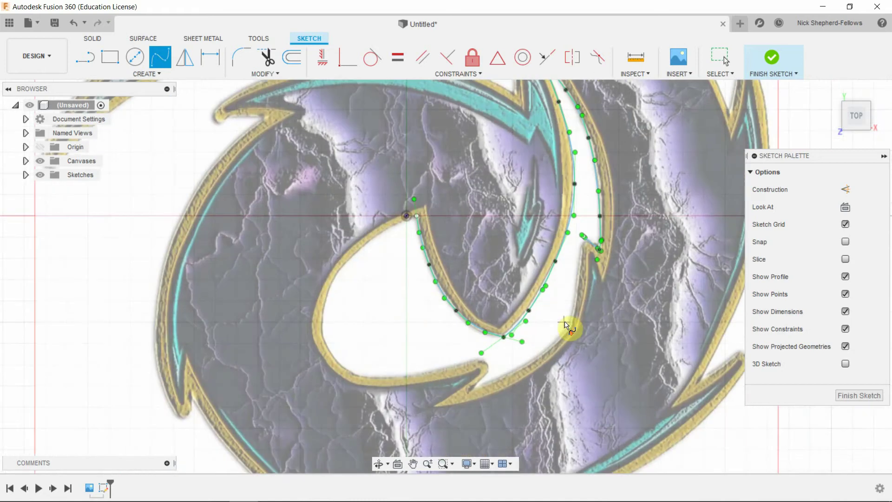
scroll(566, 324, "up", 3)
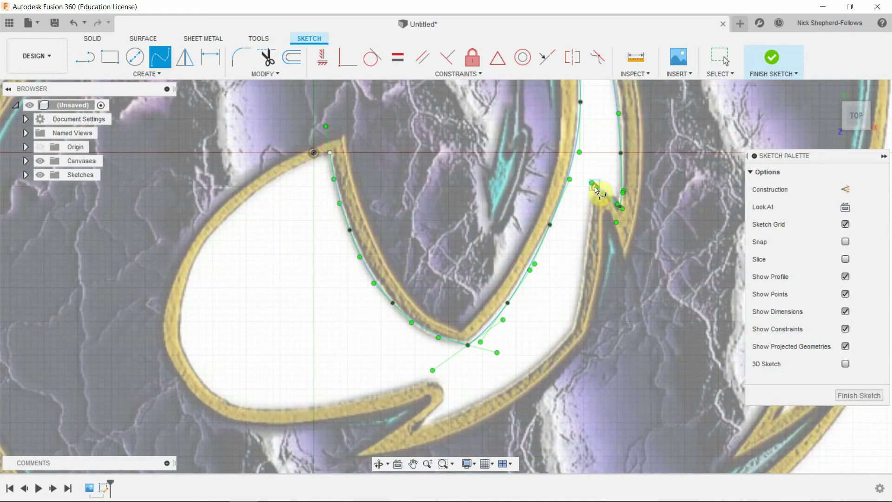
left_click_drag(595, 188, 545, 359)
left_click(545, 356)
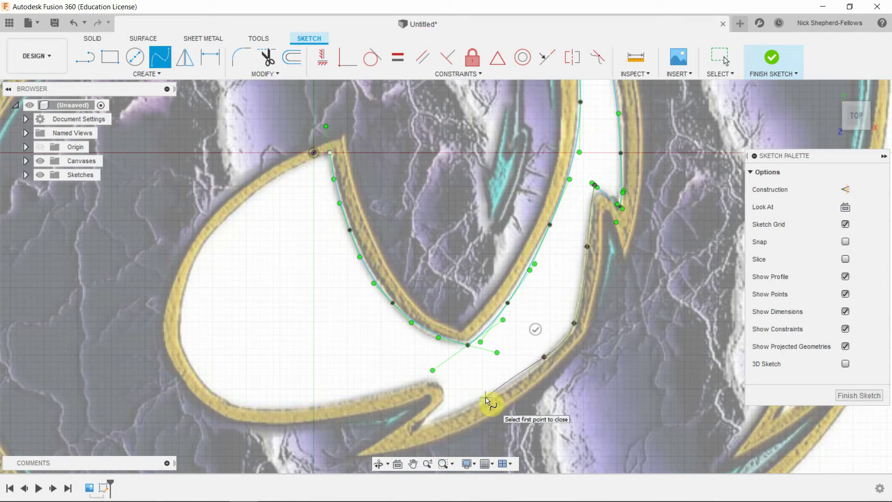
key("ctrl+z")
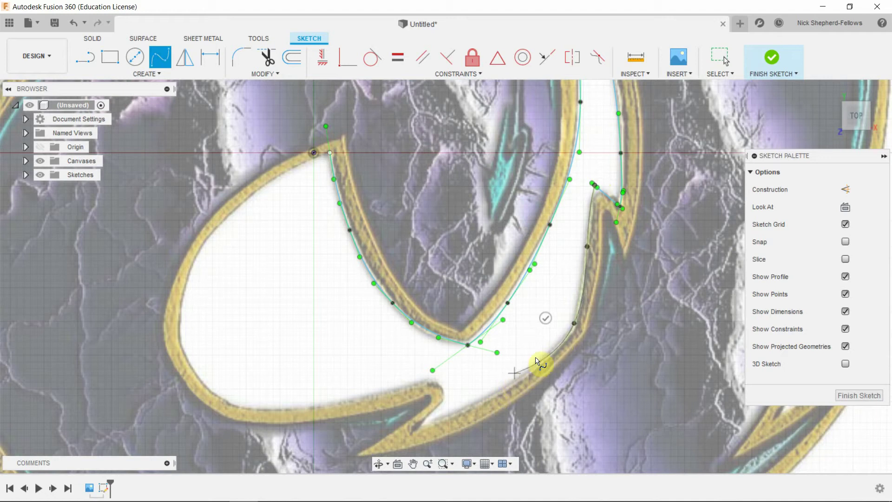
left_click(552, 355)
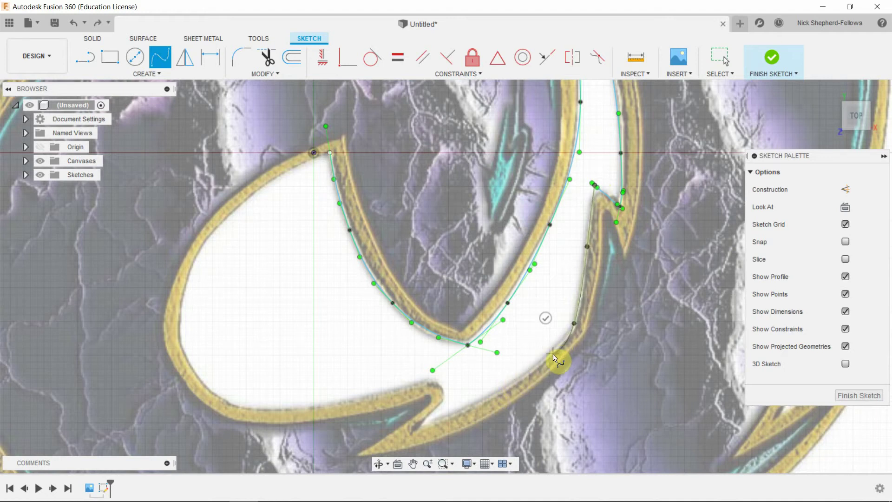
left_click(495, 398)
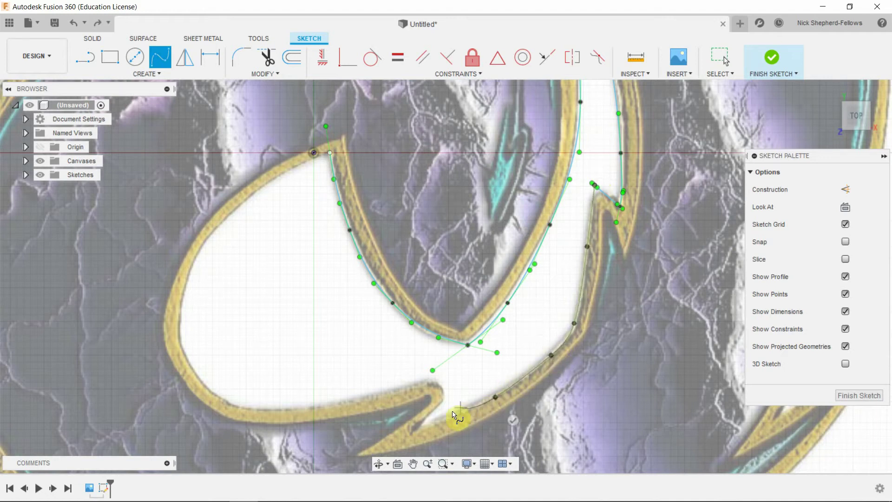
left_click(419, 425)
left_click(418, 400)
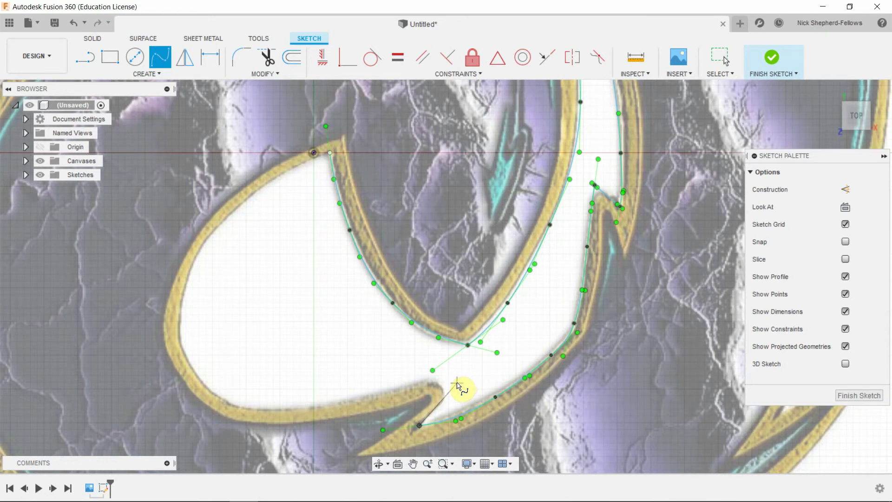
left_click(457, 382)
left_click(456, 354)
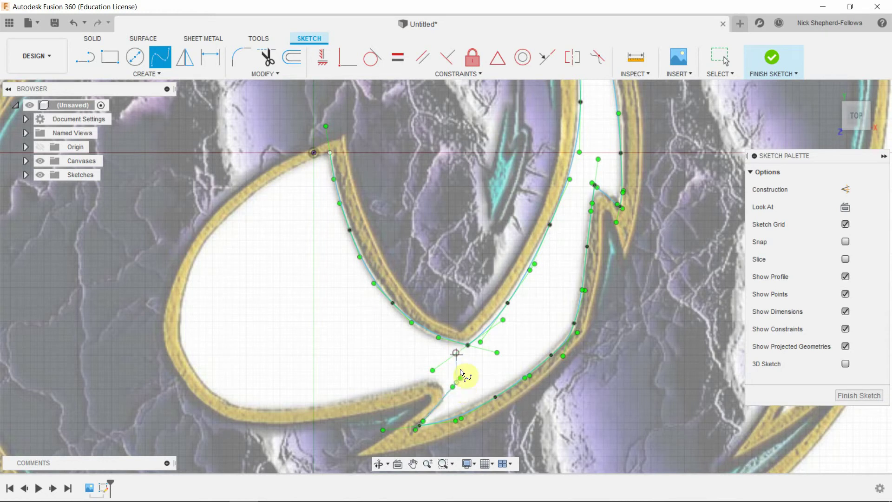
Step: Close the inner white shape with a spline from the barb's tip around its rounded end to the first spline's start beside the origin
left_click(378, 398)
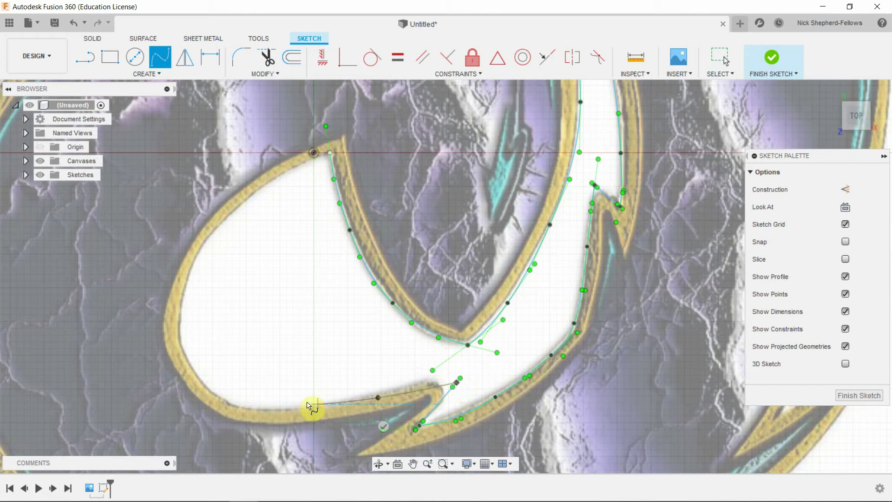
left_click(285, 411)
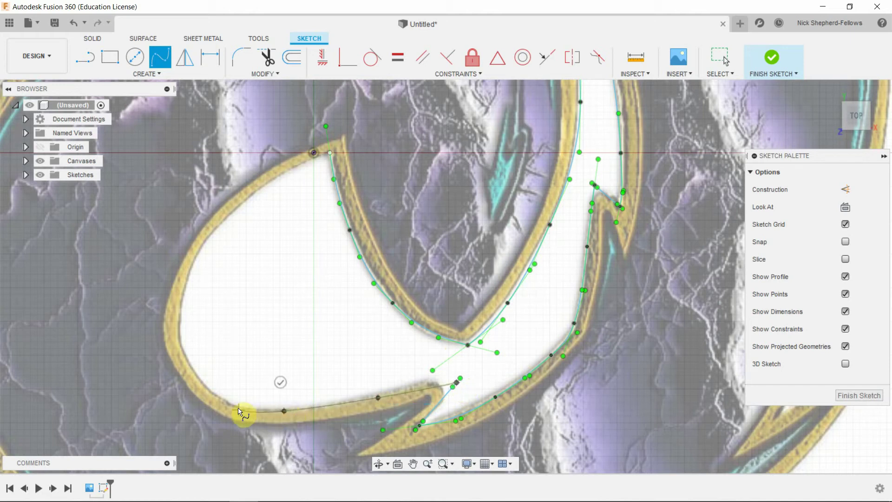
left_click(227, 404)
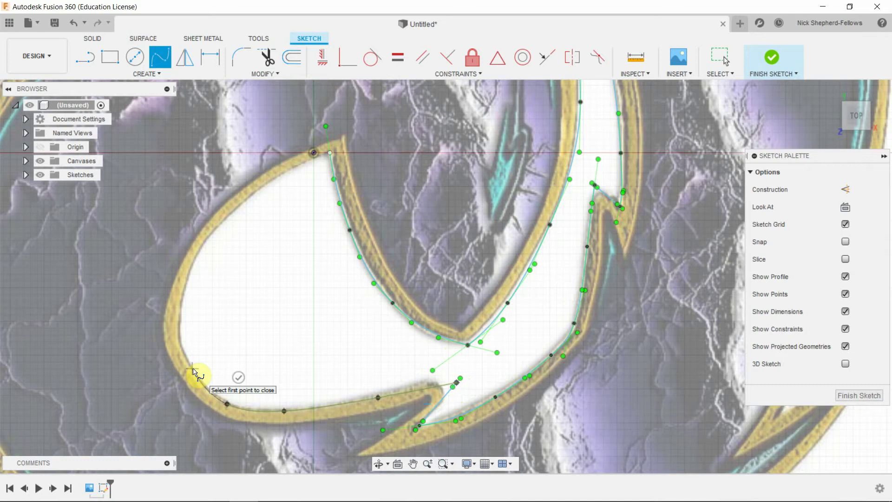
left_click(192, 369)
left_click(183, 307)
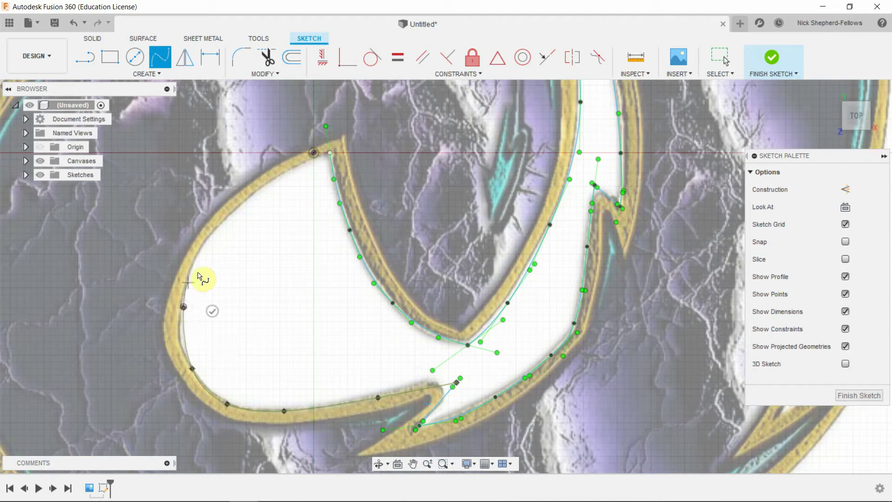
left_click(203, 244)
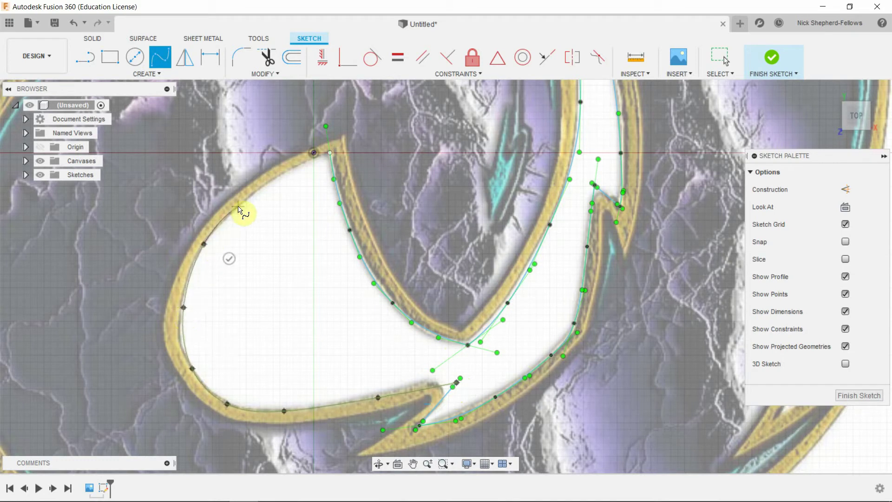
left_click(238, 206)
left_click(278, 177)
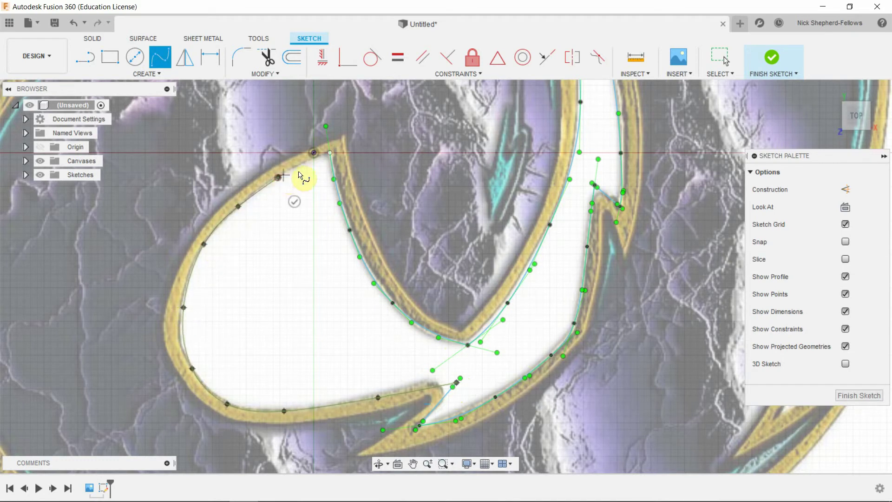
left_click(331, 152)
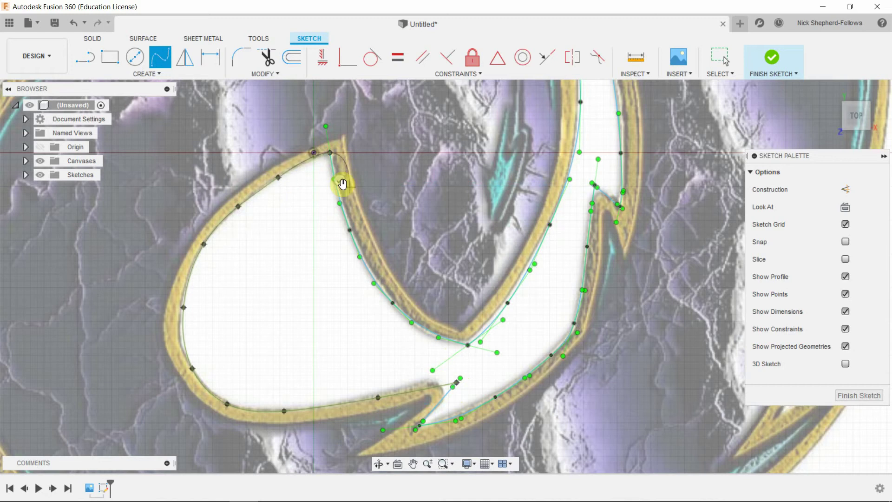
scroll(492, 394, "down", 5)
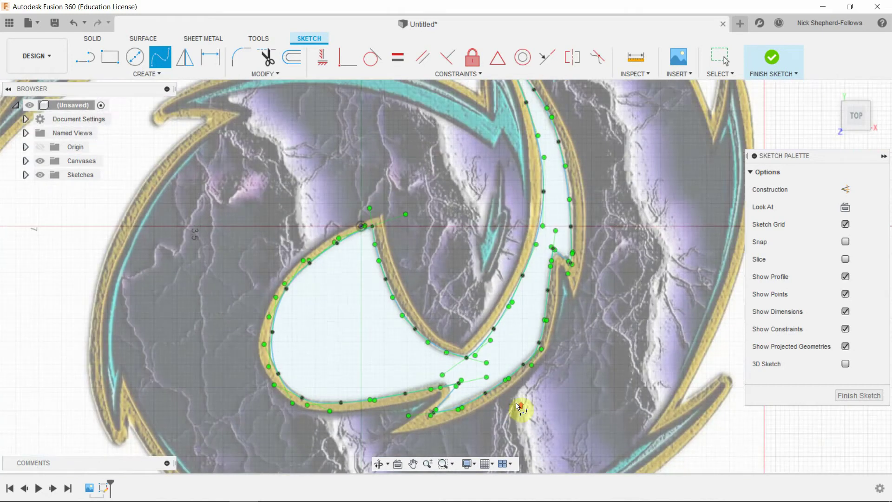
Step: Trace a short spline from the inside of the upper gold rim down the spike's edge into the notch above the turquoise crescent
scroll(473, 159, "down", 3)
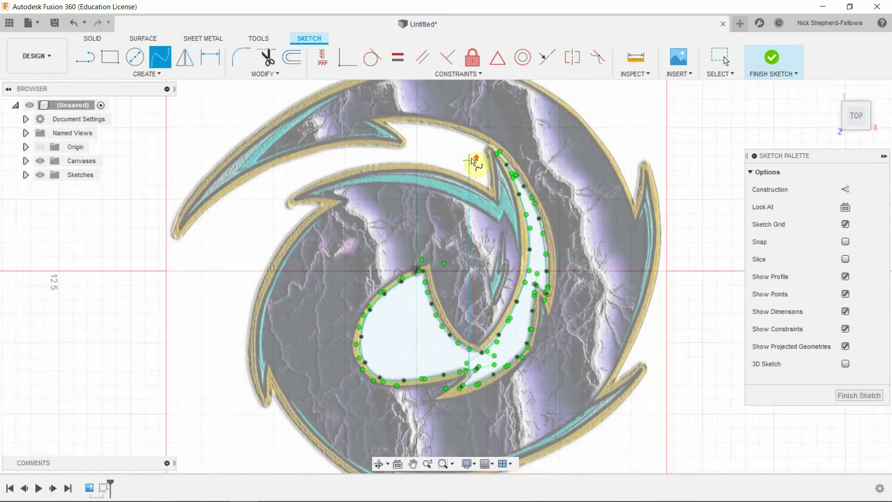
scroll(485, 144, "up", 6)
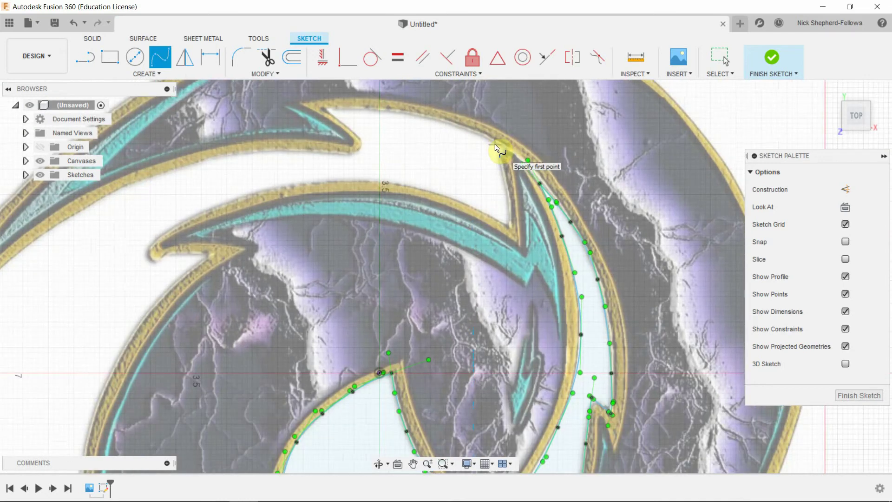
left_click(495, 145)
left_click(503, 178)
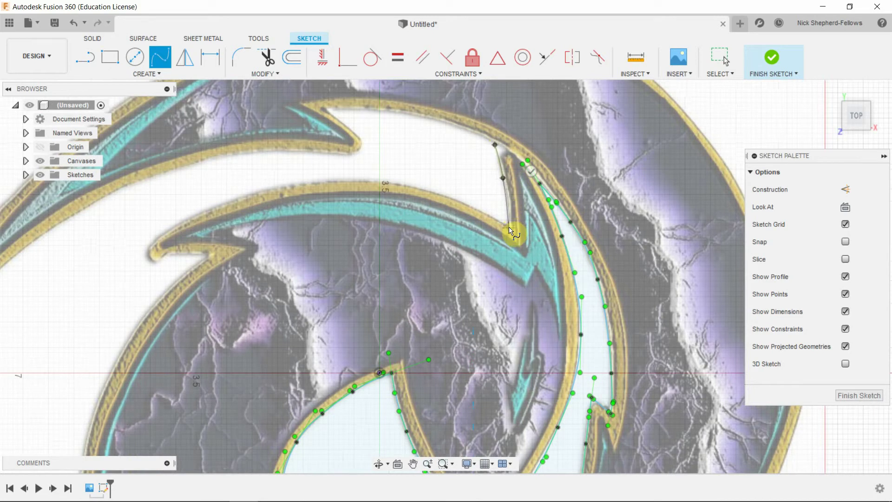
left_click(509, 228)
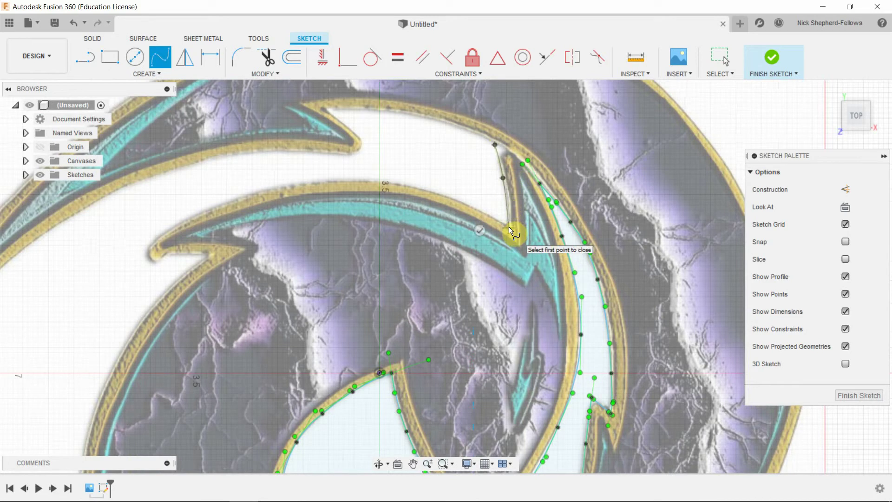
left_click(480, 232)
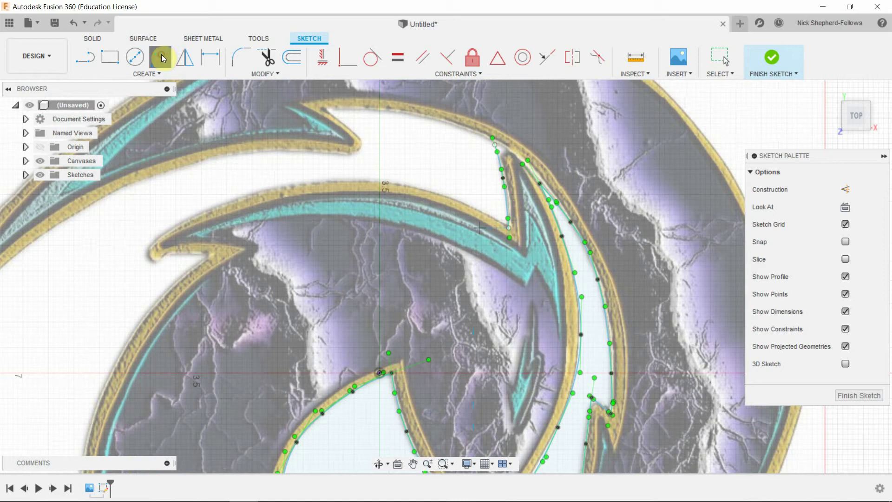
Step: Trace a spline from that notch along the upper edge of the turquoise crescent to its pointed outer tip
left_click(162, 58)
left_click(509, 228)
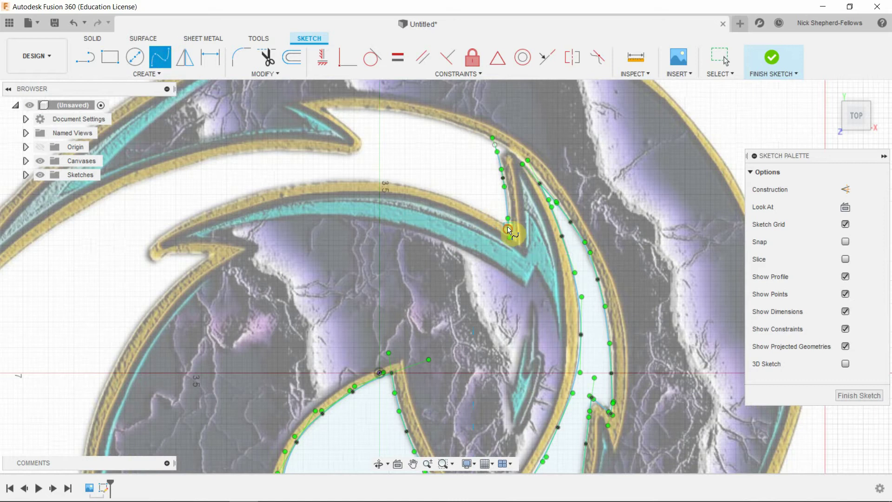
left_click(463, 204)
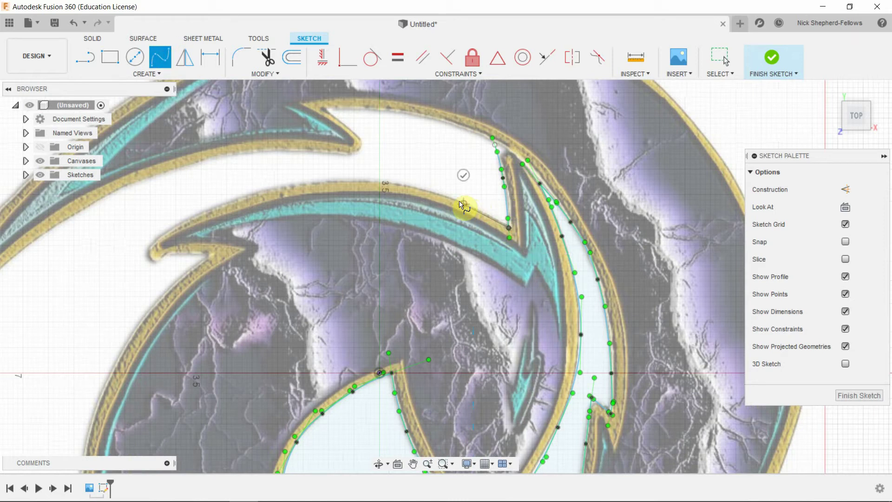
left_click(377, 179)
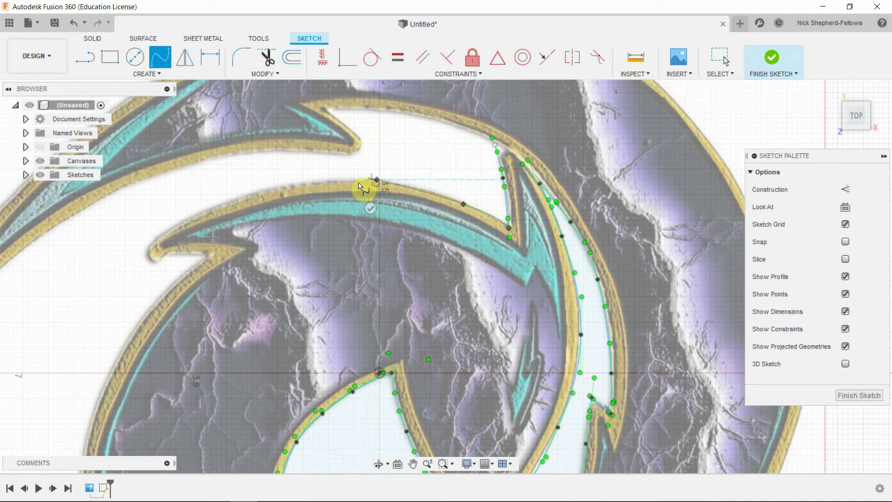
left_click(258, 191)
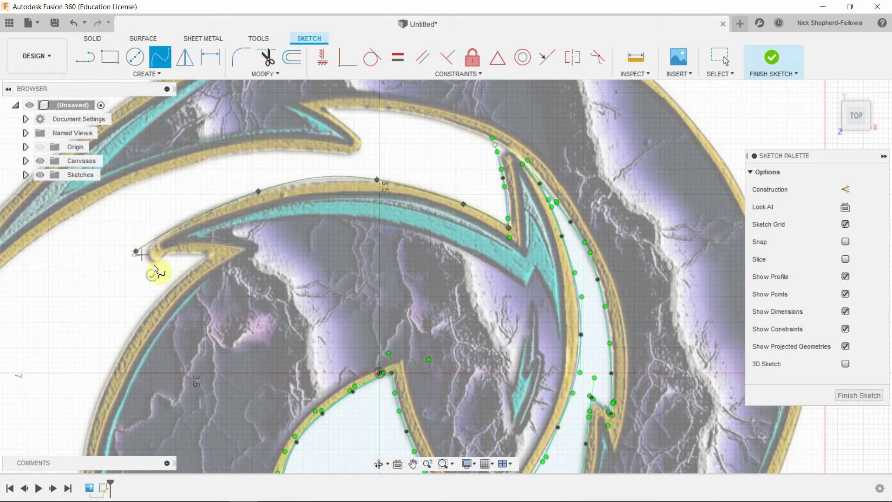
double_click(137, 252)
Step: Add a short spline from the crescent's pointed tip back along its underside to the notch at the swirl's body
left_click(137, 252)
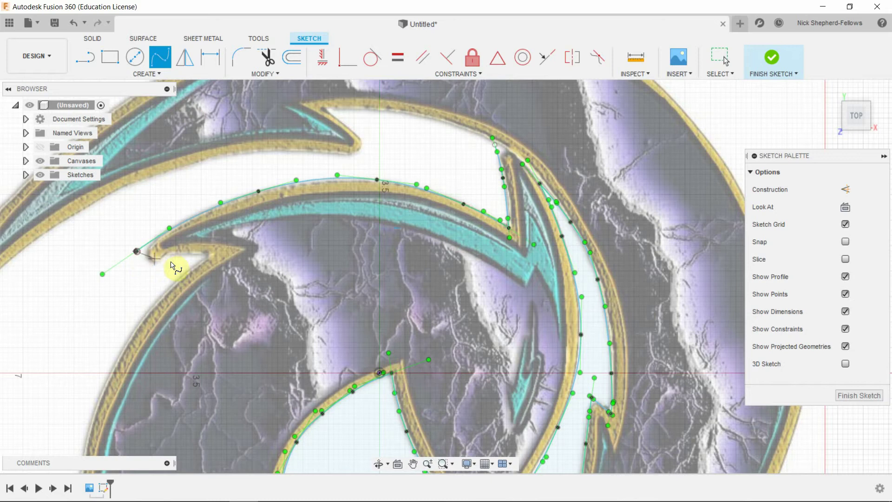
left_click(209, 256)
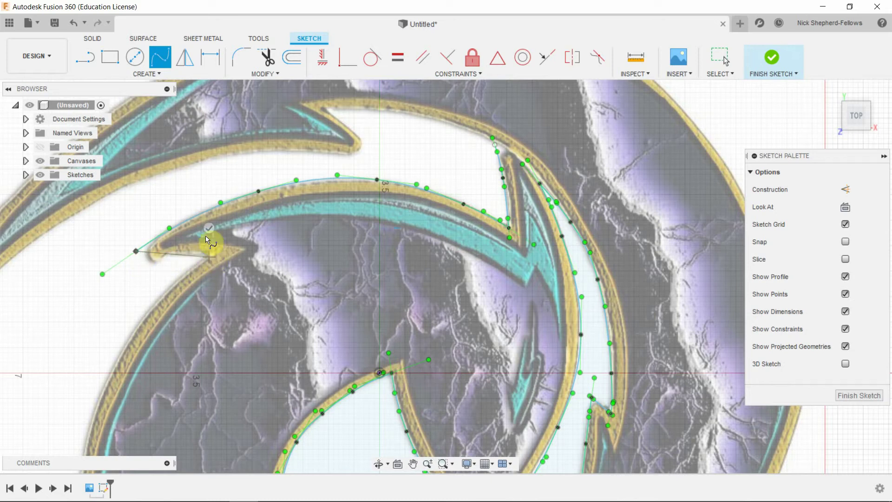
scroll(527, 199, "down", 5)
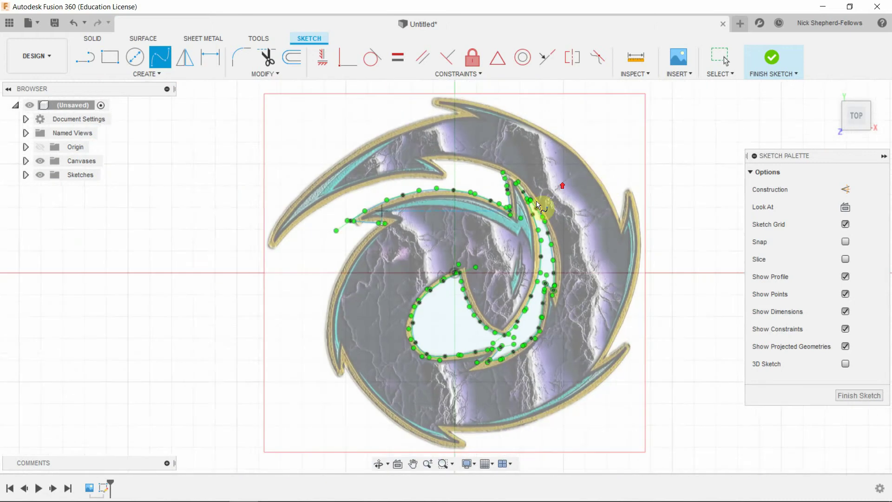
Step: Trace a spline from the notch under the turquoise crescent along the swirl's left outer edge to the tip of the lower-left barb
scroll(409, 225, "up", 3)
scroll(499, 151, "down", 2)
scroll(365, 232, "down", 2)
scroll(364, 232, "up", 5)
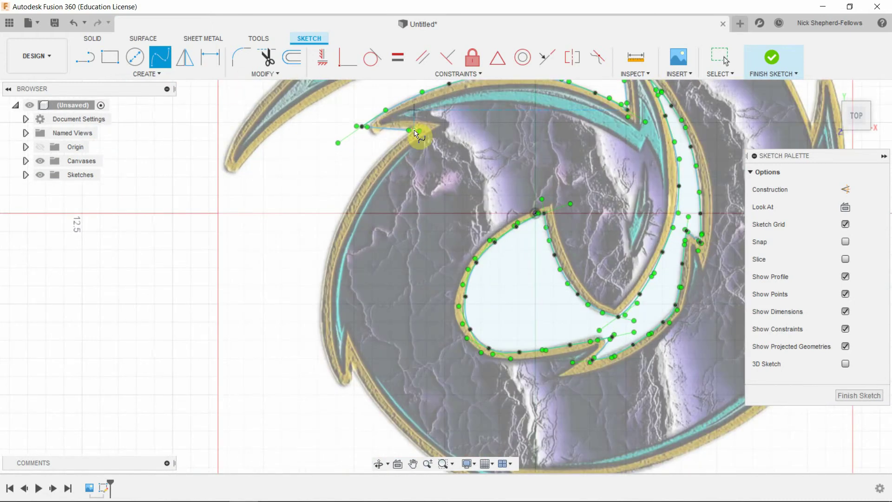
left_click(162, 61)
scroll(383, 158, "down", 2)
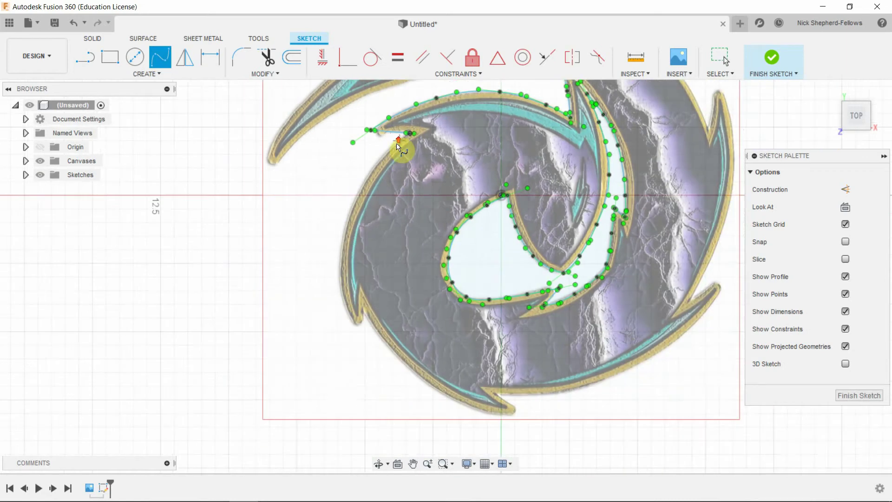
scroll(386, 153, "up", 5)
left_click(372, 154)
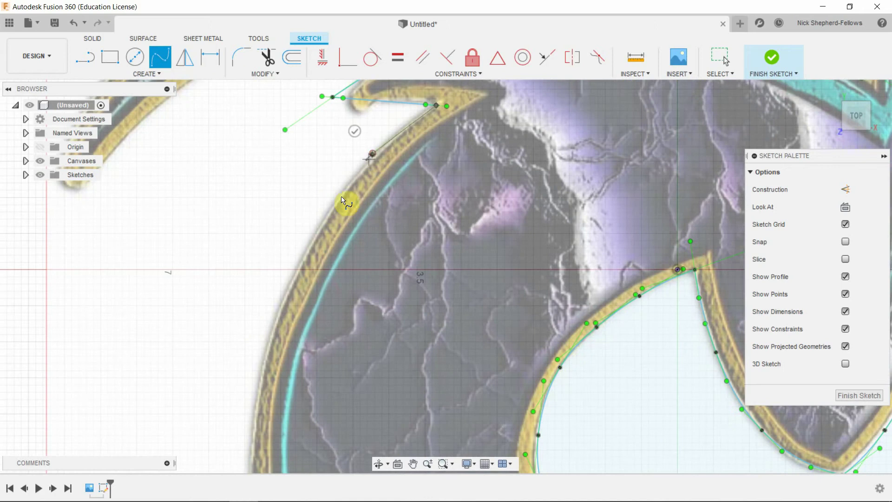
left_click(309, 250)
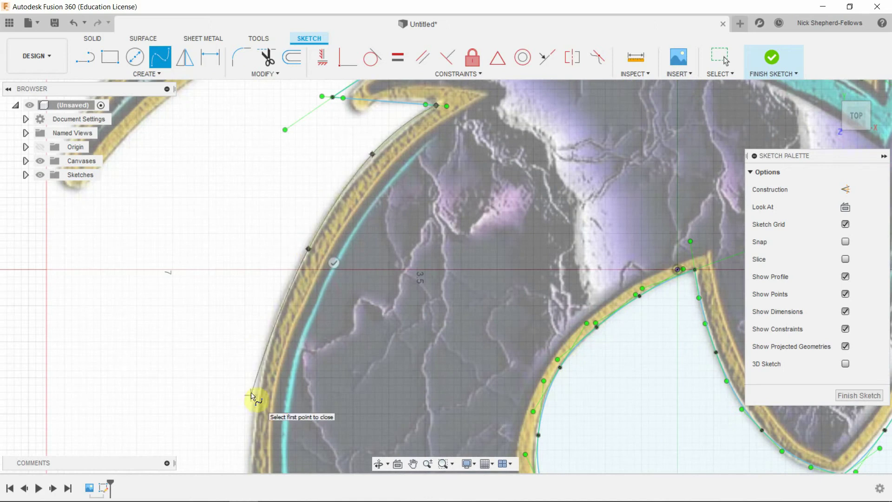
left_click(266, 351)
scroll(238, 288, "down", 5)
scroll(242, 344, "up", 6)
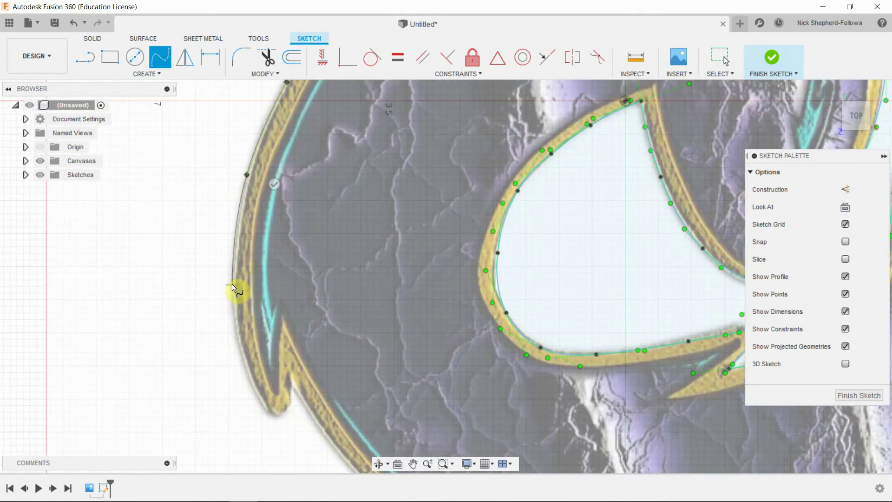
left_click(233, 284)
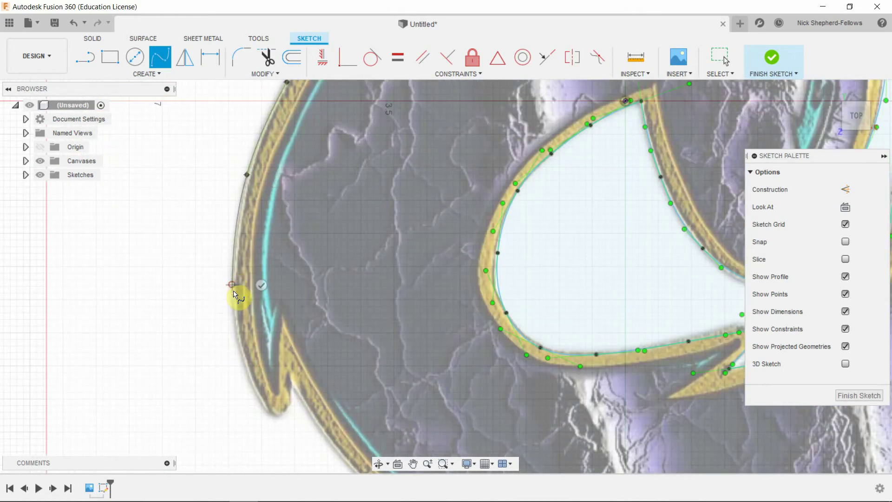
left_click(267, 413)
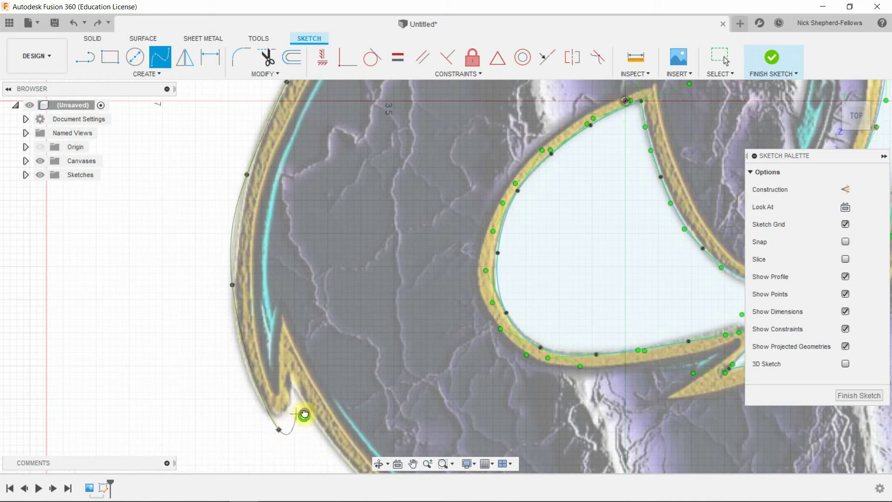
left_click(304, 415)
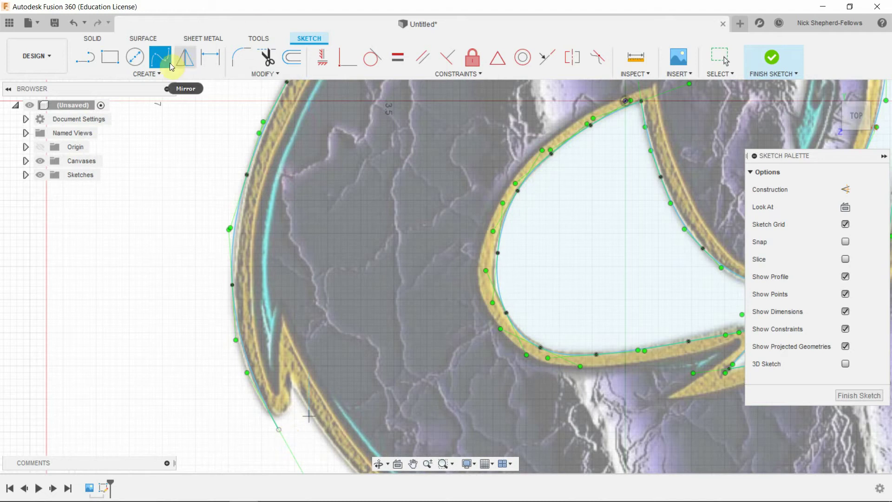
Step: Add a short spline from the lower-left barb's tip up its inner side into the adjoining notch
left_click(283, 433)
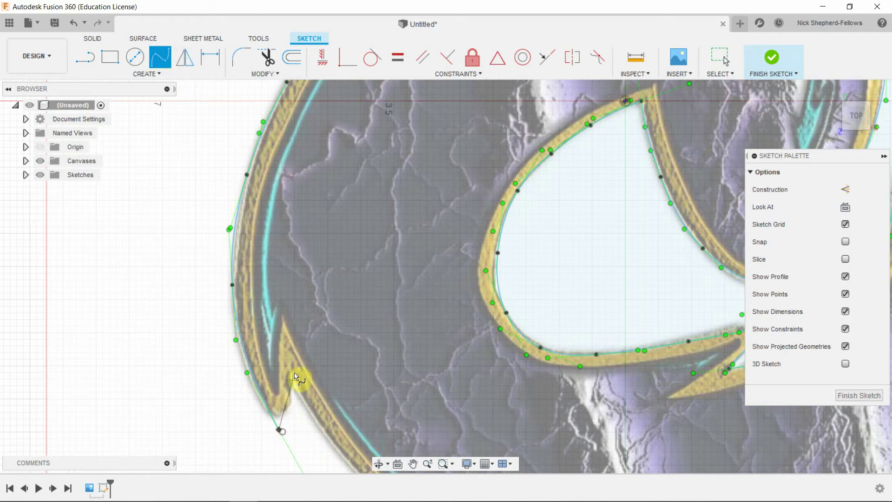
left_click(290, 380)
scroll(264, 229, "down", 3)
scroll(289, 342, "up", 4)
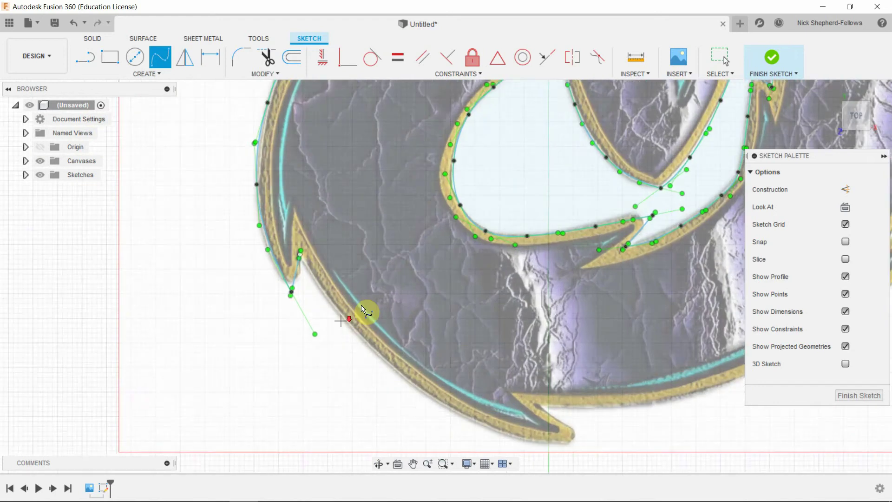
Step: Start a spline at the lower-left barb's notch and place its next fit point along the swirl's lower outer edge
scroll(365, 310, "up", 2)
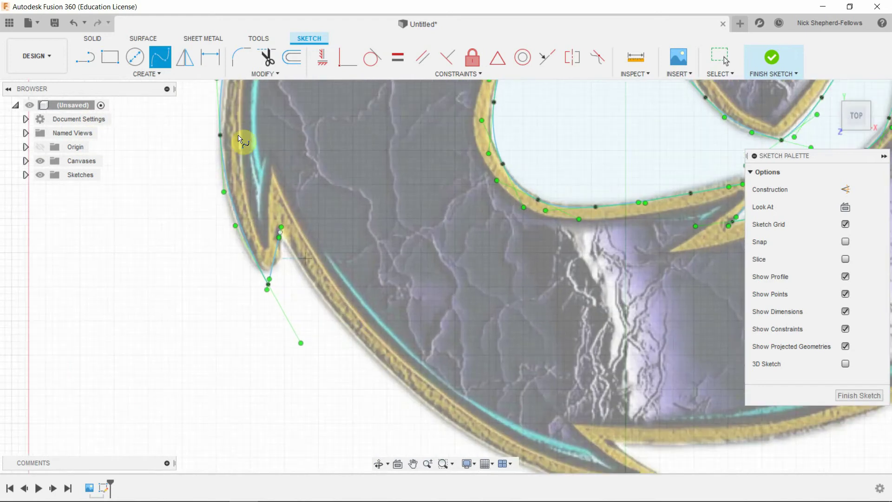
left_click(170, 55)
scroll(181, 148, "down", 2)
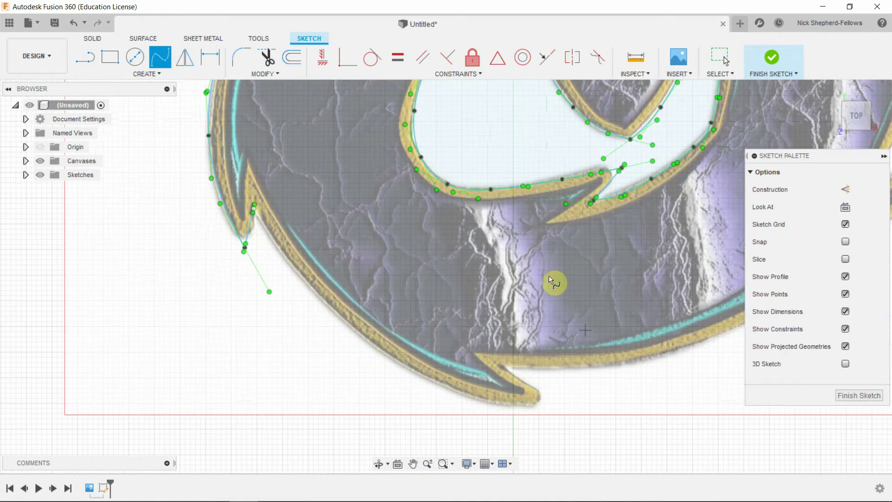
scroll(538, 361, "down", 5)
scroll(561, 366, "down", 3)
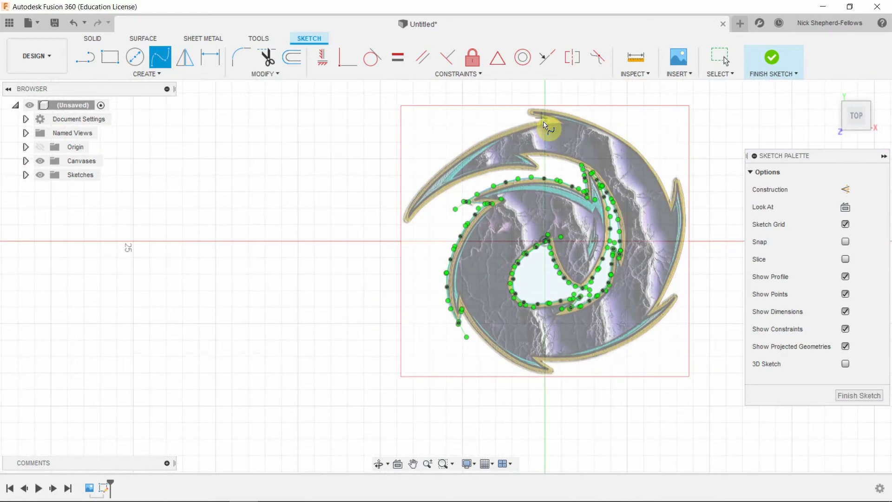
scroll(590, 307, "up", 1)
scroll(586, 306, "up", 3)
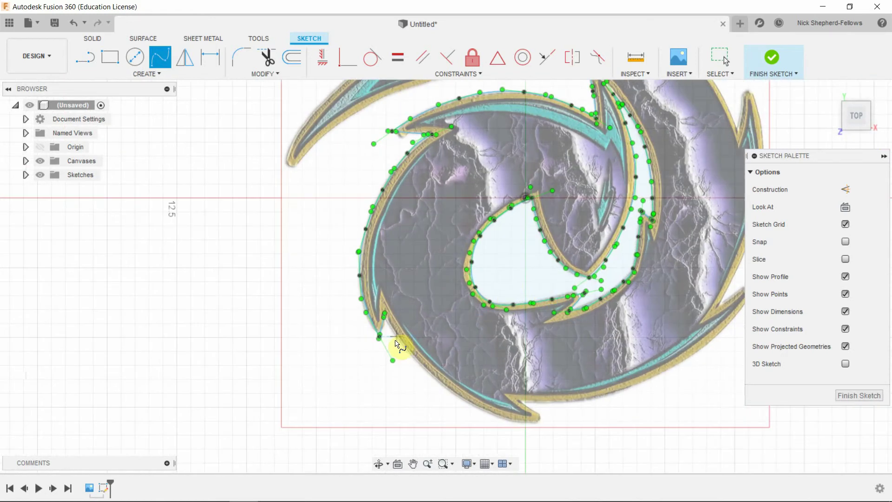
scroll(428, 398, "down", 3)
scroll(401, 353, "up", 4)
scroll(386, 331, "up", 2)
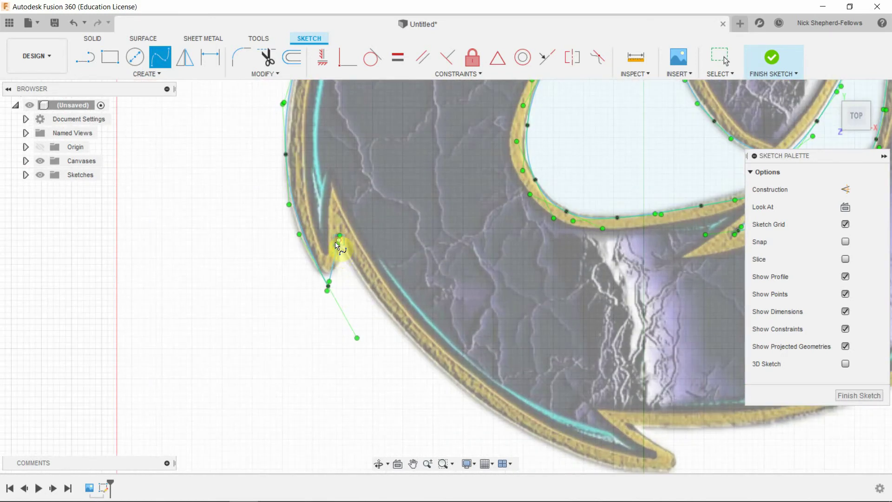
left_click(338, 241)
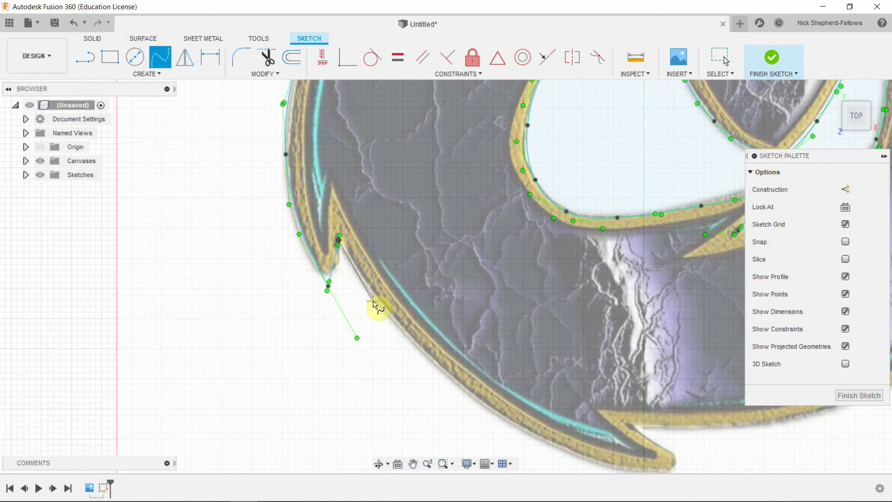
left_click(374, 301)
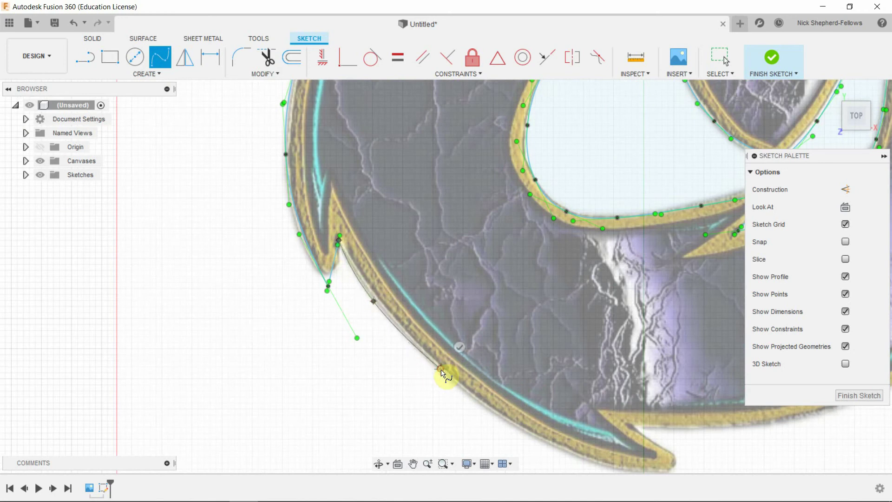
left_click(441, 370)
left_click(542, 444)
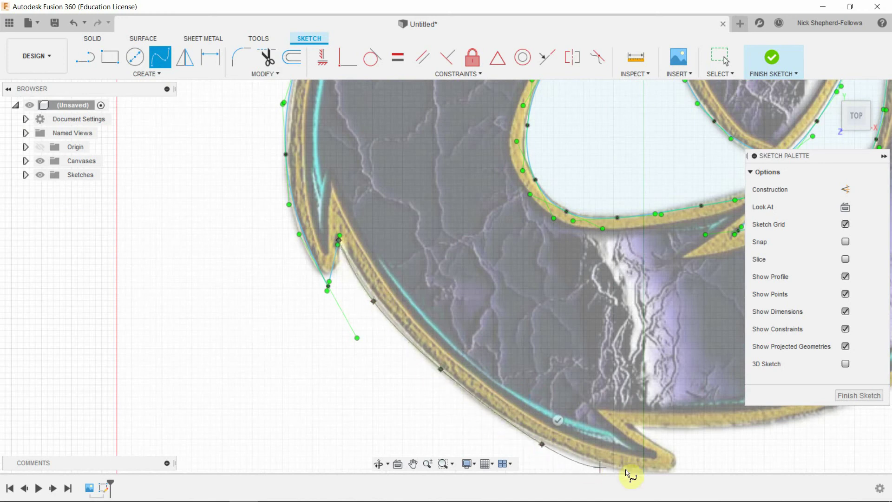
scroll(604, 444, "down", 3)
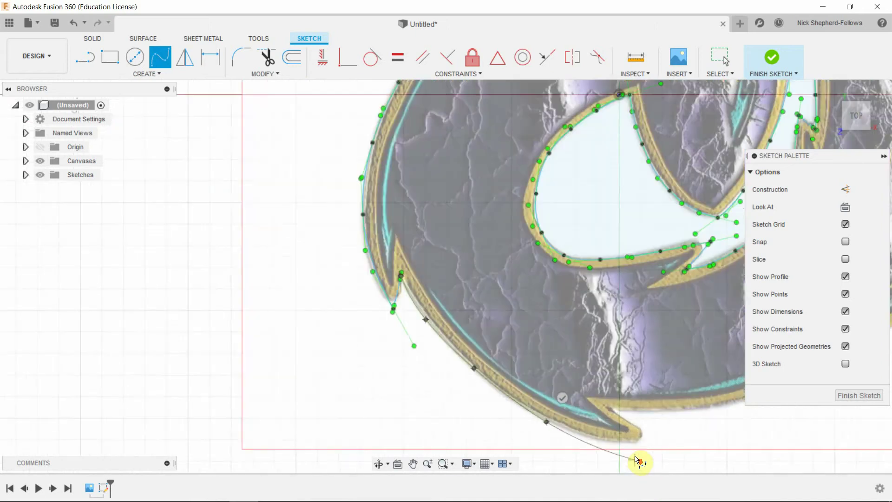
key("ctrl+z")
key("ctrl+z")
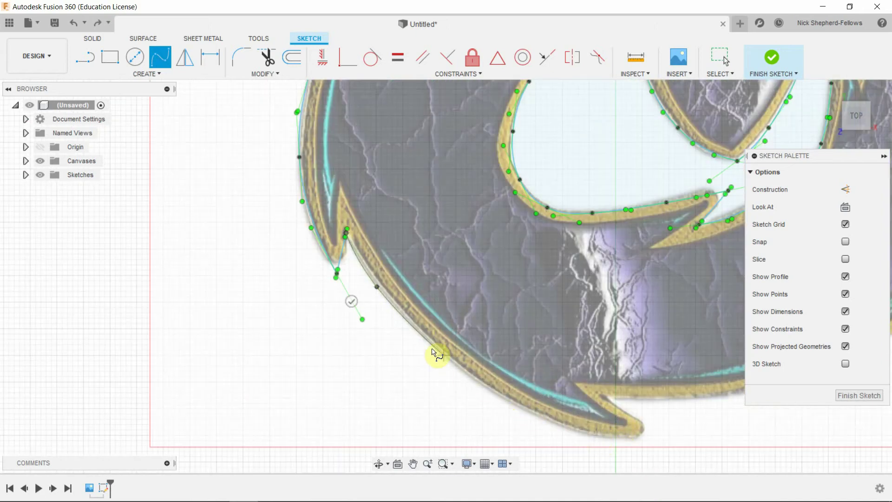
Step: Continue the spline along the swirl's lower-left outer edge and end it at the bottom barb's tip
left_click(430, 345)
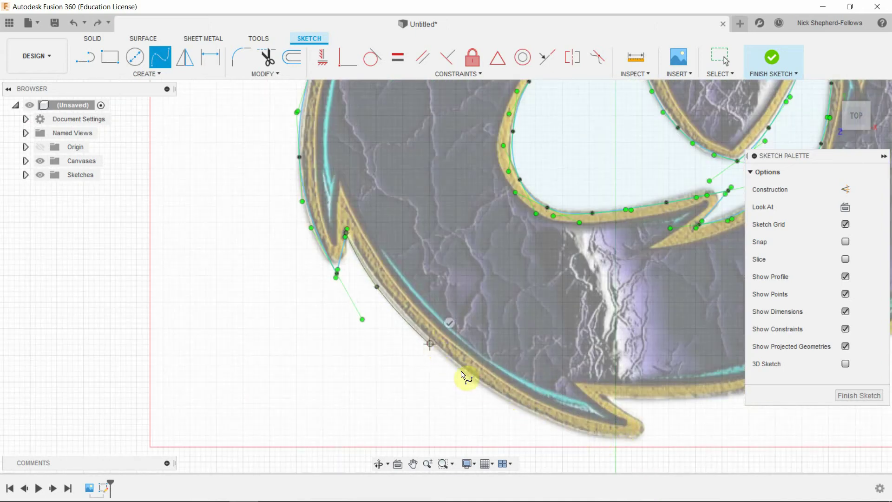
left_click(528, 413)
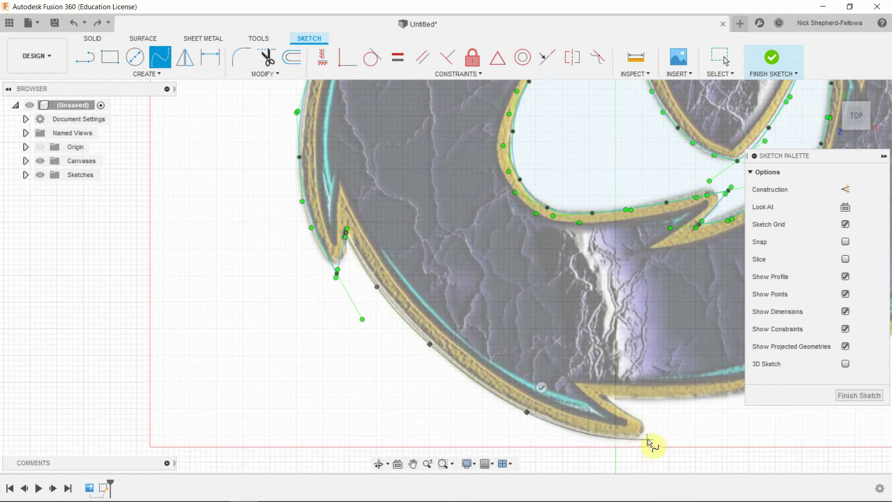
double_click(650, 440)
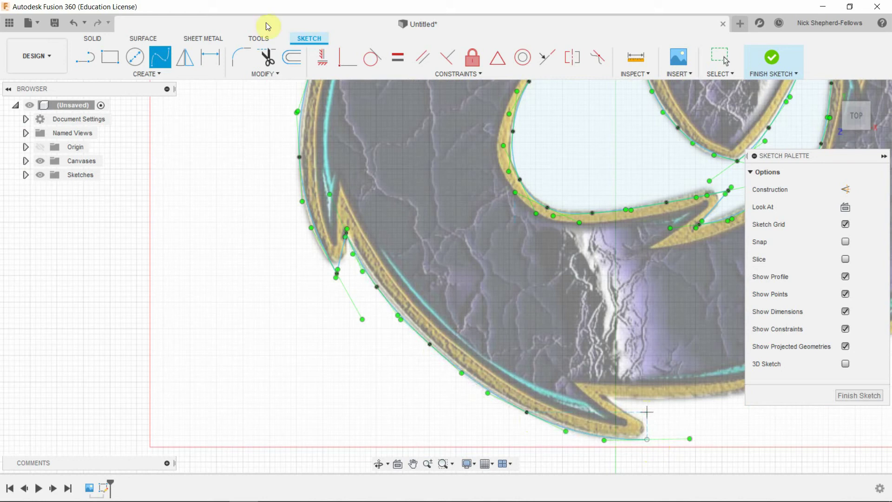
Step: Add a short spline from the bottom barb's tip back up its inner side to the notch
left_click(168, 55)
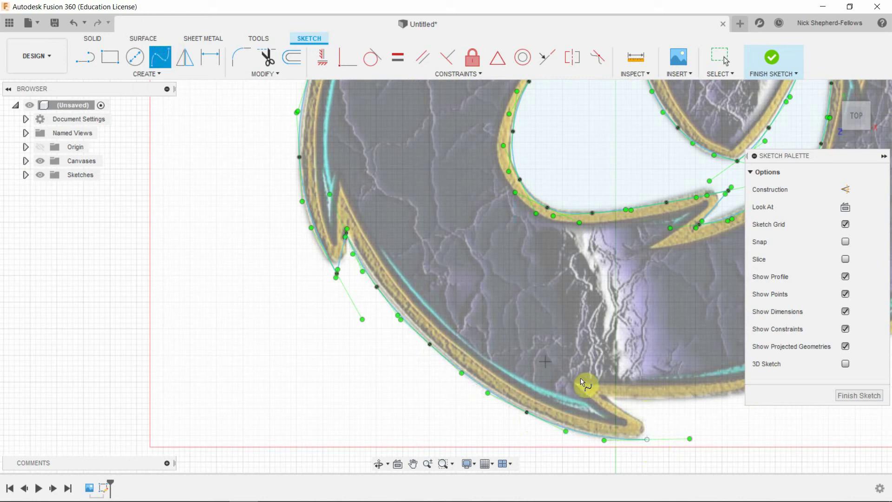
left_click(647, 440)
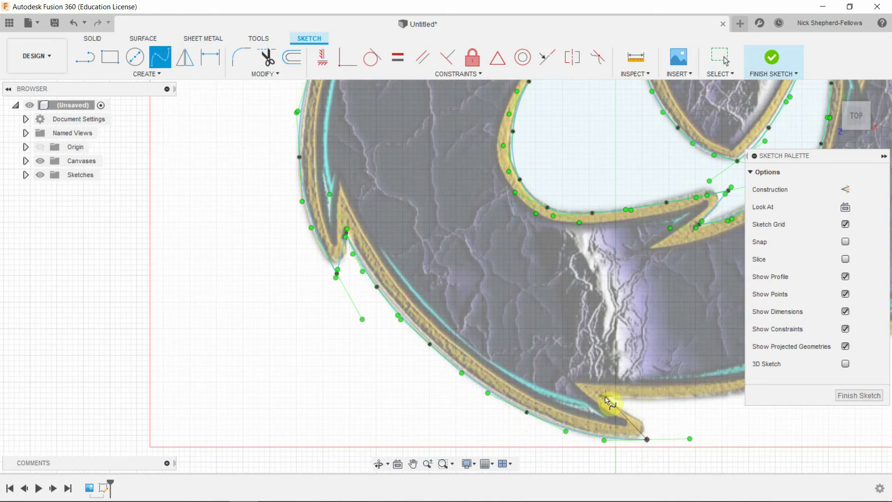
left_click(606, 400)
scroll(498, 288, "down", 4)
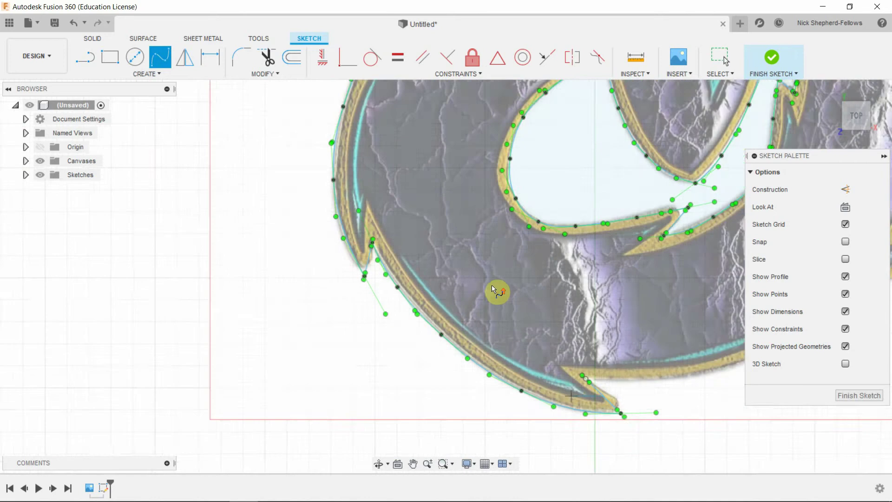
Step: Start a spline at the bottom barb's notch and place two fit points along the swirl's lower outer edge
scroll(535, 376, "up", 5)
scroll(313, 329, "down", 3)
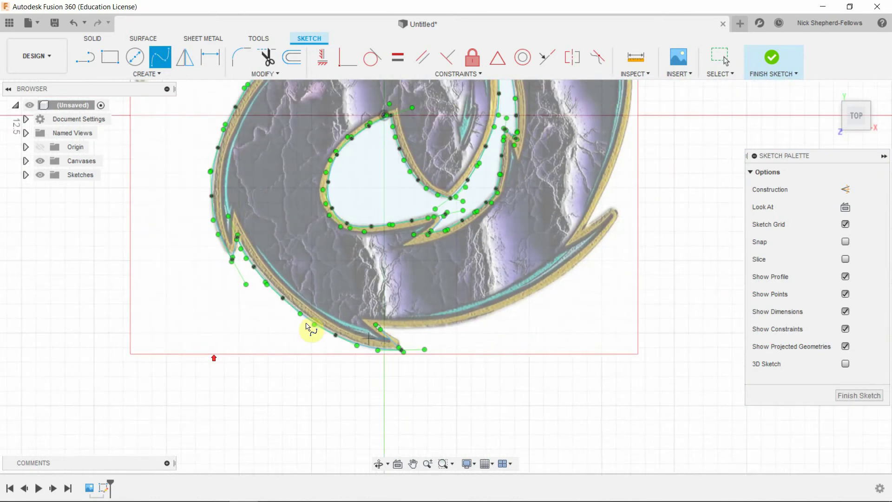
scroll(464, 296, "up", 3)
scroll(465, 297, "up", 2)
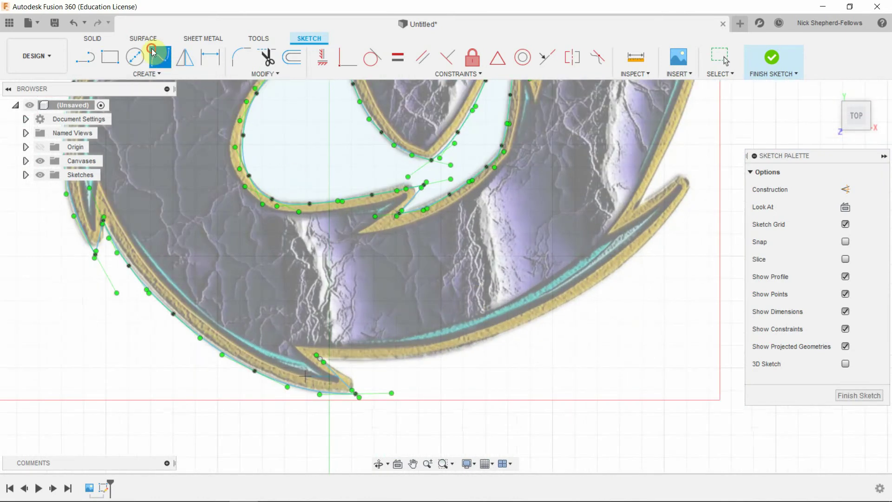
left_click(320, 358)
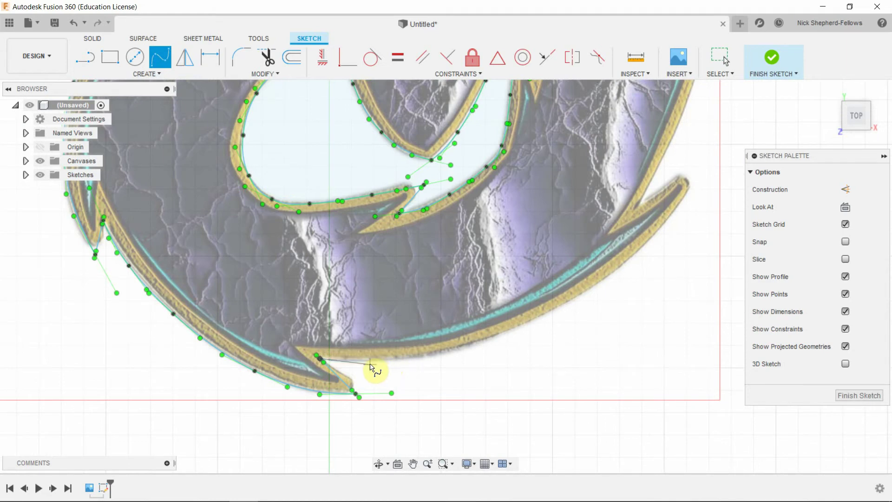
scroll(372, 368, "up", 5)
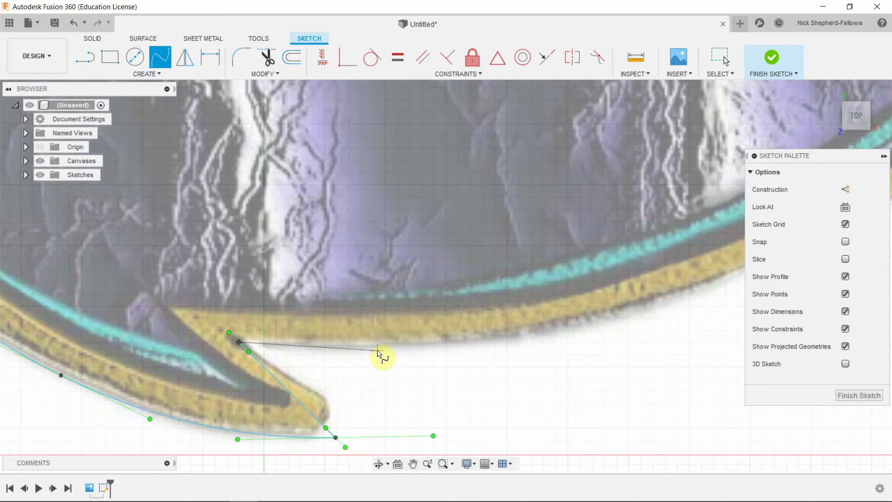
left_click(376, 350)
scroll(349, 340, "down", 4)
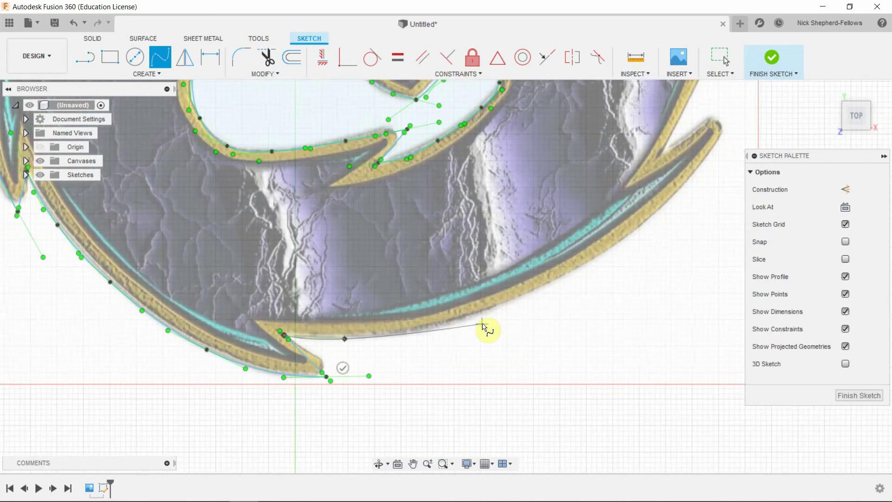
left_click(444, 330)
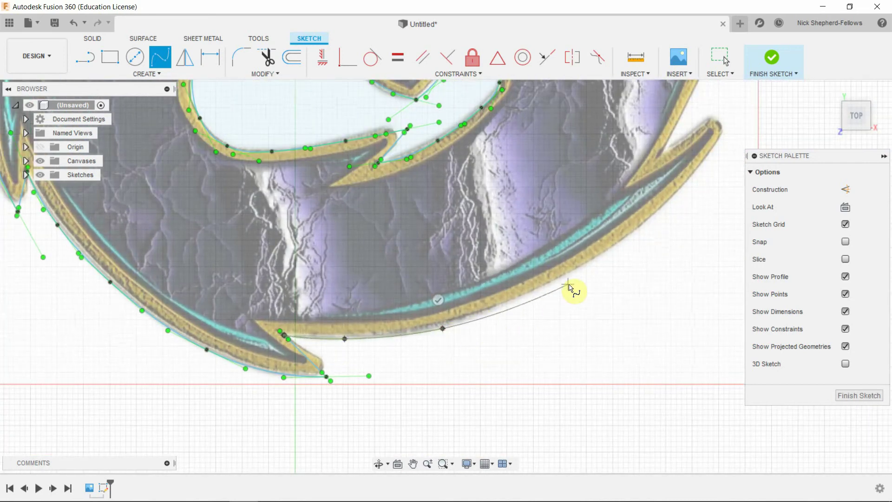
Step: Continue the spline along the lower-right outer edge, re-placing one misplaced fit point, and end it at the lower-right barb's tip
left_click(580, 273)
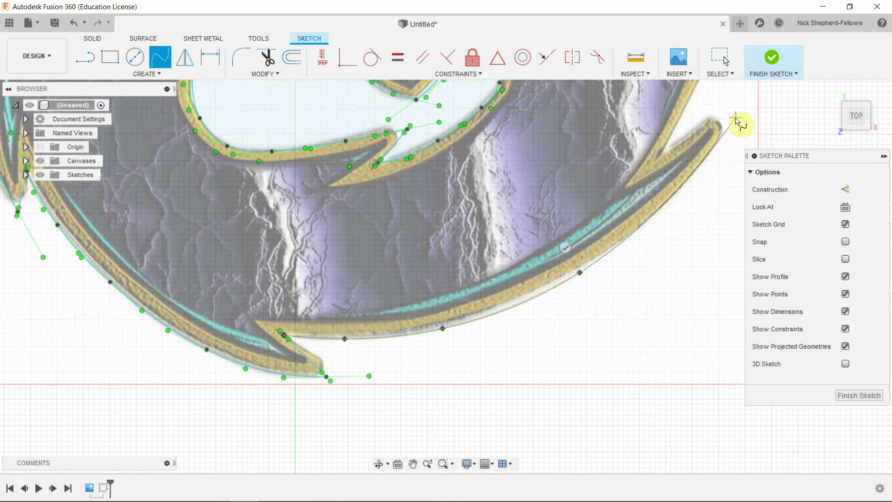
key("ctrl+z")
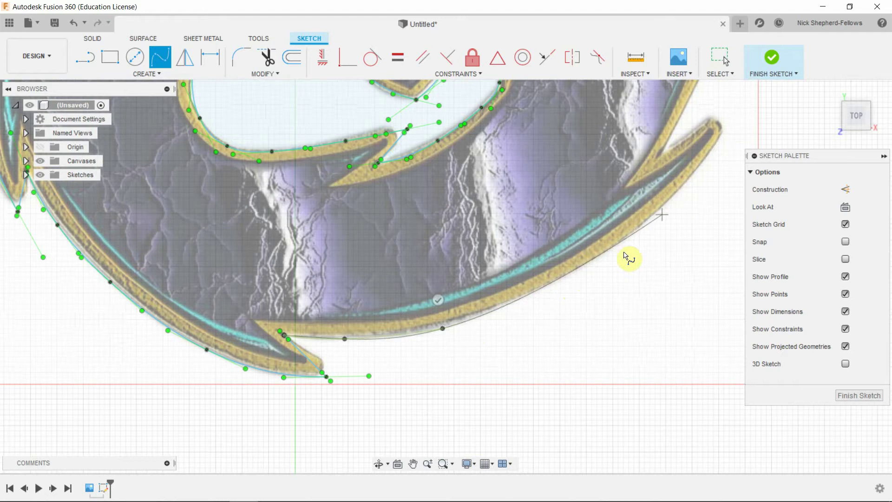
left_click(567, 277)
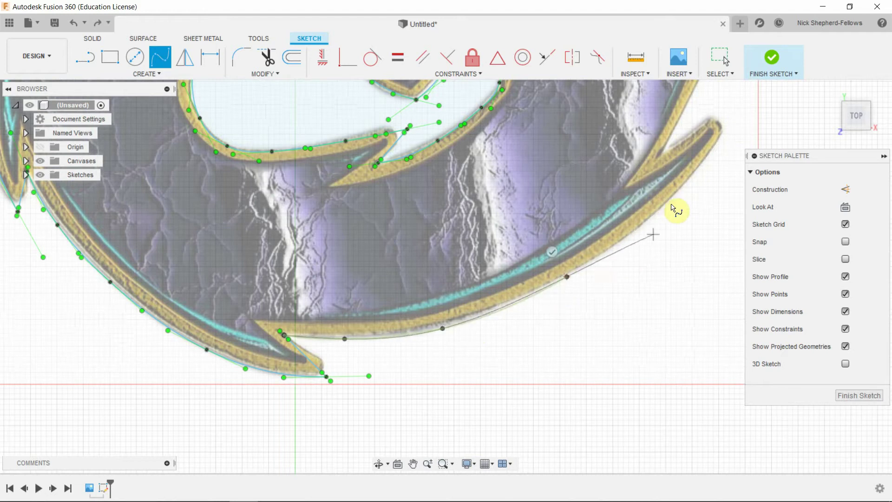
left_click(692, 180)
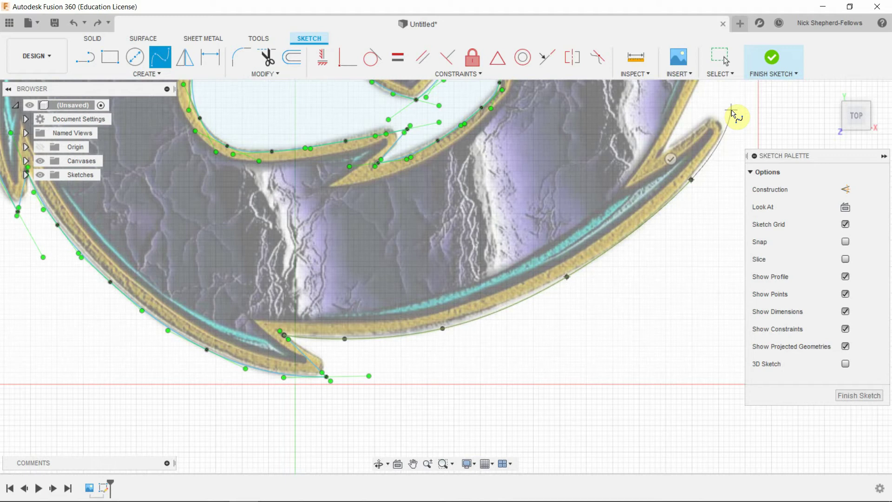
left_click(730, 111)
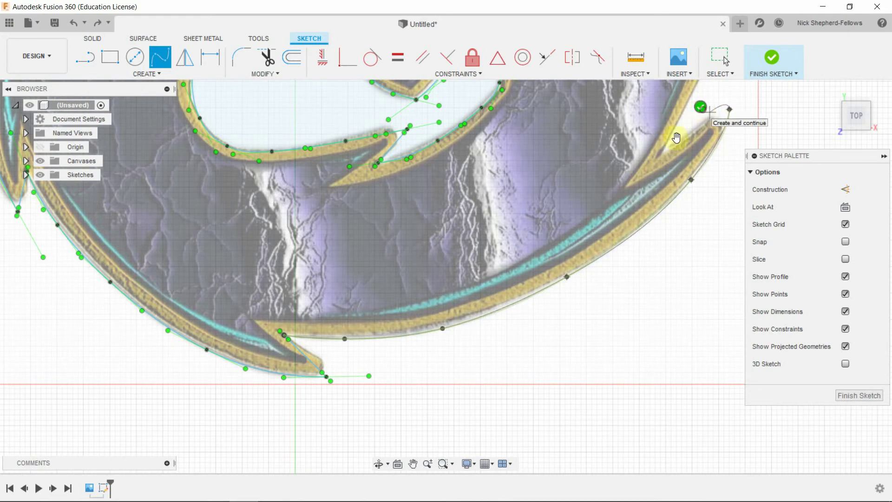
left_click(701, 107)
Step: Add a short spline from the lower-right barb's tip down its inner side into the adjoining notch
scroll(552, 264, "down", 4)
scroll(532, 376, "down", 2)
scroll(594, 269, "up", 10)
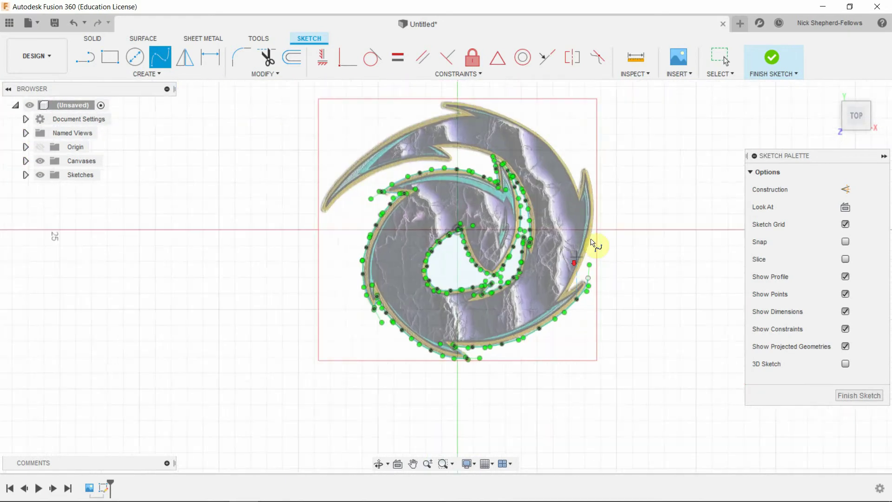
scroll(578, 298, "up", 3)
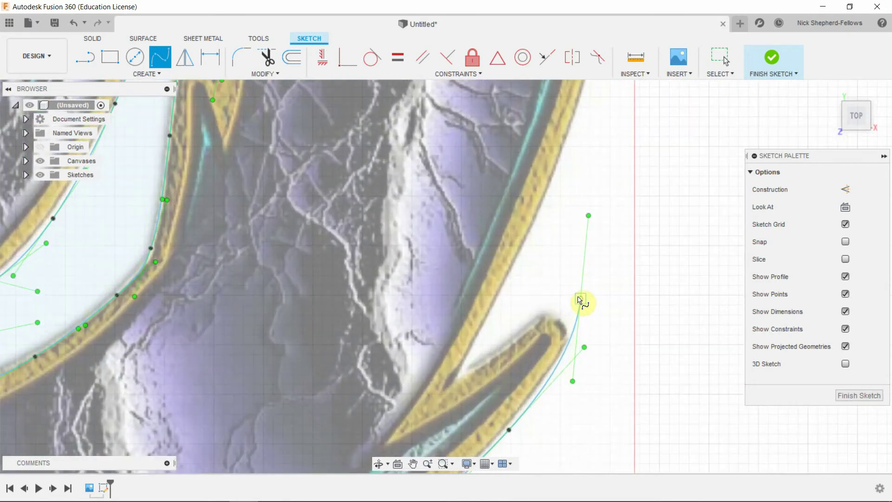
left_click(580, 298)
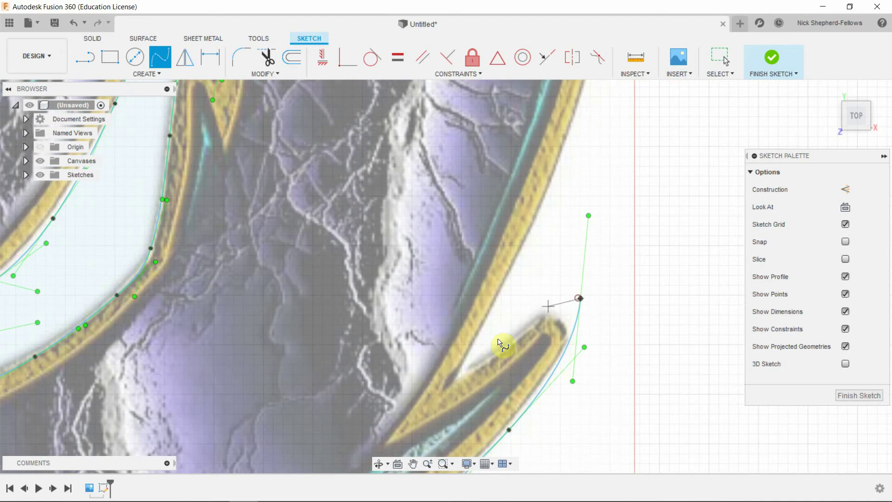
left_click(451, 386)
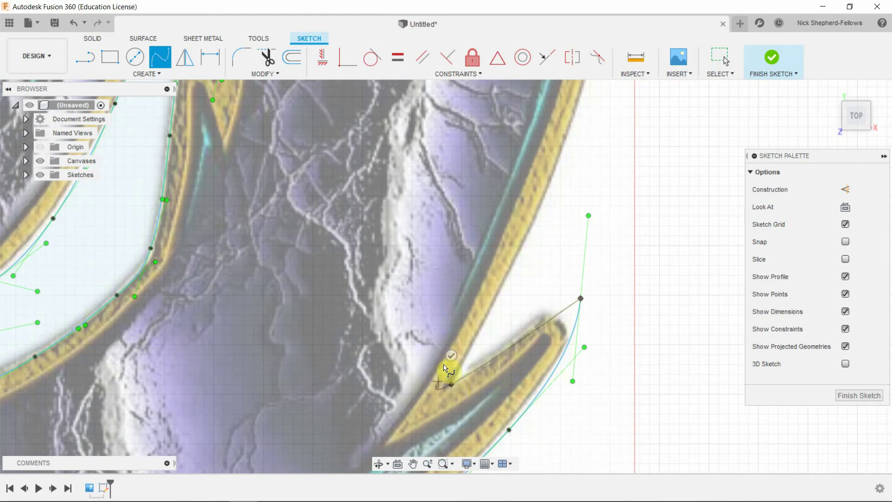
Step: Draw a spline from the lower-right barb's notch up the swirl's right outer edge to the tip of the right barb
scroll(434, 425, "down", 2)
scroll(435, 432, "down", 2)
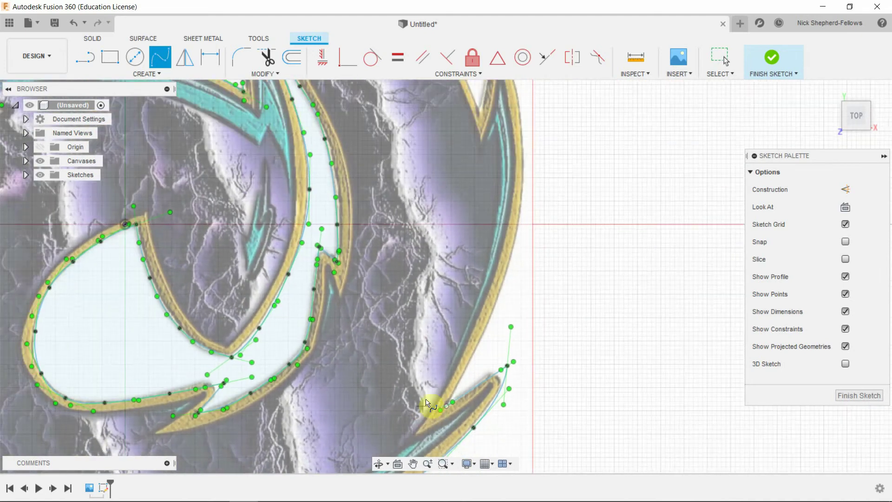
scroll(427, 412, "down", 1)
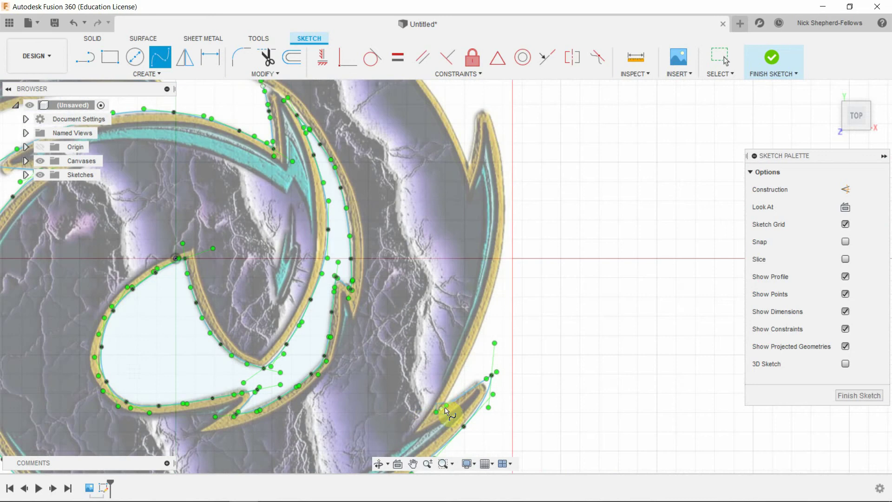
left_click(460, 374)
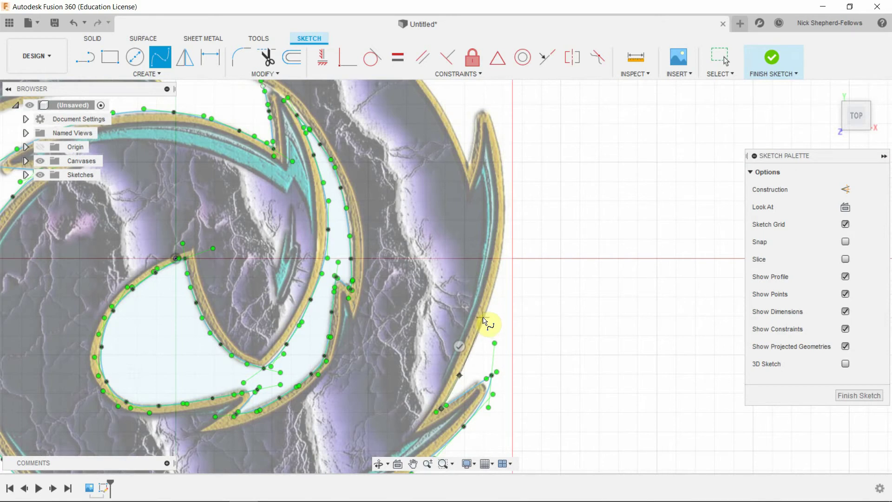
left_click(483, 319)
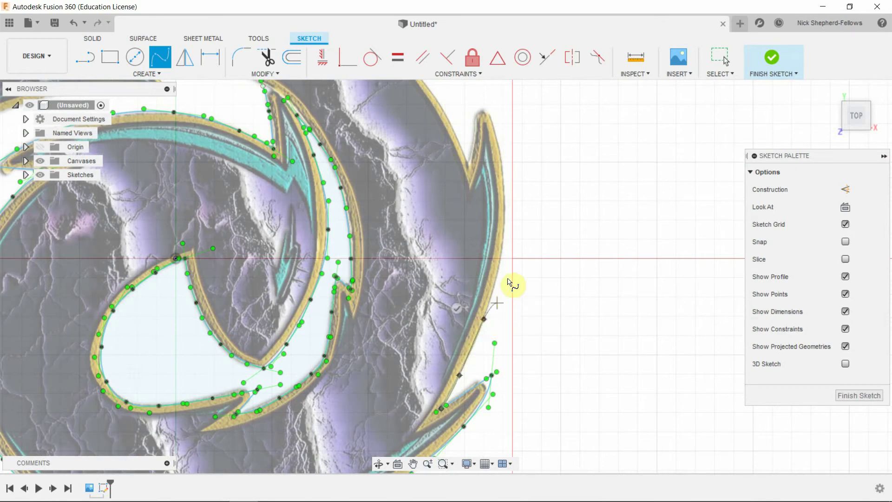
left_click(503, 237)
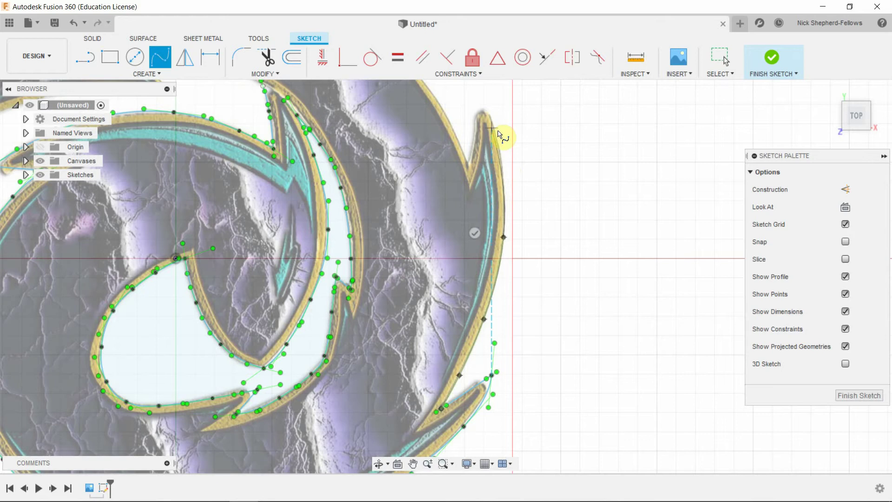
left_click(498, 142)
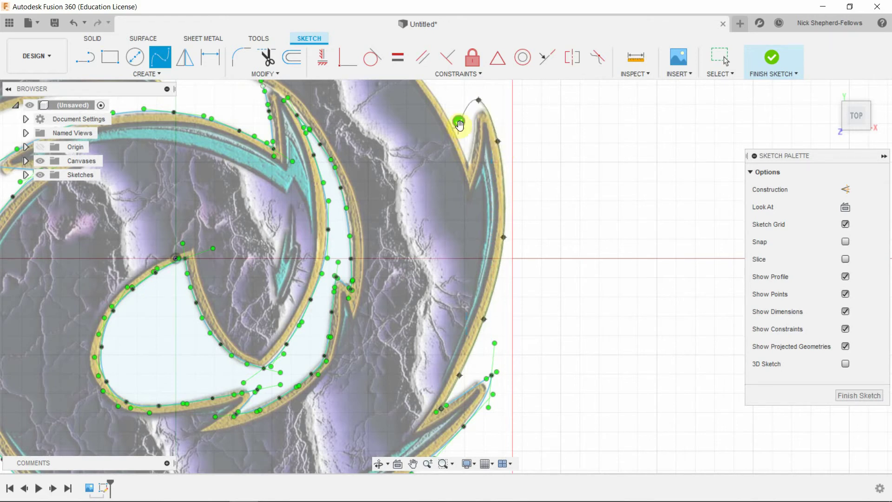
Step: Add a short spline from the right barb's tip down its inner side into the adjoining notch
scroll(557, 356, "down", 2)
scroll(513, 208, "up", 5)
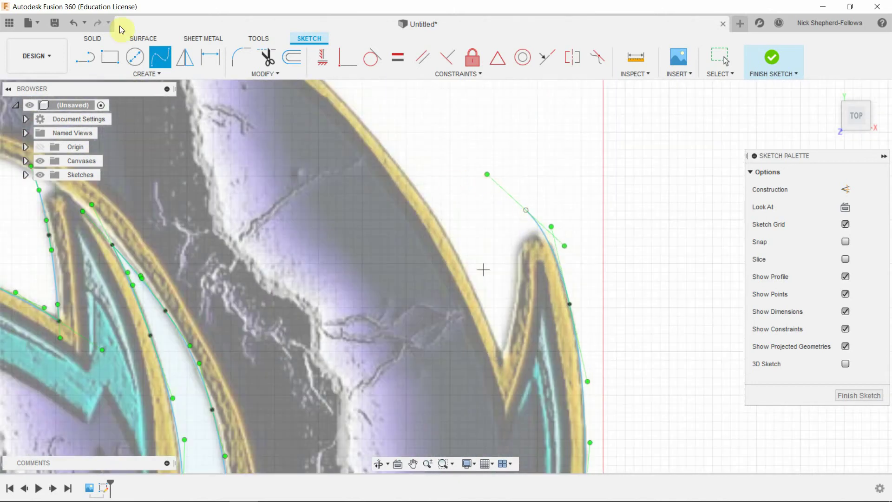
left_click(167, 58)
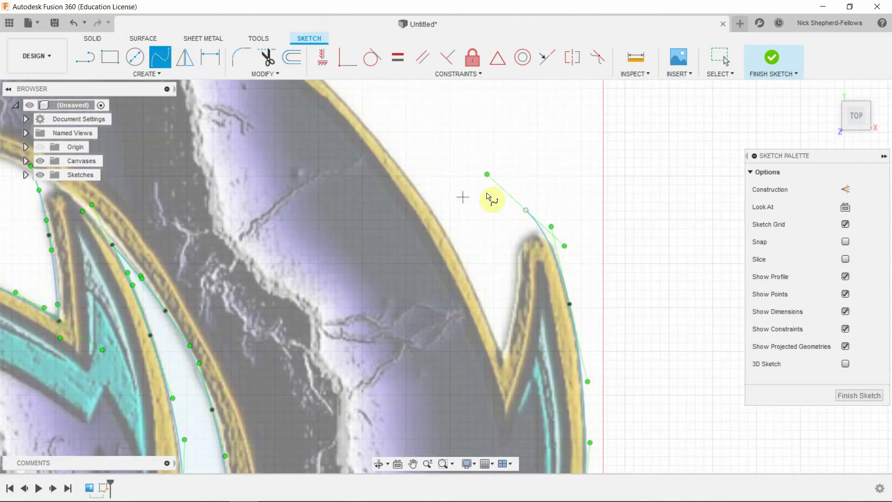
left_click(526, 210)
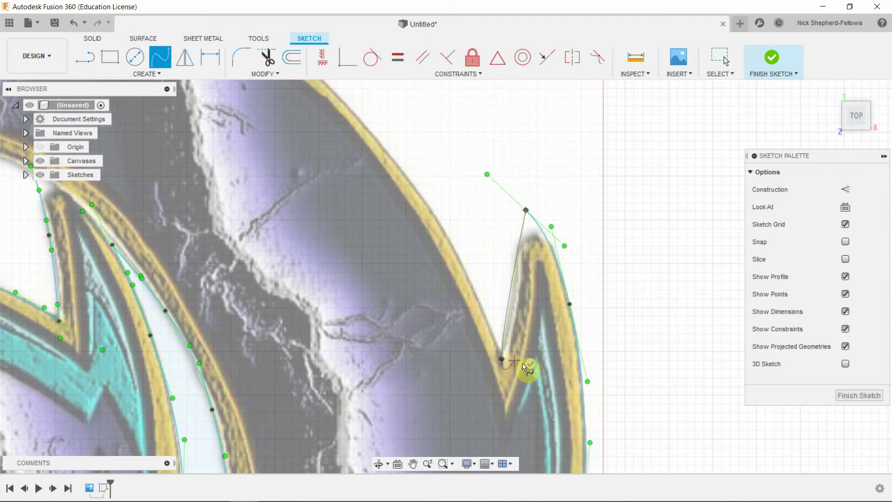
Step: Draw a spline from the right barb's notch along the swirl's upper-right outer edge to the top barb's tip
scroll(666, 440, "down", 5)
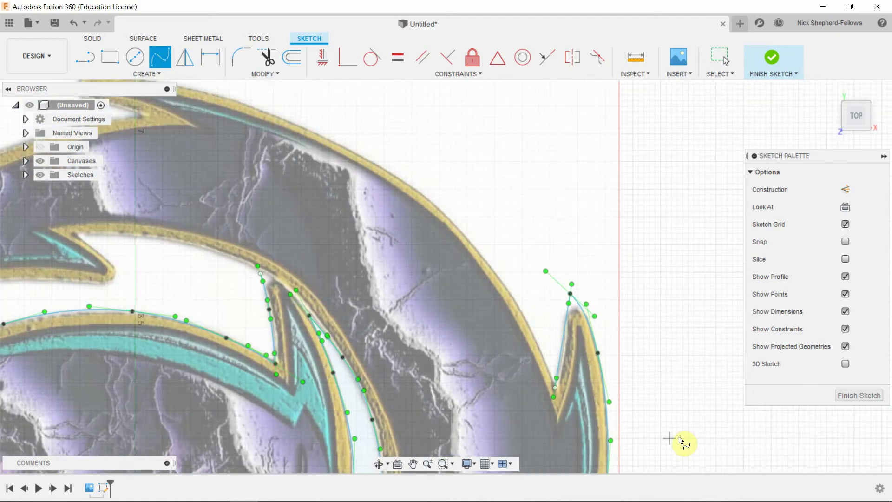
left_click(155, 63)
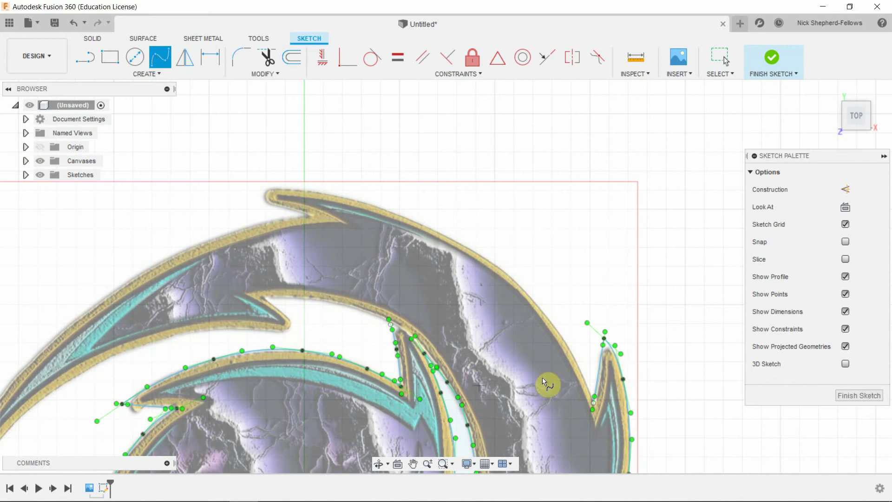
left_click(595, 404)
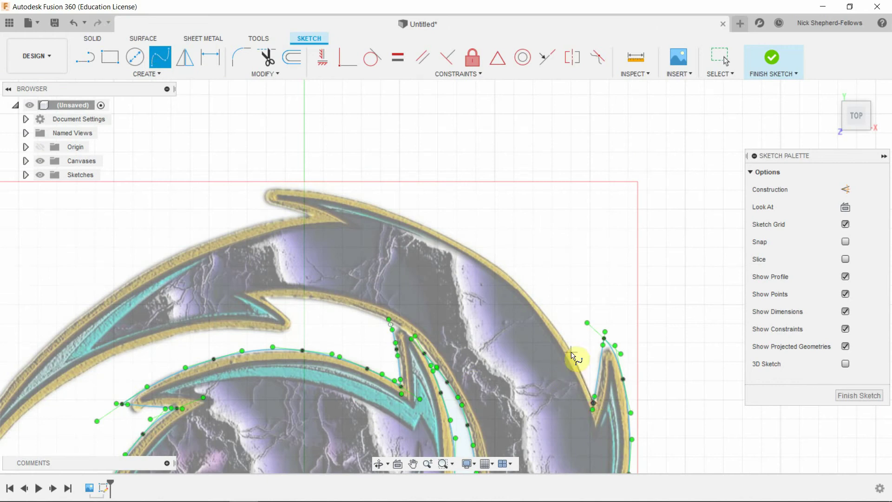
left_click(573, 357)
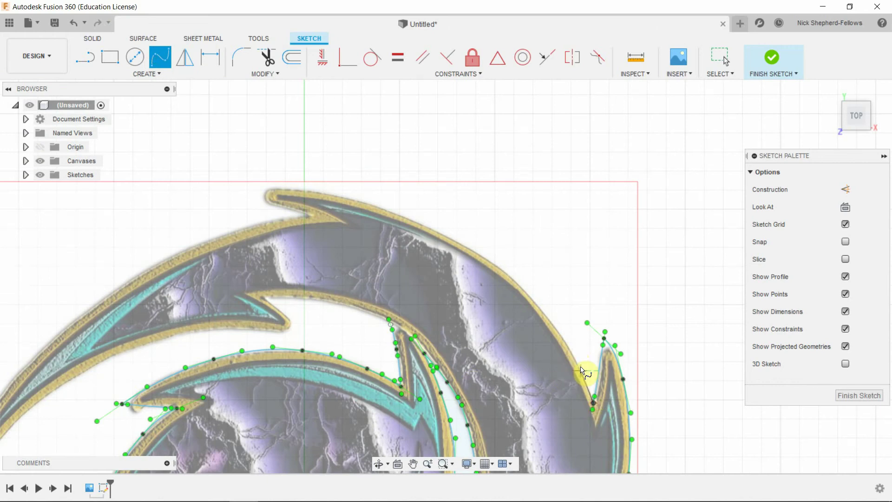
left_click(561, 331)
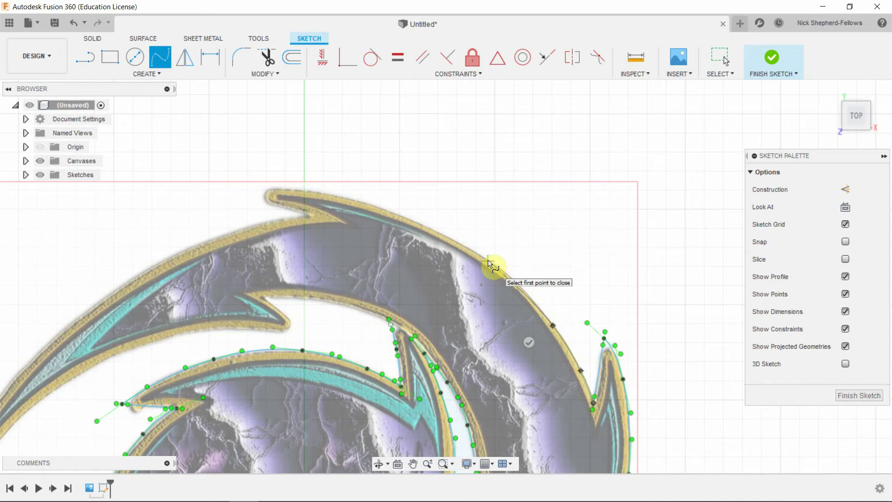
left_click(500, 268)
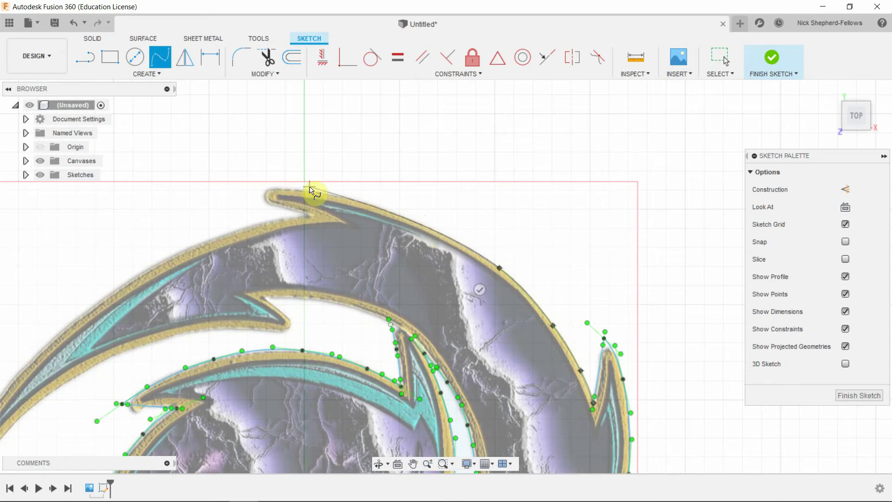
left_click(358, 201)
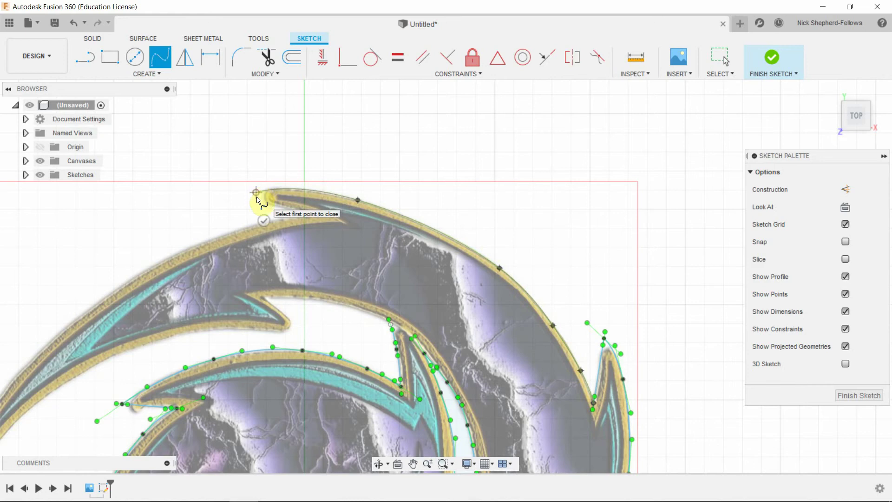
left_click(257, 197)
Step: Add a short spline from the top barb's tip back along its underside into the adjoining notch
scroll(645, 226, "down", 2)
scroll(651, 226, "down", 3)
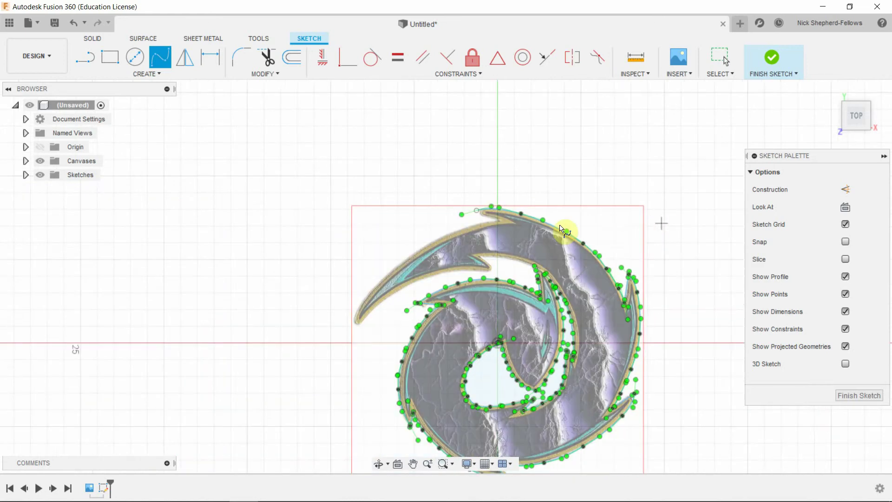
scroll(534, 223, "up", 6)
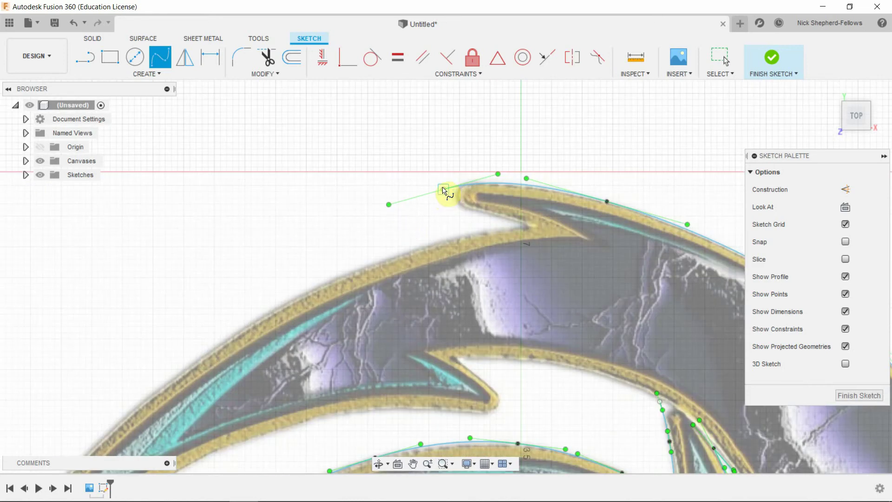
left_click(444, 190)
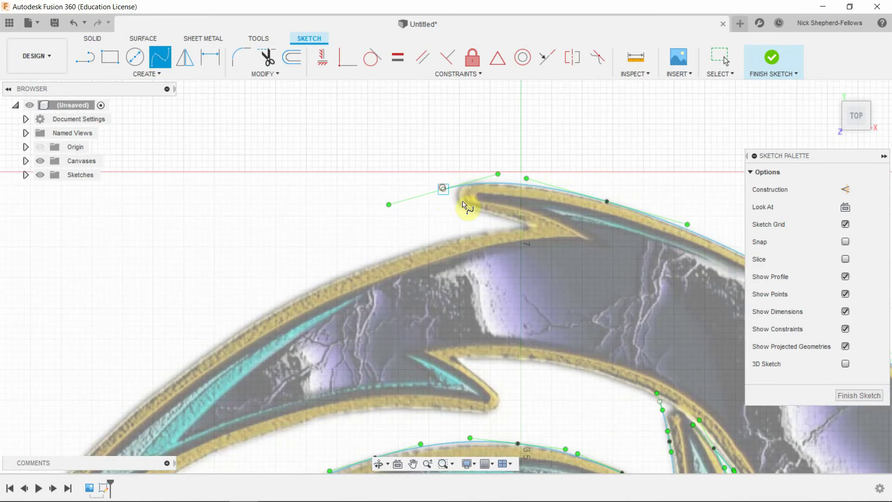
left_click(533, 227)
left_click(541, 201)
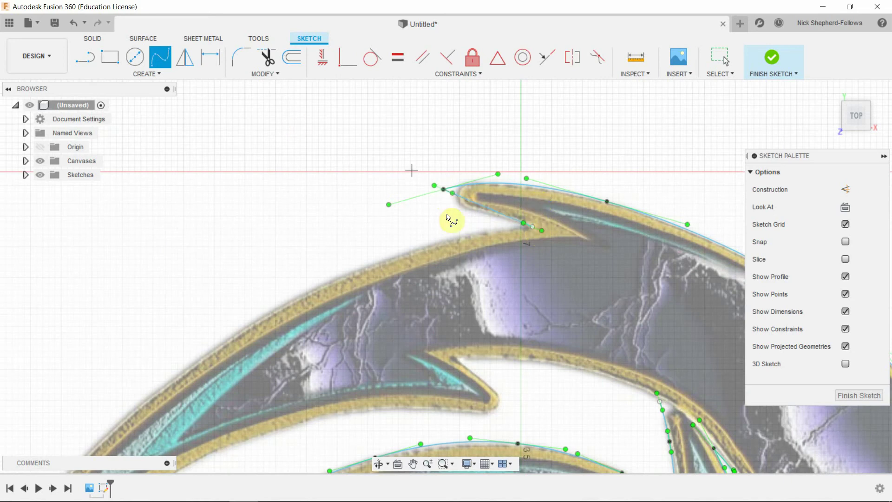
Step: Draw a spline from the top barb's notch along the swirl's upper-left outer edge to the tip of the long left tail
scroll(724, 142, "down", 2)
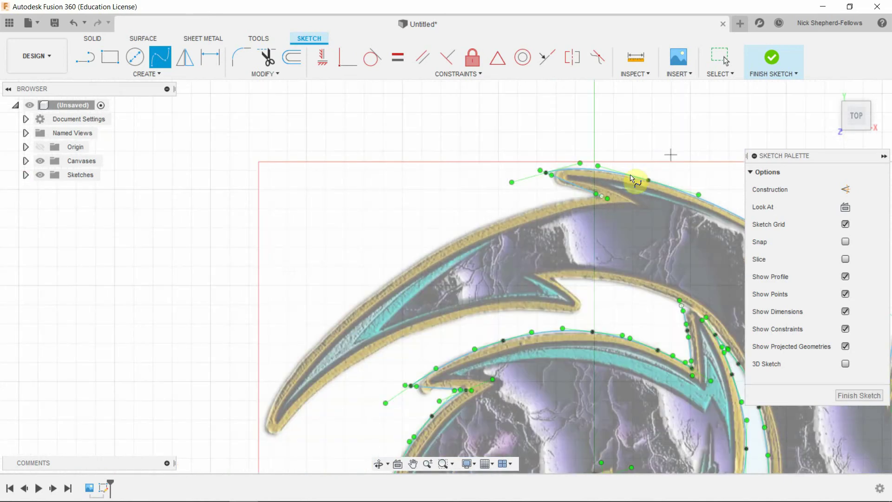
left_click(603, 197)
left_click(556, 202)
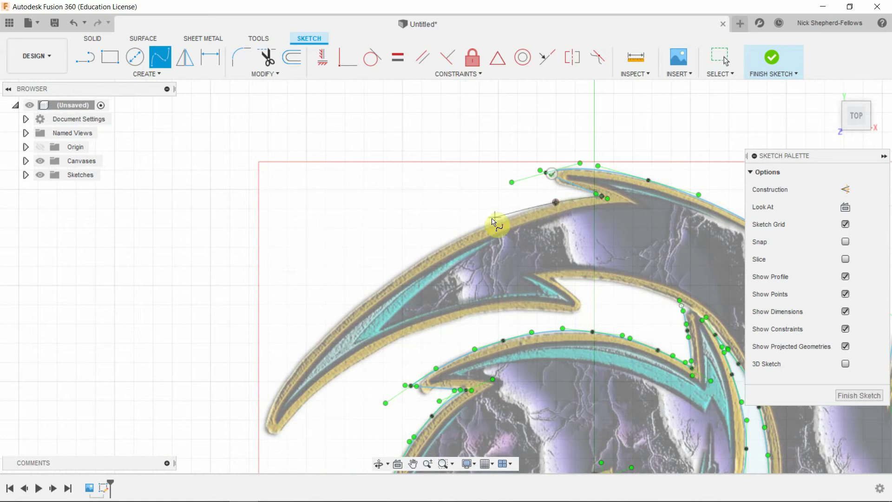
left_click(449, 241)
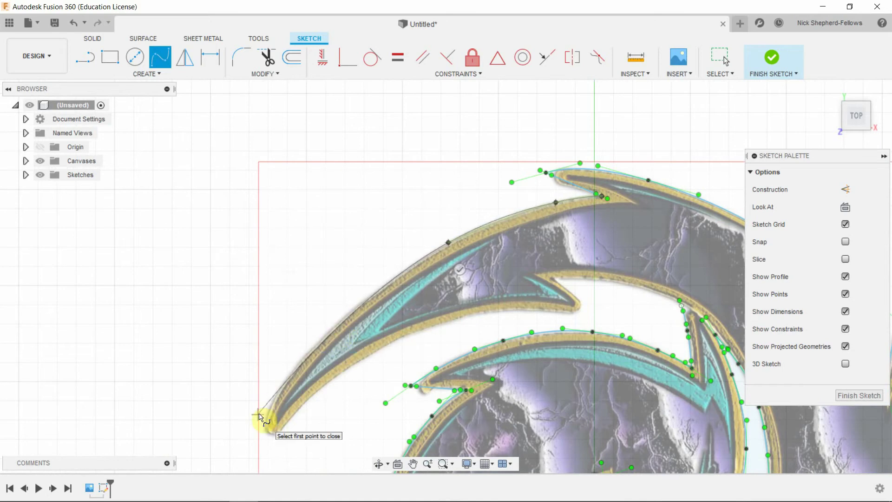
left_click(292, 370)
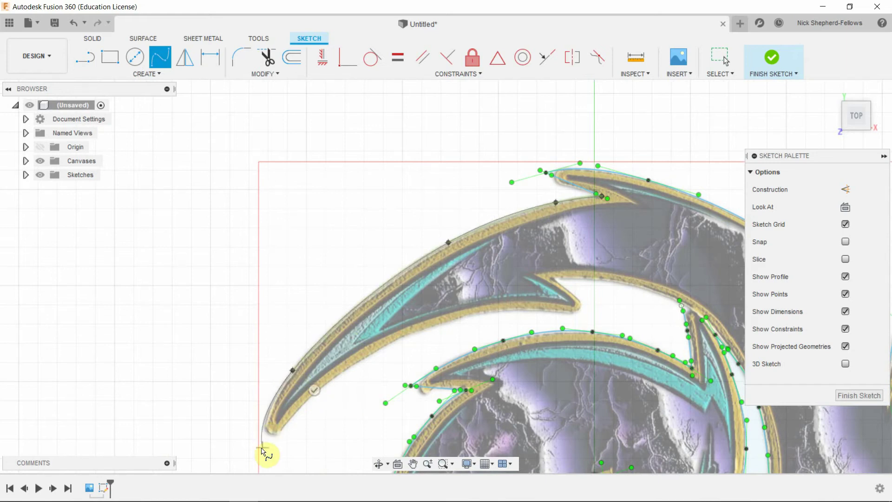
left_click(262, 448)
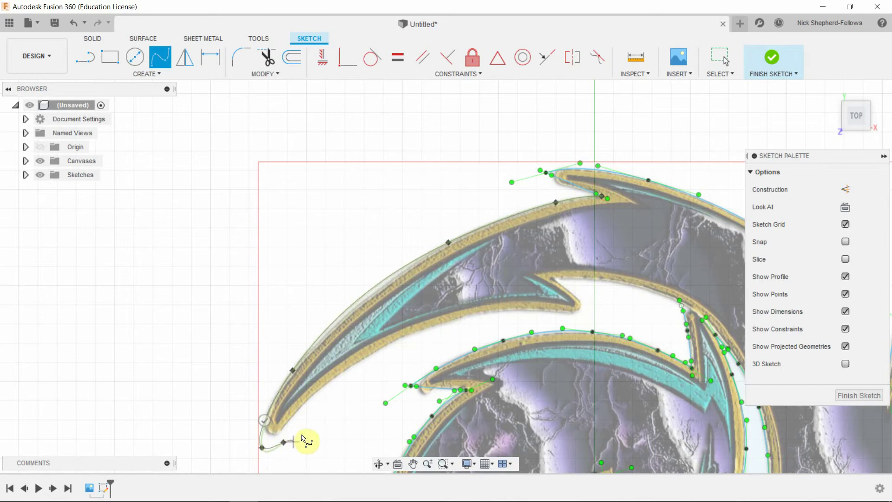
Step: Draw a spline from the left tail's tip along the tail's underside to the tip of the inner barb
scroll(227, 367, "down", 5)
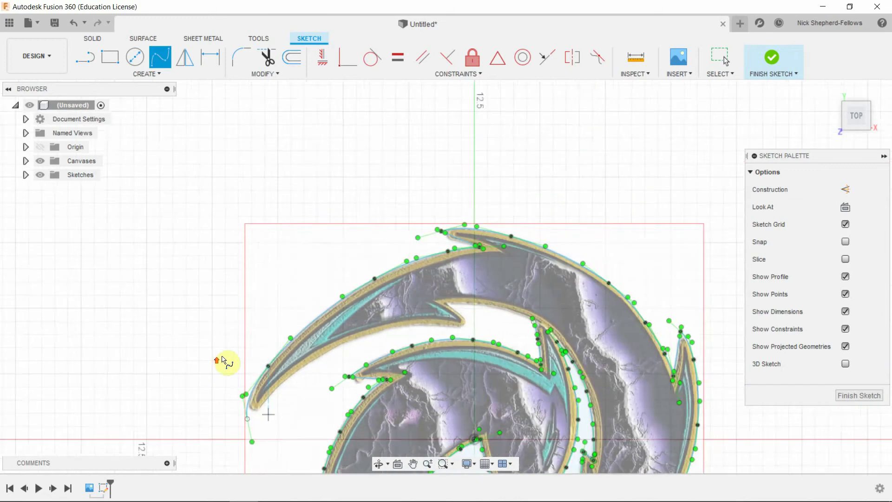
scroll(251, 425, "up", 5)
scroll(349, 235, "down", 5)
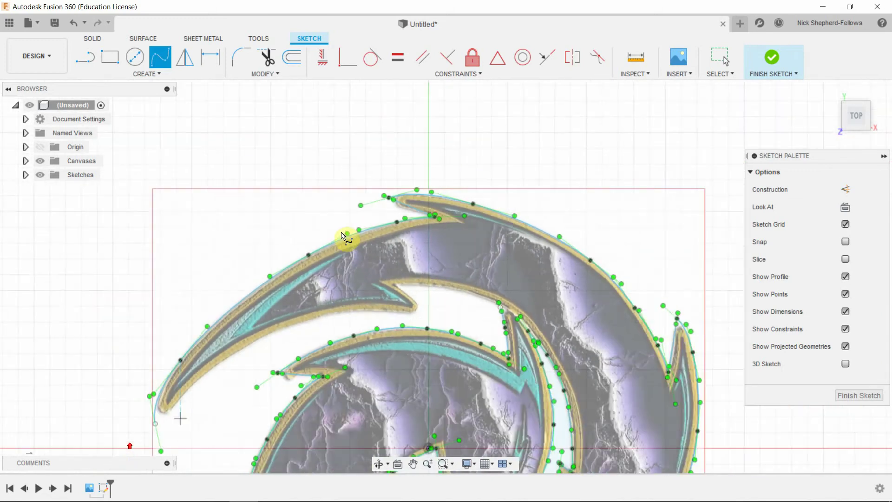
scroll(196, 411, "up", 3)
scroll(237, 377, "up", 3)
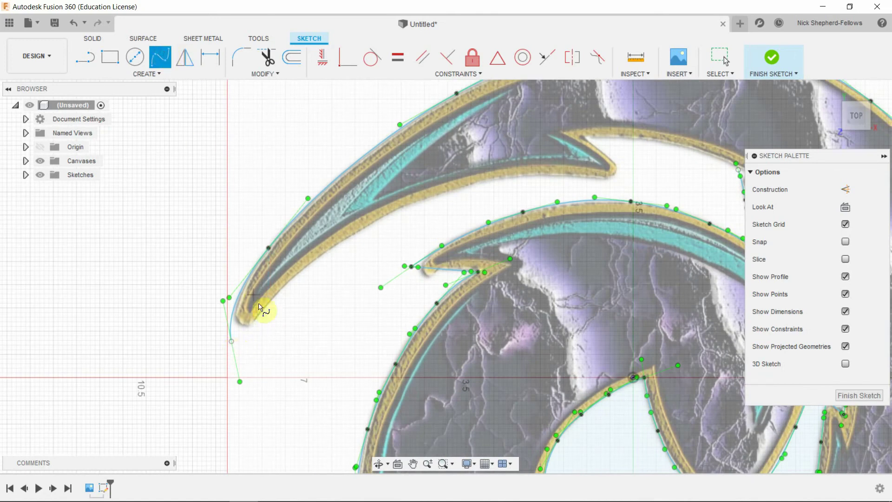
left_click(232, 342)
left_click(278, 292)
left_click(338, 243)
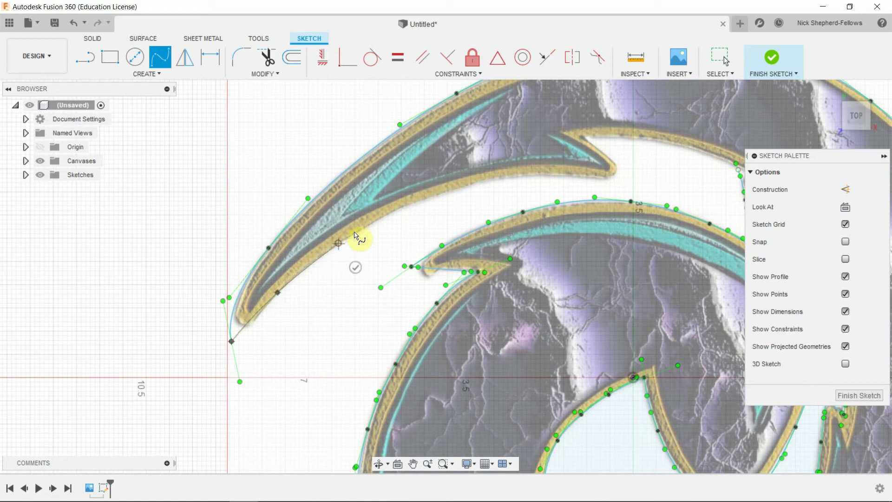
left_click(420, 201)
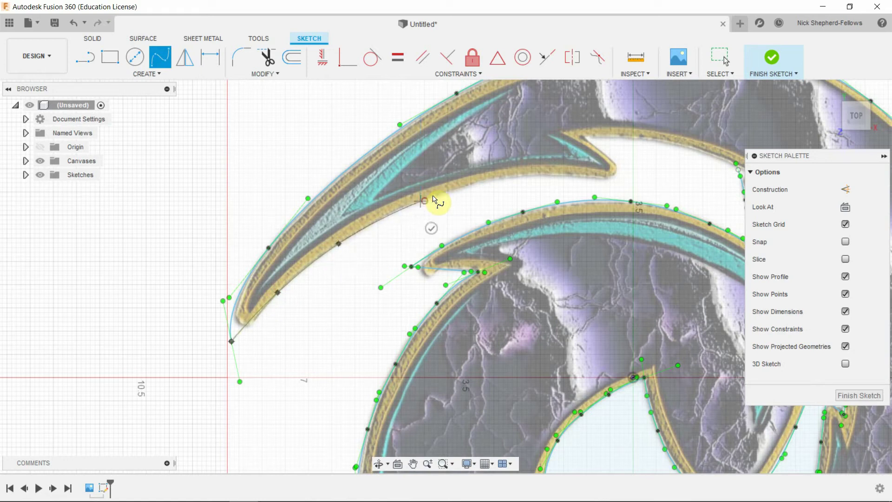
left_click(517, 175)
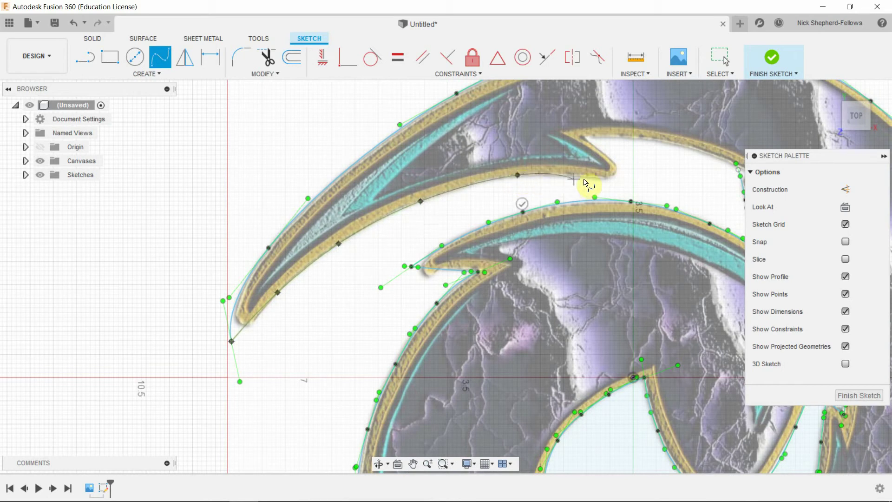
left_click(630, 183)
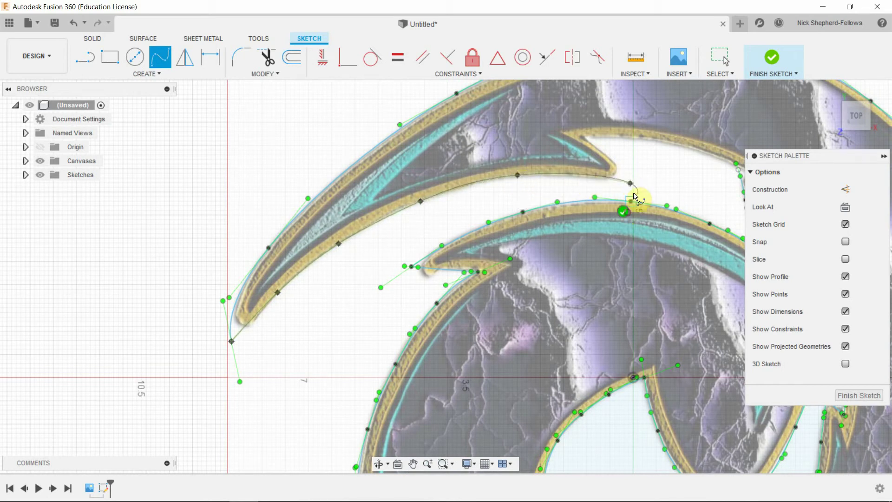
left_click(623, 212)
Step: Add a short spline from the inner barb's tip back along its upper side into the adjoining notch
left_click(160, 57)
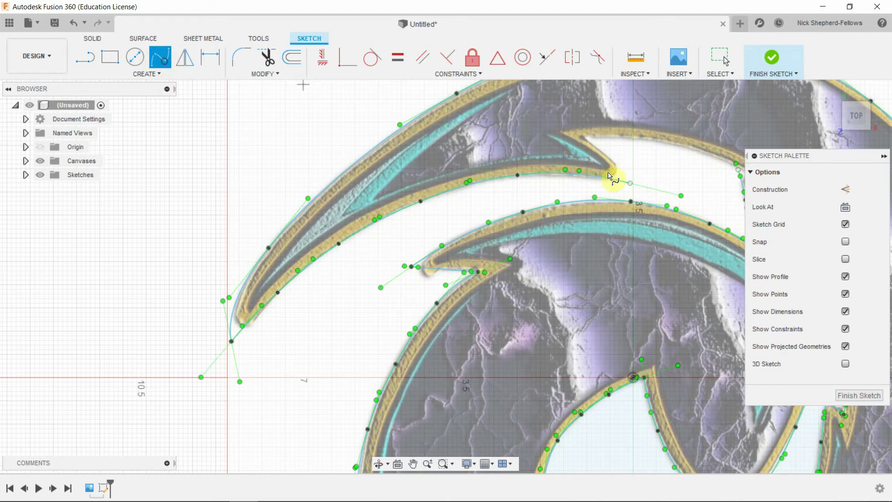
left_click(630, 183)
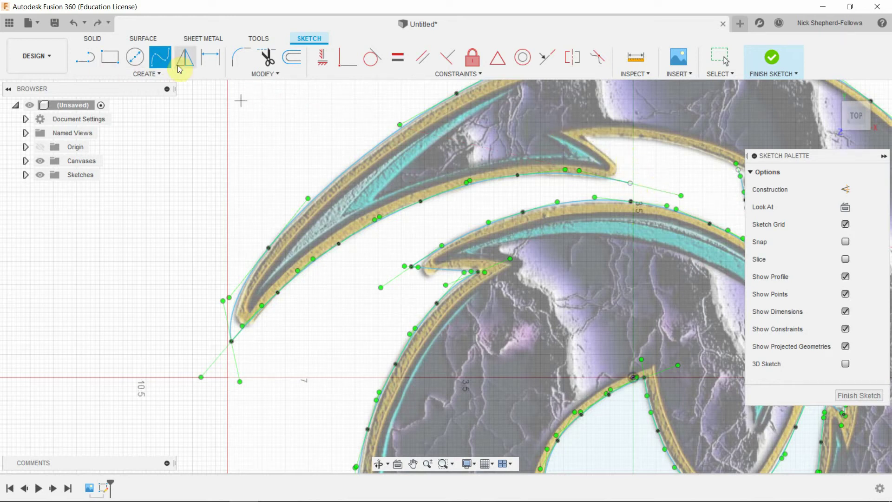
left_click(631, 183)
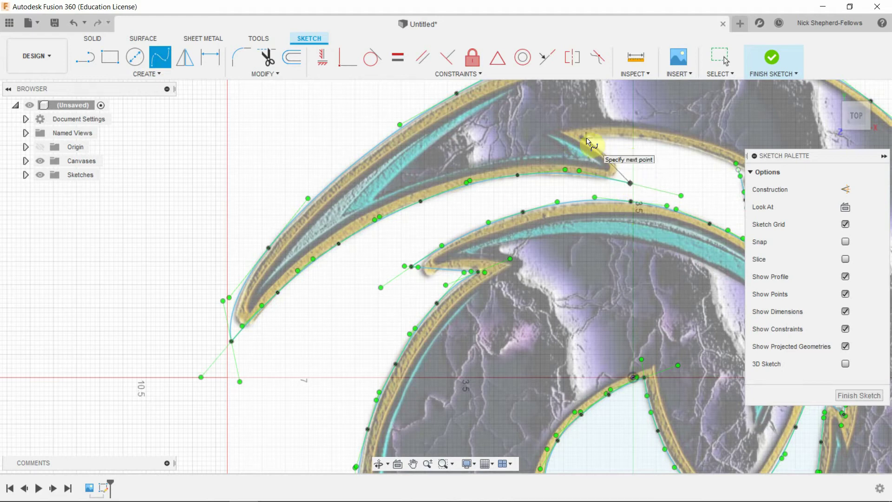
left_click(581, 133)
left_click(586, 110)
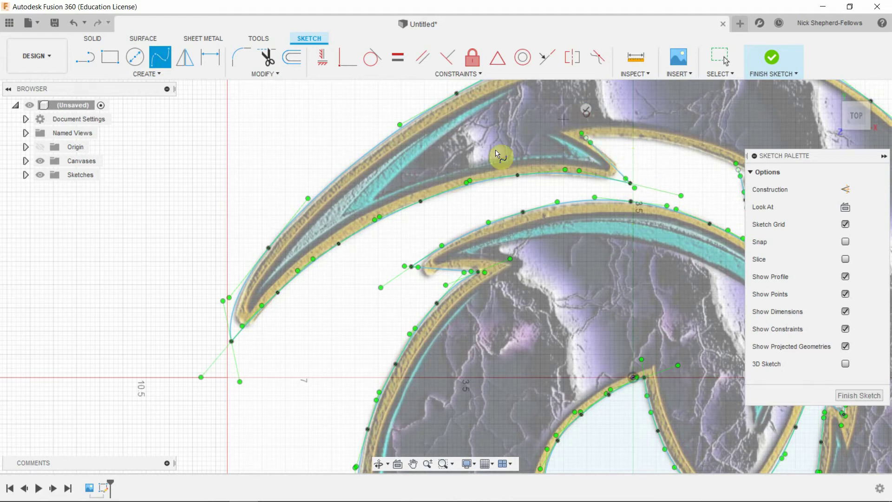
scroll(500, 156, "down", 5)
scroll(587, 135, "up", 5)
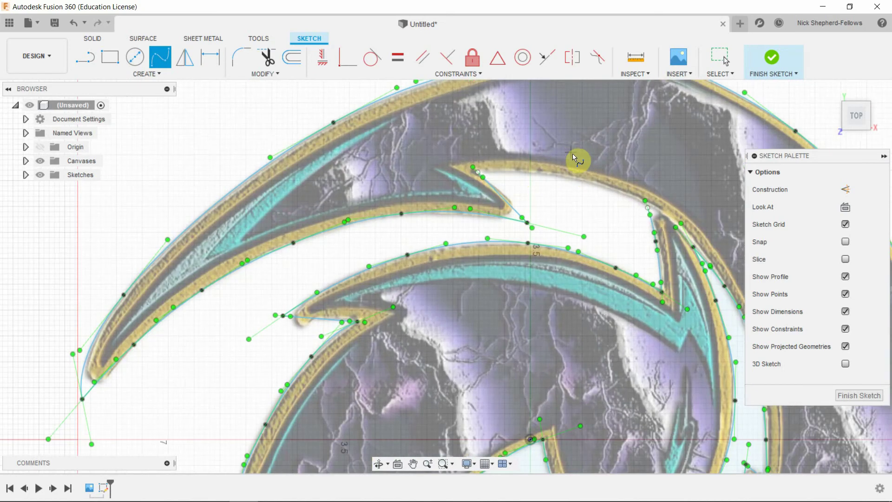
left_click(473, 170)
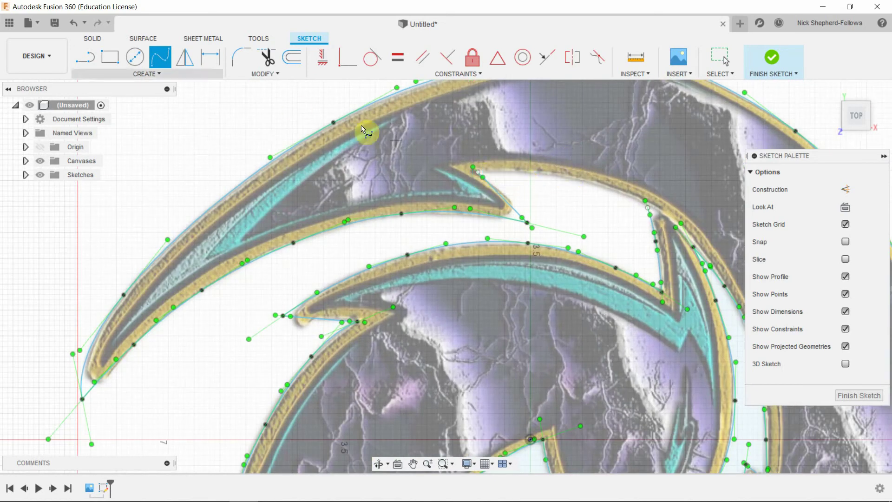
left_click(476, 185)
left_click(554, 181)
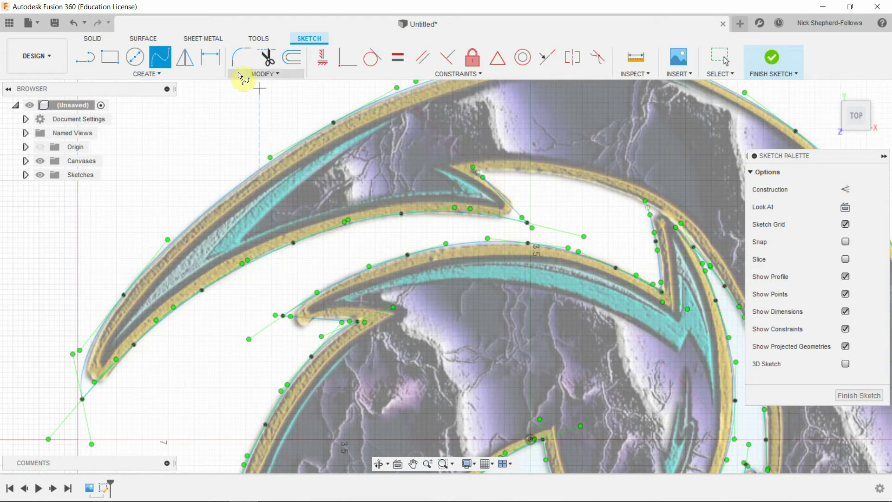
Step: Close the outline with a spline from the inner barb's notch along the tail's inner edge to the open end of the existing spline
left_click(161, 59)
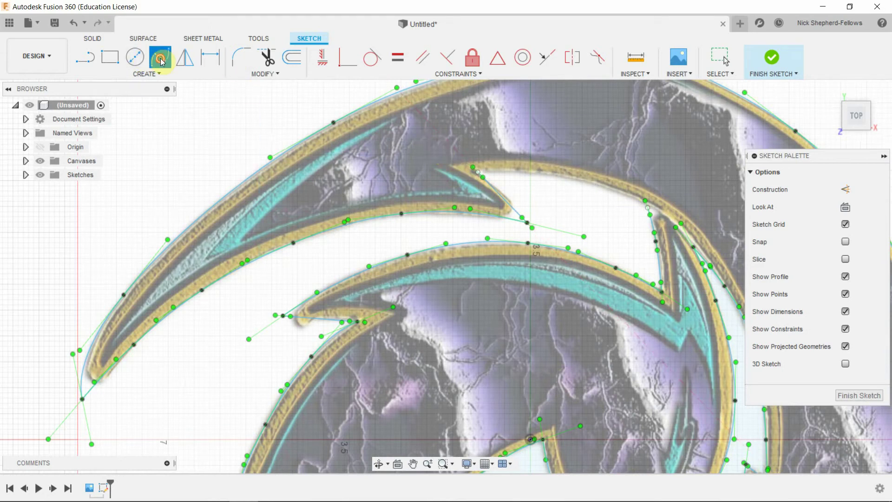
left_click(478, 172)
left_click(529, 172)
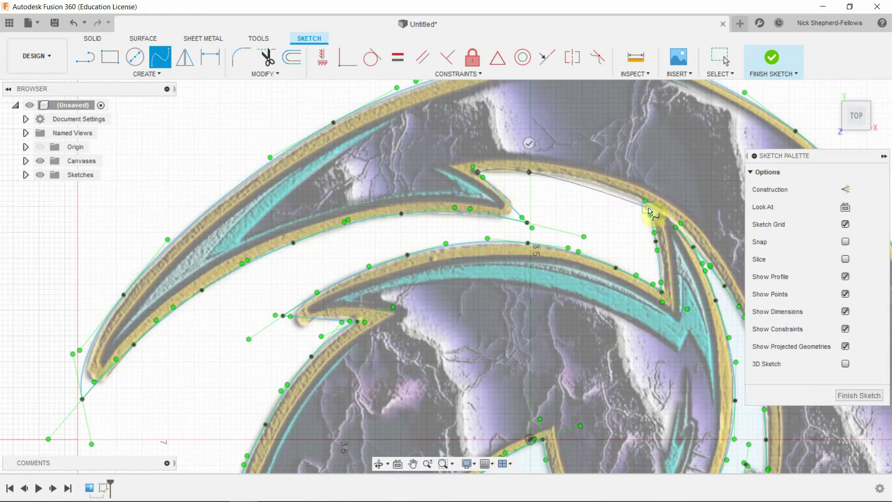
left_click(605, 187)
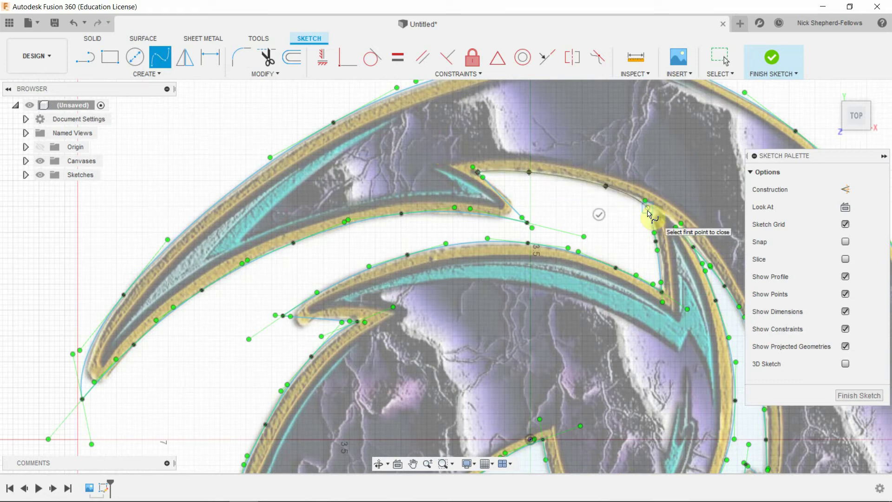
left_click(649, 212)
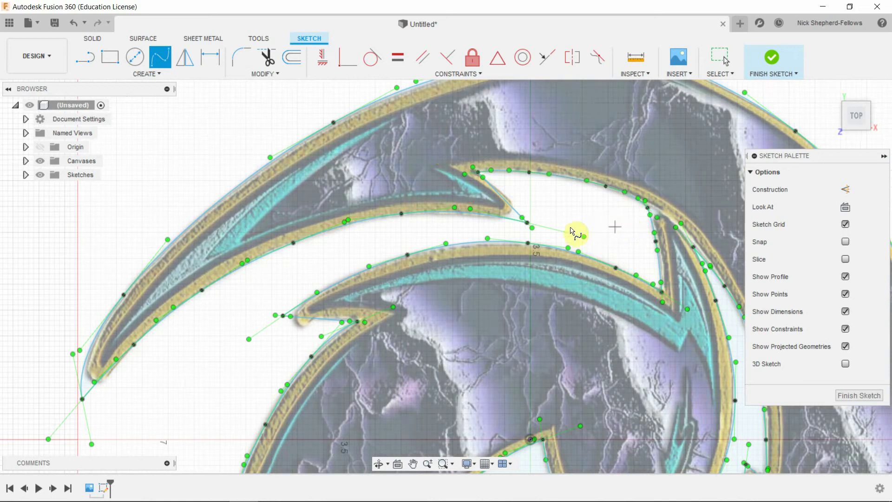
Step: Examine the traced swirl outline as a whole and up close around the inner spike for gaps between splines
scroll(572, 231, "down", 10)
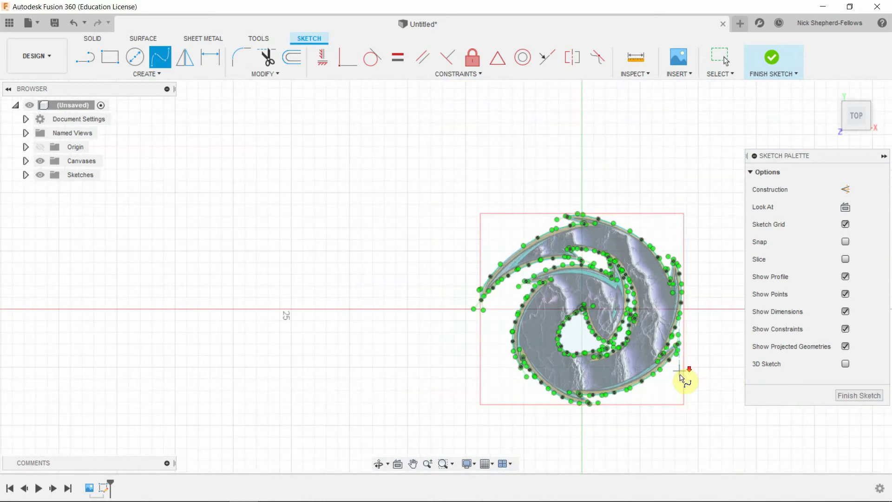
scroll(681, 377, "up", 8)
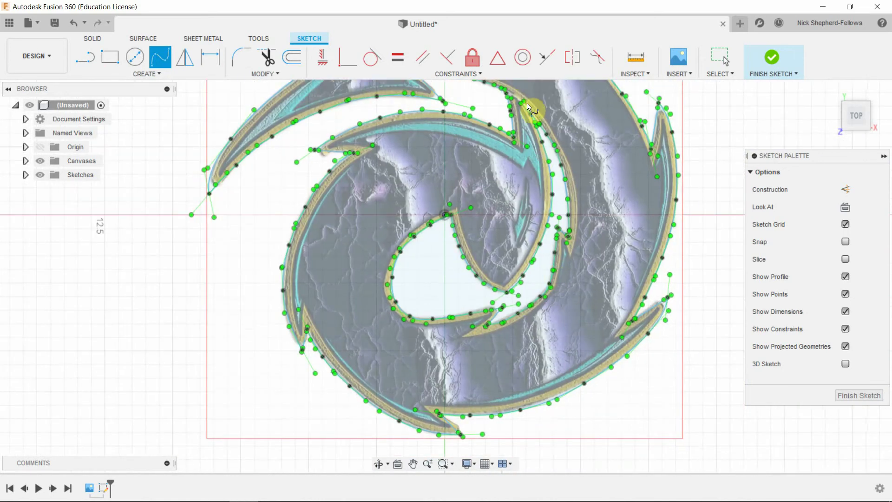
scroll(530, 107, "up", 3)
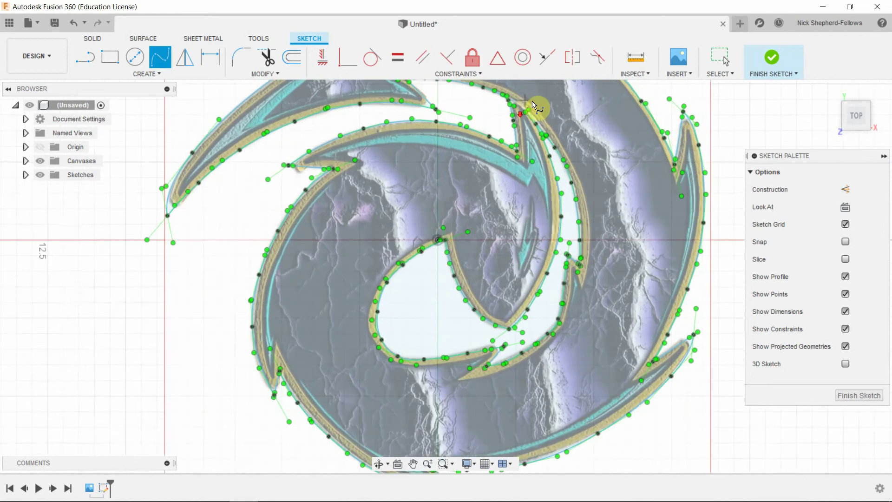
scroll(533, 104, "up", 6)
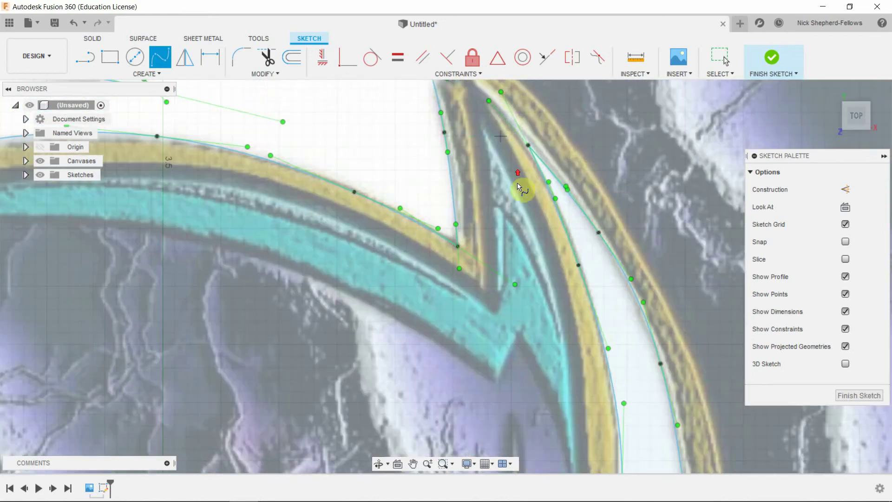
scroll(513, 182, "down", 2)
scroll(507, 174, "down", 8)
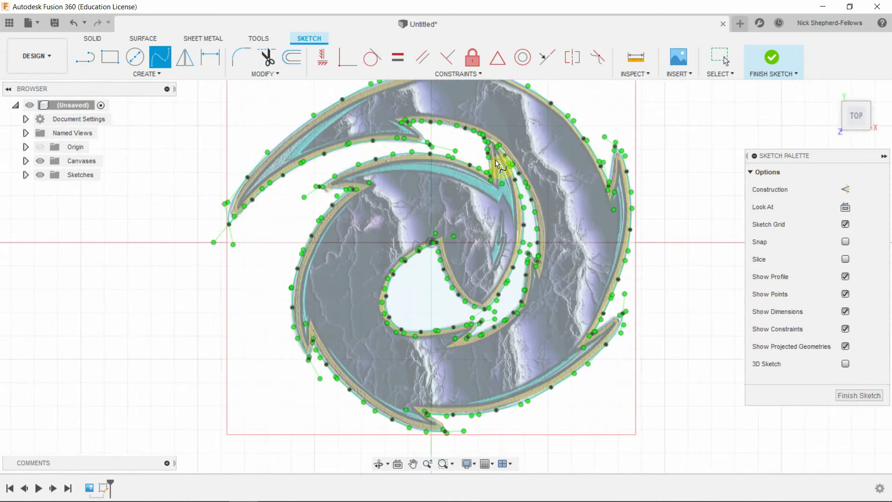
scroll(498, 182, "down", 1)
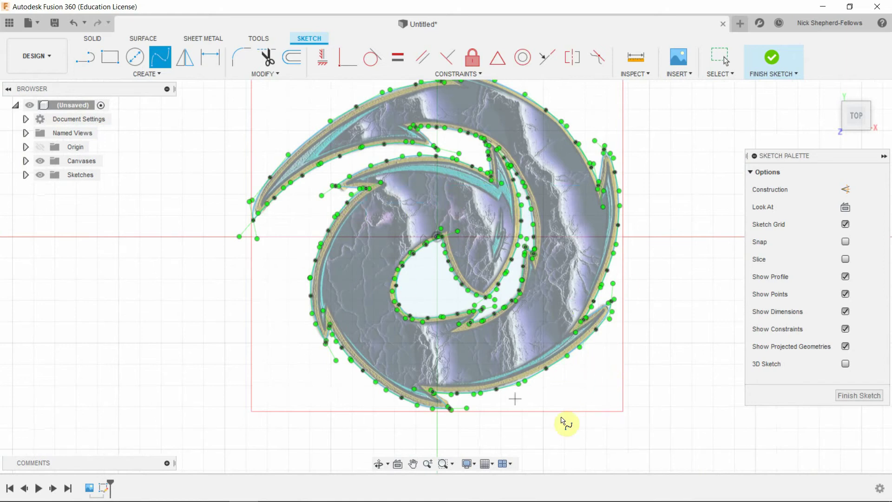
Step: Finish the sketch and extrude the closed swirl profile 2 mm as a new body
left_click(870, 396)
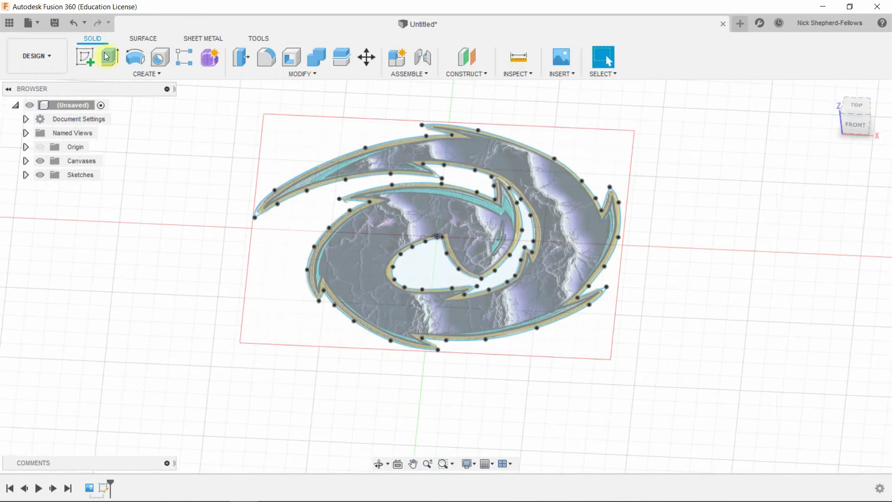
left_click(107, 56)
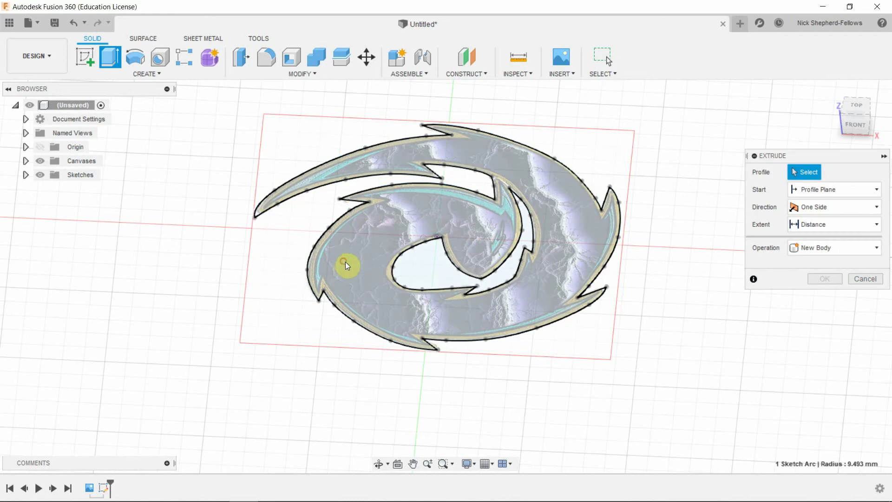
left_click(347, 265)
type("2")
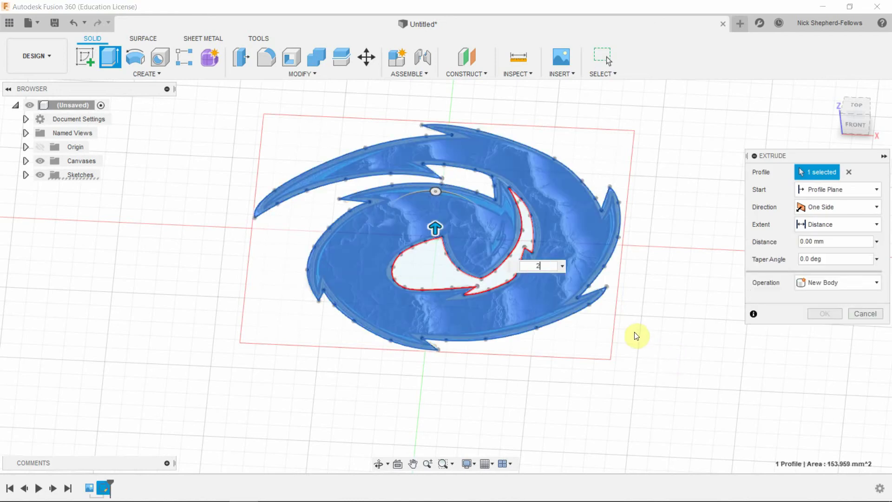
key("Return")
middle_click_drag(623, 378, 660, 352, "shift")
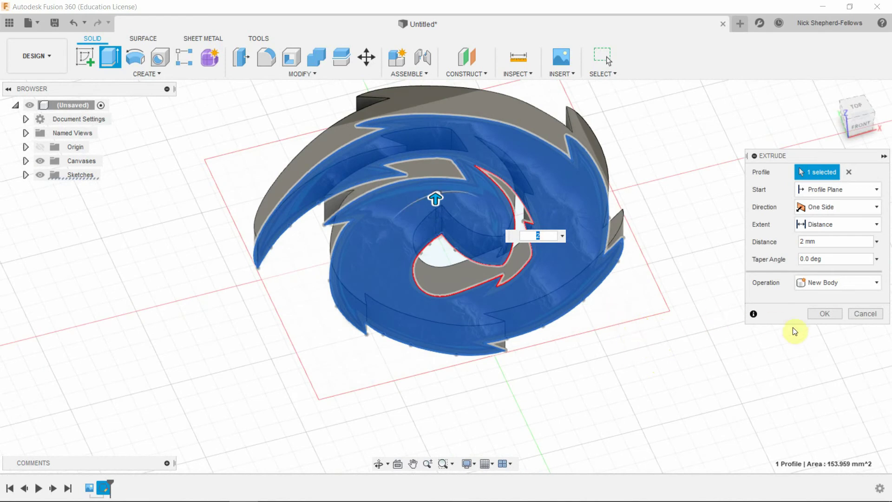
left_click(825, 314)
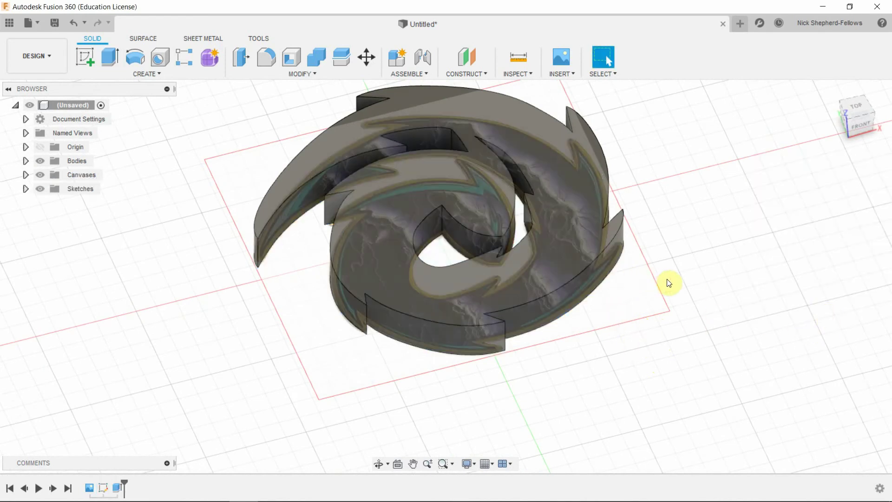
middle_click_drag(707, 278, 753, 279, "shift")
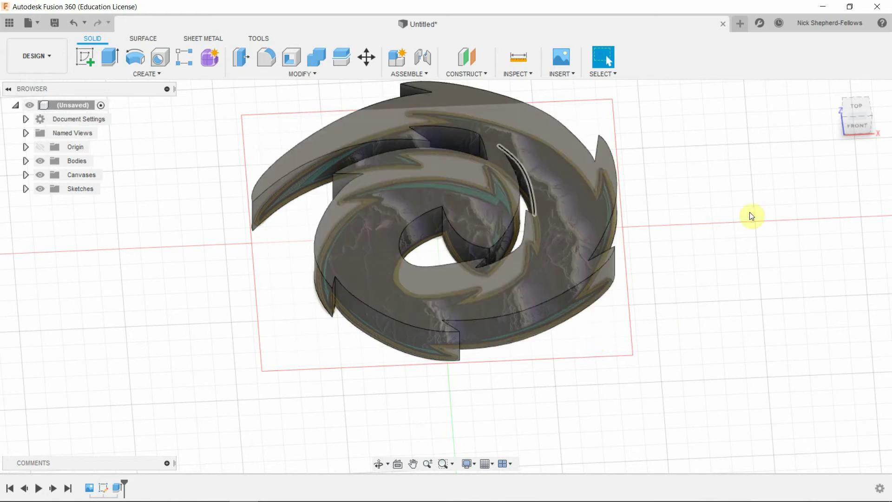
Step: Hide the canvas to examine the extruded swirl body on its own, and show the canvas again
left_click(856, 107)
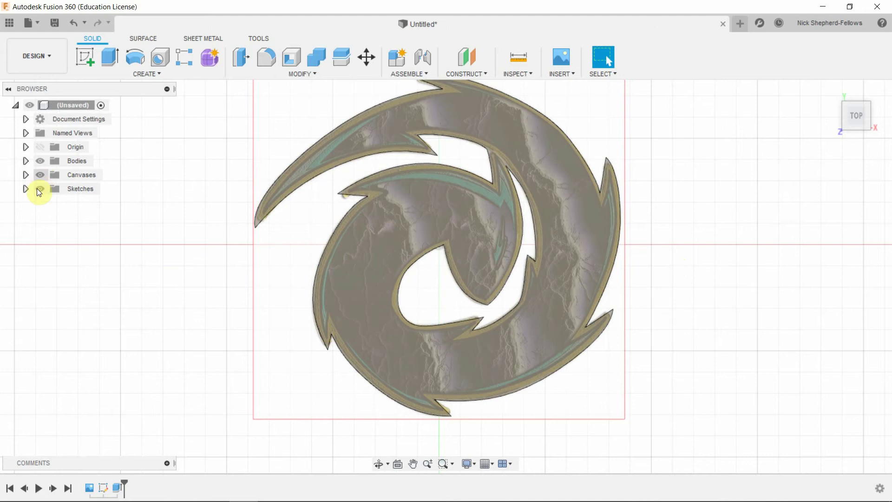
left_click(40, 174)
middle_click_drag(229, 318, 225, 282, "shift")
key("Escape")
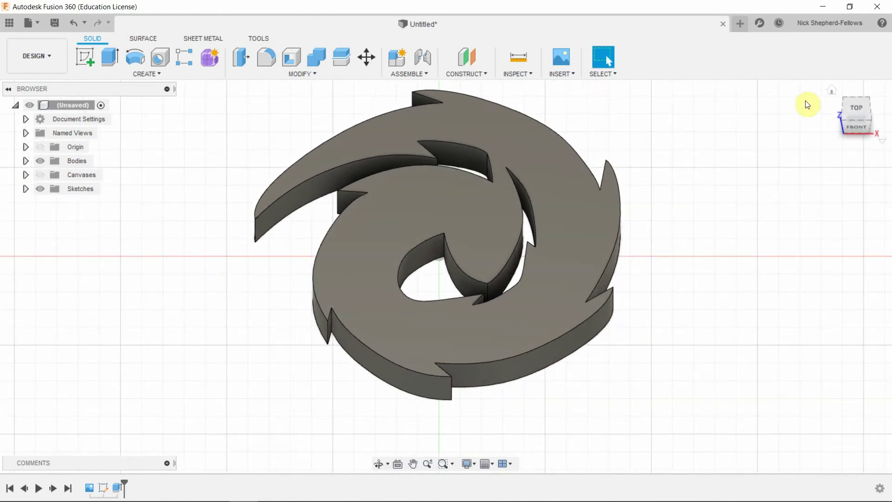
left_click(857, 103)
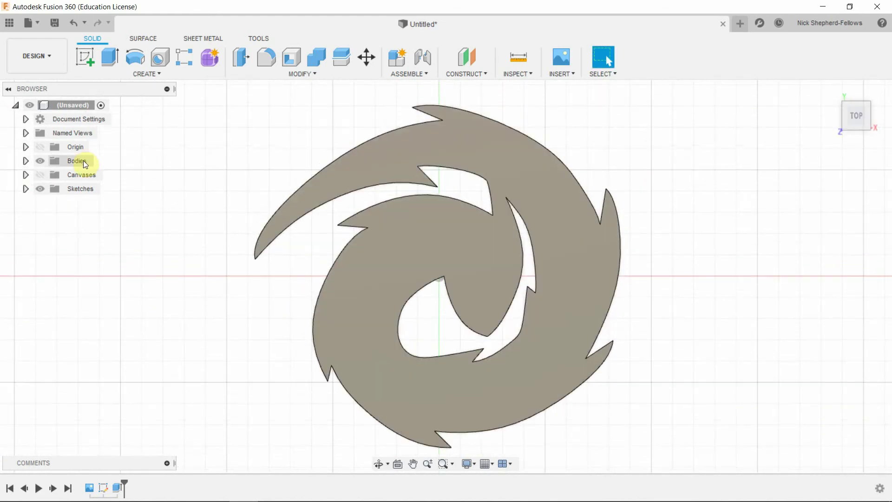
left_click(39, 175)
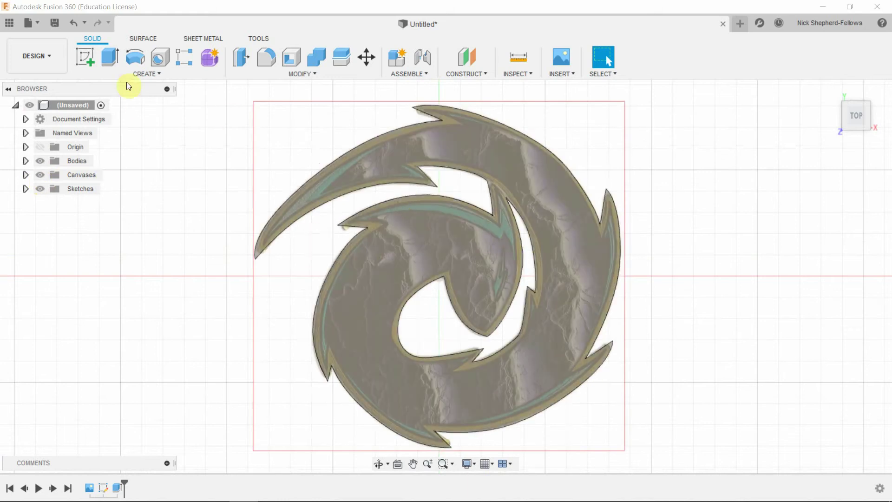
Step: Start a new sketch on the top face of the extruded swirl body
left_click(82, 56)
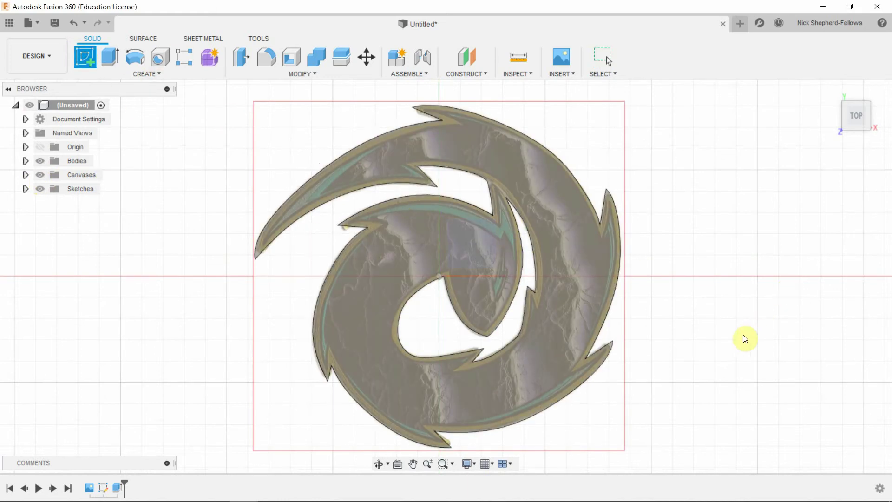
middle_click_drag(742, 334, 751, 303, "shift")
left_click(587, 249)
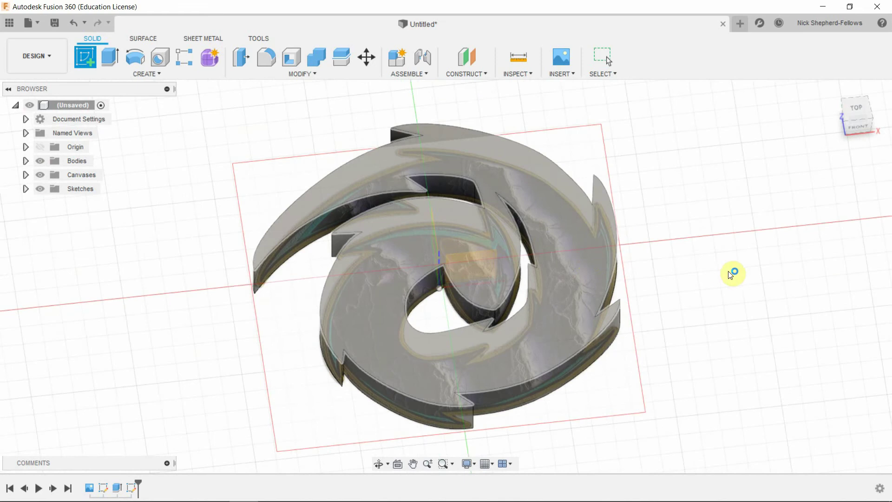
scroll(512, 251, "down", 2)
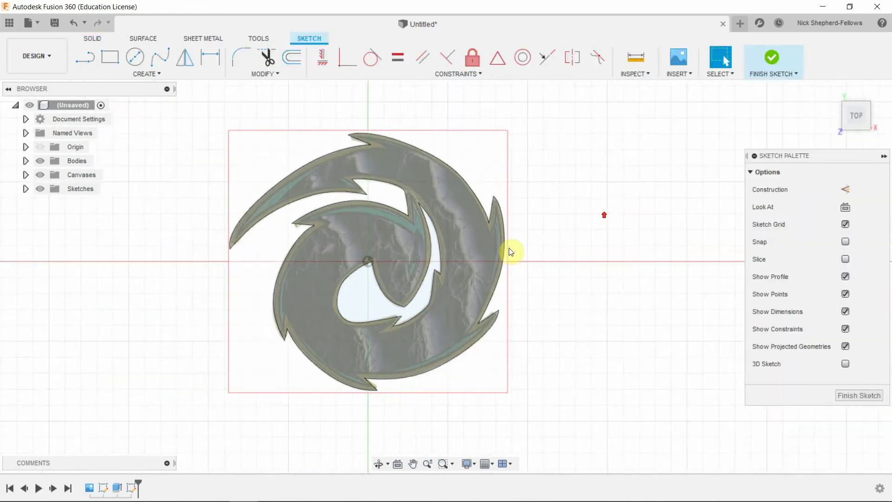
scroll(444, 349, "up", 3)
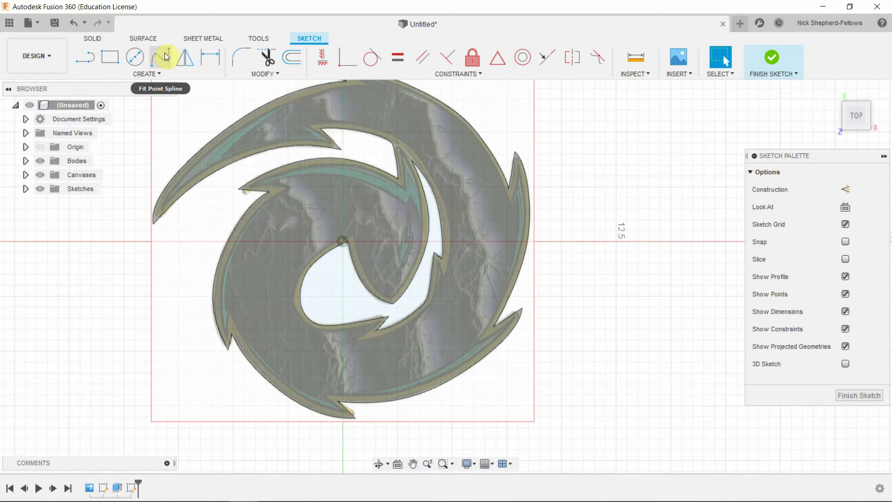
Step: Trace the gold border's inside edge with a fit point spline from beside the central slit down to the tip of the inner spike
left_click(161, 56)
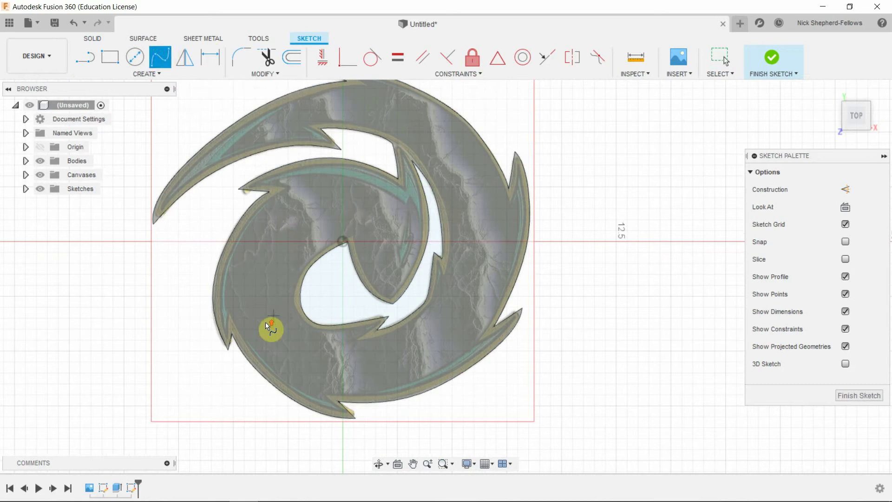
scroll(265, 322, "down", 1)
scroll(330, 279, "up", 2)
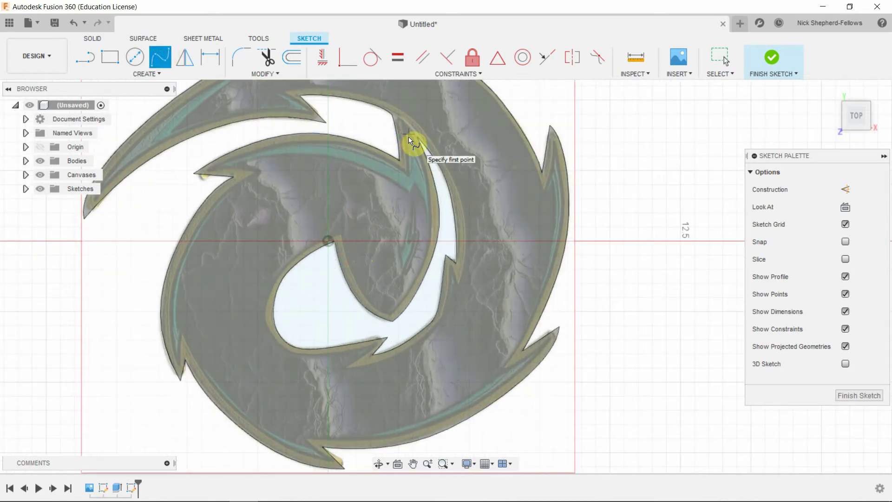
left_click(407, 137)
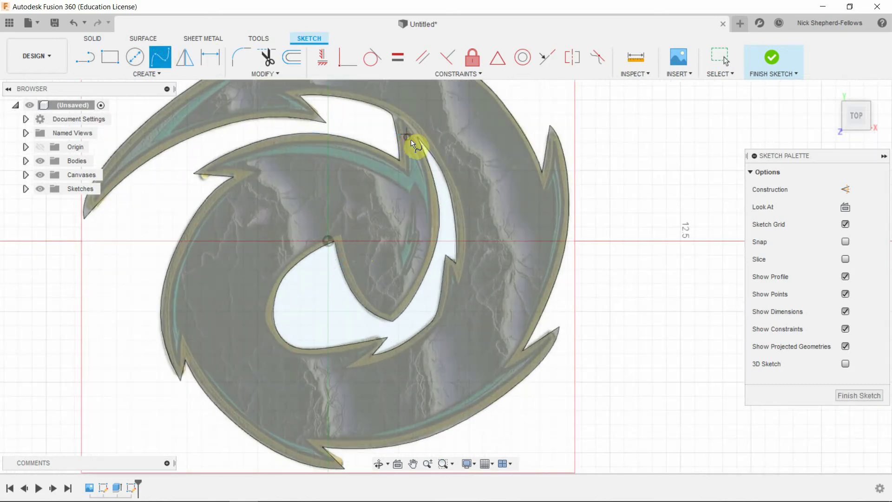
left_click(423, 168)
left_click(431, 226)
left_click(417, 277)
left_click(391, 312)
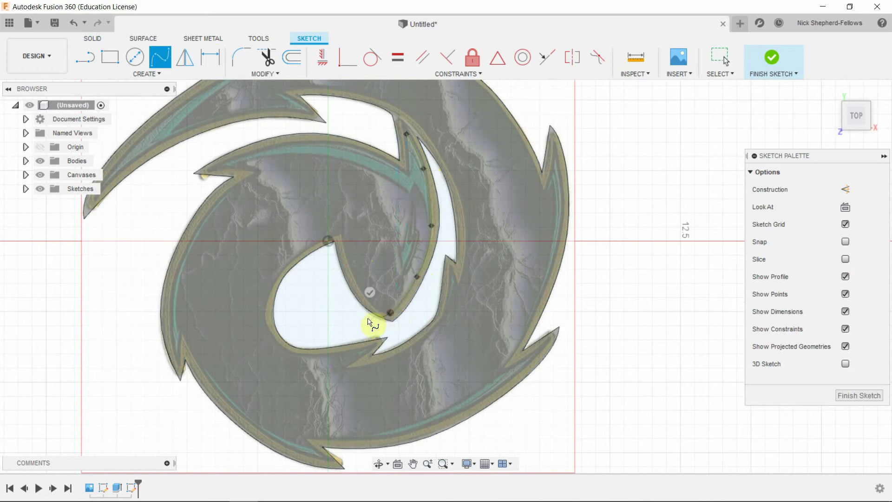
left_click(369, 292)
Step: Add a spline from the inner spike's tip up its other side, along the gold border's inside edge, to the corner near the origin
left_click(160, 58)
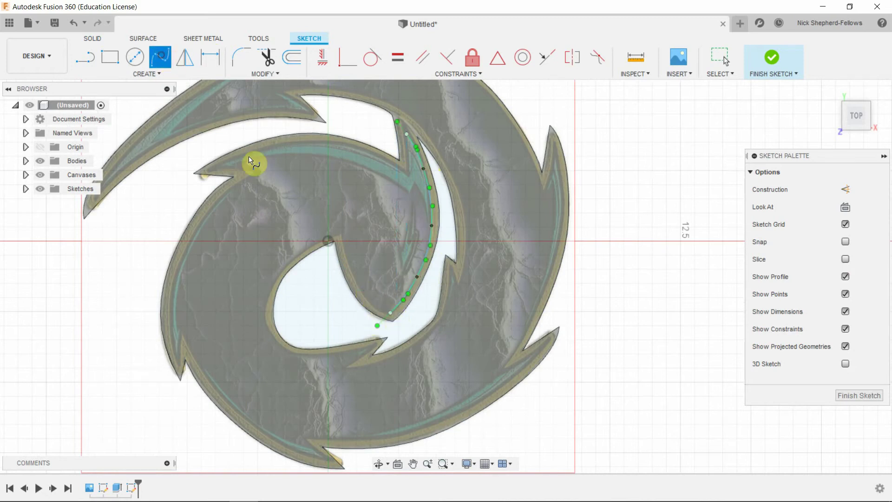
left_click(370, 313)
scroll(378, 312, "up", 4)
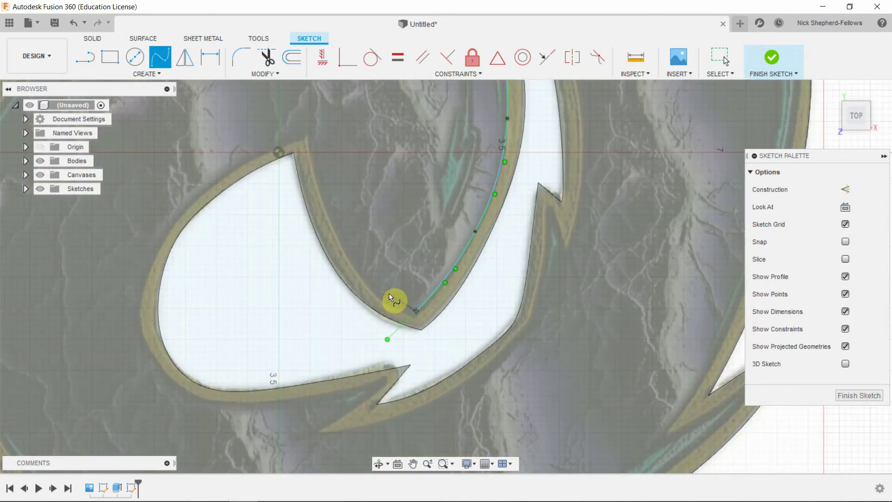
left_click(416, 311)
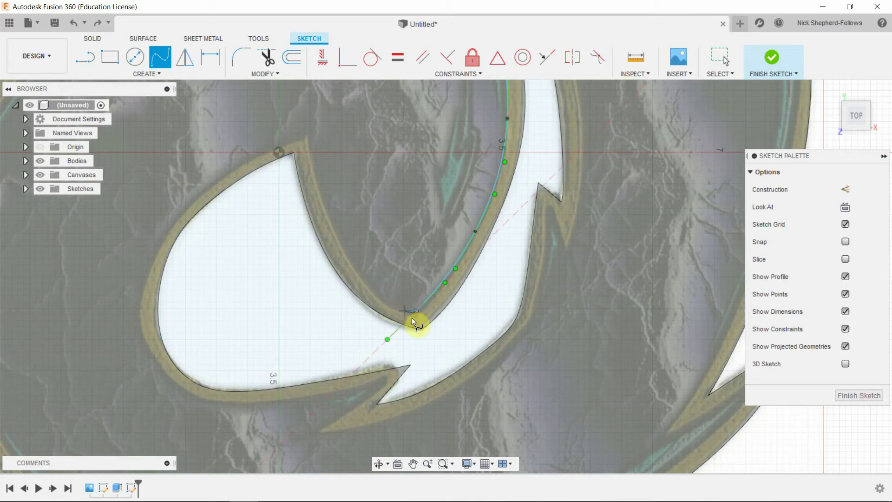
left_click(392, 305)
left_click(369, 284)
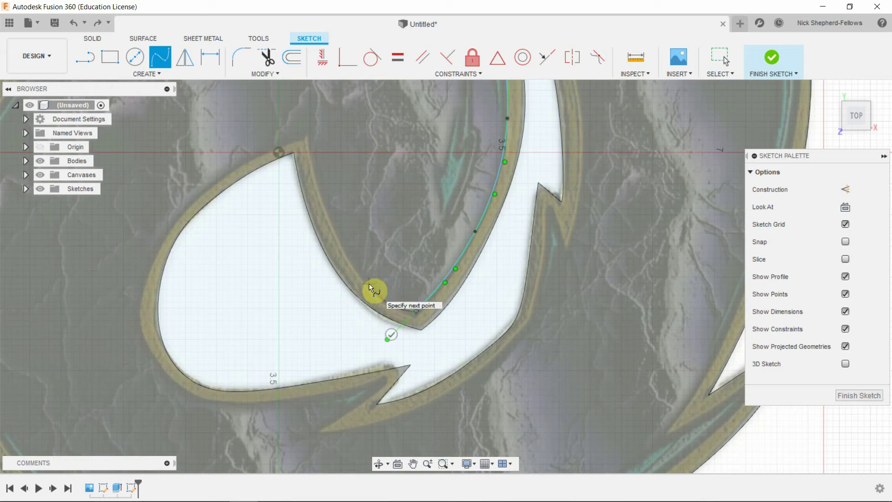
left_click(341, 239)
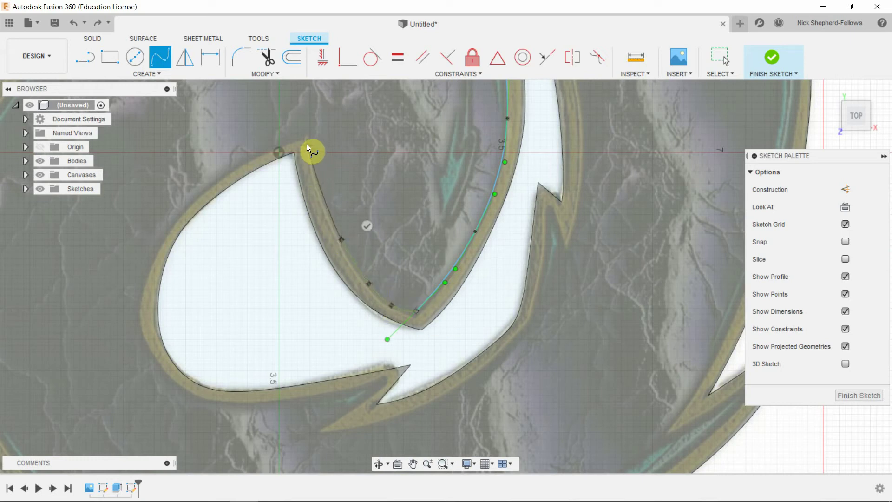
left_click(312, 175)
left_click(319, 181)
left_click(308, 136)
left_click(333, 137)
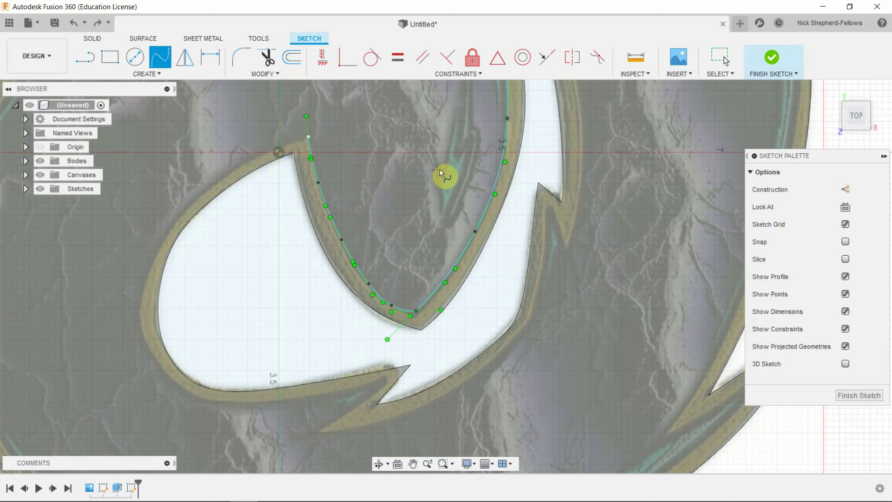
Step: Begin a spline at the corner near the origin, with two fit points along the gold border's dark side above the central opening
scroll(450, 176, "down", 3)
scroll(451, 176, "down", 2)
scroll(341, 110, "up", 5)
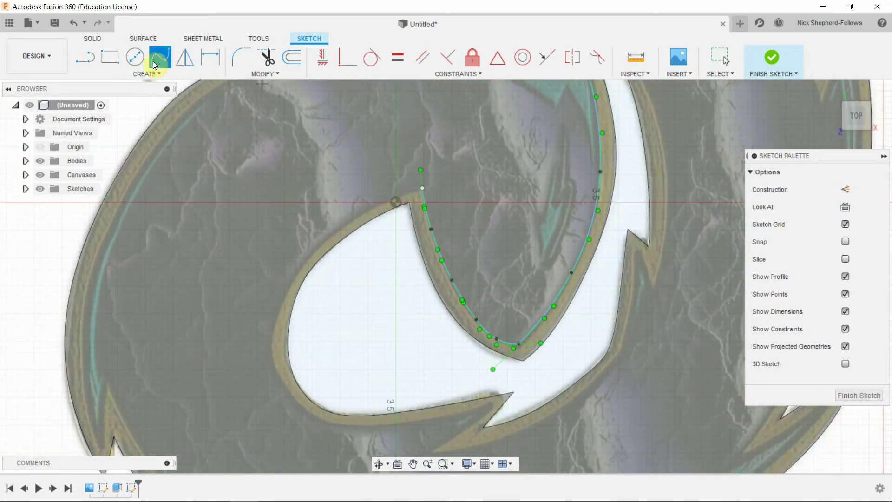
left_click(161, 60)
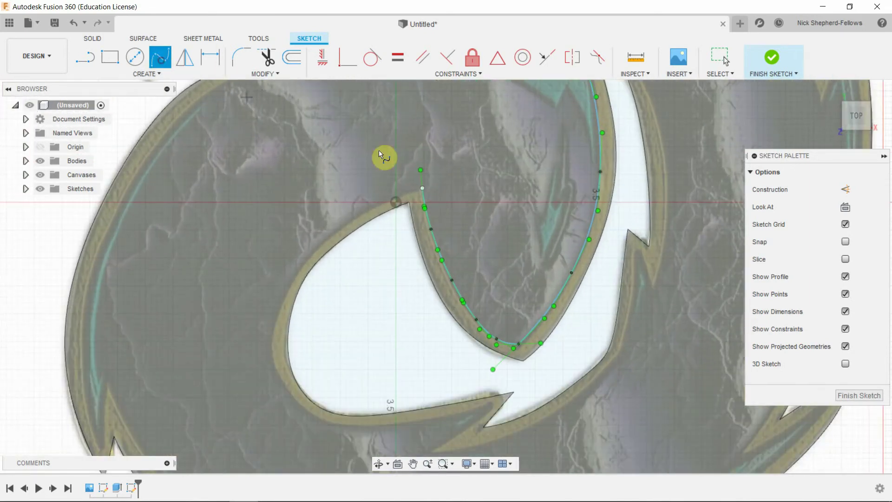
left_click(424, 187)
left_click(369, 210)
left_click(317, 249)
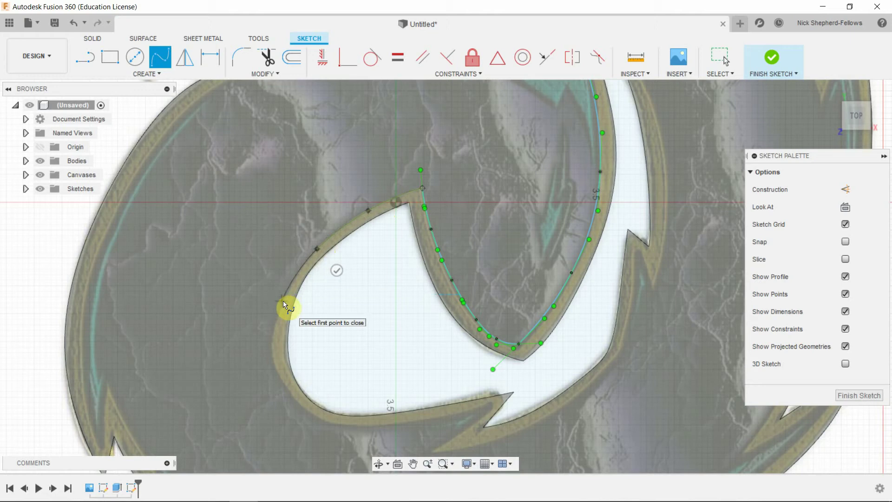
left_click(281, 300)
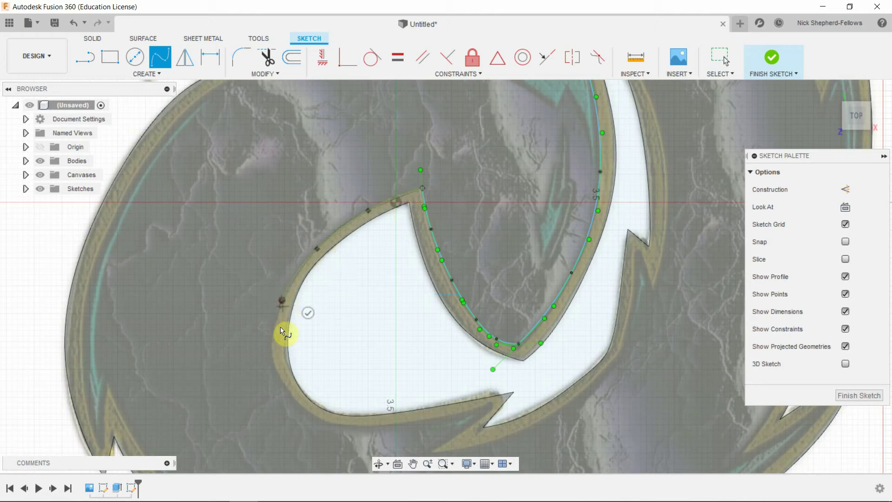
left_click(271, 355)
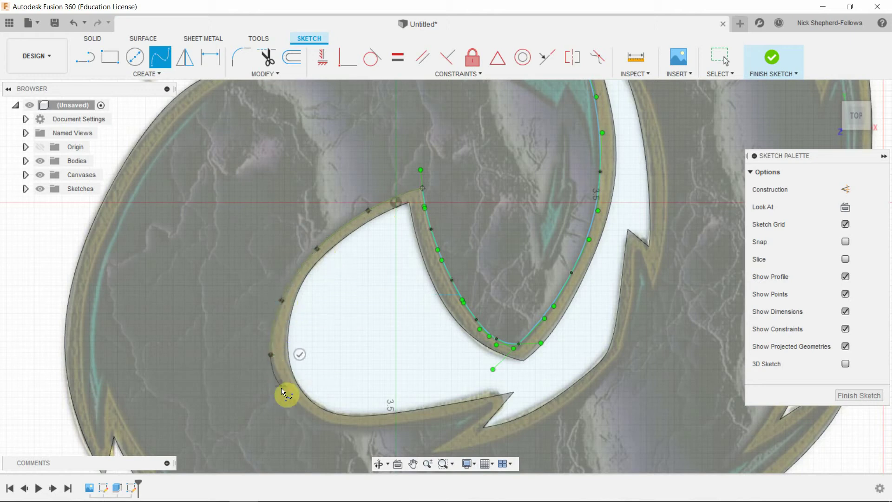
left_click(311, 413)
scroll(334, 430, "up", 5)
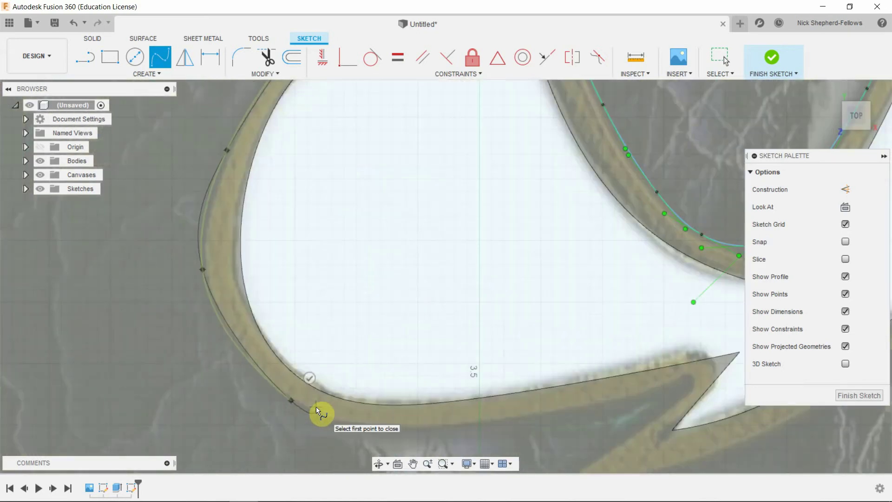
key("ctrl+z")
key("ctrl+z")
key("ctrl+z")
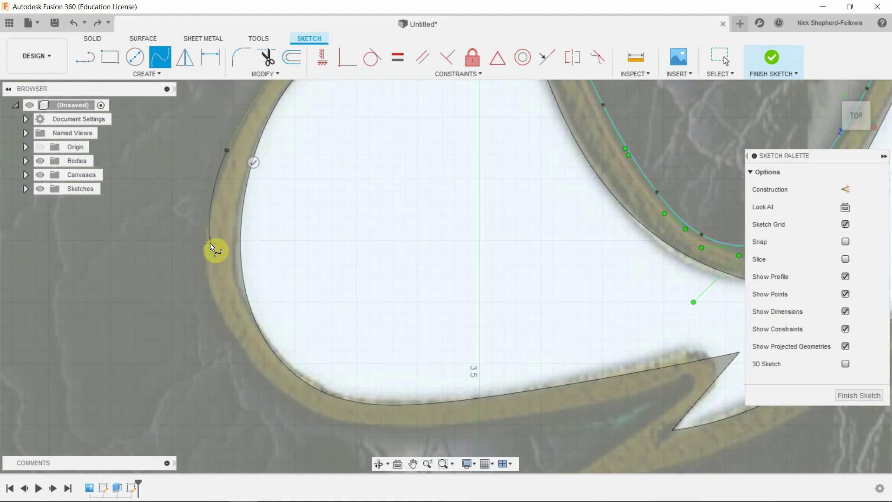
key("ctrl+z")
Step: Continue the spline around the central opening along the gold border's dark side and end it inside the small barb's tip
scroll(205, 268, "down", 2)
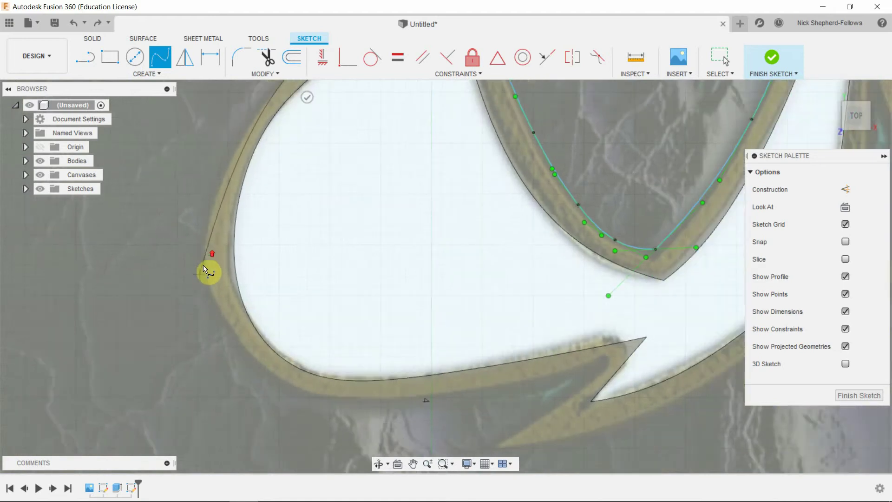
scroll(203, 268, "down", 3)
scroll(207, 205, "up", 1)
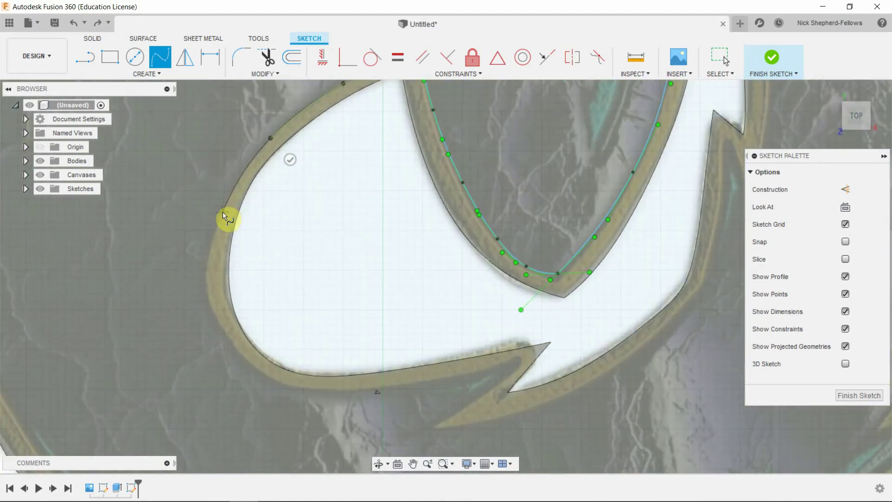
left_click(222, 212)
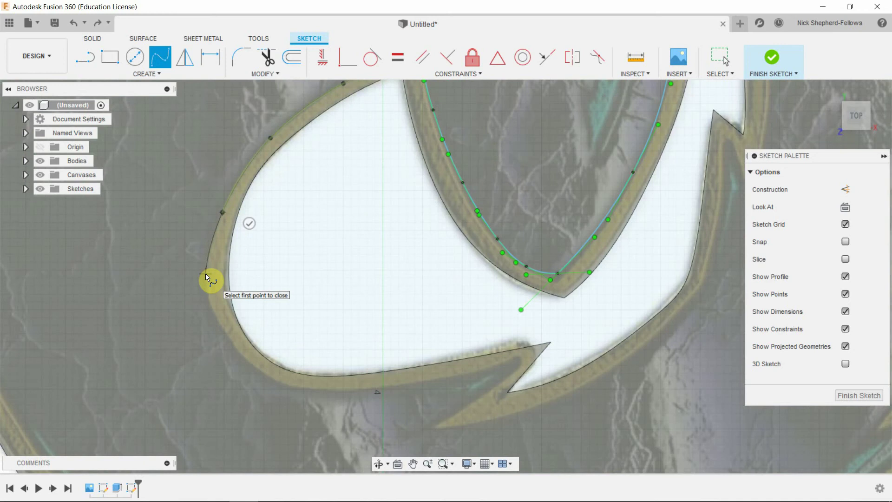
left_click(206, 273)
left_click(222, 332)
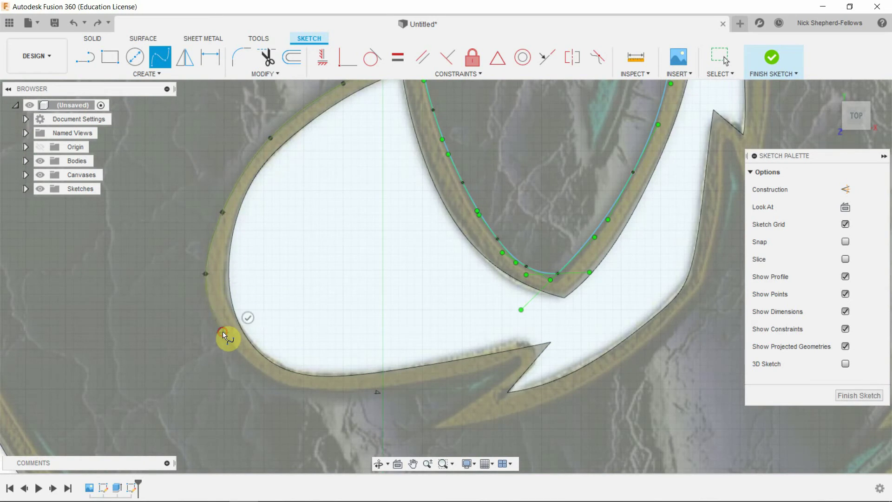
left_click(269, 376)
left_click(355, 390)
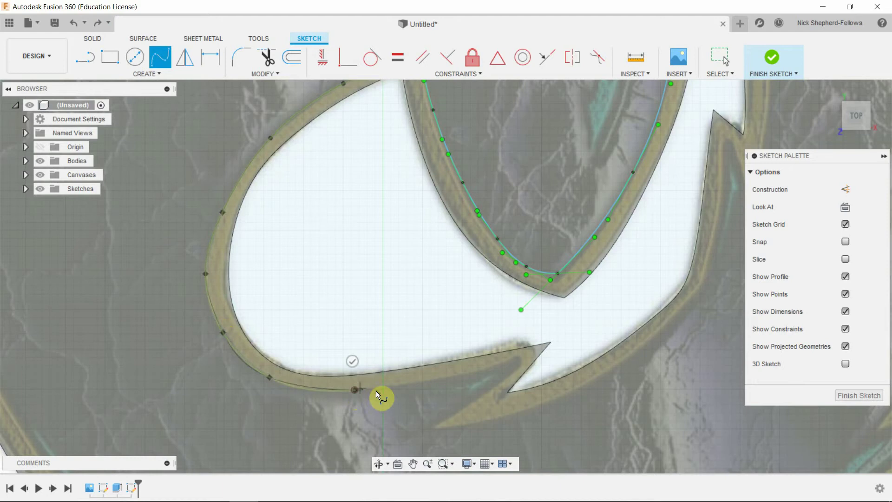
left_click(440, 379)
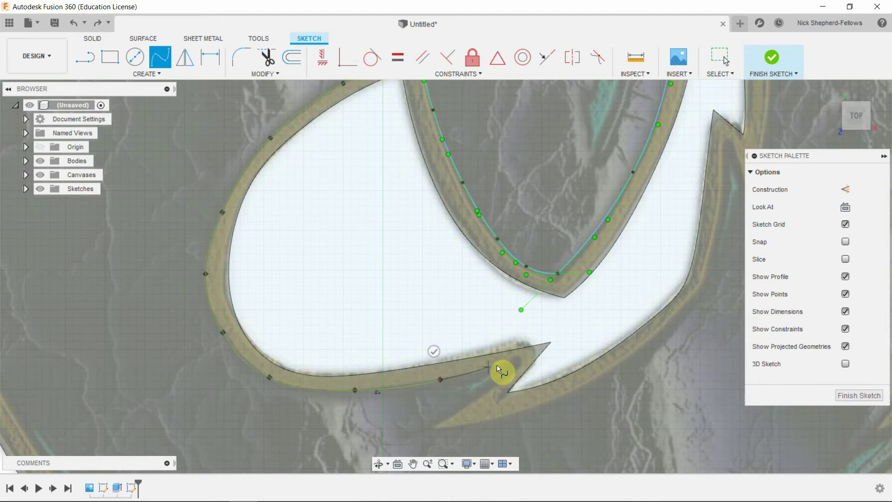
left_click(523, 358)
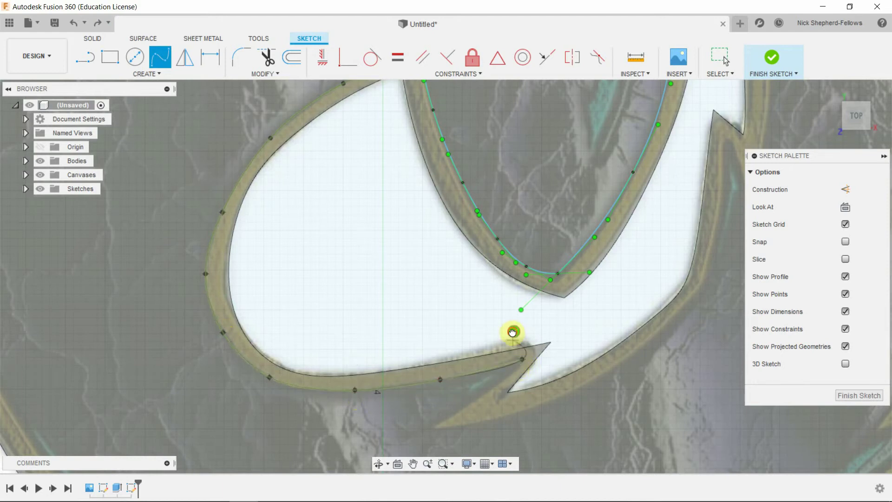
left_click(513, 332)
Step: Draw a short fit point spline from the endpoint inside the small barb to the pointed tip of the gold border below it
scroll(592, 343, "down", 5)
scroll(597, 390, "up", 3)
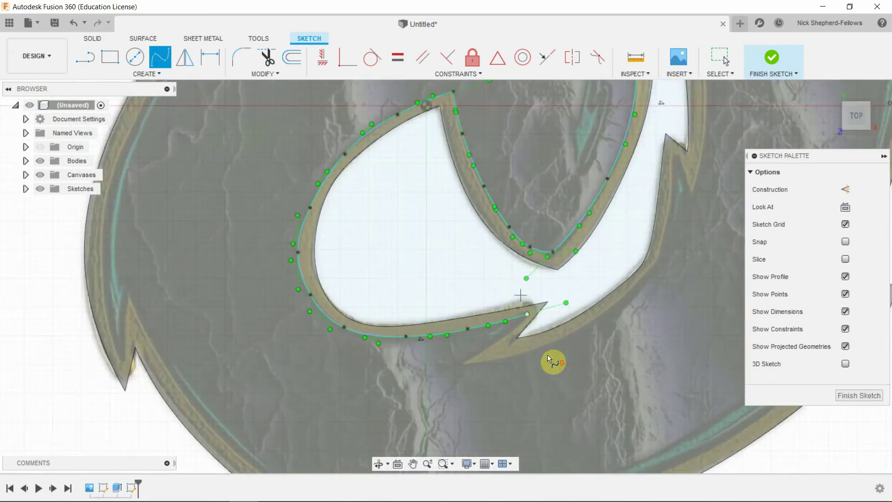
scroll(548, 355, "up", 4)
left_click(160, 57)
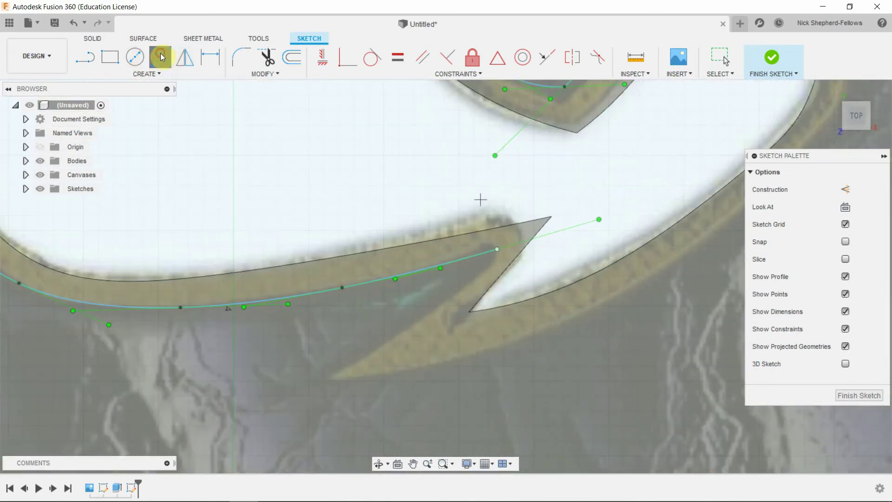
left_click(496, 251)
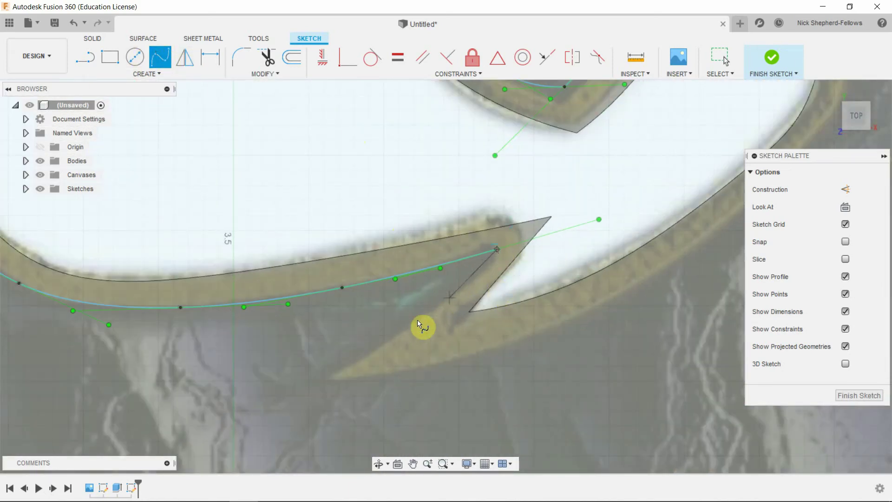
left_click(331, 379)
scroll(330, 358, "down", 5)
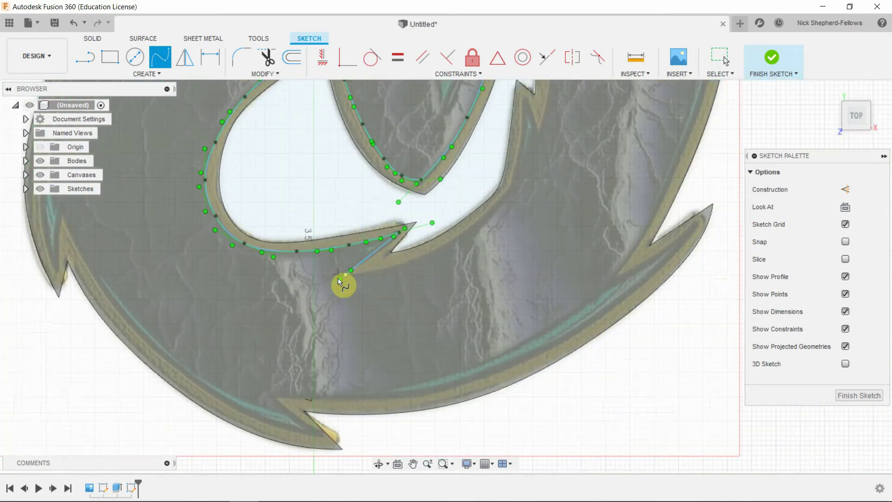
left_click(339, 278)
Step: Add a spline from the barb's tip along the gold border's dark side, around the central opening's lower edge, ending inside the next barb
left_click(346, 275)
scroll(383, 270, "up", 2)
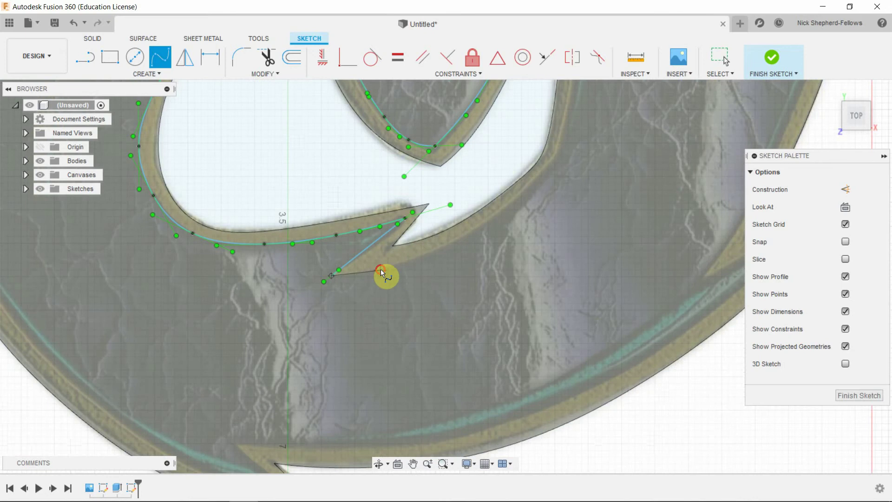
left_click(380, 269)
left_click(469, 235)
left_click(559, 160)
scroll(561, 180, "down", 5)
scroll(565, 141, "up", 3)
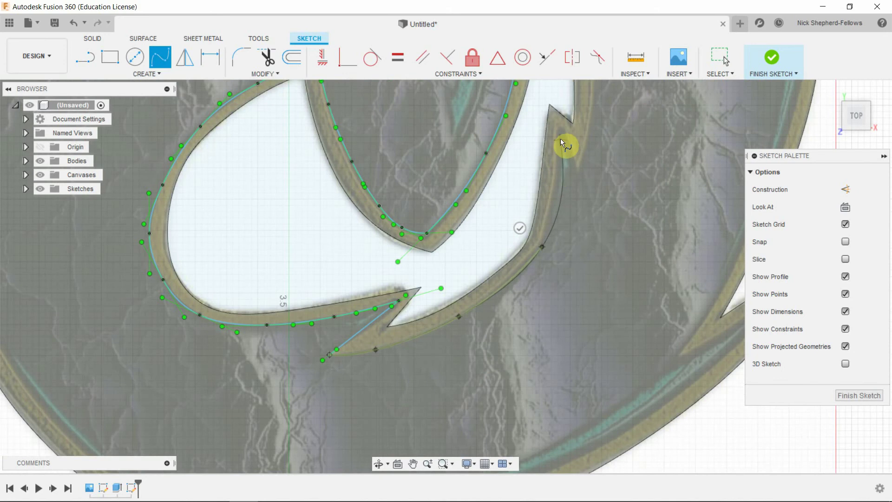
left_click(559, 189)
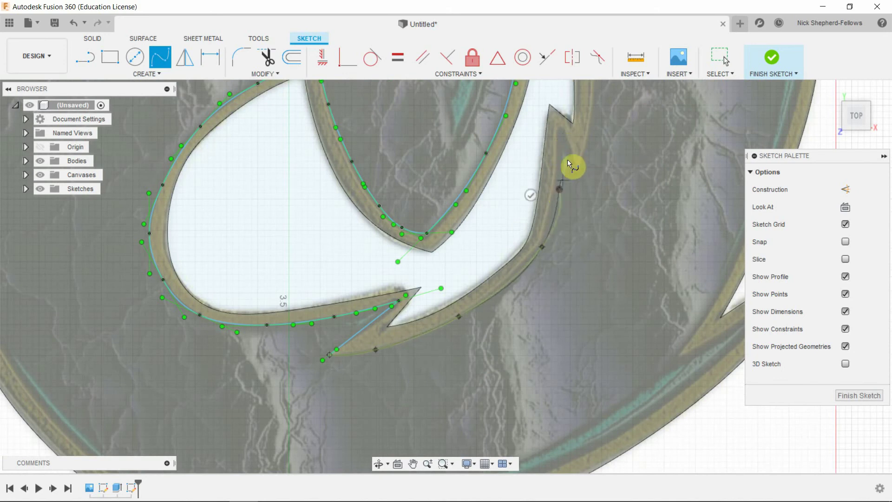
left_click(560, 134)
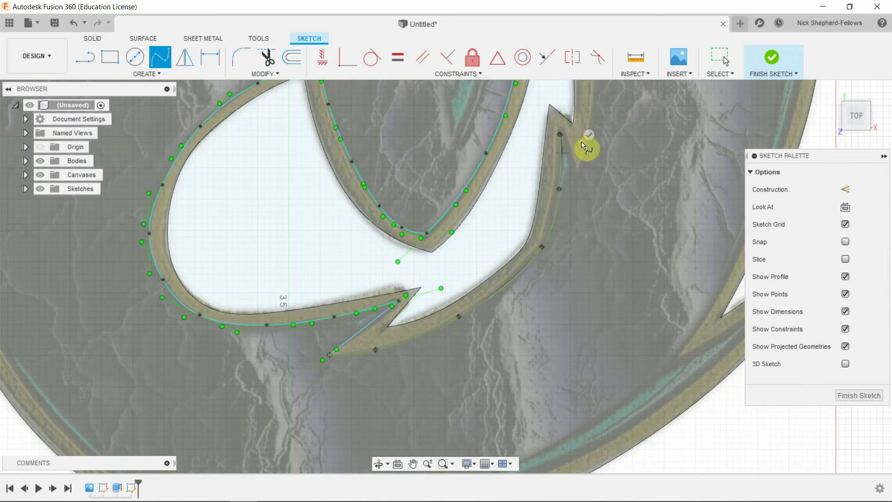
key("Return")
Step: Draw a short spline from the endpoint inside the second barb down to the pointed tip of its gold border
scroll(566, 251, "down", 3)
scroll(567, 220, "up", 5)
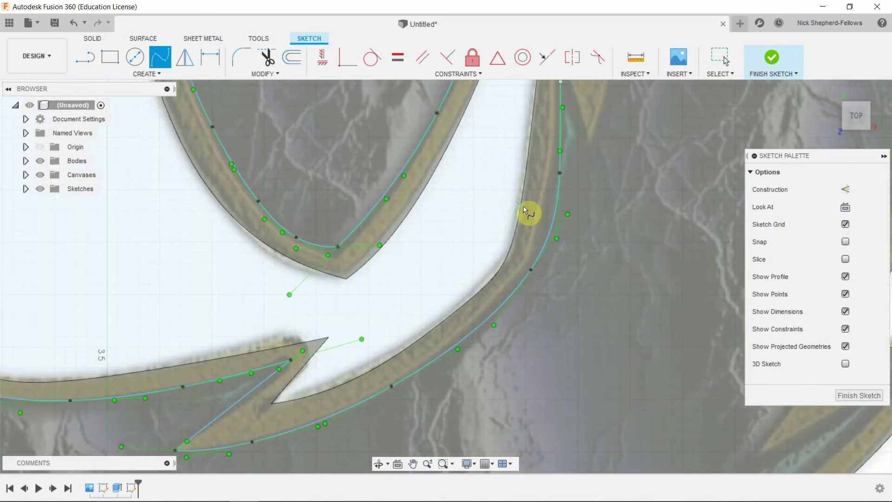
scroll(523, 206, "down", 1)
scroll(525, 210, "down", 3)
scroll(542, 199, "up", 3)
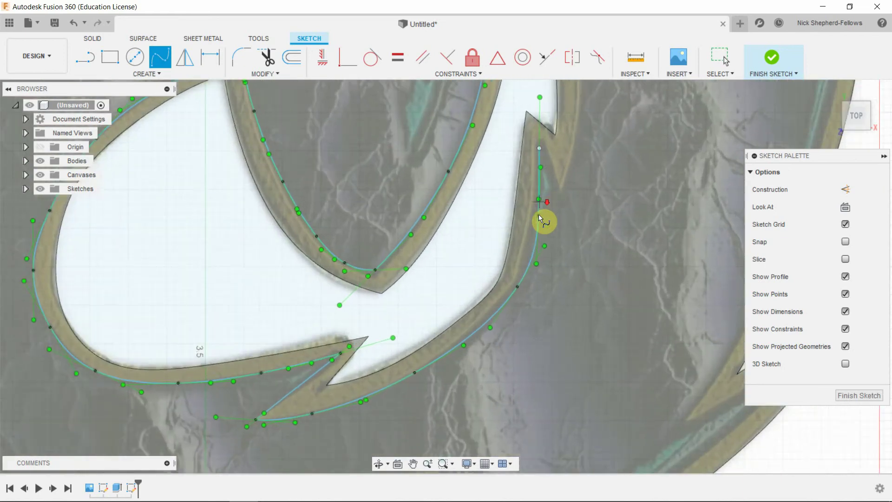
scroll(553, 239, "down", 1)
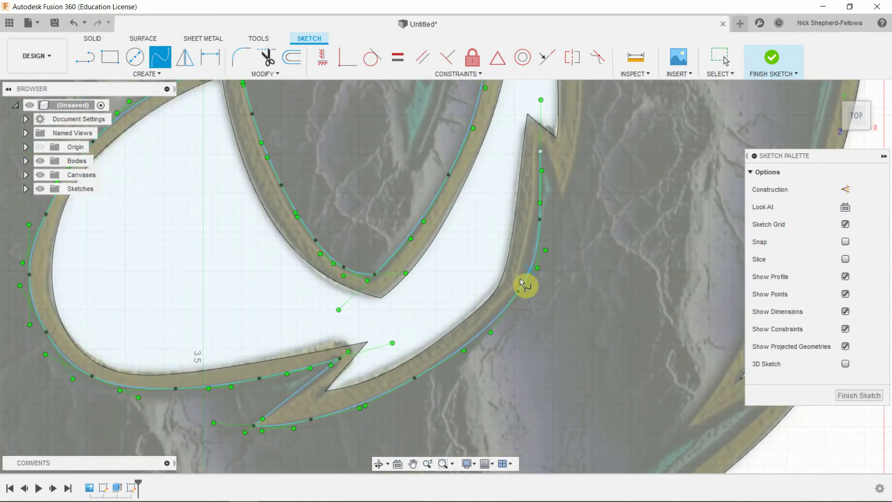
scroll(556, 271, "down", 2)
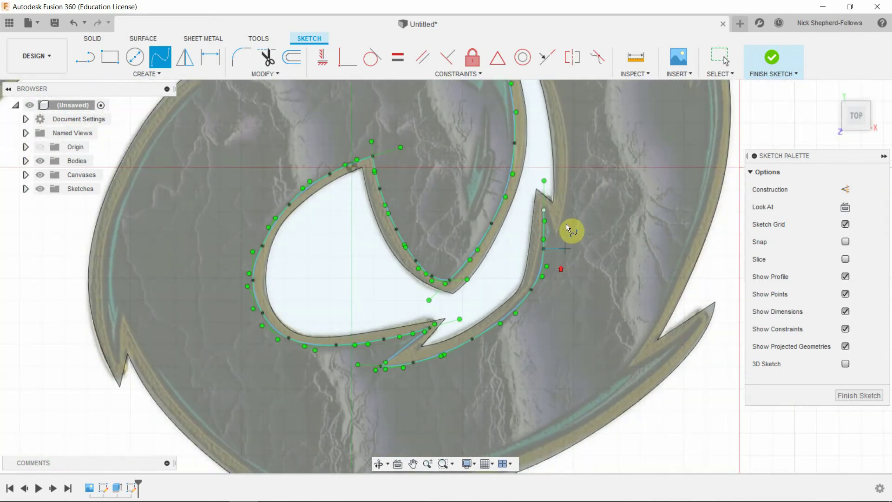
scroll(542, 258, "up", 2)
double_click(526, 300)
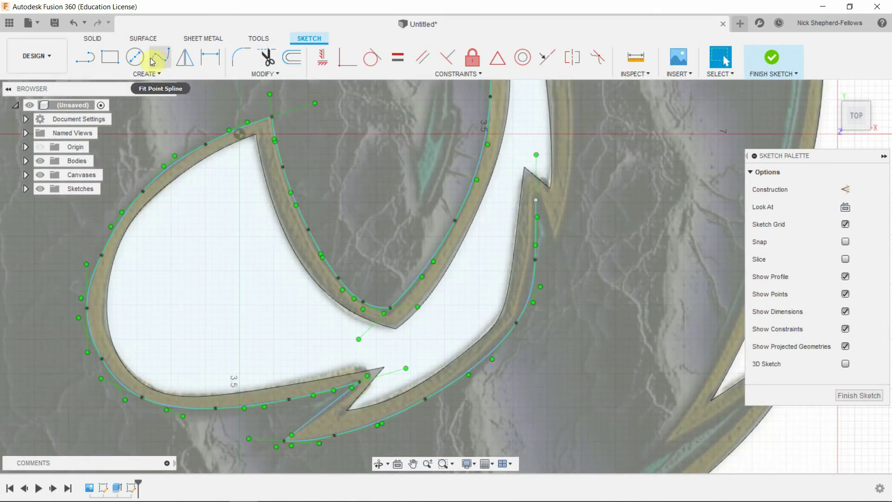
left_click(159, 57)
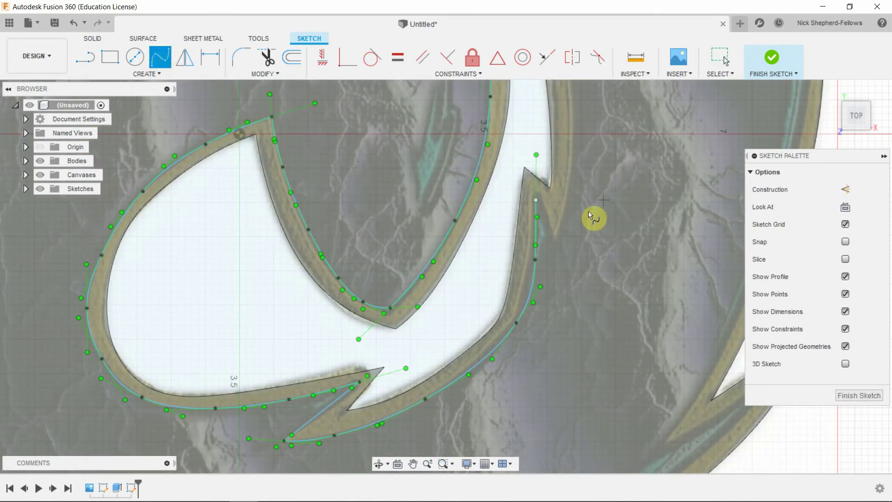
left_click(536, 199)
left_click(558, 233)
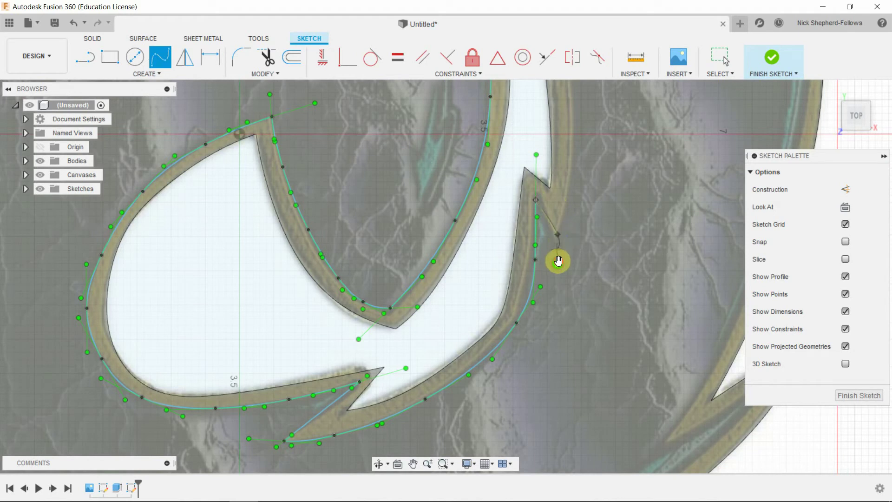
left_click(557, 258)
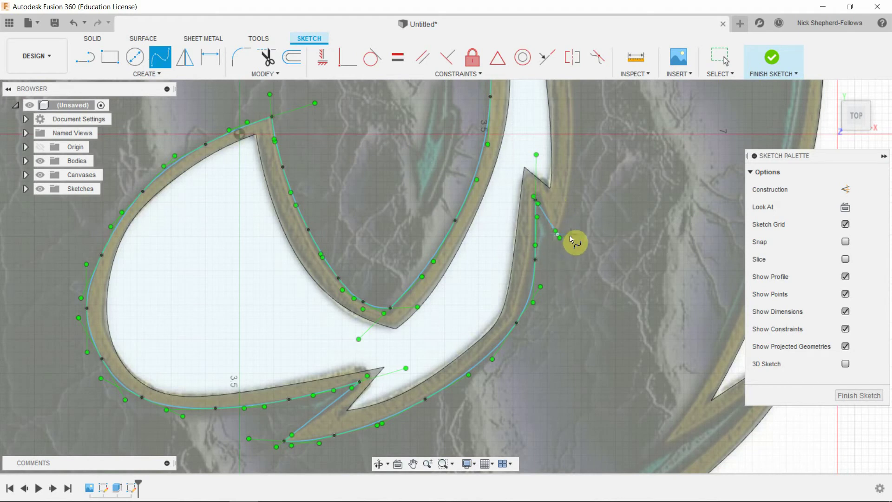
Step: Begin a spline at the second barb's tip and place fit points along the gold border's dark side, up past the narrow slit's upper end
scroll(548, 400, "down", 5)
scroll(587, 204, "up", 2)
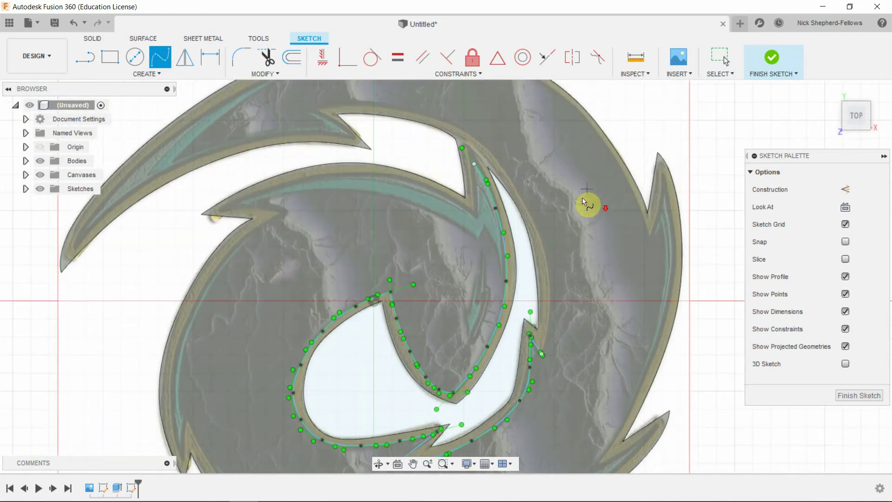
scroll(542, 356, "down", 1)
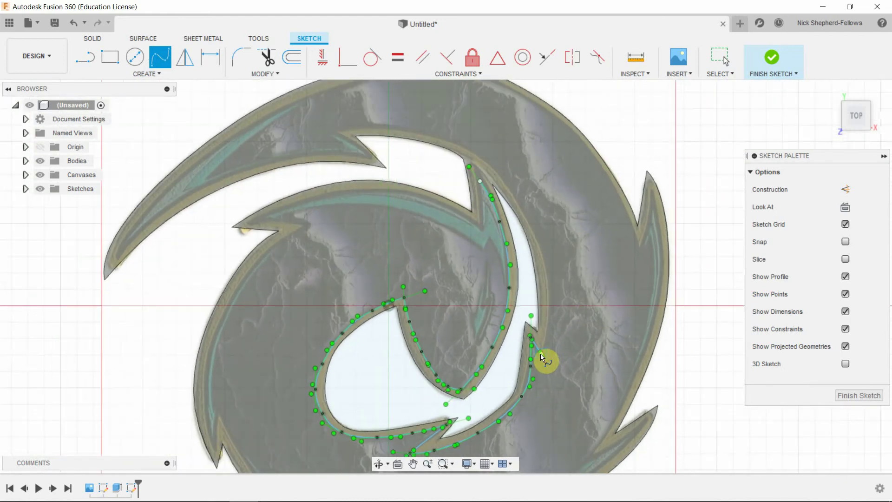
left_click(542, 356)
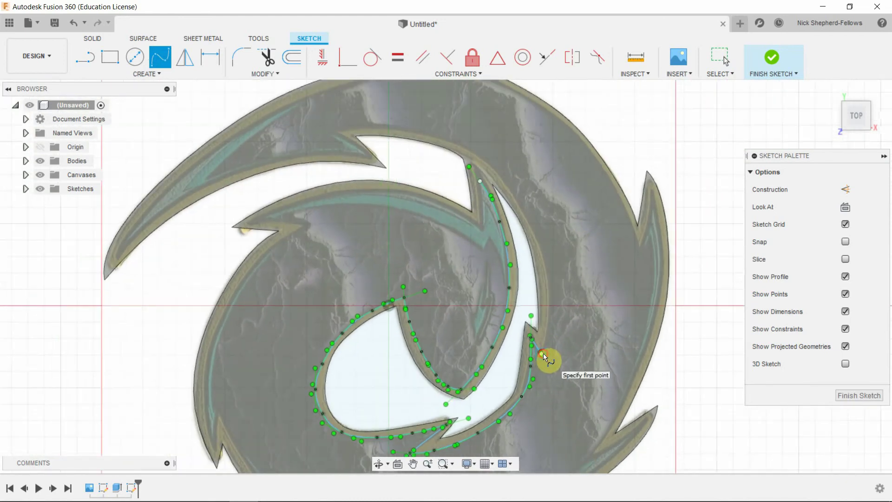
left_click(549, 320)
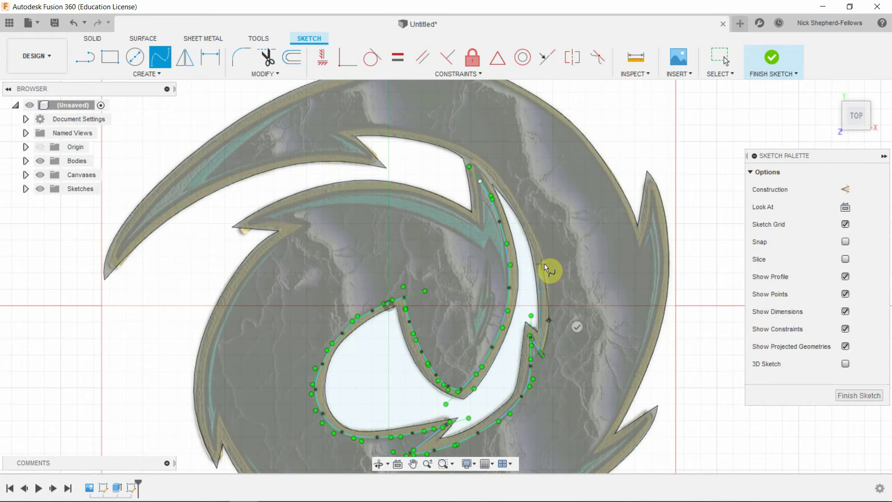
scroll(547, 265, "up", 3)
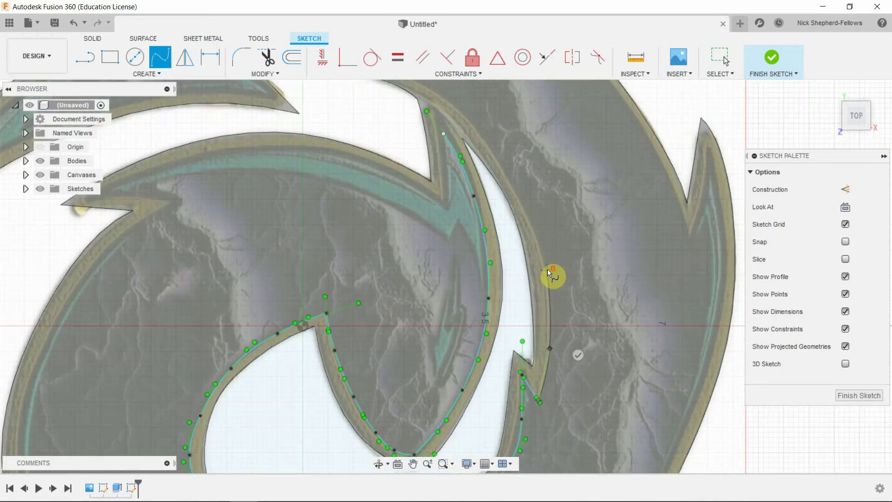
left_click(544, 258)
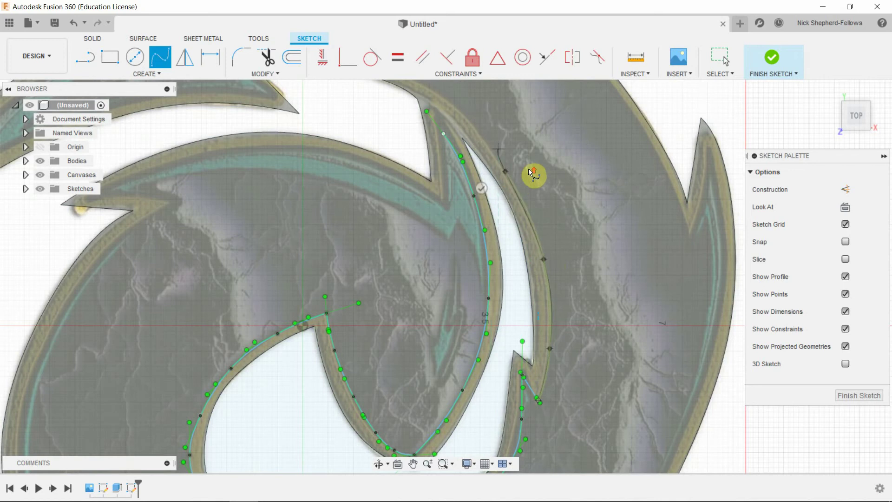
scroll(497, 158, "down", 5)
scroll(491, 138, "up", 4)
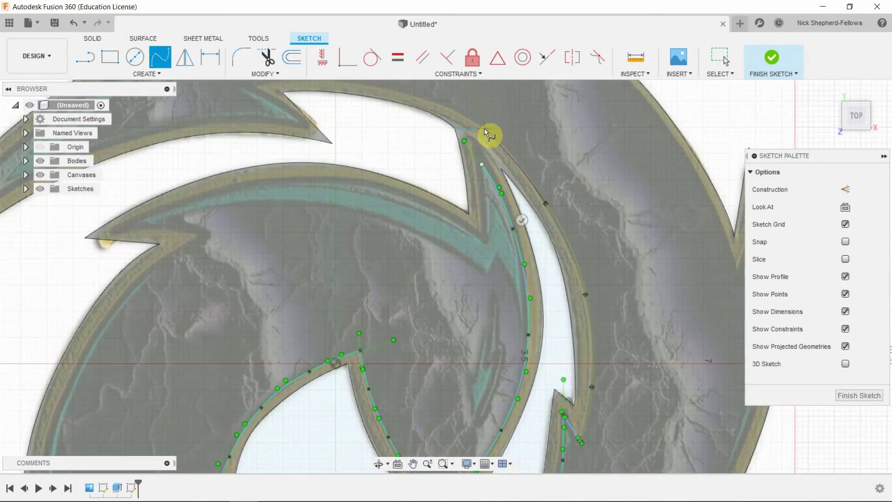
left_click(501, 143)
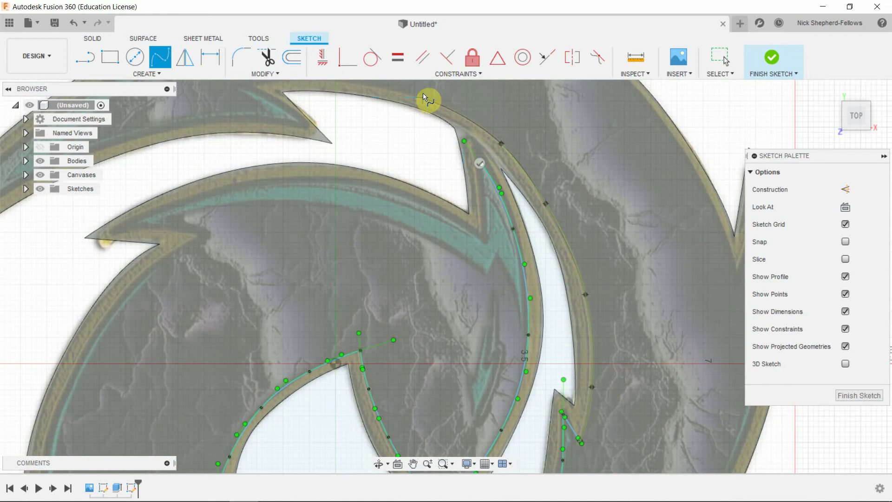
Step: Continue the spline along the gold border above the upper opening and end it at the border's point beside the upper arm's notch
scroll(486, 121, "down", 3)
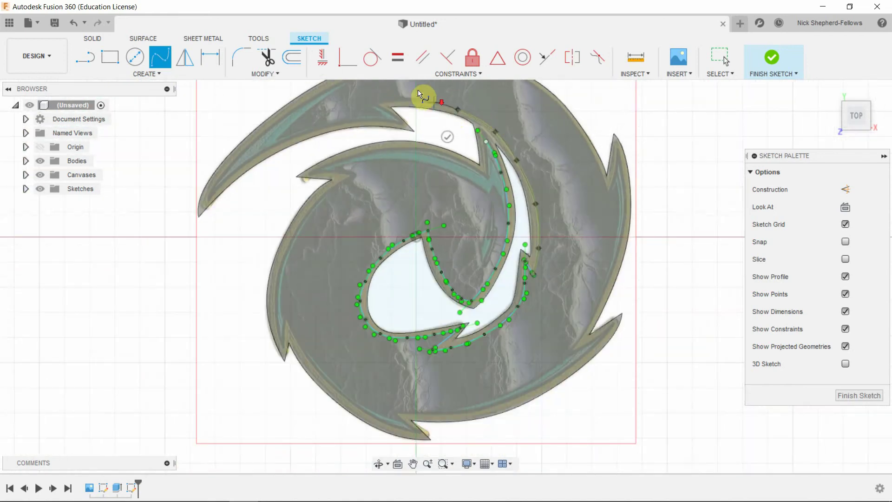
scroll(414, 91, "up", 3)
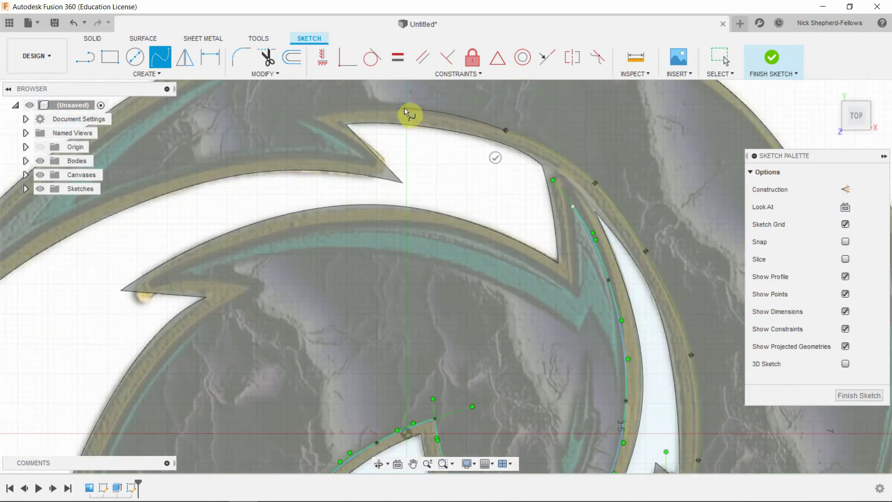
left_click(404, 109)
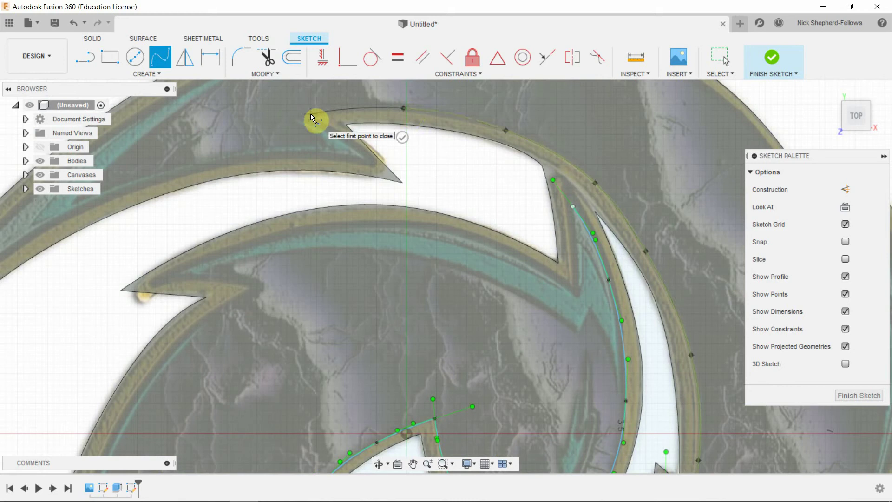
left_click(308, 115)
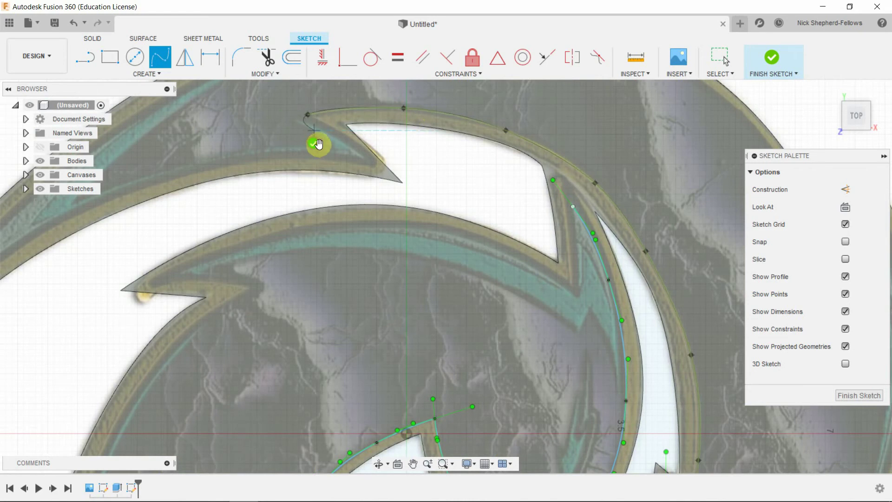
Step: Draw a short spline from the border's point above the notch down to the inside of the upper arm's barb
scroll(566, 193, "down", 4)
scroll(415, 114, "up", 4)
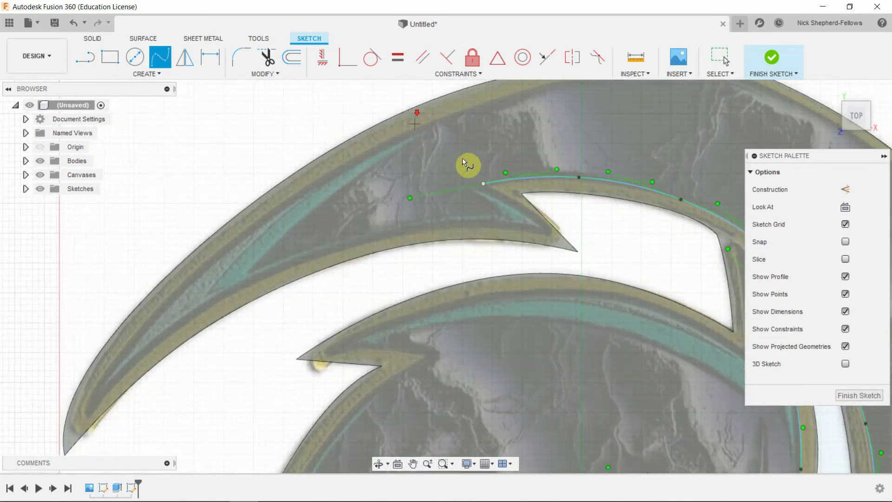
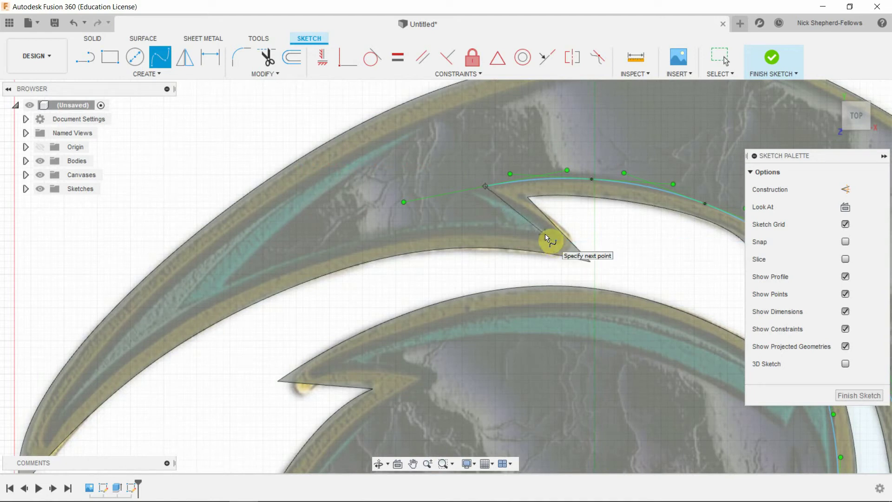
left_click(545, 234)
left_click(546, 263)
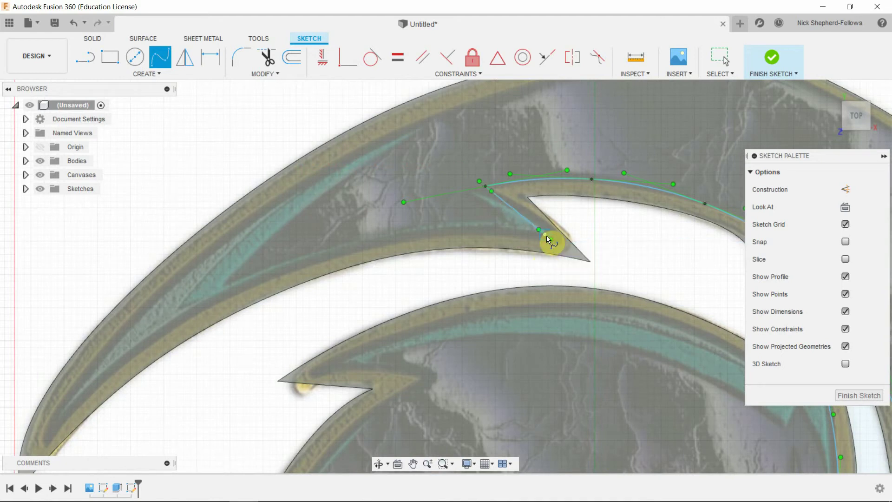
Step: Draw a spline from the inside of the upper arm's barb along the dark side of its lower gold border to the arm's far tip
left_click(492, 225)
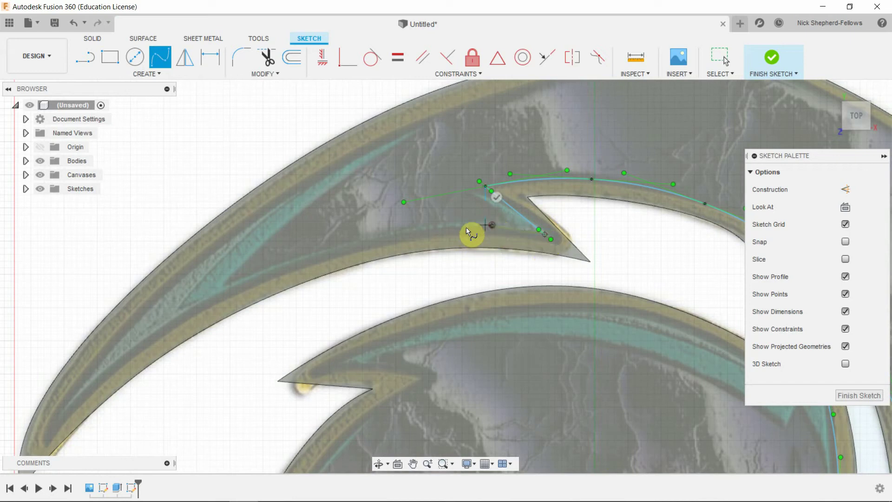
left_click(389, 232)
left_click(281, 268)
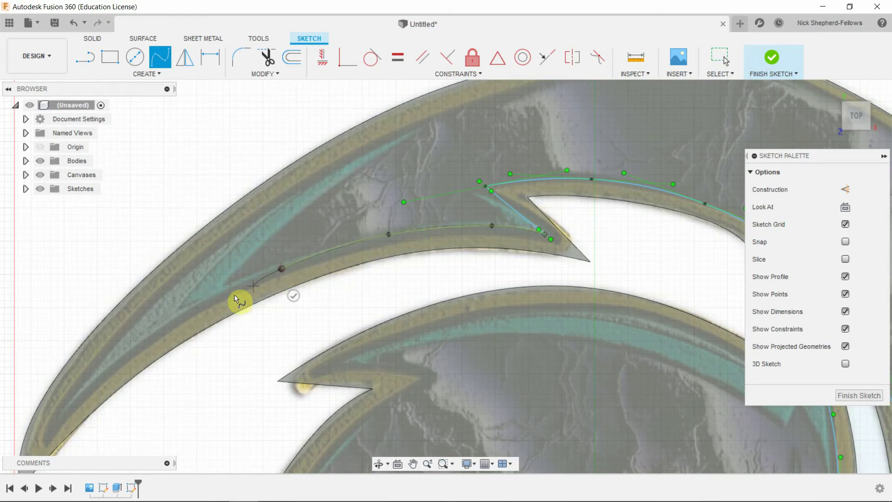
left_click(200, 307)
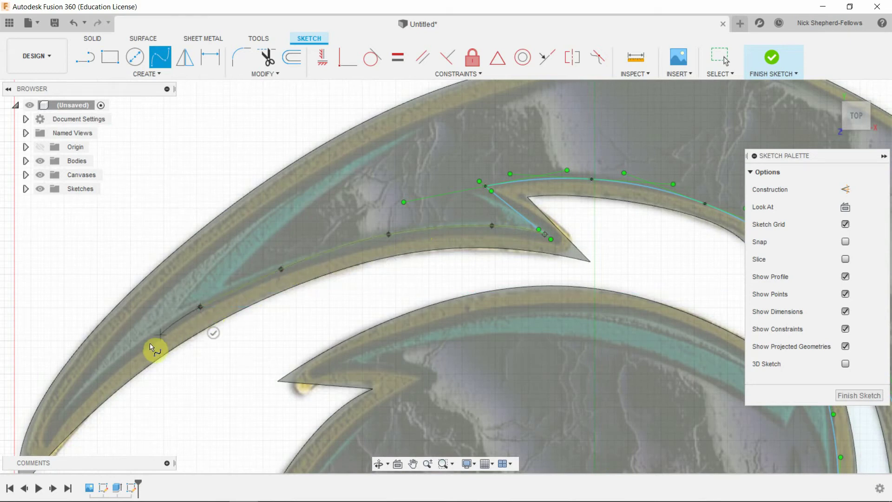
left_click(114, 368)
left_click(42, 445)
scroll(49, 408, "down", 2)
scroll(35, 425, "up", 2)
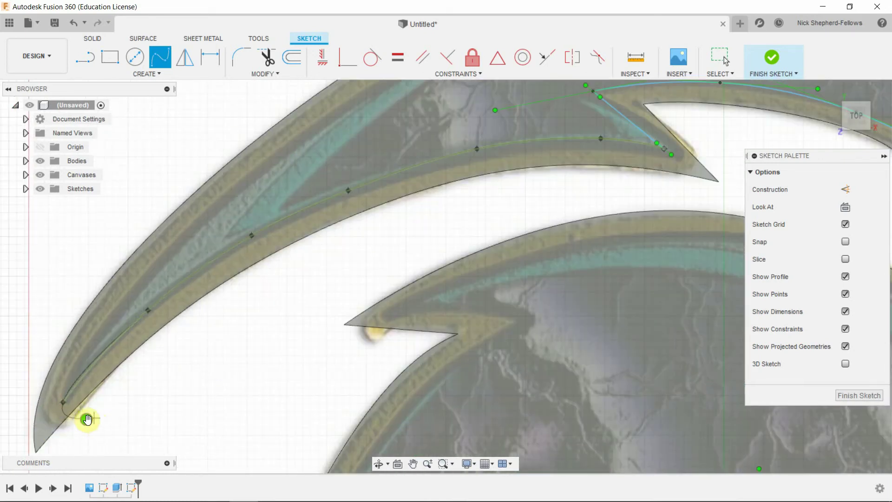
left_click(86, 420)
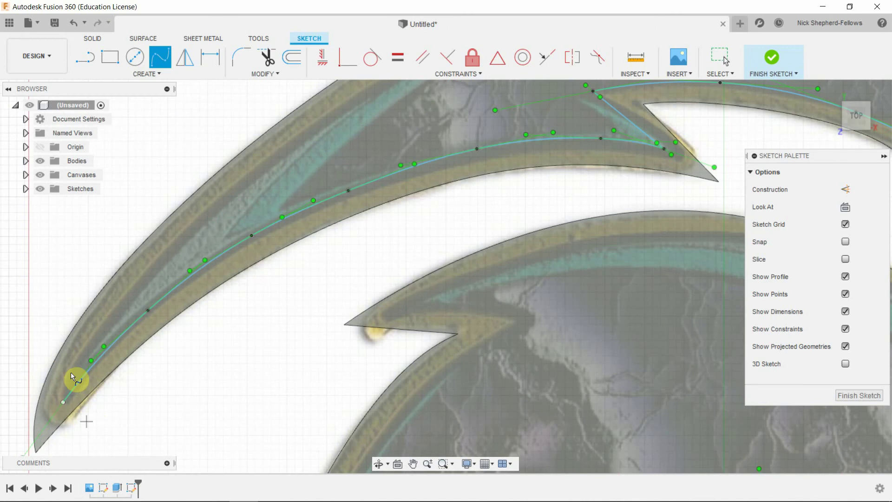
Step: Draw a spline from the upper arm's far tip along its outer gold border to the border's point beside the top barb's notch
scroll(70, 408, "down", 2)
middle_click_drag(105, 408, 122, 407)
scroll(119, 403, "down", 2)
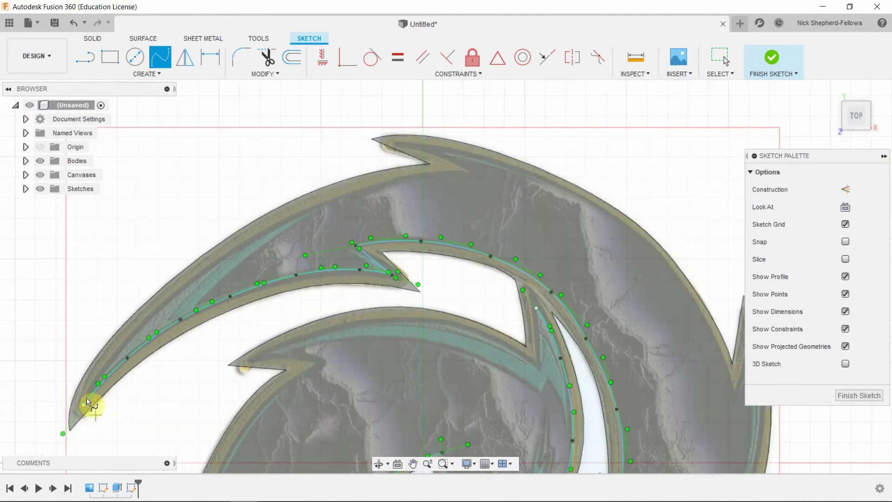
left_click(157, 61)
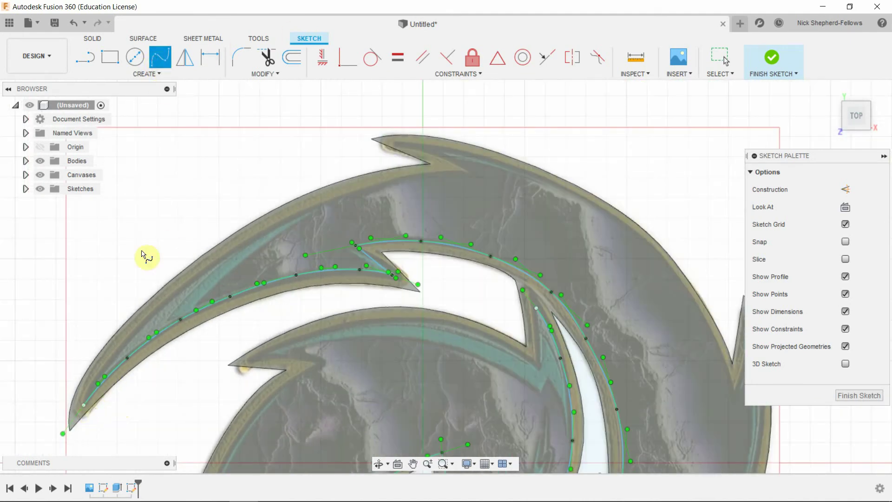
left_click(85, 402)
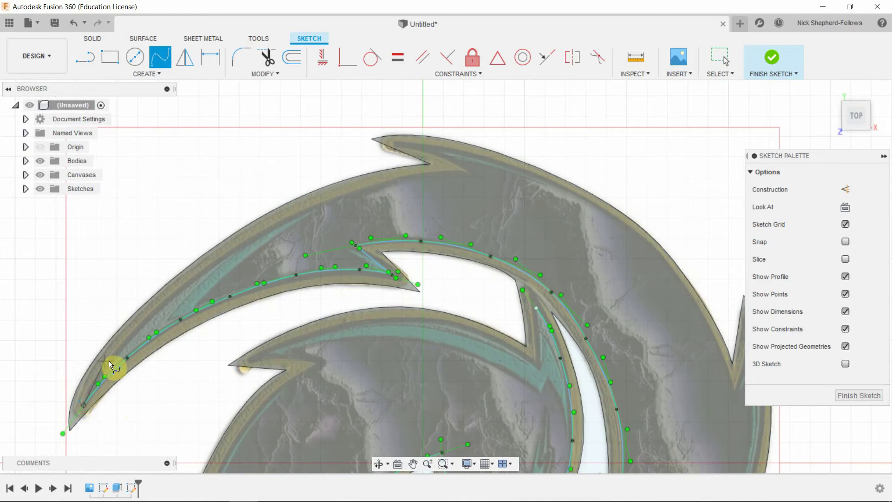
left_click(109, 360)
left_click(156, 308)
left_click(221, 254)
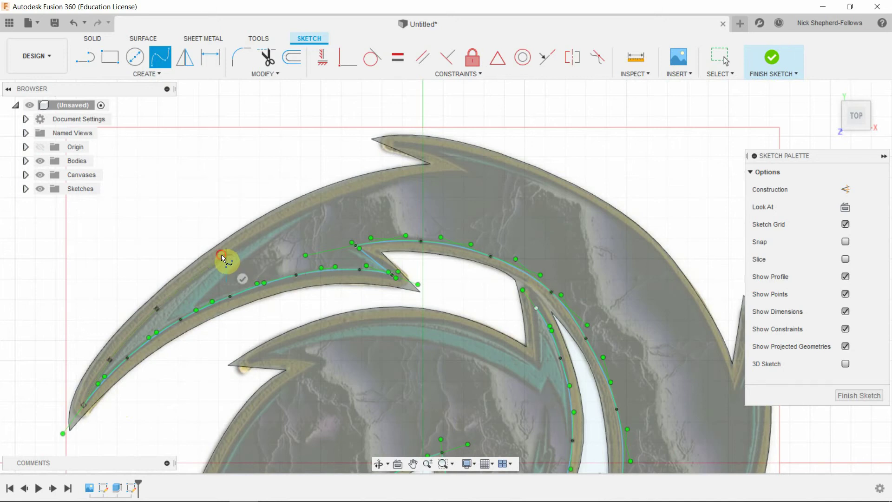
left_click(306, 209)
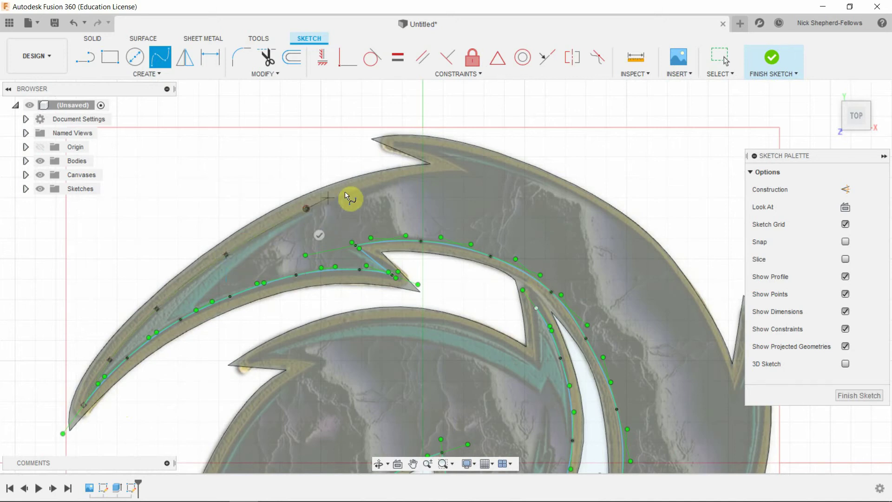
left_click(393, 180)
left_click(467, 173)
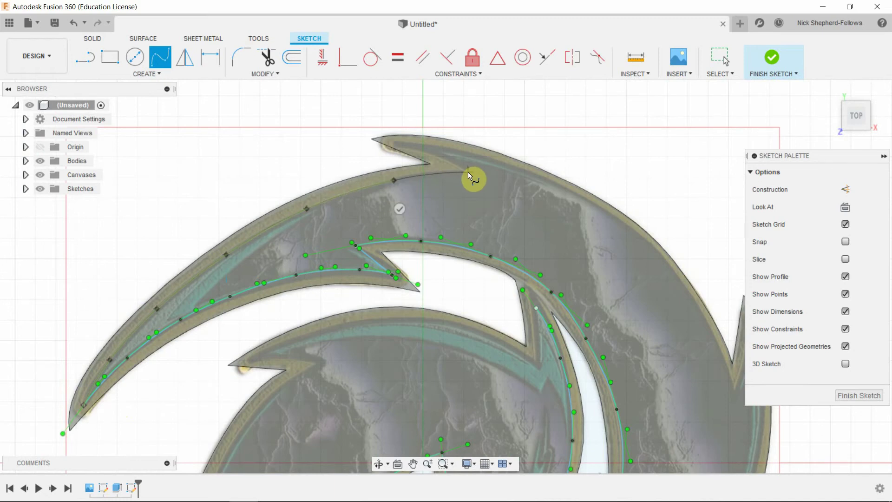
key("Return")
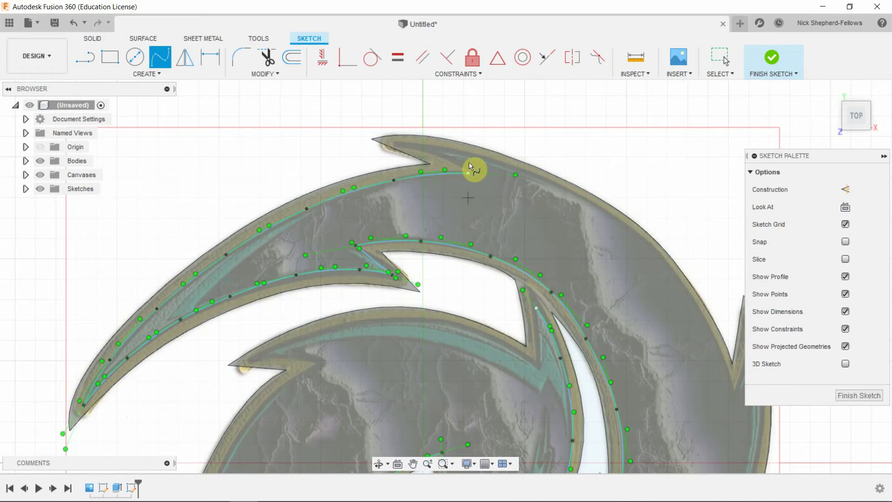
scroll(470, 168, "down", 3)
scroll(473, 173, "up", 5)
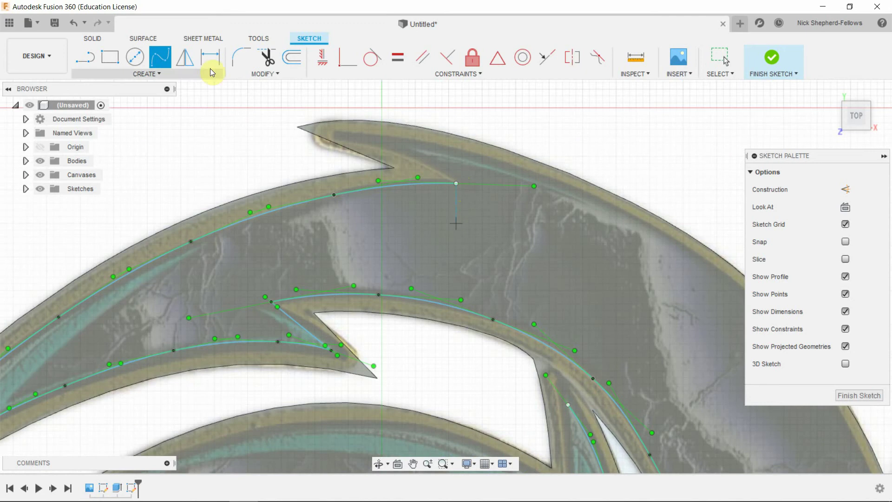
left_click(157, 62)
left_click(456, 183)
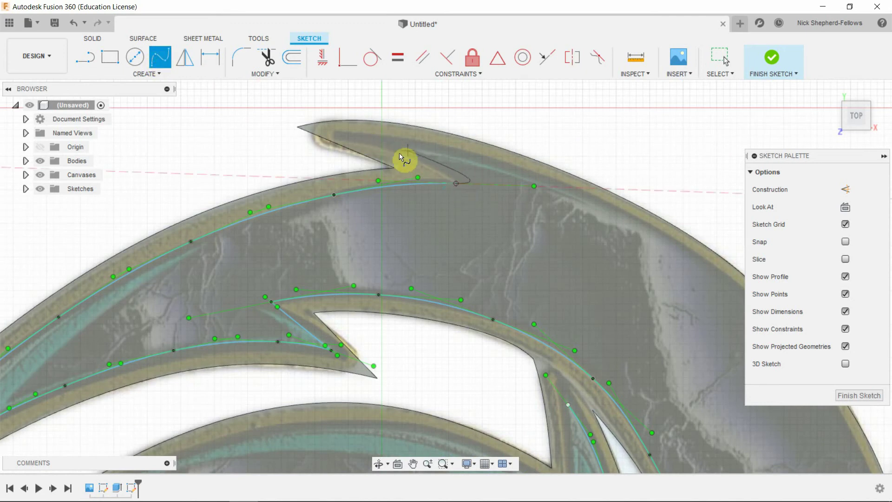
key("Escape")
Step: Draw a short spline from the border's point at the top barb's notch up to the inside of the barb
left_click(452, 183)
left_click(371, 139)
left_click(297, 107)
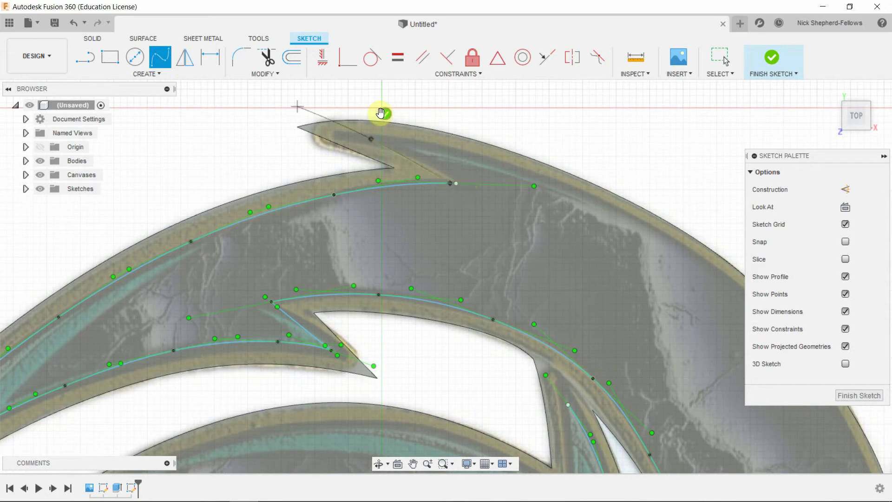
left_click(381, 113)
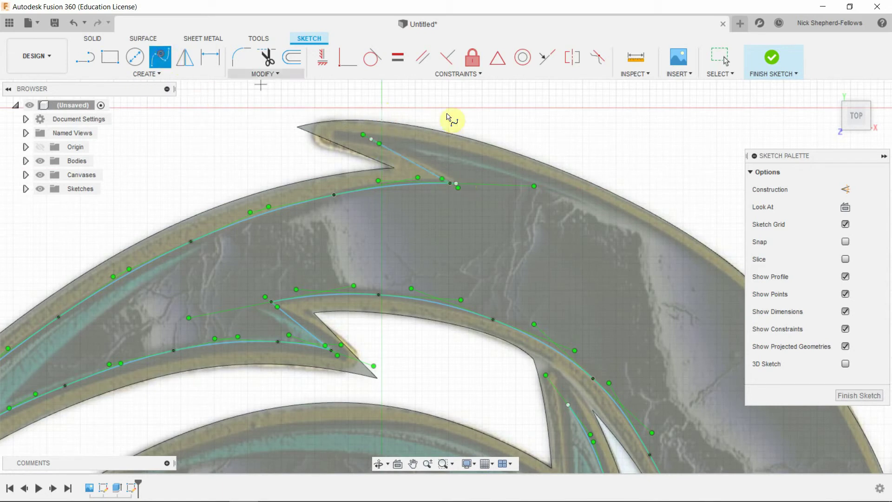
Step: Draw a spline from the inside of the top barb along the outer gold border down to the border's point below the next outer barb's notch
left_click(370, 139)
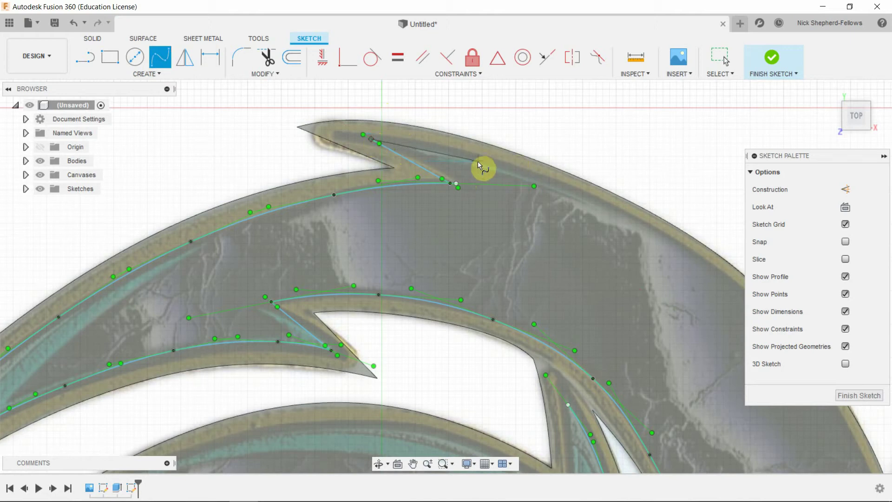
left_click(490, 161)
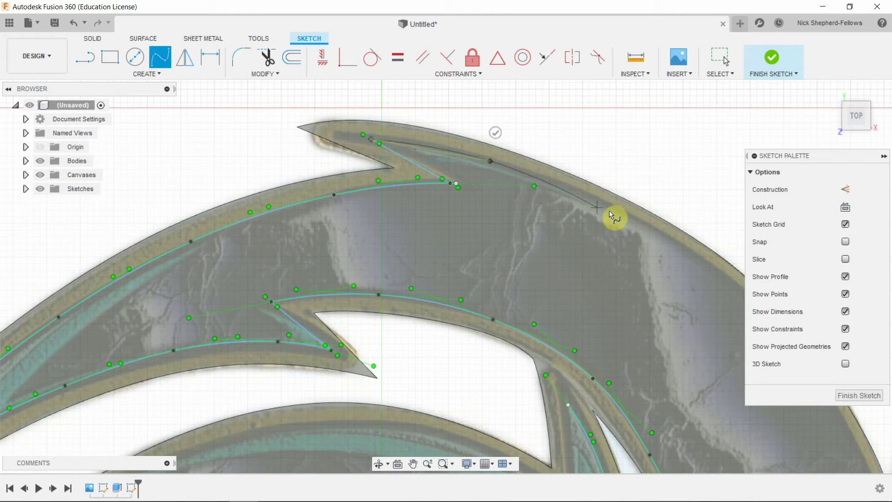
left_click(622, 216)
scroll(541, 156, "down", 8)
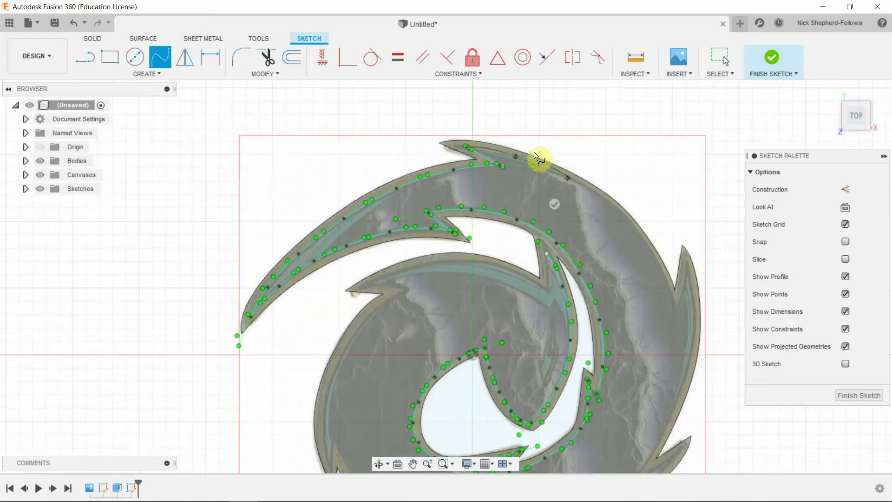
scroll(594, 197, "up", 5)
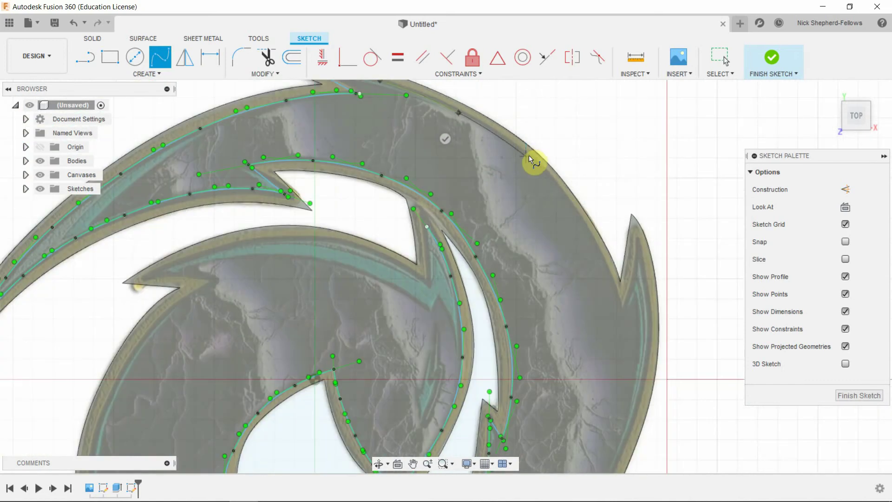
left_click(528, 155)
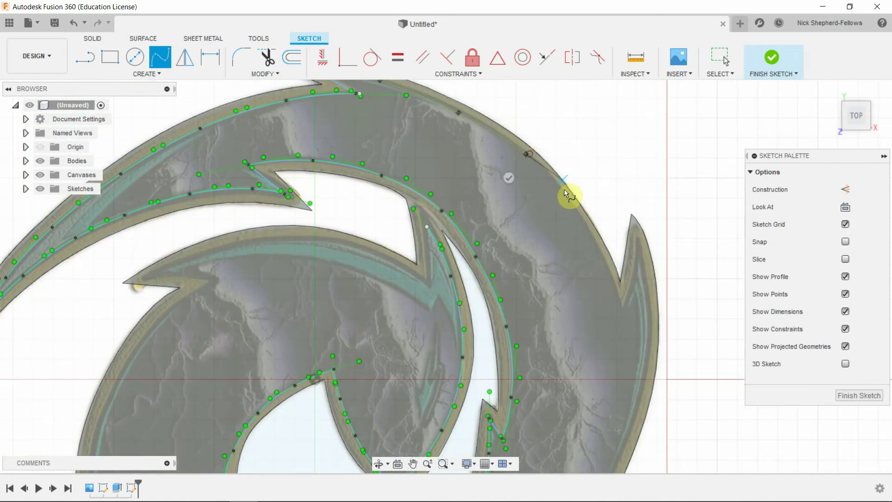
left_click(574, 210)
left_click(565, 193)
left_click(599, 248)
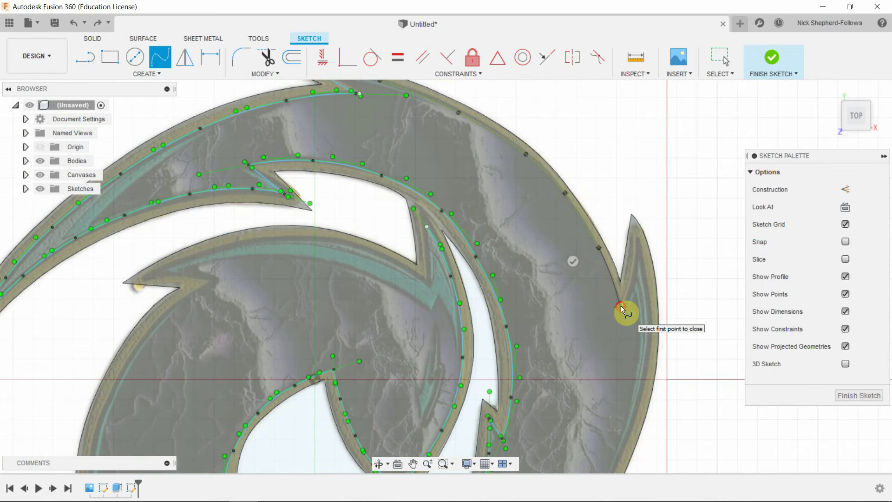
left_click(620, 307)
Step: Draw a short spline from the border's point below that notch up to the inside tip of the upright outer barb
scroll(606, 316, "down", 3)
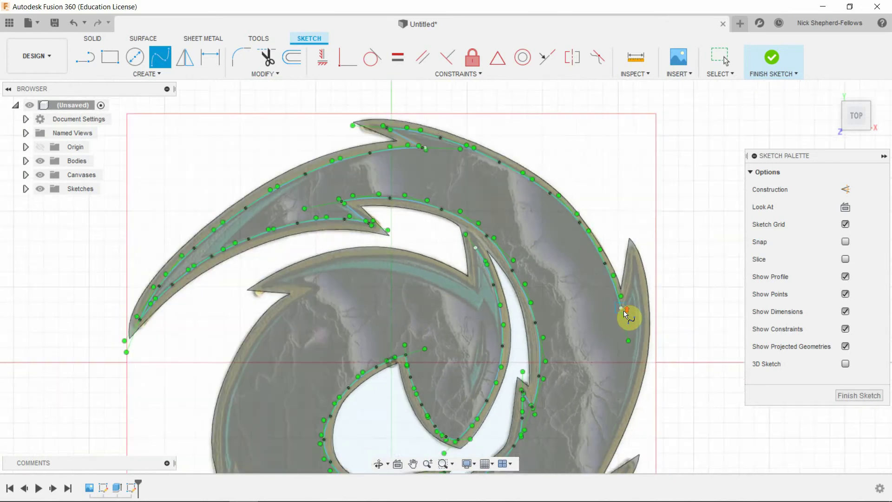
scroll(627, 313, "up", 8)
left_click(575, 280)
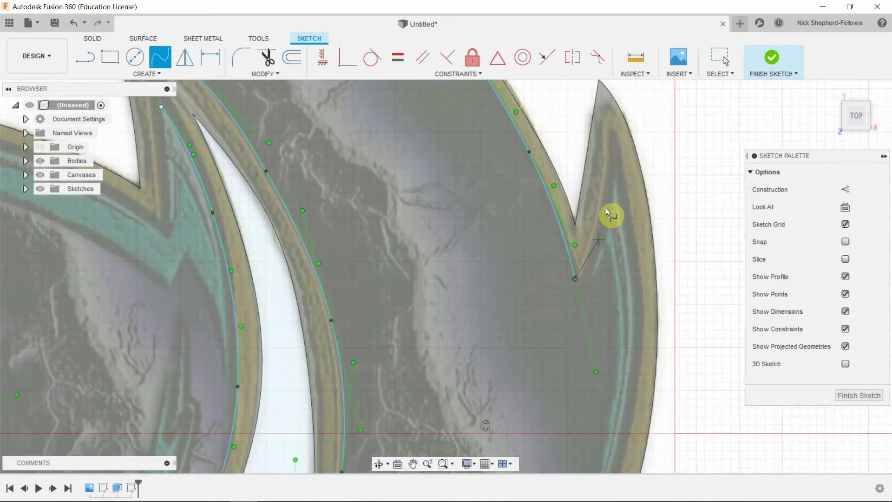
left_click(613, 142)
left_click(639, 152)
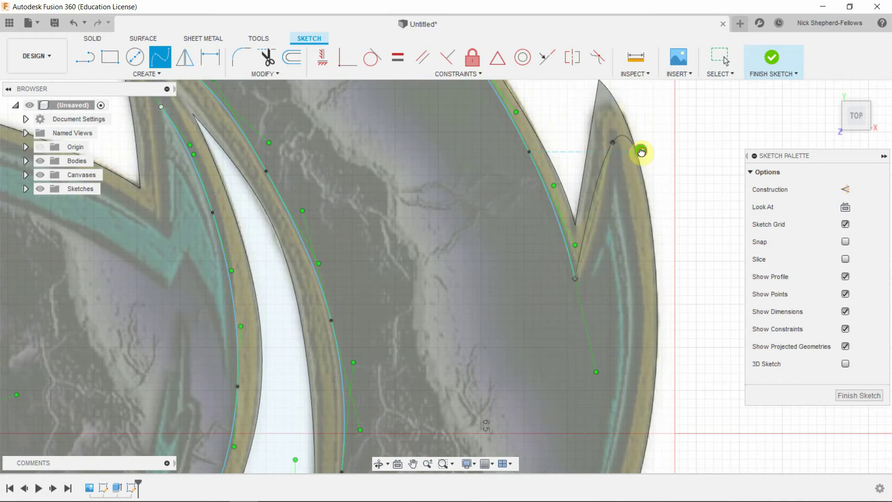
scroll(664, 121, "down", 4)
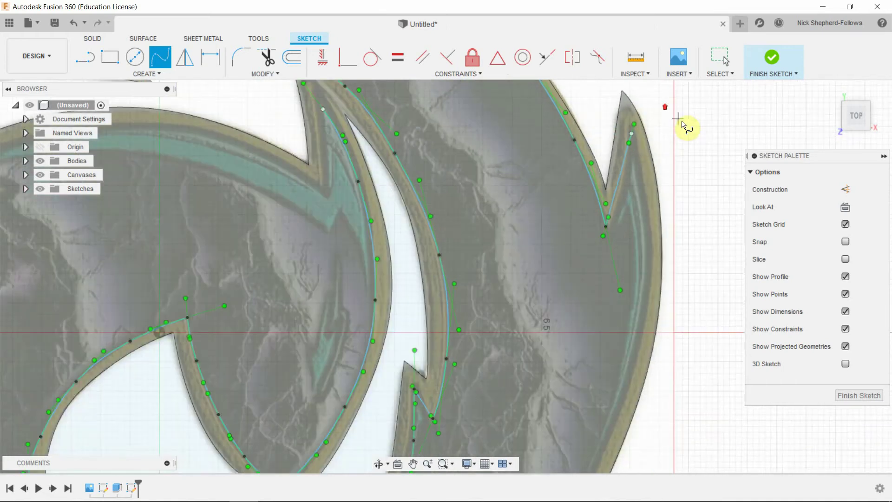
scroll(699, 120, "up", 3)
scroll(687, 109, "down", 3)
scroll(678, 116, "up", 3)
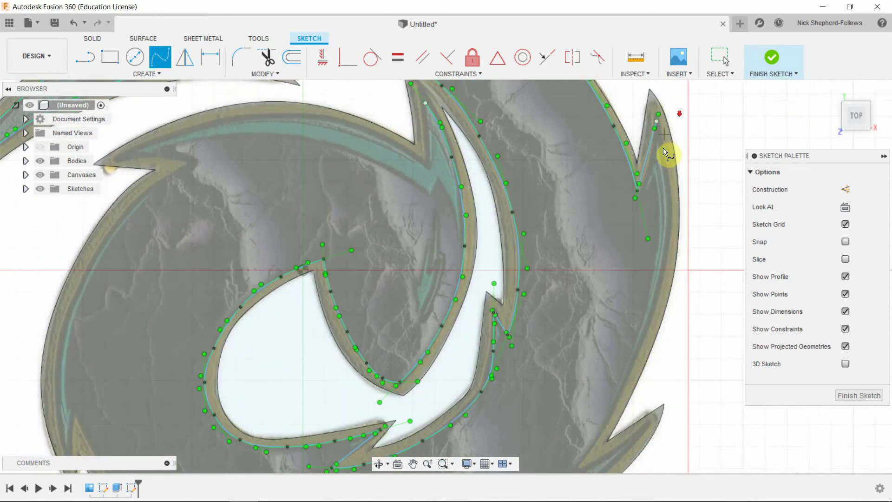
scroll(669, 105, "down", 3)
scroll(652, 244, "up", 1)
scroll(650, 224, "up", 1)
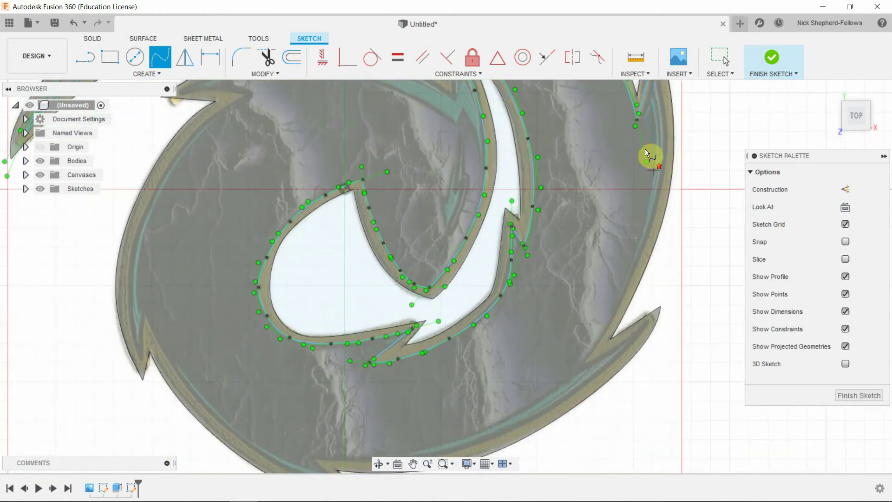
scroll(677, 130, "down", 2)
scroll(676, 95, "up", 2)
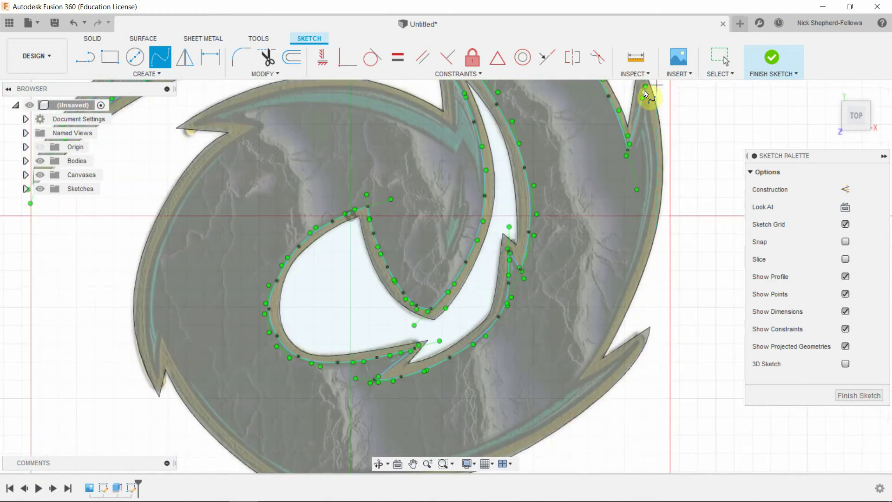
left_click(650, 123)
scroll(654, 163, "up", 2)
scroll(654, 162, "up", 1)
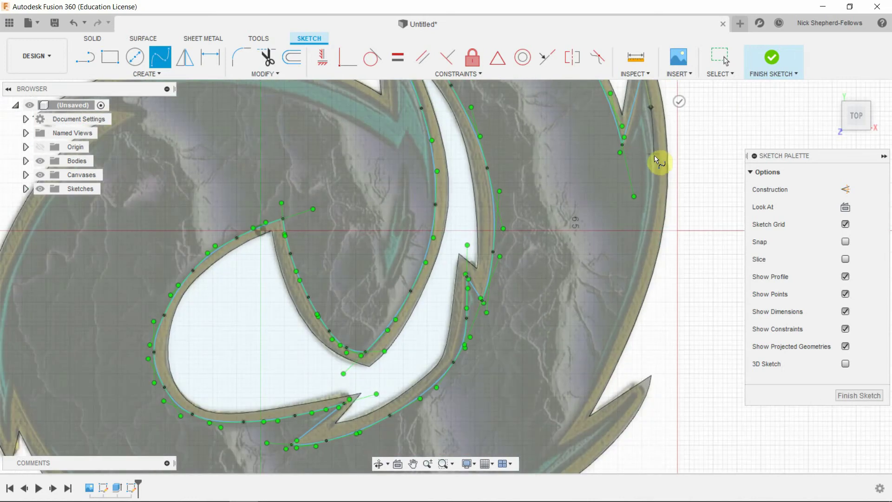
left_click(660, 191)
scroll(653, 149, "down", 2)
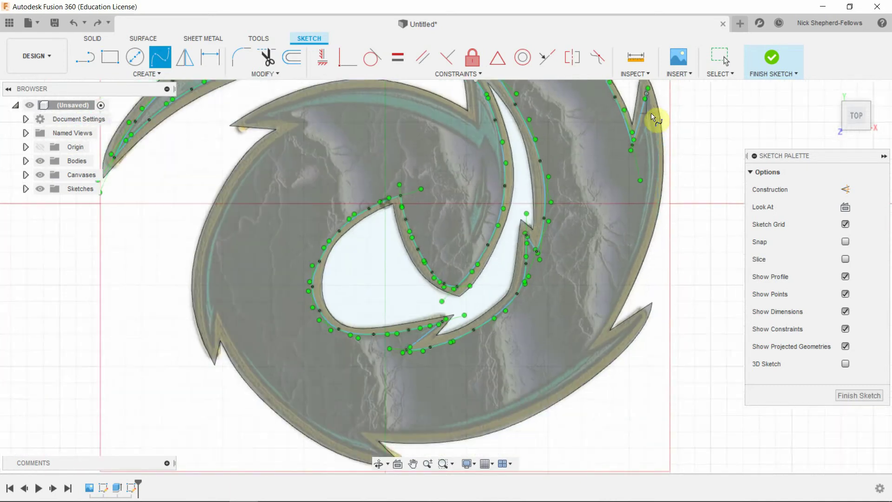
Step: Draw a spline from the inside tip of the upright outer barb down the outer gold border to the border's point below the lower-right barb's notch
scroll(653, 113, "up", 2)
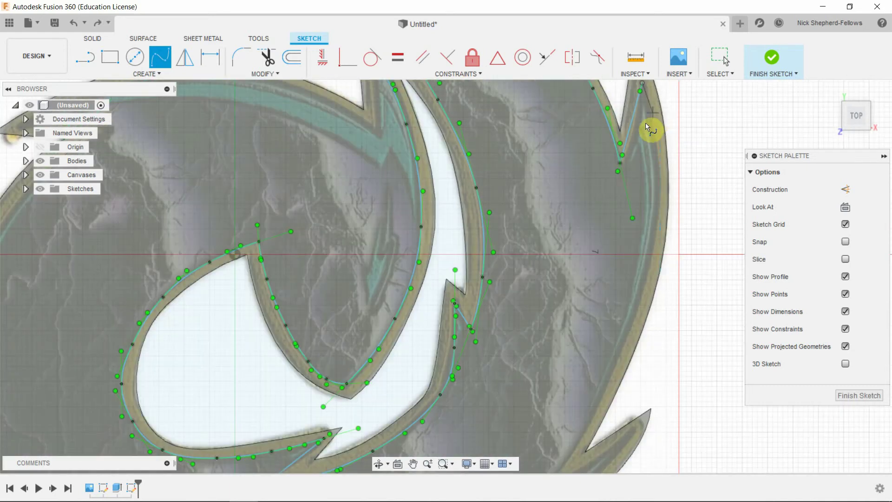
left_click(659, 163)
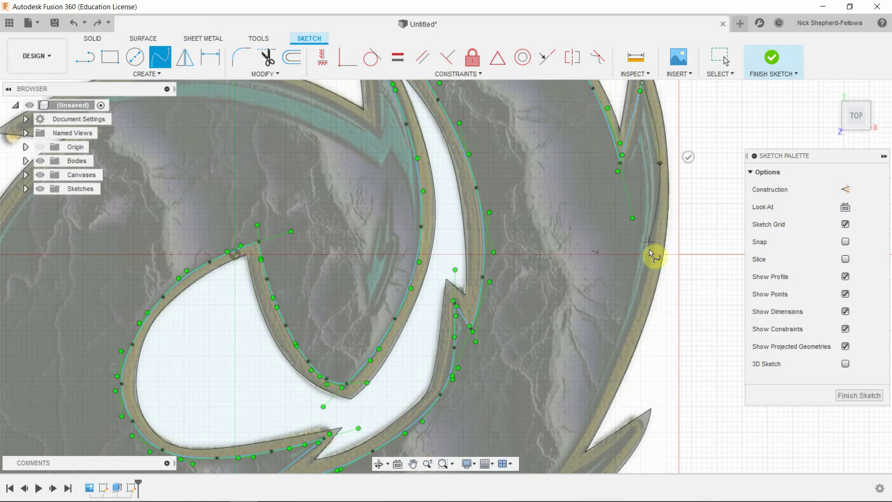
left_click(649, 268)
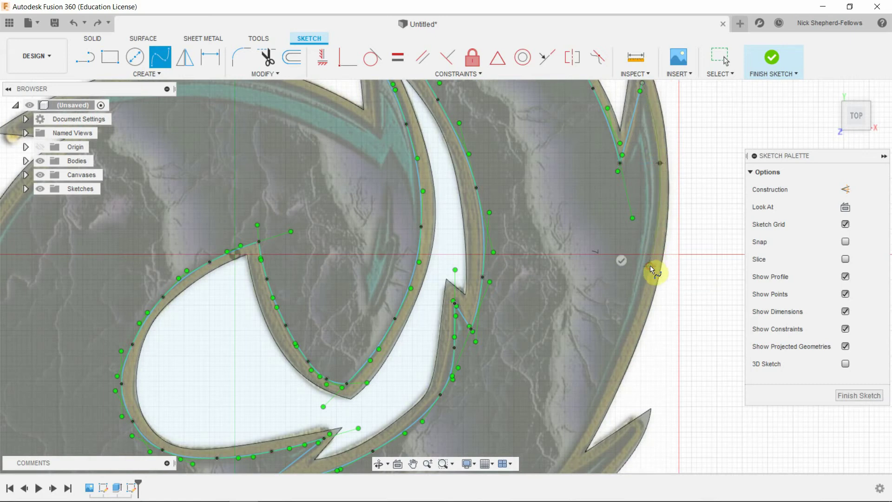
left_click(609, 381)
scroll(578, 337, "down", 3)
scroll(560, 412, "up", 3)
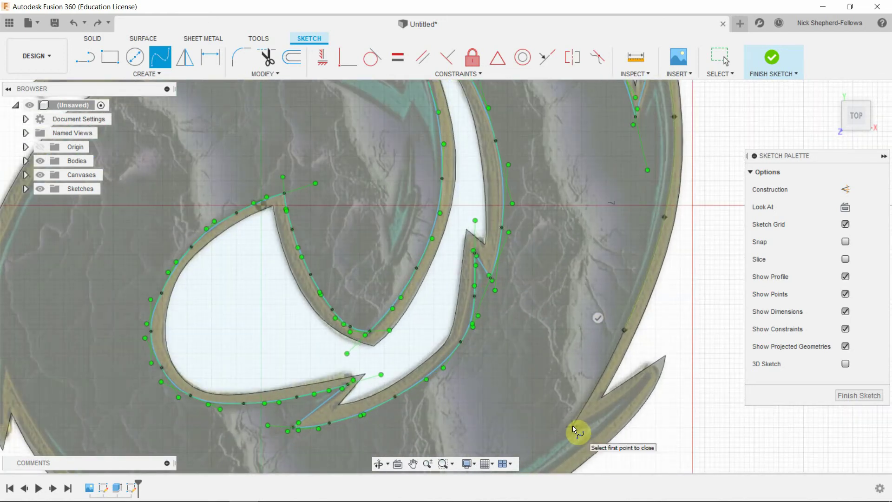
left_click(570, 425)
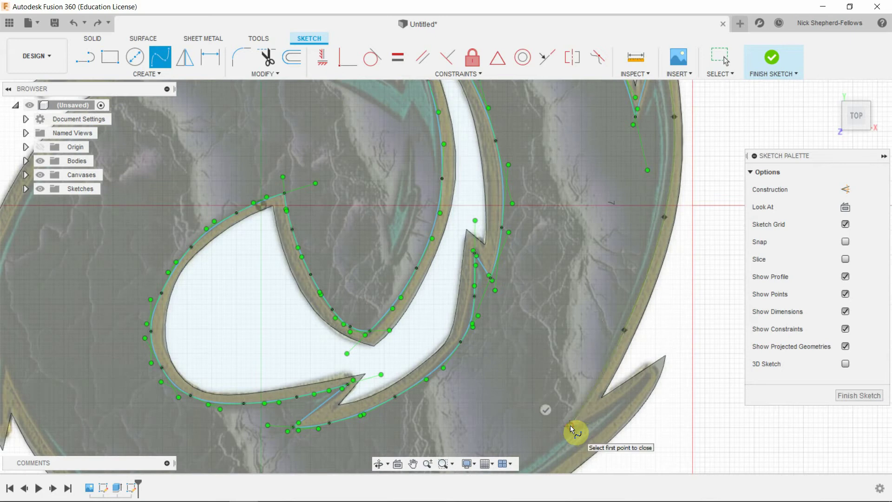
scroll(562, 333, "down", 3)
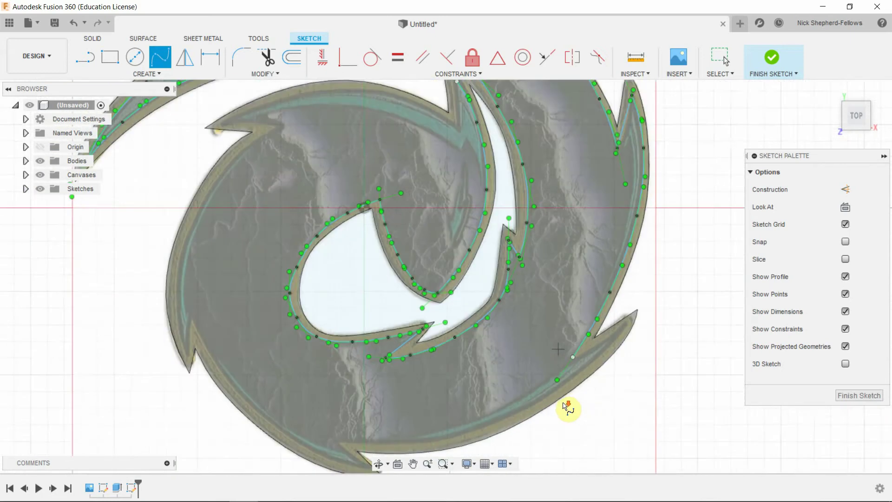
Step: Draw a short spline from the border's point below the lower-right barb's notch up to the inside tip of that barb
scroll(567, 404, "up", 4)
scroll(465, 273, "down", 3)
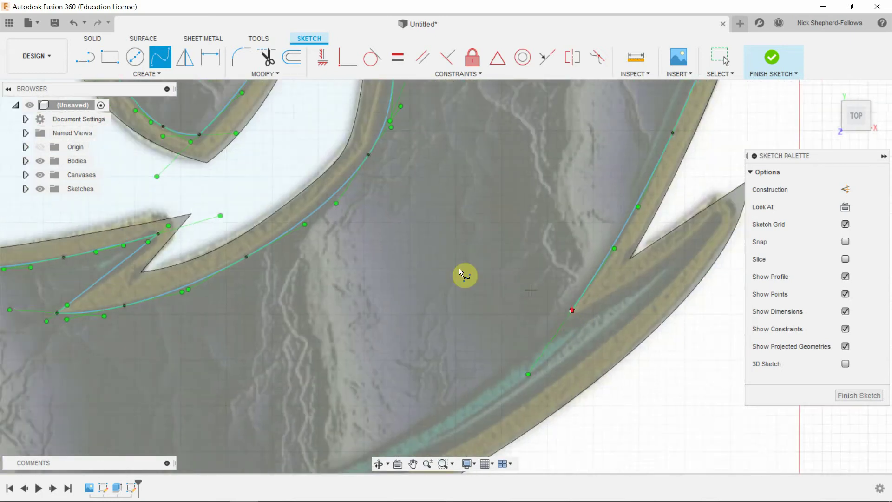
left_click(540, 281)
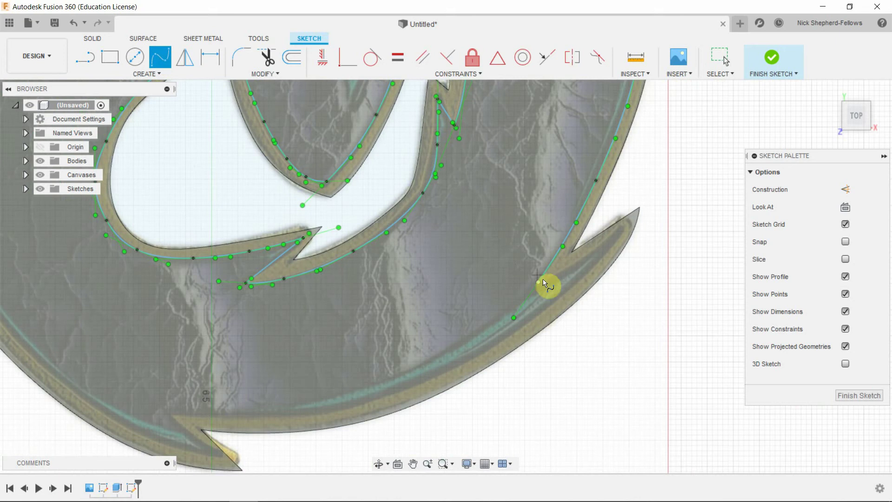
left_click(608, 245)
left_click(618, 263)
left_click(620, 268)
Step: Draw a spline from the inside of the lower-right barb along the outer gold border to the border's point at the bottom barb's notch
left_click(606, 244)
left_click(561, 294)
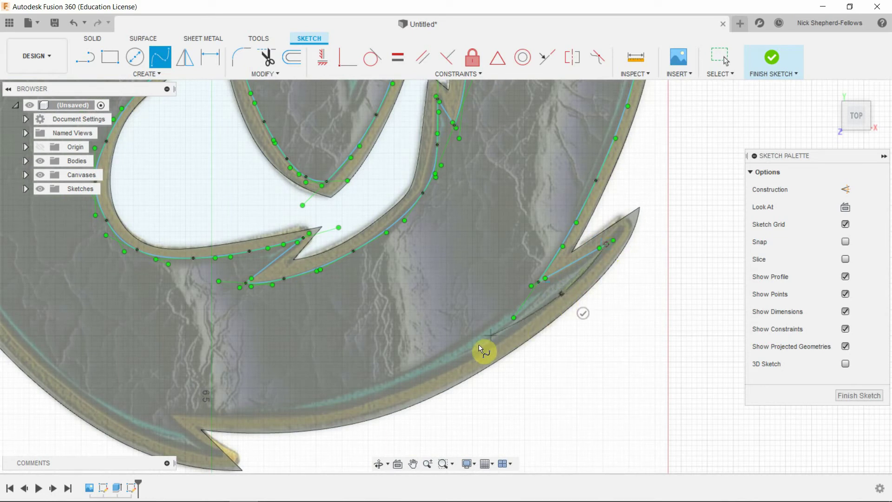
left_click(462, 362)
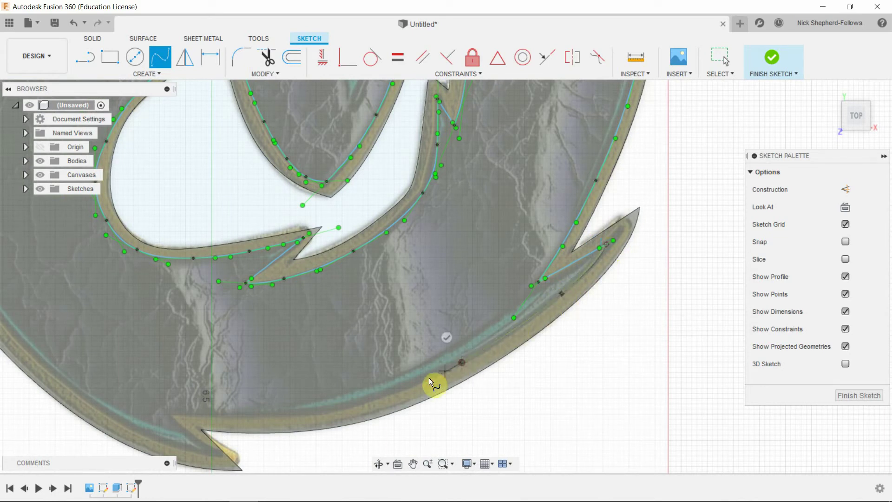
left_click(341, 411)
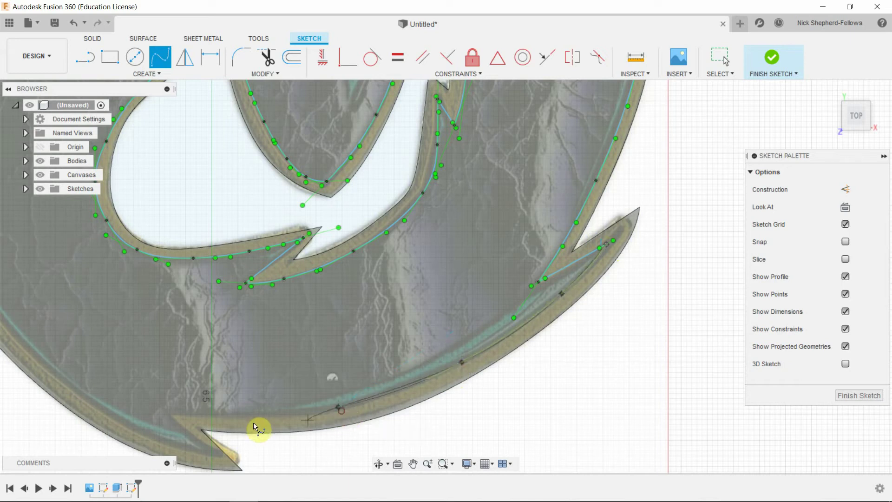
left_click(170, 413)
left_click(172, 385)
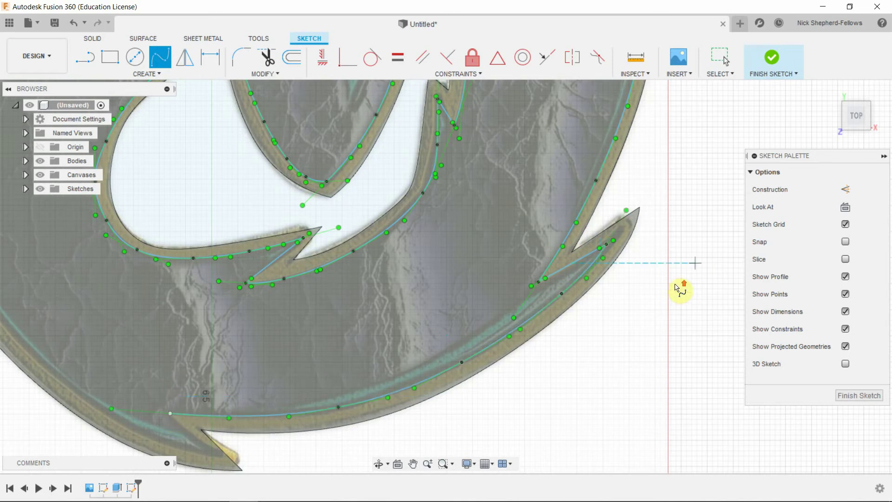
Step: Draw a short spline from the border's point at the bottom barb's notch down to the inside tip of that barb
scroll(674, 293, "down", 3)
scroll(422, 334, "down", 1)
scroll(519, 369, "up", 5)
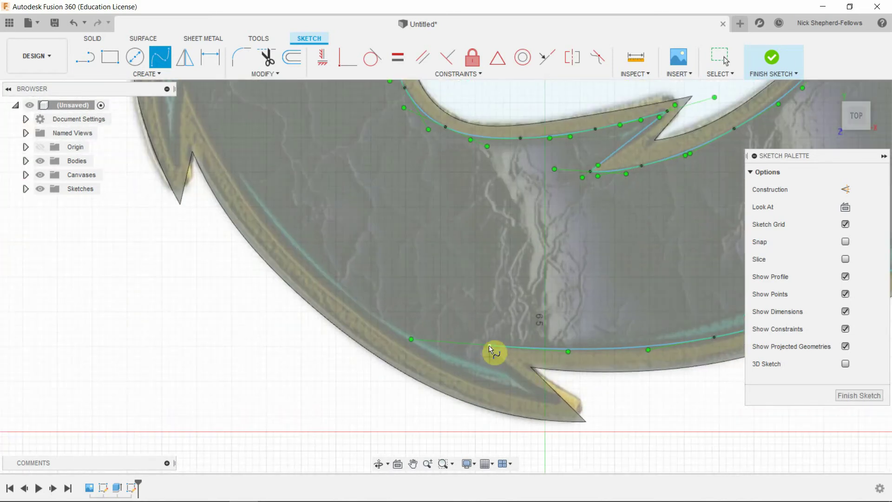
left_click(487, 343)
left_click(543, 403)
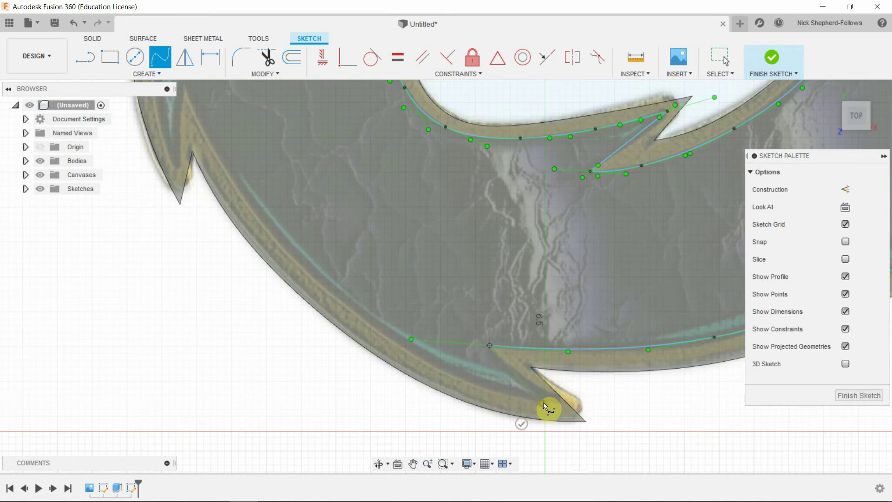
left_click(525, 420)
Step: Draw a spline from the inside of the bottom barb up the outer gold border to the border's point above the lower-left barb's notch
left_click(543, 403)
left_click(441, 370)
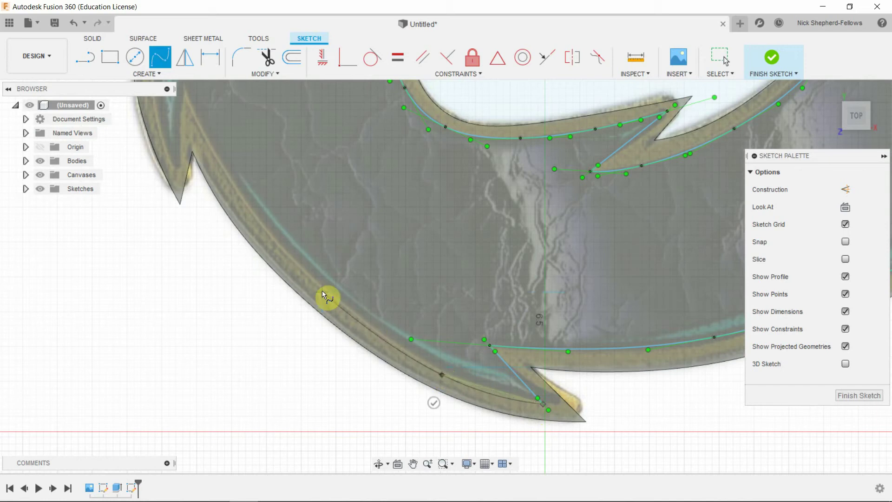
left_click(310, 276)
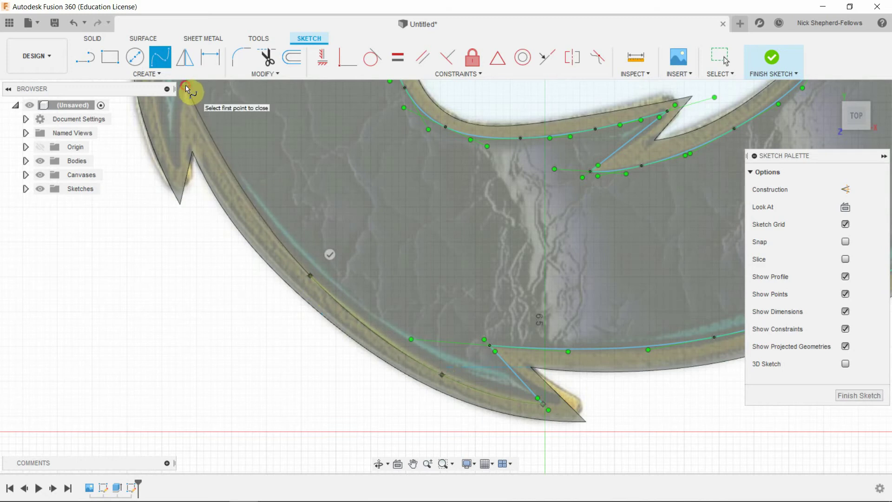
left_click(185, 85)
scroll(239, 151, "down", 3)
scroll(215, 119, "up", 2)
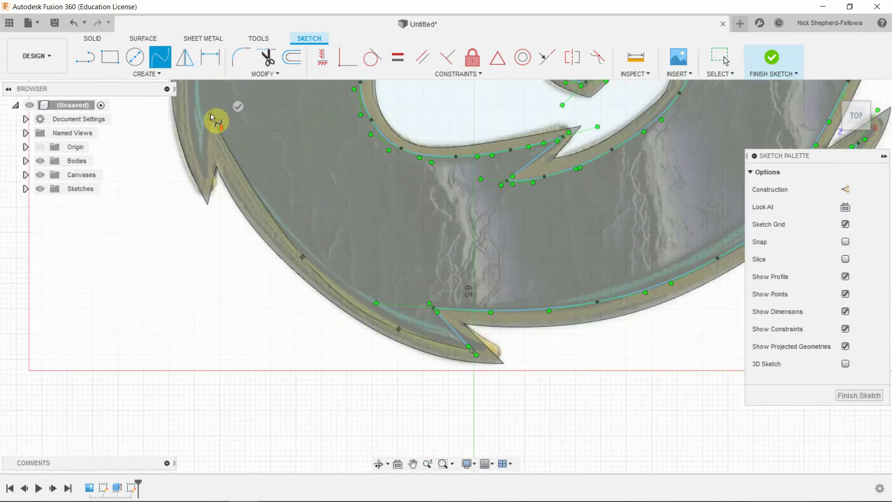
left_click(241, 106)
Step: Draw a short spline from the border's point above the lower-left barb's notch down to the inside tip of that barb
scroll(514, 234, "down", 3)
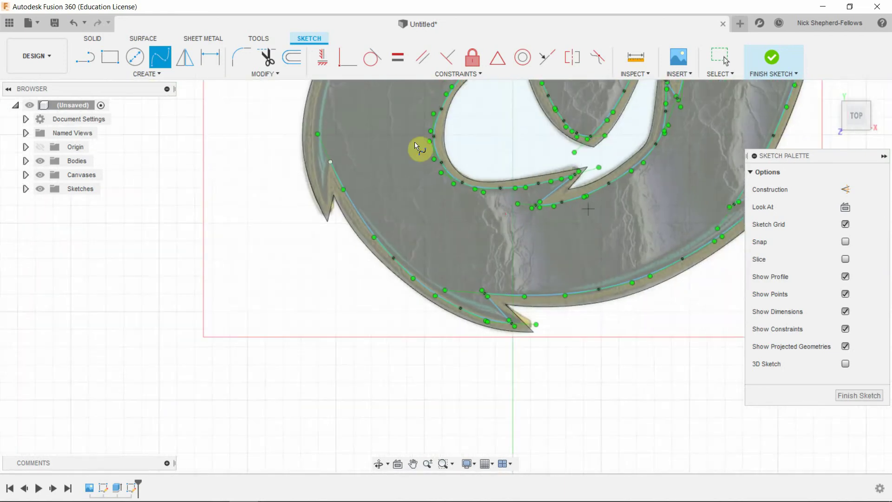
scroll(342, 133, "up", 5)
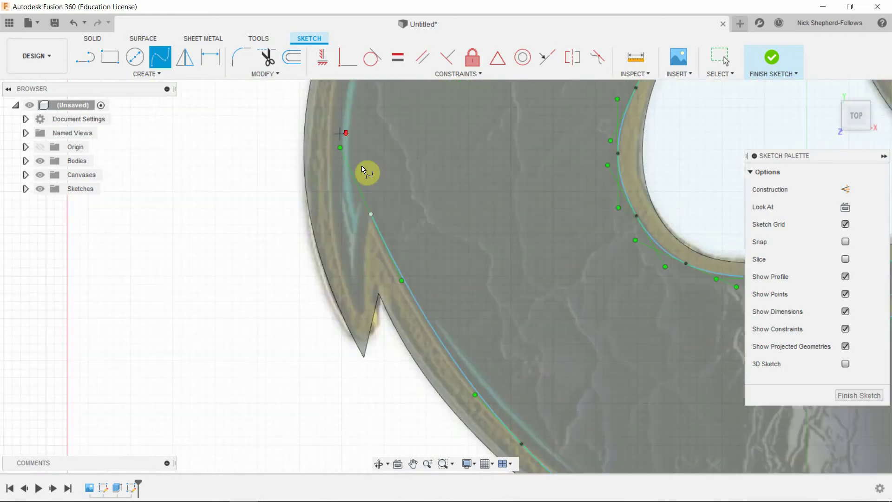
left_click(371, 213)
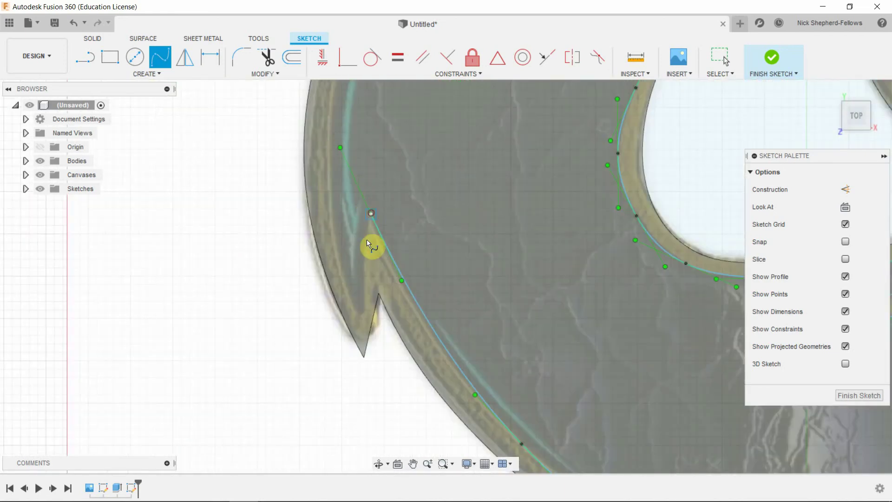
double_click(360, 300)
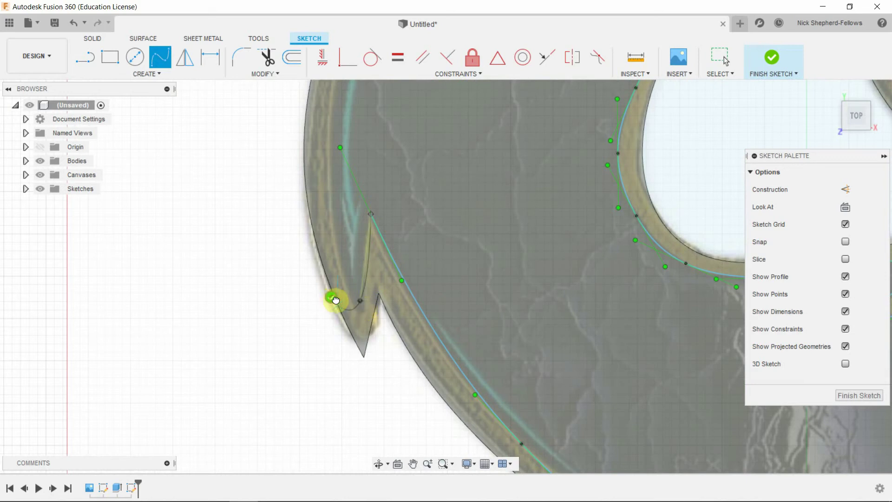
Step: Draw a spline from the inside of the lower-left barb up the outer gold border to the border's point beside the inner arm's upper-left notch
scroll(379, 310, "down", 5)
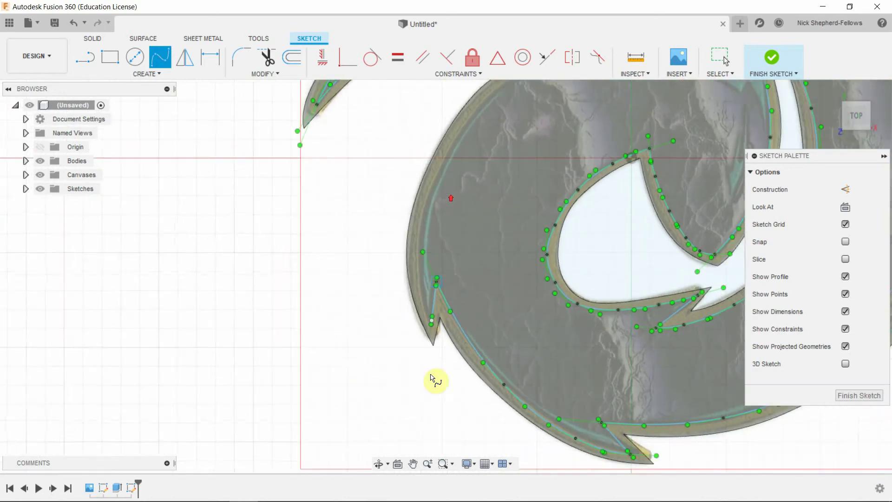
scroll(432, 327, "up", 3)
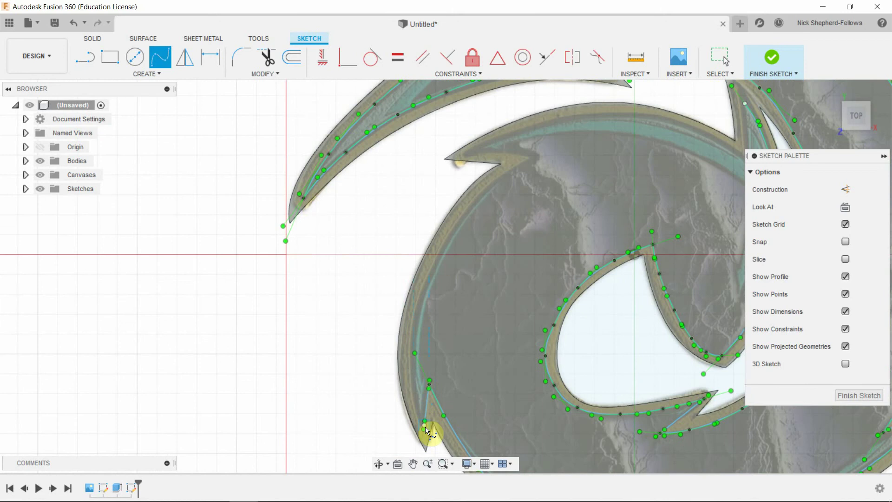
left_click(412, 399)
left_click(414, 318)
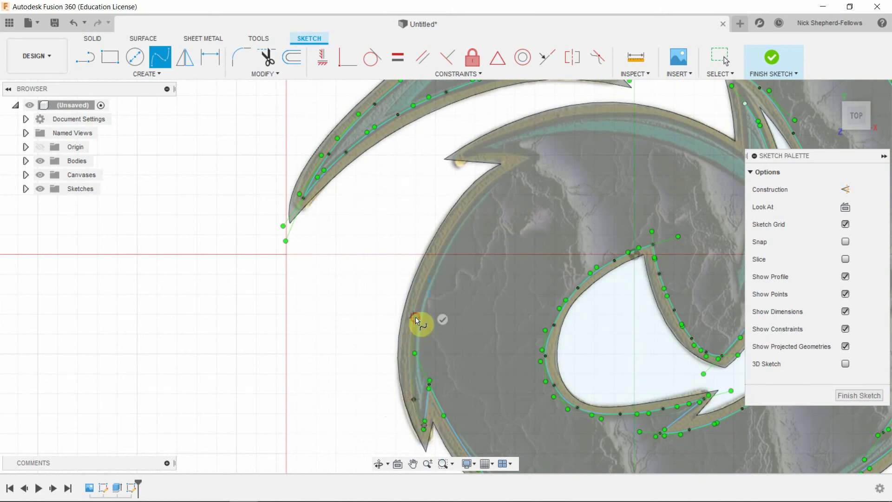
left_click(445, 242)
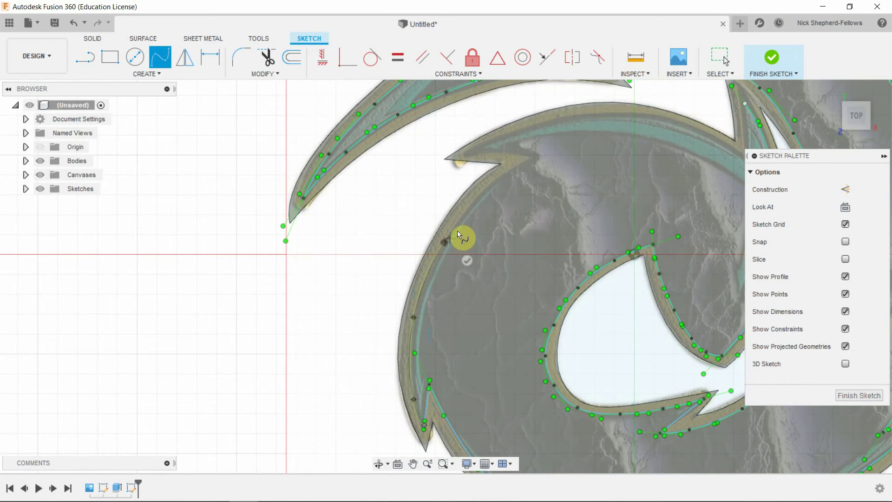
left_click(483, 191)
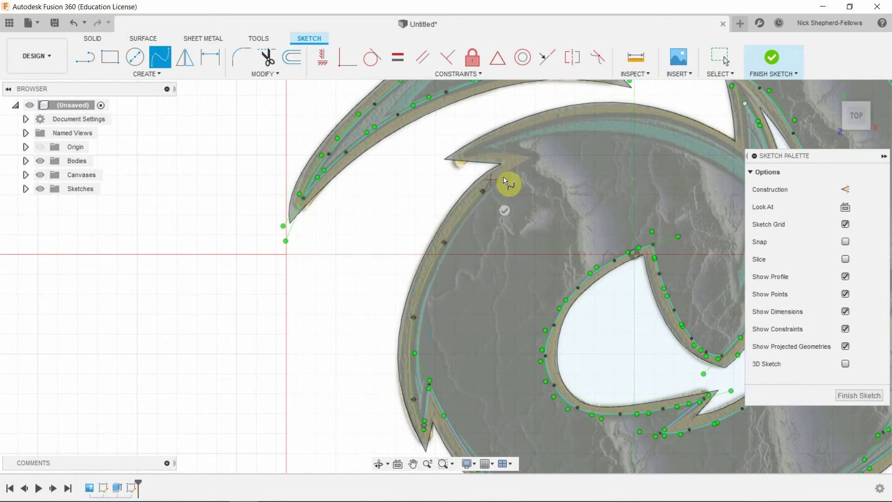
left_click(532, 161)
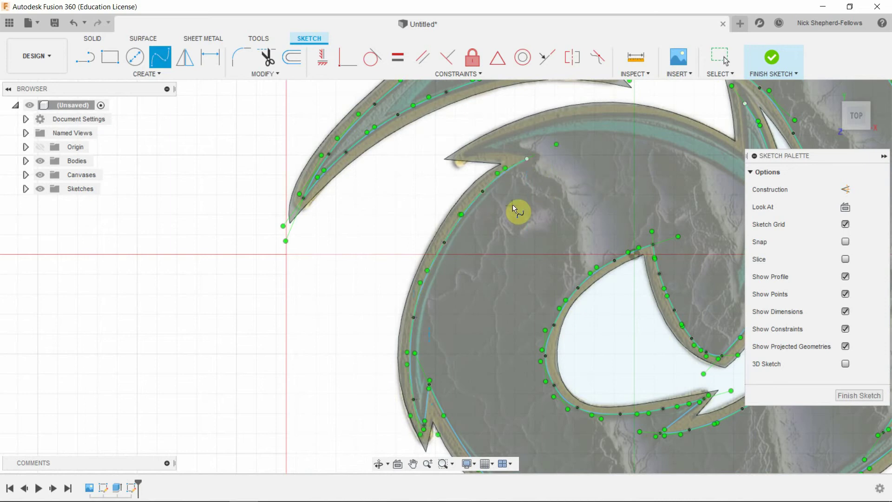
Step: Draw a short spline from the border's point at the upper-left notch out to the inside tip of the inner arm's barb
left_click(527, 158)
left_click(473, 152)
scroll(367, 209, "down", 2)
scroll(458, 153, "up", 2)
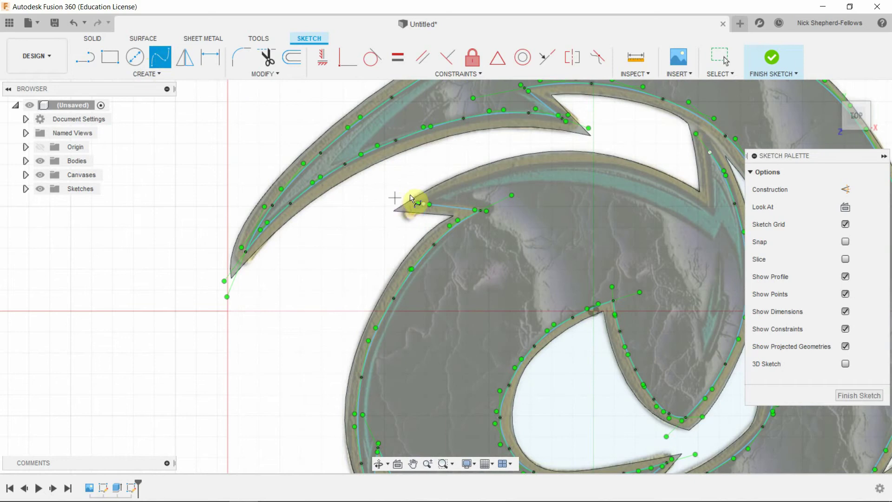
Step: Draw a spline from the inner arm's barb tip along its upper gold border to the border's point below the central white gap's lower corner
left_click(424, 203)
left_click(479, 177)
left_click(556, 164)
left_click(642, 172)
key("ctrl+z")
left_click(645, 176)
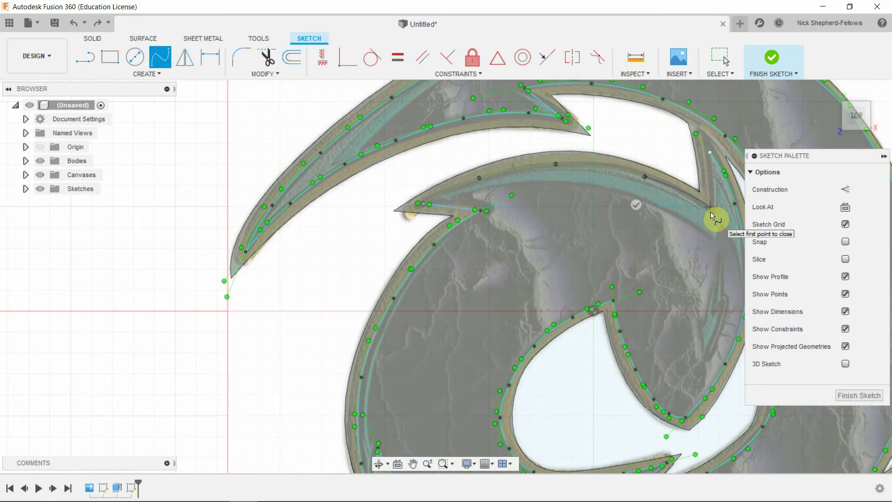
left_click(712, 215)
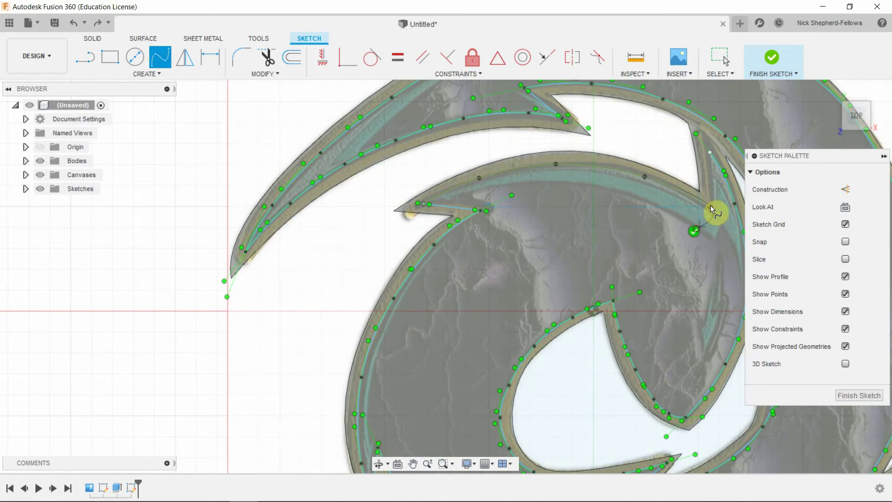
Step: Close the traced border with a short spline up to the existing open endpoint beside the central gap, and finish the sketch
left_click(710, 206)
left_click(710, 153)
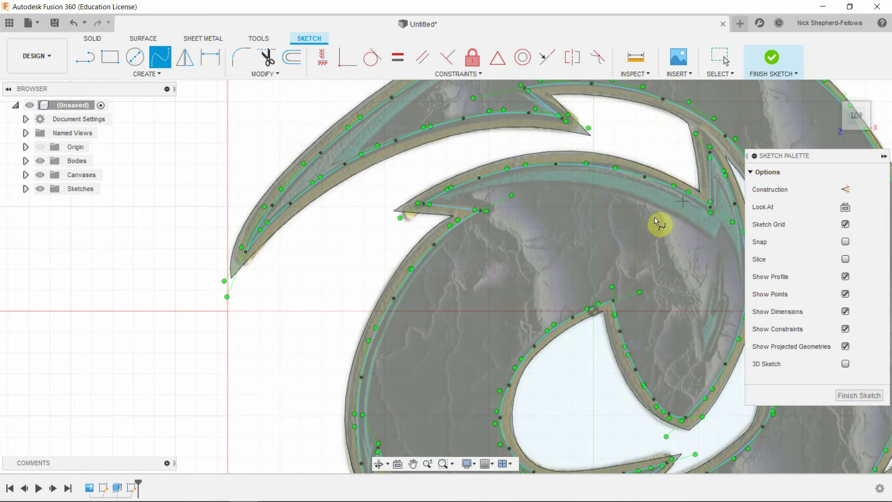
scroll(557, 257, "down", 3)
scroll(565, 250, "down", 2)
scroll(636, 223, "up", 3)
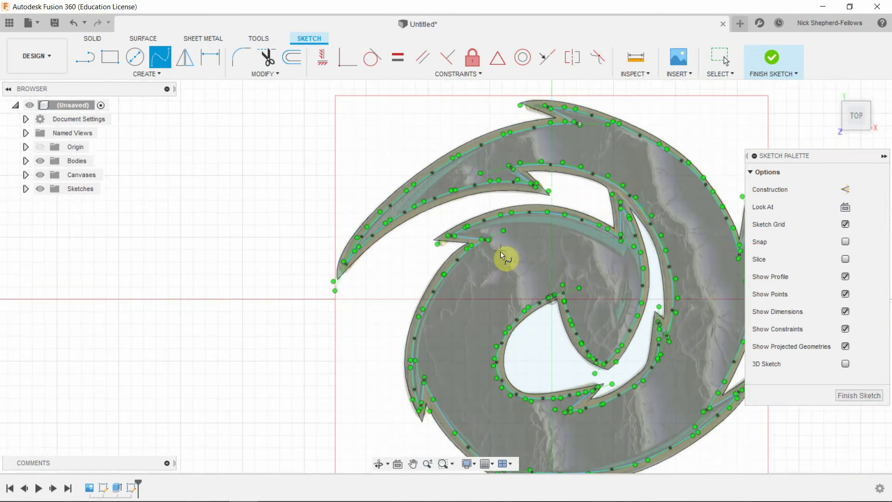
scroll(428, 243, "down", 1)
scroll(456, 225, "down", 1)
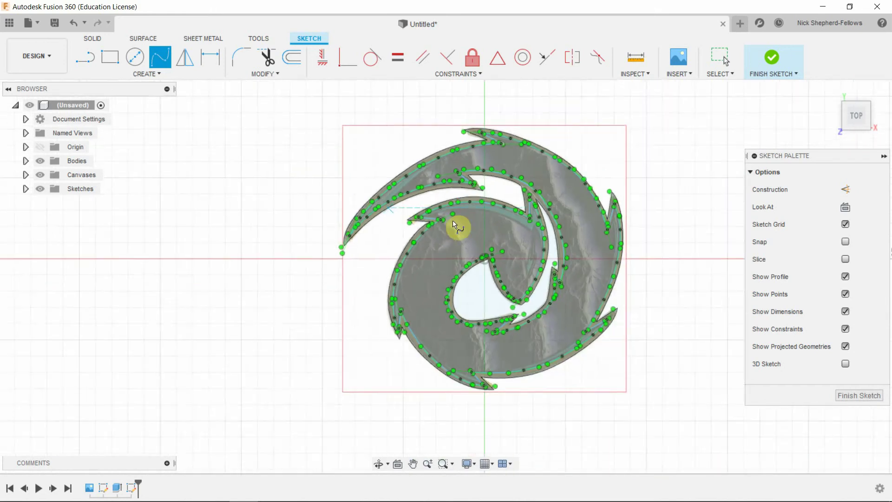
scroll(537, 240, "up", 1)
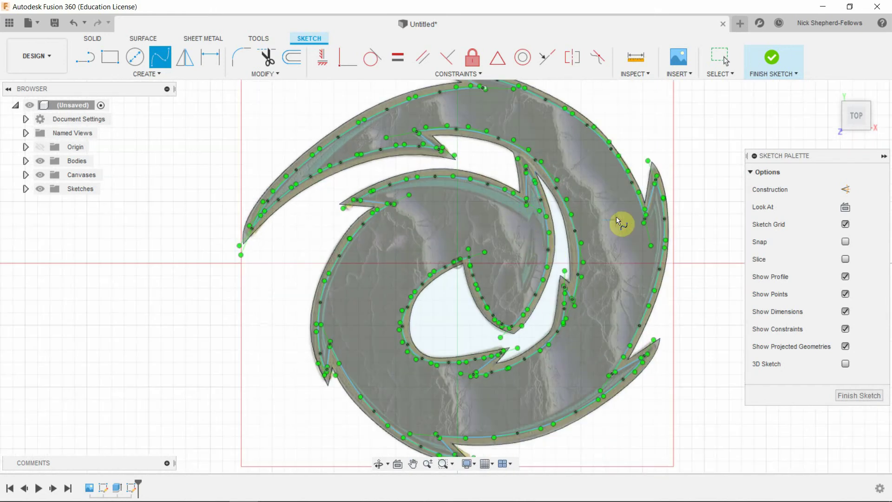
left_click(840, 397)
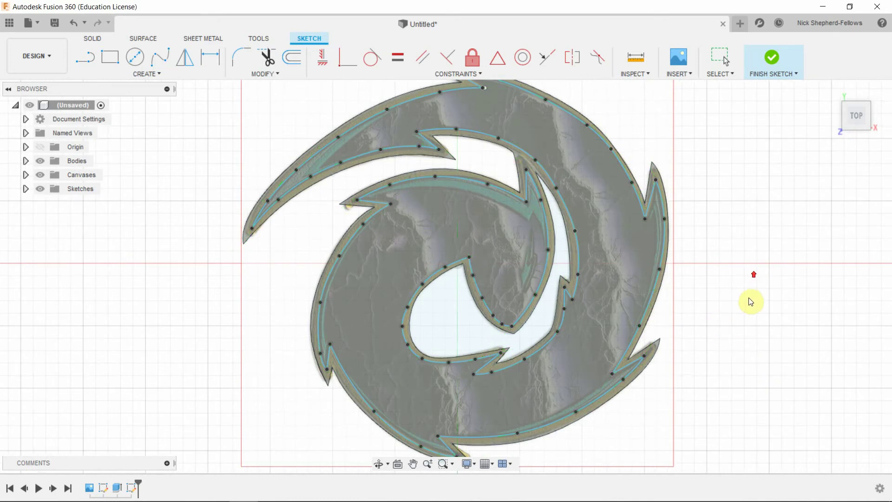
Step: Extrude the profile inside the traced inner border by 0.25 mm and join it to the swirl body
scroll(751, 301, "down", 5)
middle_click_drag(767, 340, 767, 308, "shift")
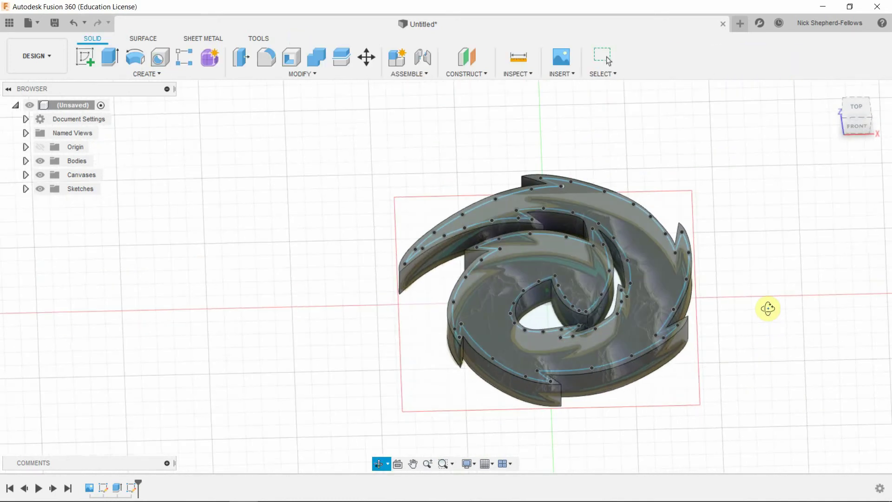
left_click(111, 55)
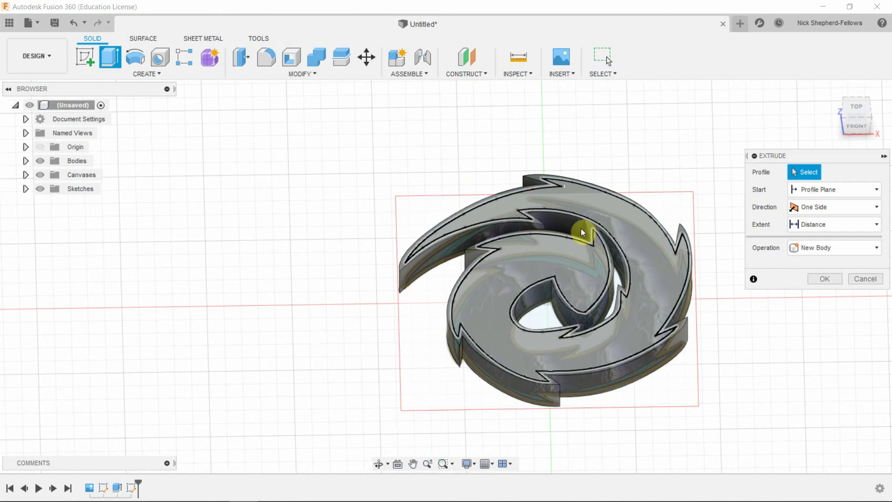
left_click(656, 285)
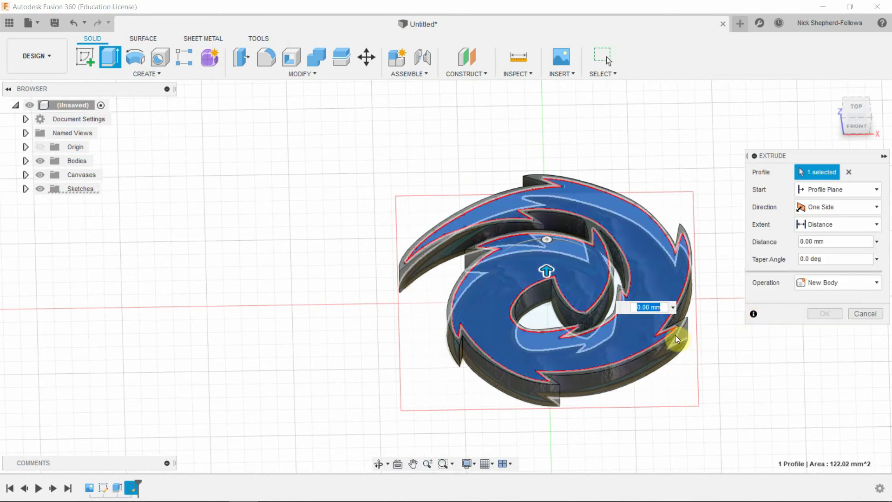
type("0.2")
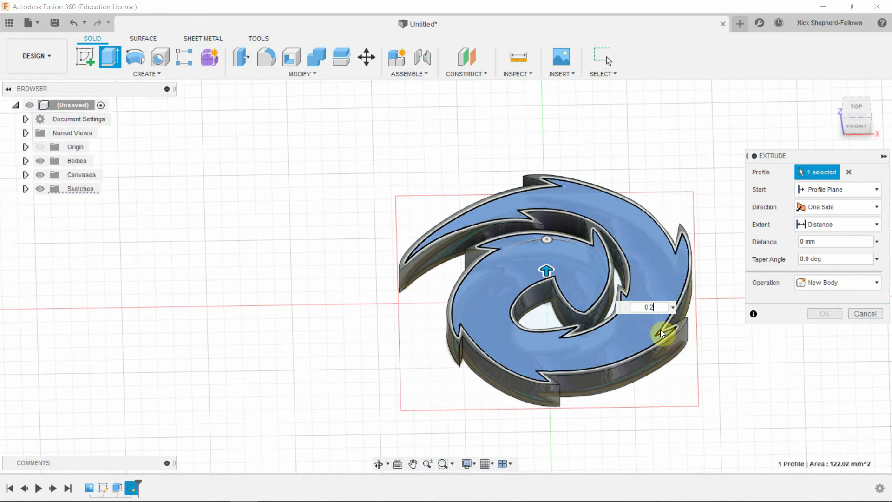
type("5")
key("Return")
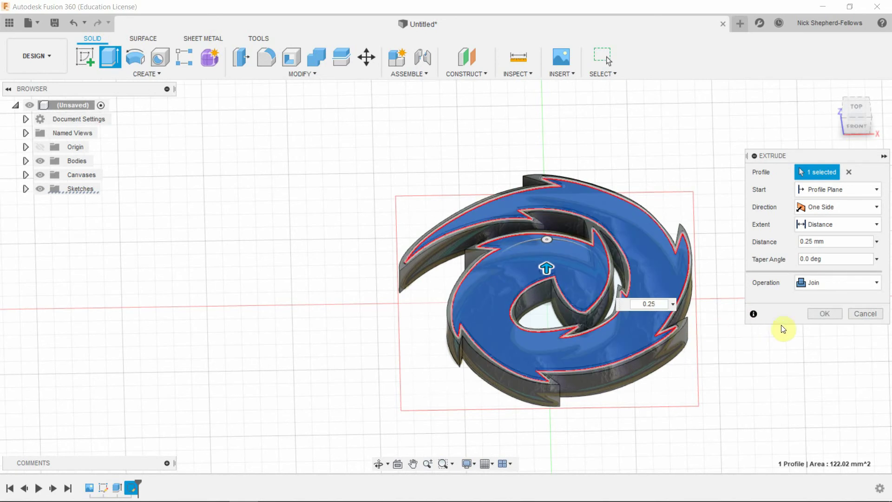
left_click(816, 316)
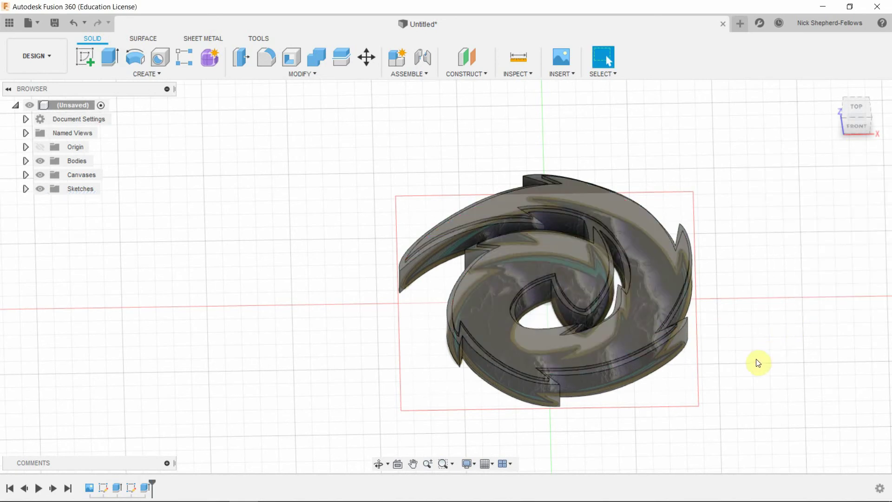
Step: Edit the swirl's first extrusion and set its distance to 1.75 mm
middle_click_drag(757, 363, 766, 337, "shift")
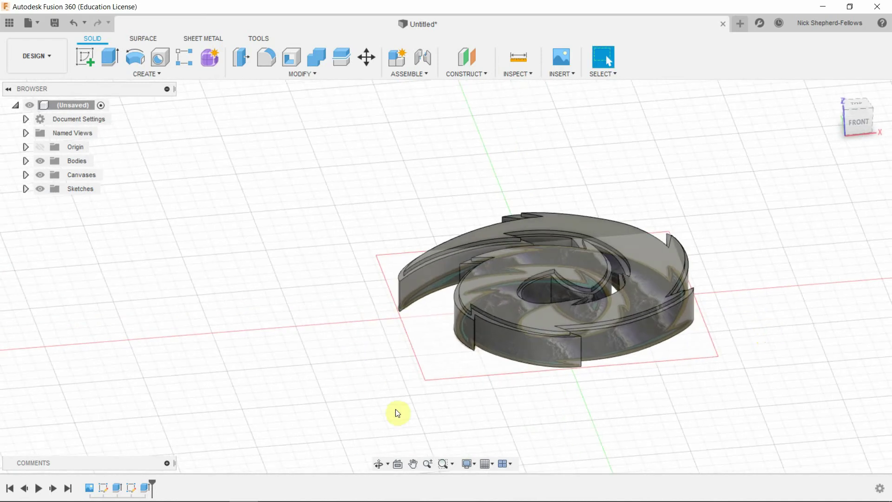
left_click(117, 488)
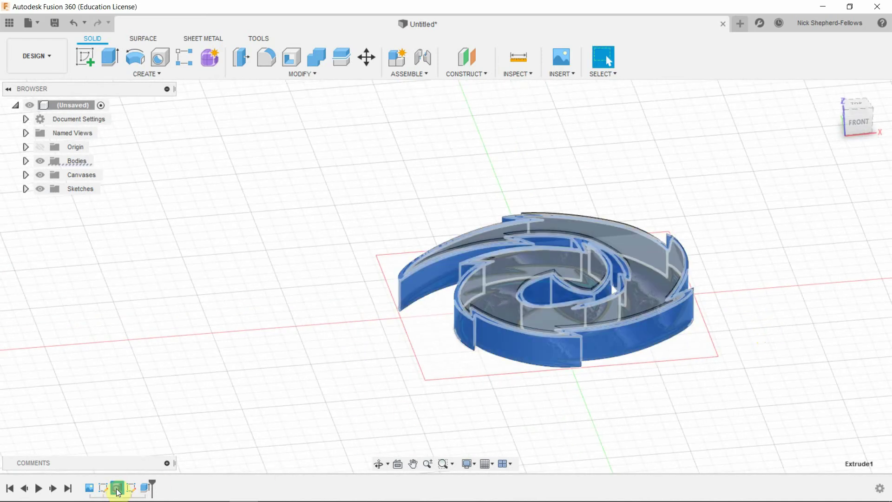
right_click(117, 491)
left_click(165, 385)
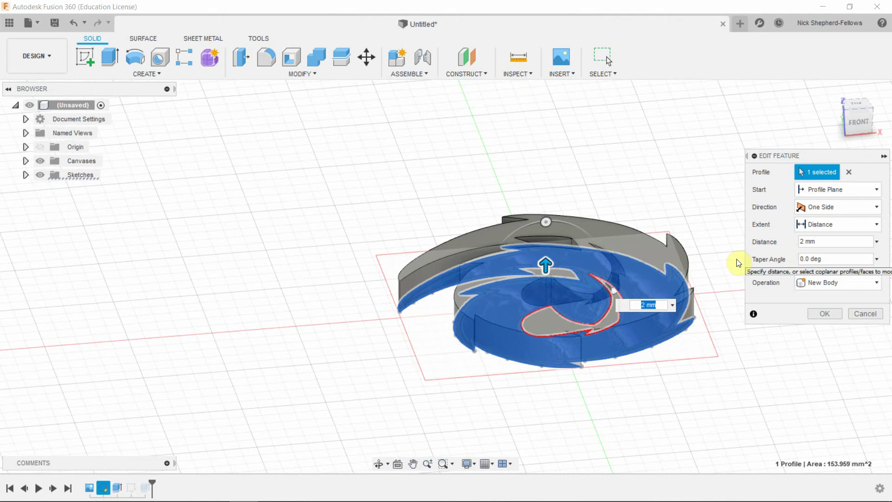
type("1.75")
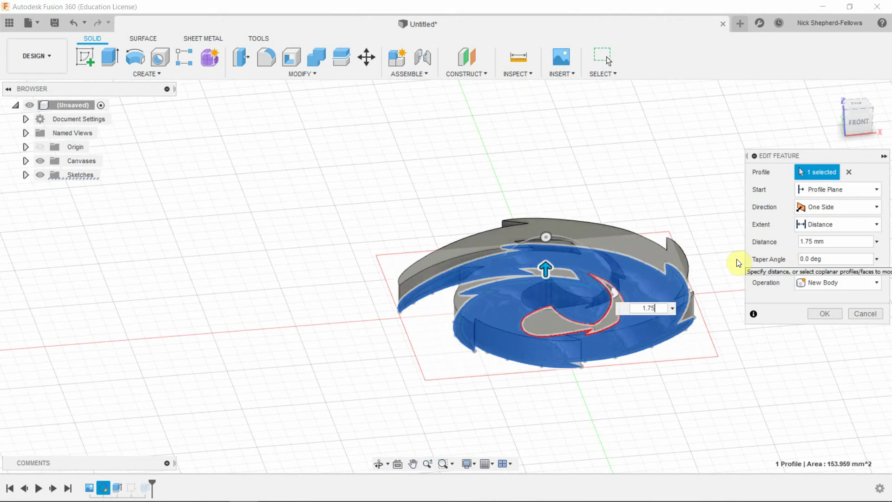
key("Return")
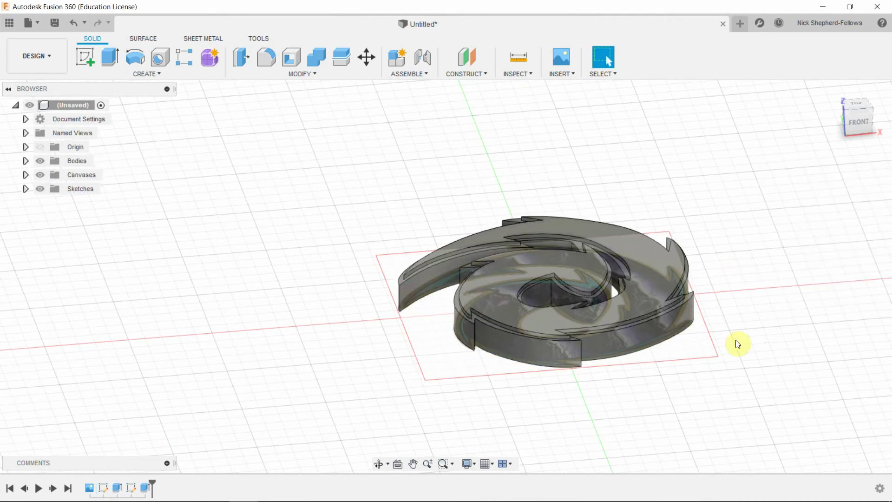
Step: View the model from the top and hide the reference canvas
middle_click_drag(730, 346, 741, 365, "shift")
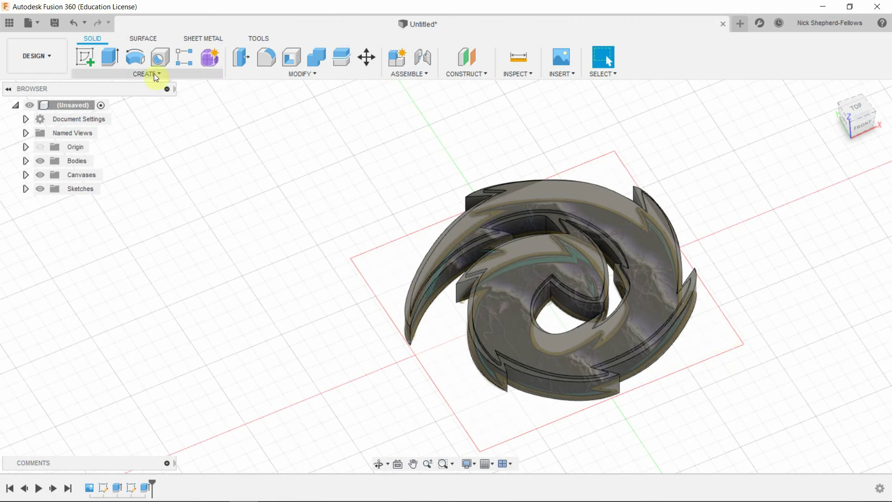
left_click(855, 107)
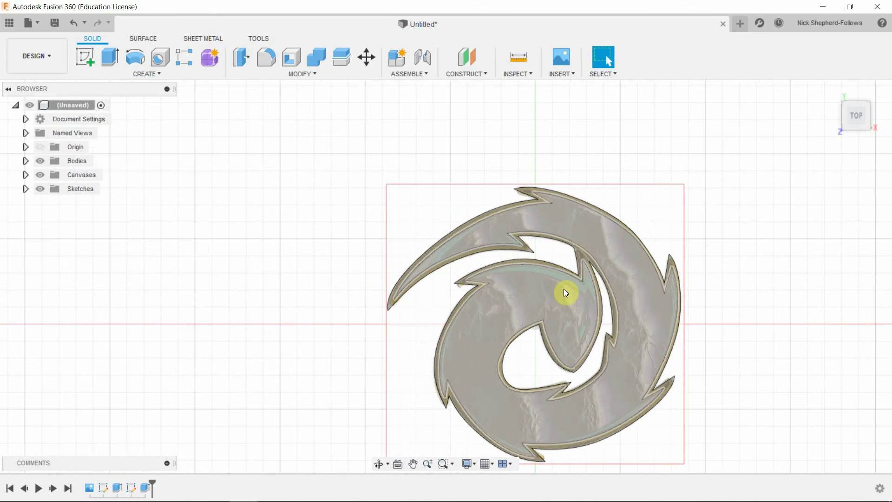
scroll(572, 311, "down", 1)
scroll(577, 320, "up", 2)
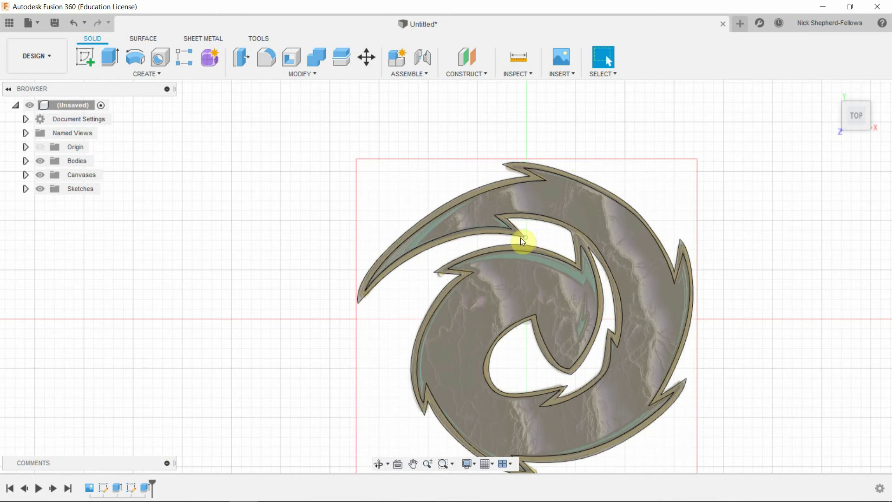
scroll(603, 292, "up", 2)
scroll(634, 279, "down", 5)
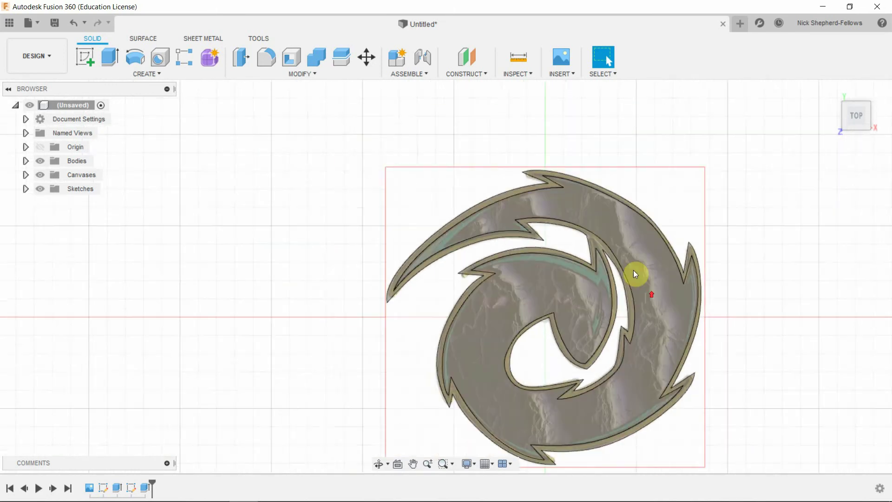
scroll(697, 395, "up", 3)
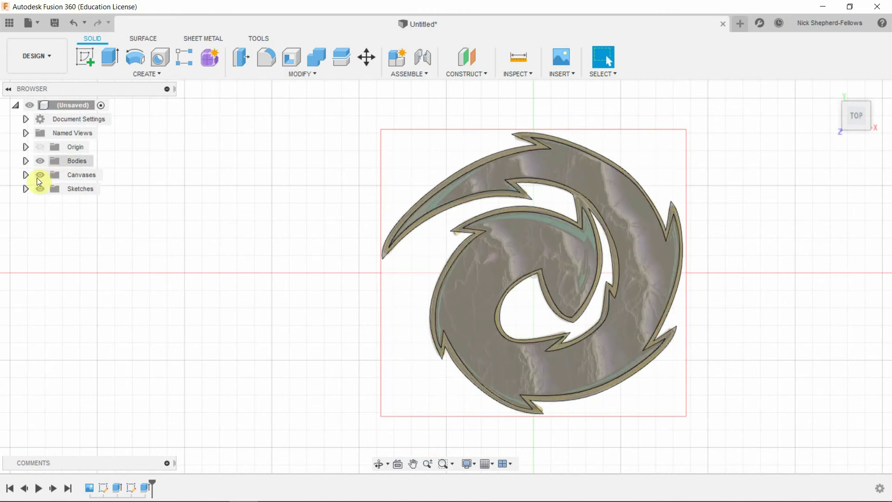
left_click(42, 175)
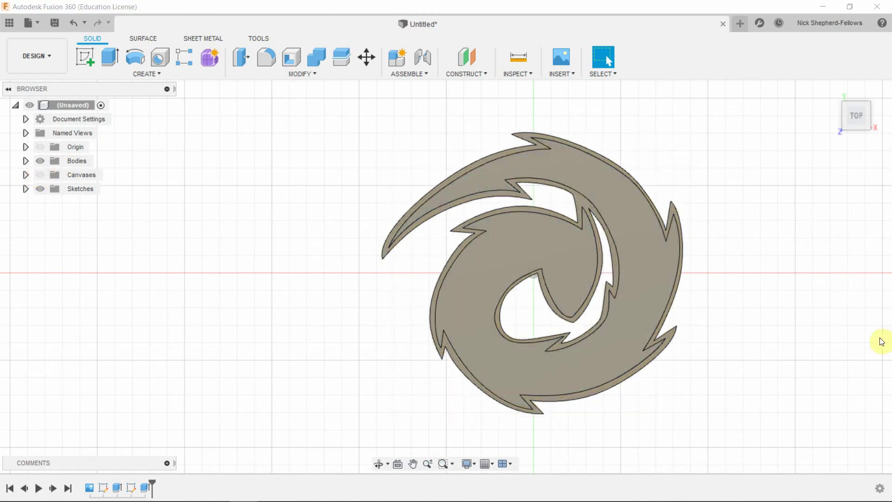
Step: Edit the inner border sketch and shift the two spline points at the central gap's upper-left curve slightly outward
mouse_move(816, 378)
middle_mouse_down("shift")
mouse_move(816, 362)
mouse_move(842, 348)
mouse_move(841, 334)
mouse_move(791, 314)
mouse_move(743, 318)
mouse_move(732, 307)
mouse_move(737, 293)
mouse_move(789, 290)
mouse_move(827, 327)
mouse_move(848, 372)
mouse_move(807, 368)
mouse_move(814, 374)
middle_mouse_up("shift")
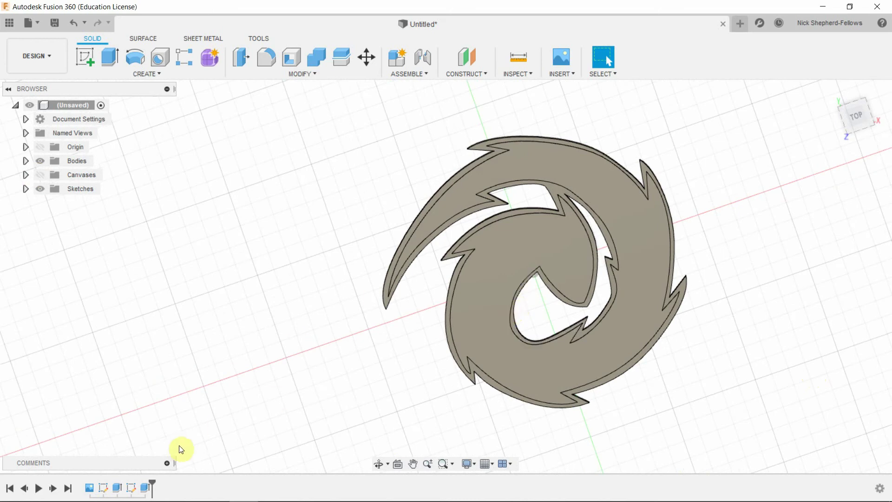
scroll(511, 311, "up", 3)
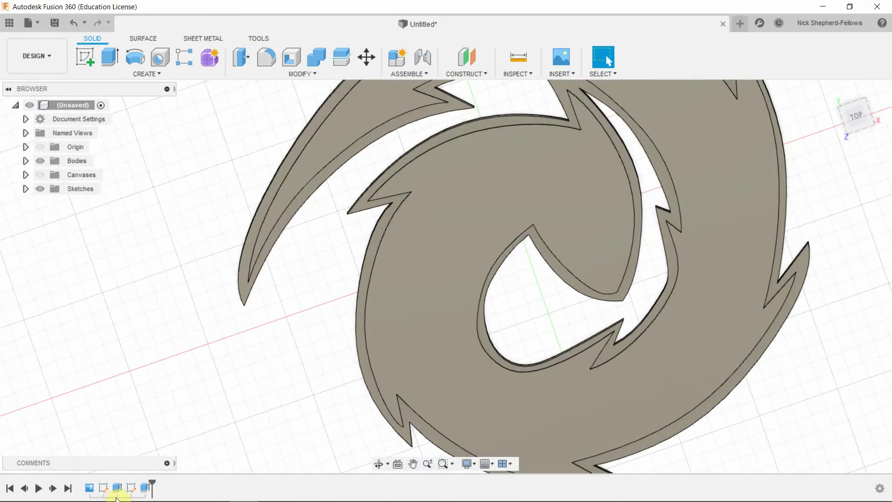
right_click(131, 488)
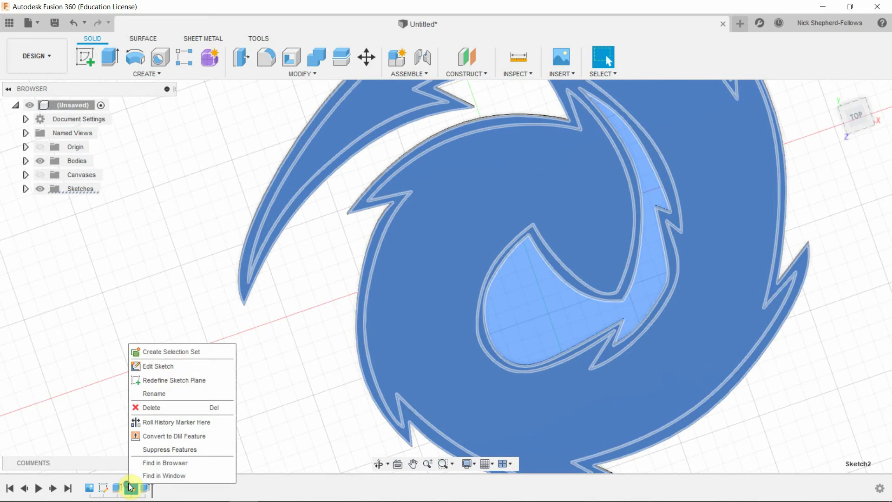
left_click(158, 370)
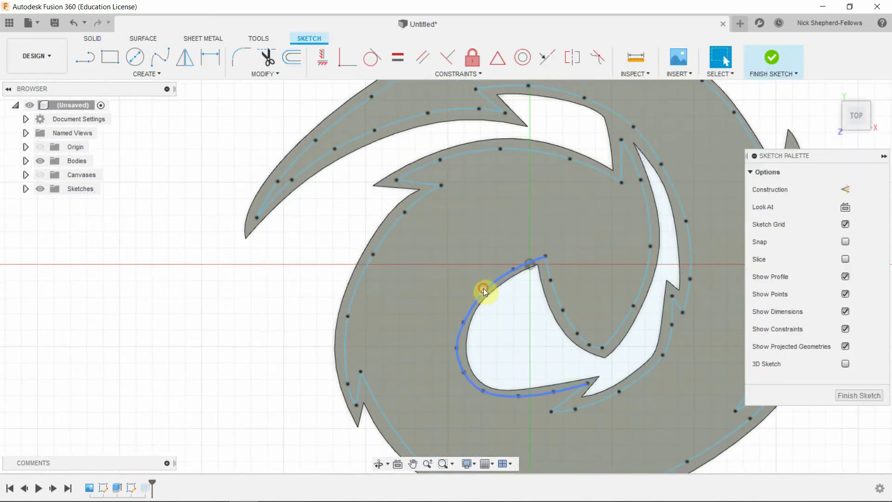
left_click(483, 288)
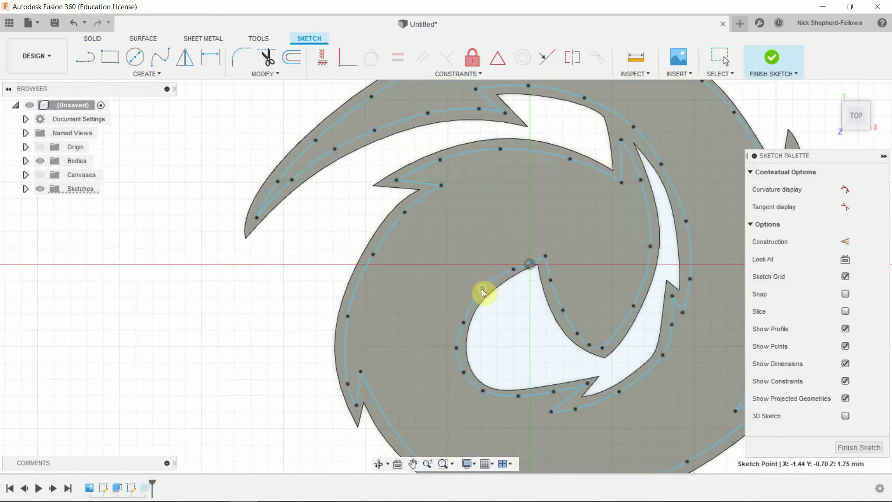
left_click_drag(481, 289, 480, 293)
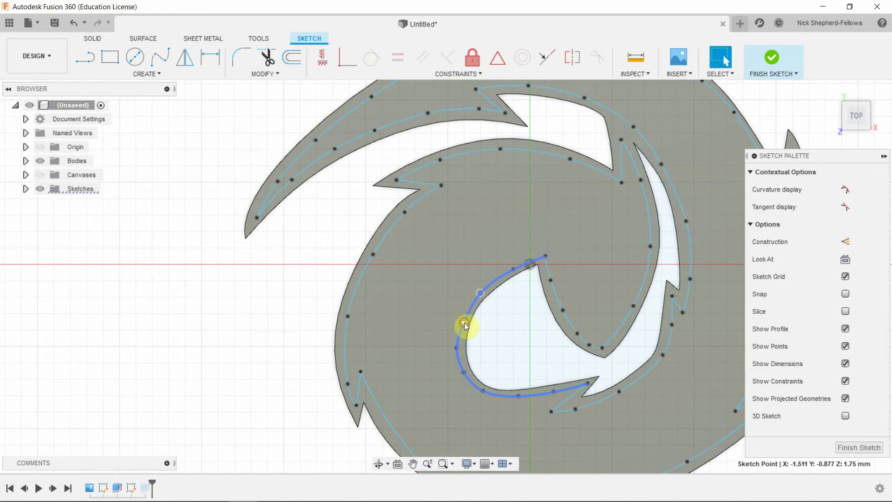
left_click_drag(464, 323, 462, 320)
scroll(457, 355, "up", 3)
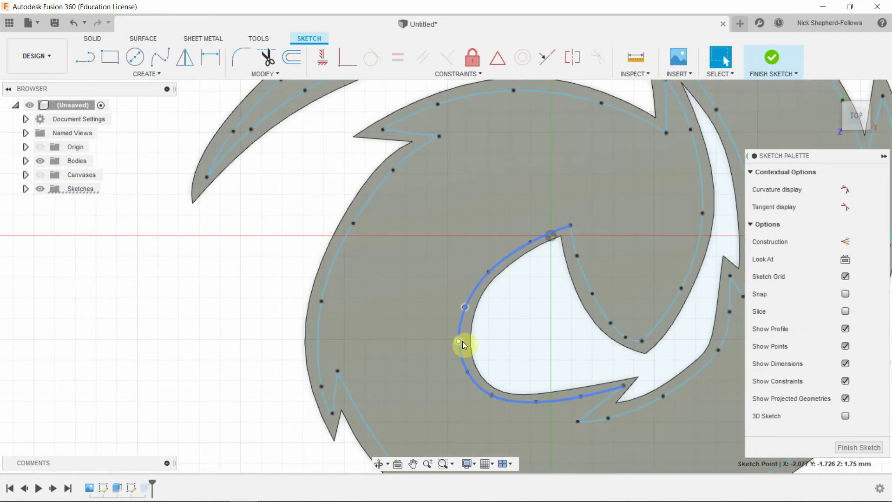
Step: Nudge the two spline points beside the central gap's lower-left curve to even out the border width
left_click(461, 340)
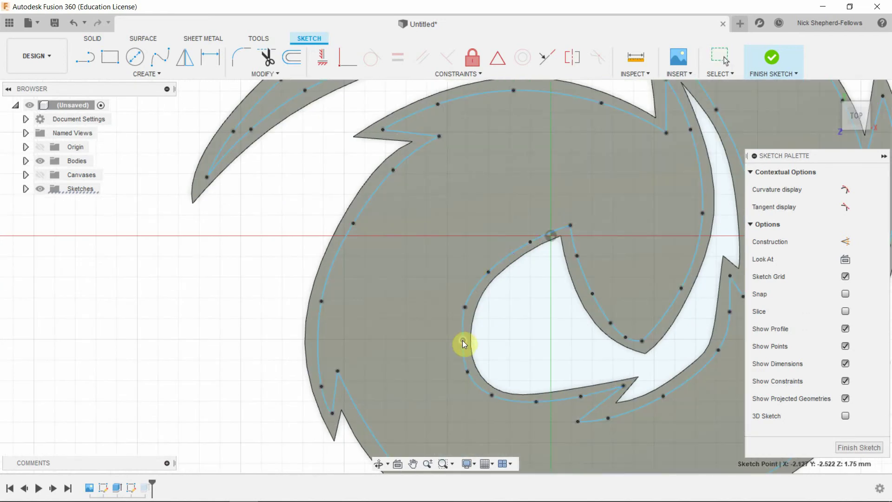
left_click(469, 375)
left_click(468, 366)
left_click(499, 397)
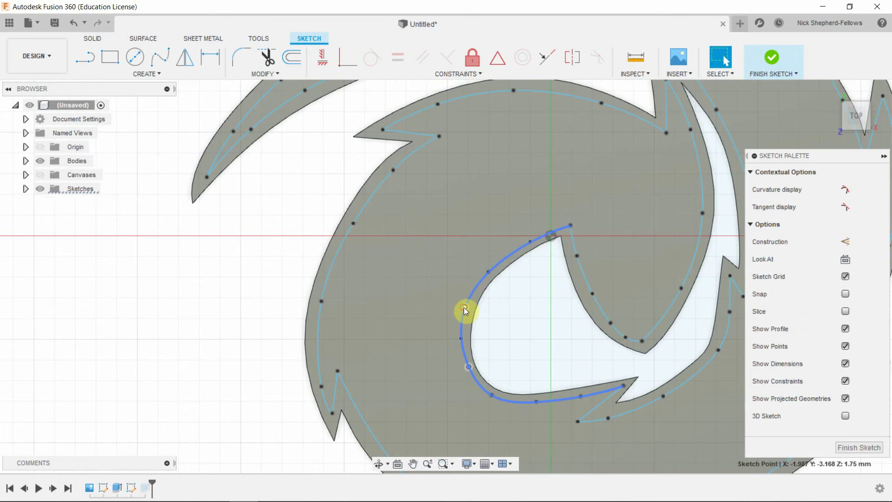
Step: Refine the three spline points along the central gap's left side so the curve follows the gap's edge smoothly
left_click(463, 308)
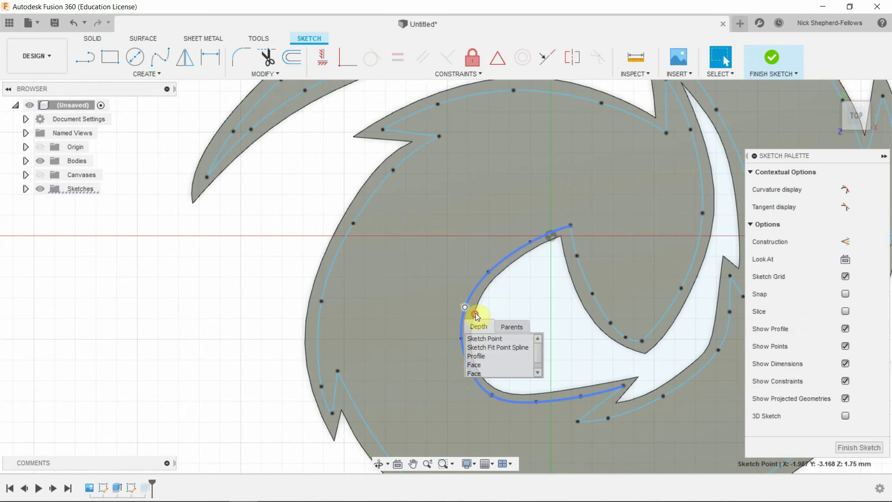
left_click(481, 309)
left_click(466, 307)
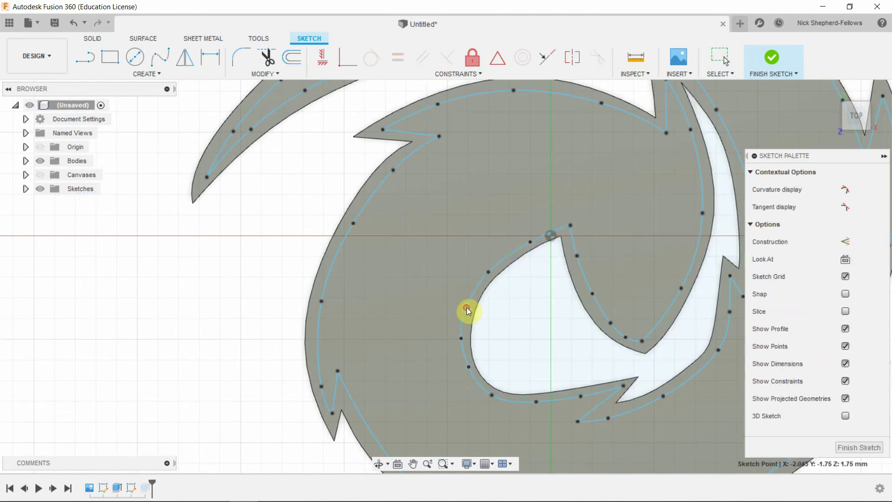
left_click(464, 334)
left_click(475, 372)
key("Escape")
left_click_drag(464, 363, 466, 366)
left_click(470, 370)
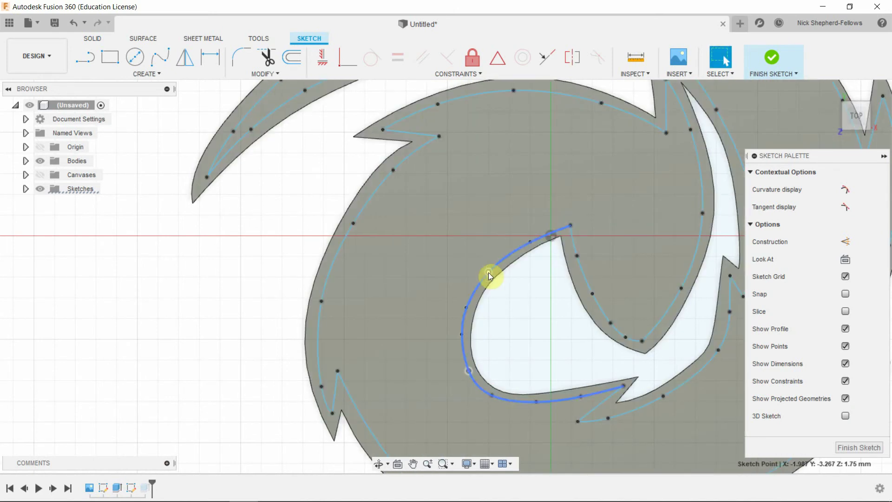
Step: Move the spline point at the central gap's upper-left curve slightly up, and finish the sketch
key("Escape")
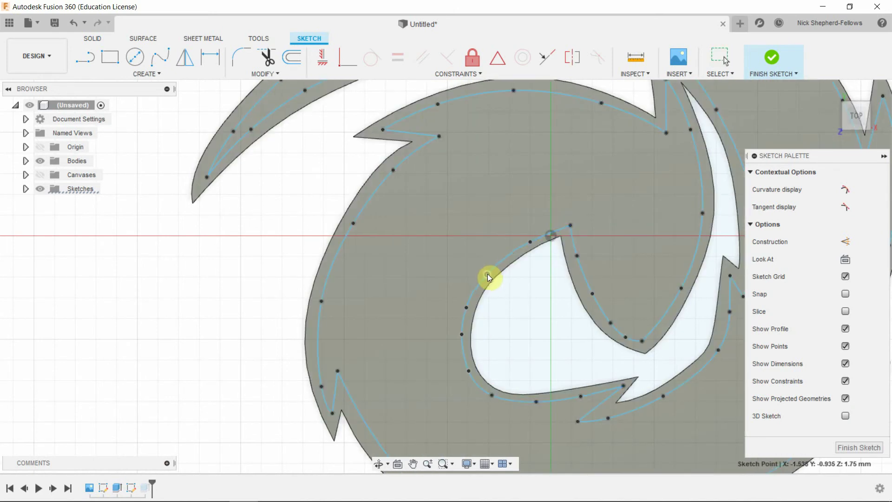
left_click(487, 271)
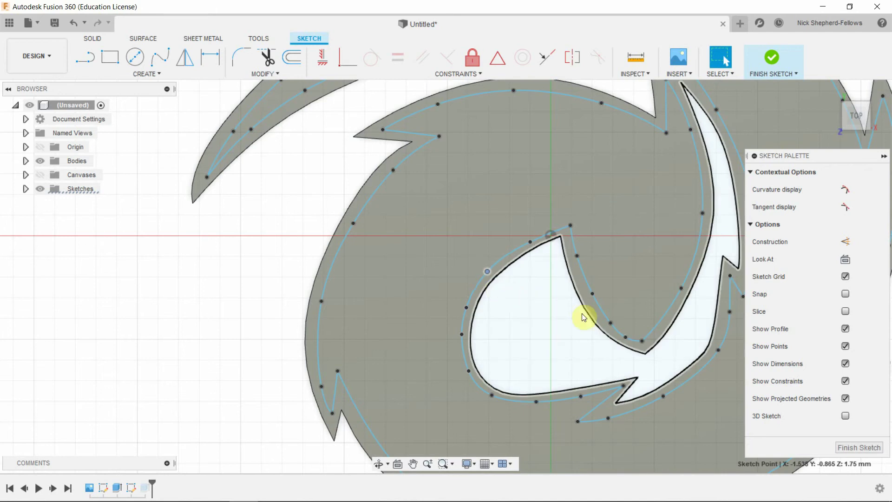
left_click(864, 441)
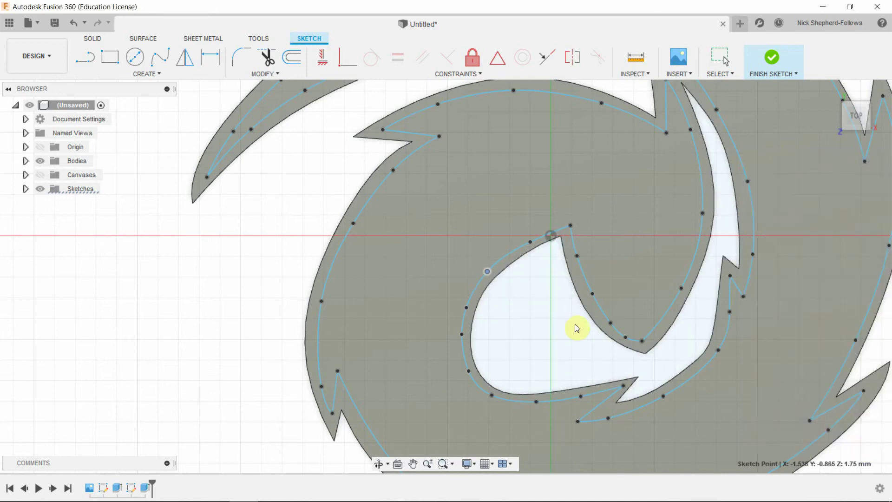
scroll(557, 318, "down", 2)
scroll(530, 314, "down", 2)
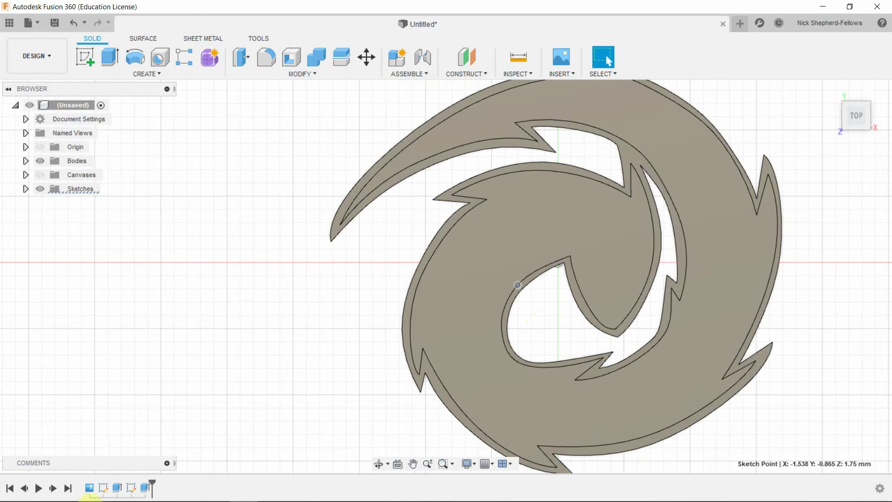
Step: Edit the outer outline sketch, move the spline point on the narrow gap's right edge slightly outward to about X 4.63, Y 0.09, and finish the sketch
right_click(108, 487)
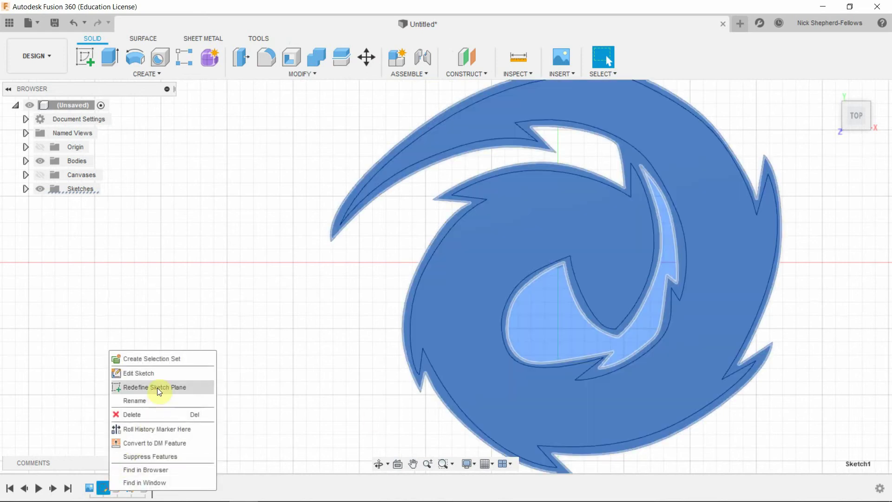
left_click(157, 374)
scroll(680, 253, "up", 3)
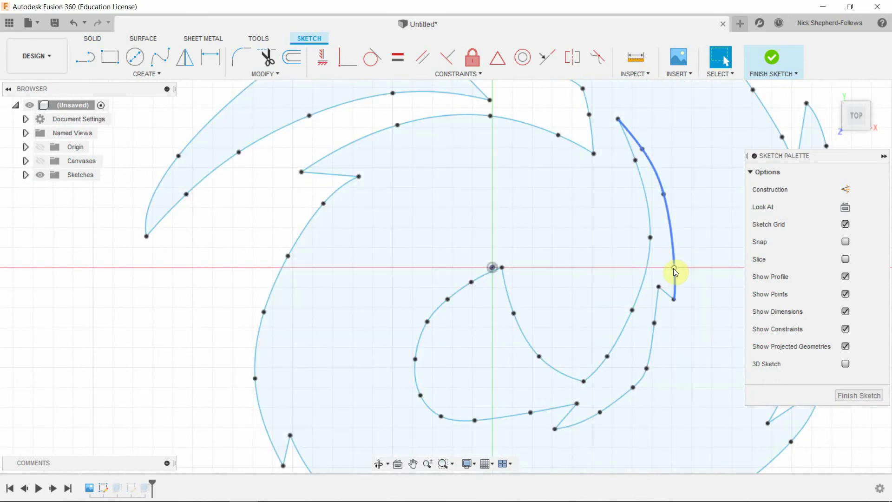
left_click(676, 266)
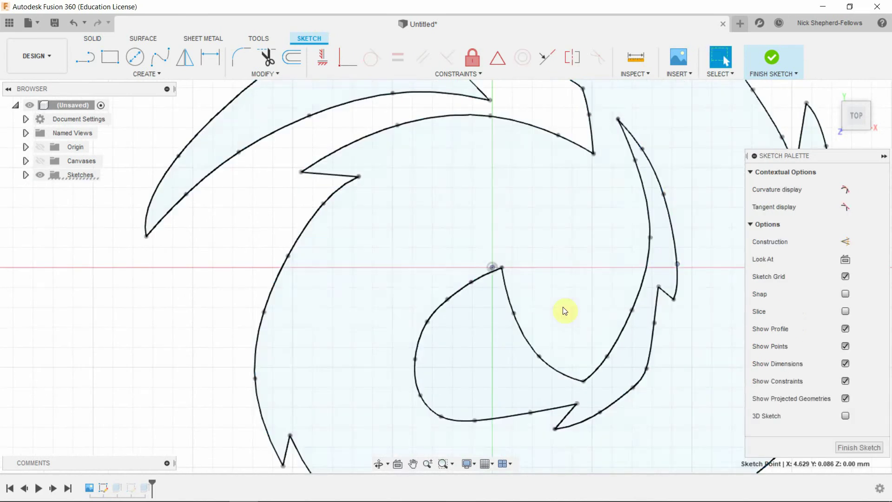
left_click(858, 447)
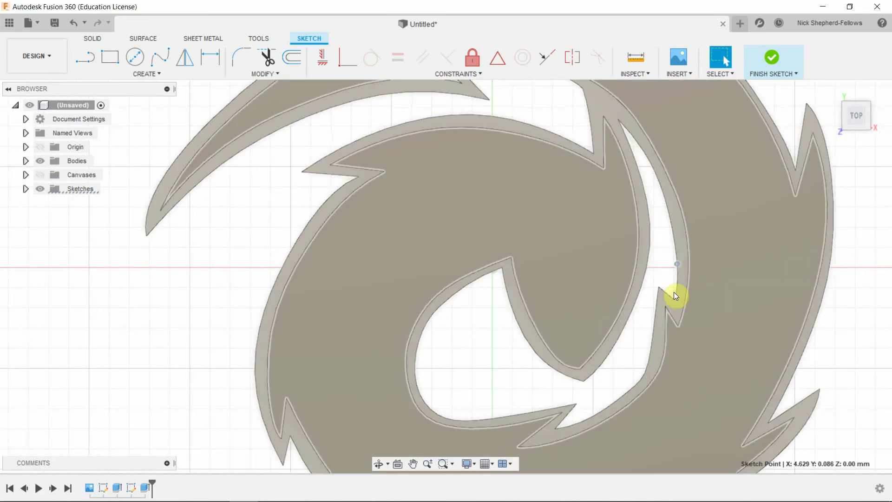
scroll(670, 258, "up", 2)
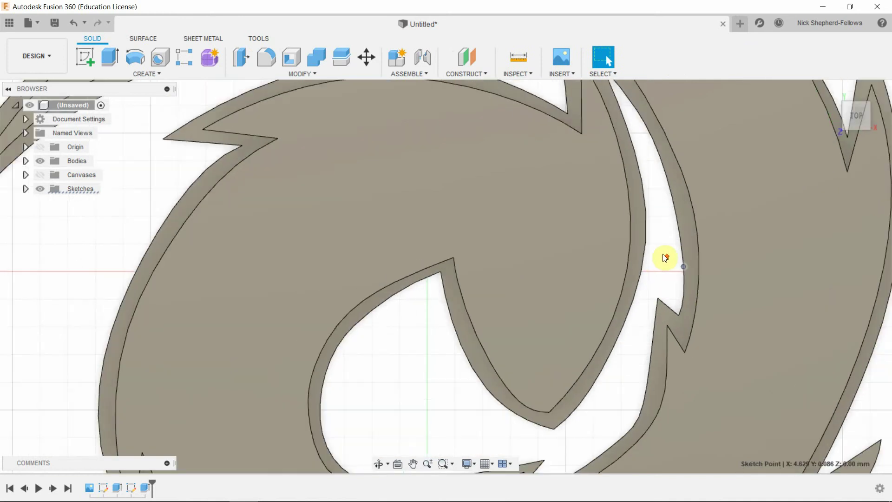
Step: Edit the inner border sketch, shift the spline point beside the narrow gap's upper right edge outward to about X 4.31, Y 2.75, and finish the sketch
scroll(670, 257, "down", 5)
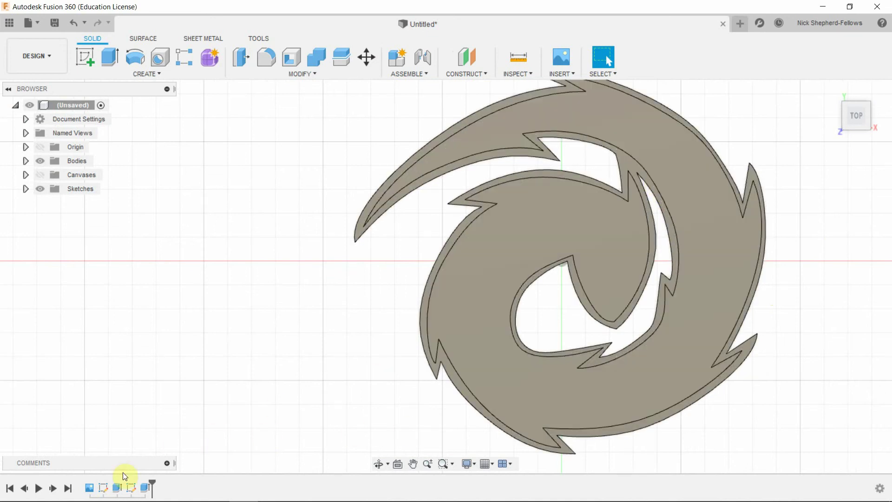
right_click(132, 490)
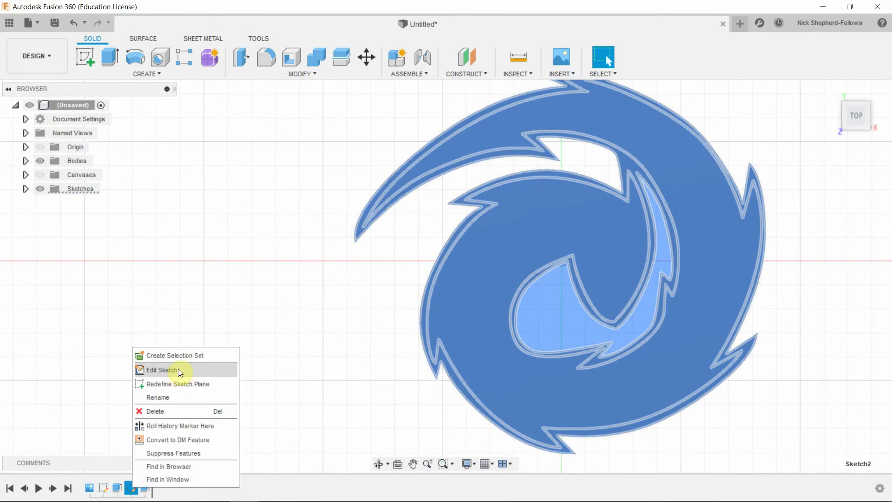
left_click(177, 369)
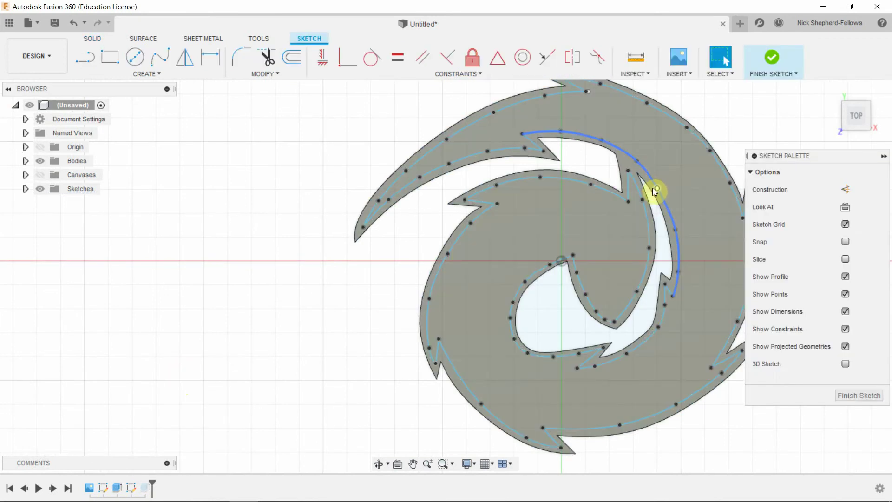
left_click_drag(654, 190, 665, 196)
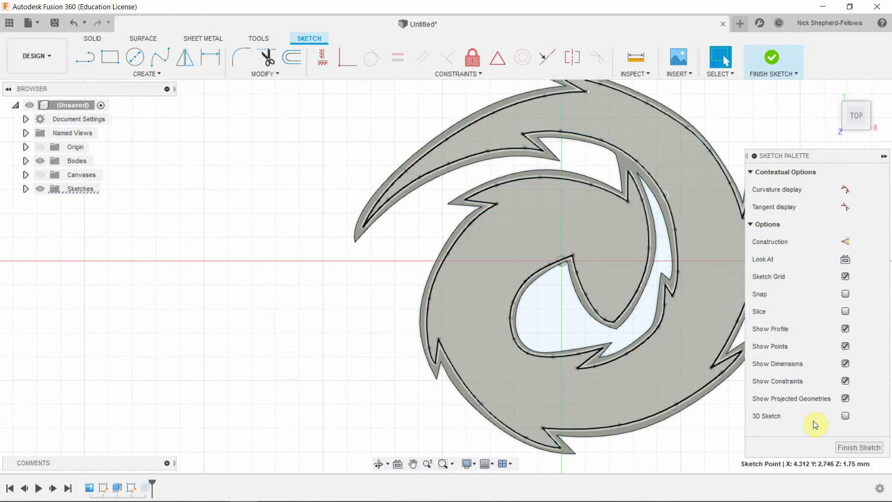
left_click(855, 449)
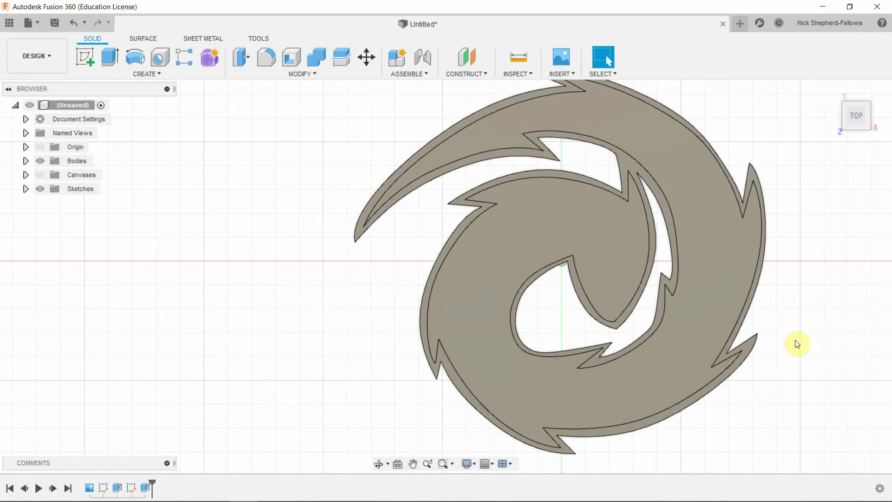
Step: Fit the whole logo in view and show the reference canvas over the bodies
scroll(785, 339, "down", 1)
scroll(576, 271, "down", 2)
key("F6")
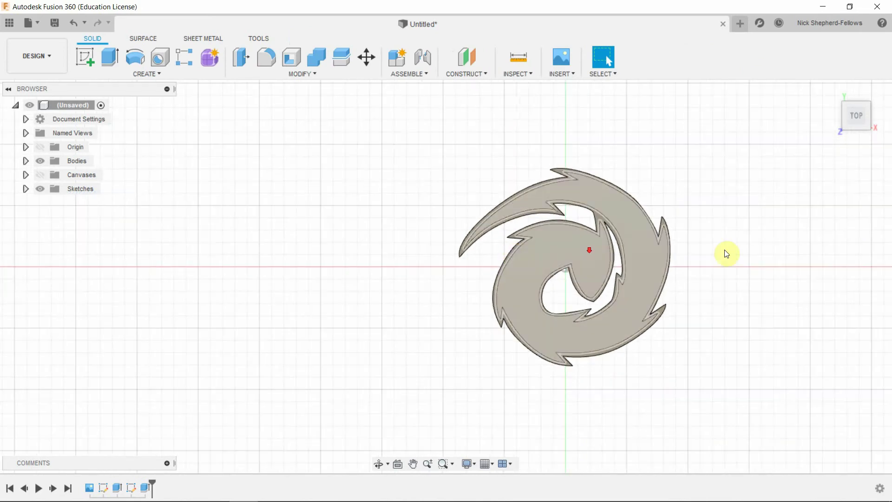
left_click(46, 164)
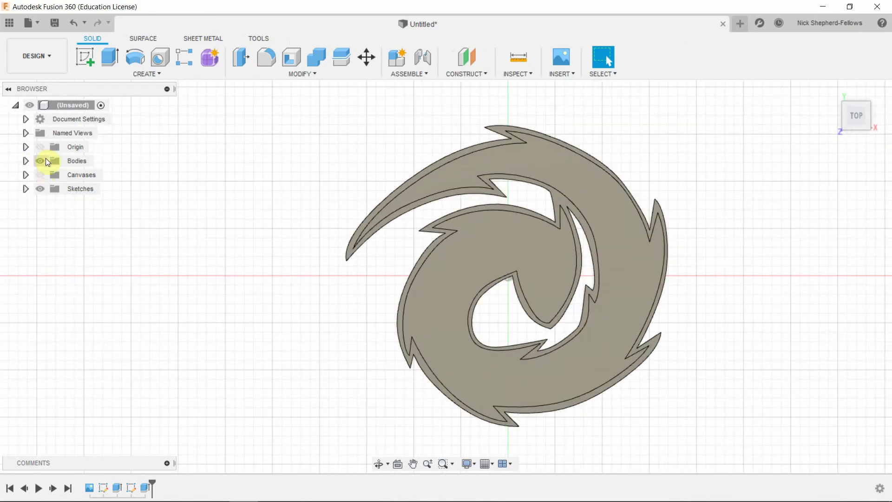
left_click(42, 176)
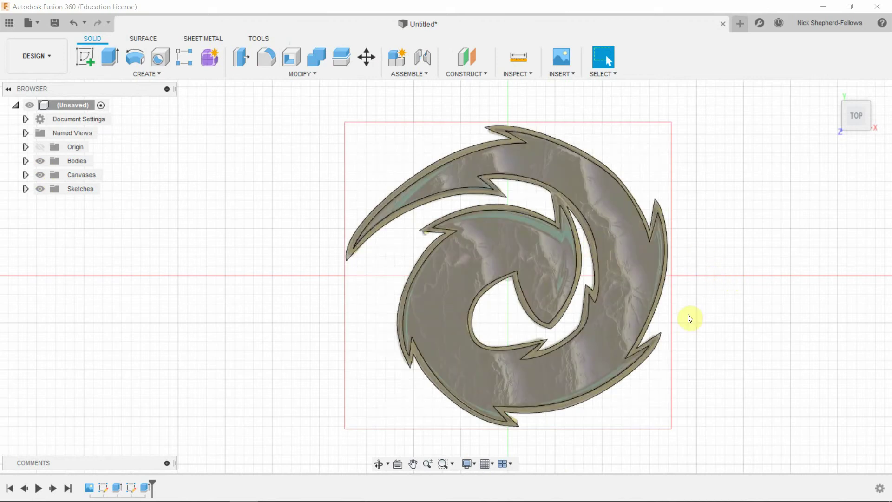
Step: Create a new sketch on the top face of the swirl's raised inner area
scroll(688, 316, "down", 1)
scroll(655, 391, "up", 1)
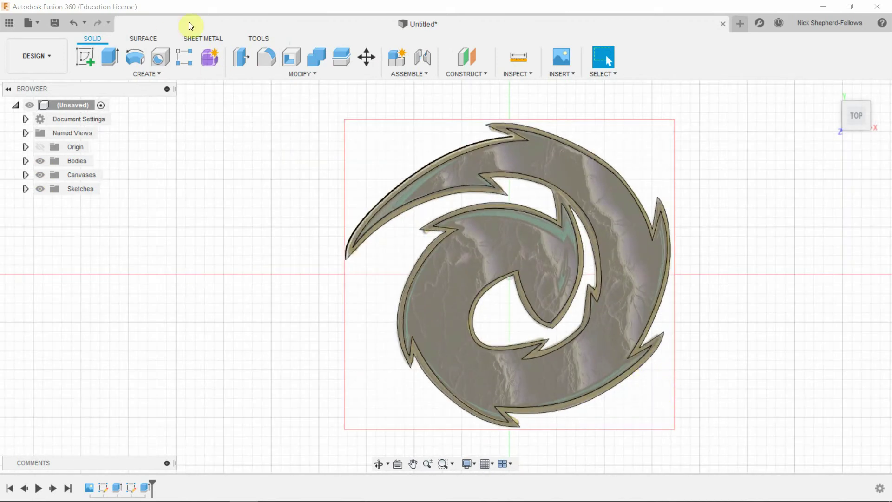
left_click(84, 55)
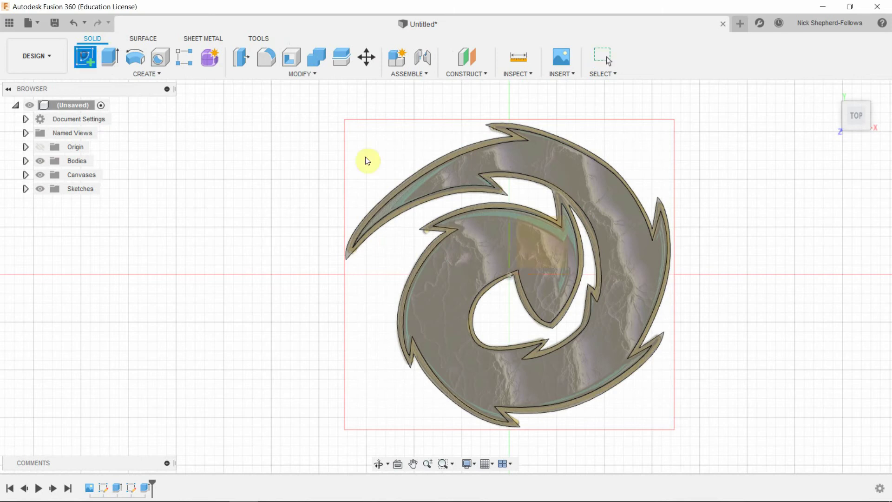
mouse_move(809, 281)
middle_mouse_down("shift")
mouse_move(809, 260)
mouse_move(639, 233)
mouse_move(529, 243)
middle_mouse_up("shift")
left_click(531, 241)
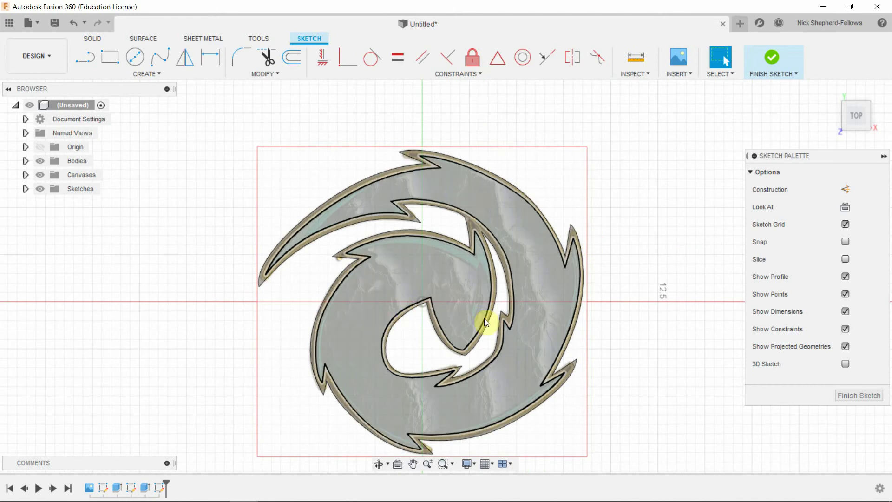
Step: Start a Fit Point Spline in the new sketch near the canvas's teal highlights around the central gap
scroll(484, 319, "up", 10)
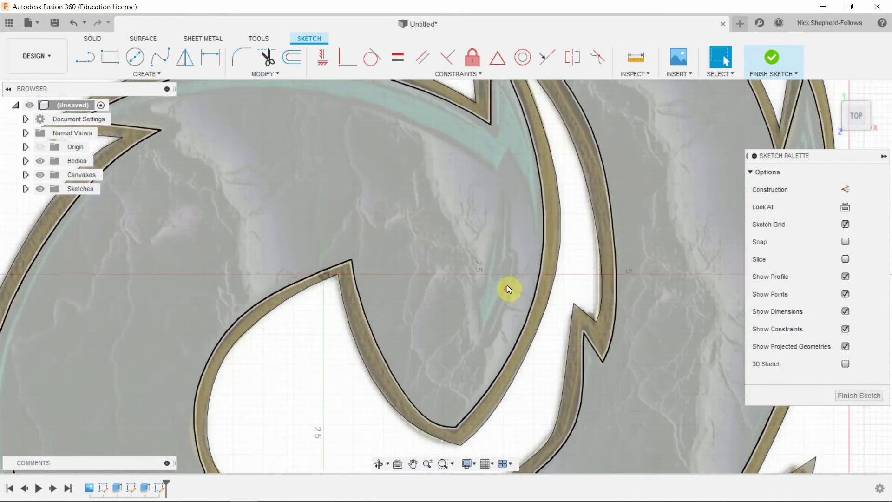
scroll(511, 290, "down", 4)
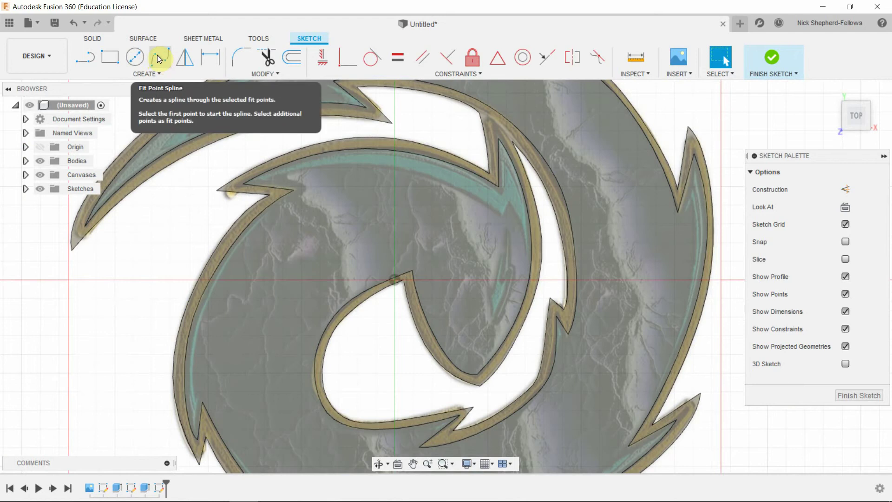
left_click(157, 58)
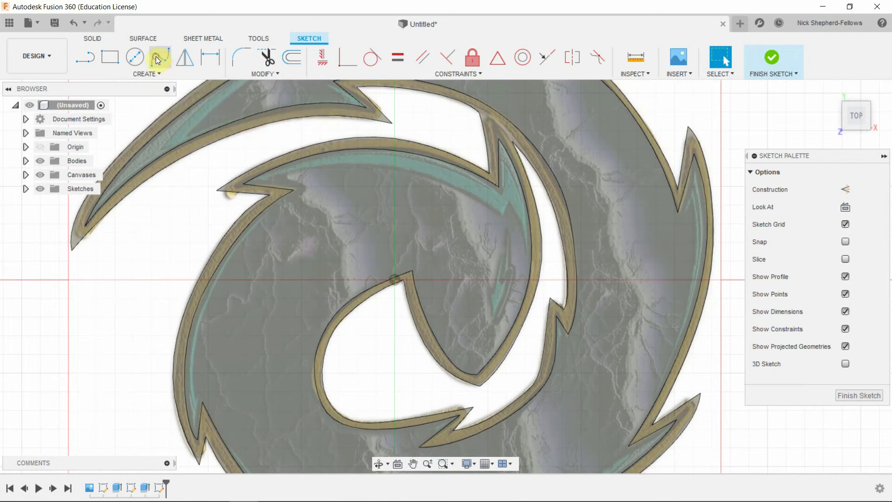
Step: Trace the upper left edge of the small teal sliver inside the inner crescent with a three-point spline
left_click(505, 232)
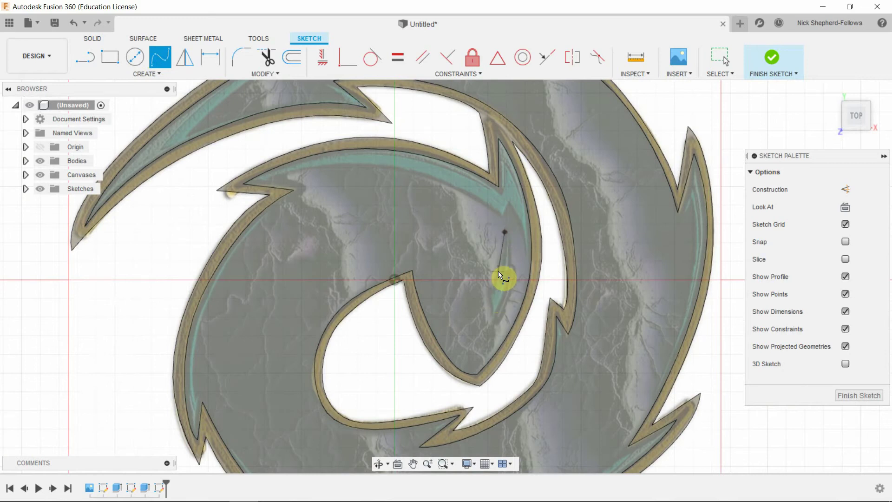
left_click(498, 271)
left_click(491, 296)
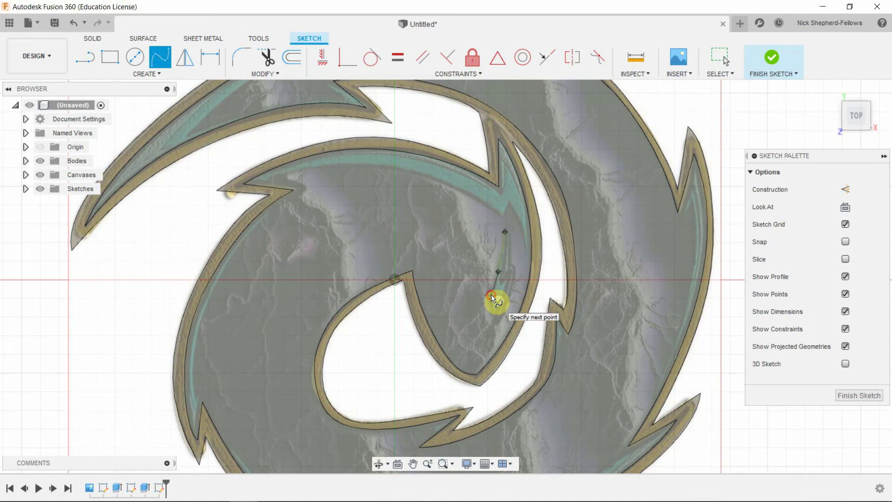
left_click(470, 285)
Step: Trace the teal sliver's small left barb and its lower left edge down to the bottom tip with two splines
scroll(482, 304, "down", 3)
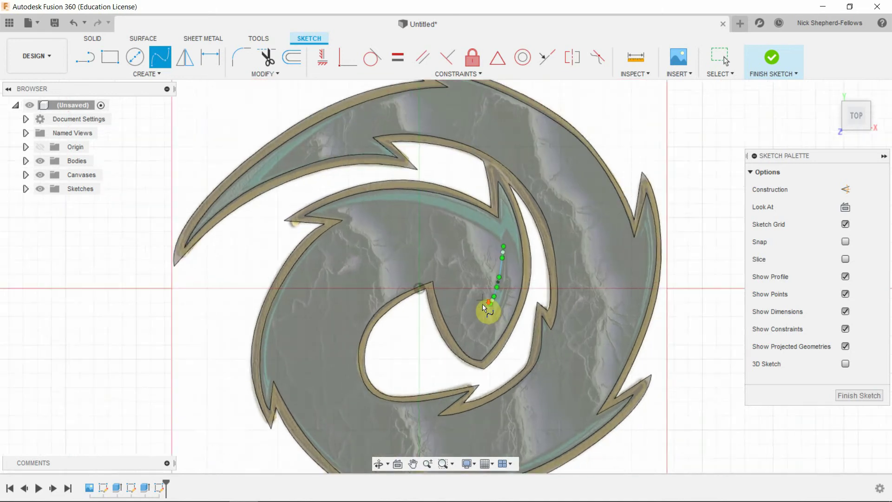
scroll(485, 288, "up", 6)
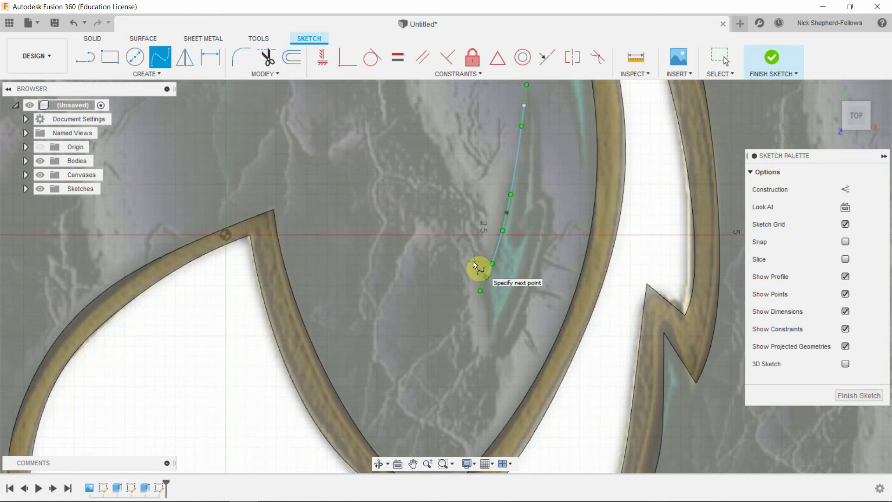
left_click(473, 262)
left_click(473, 292)
left_click(474, 265)
left_click(487, 300)
left_click(486, 344)
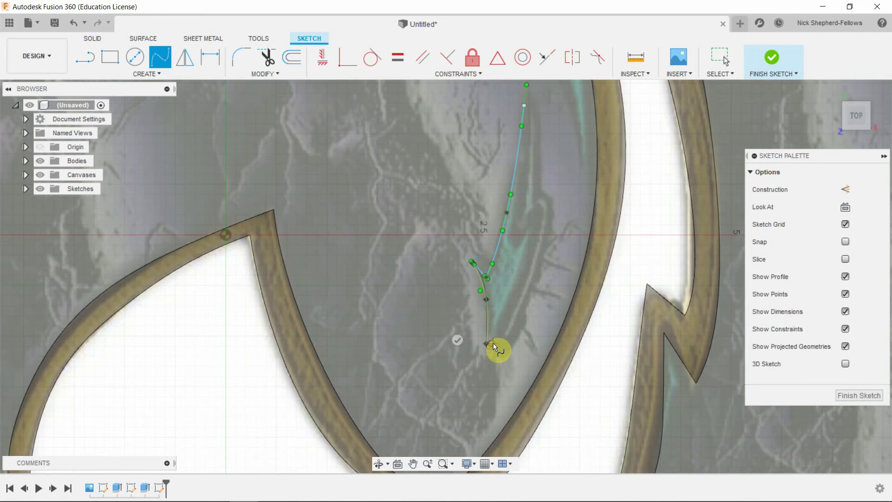
left_click(456, 340)
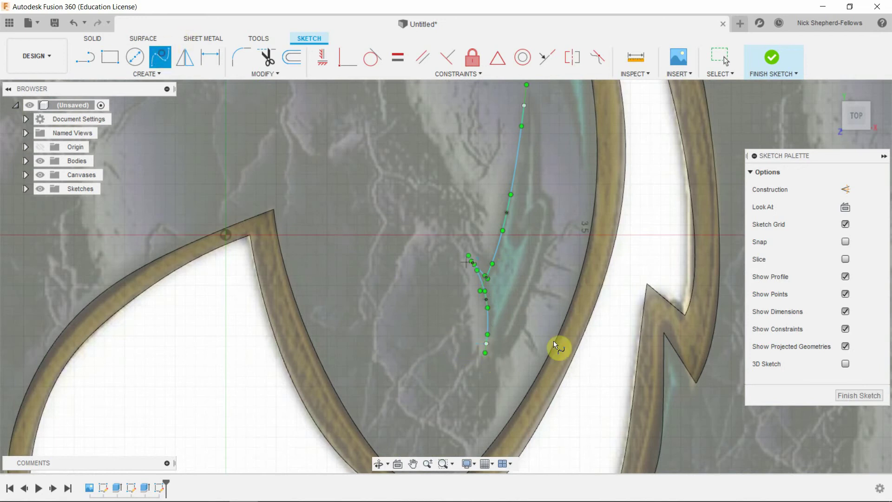
Step: Draw a spline from the sliver's bottom tip up along its right edge to the right barb
left_click(488, 342)
key("Escape")
left_click(166, 55)
left_click(486, 344)
left_click(528, 280)
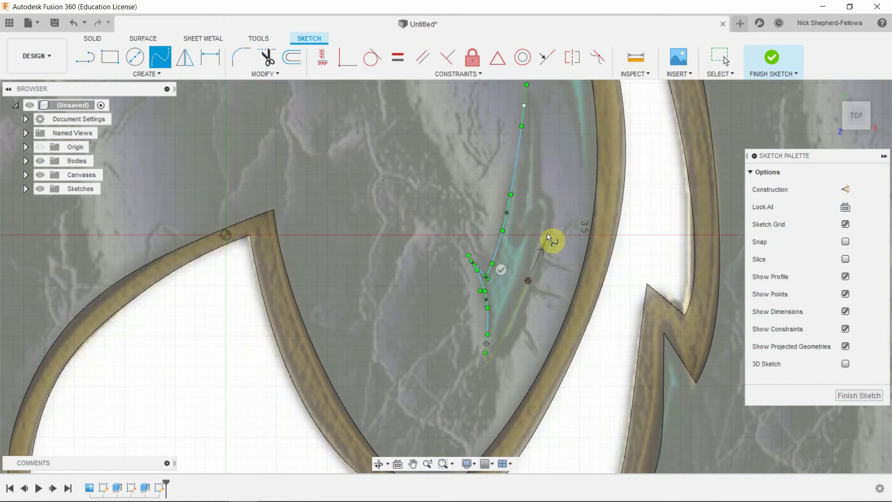
left_click(548, 196)
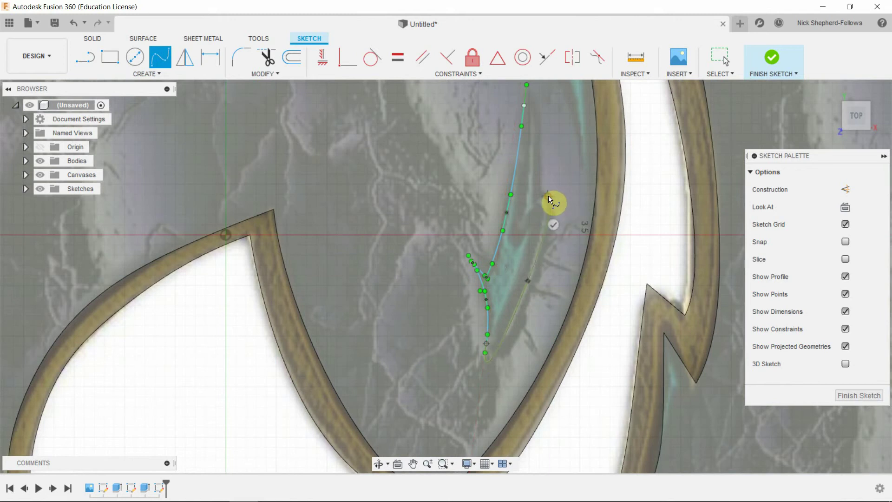
left_click(553, 225)
Step: Close the sliver outline with splines from the right barb into the inner notch and up to the top tip
left_click(517, 232)
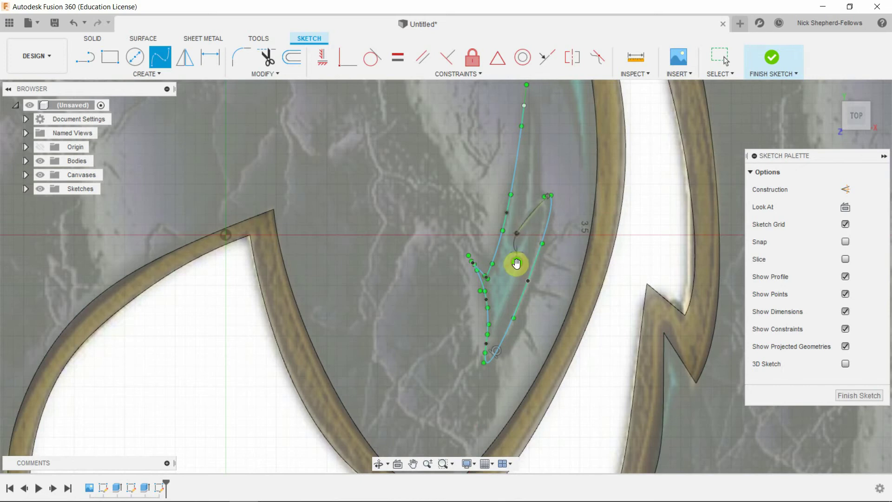
left_click(516, 262)
left_click(518, 234)
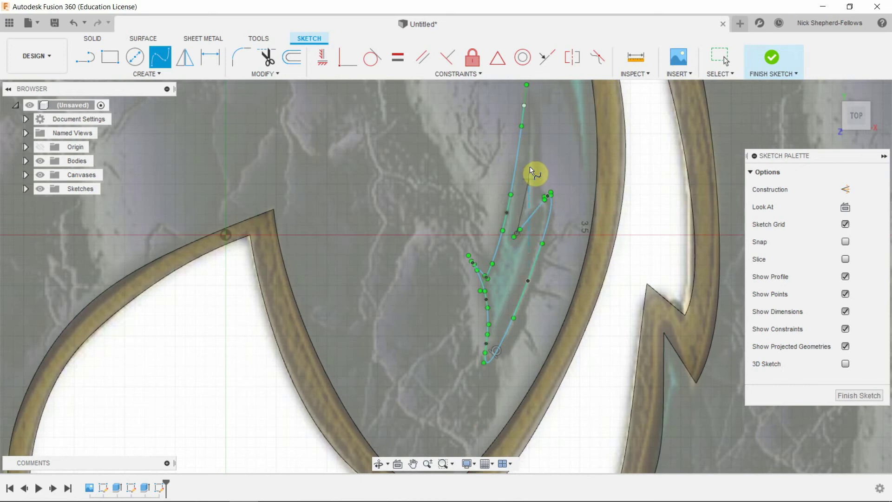
left_click(529, 163)
left_click(524, 105)
Step: Inspect the traced sliver outline and the teal band along the top of the inner crescent
scroll(625, 260, "down", 4)
scroll(595, 266, "down", 3)
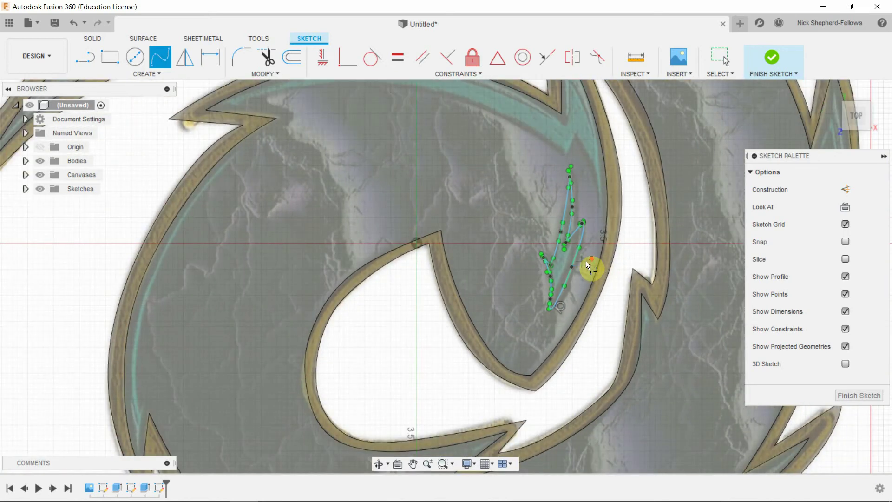
scroll(587, 260, "up", 3)
scroll(583, 302, "down", 1)
scroll(581, 315, "down", 2)
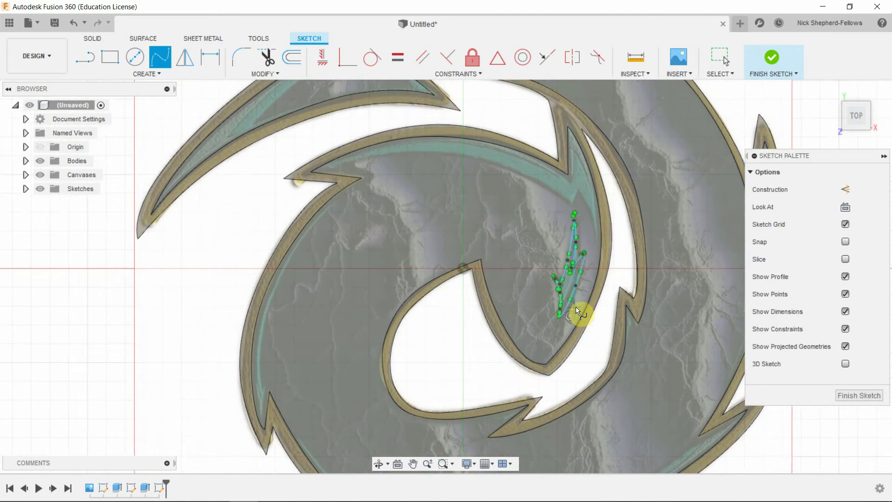
scroll(579, 260, "up", 1)
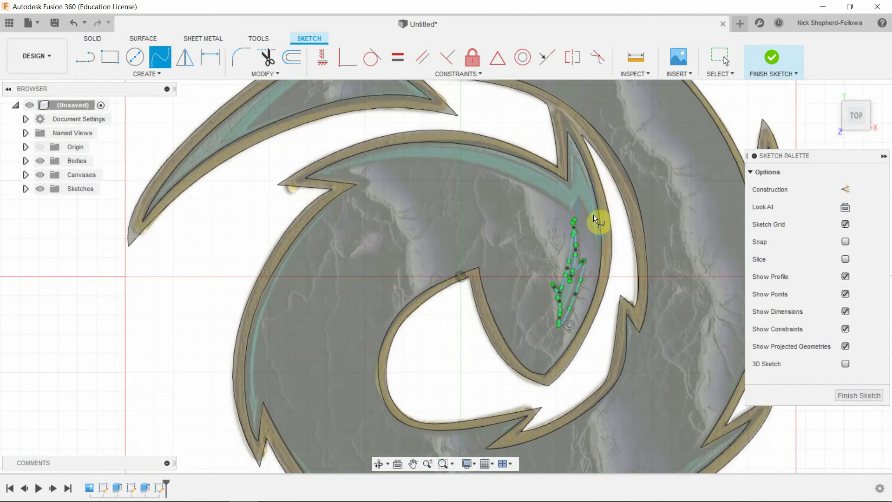
scroll(333, 182, "down", 1)
scroll(325, 175, "up", 3)
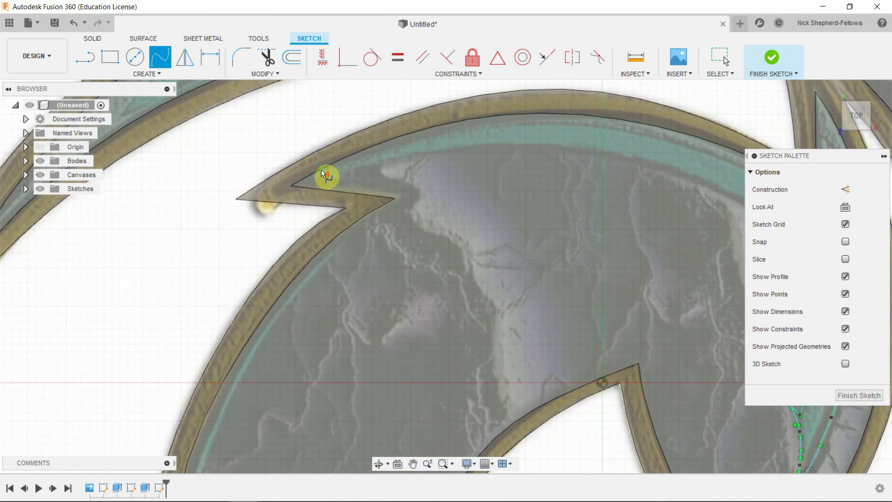
scroll(458, 219, "down", 4)
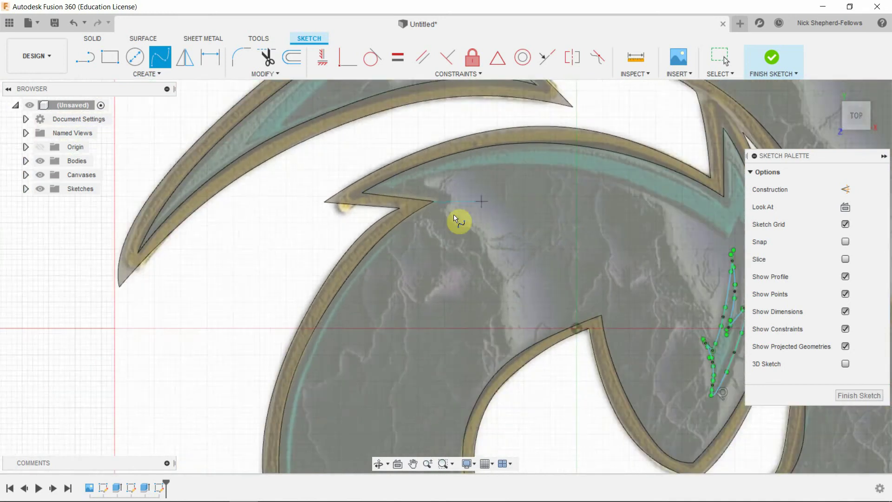
scroll(479, 145, "up", 2)
scroll(398, 205, "down", 2)
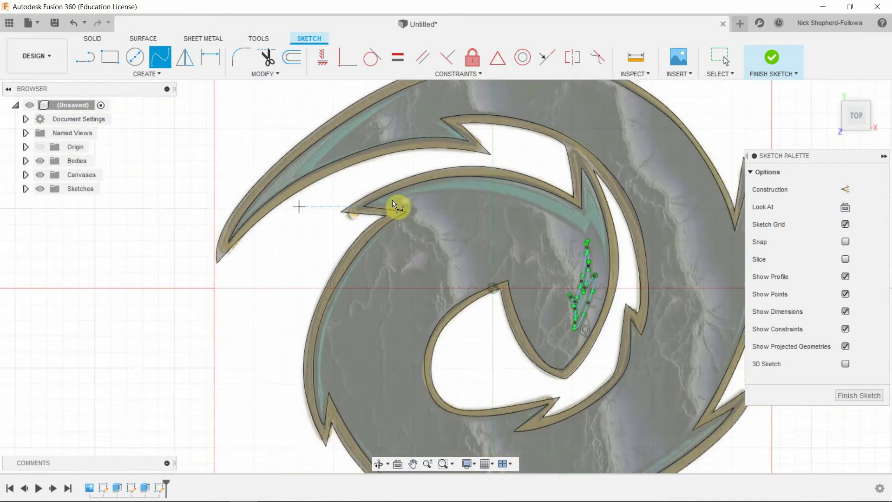
scroll(564, 225, "up", 2)
scroll(350, 192, "down", 1)
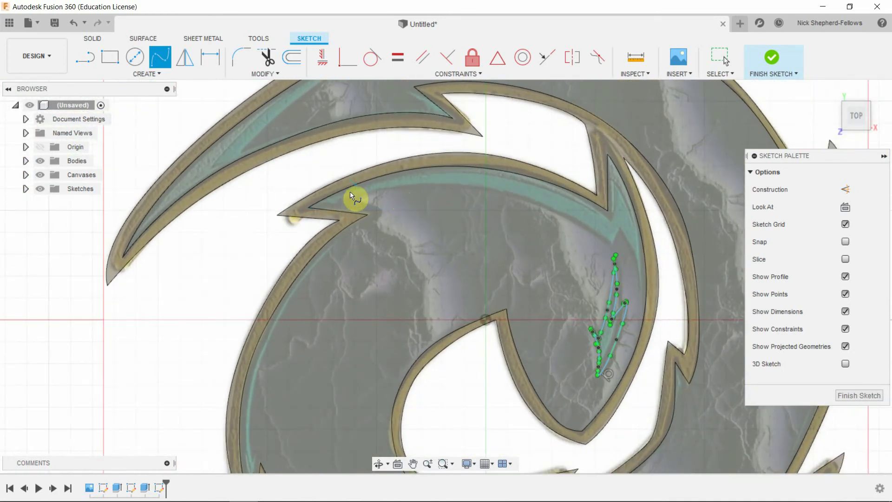
Step: Trace the lower edge of the inner crescent's upper teal band with a four-point spline starting at its left tip
left_click(308, 207)
left_click(383, 189)
left_click(495, 190)
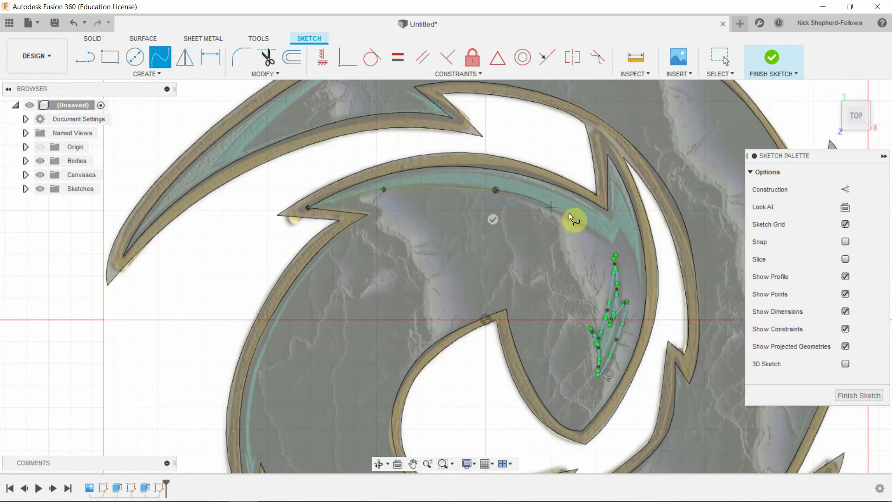
left_click(610, 246)
left_click(597, 267)
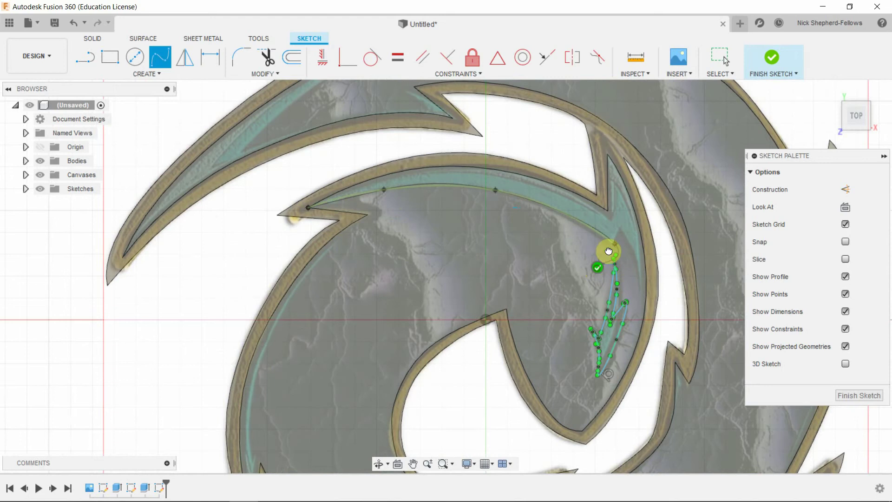
Step: Trace the band's right end with a short spline up to its notch and another curving down to the crescent's right border
left_click(614, 244)
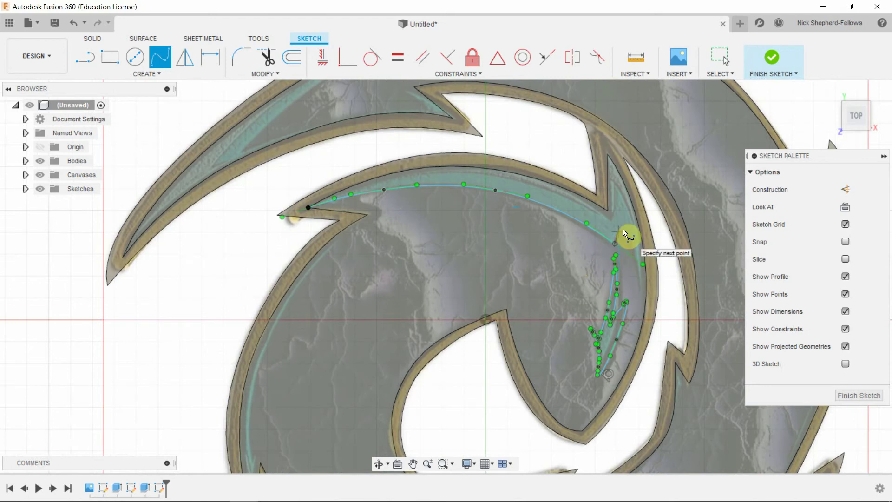
left_click(619, 230)
left_click(642, 239)
left_click(643, 264)
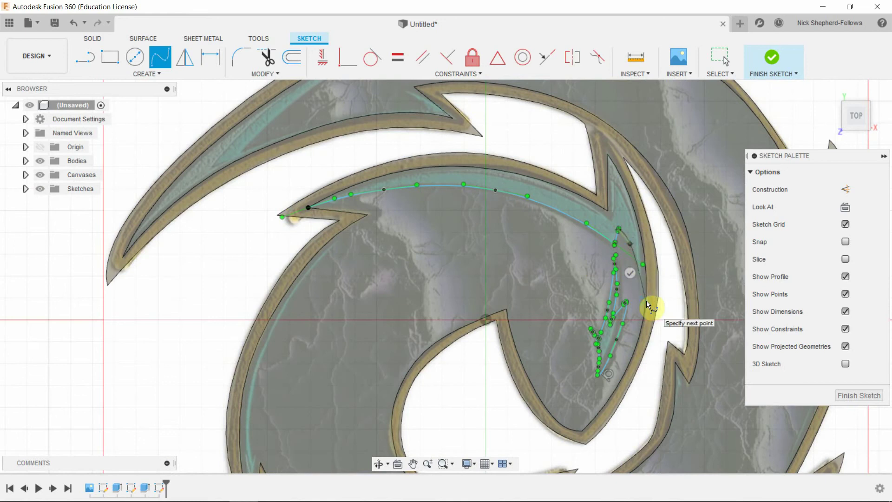
left_click(618, 308)
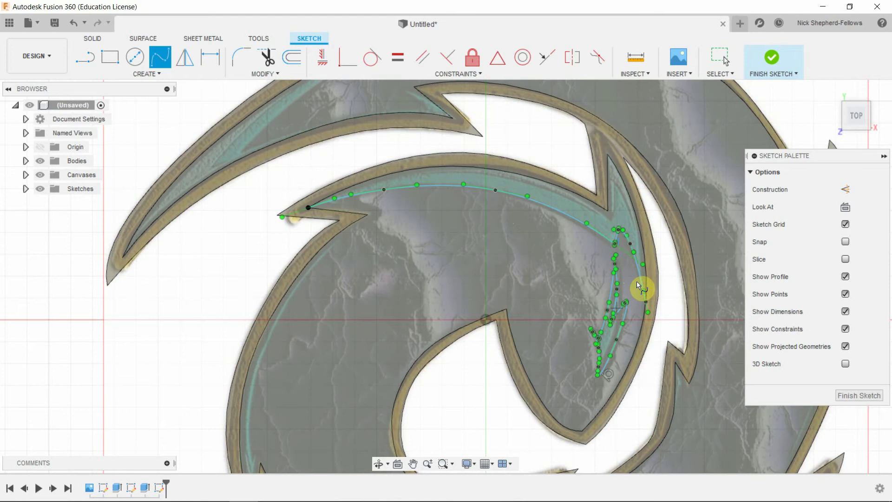
Step: Examine the traced upper band and the remaining teal bands around the emblem
scroll(460, 186, "down", 5)
scroll(478, 180, "up", 5)
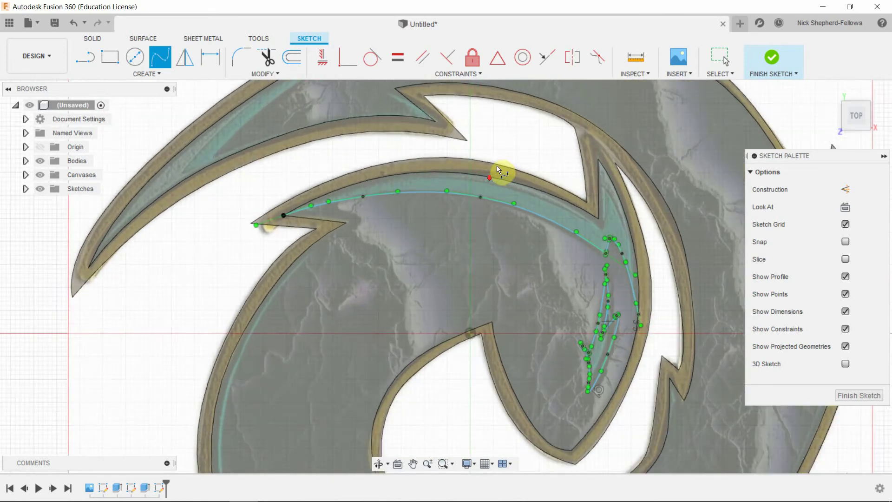
scroll(497, 166, "up", 2)
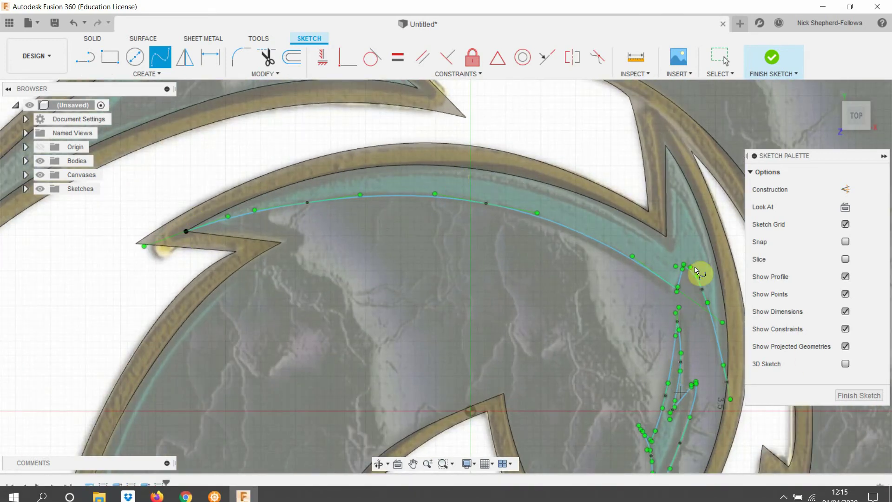
scroll(695, 266, "down", 2)
scroll(460, 238, "down", 5)
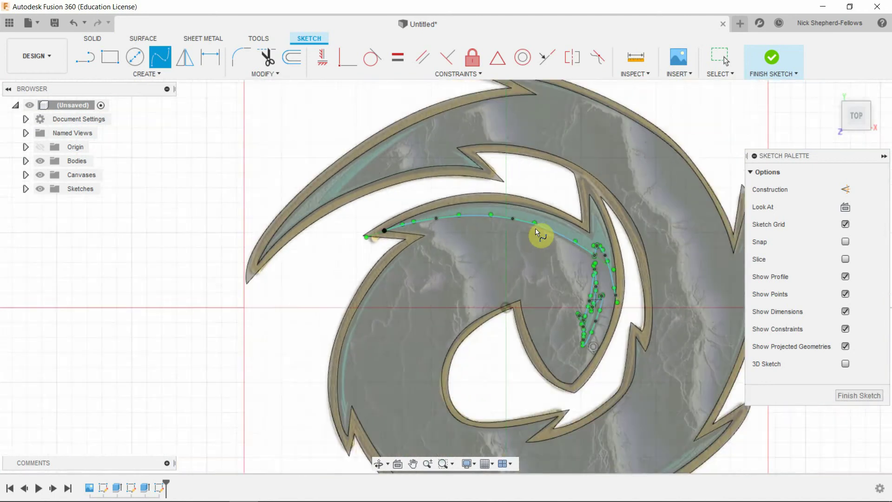
scroll(451, 379, "up", 4)
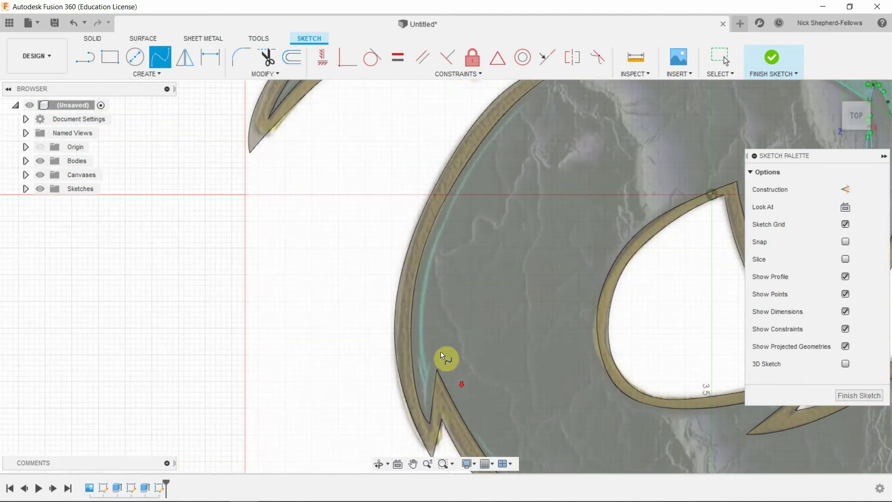
scroll(395, 269, "down", 4)
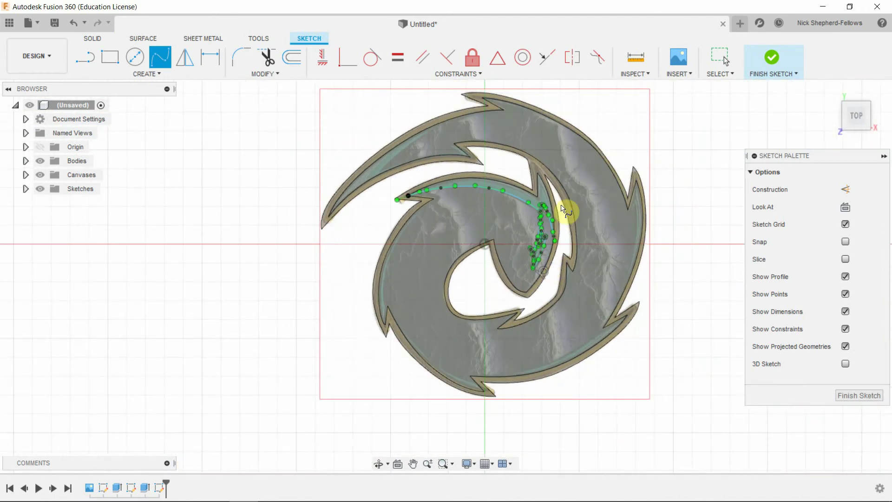
scroll(630, 225, "up", 3)
scroll(641, 221, "up", 1)
scroll(617, 219, "down", 3)
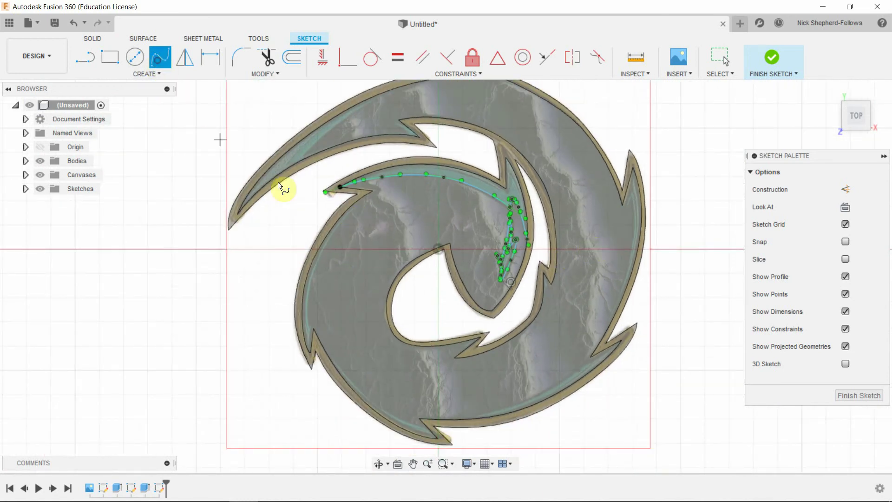
Step: Trace the inner edge of the left teal band with a five-point spline from the upper notch corner to the lower left notch
left_click(372, 192)
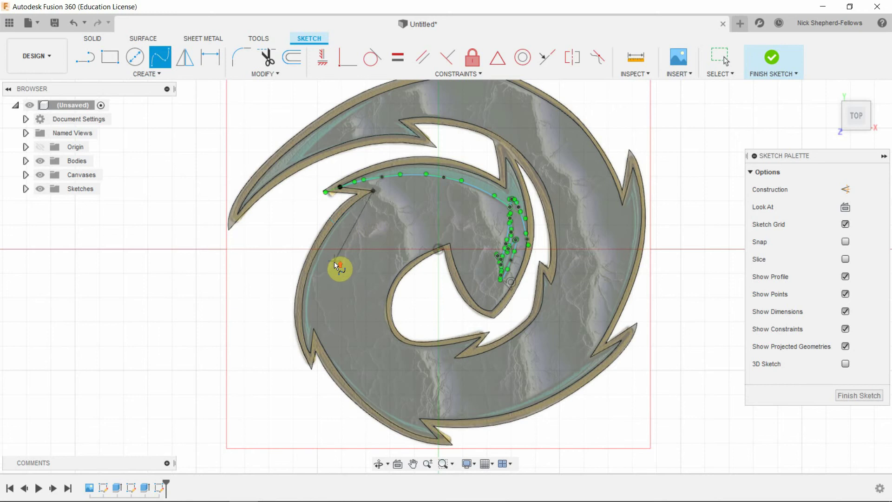
scroll(335, 265, "down", 2)
scroll(312, 273, "up", 5)
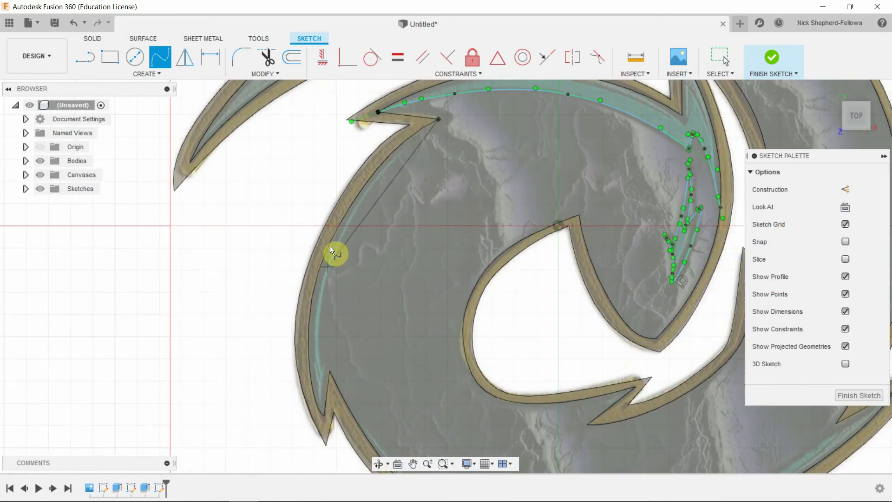
left_click(390, 165)
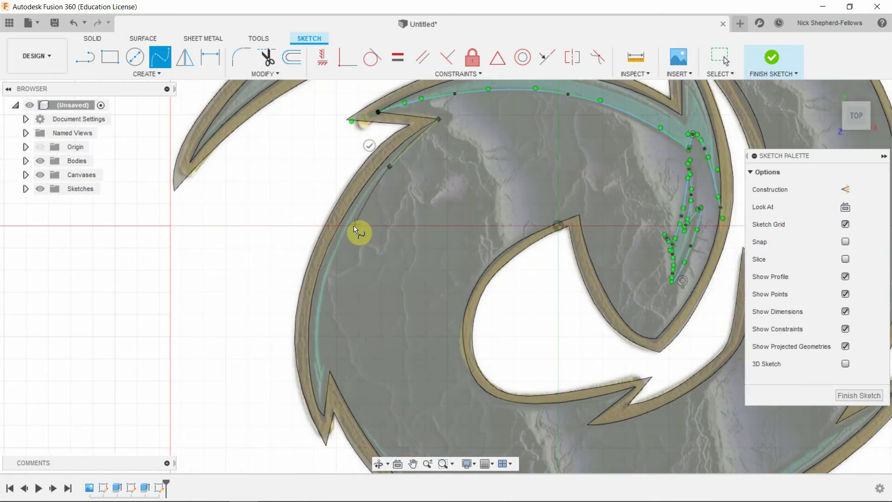
left_click(349, 227)
left_click(329, 288)
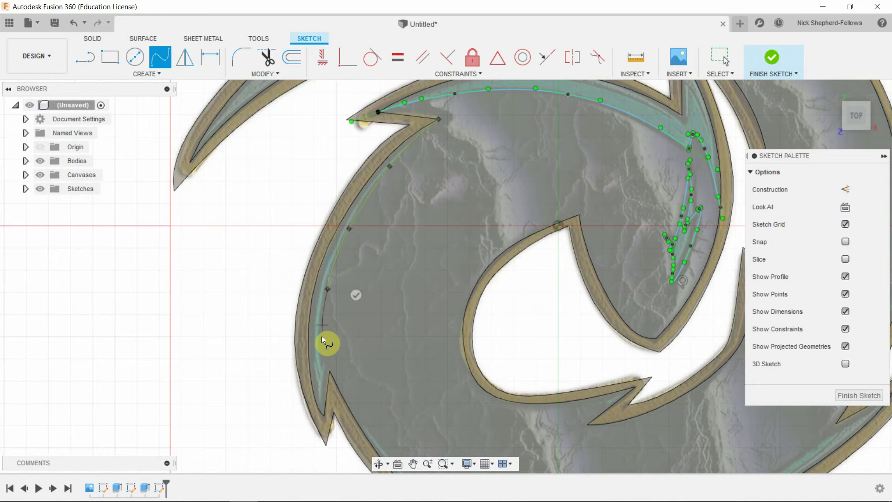
left_click(330, 369)
left_click(357, 366)
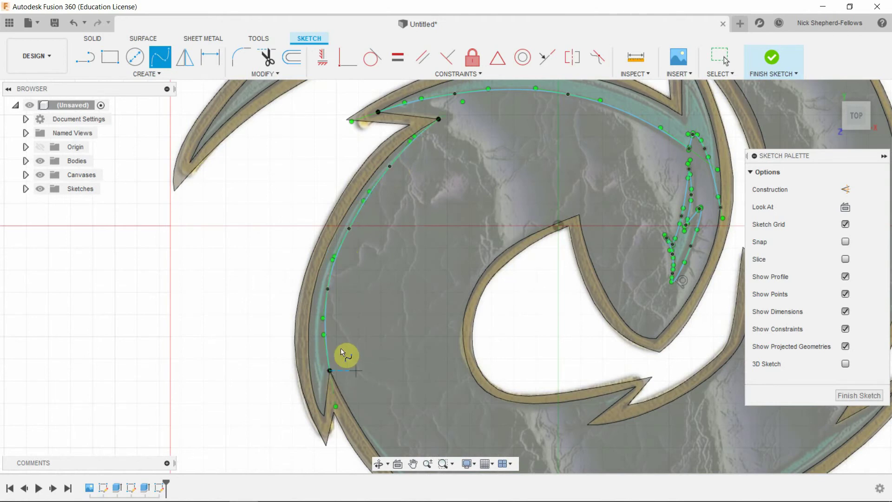
Step: Trace the inner edge of the lower left teal band with a four-point spline from the left notch to the bottom notch
scroll(281, 237, "down", 8)
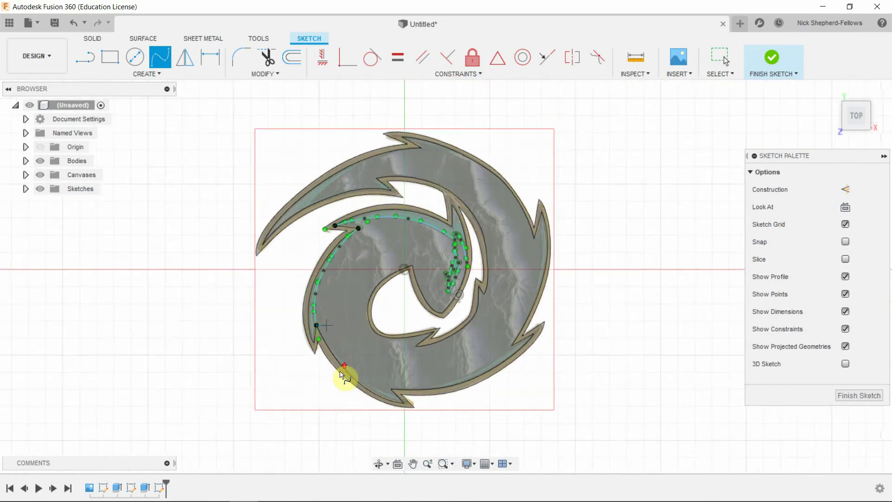
scroll(344, 372, "up", 3)
scroll(333, 354, "up", 2)
left_click(284, 261)
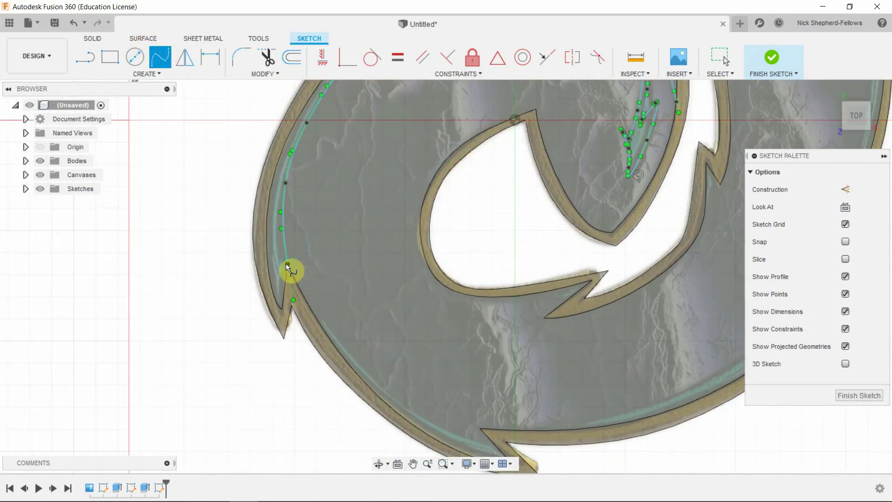
left_click(342, 339)
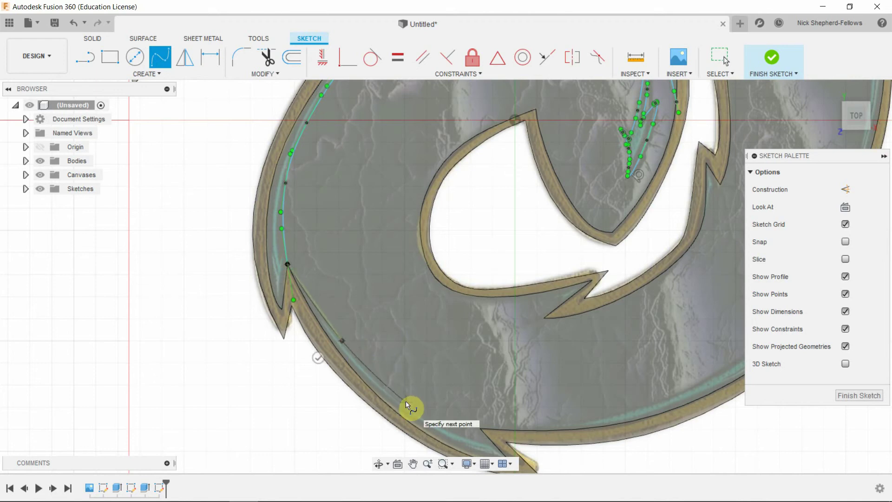
left_click(408, 401)
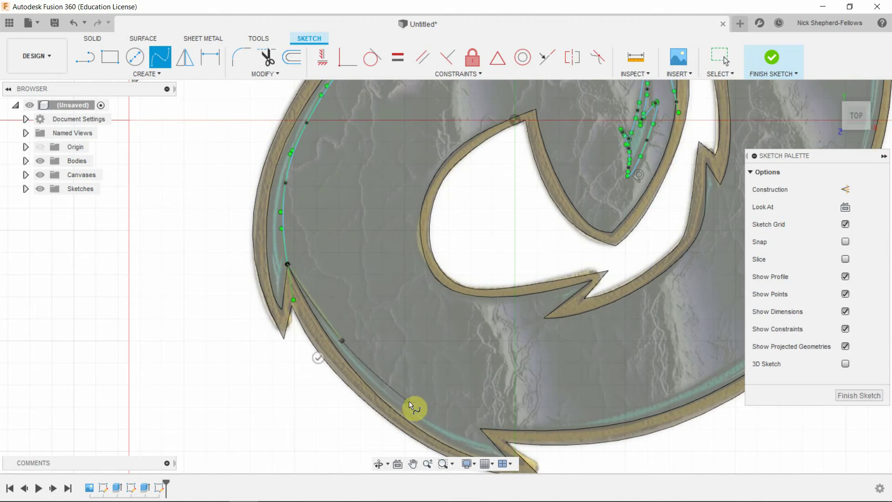
left_click(481, 428)
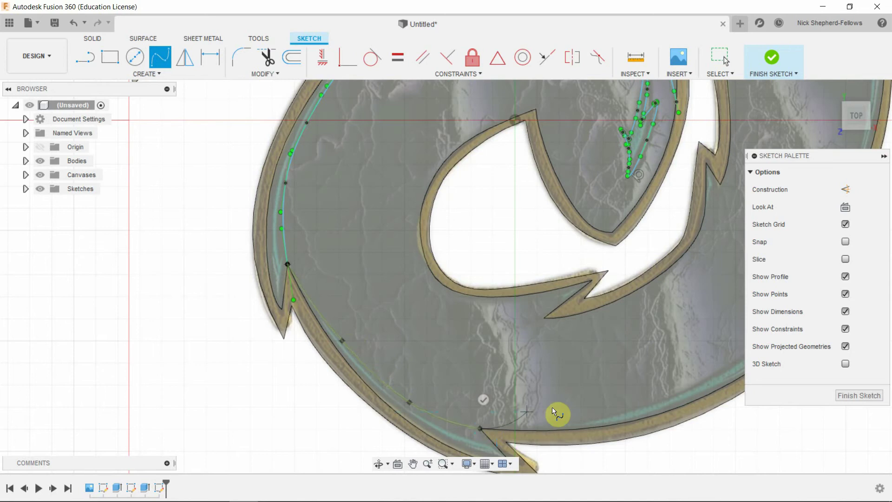
Step: Try to extend the same spline past the bottom notch along the bottom and right bands, and undo the added points
left_click(629, 412)
scroll(629, 412, "down", 5)
scroll(711, 391, "up", 3)
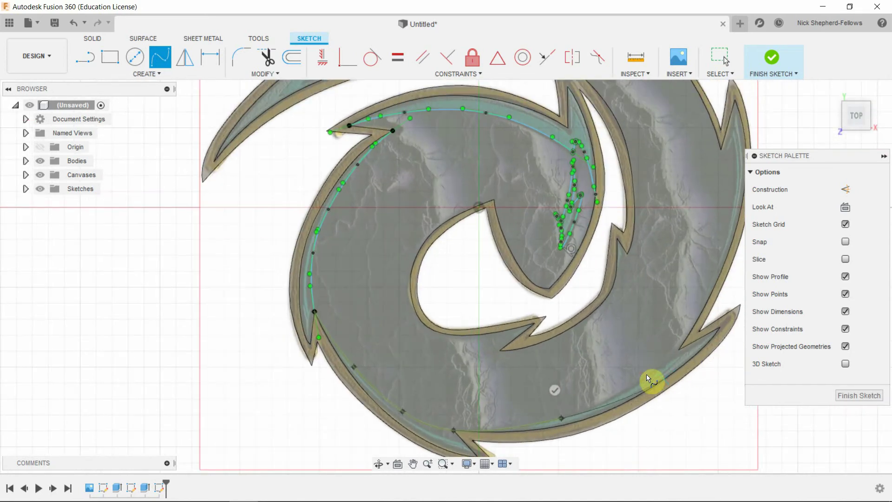
left_click(643, 378)
left_click(679, 347)
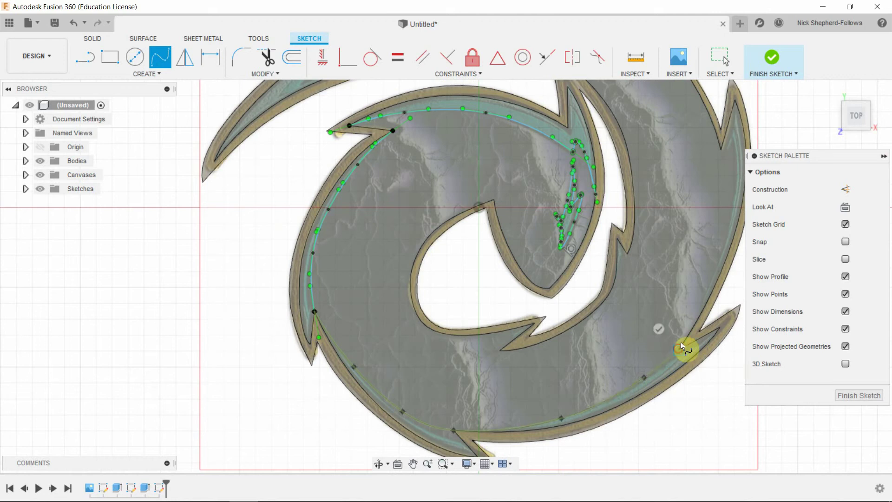
left_click(712, 271)
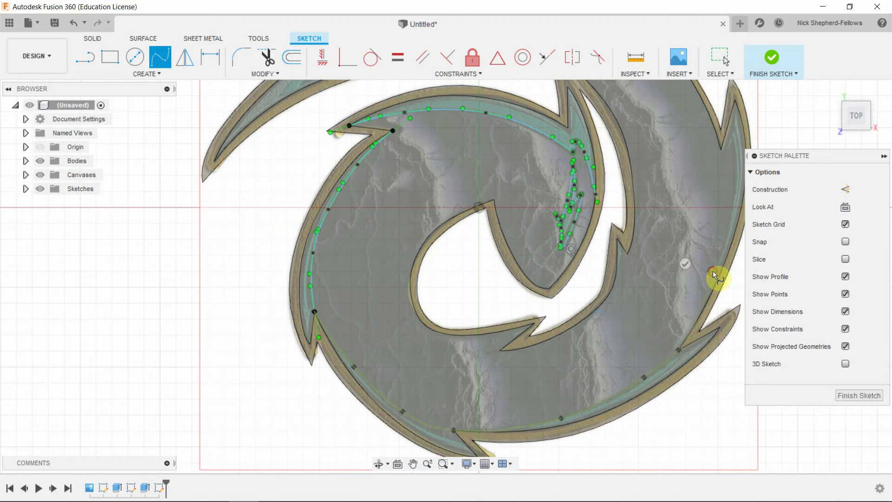
left_click(726, 180)
scroll(683, 367, "down", 3)
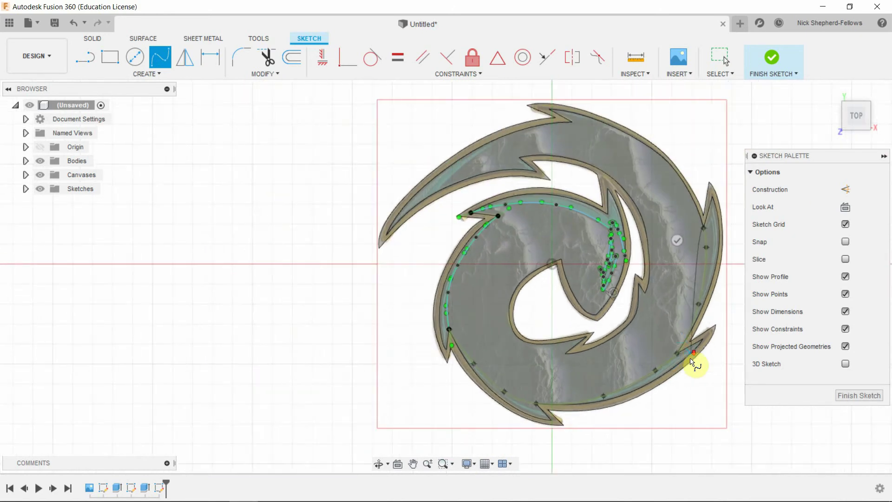
scroll(694, 363, "up", 5)
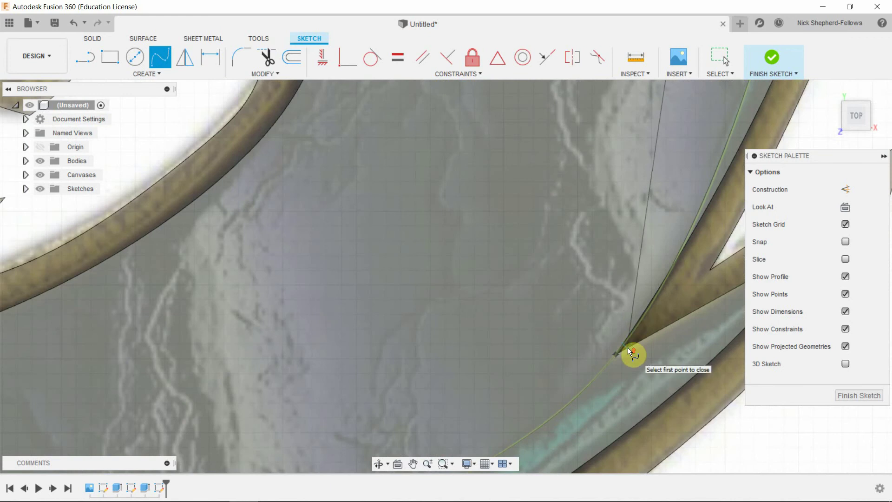
scroll(628, 347, "down", 5)
scroll(639, 337, "up", 2)
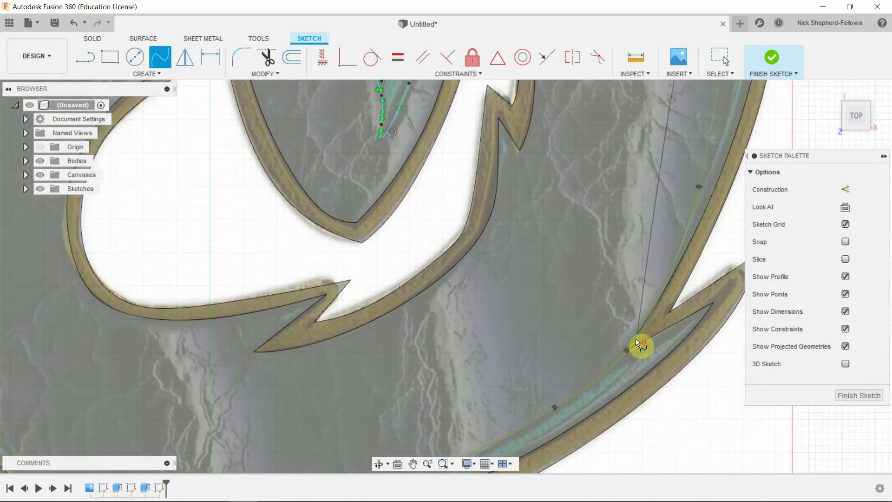
scroll(638, 344, "down", 3)
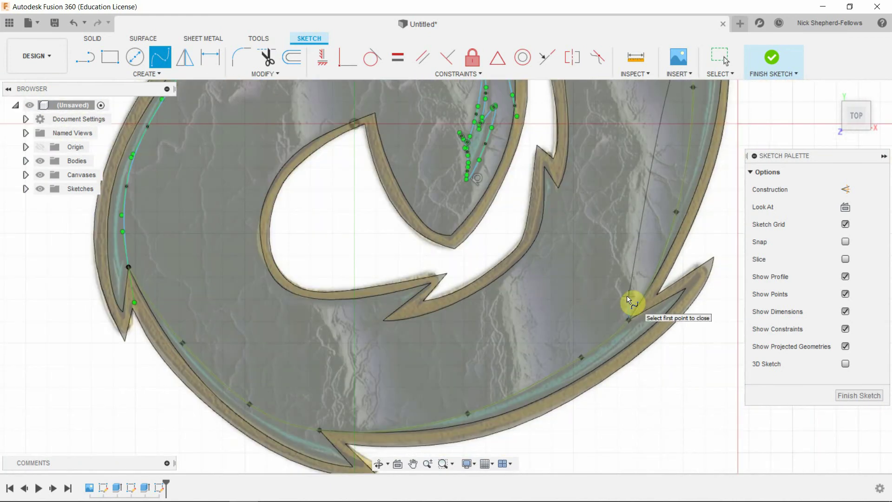
left_click(625, 297)
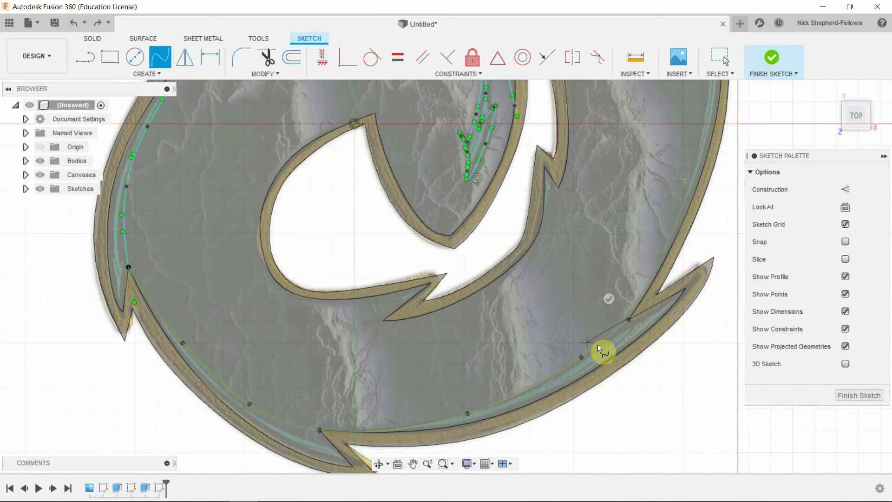
key("ctrl+z")
key("ctrl+z")
key("ctrl+z")
Step: End that spline at the bottom notch and trace the bottom band's inner edge with a four-point spline to the lower right notch
double_click(325, 428)
left_click(322, 428)
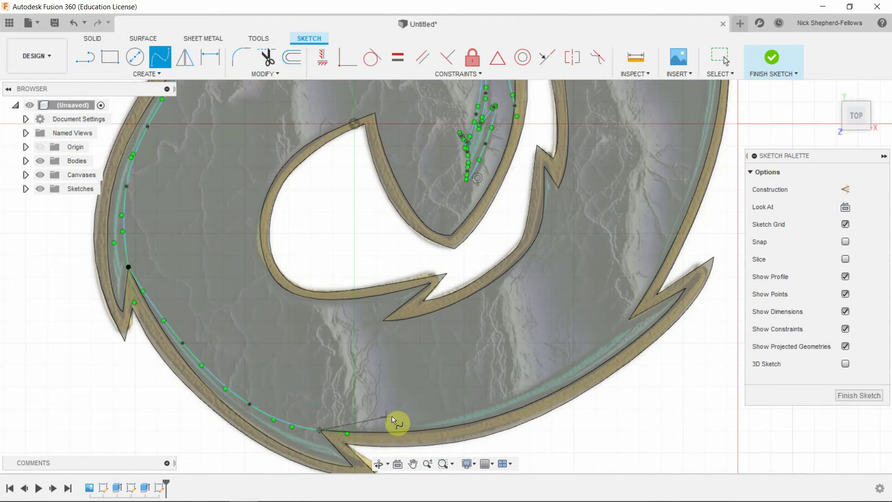
left_click(418, 423)
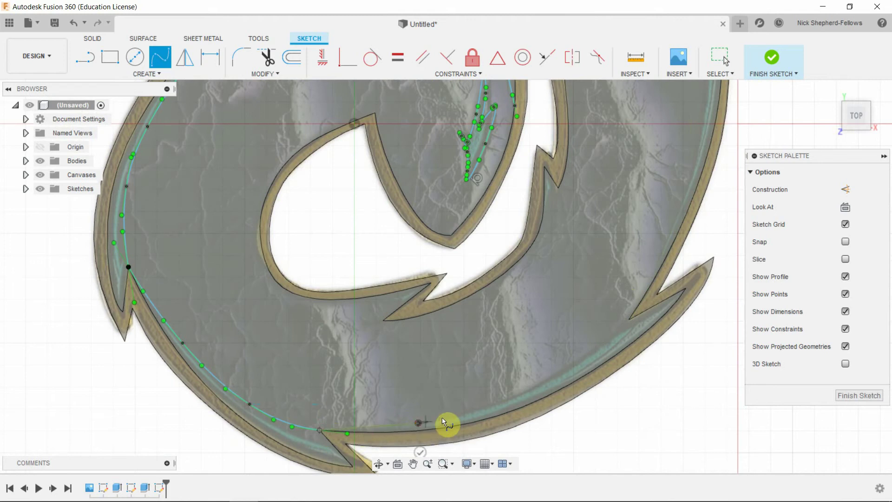
left_click(522, 390)
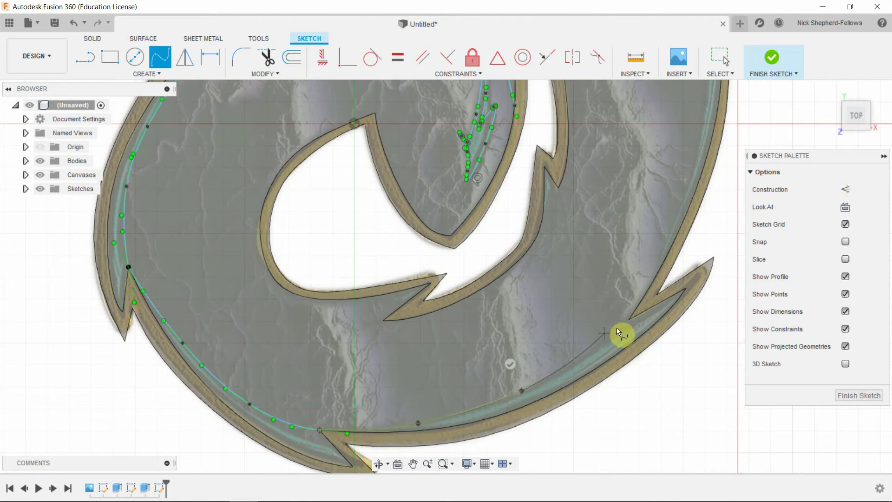
left_click(630, 319)
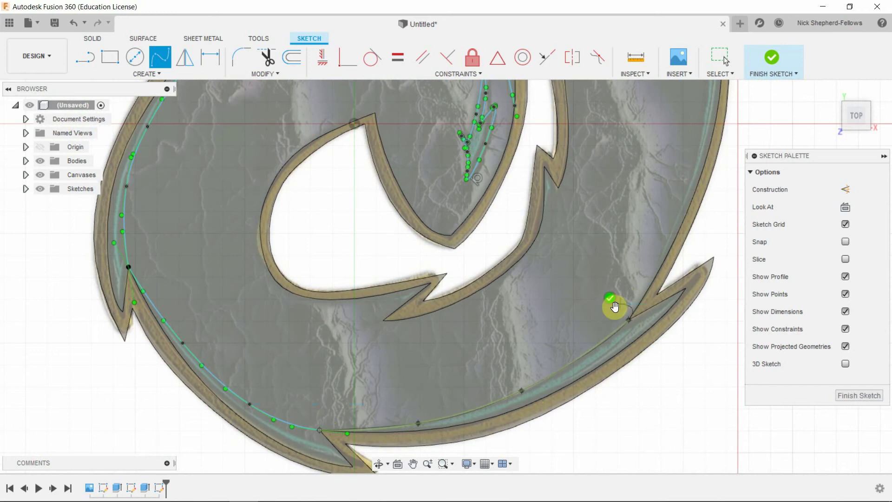
Step: Trace the inner edge of the right teal band with a four-point spline from the lower right notch up to the upper right notch
scroll(618, 362, "down", 3)
scroll(652, 283, "up", 4)
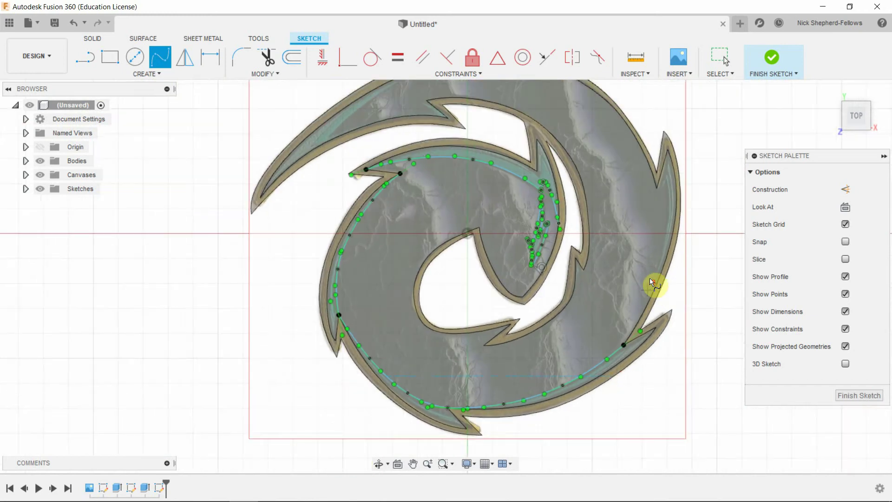
left_click(614, 369)
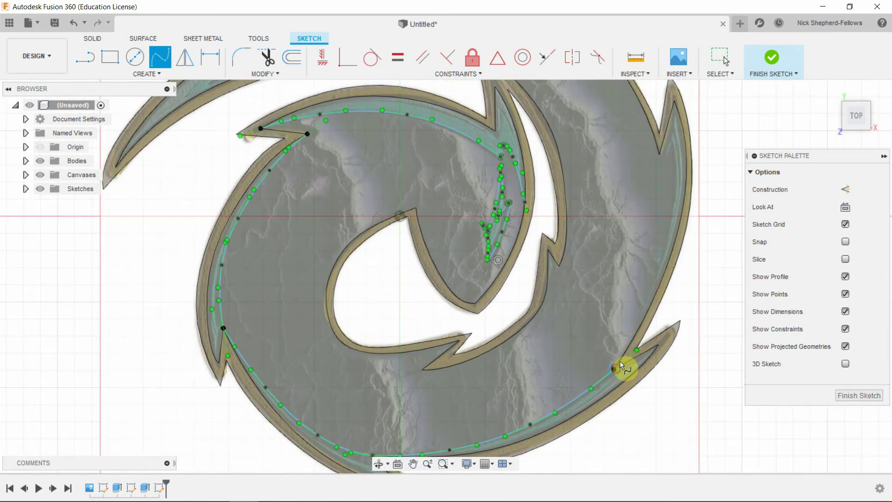
left_click(637, 310)
left_click(659, 236)
left_click(662, 153)
left_click(632, 158)
Step: Trace the lower edge of the top teal band with a four-point spline from the outer border to the top notch corner
scroll(676, 297, "down", 5)
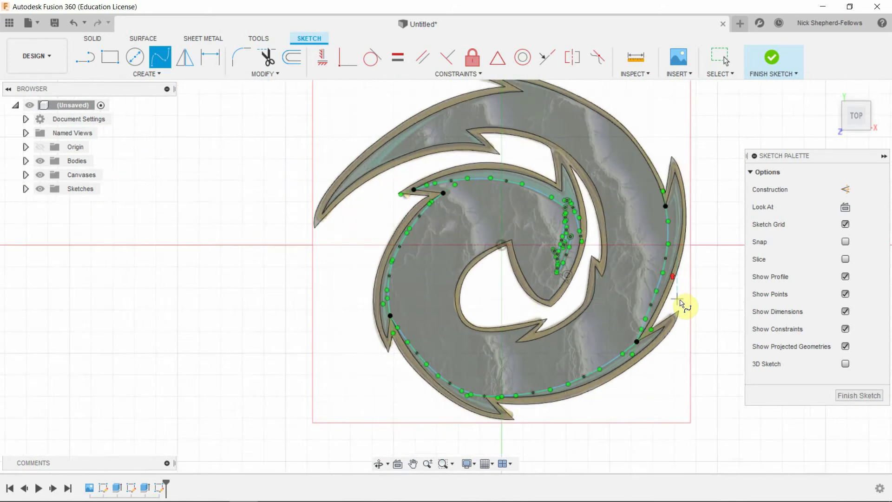
scroll(670, 182, "up", 7)
scroll(701, 301, "down", 3)
scroll(700, 302, "down", 2)
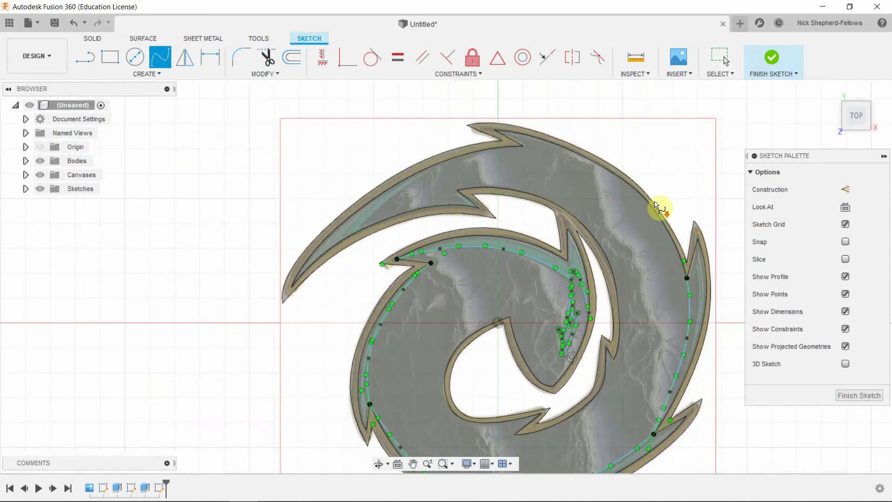
scroll(656, 205, "up", 3)
left_click(698, 303)
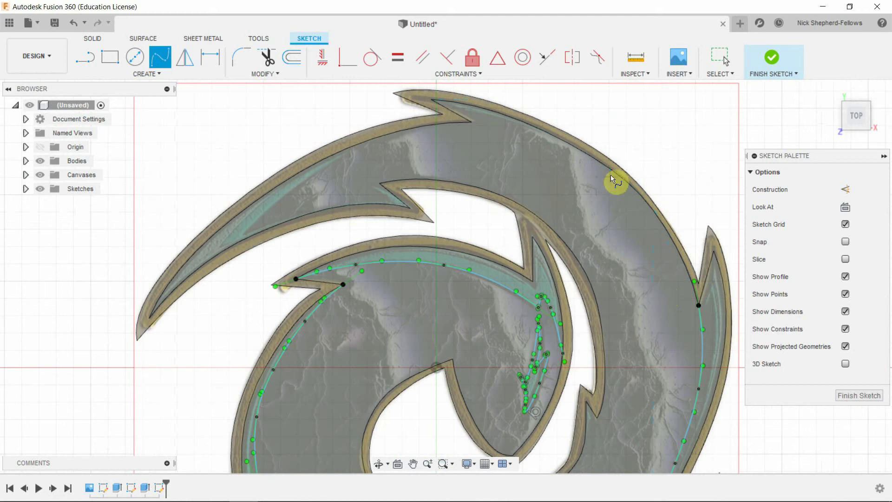
left_click(586, 152)
left_click(530, 125)
left_click(500, 123)
left_click(469, 122)
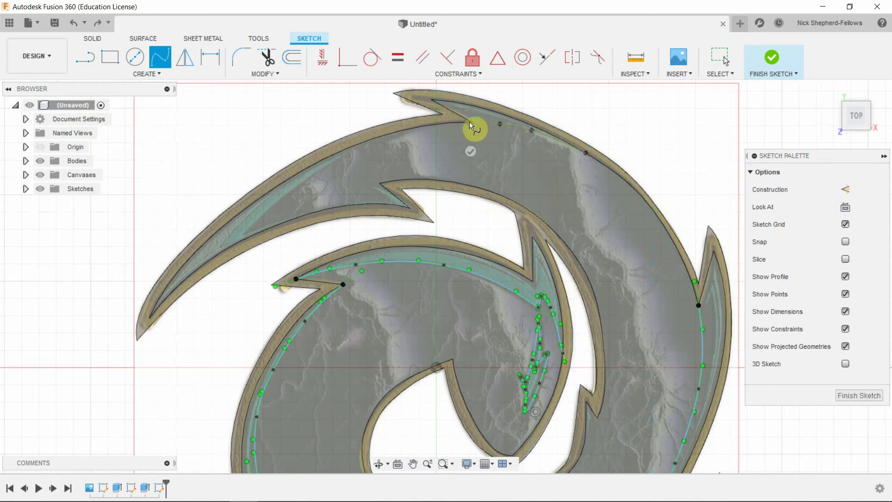
left_click(470, 150)
Step: Trace the upper left tail's teal area with a four-point spline from its upper border and a three-point spline back to its lower border
left_click(361, 141)
left_click(299, 185)
left_click(268, 211)
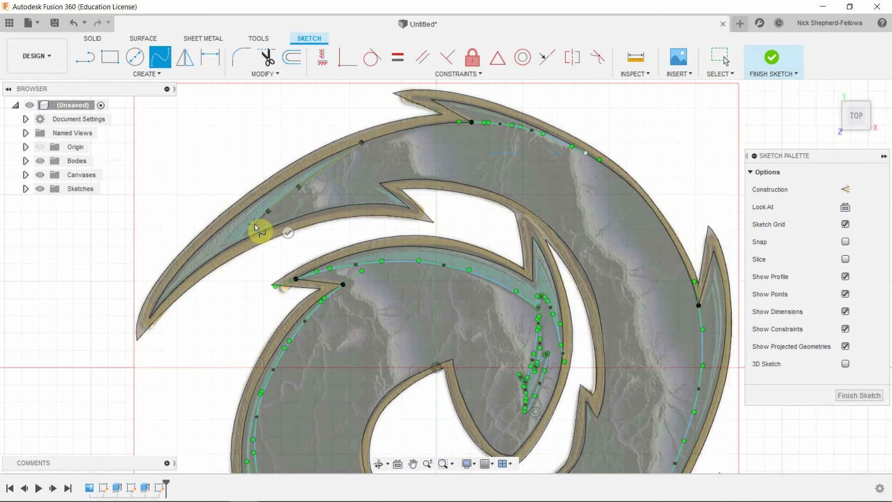
left_click(255, 224)
key("Return")
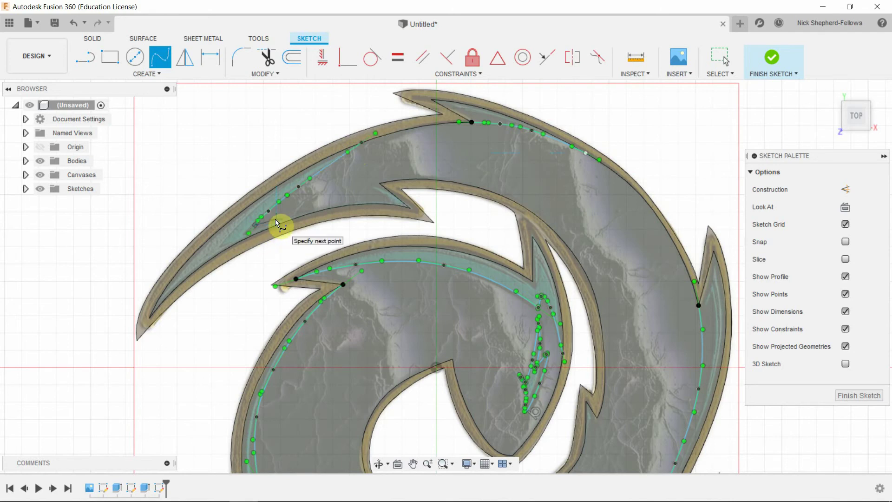
left_click(275, 219)
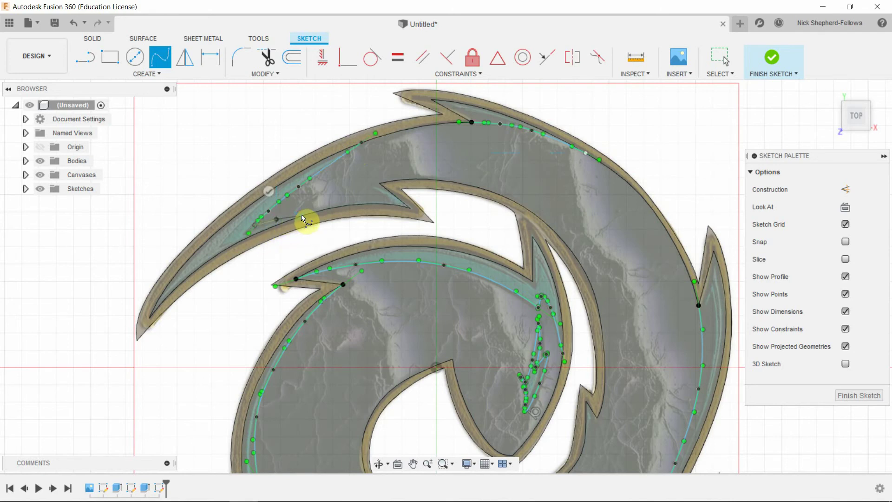
double_click(304, 214)
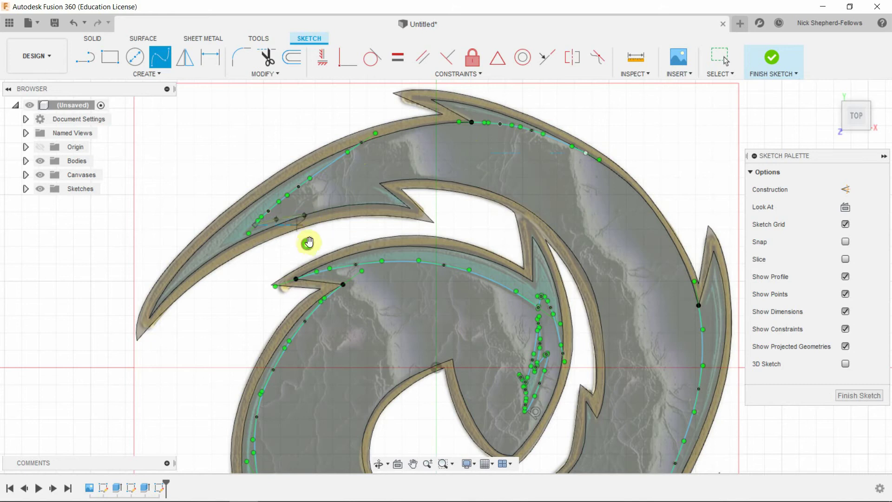
Step: Trace the small teal area at the tail's inner notch with a short spline from the notch corner and another to the lower border
scroll(418, 216, "down", 4)
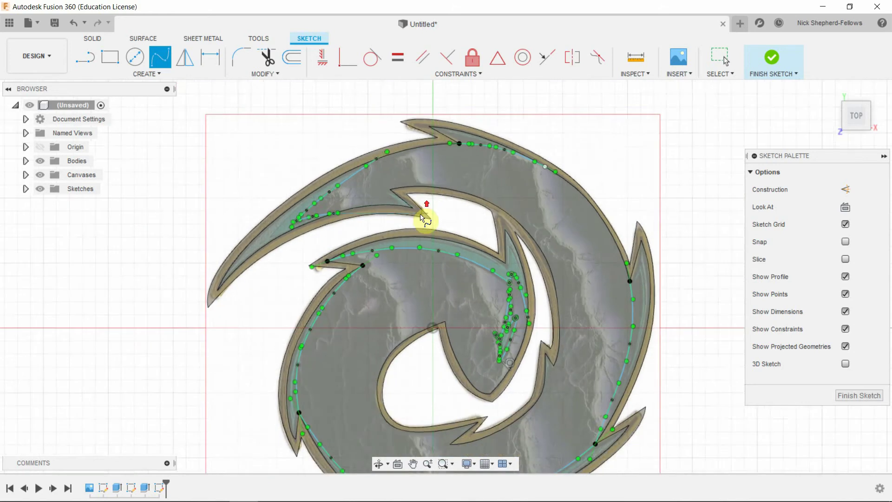
scroll(399, 213, "up", 5)
scroll(371, 186, "up", 2)
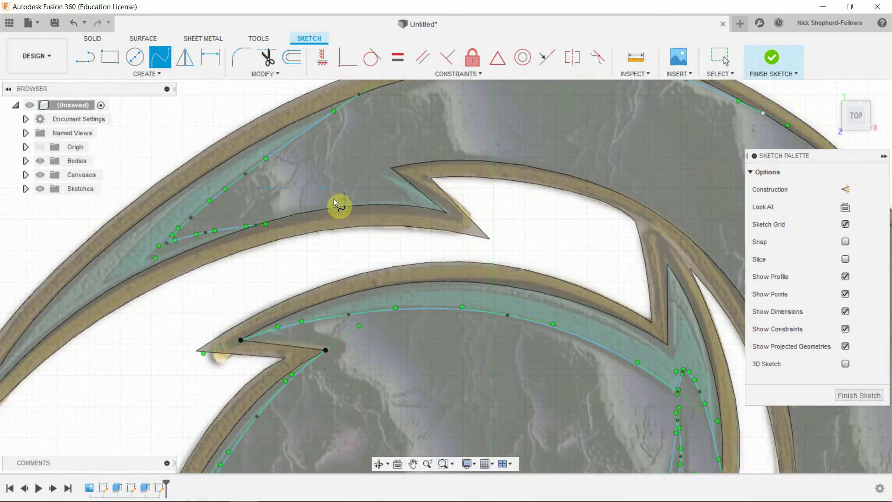
left_click(400, 189)
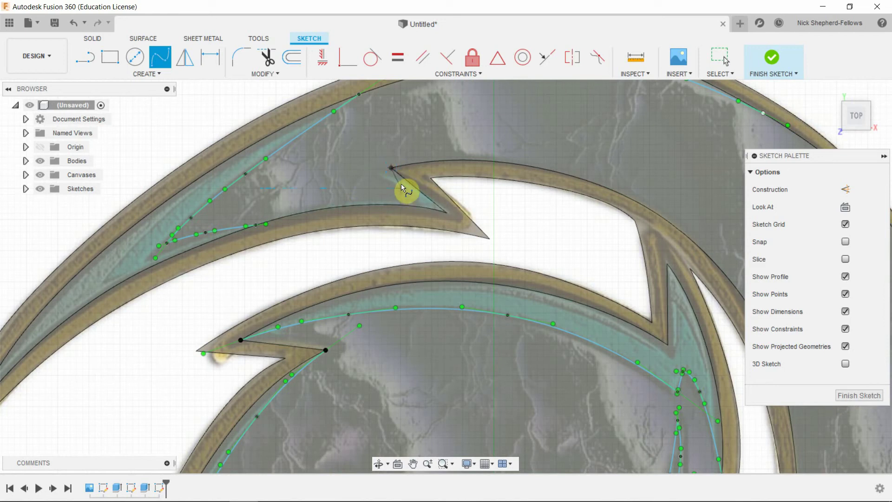
left_click(404, 184)
left_click(425, 174)
left_click(380, 191)
left_click(349, 206)
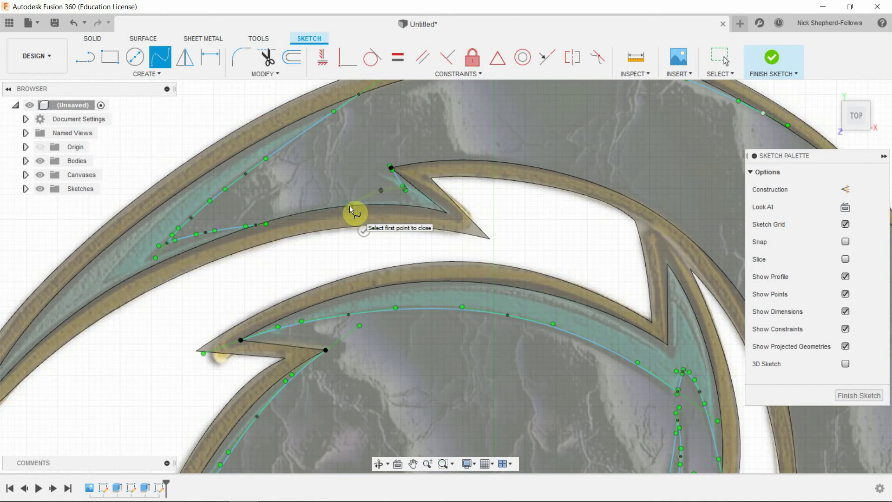
Step: Check the traced splines around the whole emblem and finish the sketch
scroll(460, 226, "down", 6)
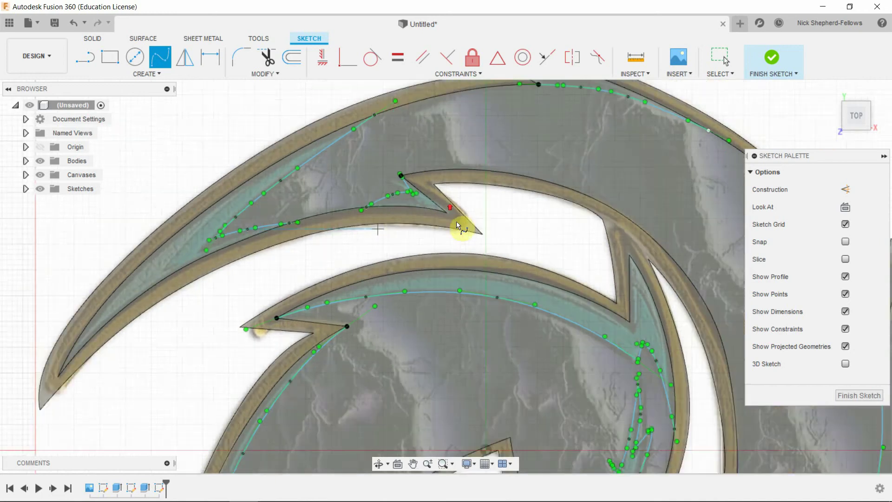
scroll(551, 294, "up", 3)
scroll(647, 319, "down", 3)
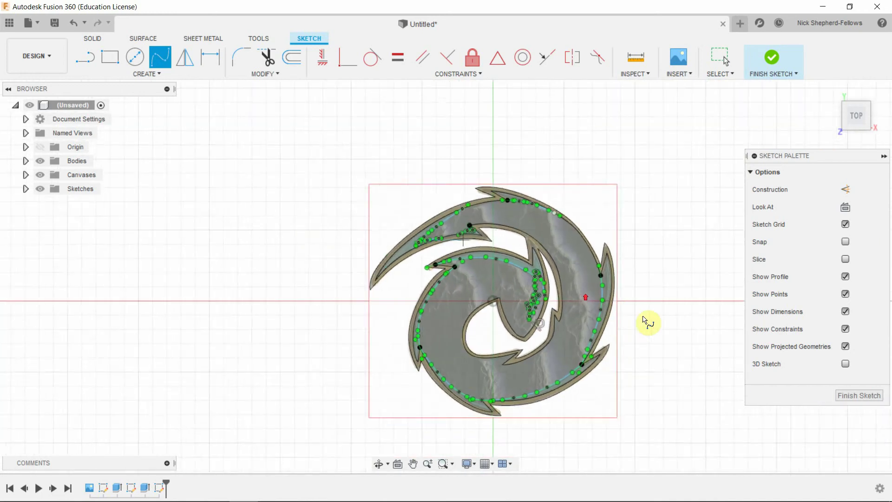
scroll(707, 351, "up", 3)
scroll(579, 288, "down", 1)
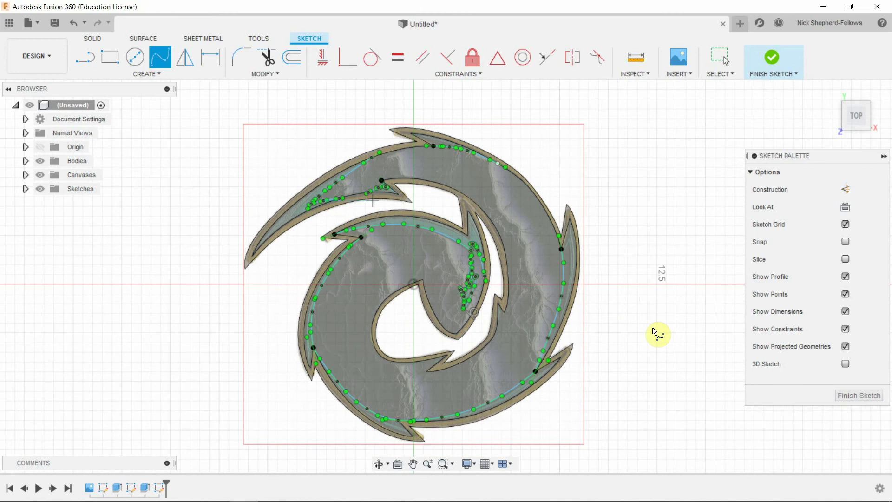
left_click(853, 395)
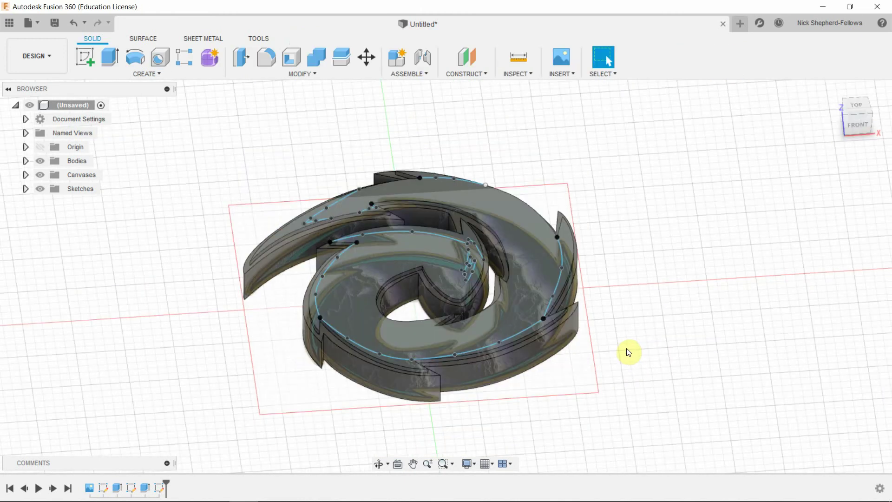
Step: Extrude-cut the eight traced teal profiles around the emblem by -0.1 mm
mouse_move(628, 350)
middle_mouse_down("shift")
mouse_move(628, 330)
mouse_move(610, 335)
mouse_move(611, 356)
mouse_move(409, 281)
middle_mouse_up("shift")
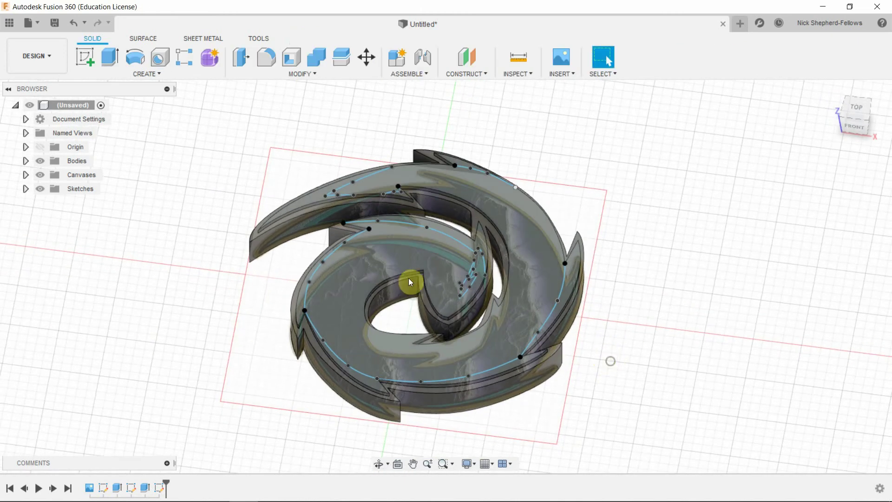
left_click(107, 54)
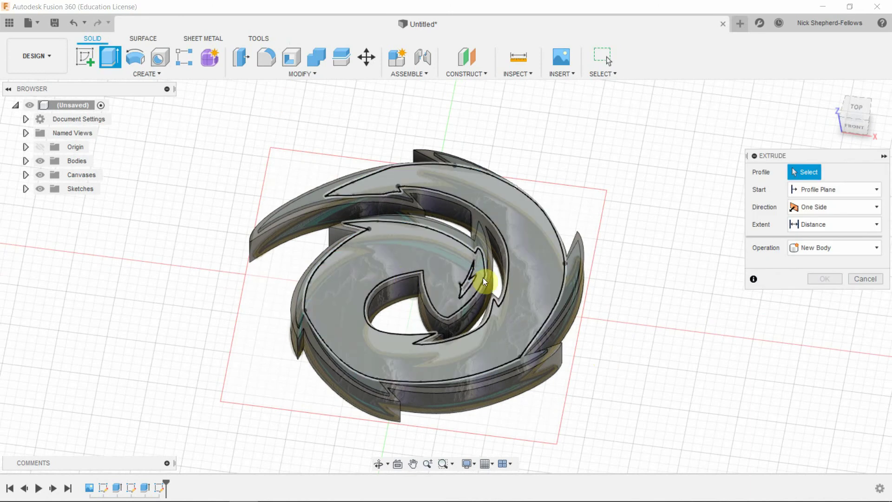
left_click(464, 285)
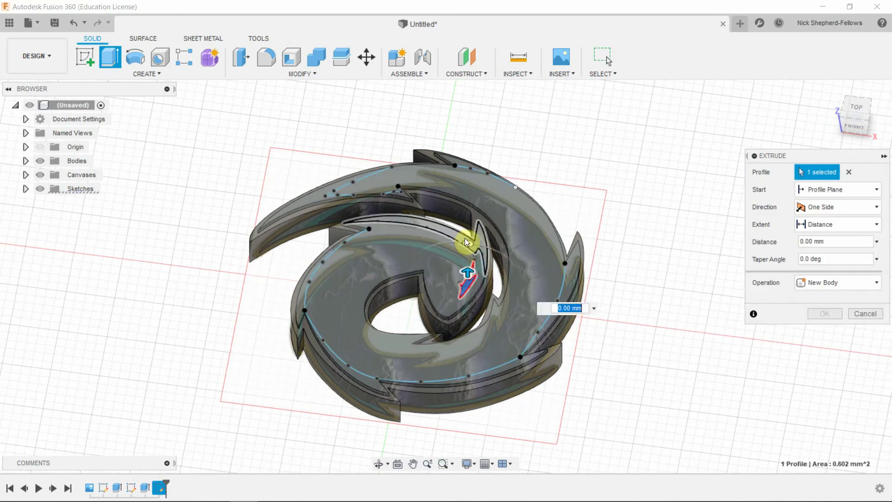
left_click(455, 233)
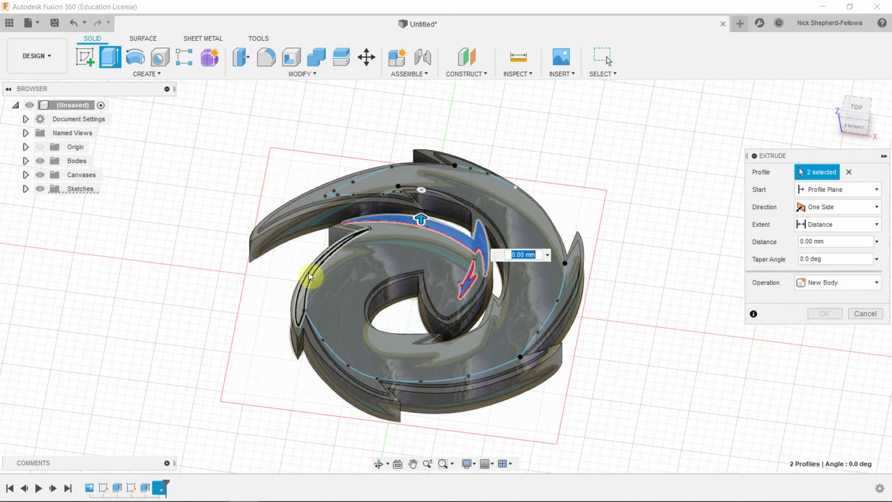
left_click(302, 305)
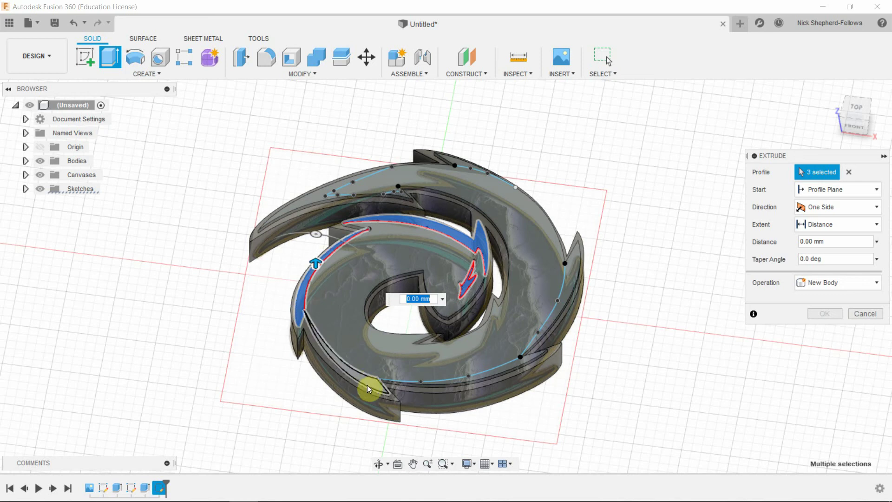
left_click(364, 379)
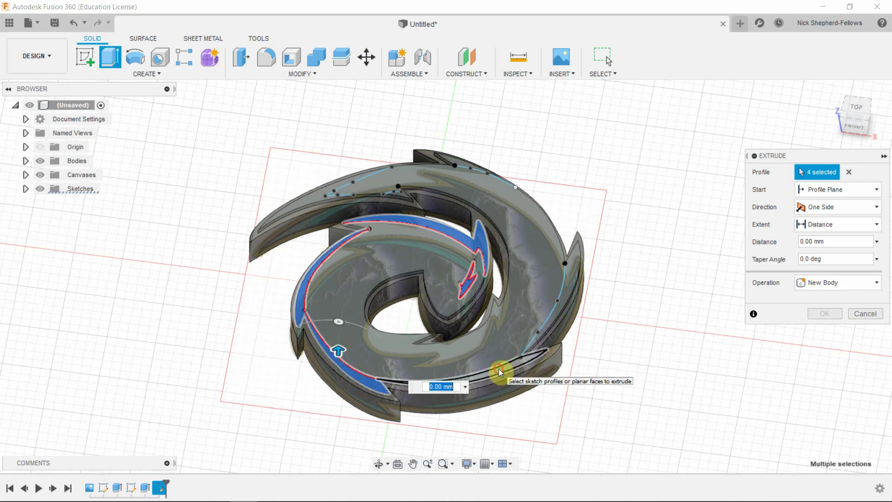
left_click(498, 369)
left_click(574, 267)
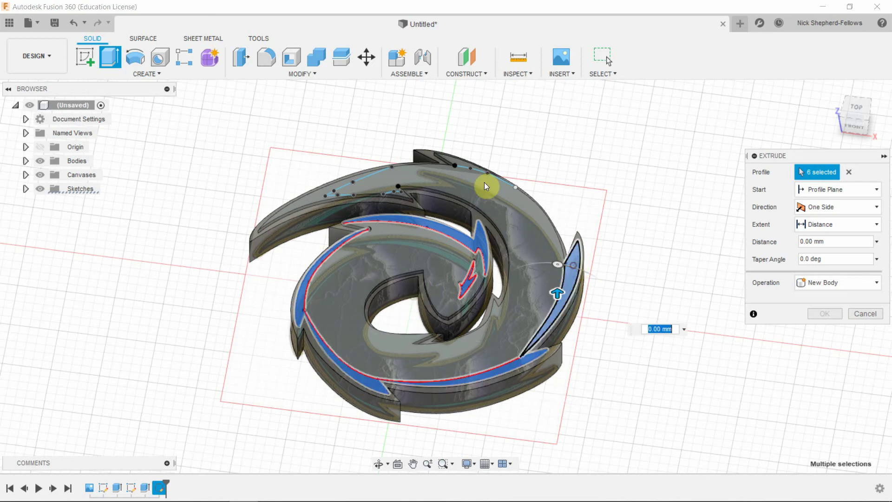
left_click(454, 158)
left_click(310, 198)
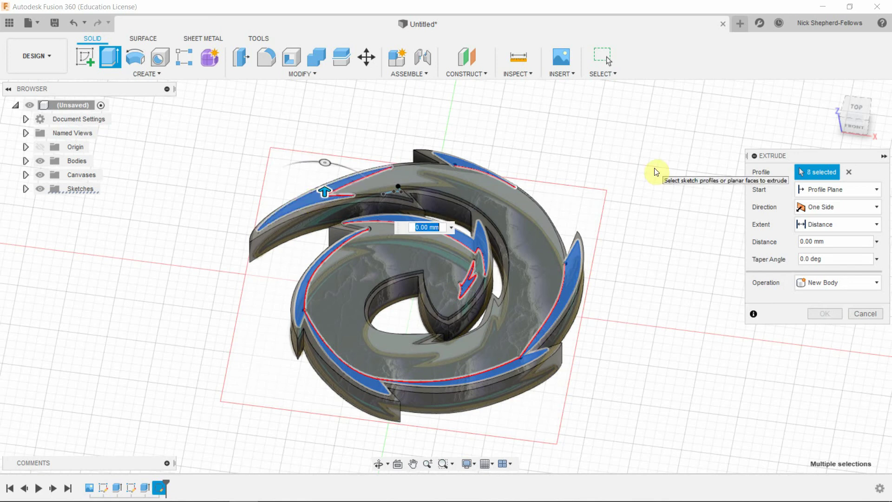
key("BackSpace")
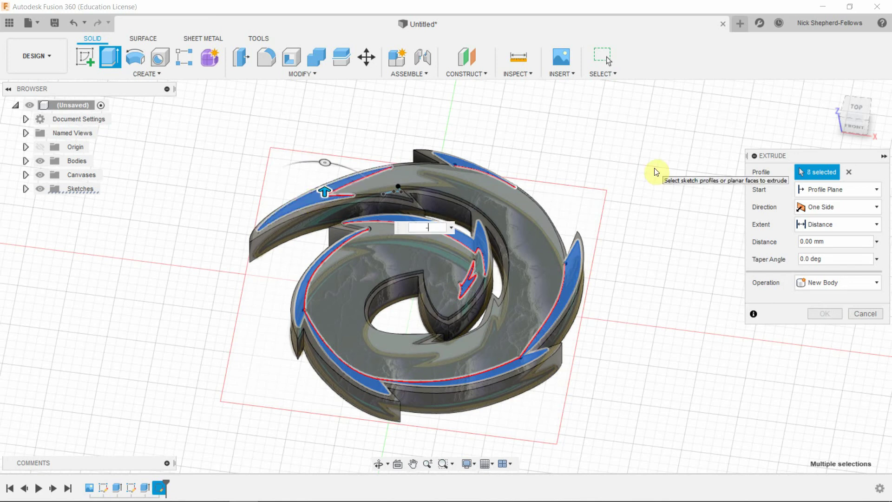
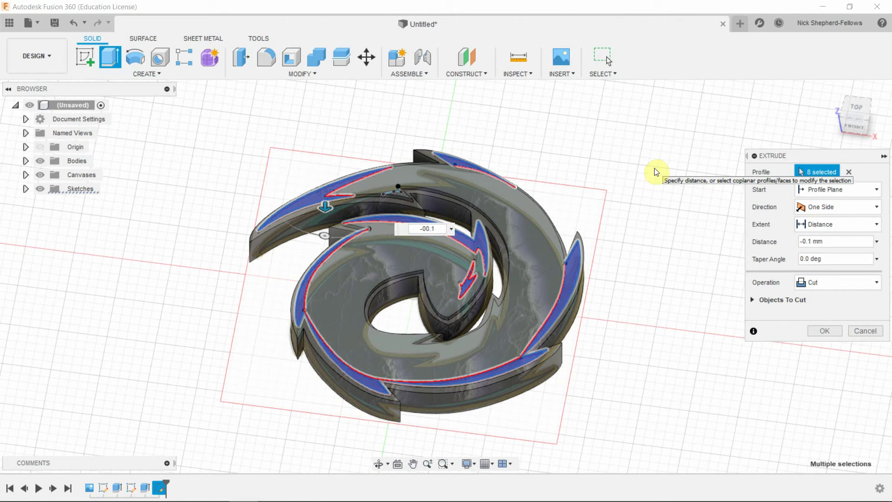
left_click(818, 332)
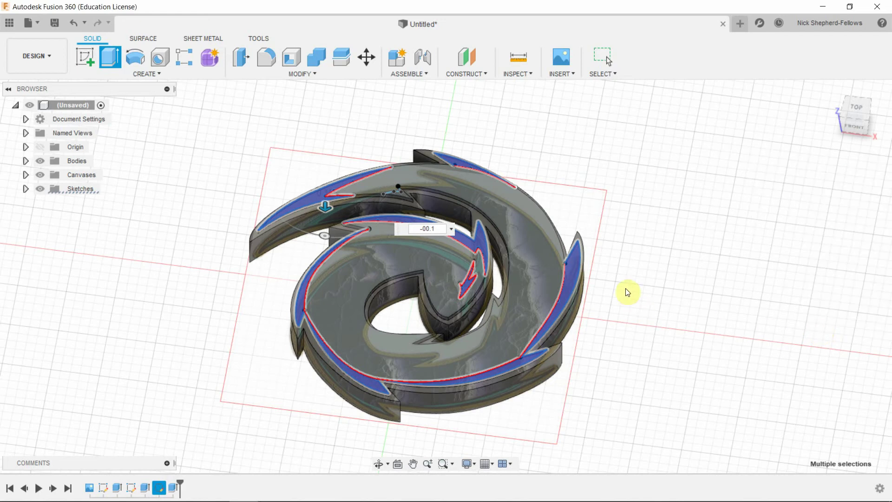
Step: Reopen the sketch with the traced teal areas for editing
mouse_move(652, 349)
middle_mouse_down("shift")
mouse_move(677, 309)
mouse_move(663, 291)
mouse_move(645, 362)
middle_mouse_up("shift")
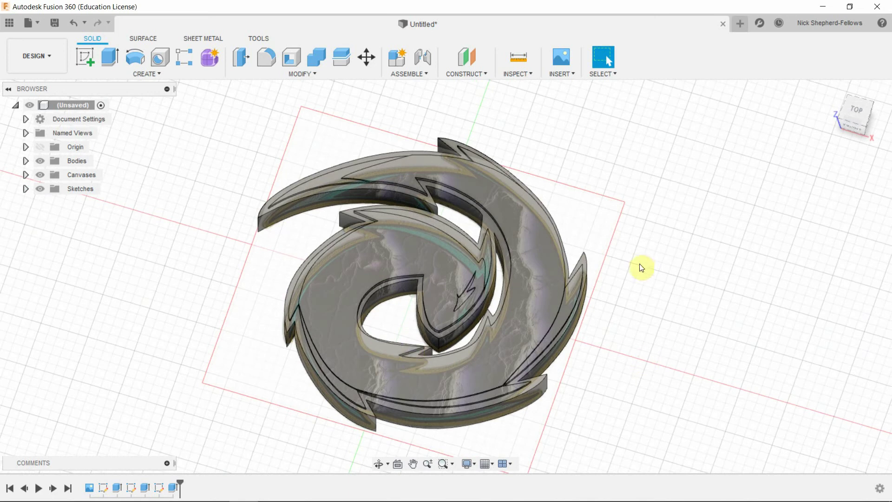
middle_click_drag(645, 264, 613, 290, "shift")
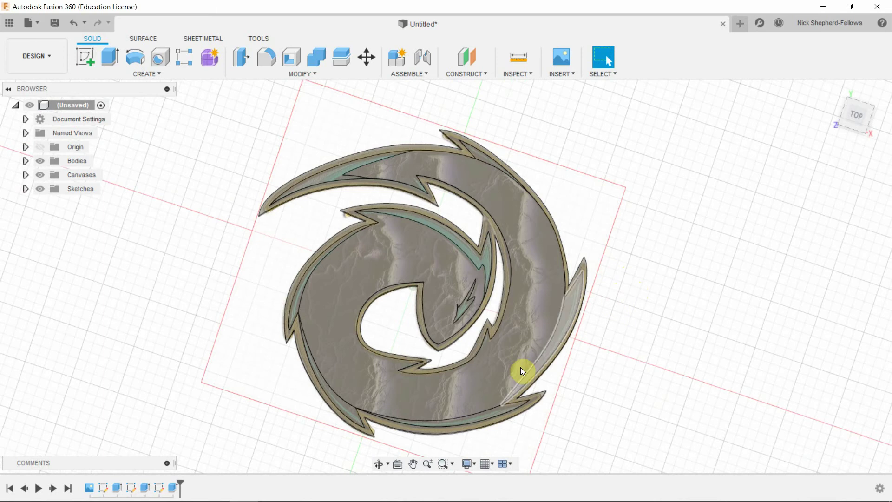
right_click(159, 487)
left_click(194, 376)
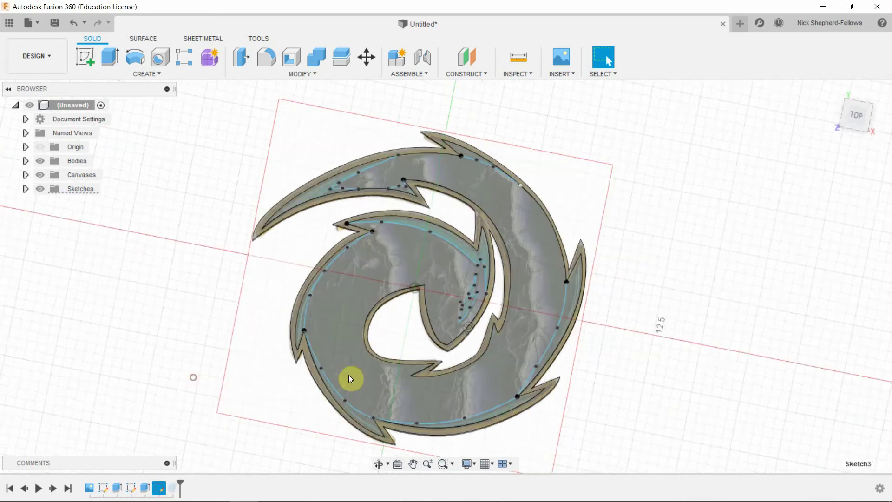
scroll(550, 356, "up", 3)
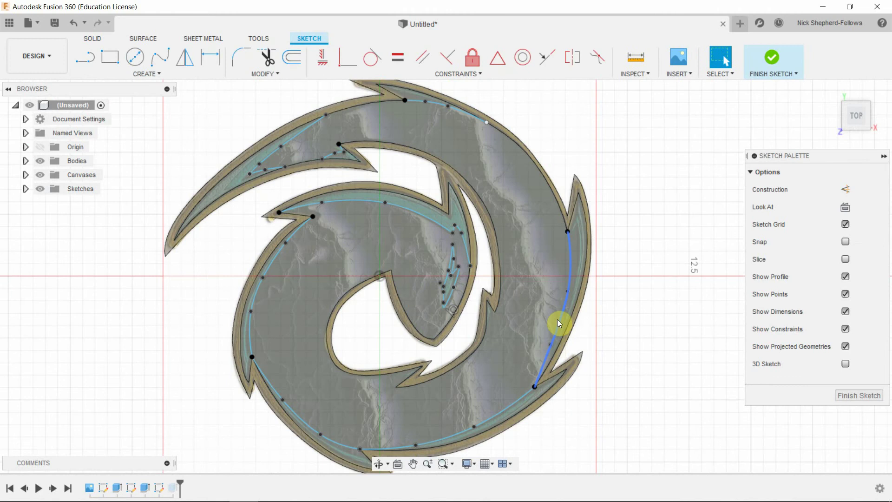
Step: Reshape the right band's spline along the teal edge, moving its lower fit point outward to about X 7.37, Y -2.53 mm
left_click(566, 287)
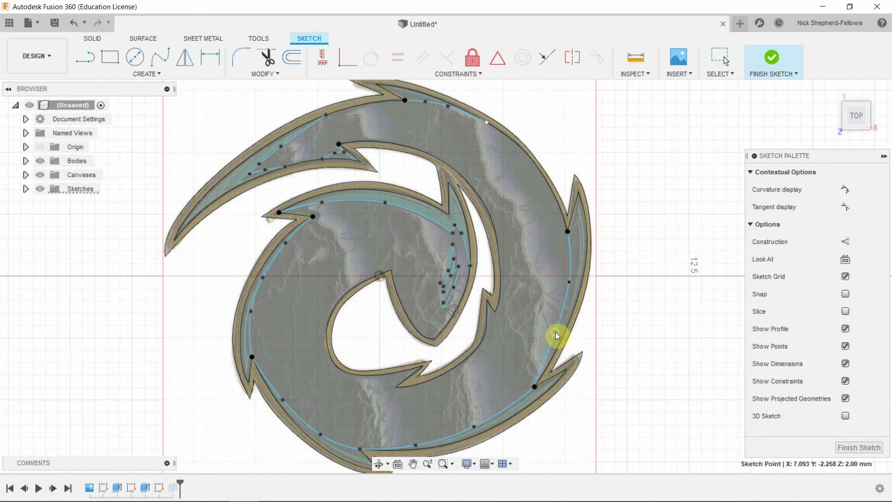
left_click(556, 332)
key("Escape")
scroll(537, 392, "down", 1)
scroll(534, 395, "up", 5)
scroll(532, 379, "up", 3)
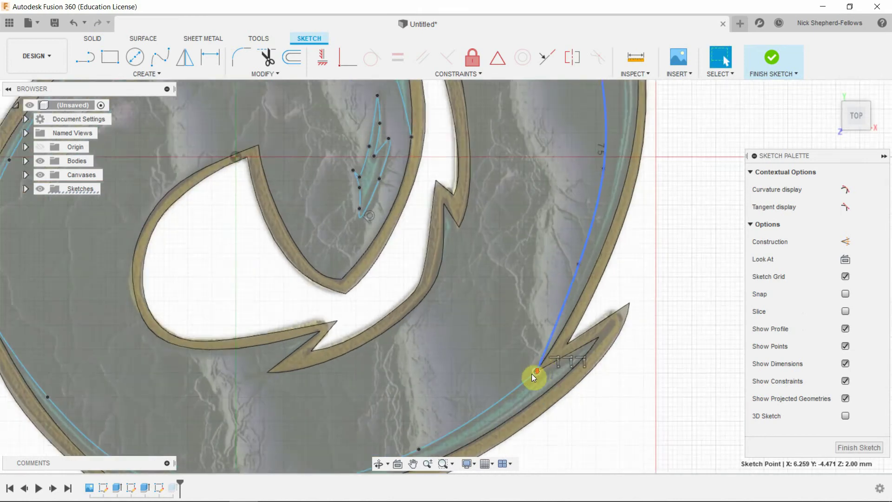
left_click(533, 374)
left_click(536, 372)
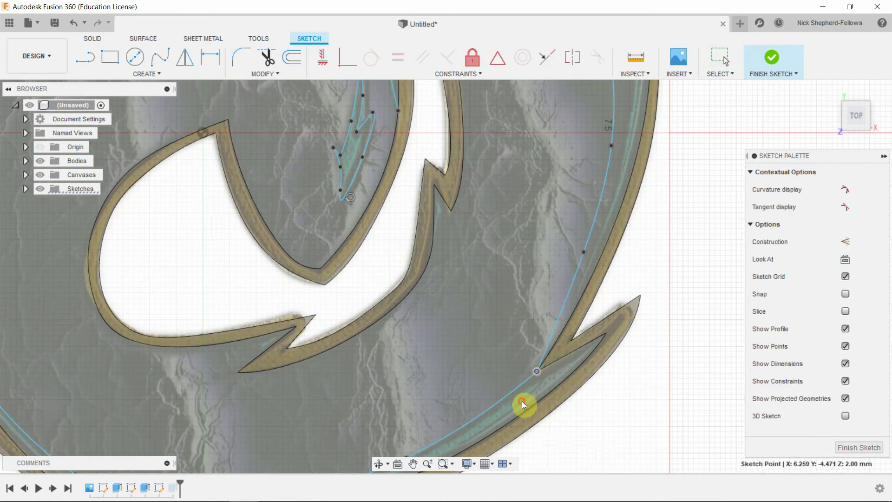
scroll(536, 372, "up", 2)
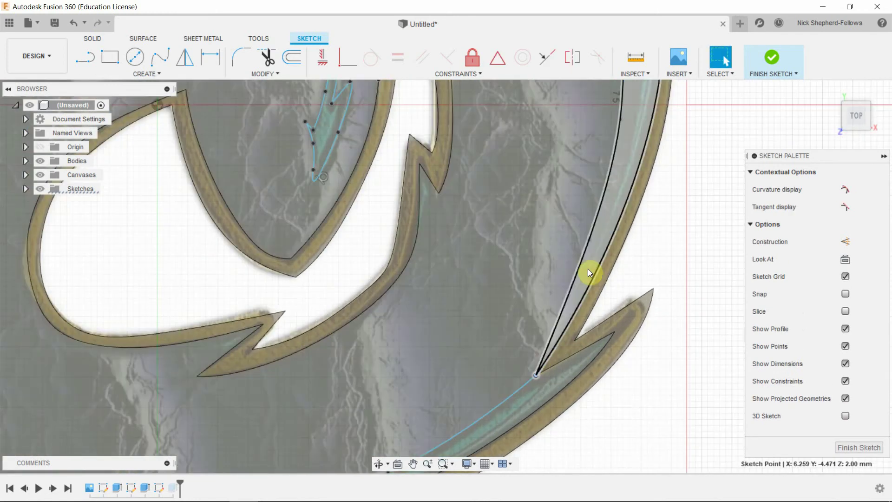
mouse_move(588, 268)
left_mouse_down()
mouse_move(590, 241)
mouse_move(605, 261)
left_mouse_up()
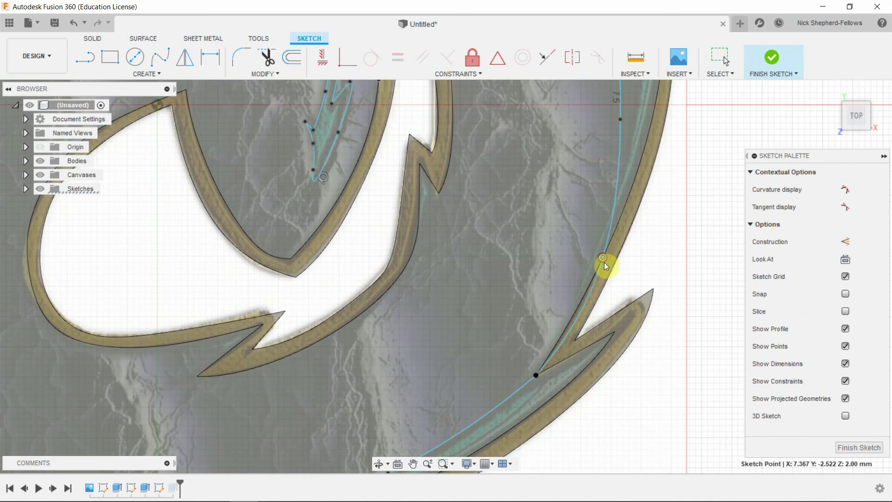
Step: Move the bottom band's fit point to about X 1.69, Y -6.98 mm and the lower left band's to about X -4.04, Y -5.19 mm
scroll(575, 369, "down", 5)
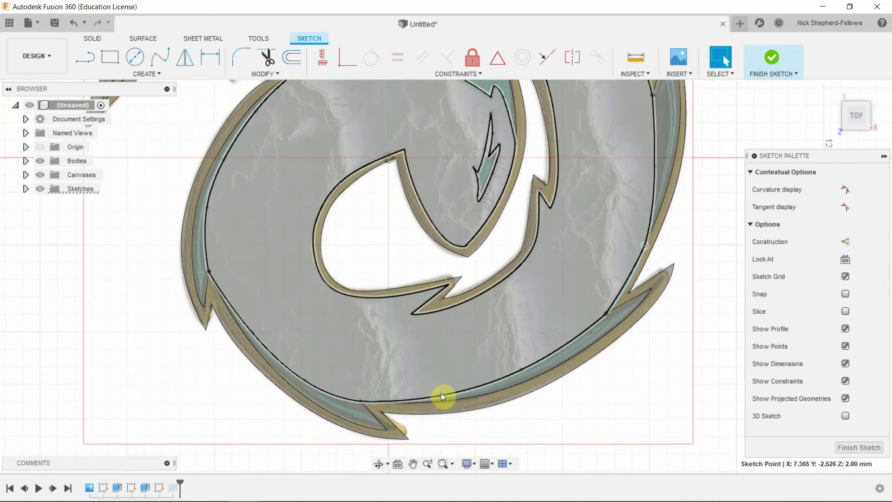
scroll(450, 404, "up", 1)
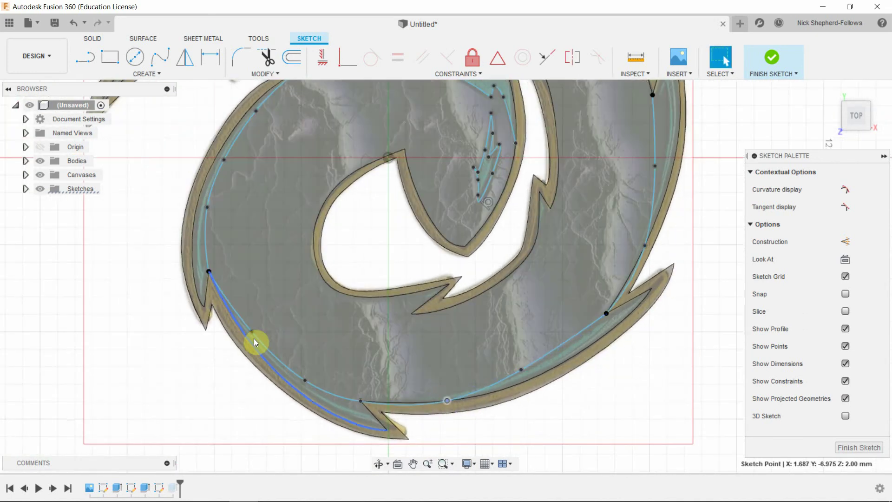
left_click_drag(247, 341, 247, 342)
scroll(269, 315, "down", 2)
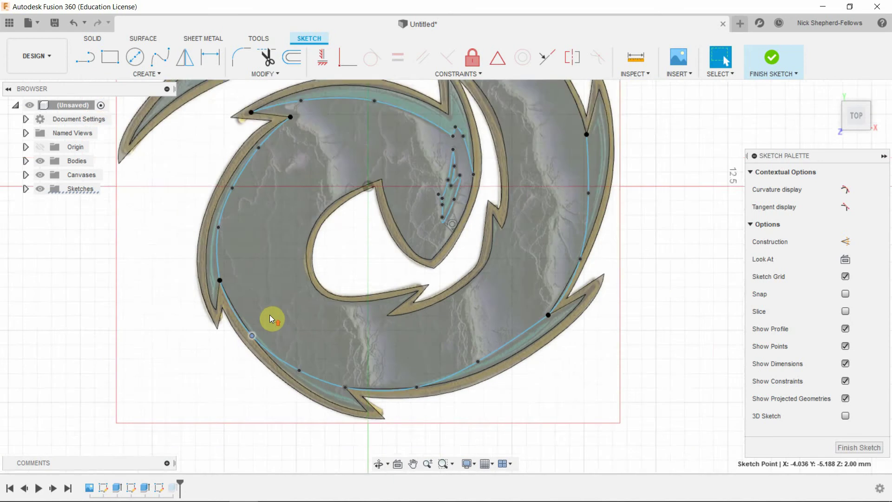
scroll(230, 263, "up", 3)
scroll(233, 259, "down", 3)
scroll(287, 146, "up", 4)
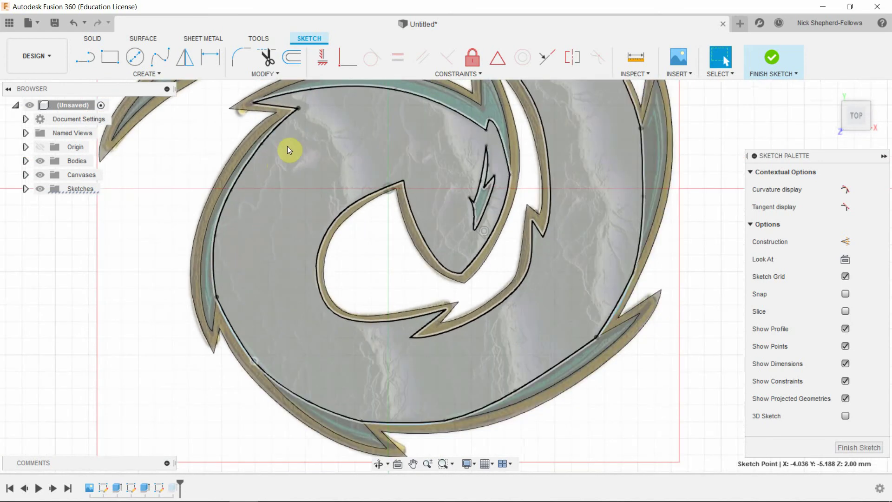
Step: Refit the left band's spline to its teal edge, shifting its uppermost inner fit point to about X -3.74, Y 1.66 mm
left_click(252, 143)
mouse_move(252, 143)
left_mouse_down()
mouse_move(239, 139)
mouse_move(246, 145)
left_mouse_up()
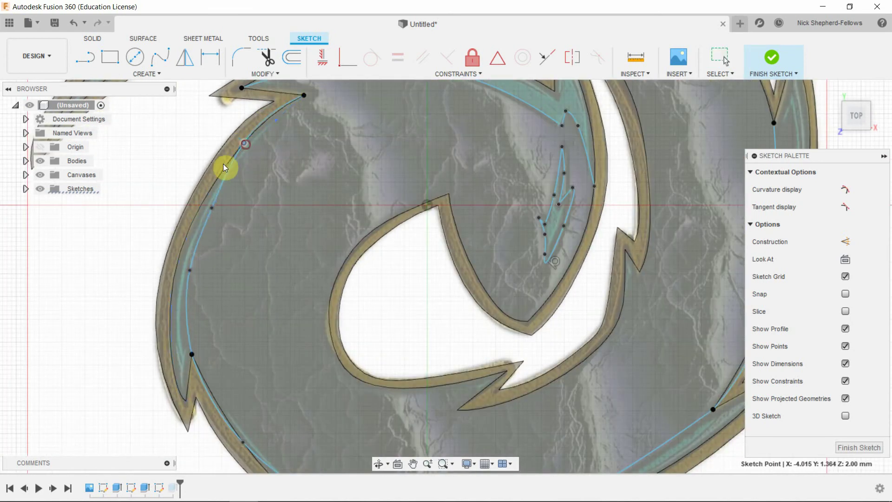
left_click(211, 208)
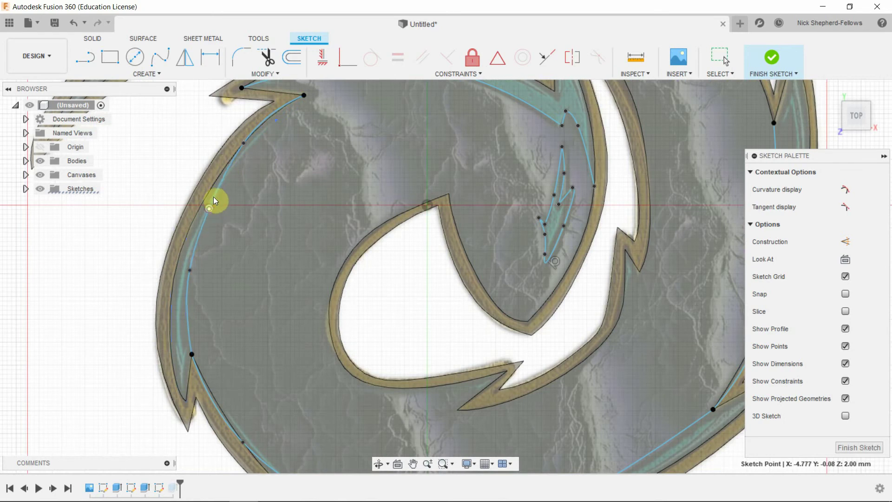
left_click(214, 196)
left_click(252, 135)
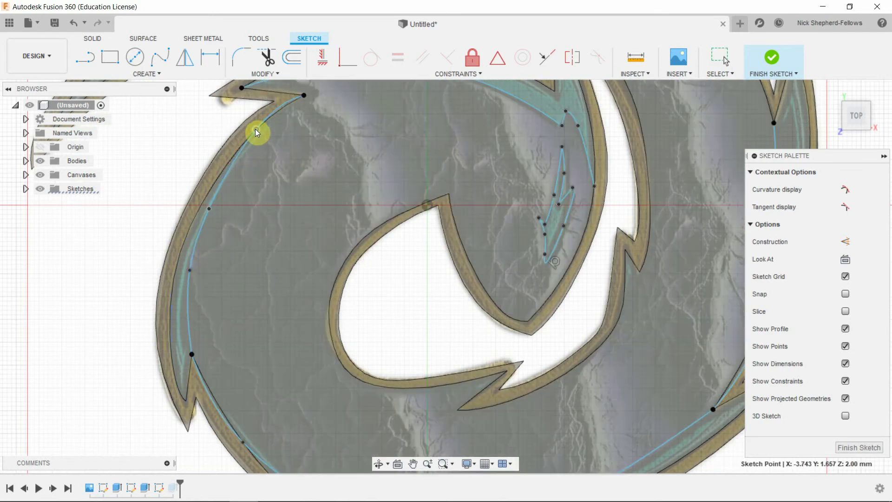
scroll(245, 219, "down", 3)
scroll(266, 135, "up", 3)
left_click(266, 134)
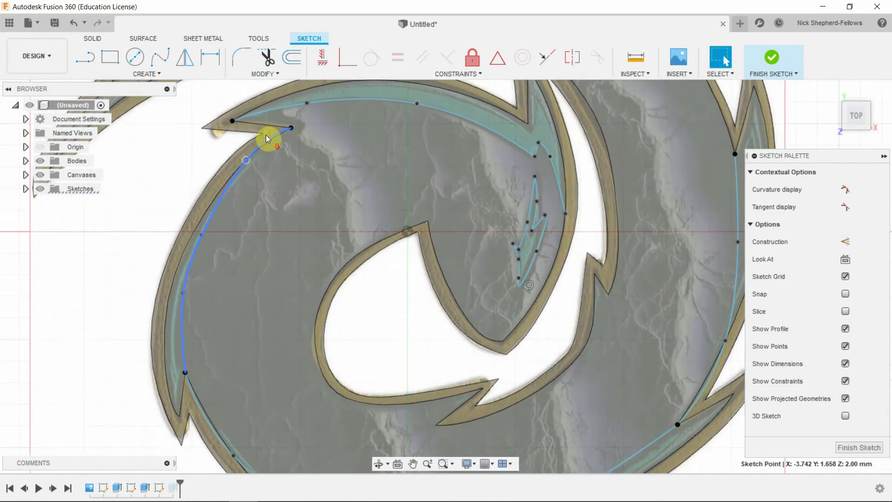
scroll(279, 130, "up", 4)
scroll(205, 252, "down", 5)
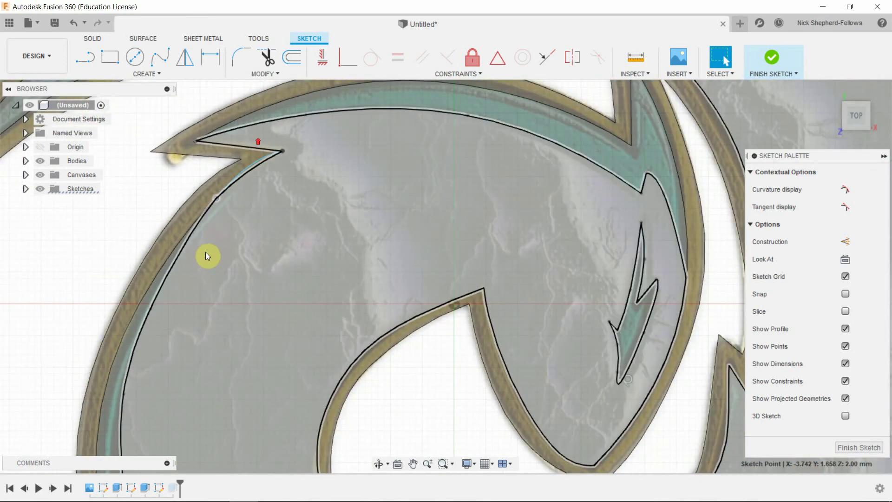
Step: Shift the right band's middle spline point up slightly to about X 7.72, Y -0.04 mm
scroll(685, 175, "up", 2)
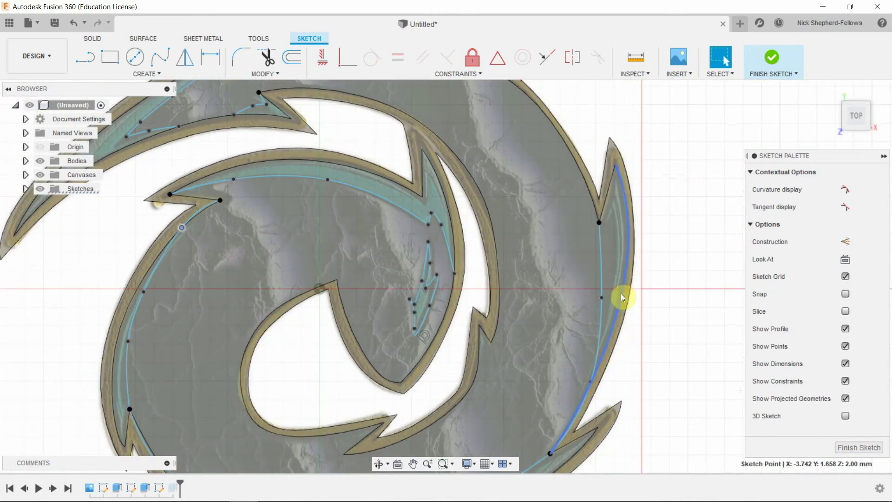
left_click(603, 299)
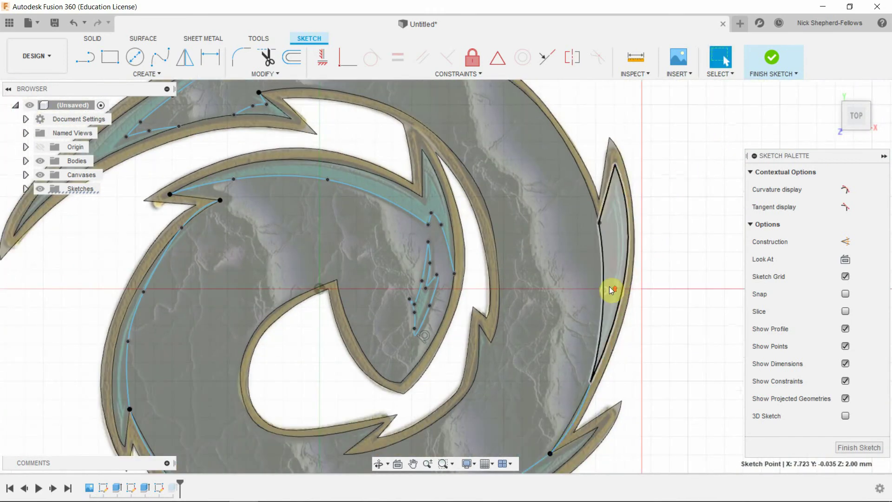
scroll(609, 286, "down", 5)
scroll(528, 425, "up", 2)
Step: Smooth the bottom curves by moving fit points to about X 4.88, Y -5.60 mm and X -2.03, Y -6.59 mm
left_click(522, 417)
key("Escape")
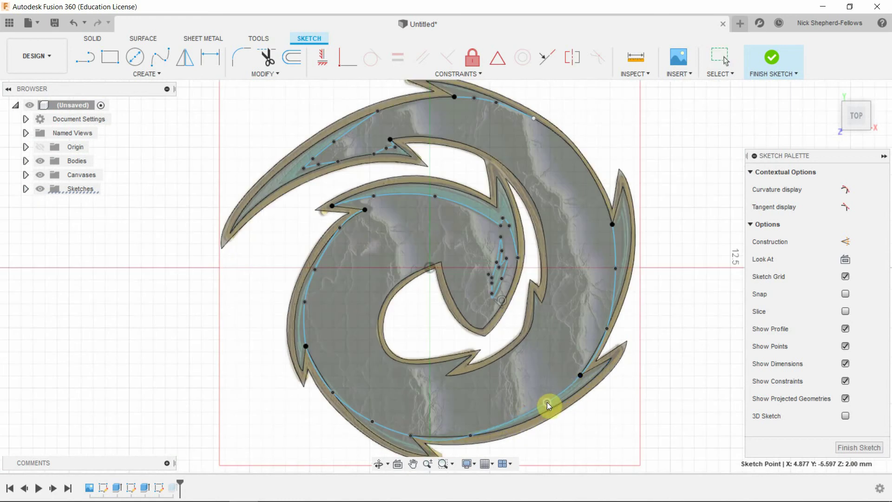
left_click(548, 401)
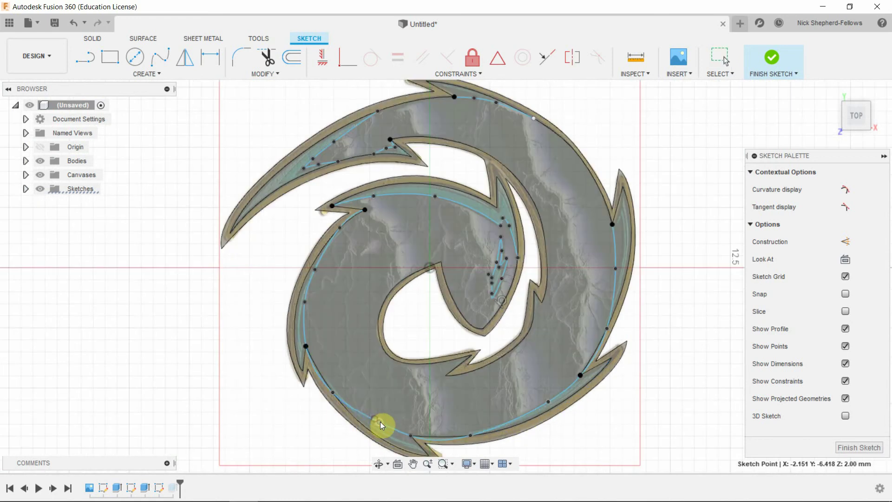
key("Escape")
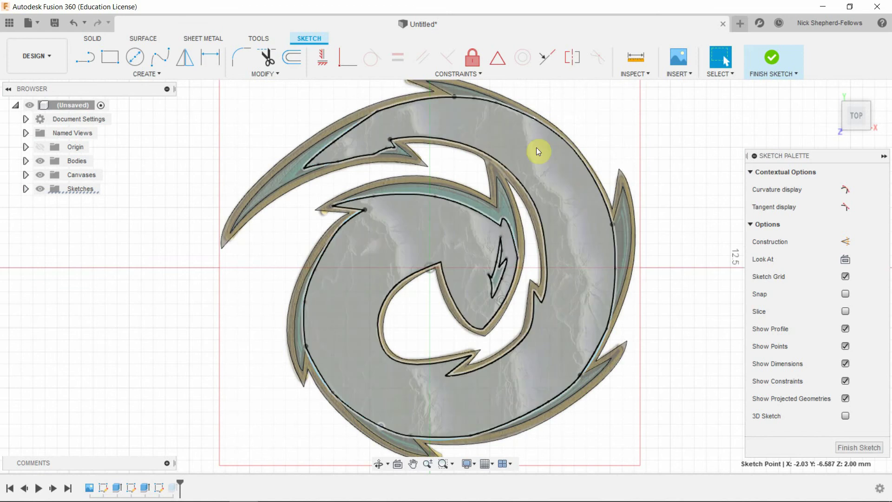
scroll(536, 151, "down", 4)
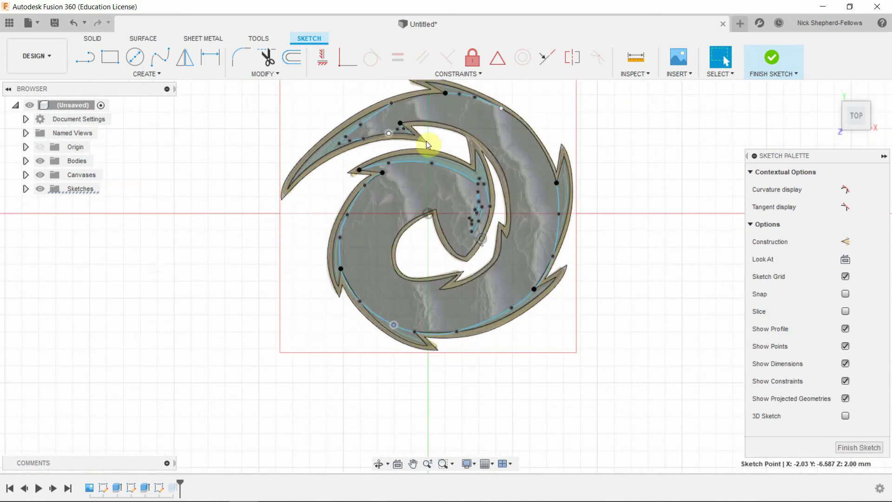
Step: Finish the spline sketch and examine the recessed teal areas from a slightly tilted view
left_click(858, 446)
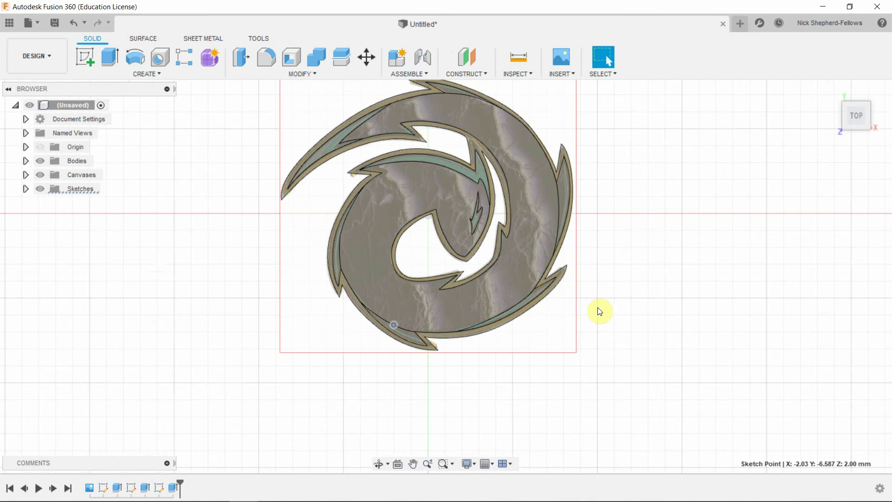
mouse_move(595, 303)
middle_mouse_down("shift")
mouse_move(579, 247)
mouse_move(599, 259)
mouse_move(595, 306)
mouse_move(576, 294)
mouse_move(575, 311)
mouse_move(594, 293)
mouse_move(598, 300)
middle_mouse_up("shift")
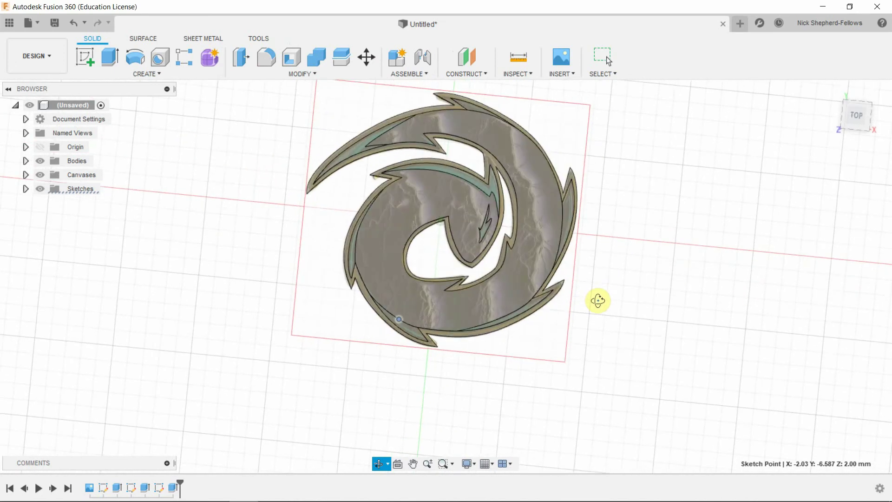
key("Escape")
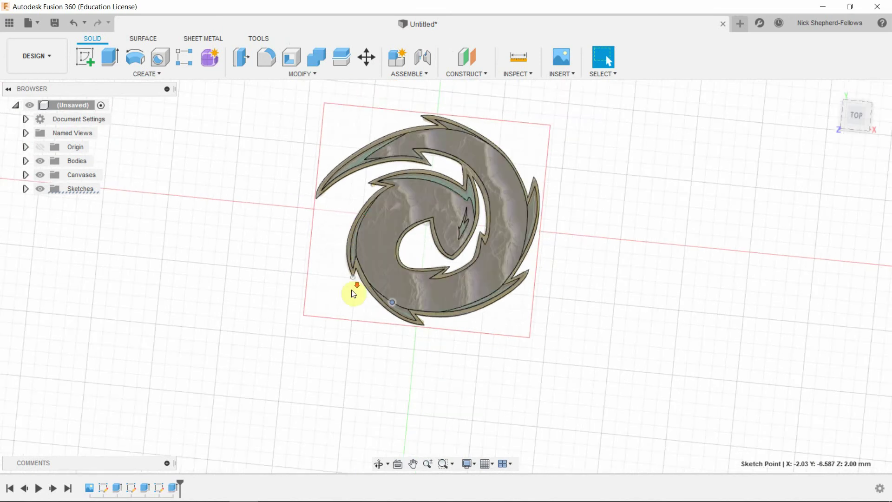
scroll(393, 341, "up", 4)
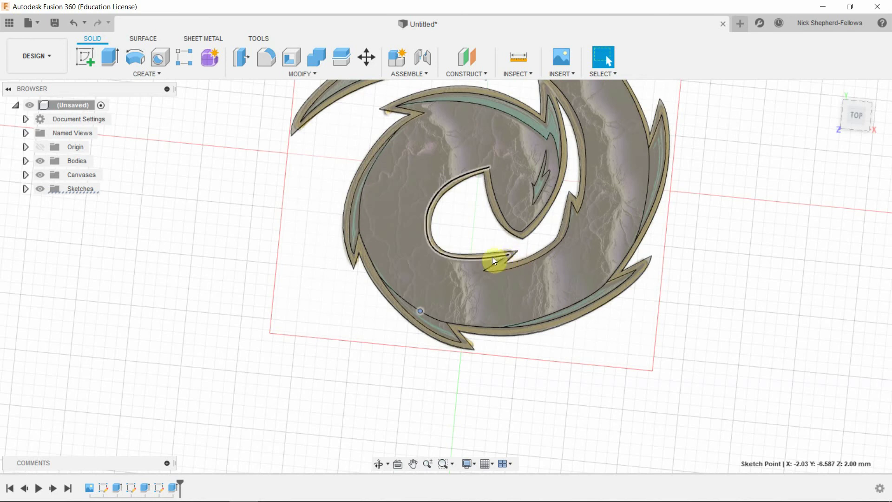
scroll(514, 415, "down", 2)
scroll(554, 330, "up", 1)
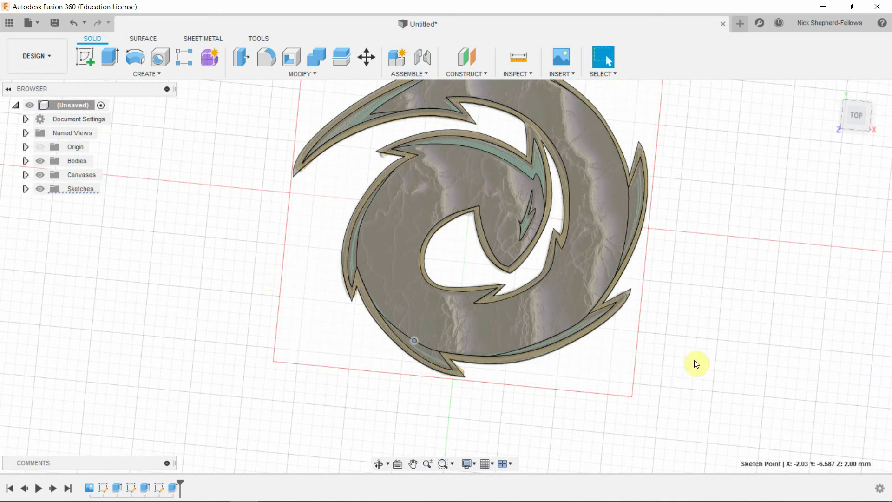
scroll(695, 361, "down", 2)
scroll(632, 242, "up", 3)
scroll(604, 237, "down", 3)
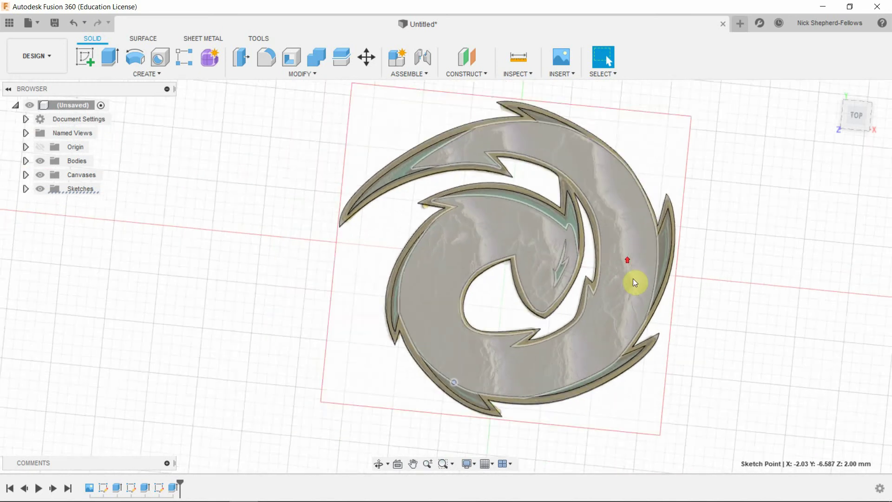
scroll(716, 333, "up", 2)
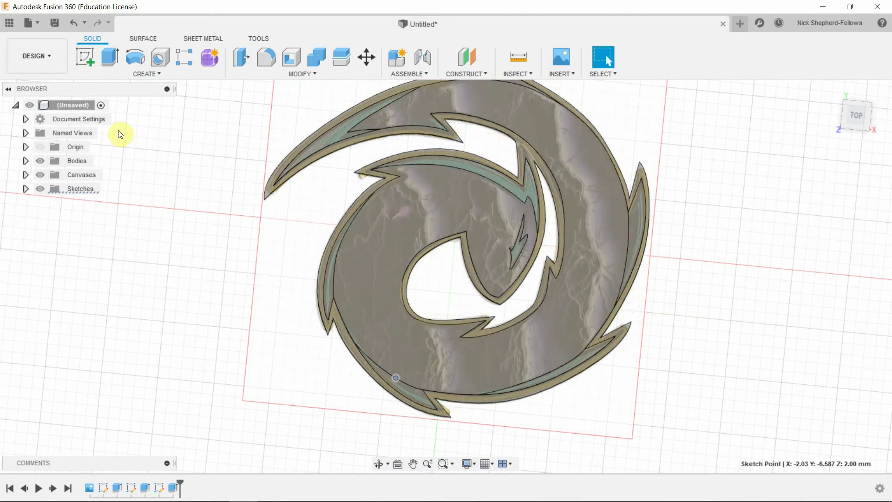
Step: Start a new sketch on the emblem's large inner face and rotate the top view until the emblem is upright
left_click(84, 57)
left_click(466, 193)
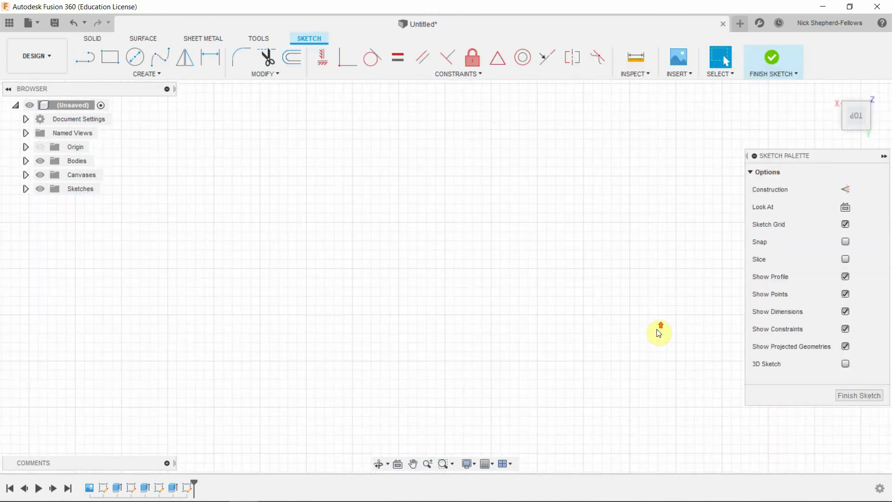
scroll(610, 312, "down", 5)
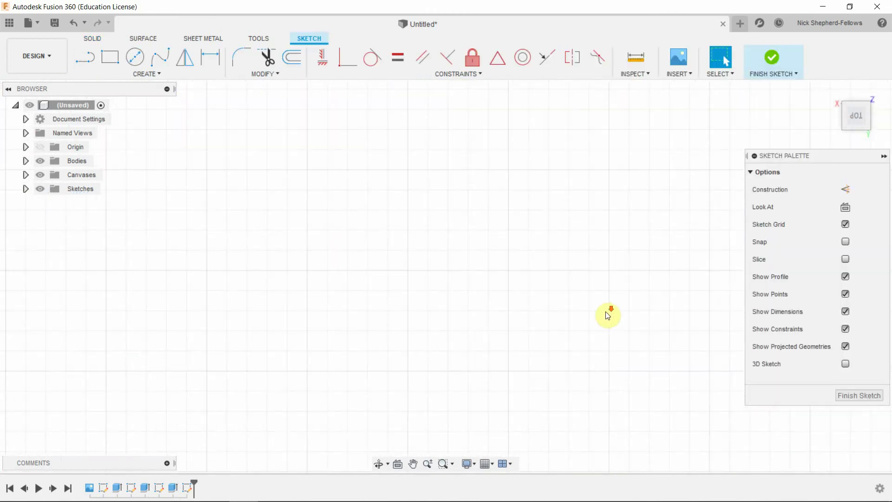
scroll(602, 282, "down", 5)
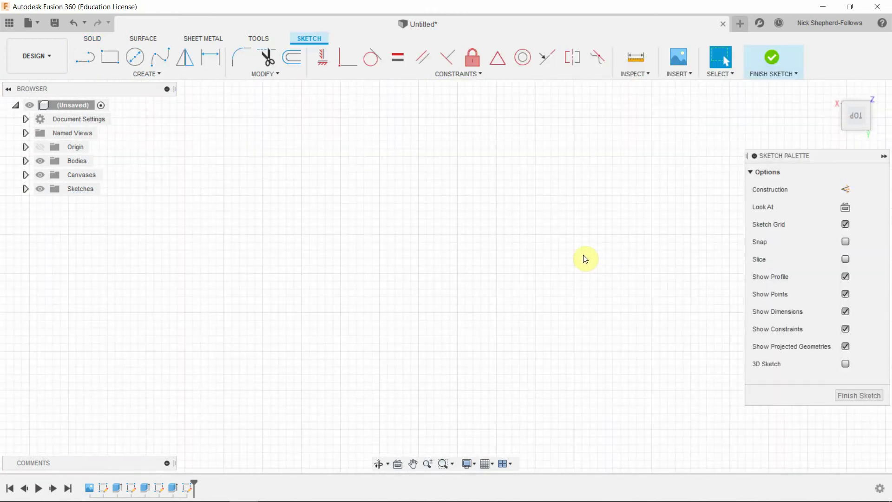
scroll(520, 223, "down", 5)
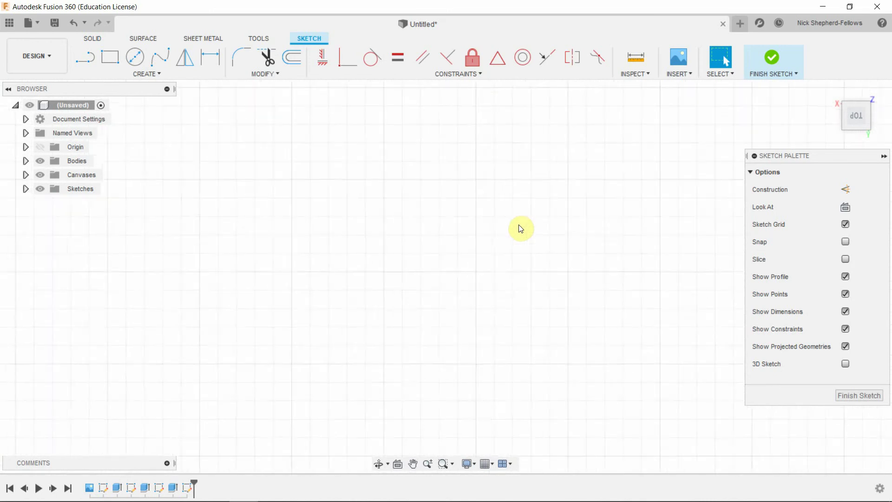
scroll(526, 236, "down", 10)
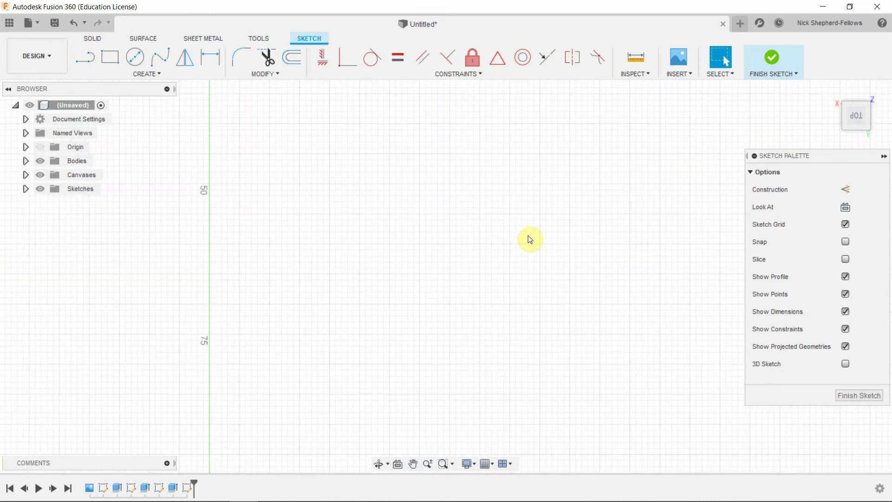
scroll(428, 117, "up", 8)
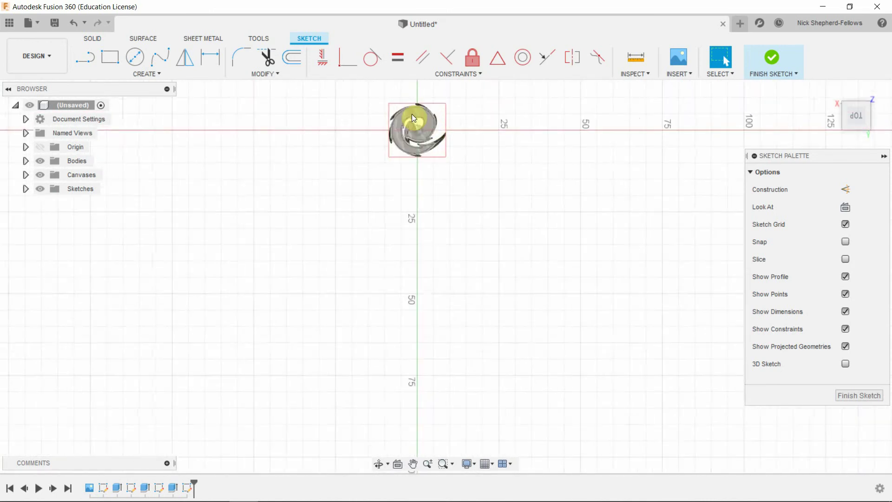
scroll(446, 299, "down", 4)
scroll(433, 242, "up", 3)
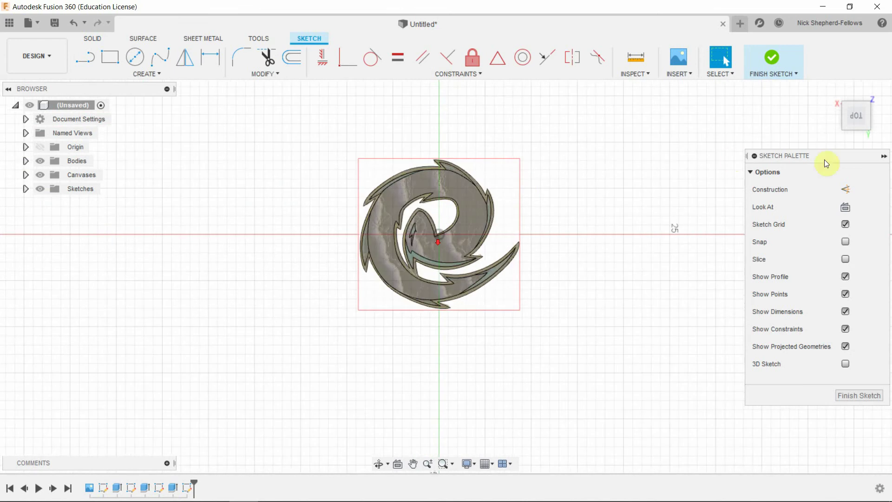
left_click(871, 95)
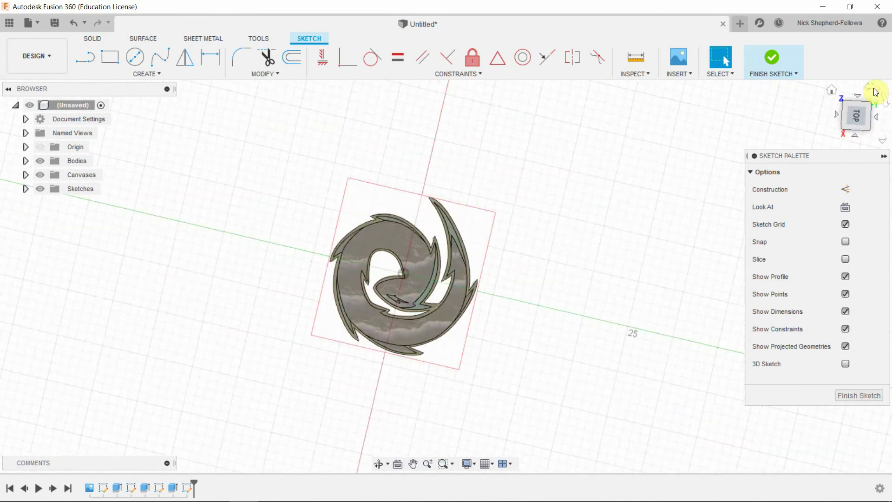
left_click(872, 96)
scroll(470, 389, "down", 5)
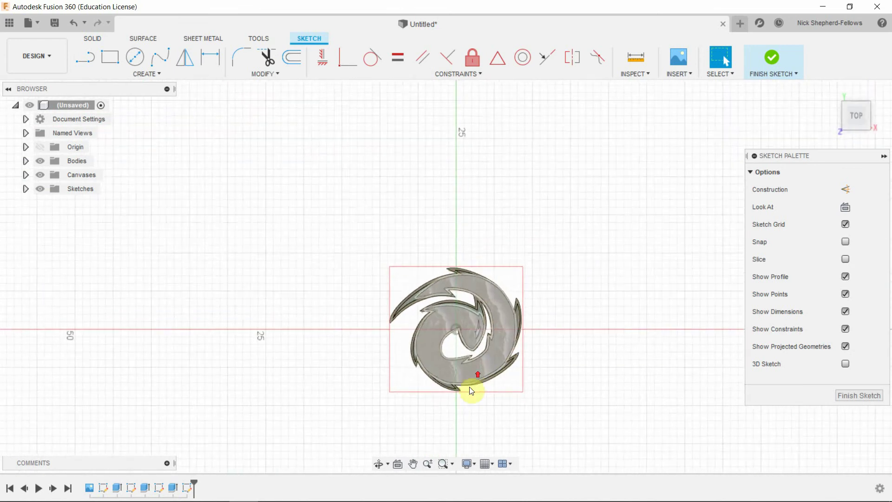
scroll(495, 284, "up", 6)
scroll(532, 155, "down", 3)
scroll(502, 292, "down", 2)
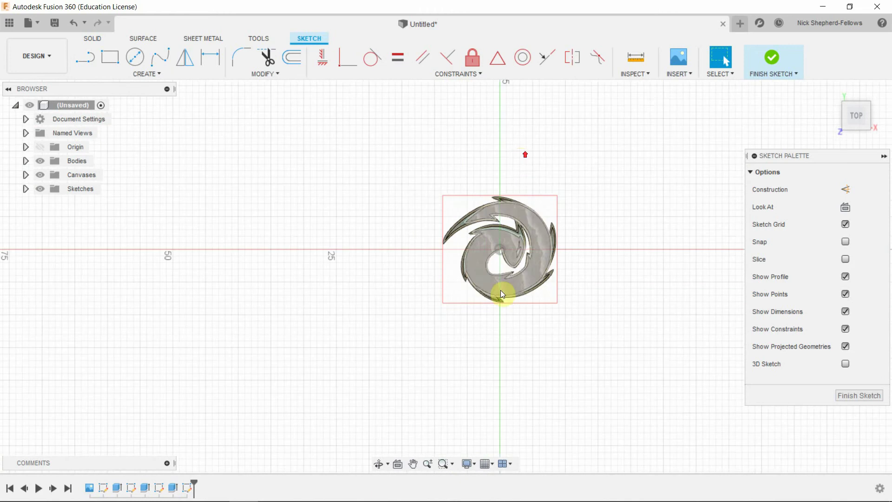
scroll(533, 233, "up", 5)
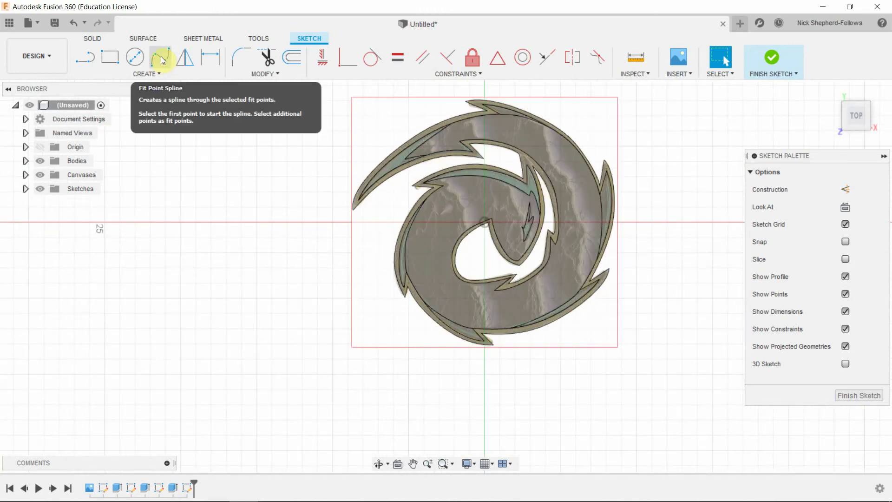
Step: Start a fit point spline at the emblem's upper outer outline and trace the first part of the pale ridge's left edge down the right arm
left_click(162, 59)
scroll(553, 144, "down", 1)
scroll(562, 146, "up", 2)
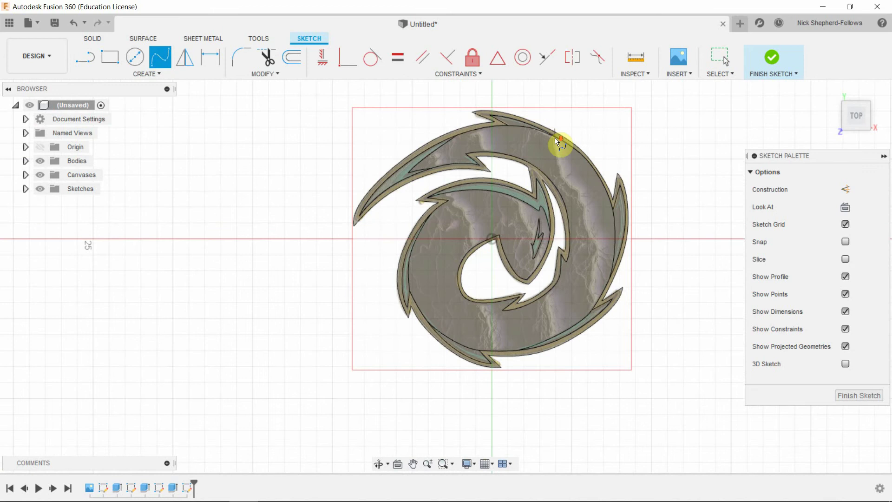
scroll(558, 141, "up", 2)
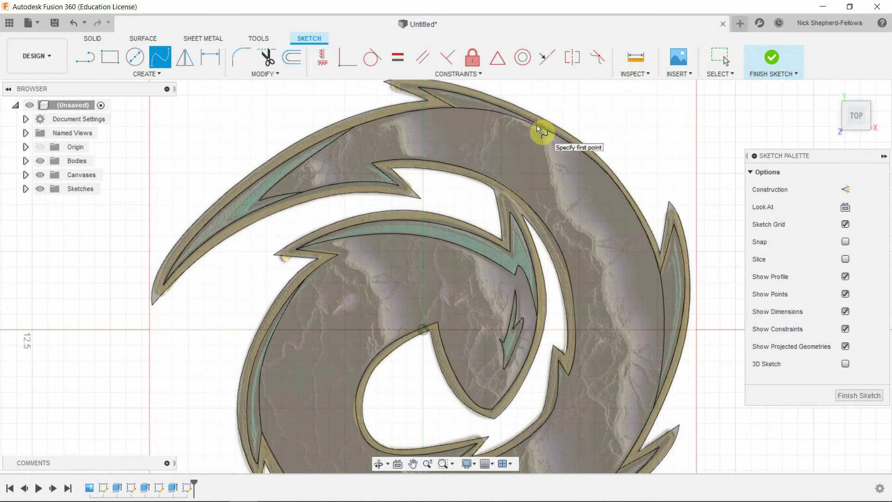
scroll(544, 140, "down", 3)
scroll(534, 130, "up", 5)
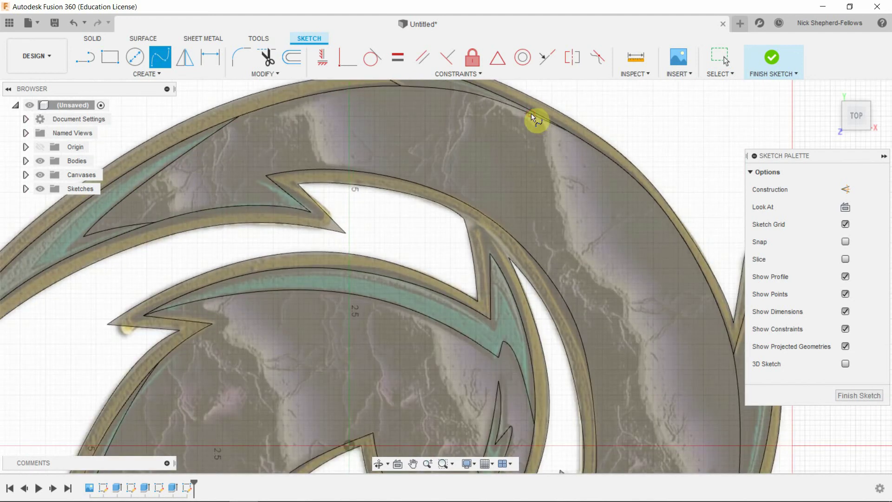
left_click(531, 113)
left_click(541, 135)
left_click(542, 149)
left_click(556, 186)
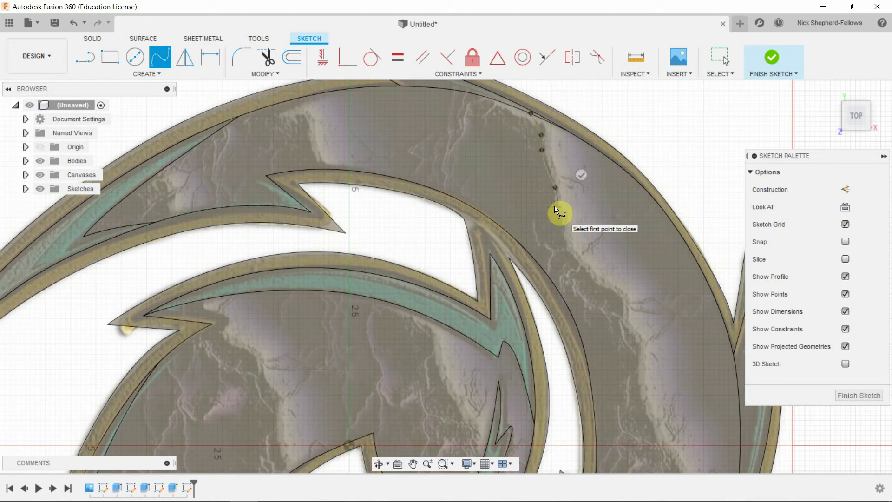
left_click(555, 206)
left_click(561, 220)
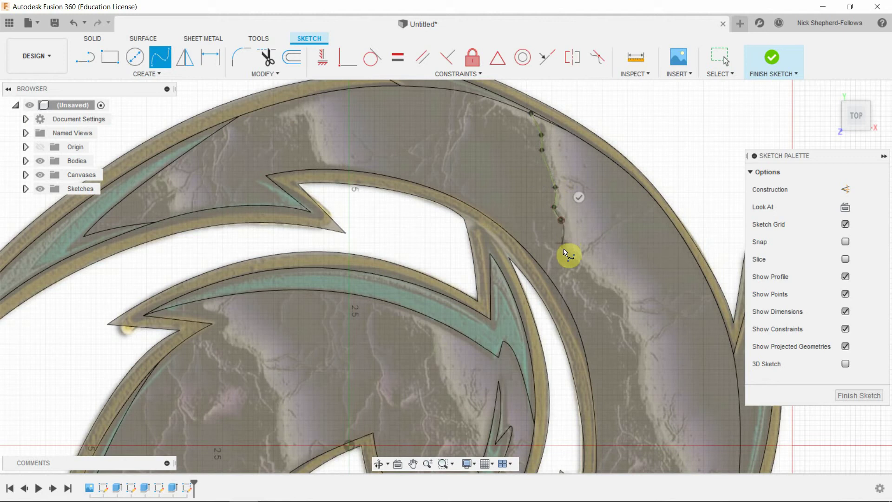
Step: Continue the spline along the ridge's diagonal stretch, adding fit points down to the bend beside the right arm's narrow inner gap
left_click(564, 252)
left_click(575, 260)
left_click(586, 276)
left_click(603, 288)
left_click(619, 300)
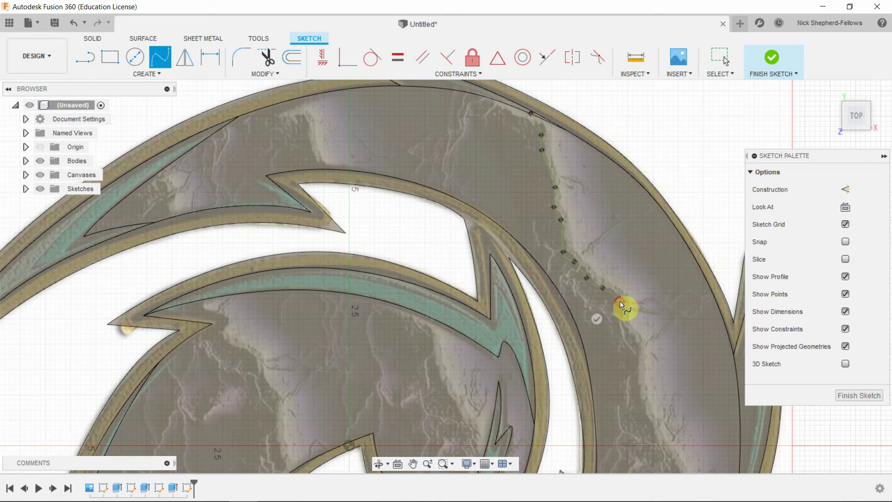
left_click(622, 325)
left_click(635, 338)
scroll(641, 386, "up", 2)
scroll(639, 389, "up", 1)
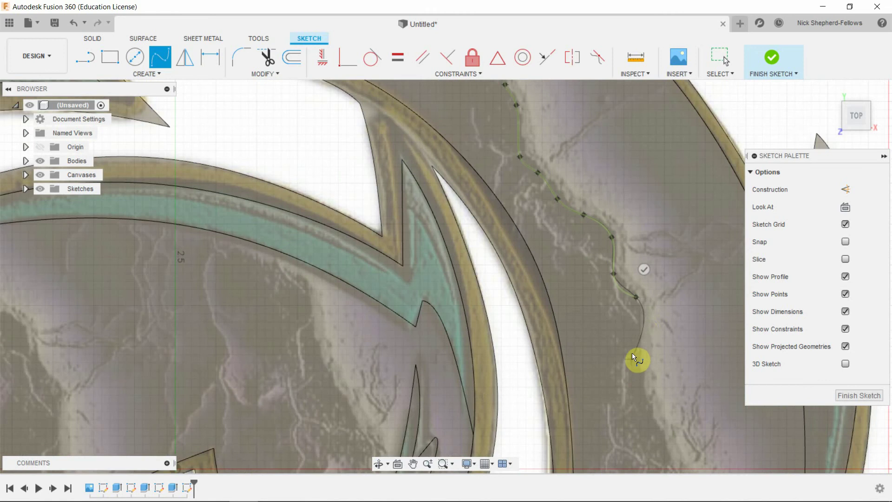
left_click(640, 325)
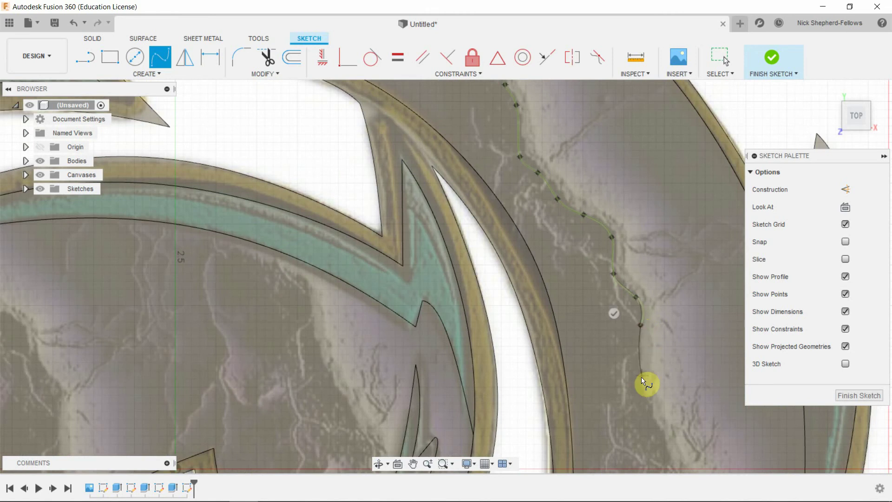
Step: Extend the spline down the ridge's left edge across the horizontal axis and around its rightward bulge
scroll(631, 394, "down", 6)
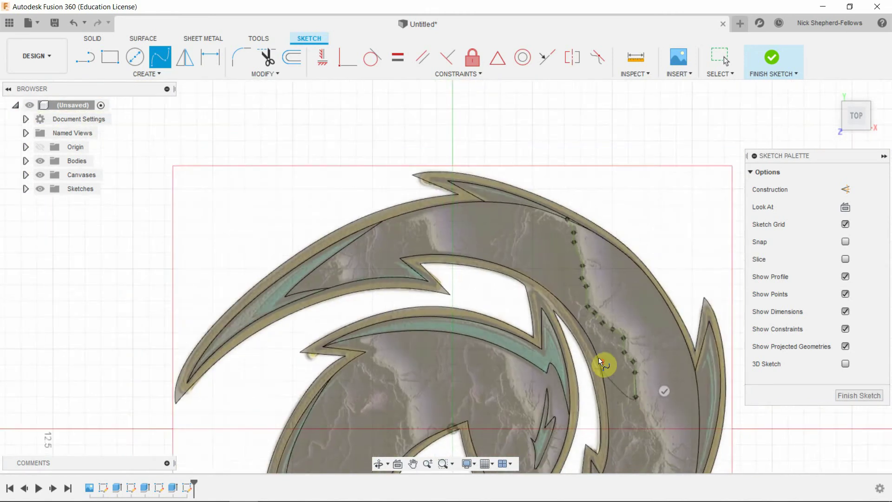
scroll(618, 392, "up", 5)
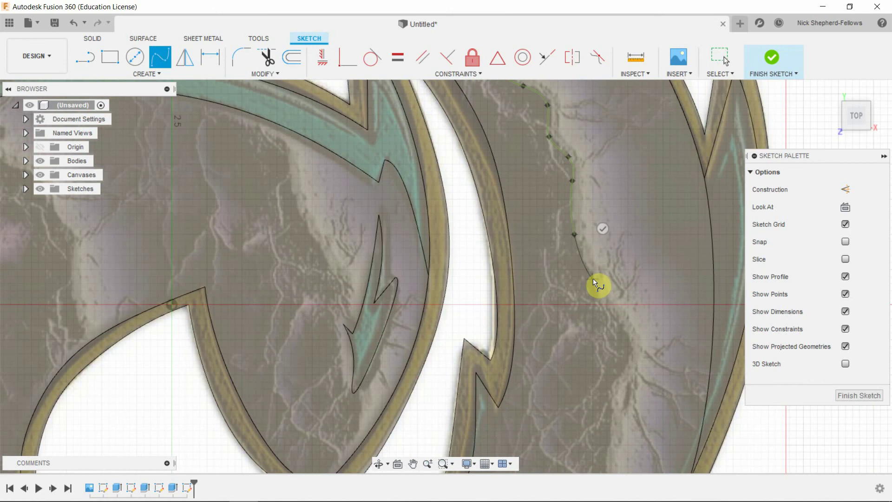
left_click(592, 280)
left_click(606, 315)
left_click(626, 344)
left_click(618, 380)
scroll(605, 407, "down", 5)
scroll(579, 412, "up", 5)
scroll(579, 431, "down", 3)
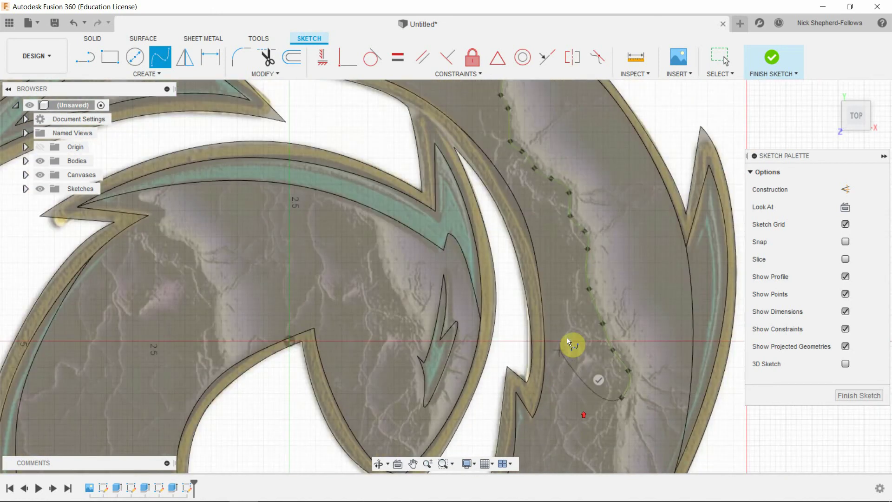
scroll(564, 384, "up", 5)
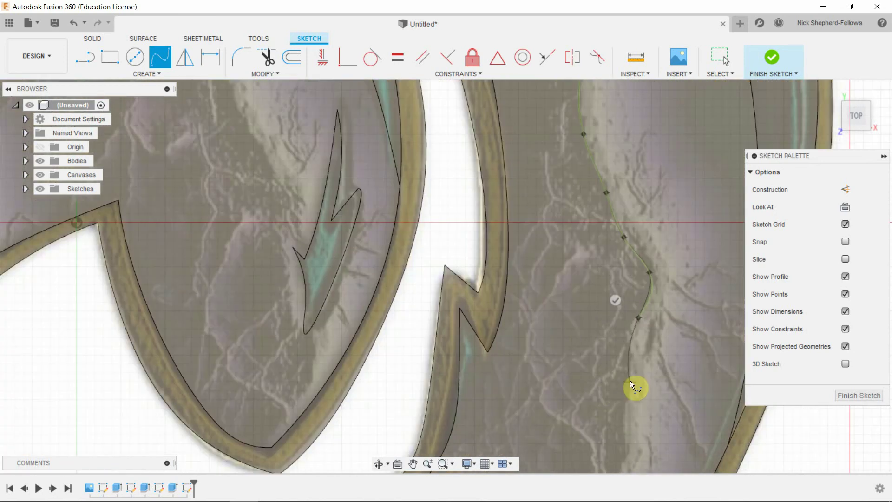
left_click(631, 382)
Step: Continue the spline down the pale ridge's left edge below the bulge, adding fit points towards the arm's lower barb
scroll(592, 303, "down", 4)
scroll(598, 364, "up", 3)
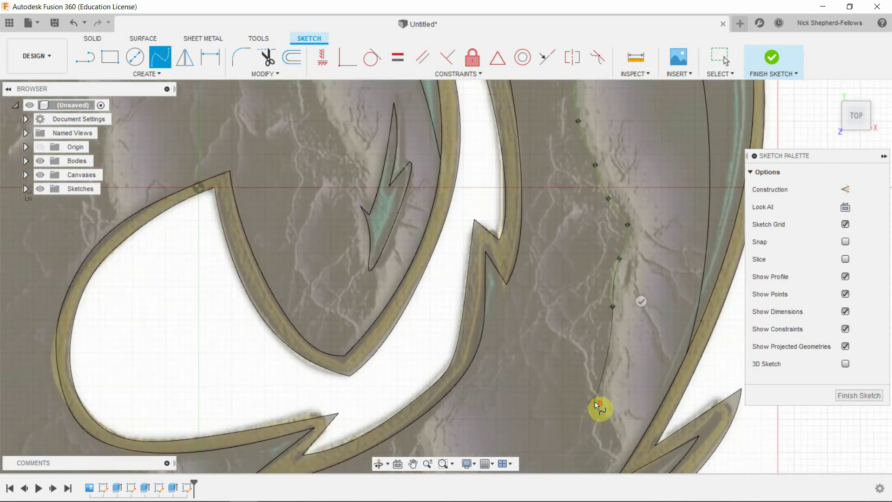
scroll(595, 402, "up", 2)
left_click(609, 315)
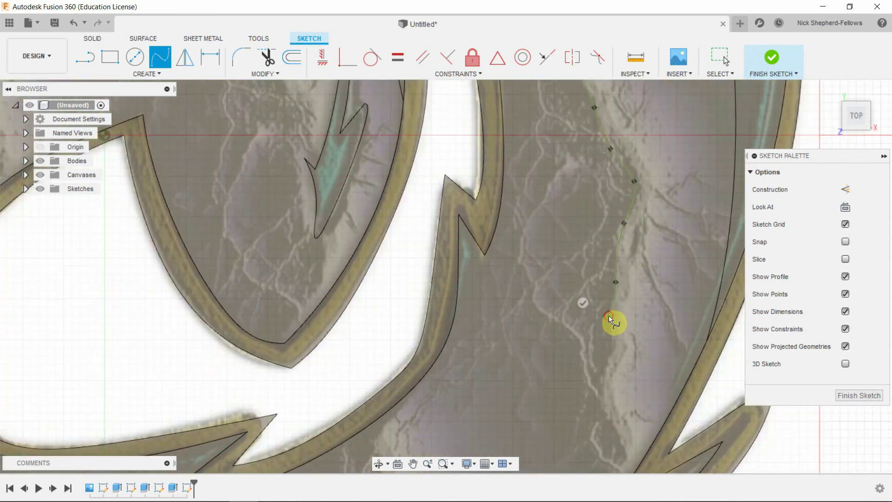
left_click(612, 348)
left_click(596, 384)
left_click(601, 409)
left_click(617, 440)
Step: End the spline on the outline at the inner corner of the lower right barb and complete it
scroll(620, 456, "down", 5)
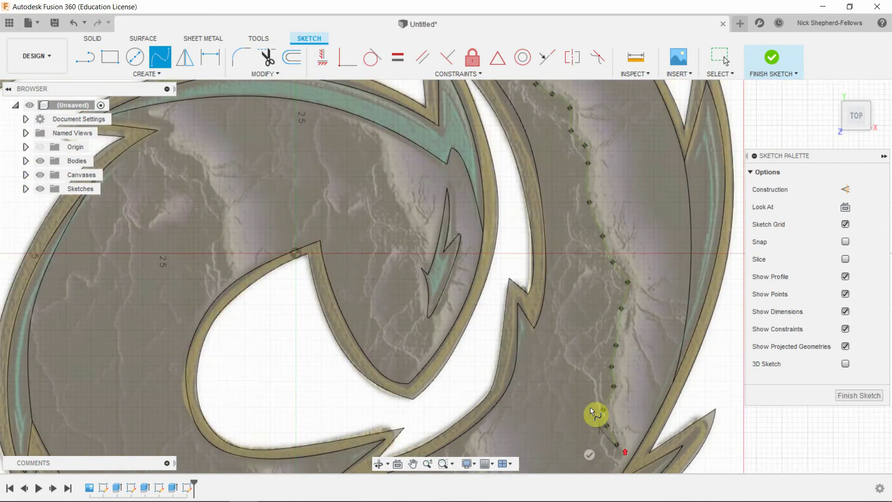
scroll(590, 455, "up", 5)
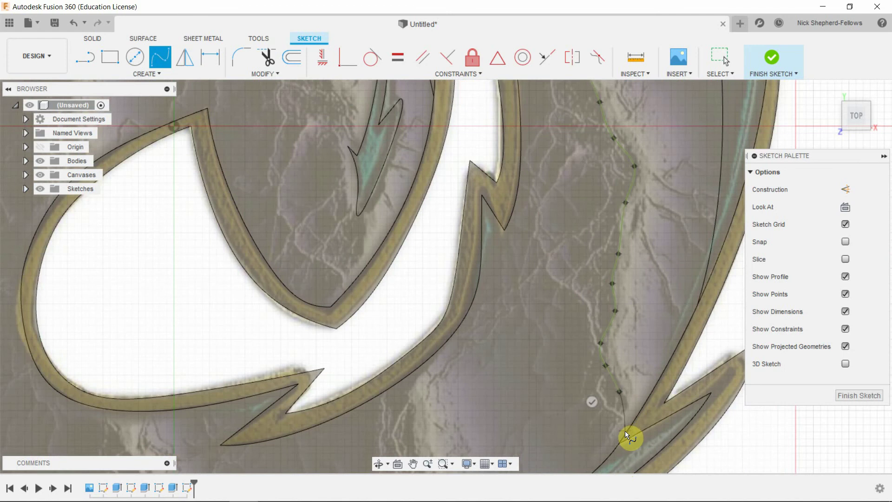
left_click(623, 437)
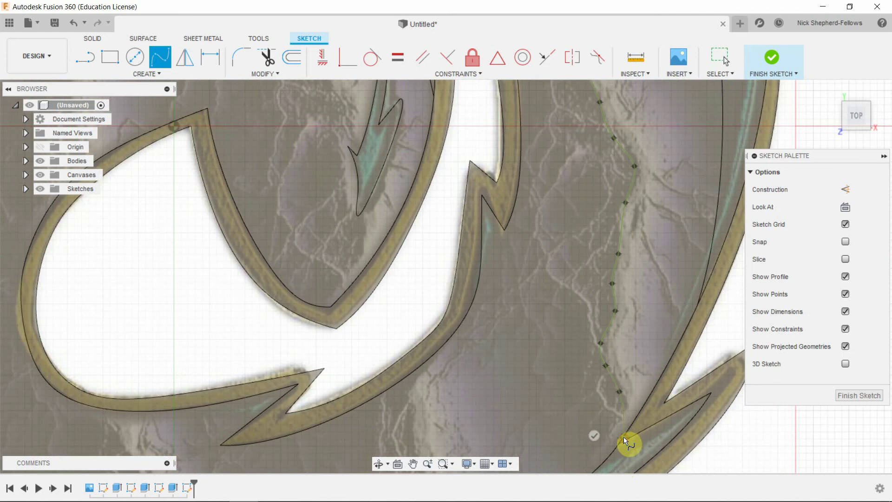
left_click(593, 438)
Step: Start a second fit point spline on the upper outline just right of the first and trace parallel to its first stretch
scroll(653, 423, "up", 5)
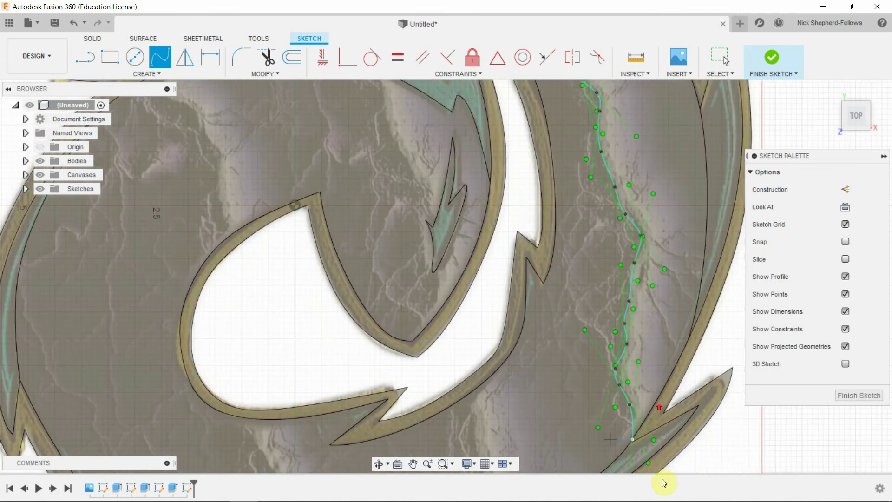
scroll(583, 209, "down", 4)
scroll(614, 333, "up", 5)
scroll(600, 216, "down", 6)
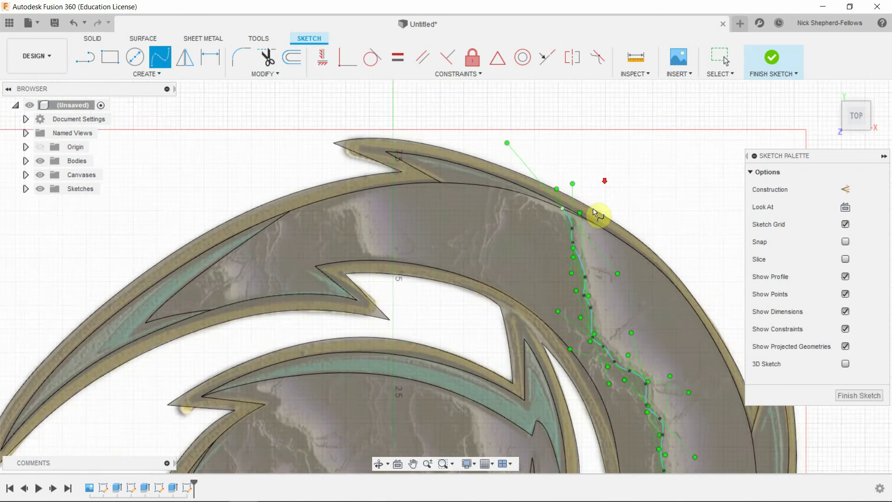
left_click(159, 56)
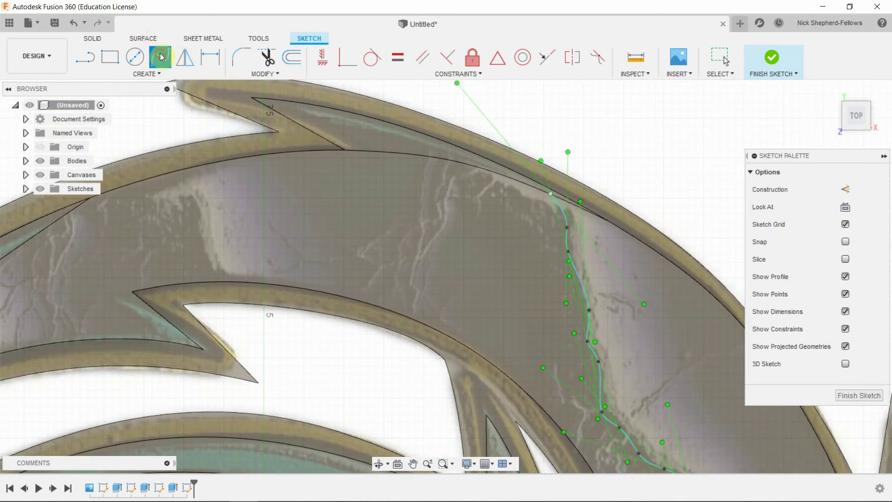
left_click(564, 200)
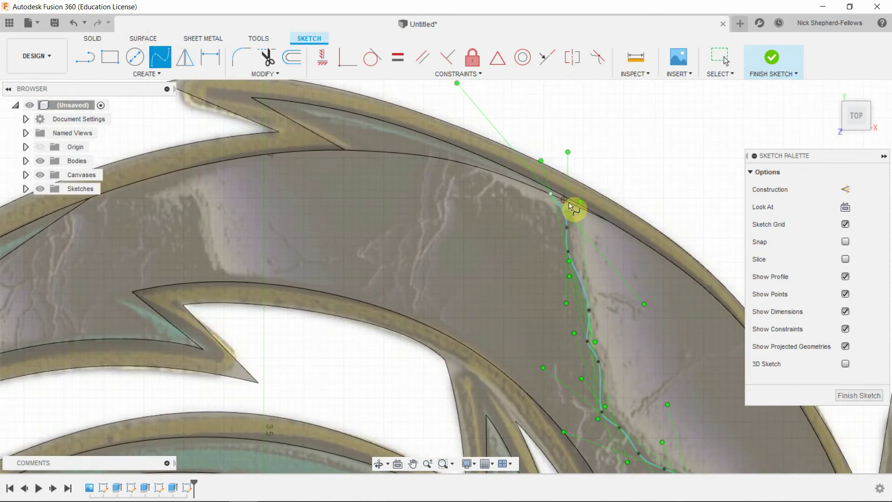
left_click(579, 228)
left_click(579, 252)
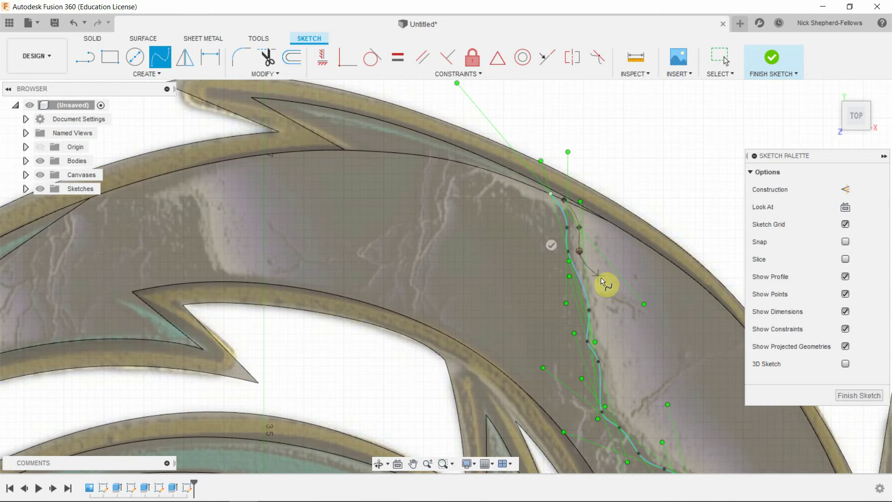
left_click(600, 310)
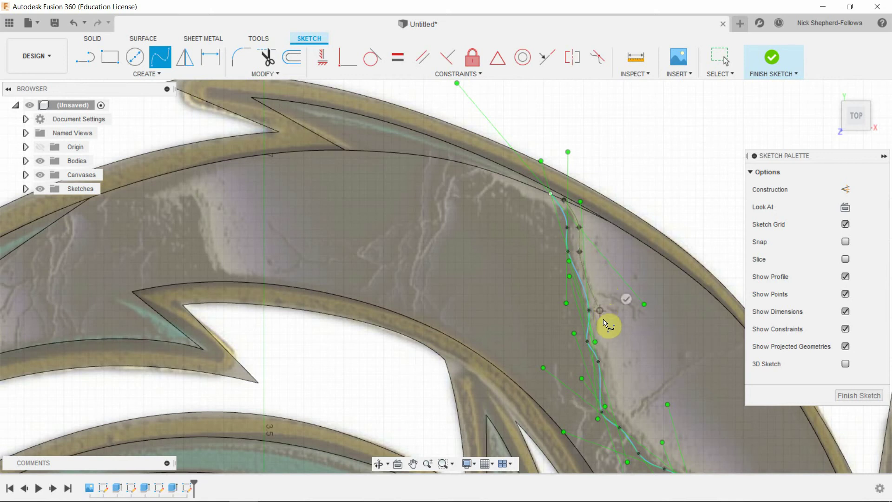
left_click(598, 343)
left_click(609, 360)
left_click(611, 411)
Step: Continue the second spline along the ridge's diagonal stretch and the bends below it, keeping a narrow gap to the first spline
scroll(574, 325, "down", 4)
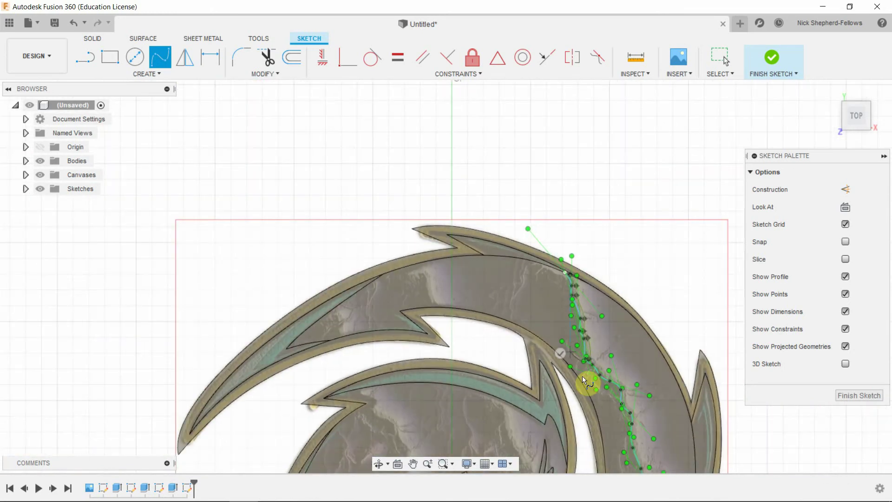
scroll(583, 379, "up", 6)
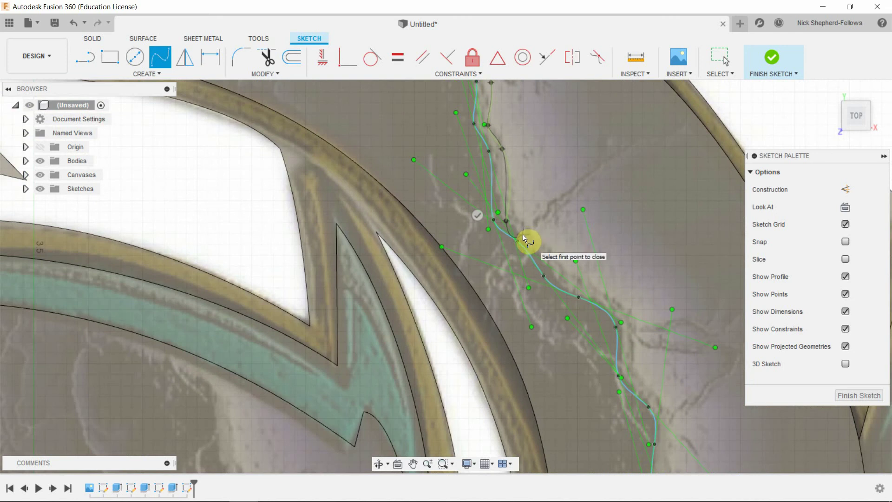
left_click(523, 234)
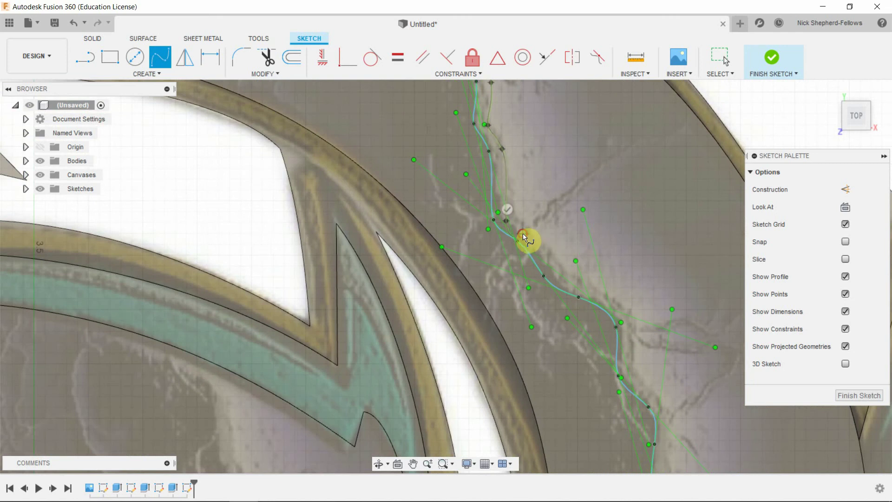
left_click(553, 273)
left_click(590, 292)
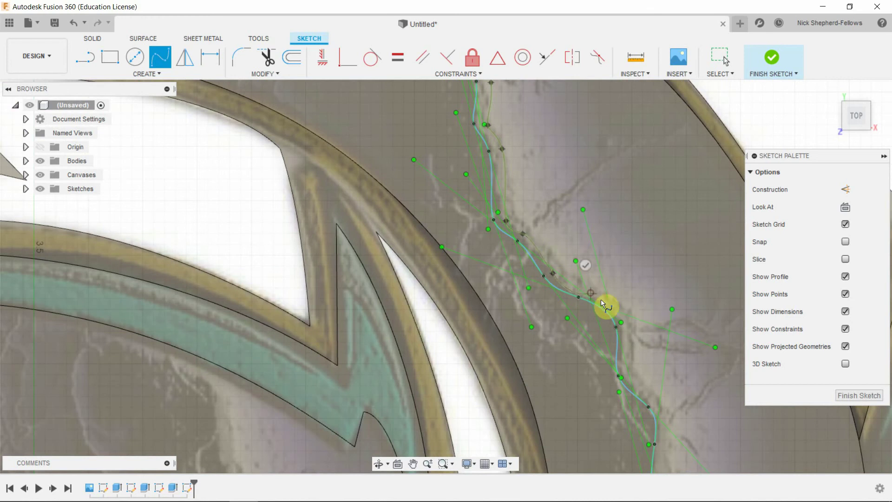
left_click(623, 327)
left_click(625, 375)
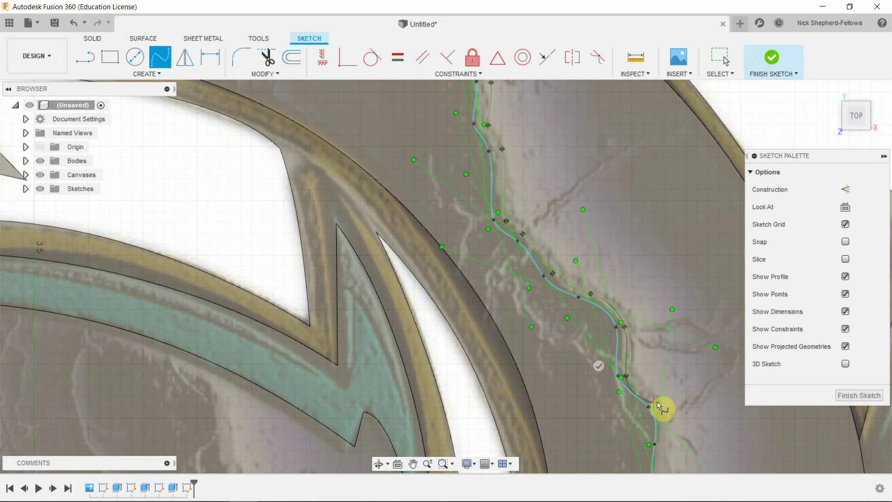
left_click(658, 406)
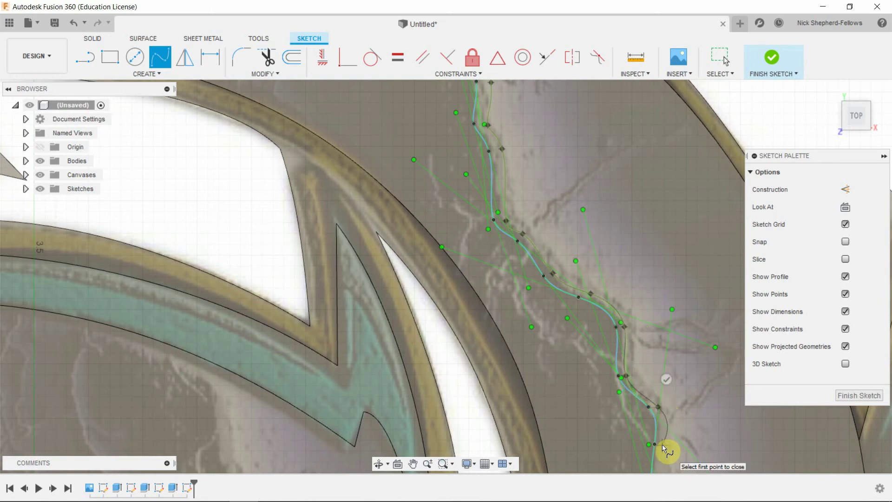
left_click(663, 443)
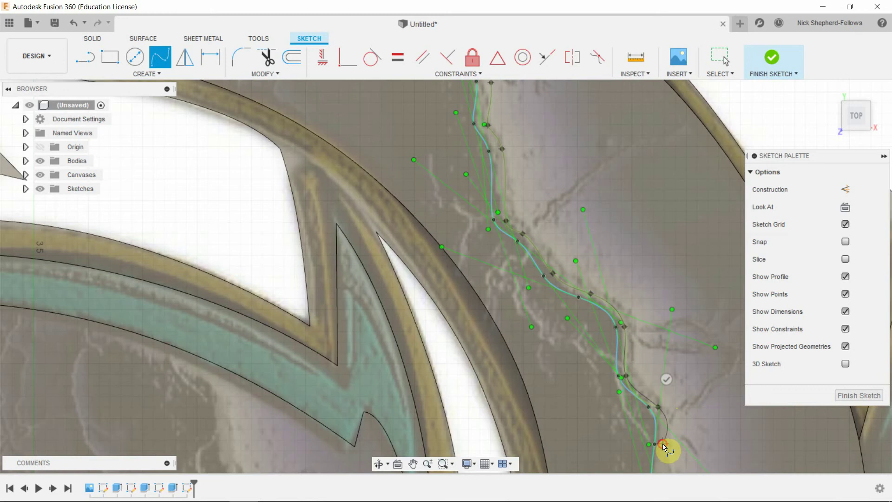
Step: Extend the second spline down beside the first to just below the horizontal axis
scroll(662, 356, "down", 5)
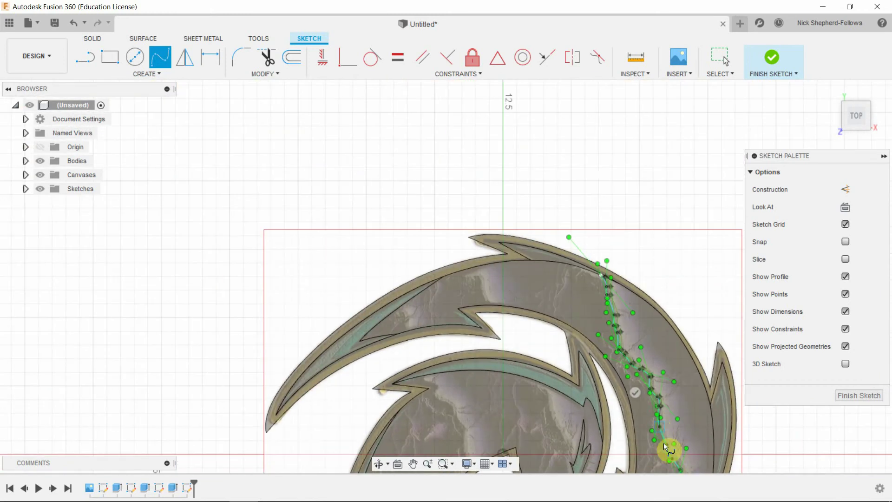
scroll(665, 448, "up", 5)
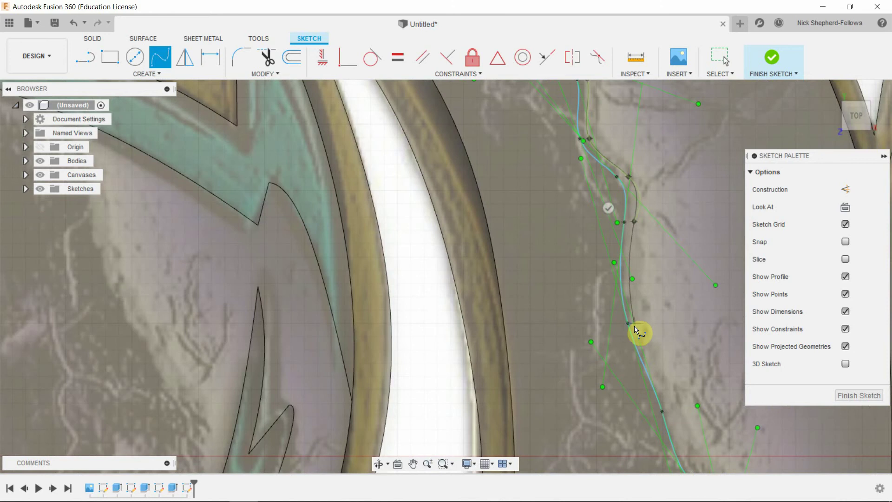
left_click(638, 325)
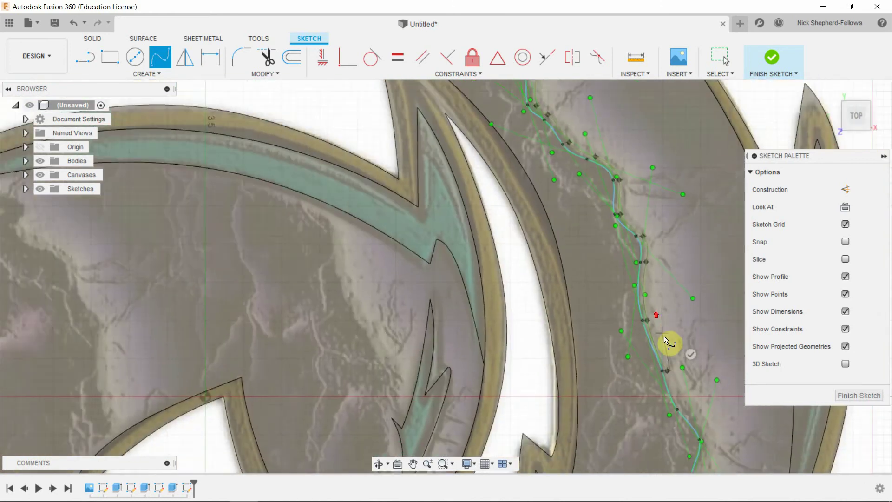
scroll(671, 342, "down", 4)
scroll(675, 372, "up", 4)
scroll(676, 373, "up", 2)
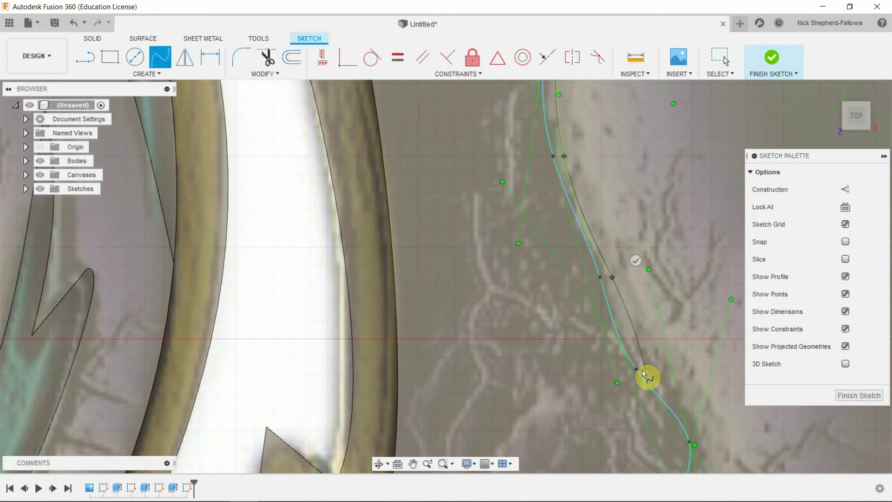
left_click(649, 370)
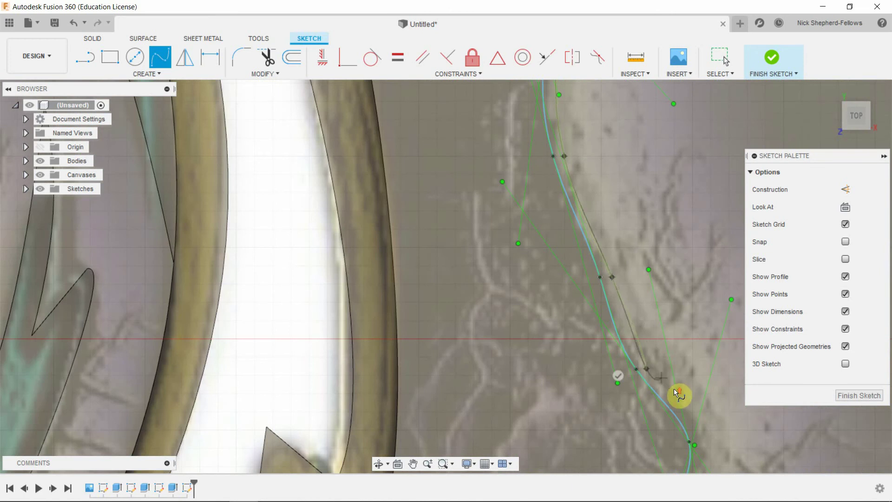
Step: Carry the second spline around the ridge's rightward bulge, keeping its fit points just right of the first spline
scroll(677, 394, "down", 3)
scroll(714, 423, "up", 5)
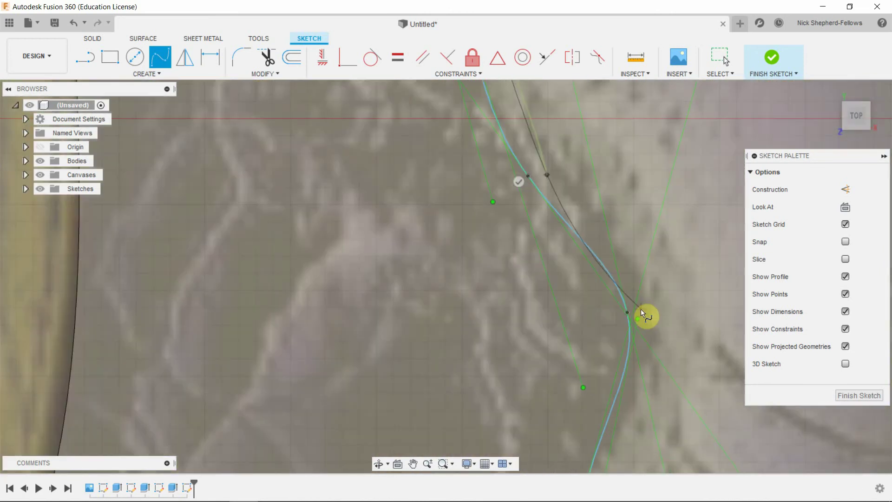
left_click(643, 313)
scroll(649, 361, "down", 4)
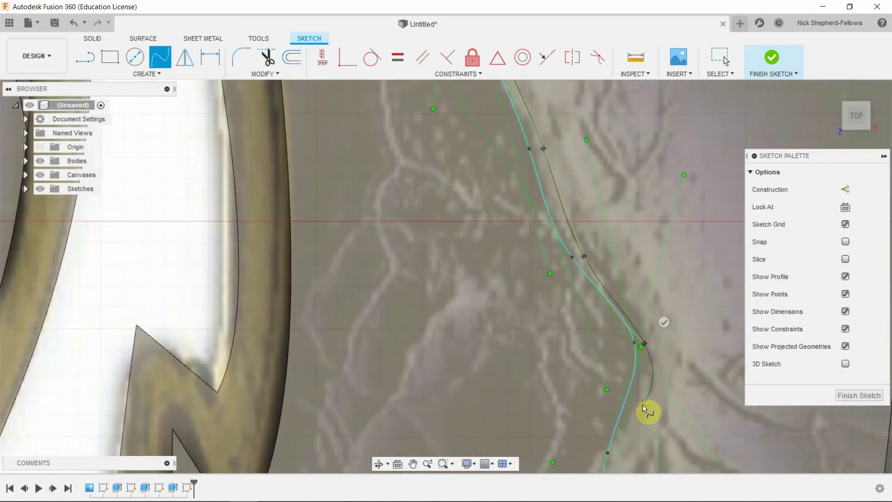
scroll(666, 273, "down", 4)
scroll(661, 344, "up", 4)
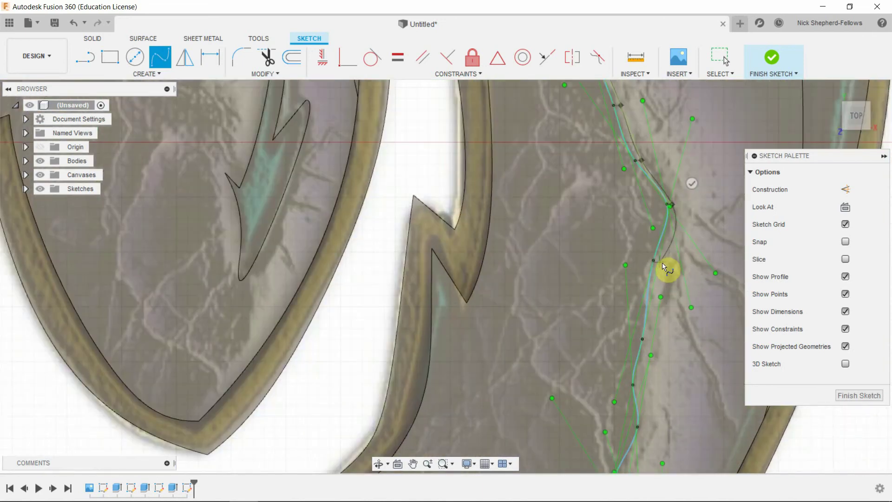
left_click(663, 261)
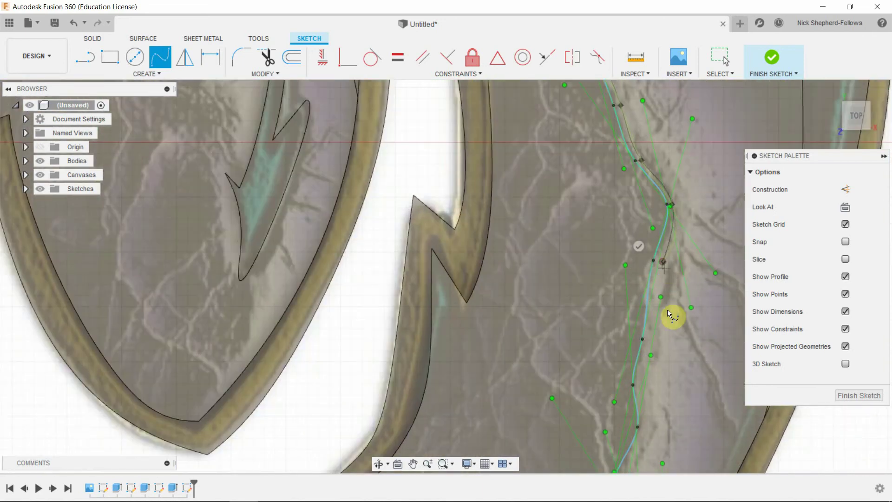
Step: Add three fit points to the second spline along the nearly straight stretch below the bulge
left_click(652, 339)
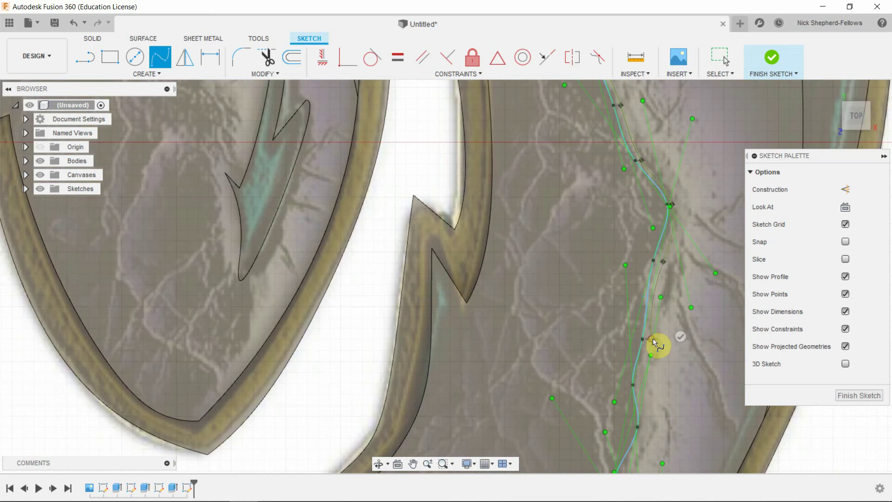
left_click(642, 385)
left_click(651, 437)
scroll(621, 428, "down", 5)
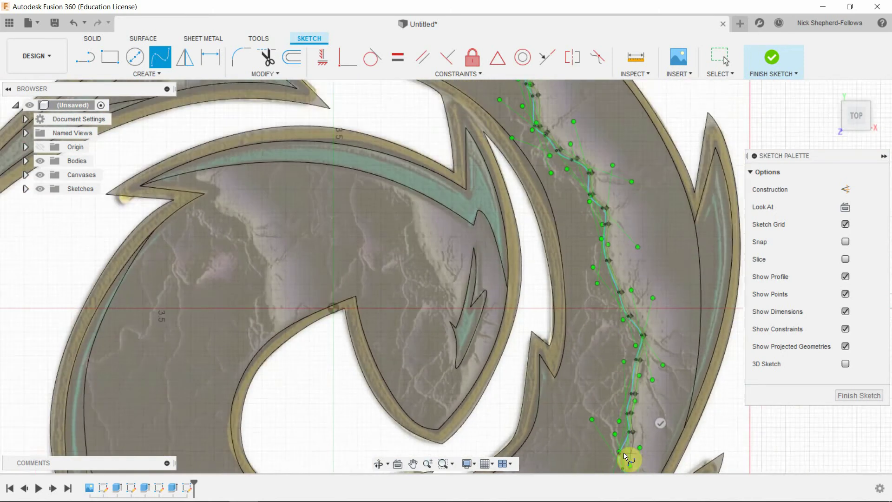
Step: Trace the second spline around the last leftward bend, end it on the outline beside the lower right barb, and complete it
scroll(624, 455, "down", 3)
scroll(624, 385, "up", 8)
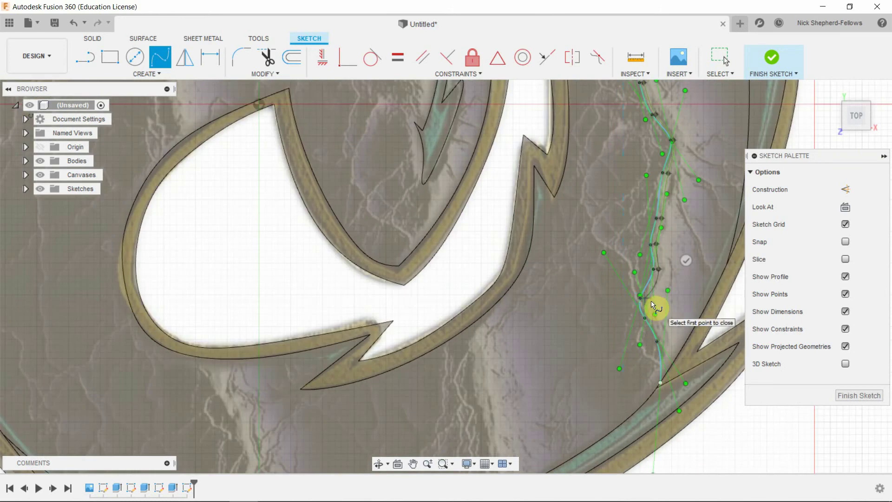
scroll(648, 304, "up", 2)
scroll(650, 305, "up", 1)
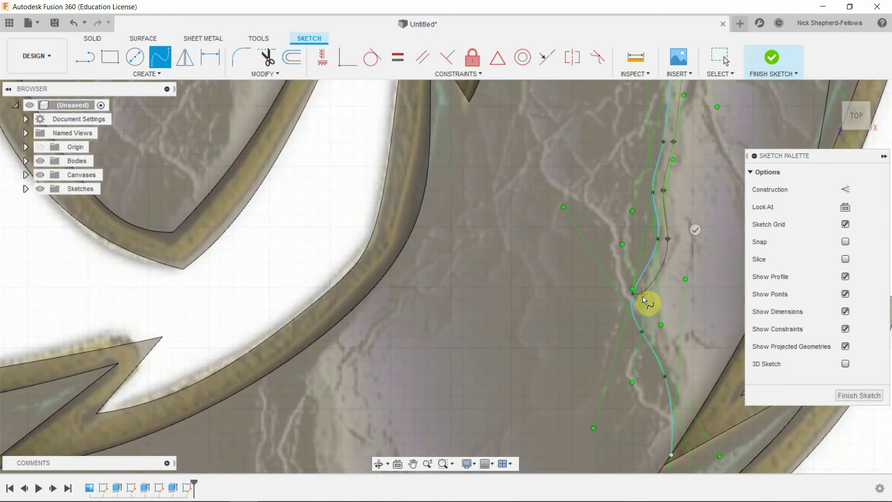
left_click(652, 332)
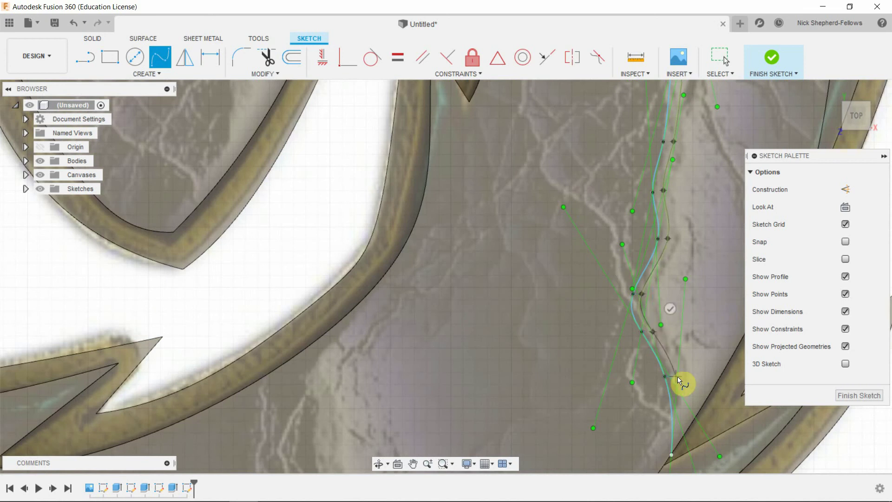
left_click(676, 377)
scroll(681, 440, "down", 1)
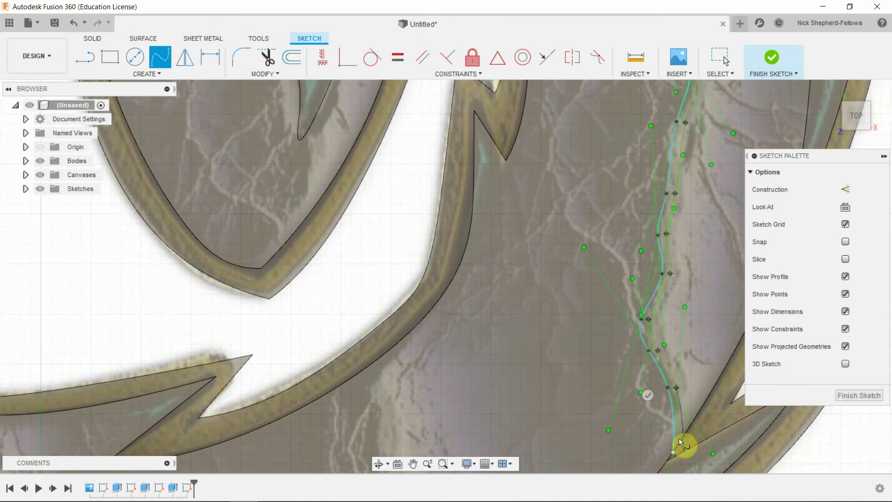
left_click(681, 440)
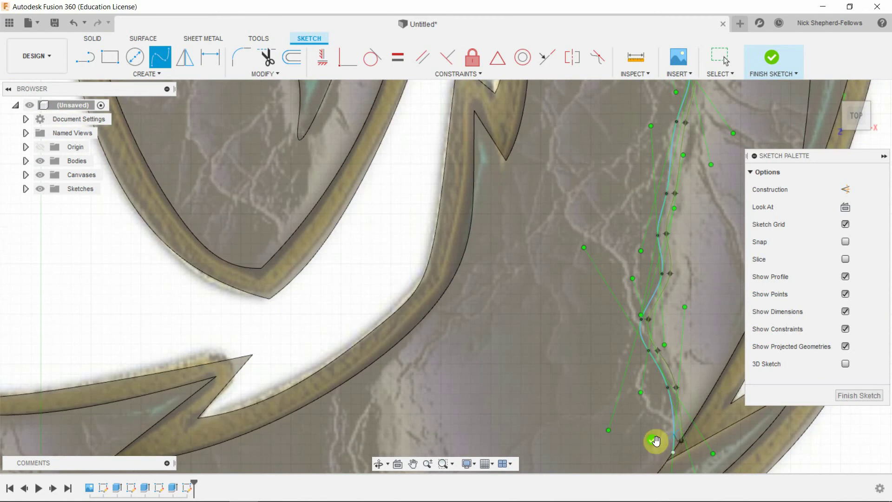
scroll(636, 290, "down", 8)
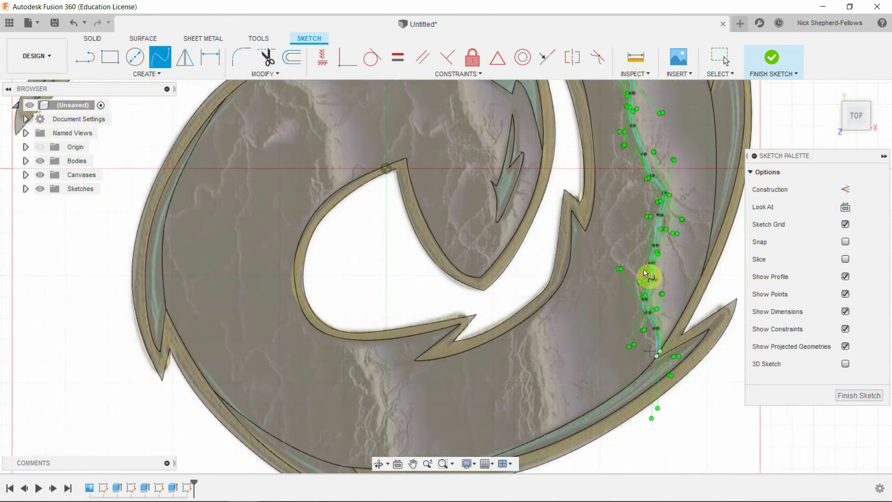
Step: Finish the ridge sketch and hide the reference canvas
scroll(649, 290, "up", 6)
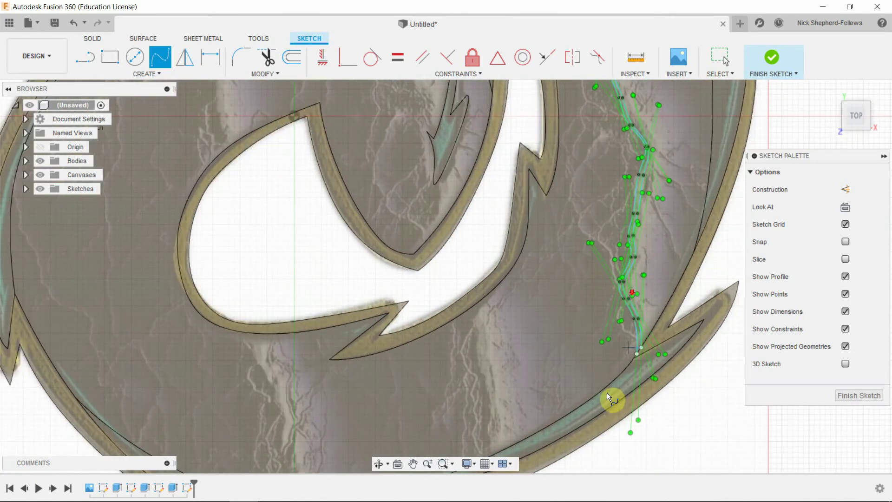
scroll(623, 380, "down", 1)
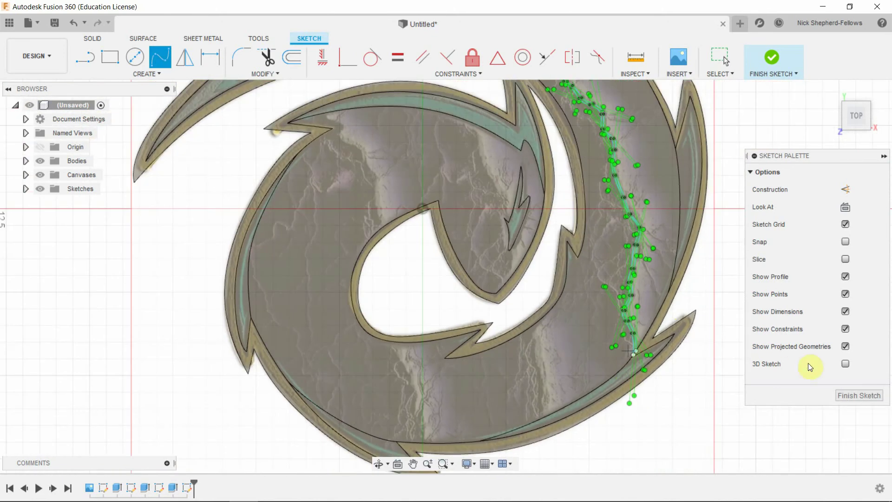
left_click(848, 395)
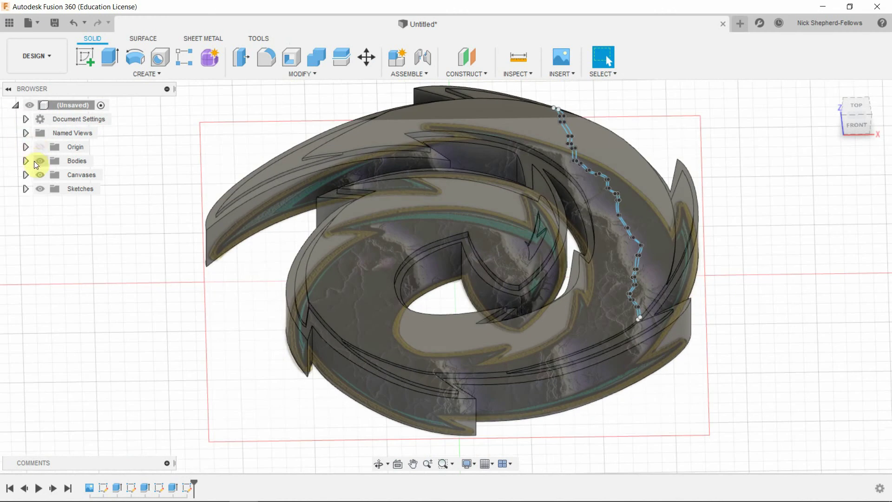
left_click(40, 175)
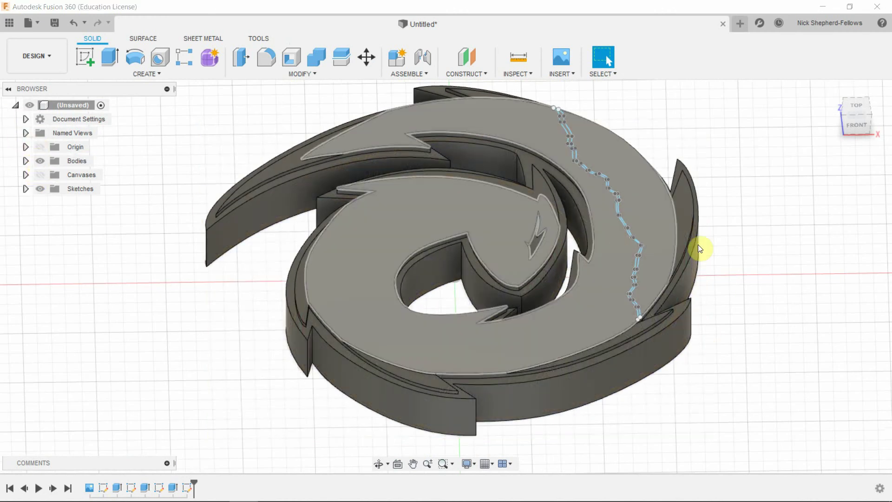
scroll(728, 370, "down", 5)
scroll(740, 251, "up", 6)
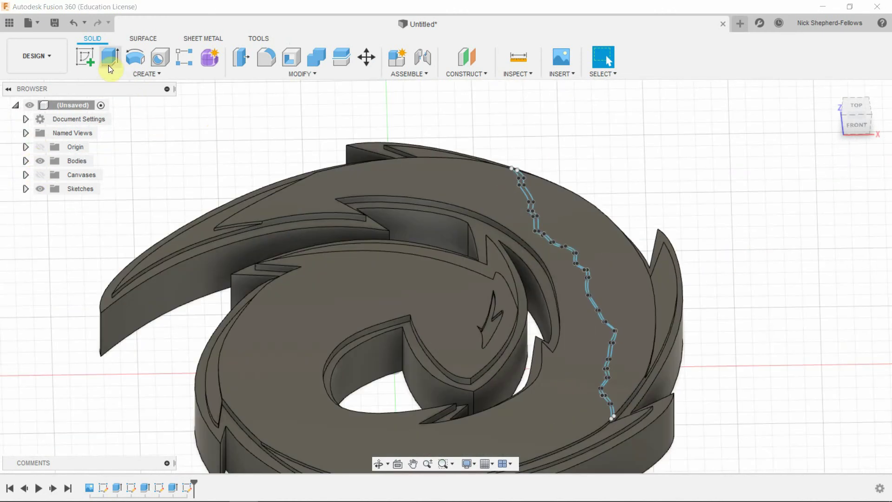
left_click(107, 57)
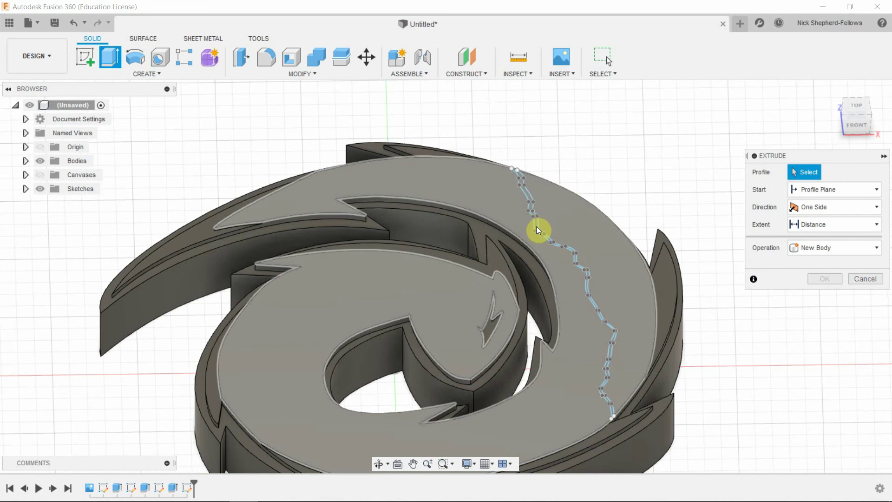
scroll(557, 261, "up", 5)
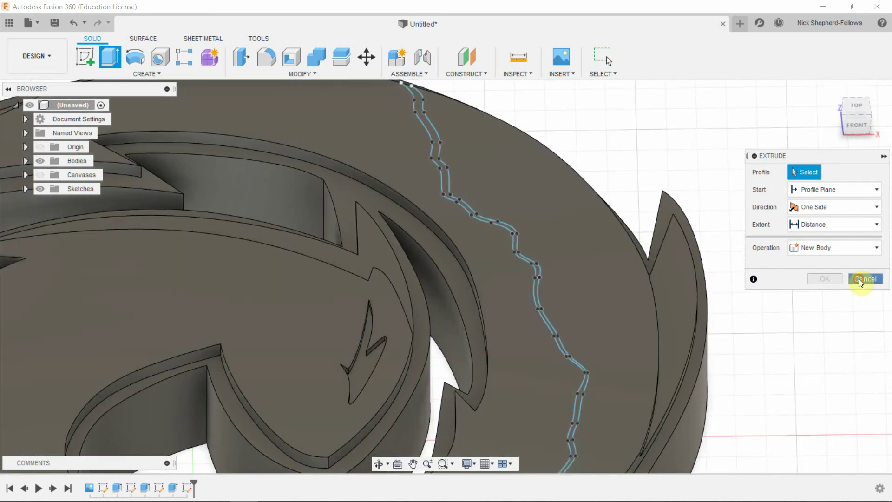
left_click(859, 281)
scroll(367, 205, "down", 1)
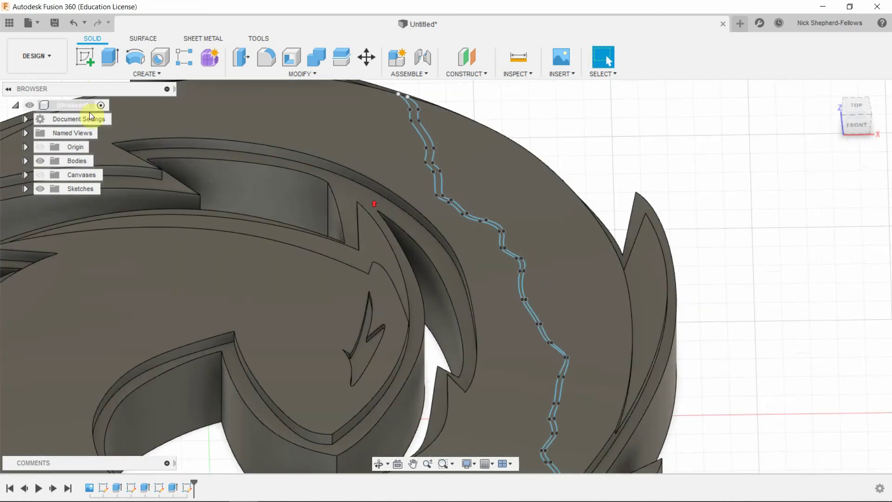
Step: Reopen the ridge sketch for editing and connect the two splines' lower endpoints beside the lower right barb with a short line
right_click(186, 488)
left_click(214, 377)
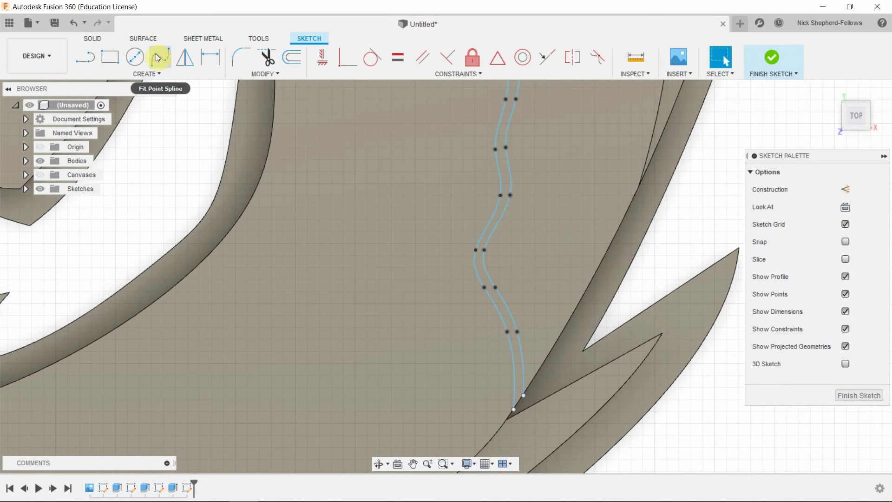
left_click(85, 57)
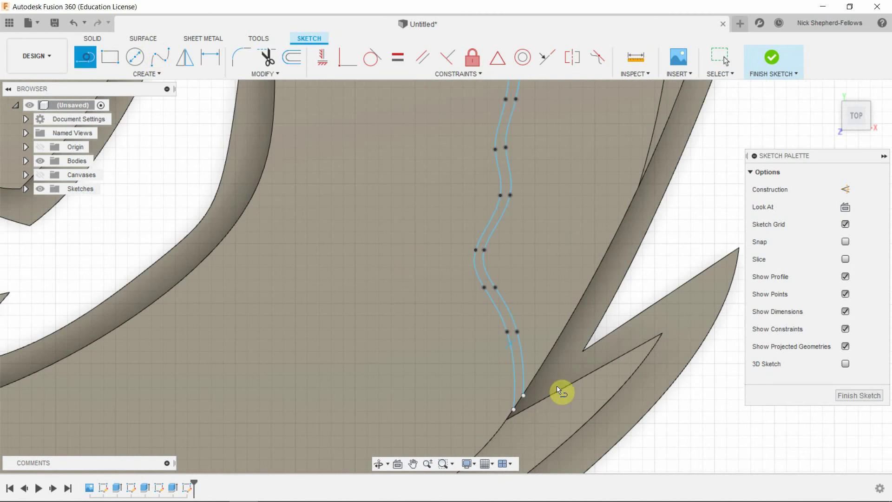
left_click(522, 397)
scroll(520, 393, "down", 3)
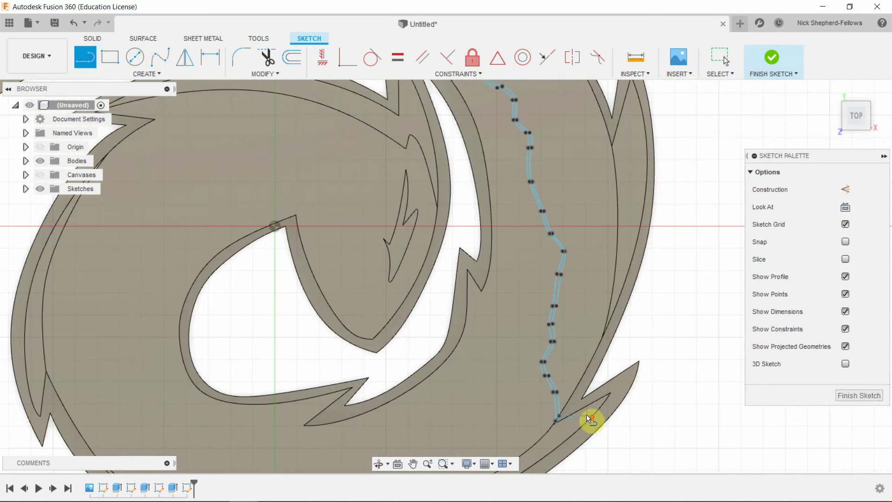
Step: Connect the two splines' upper endpoints with a short line to close the narrow profile, and finish the sketch
scroll(586, 414, "down", 3)
scroll(507, 149, "up", 6)
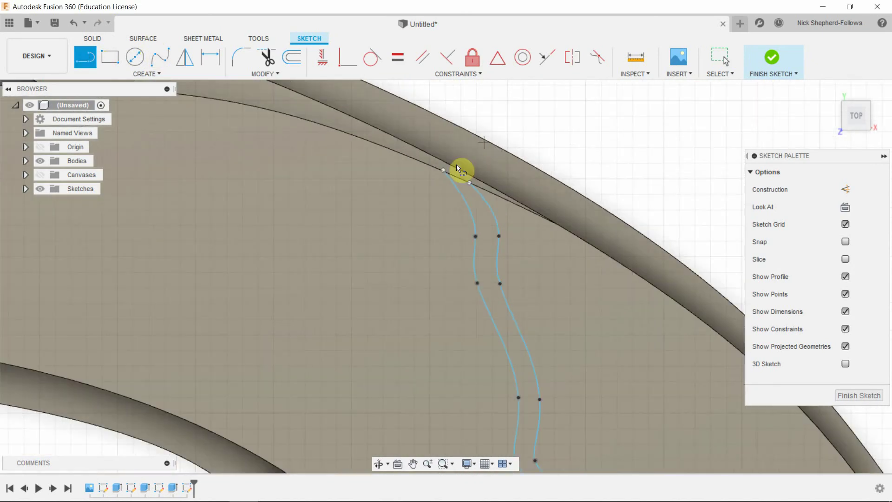
left_click(444, 171)
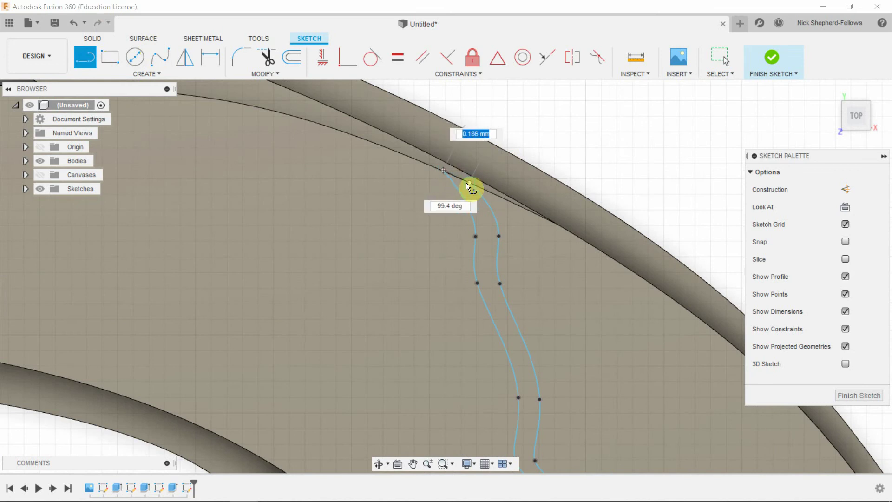
left_click(469, 184)
left_click(852, 397)
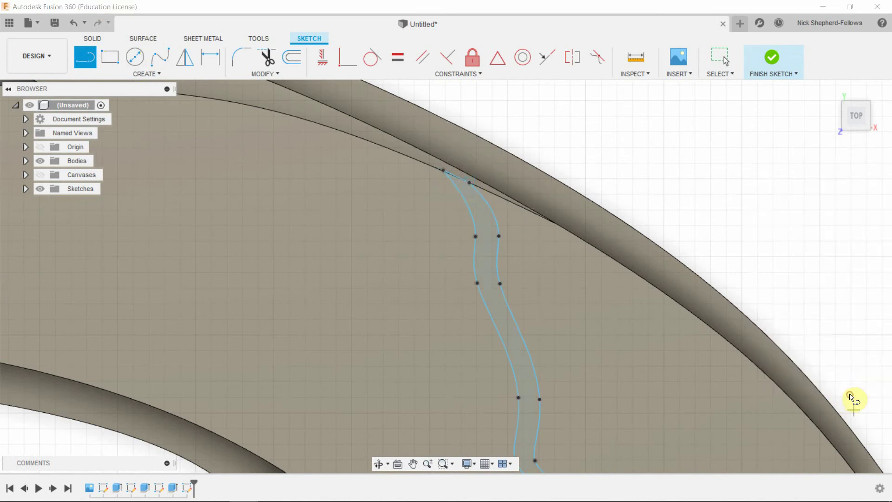
Step: Extrude the narrow ridge profile upward by 0.1 mm, joined to the emblem body
scroll(596, 185, "down", 6)
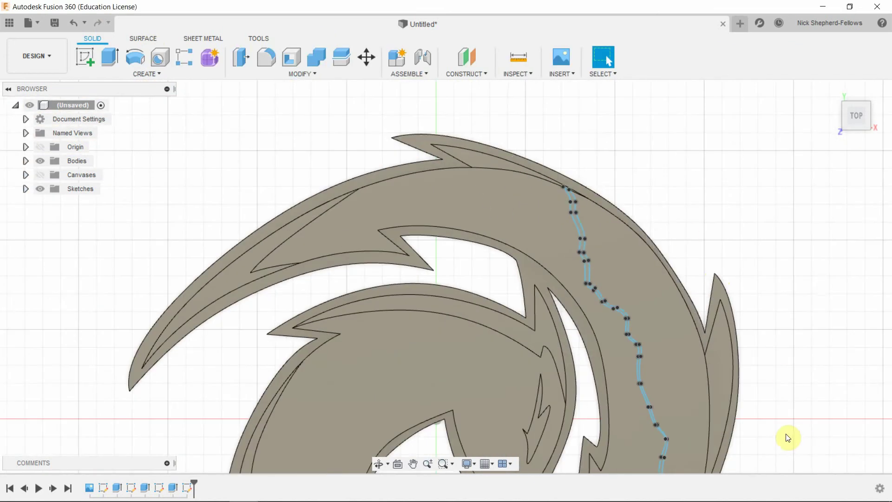
middle_click_drag(787, 438, 739, 375, "shift")
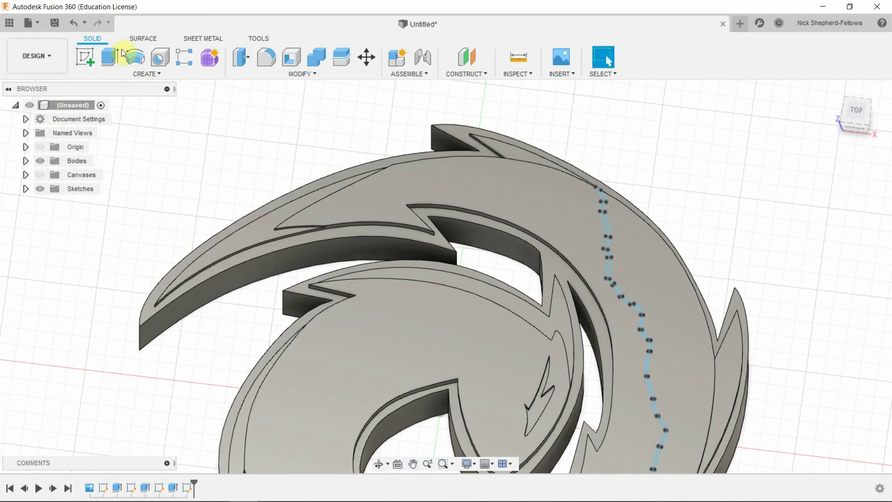
left_click(110, 57)
left_click(608, 231)
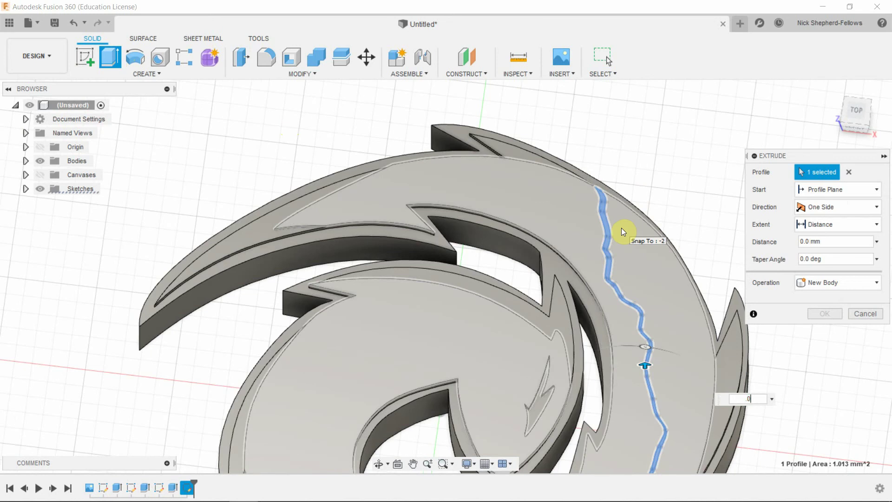
type(".05")
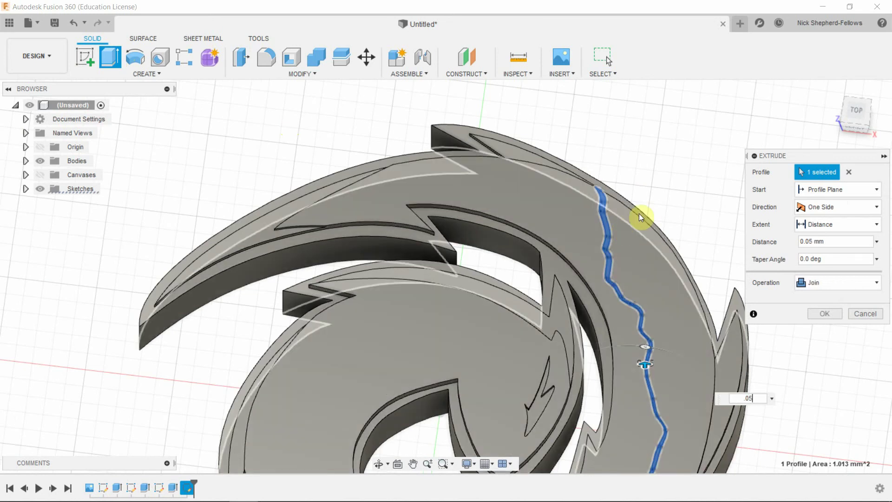
middle_click_drag(677, 209, 678, 167, "shift")
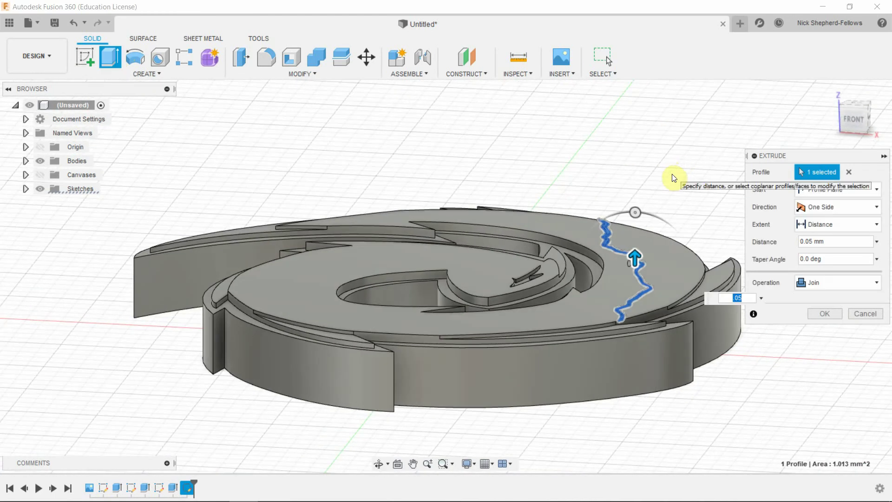
type(".0")
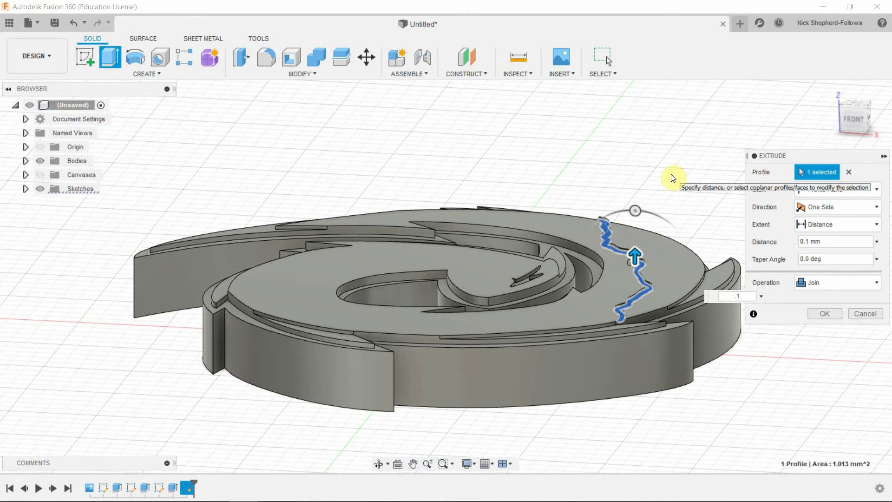
left_click(824, 314)
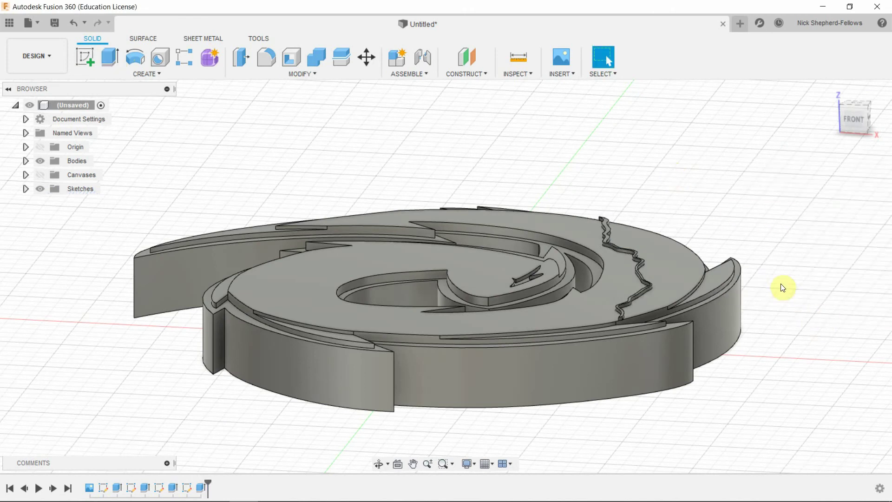
Step: Start an equal-distance chamfer on both long upper edges of the raised ridge, with tangent chain on
middle_click_drag(786, 285, 671, 266, "shift")
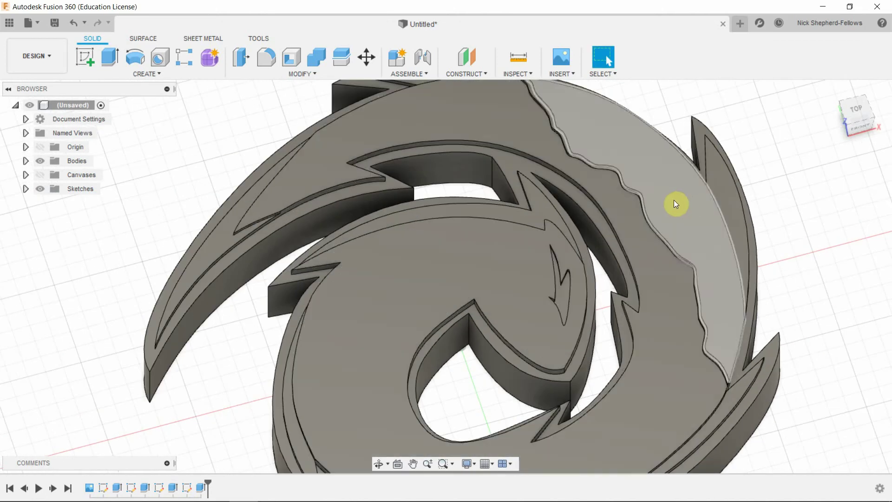
scroll(834, 333, "down", 3)
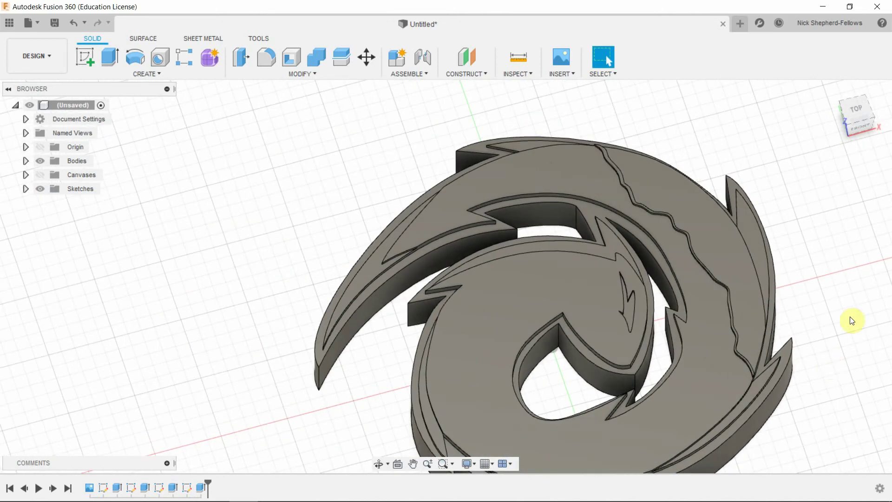
scroll(844, 304, "up", 5)
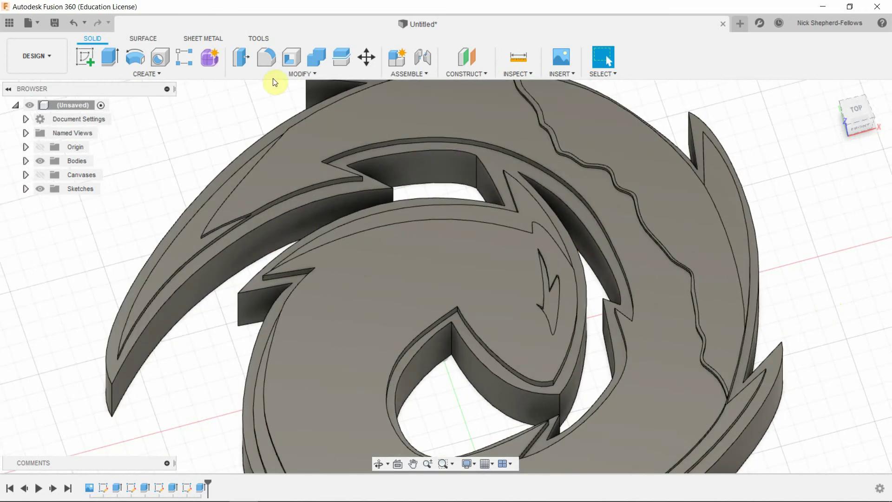
left_click(301, 76)
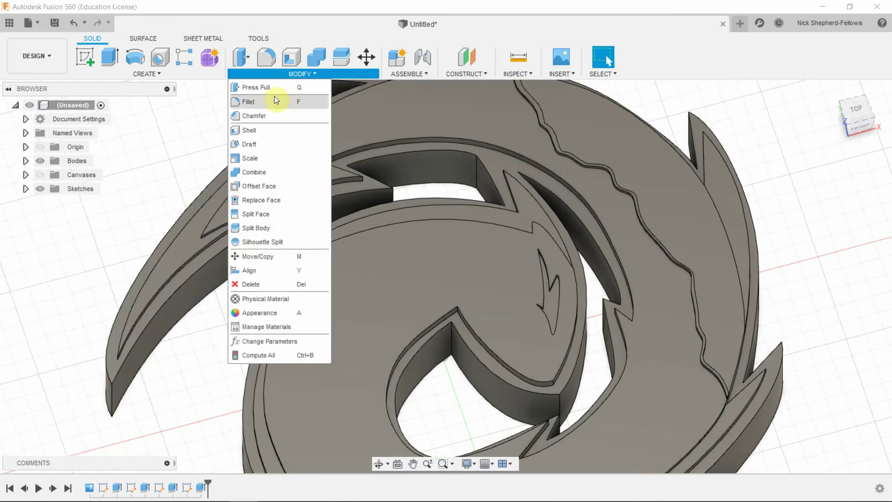
left_click(258, 116)
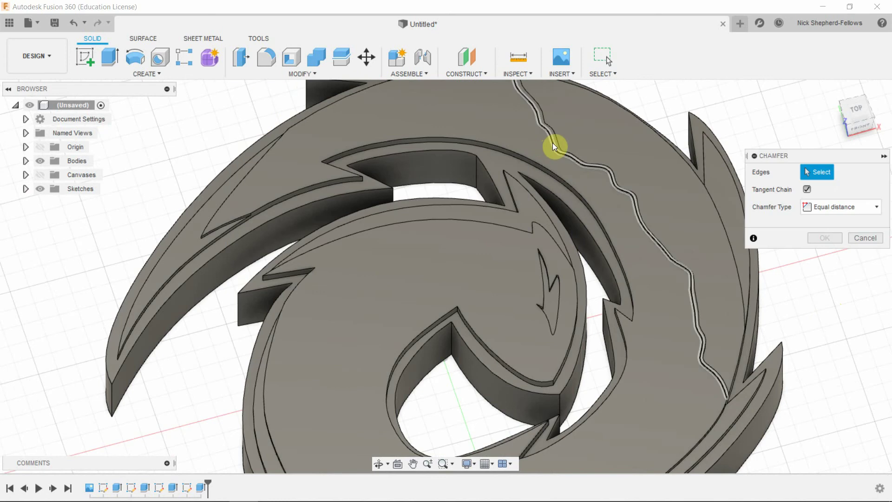
left_click(556, 141)
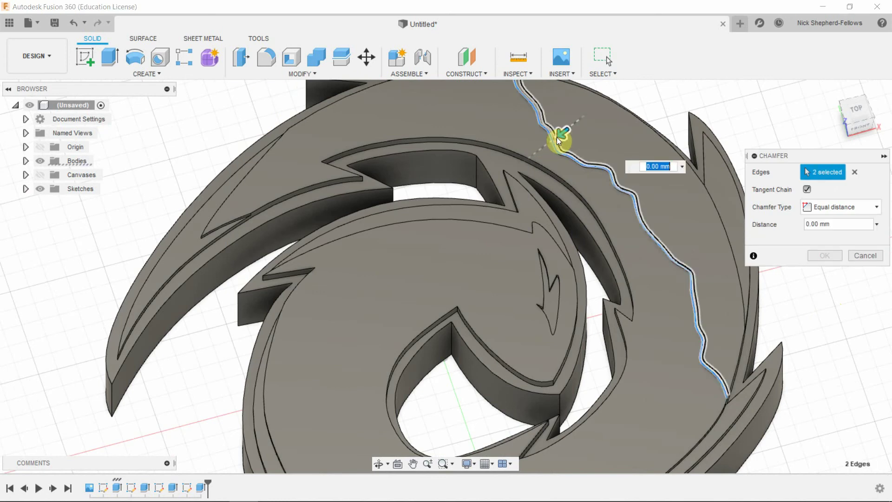
left_click(564, 142)
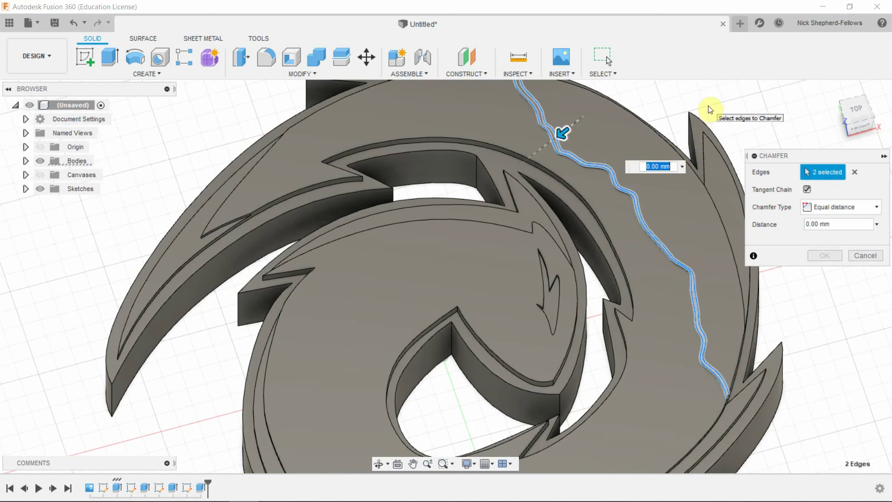
Step: Try chamfer distances of 0.5 mm and 0.02 mm on the ridge's edges and inspect the bevel up close
type("0.5")
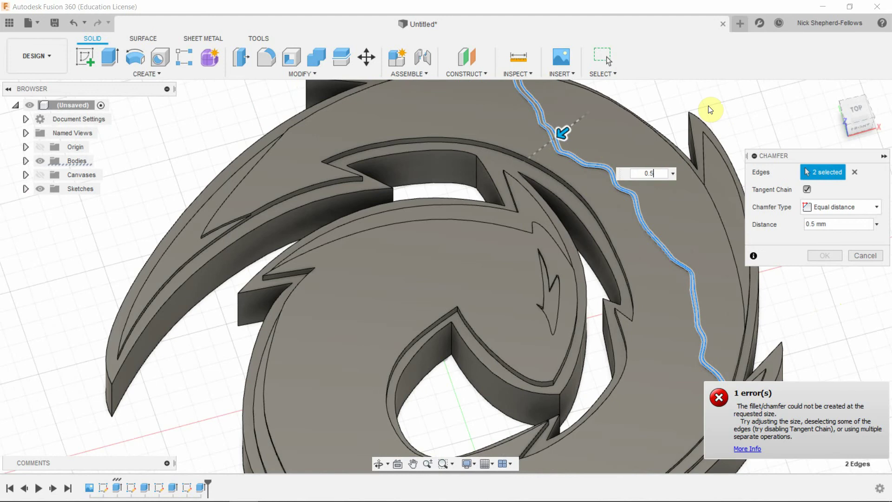
key("BackSpace")
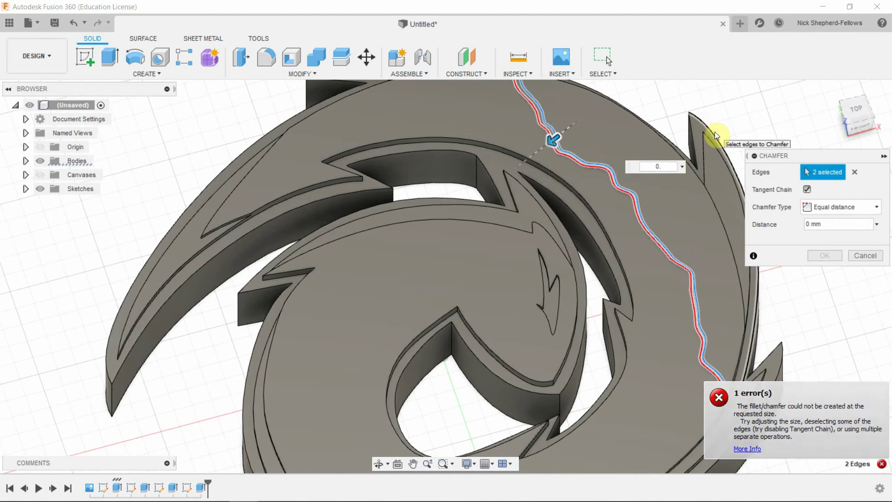
type("02")
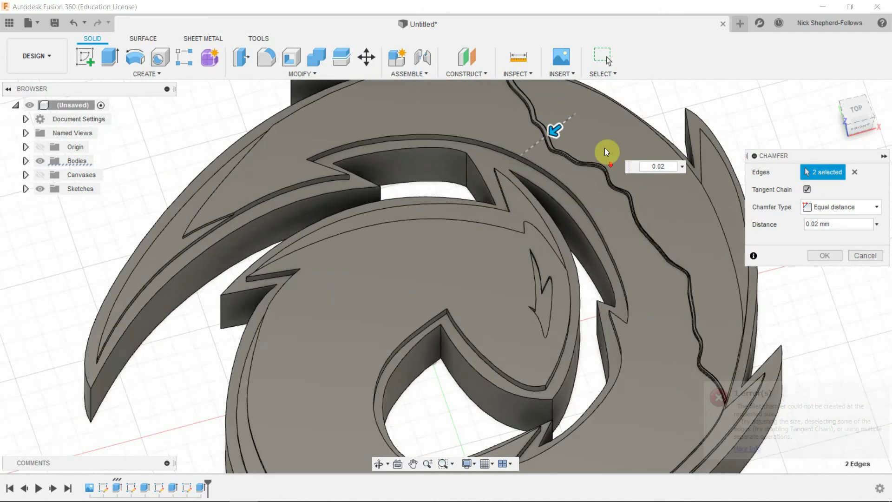
scroll(600, 151, "up", 5)
scroll(635, 263, "up", 6)
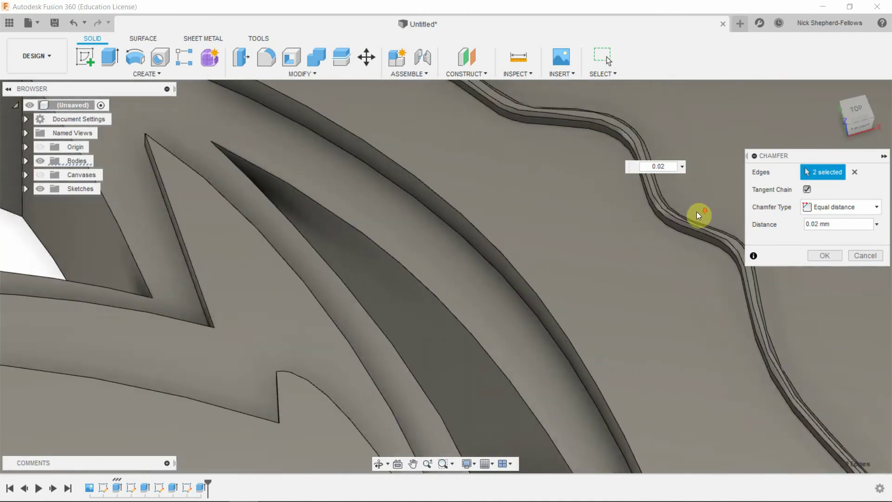
scroll(639, 242, "down", 5)
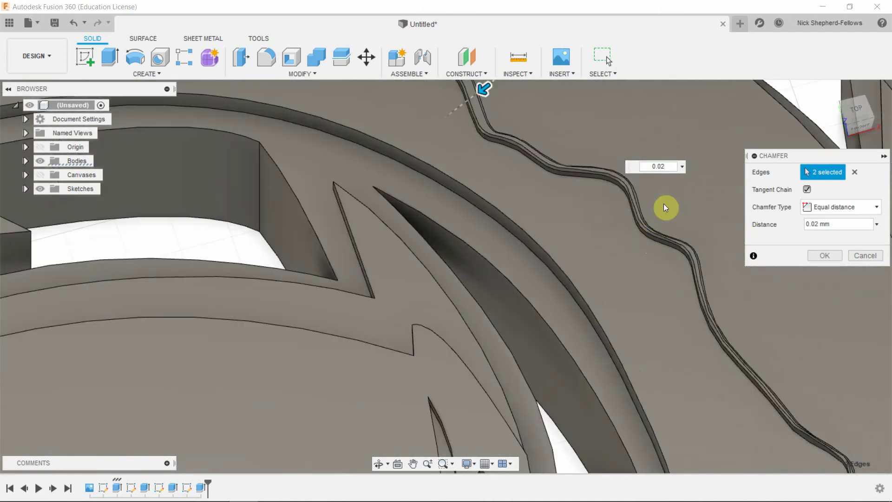
Step: Set the equal-distance chamfer on the ridge's two long upper edges to 0.03 mm and apply it
key("BackSpace")
type("3")
key("Return")
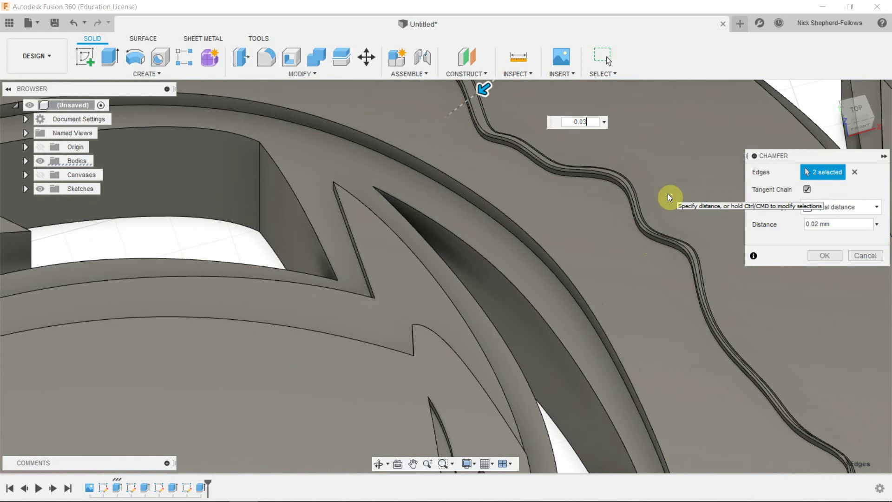
scroll(564, 277, "down", 3)
scroll(598, 201, "up", 8)
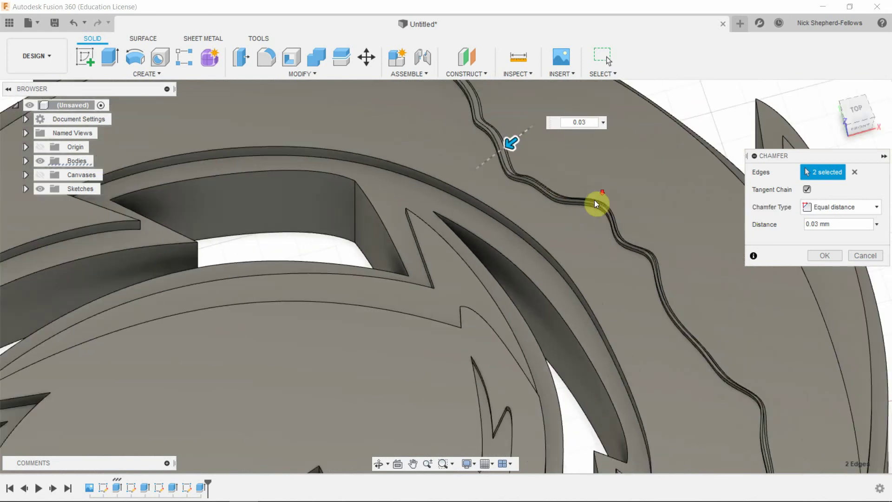
scroll(539, 184, "down", 8)
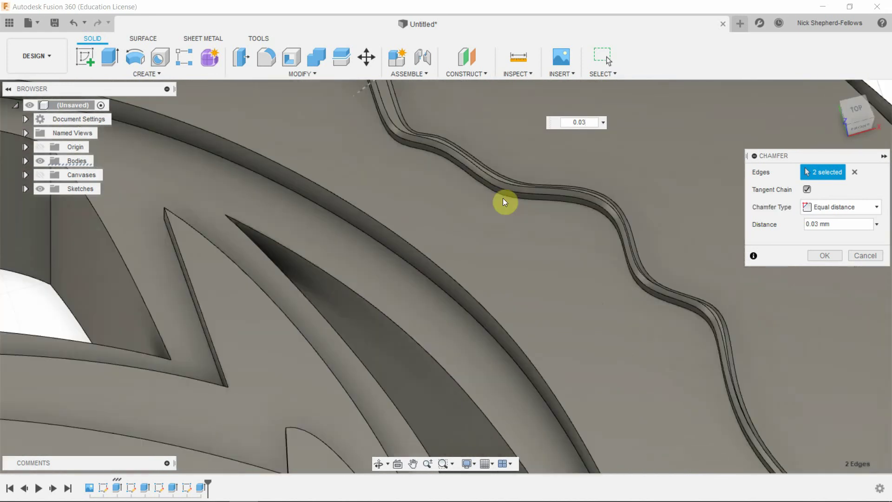
scroll(343, 191, "down", 6)
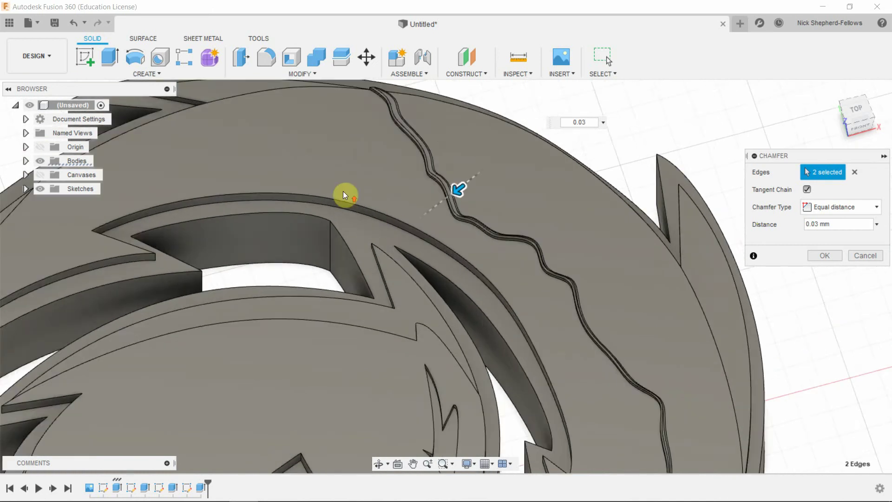
scroll(485, 313, "up", 6)
scroll(485, 313, "up", 5)
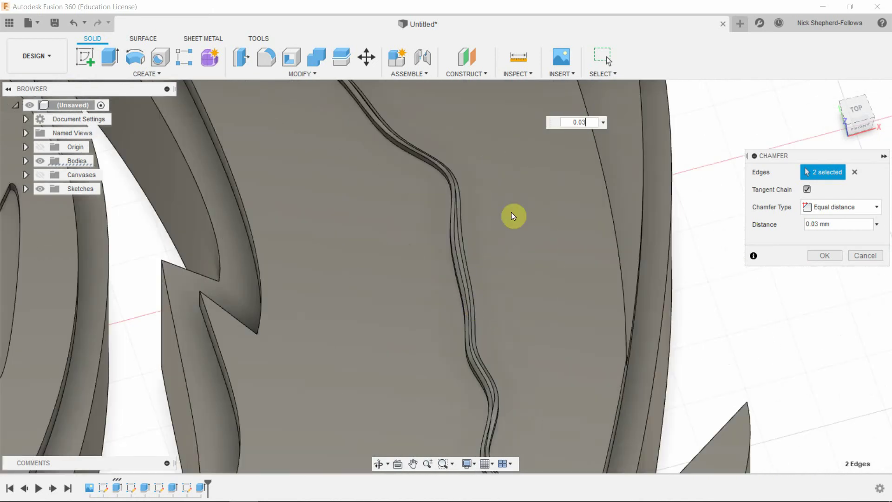
left_click(814, 256)
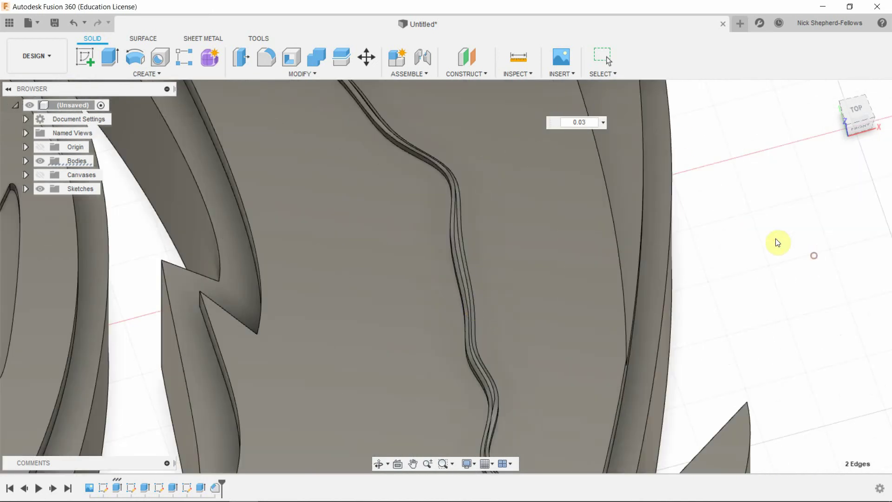
Step: Examine the chamfered ridge and the whole emblem from several angles and distances
scroll(701, 219, "down", 10)
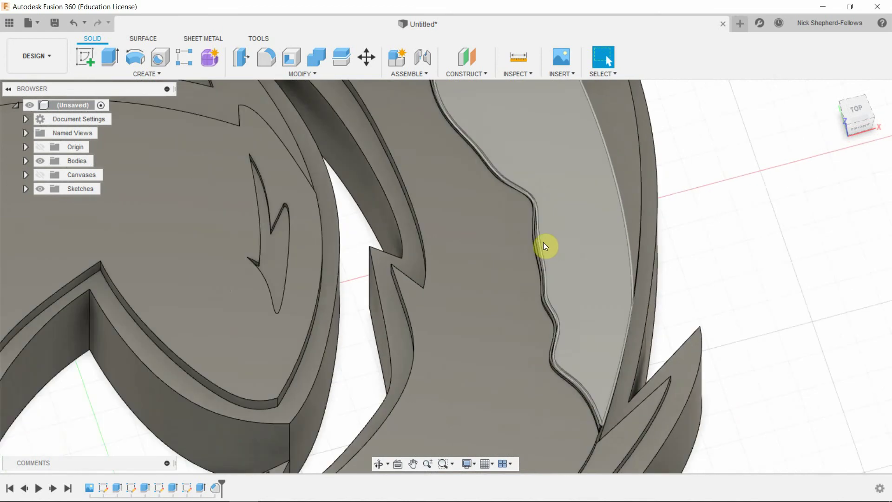
scroll(541, 215, "up", 5)
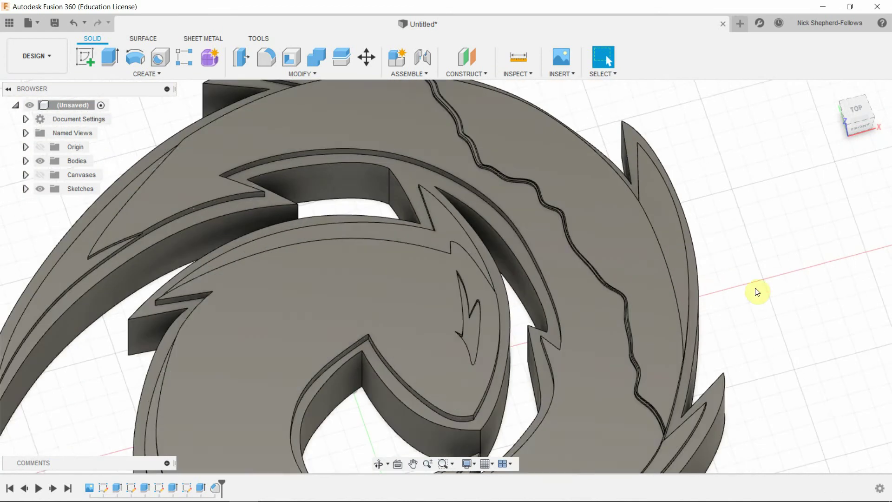
middle_click_drag(757, 293, 812, 288, "shift")
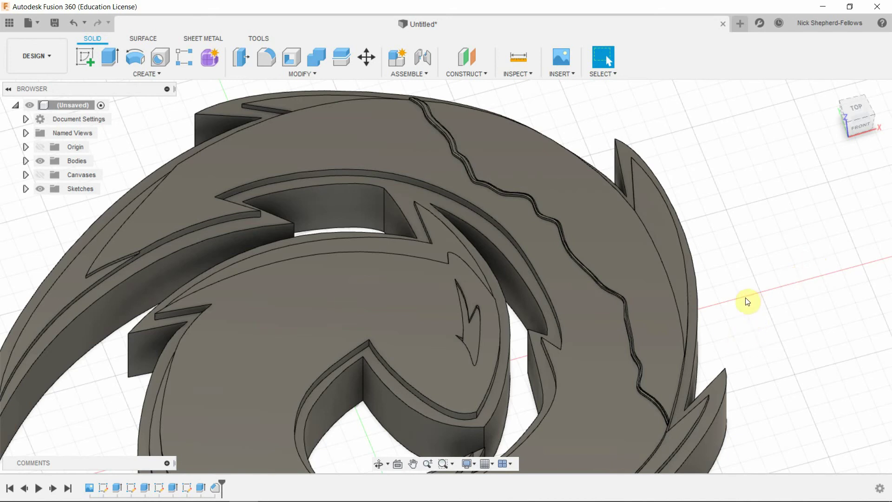
middle_click_drag(743, 300, 753, 282, "shift")
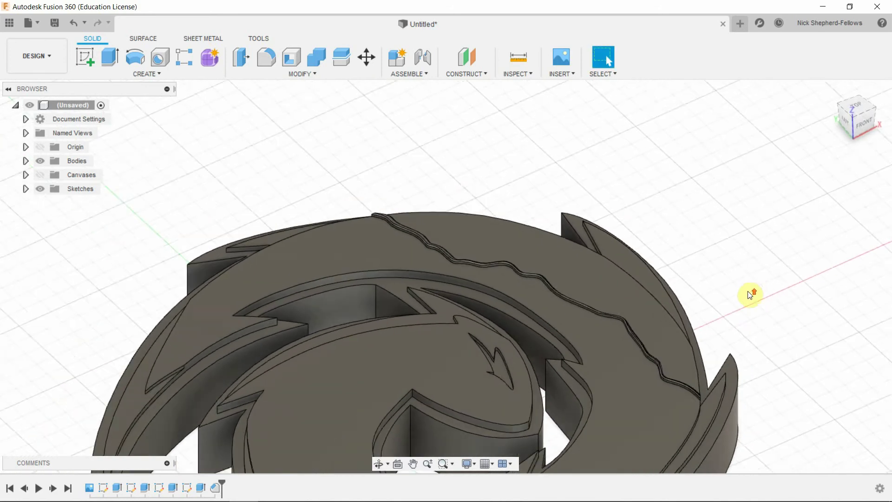
scroll(750, 295, "down", 3)
middle_click_drag(832, 409, 816, 395)
middle_click_drag(810, 365, 788, 372, "shift")
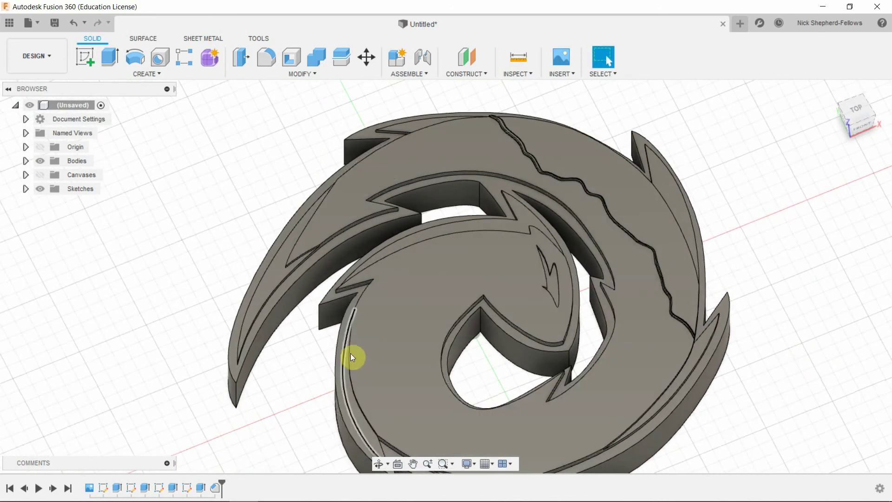
Step: Try a 0.1 mm constant-radius fillet on the curved inner edge near the emblem's lower rim
left_click(266, 59)
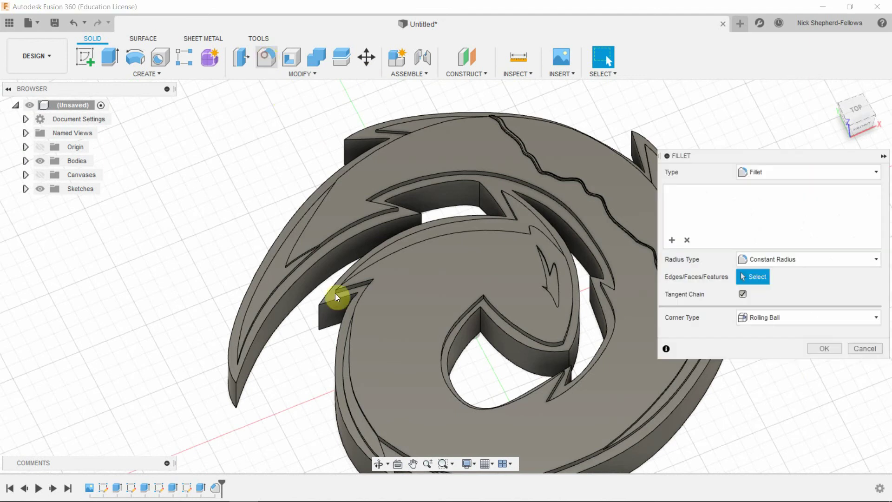
scroll(351, 361, "down", 2)
middle_click_drag(387, 289, 381, 391, "shift")
left_click(381, 392)
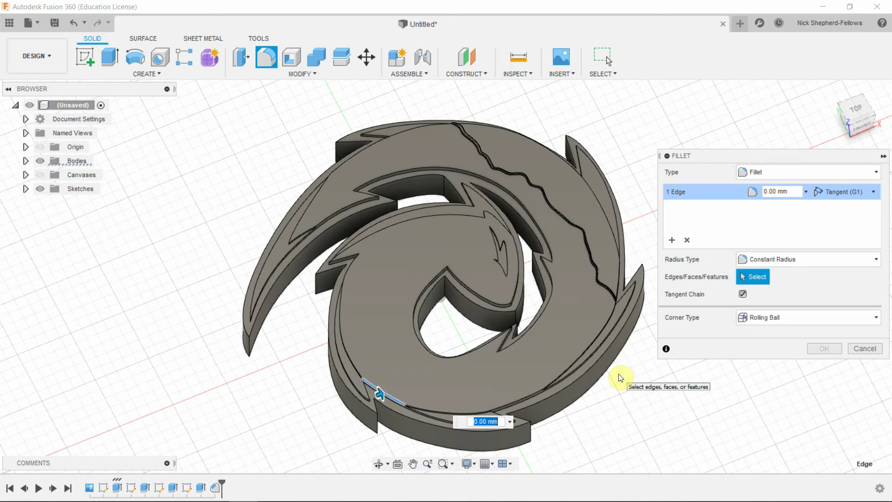
type("0.1")
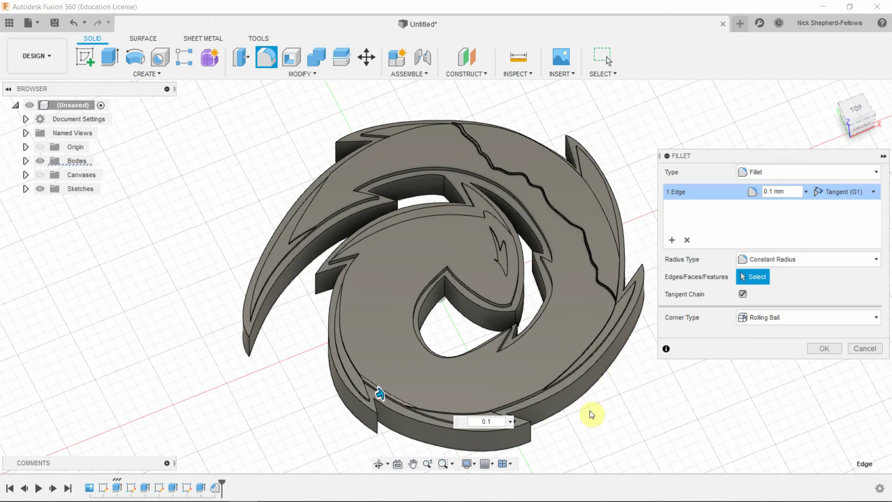
scroll(482, 430, "up", 5)
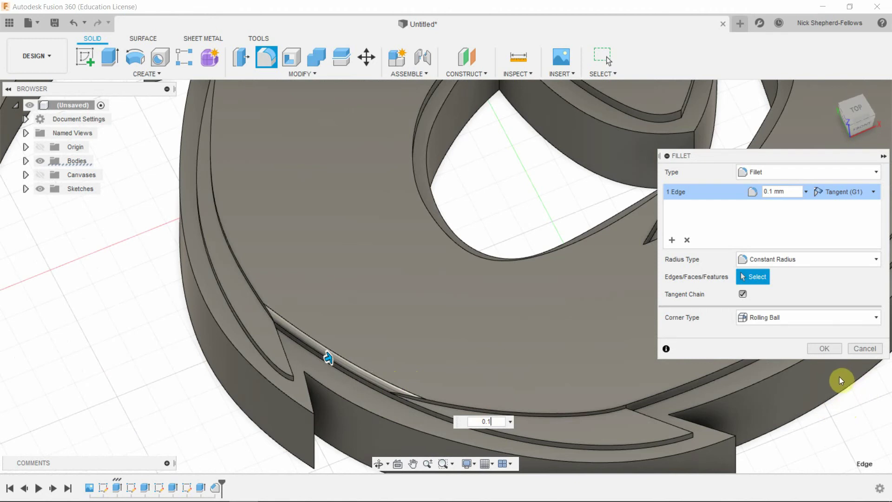
left_click(851, 348)
Step: View the whole emblem from the top and show the reference canvas over it
scroll(345, 365, "down", 10)
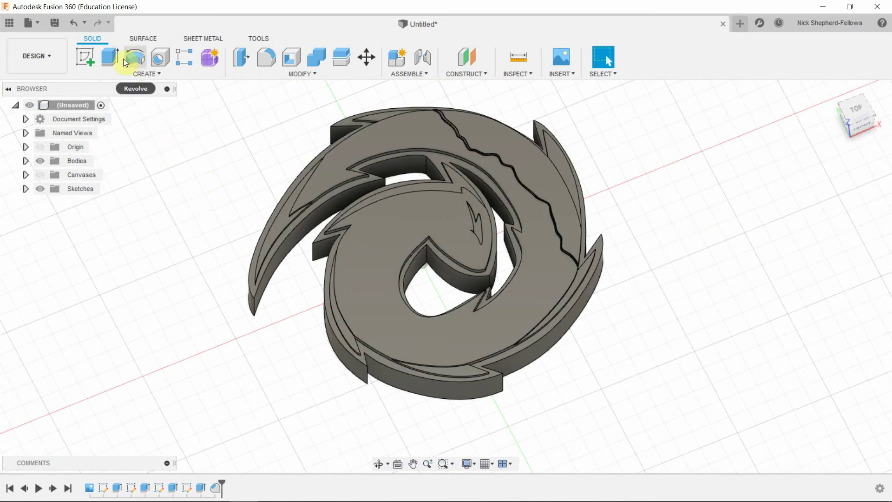
left_click(858, 112)
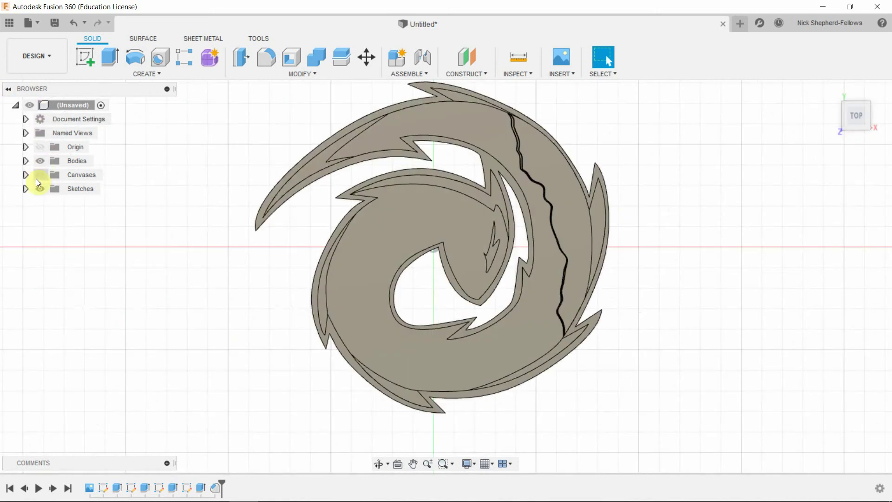
left_click(39, 175)
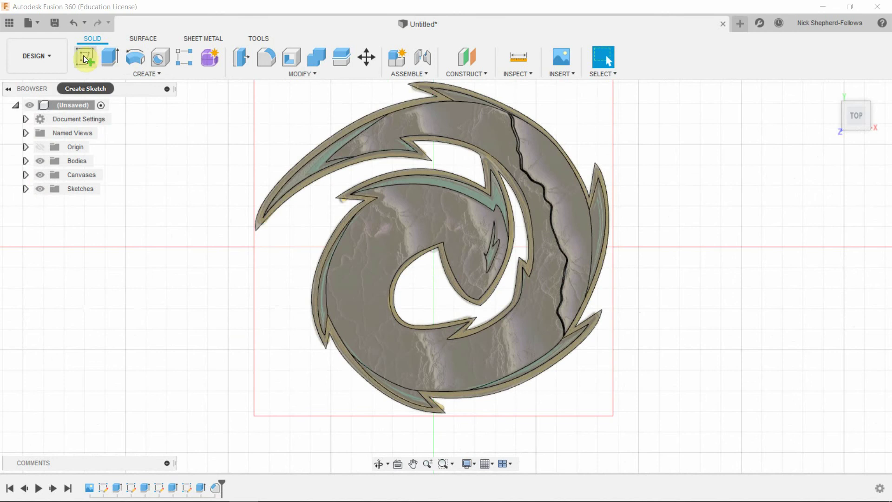
left_click(83, 54)
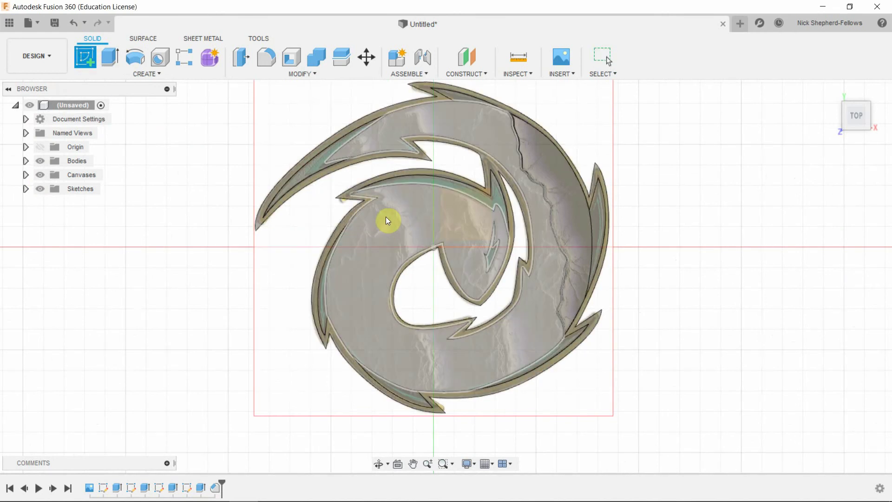
key("Escape")
middle_click_drag(238, 309, 240, 284, "shift")
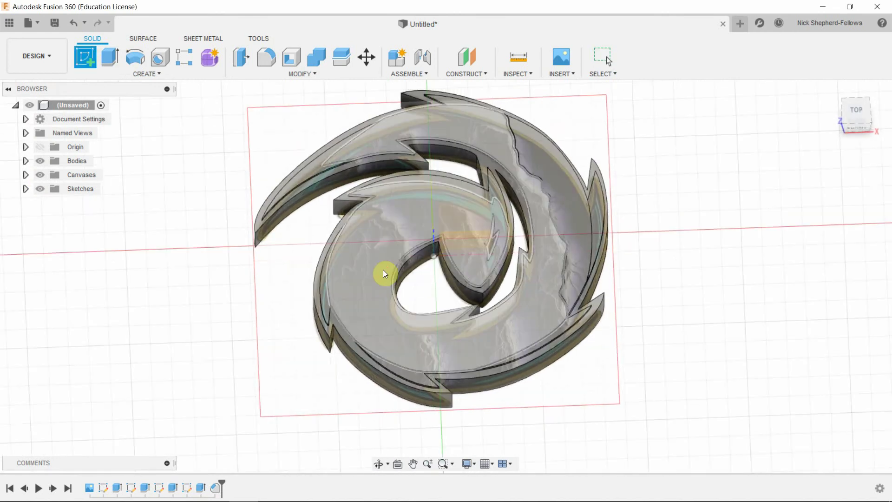
left_click(382, 270)
left_click(375, 247)
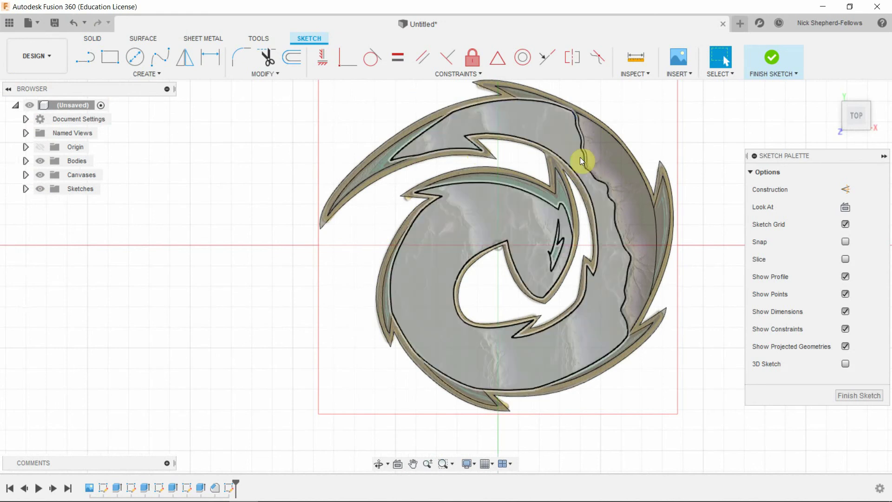
left_click(865, 396)
right_click(228, 488)
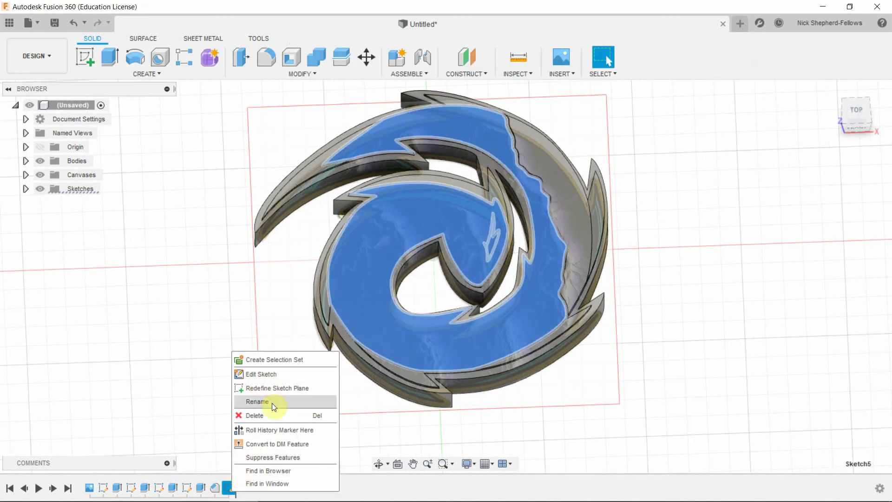
left_click(260, 420)
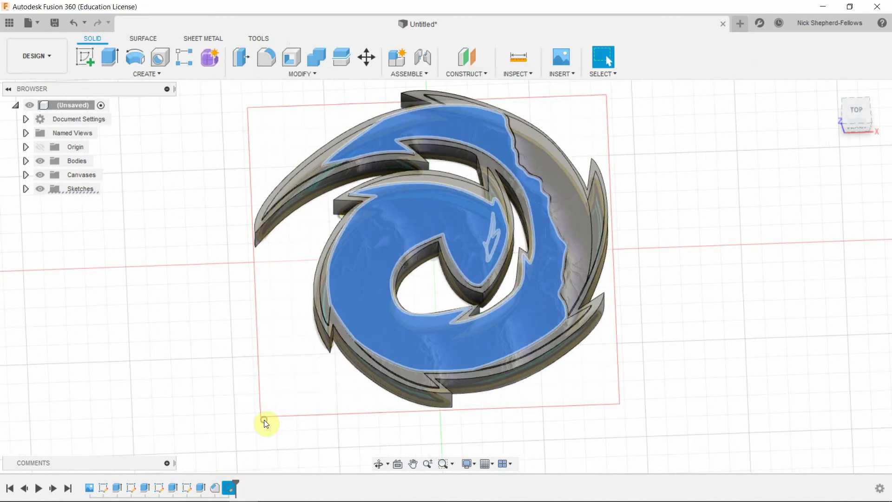
Step: Reopen the existing ridge sketch that holds the paired splines for editing
right_click(186, 489)
left_click(222, 373)
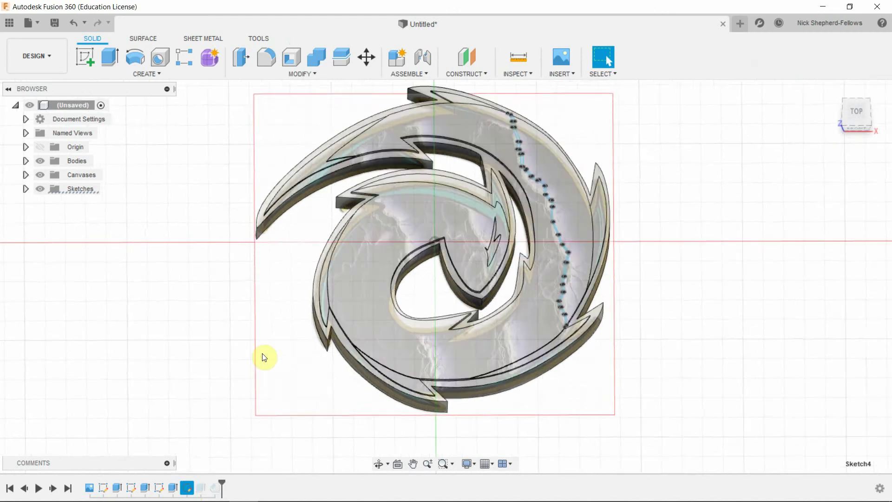
scroll(441, 137, "up", 5)
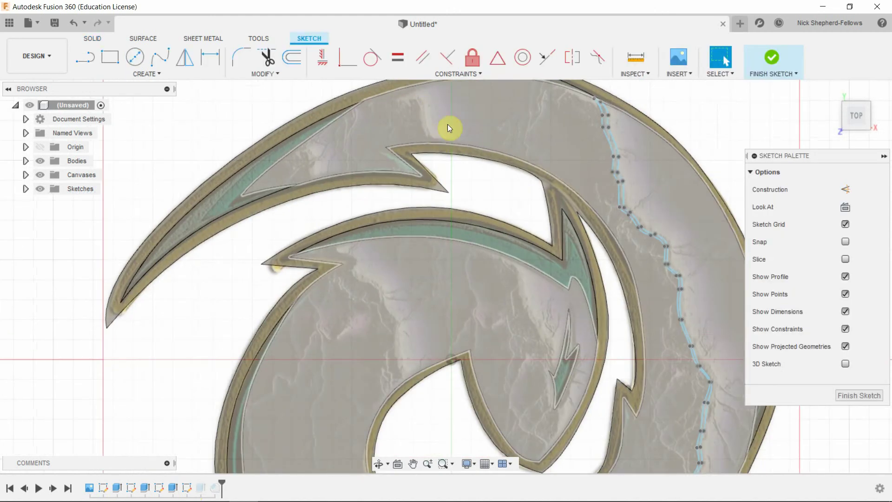
scroll(441, 136, "down", 2)
scroll(362, 136, "up", 4)
scroll(291, 130, "down", 4)
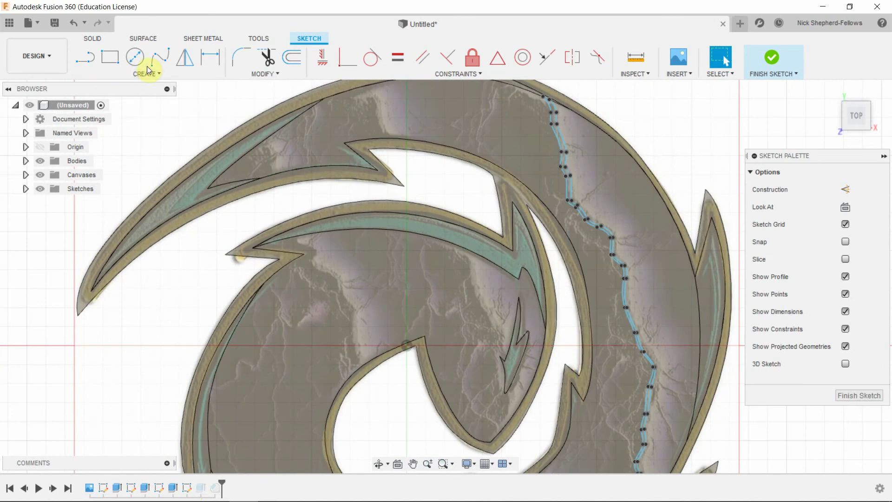
Step: Trace a fit-point spline down the stone crack in the upper arm, from the outer border's edge to the inner border's edge
left_click(158, 66)
scroll(472, 164, "up", 2)
scroll(455, 257, "down", 4)
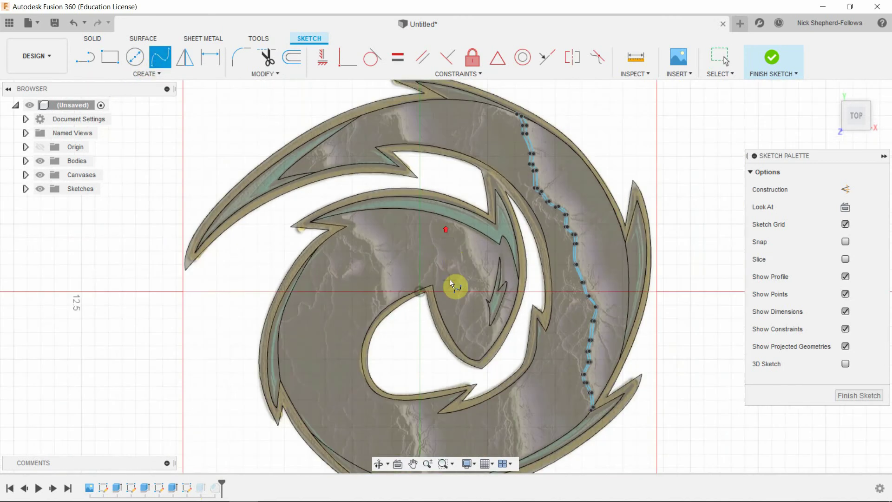
scroll(421, 139, "up", 4)
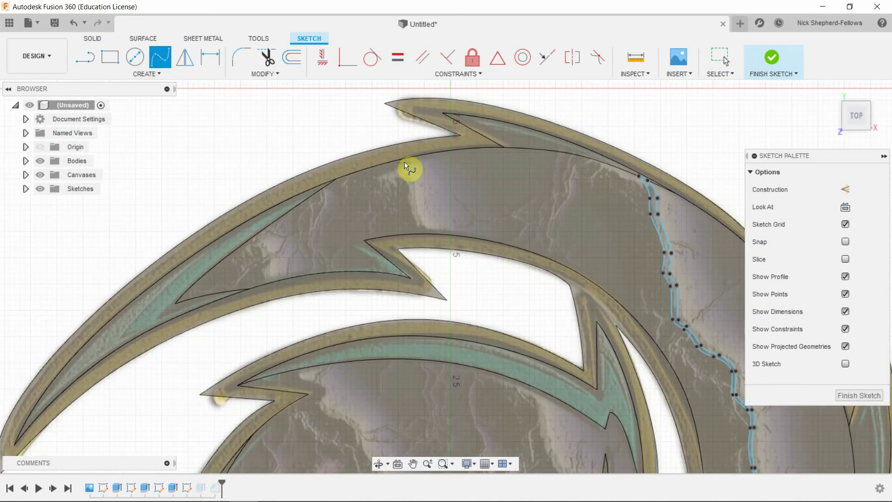
scroll(401, 160, "down", 3)
scroll(401, 158, "up", 4)
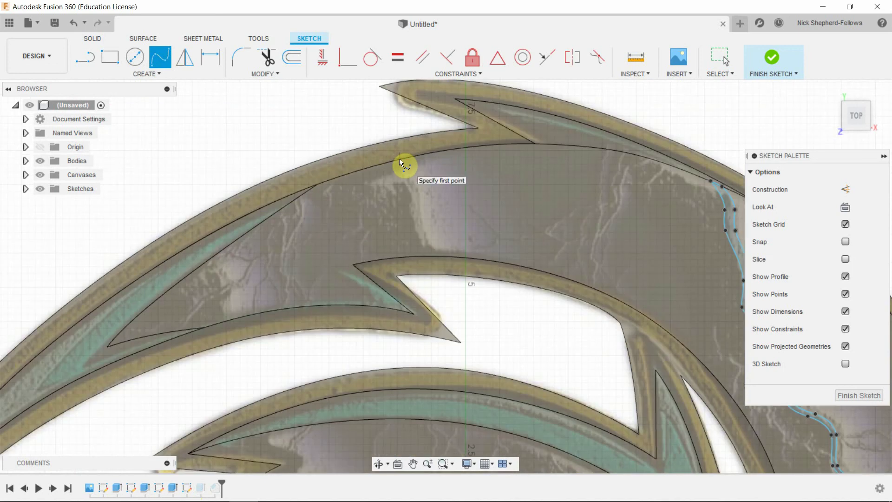
left_click(399, 159)
left_click(415, 179)
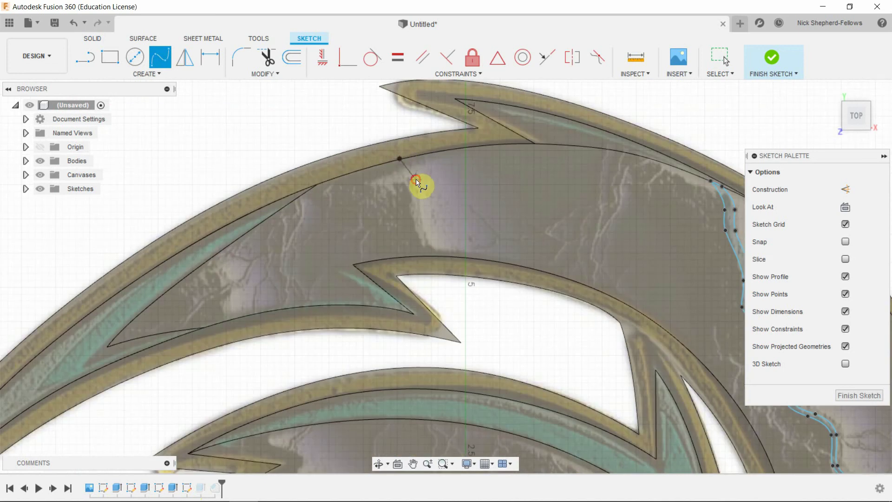
left_click(421, 208)
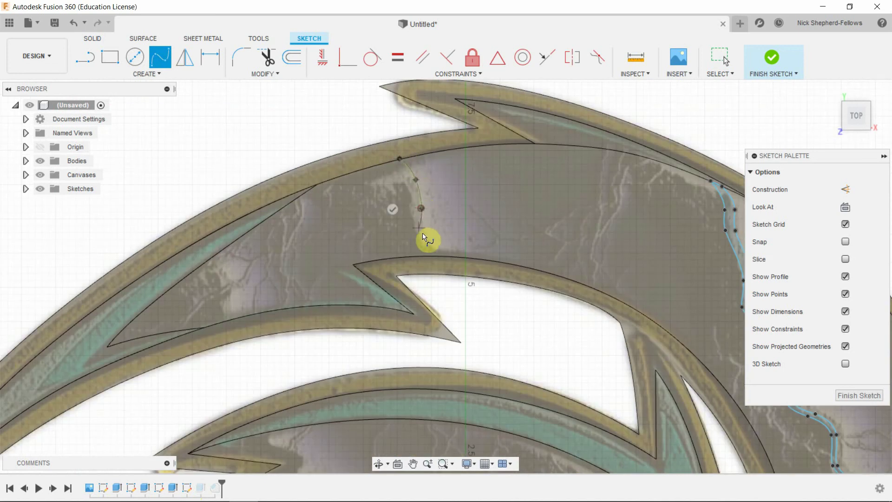
left_click(441, 255)
left_click(455, 230)
Step: Undo the unfinished second spline in the upper arm and move the short connecting spline's free endpoint onto the inner border's edge
scroll(409, 219, "down", 3)
scroll(411, 210, "up", 5)
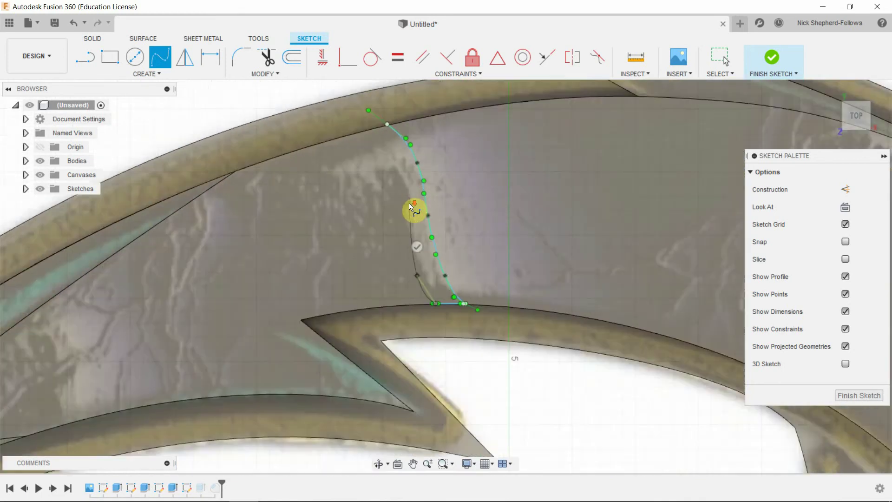
key("ctrl+z")
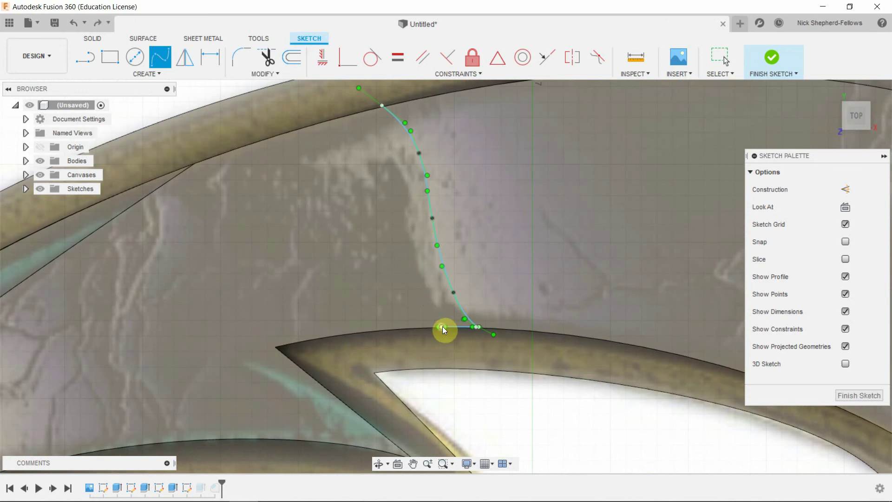
key("Escape")
mouse_move(444, 329)
left_mouse_down()
mouse_move(447, 308)
mouse_move(447, 324)
left_mouse_up()
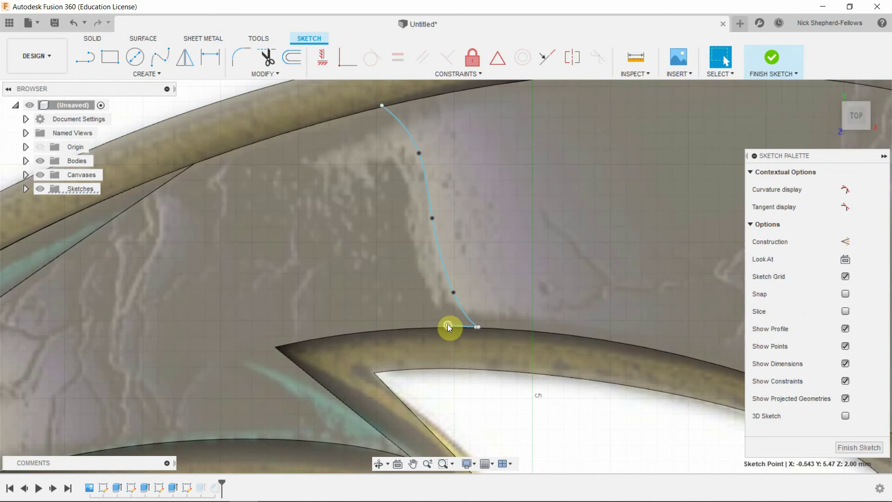
left_click(447, 325)
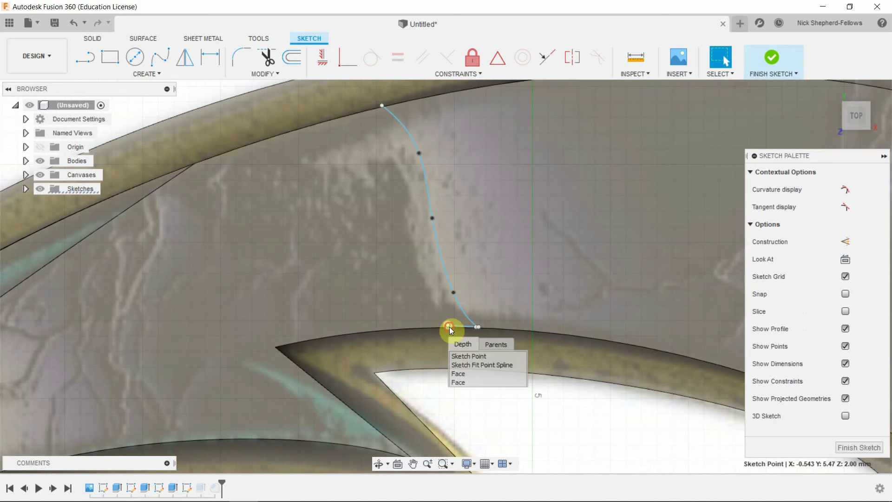
key("m")
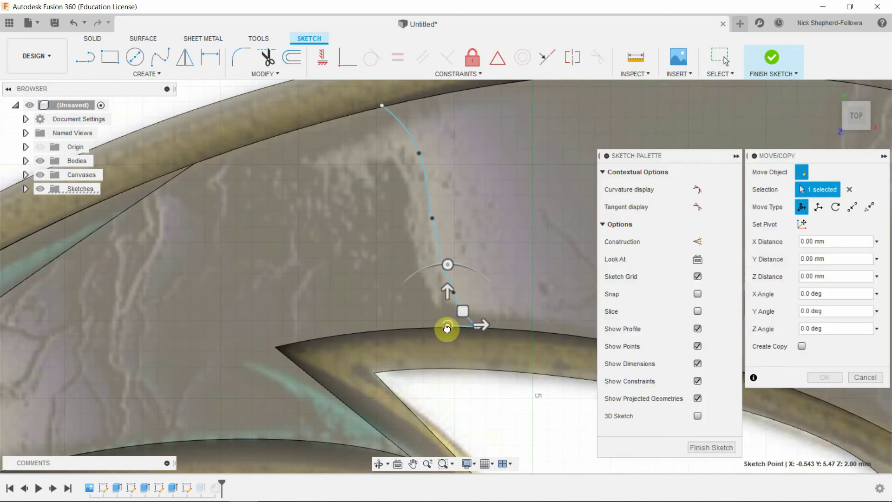
left_click_drag(446, 329, 447, 331)
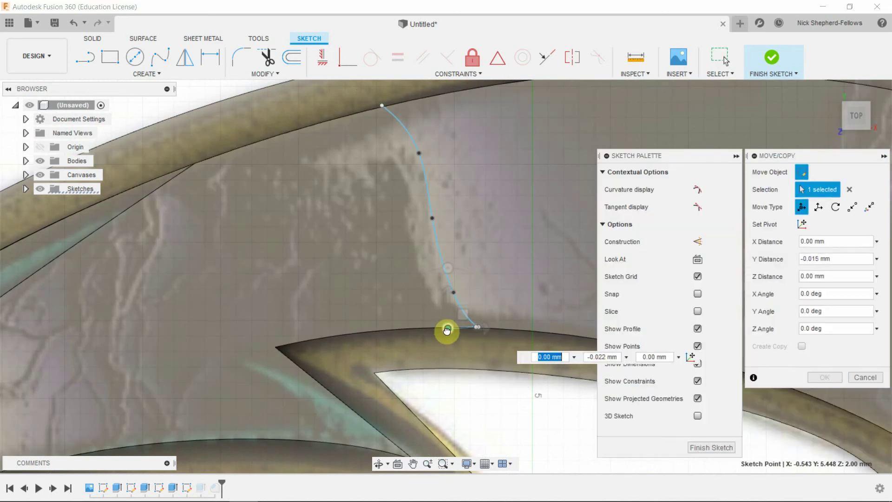
Step: Trace the paired spline along the upper-arm crack back to the outer border and close the upper end with a short spline
left_click(160, 57)
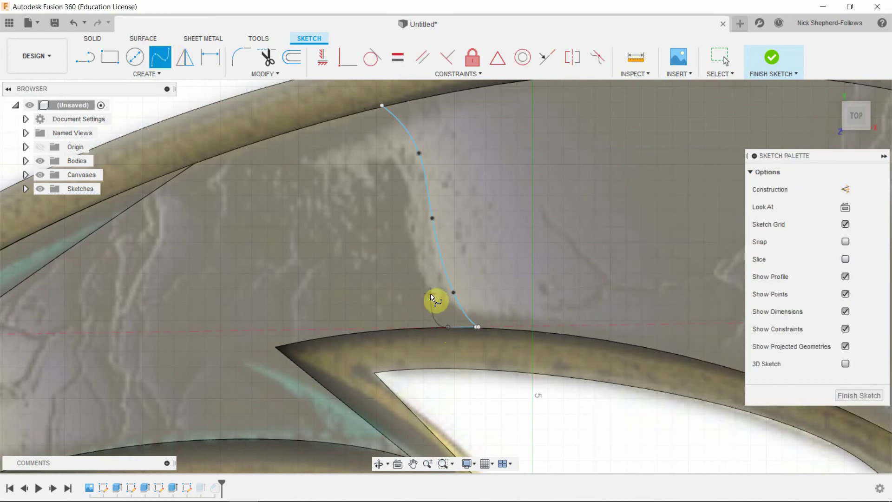
key("Escape")
left_click(162, 60)
left_click(428, 294)
left_click(411, 219)
left_click(400, 158)
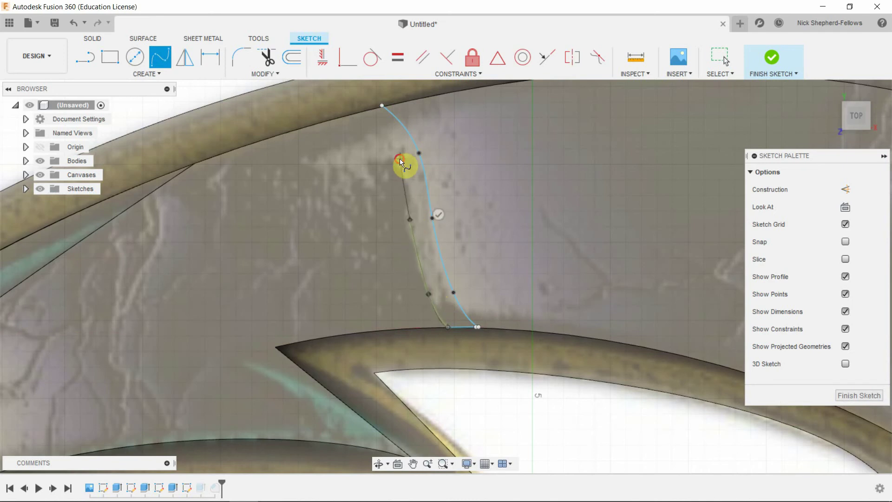
double_click(361, 113)
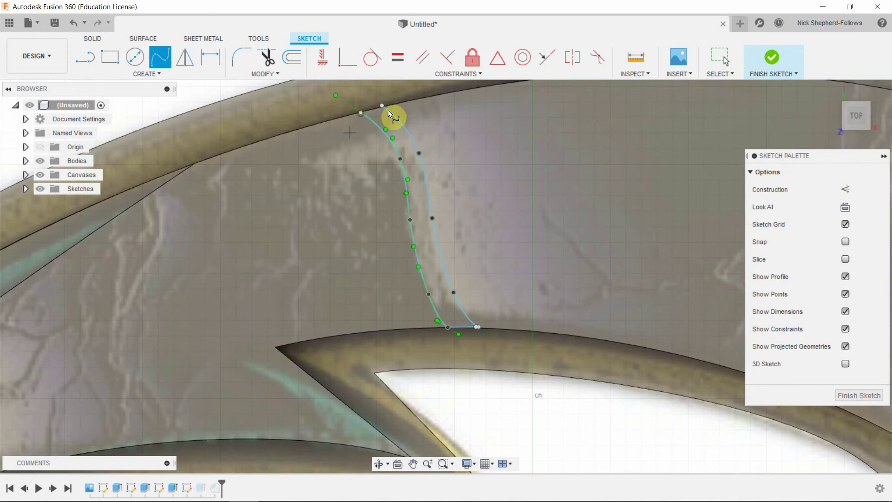
left_click(166, 66)
scroll(388, 100, "down", 2)
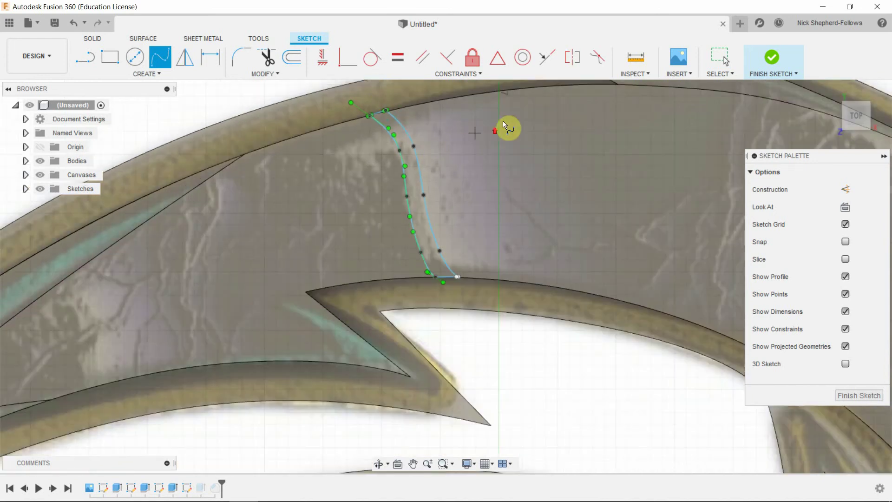
Step: Draw a short spline on the teal band's lower edge where the stone crack enters the inner lobe
scroll(506, 135, "down", 3)
scroll(573, 334, "down", 2)
scroll(514, 219, "up", 2)
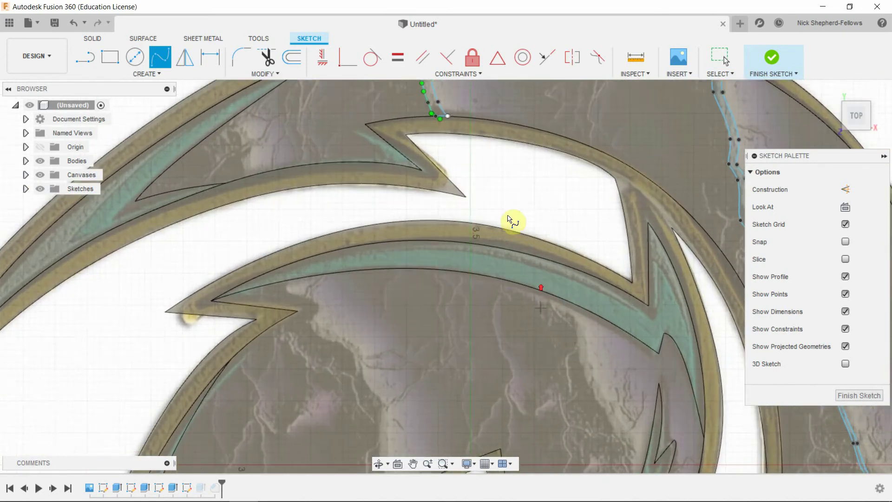
scroll(504, 175, "down", 4)
scroll(607, 289, "up", 2)
scroll(440, 187, "up", 3)
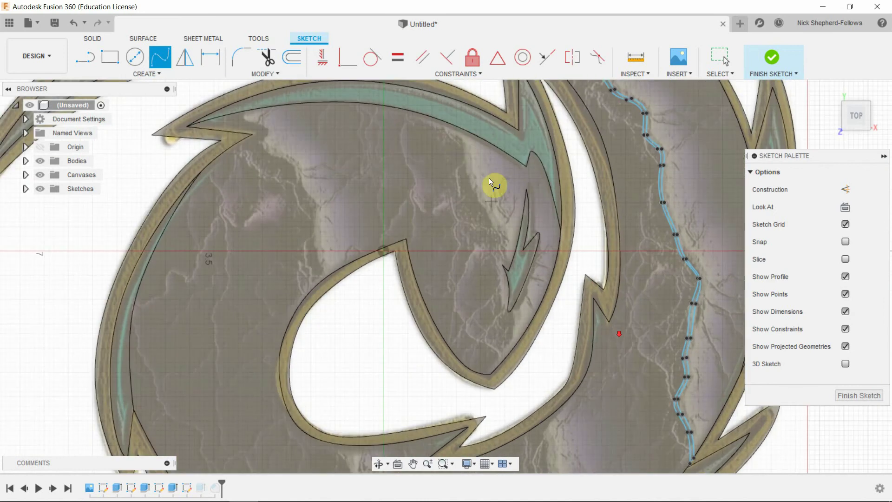
left_click(451, 124)
left_click(454, 96)
left_click(449, 124)
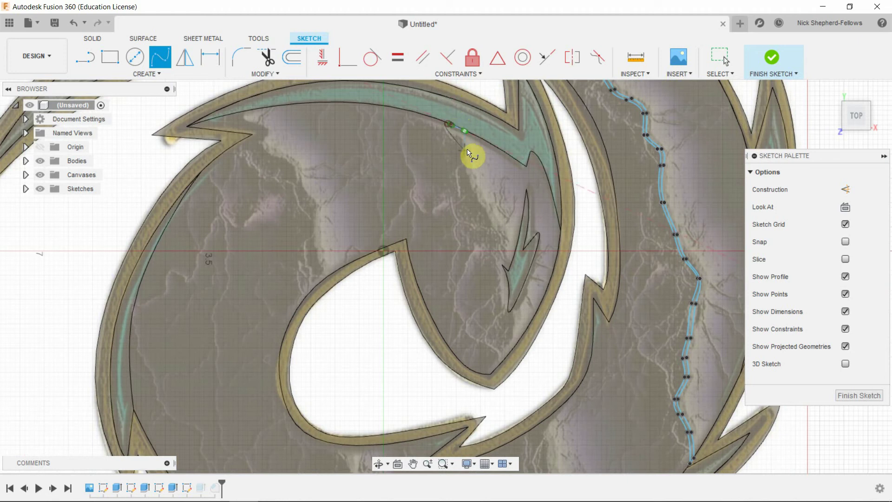
Step: Trace a fit-point spline down the inner lobe's crack from the teal band's edge to the small teal mark
left_click(449, 123)
left_click(464, 144)
left_click(467, 169)
left_click(487, 215)
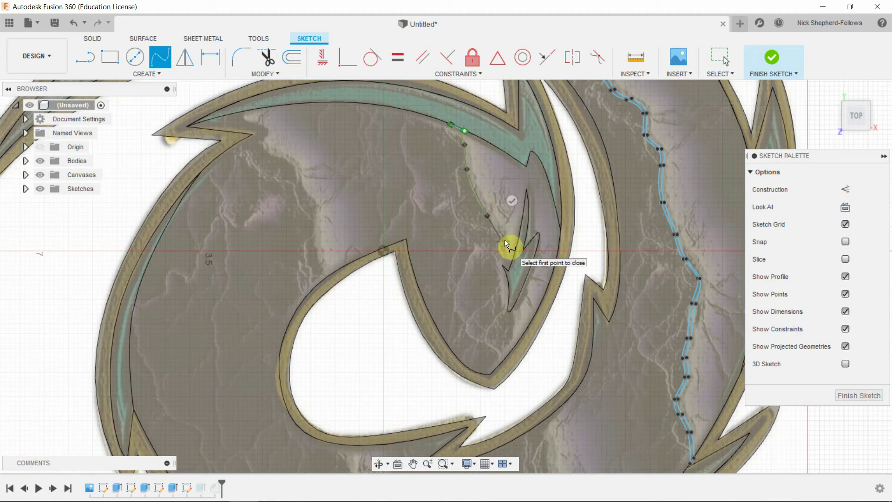
left_click(508, 269)
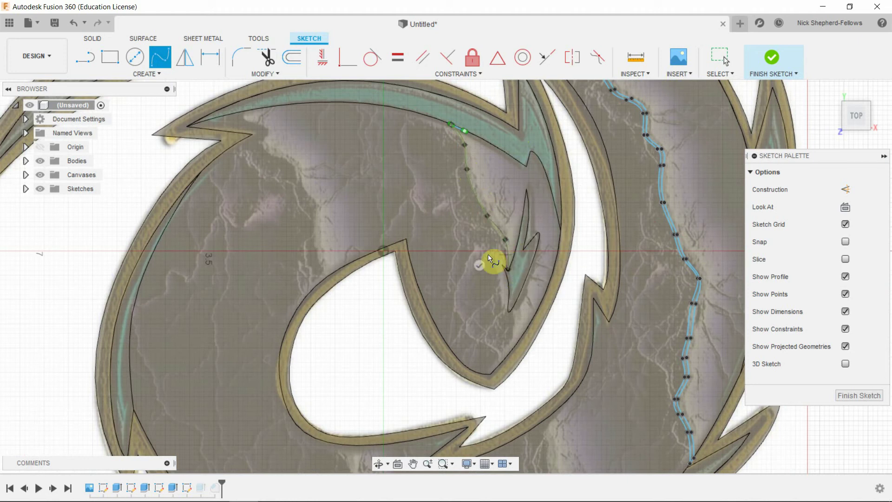
left_click(478, 266)
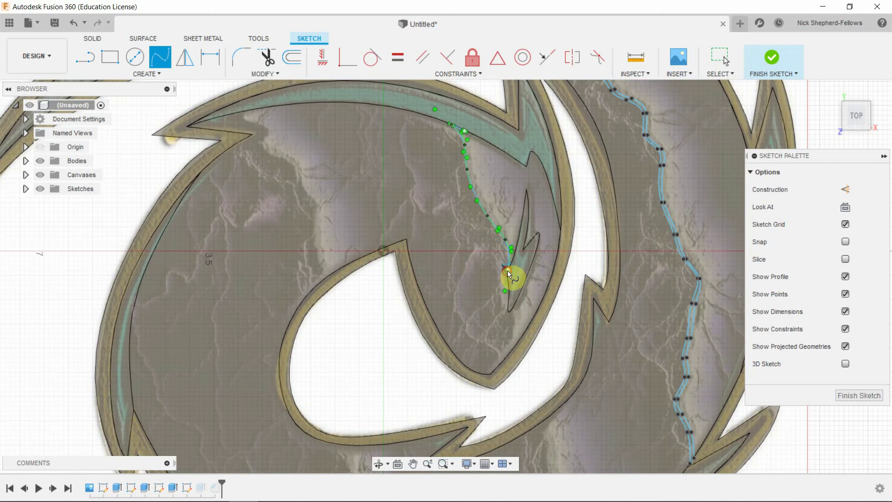
Step: Close the ridge along the small teal mark's edge and trace the paired spline back up to the teal band
left_click(513, 250)
scroll(529, 248, "up", 4)
scroll(493, 204, "up", 1)
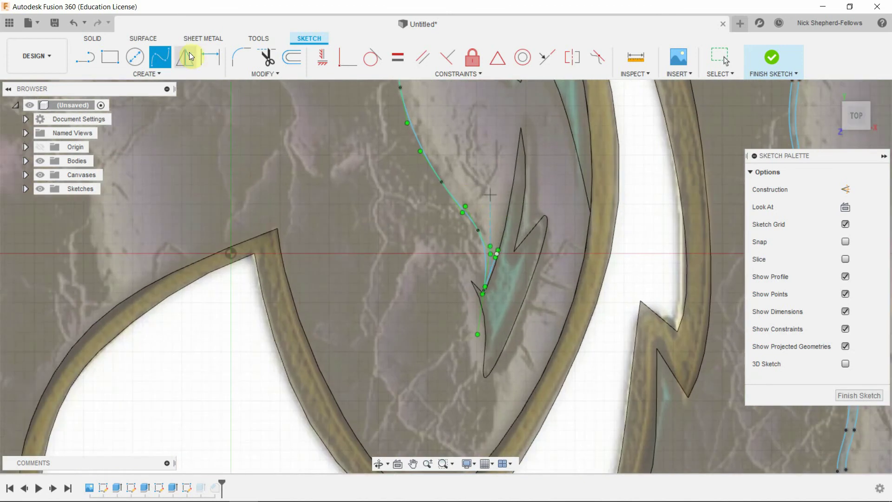
left_click(490, 229)
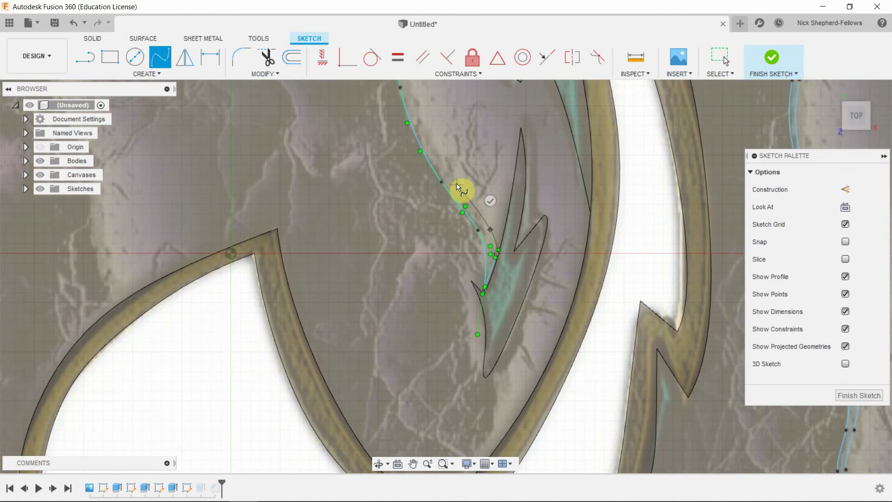
left_click(456, 182)
scroll(451, 209, "down", 5)
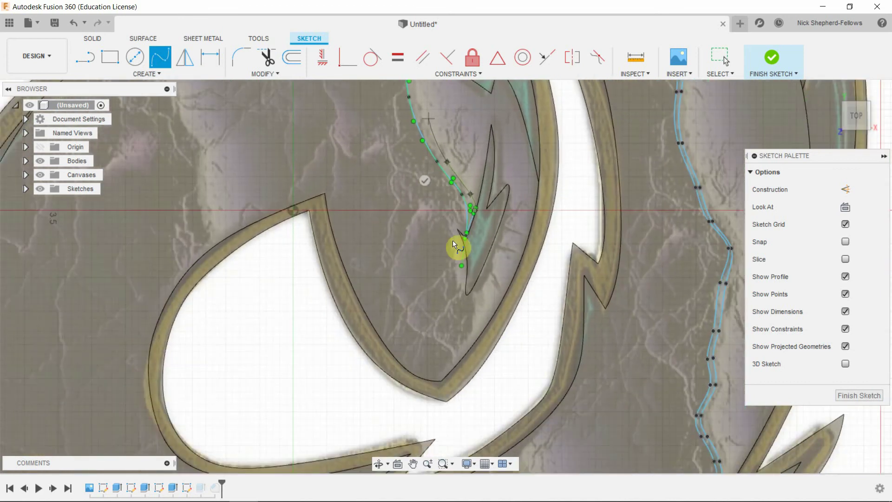
scroll(425, 153, "up", 6)
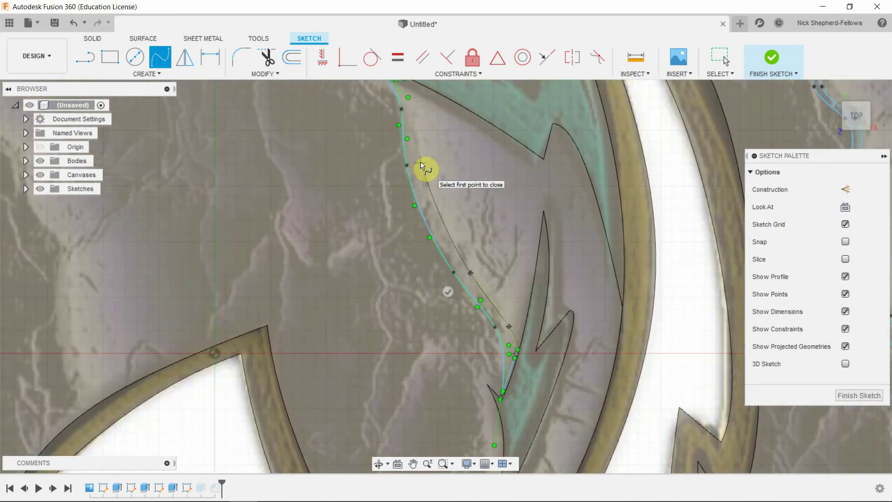
left_click(420, 164)
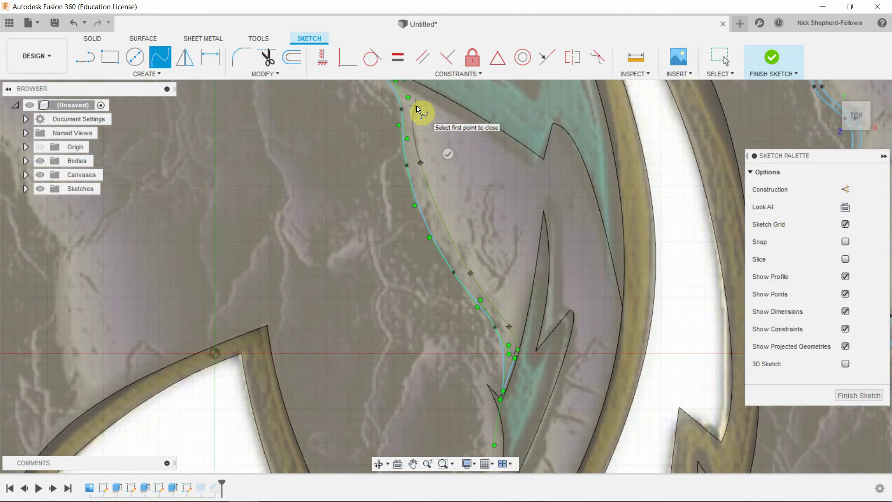
scroll(417, 110, "down", 4)
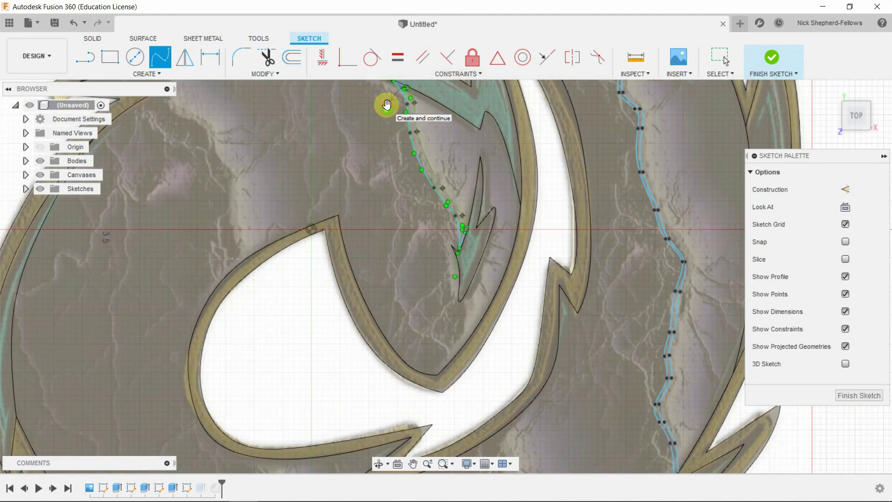
left_click(408, 88)
Step: Draw a short spline along the edge of the small teal mark near its lower tip
scroll(478, 218, "down", 3)
scroll(483, 251, "up", 5)
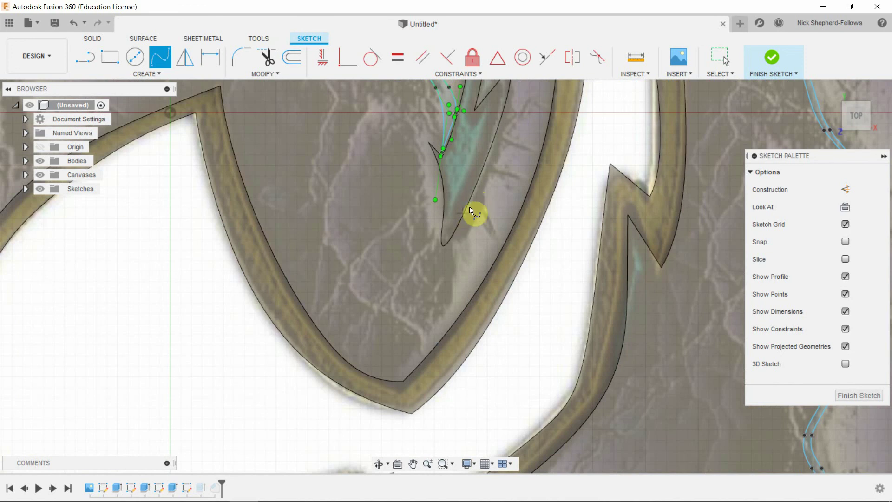
scroll(471, 206, "down", 5)
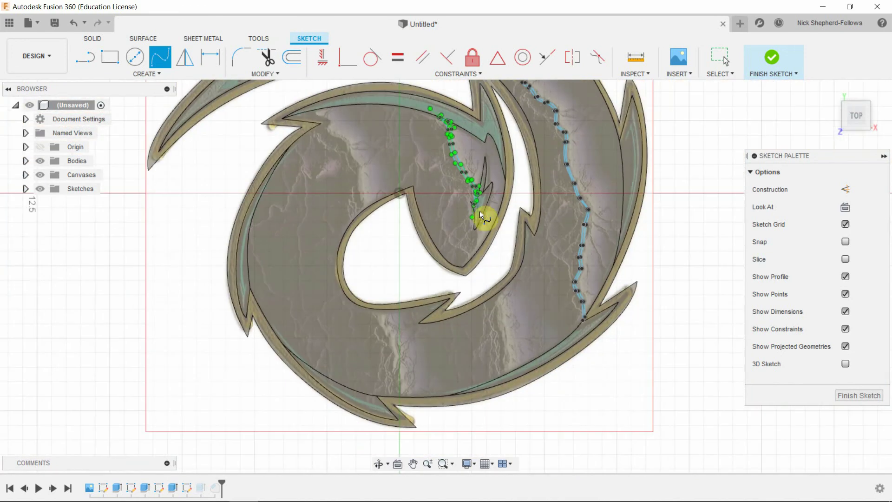
scroll(480, 211, "up", 3)
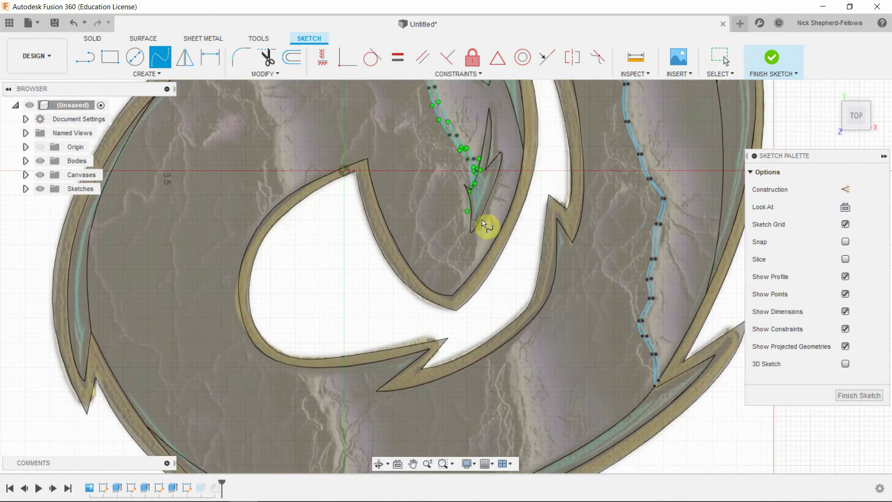
scroll(491, 230, "down", 5)
scroll(477, 214, "up", 6)
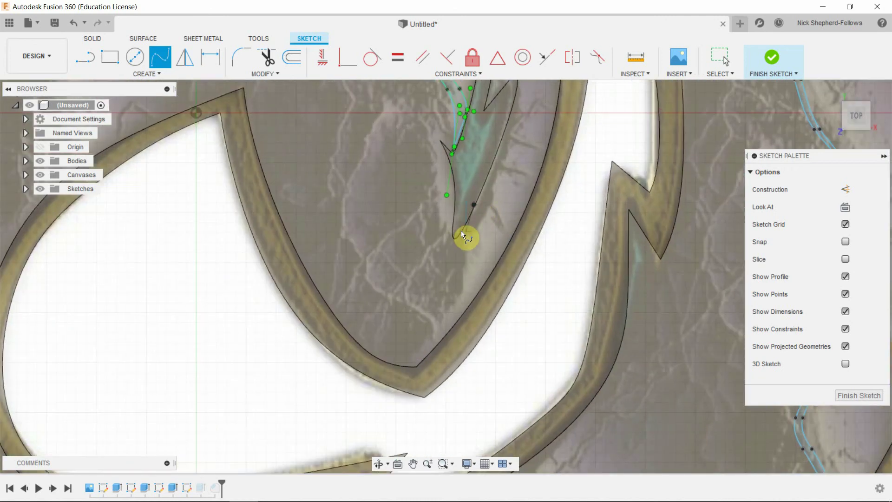
left_click(478, 207)
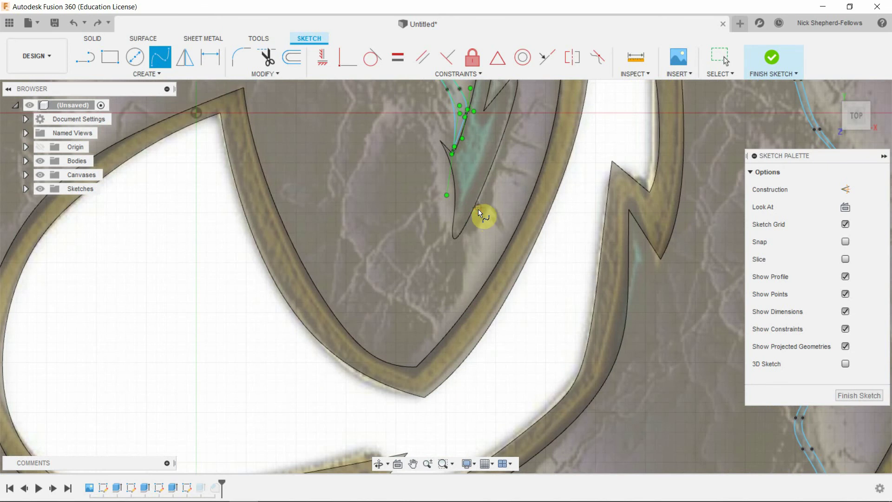
left_click(462, 233)
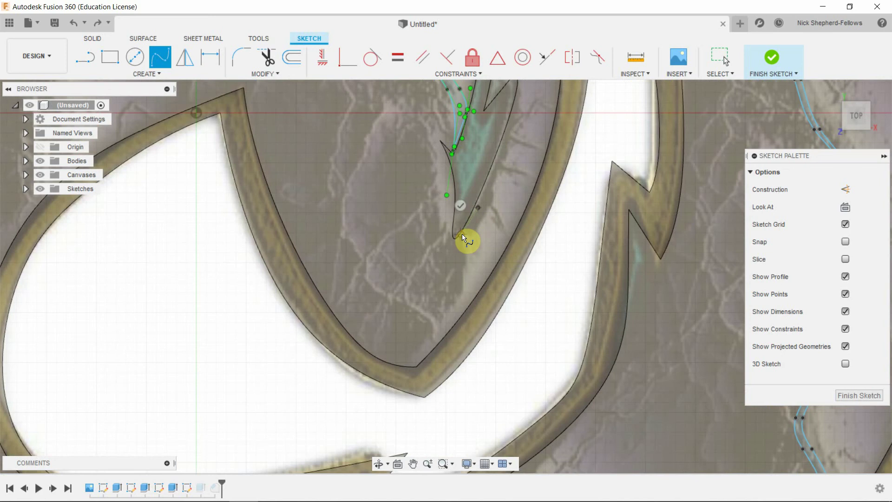
left_click(461, 206)
Step: Trace a spline from the teal mark's lower tip to the lobe's border and add a short spline along the border edge
left_click(462, 284)
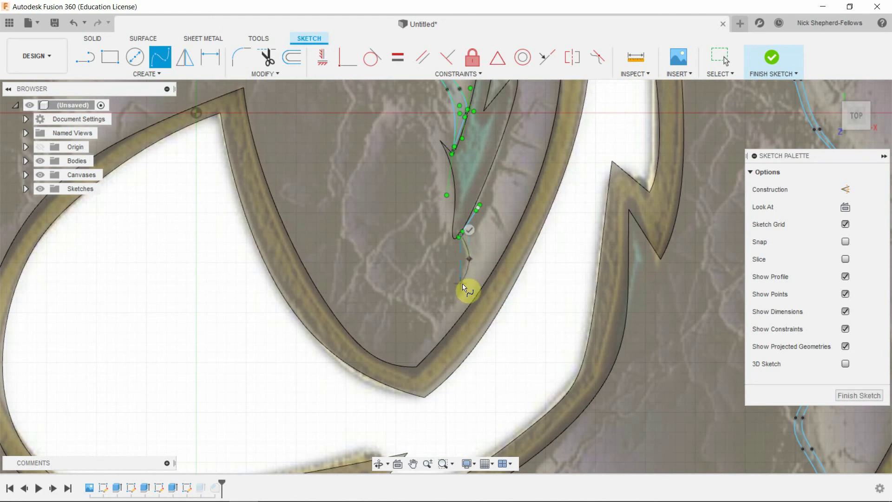
double_click(464, 314)
left_click(475, 293)
left_click(477, 263)
key("Return")
Step: Trace the paired spline from the lobe's border back up to the teal mark, closing the lower ridge outline
left_click(477, 292)
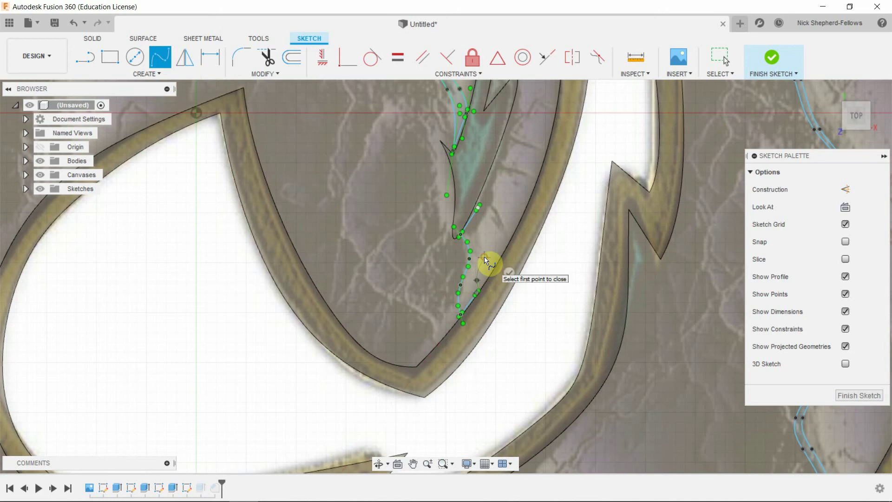
left_click(485, 259)
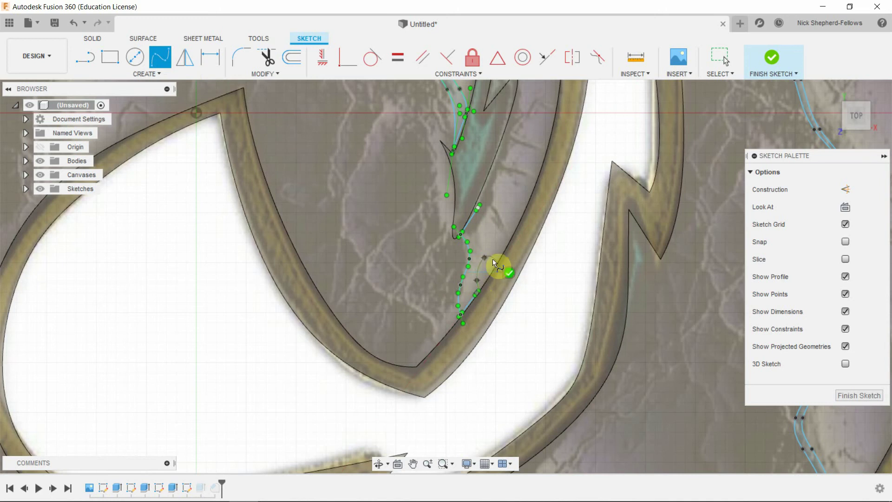
left_click(475, 208)
left_click(450, 222)
Step: Trace a fit-point spline down the lower arm's stone crack from the inner border to the outer teal band's edge
scroll(520, 214, "down", 10)
scroll(578, 339, "up", 8)
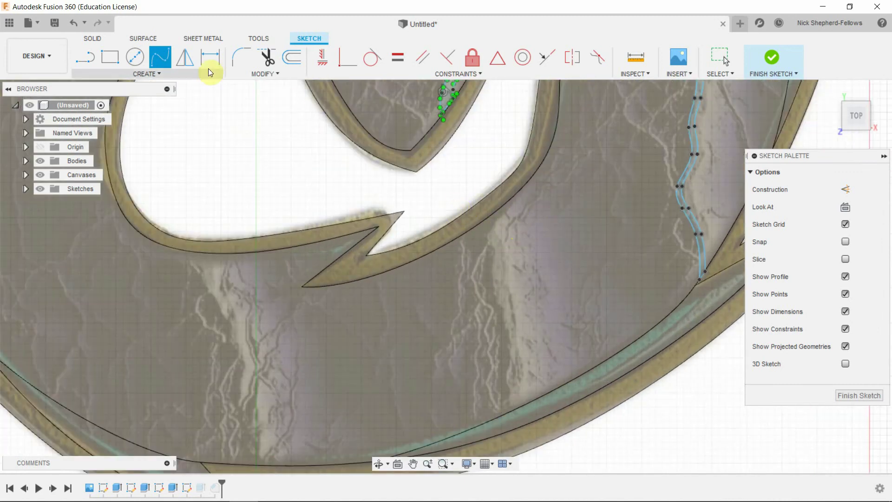
left_click(158, 51)
left_click(592, 230)
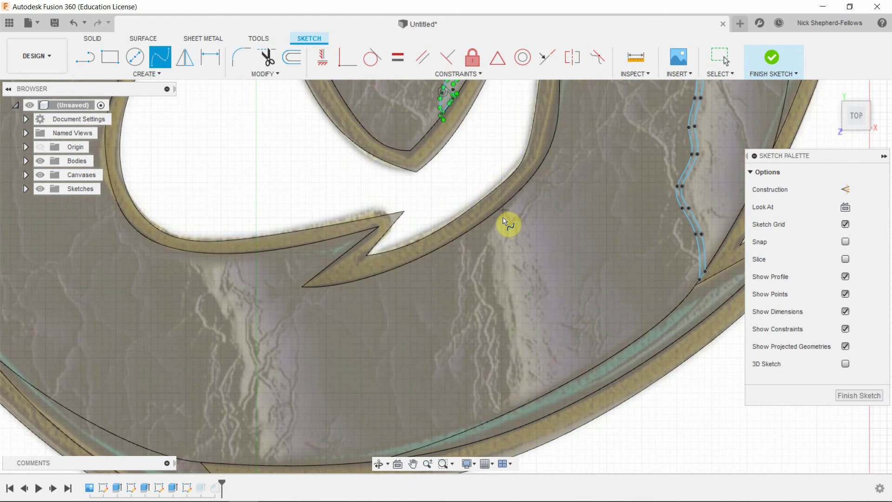
left_click(490, 216)
left_click(509, 248)
left_click(515, 296)
left_click(533, 334)
double_click(530, 400)
Step: Draw a short spline along the teal band's edge at the lower end of the lower arm's crack spline
left_click(507, 410)
double_click(505, 409)
left_click(507, 412)
left_click(160, 55)
left_click(504, 410)
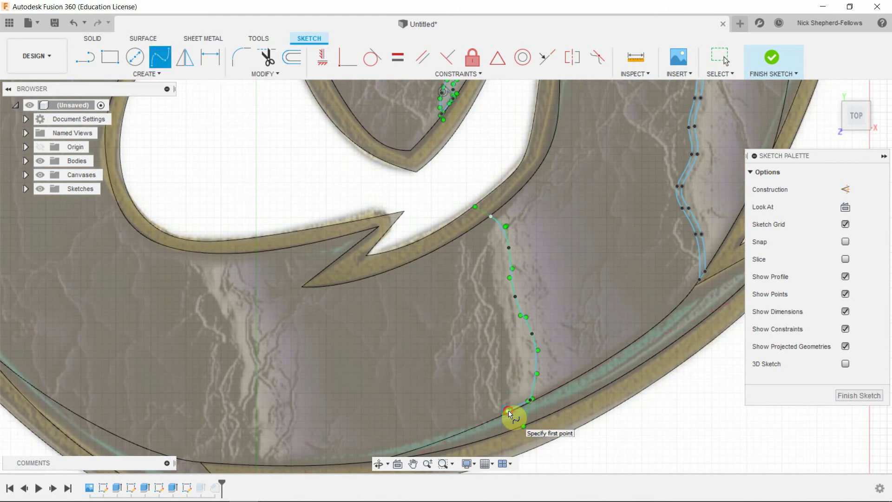
left_click(531, 399)
Step: Trace the paired spline from the teal band's edge back up to the inner border, forming the lower arm's ridge
left_click(519, 376)
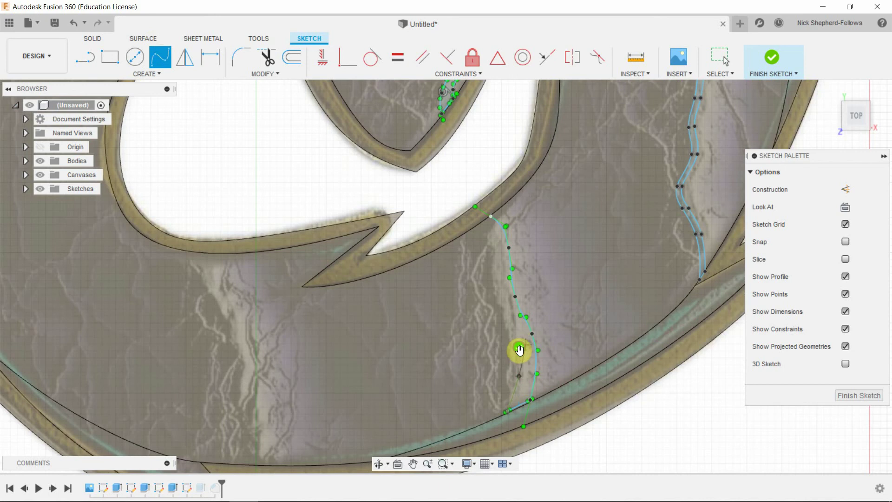
scroll(516, 358, "up", 5)
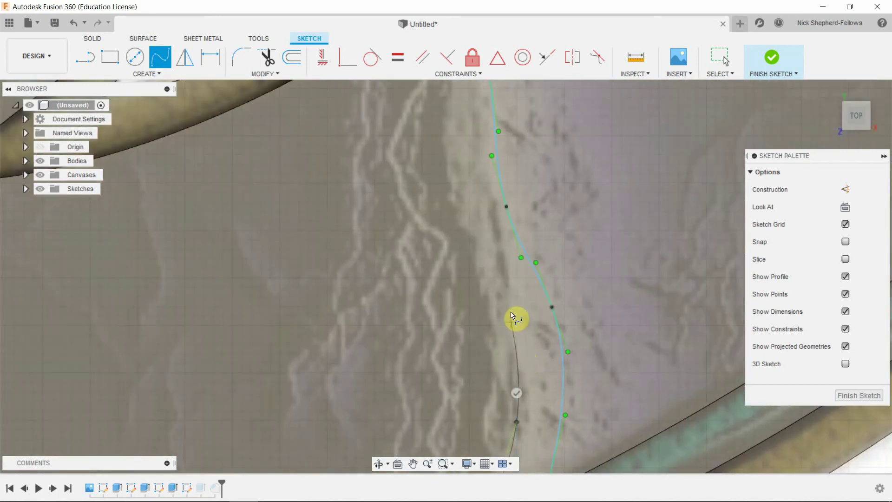
left_click(510, 308)
left_click(470, 208)
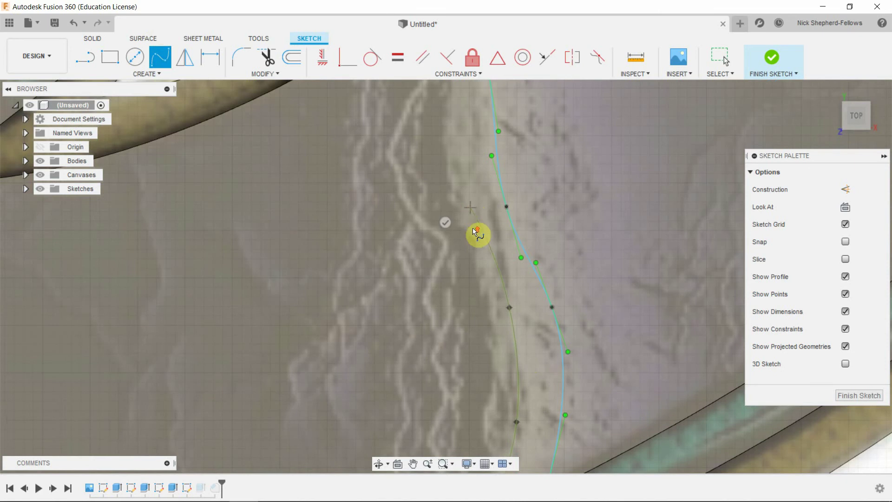
scroll(473, 229, "down", 3)
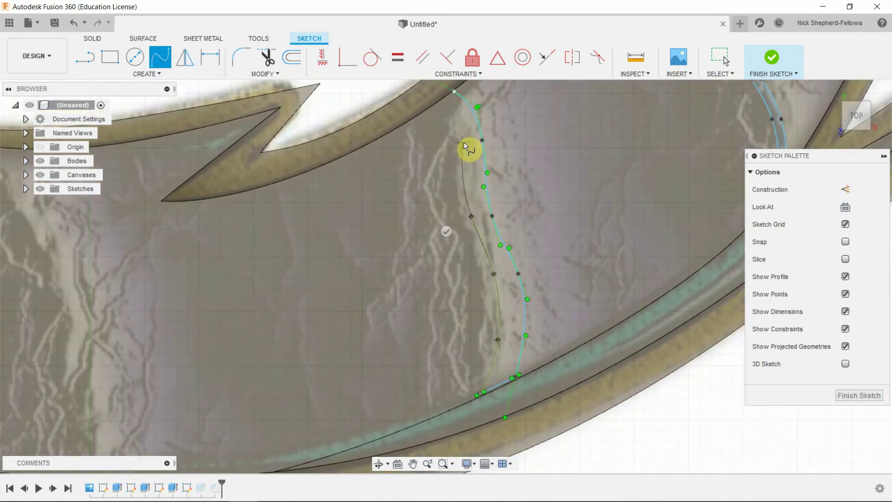
left_click(461, 140)
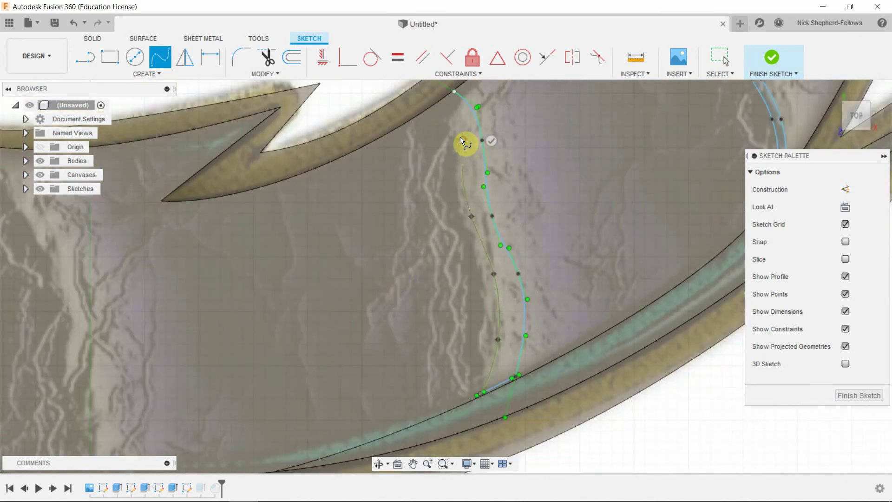
left_click(438, 104)
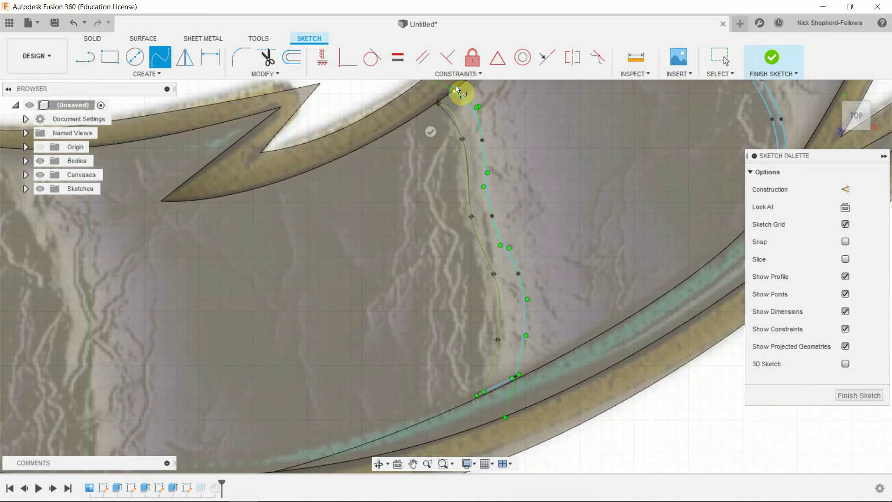
left_click(431, 132)
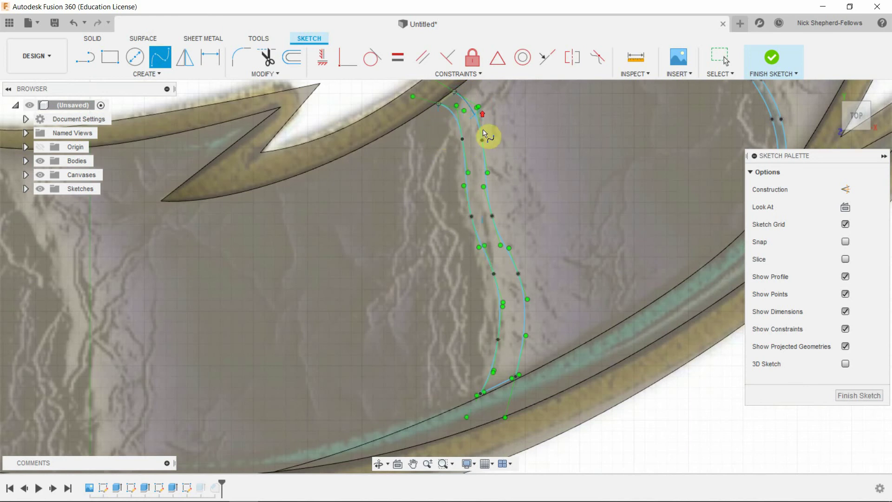
Step: Trace a fit-point spline down the stone crack near the outer tail's tip, from the teal edge to the tail's lower border
scroll(486, 130, "down", 2)
scroll(486, 107, "down", 3)
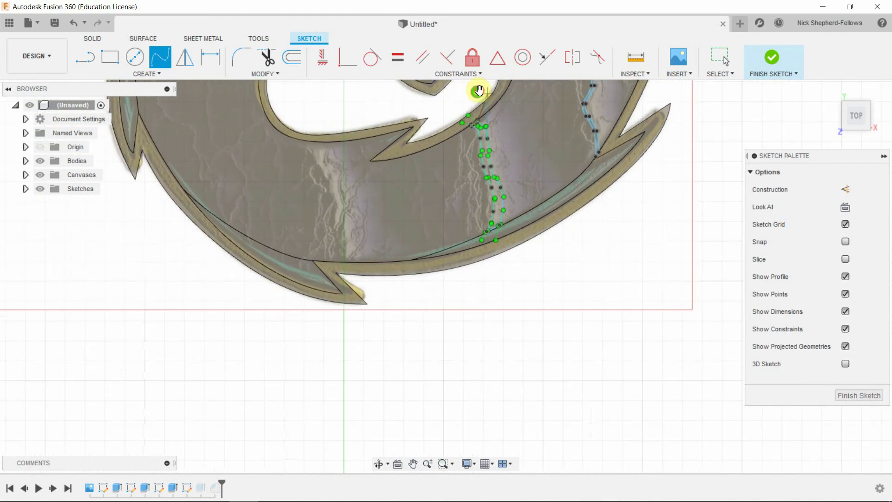
scroll(506, 173, "down", 2)
scroll(530, 253, "up", 2)
scroll(517, 278, "down", 2)
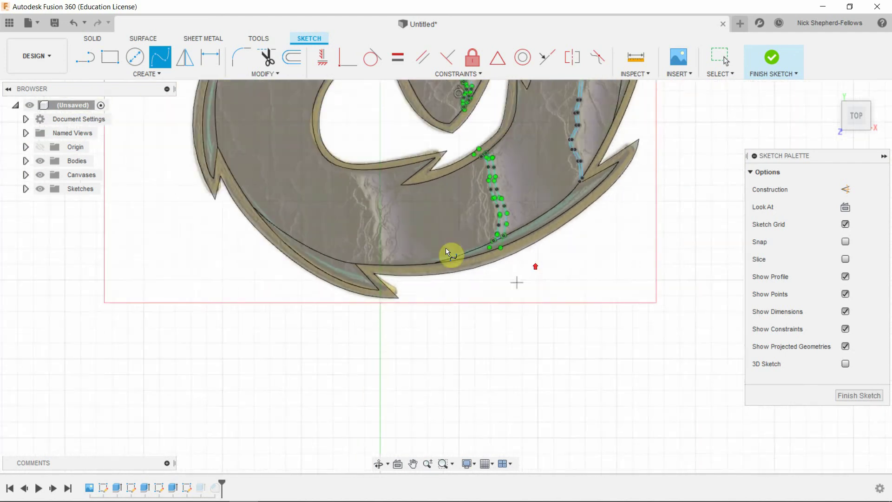
scroll(391, 139, "down", 3)
scroll(405, 175, "up", 2)
scroll(458, 350, "down", 1)
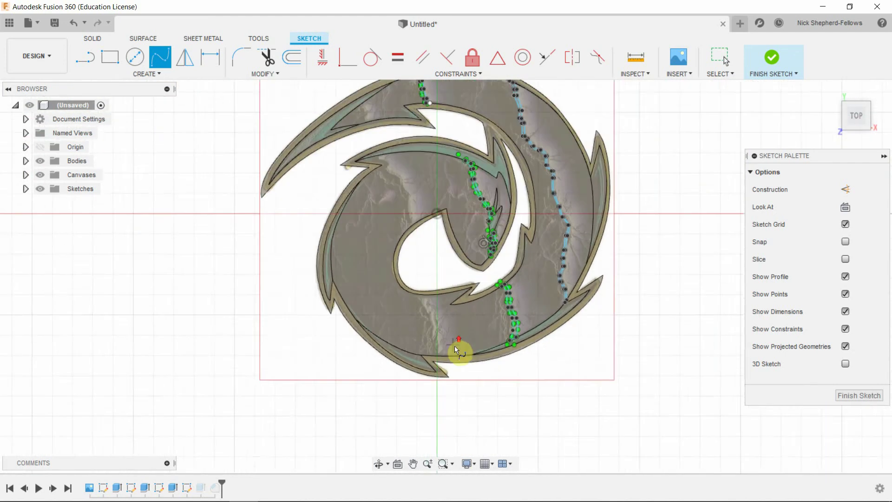
scroll(406, 186, "up", 5)
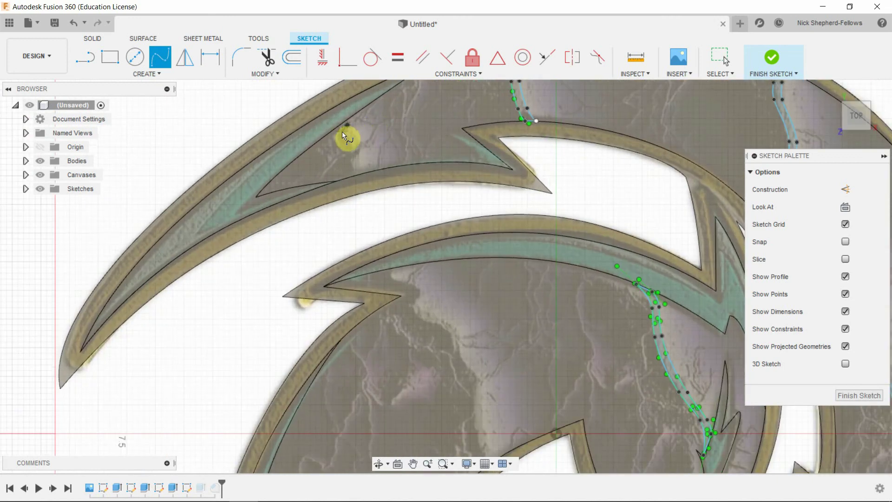
left_click(360, 136)
left_click(359, 156)
left_click(366, 170)
left_click(378, 149)
scroll(357, 176, "up", 3)
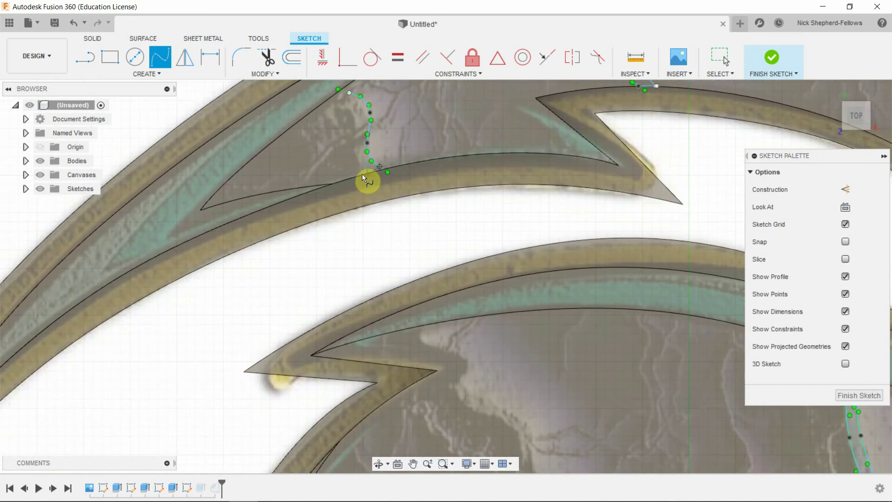
Step: Trace the tail ridge's paired spline from the lower border up to the teal edge and close its upper end with a short spline
left_click(362, 174)
left_click(350, 146)
scroll(358, 119, "down", 2)
scroll(357, 116, "up", 3)
left_click(355, 112)
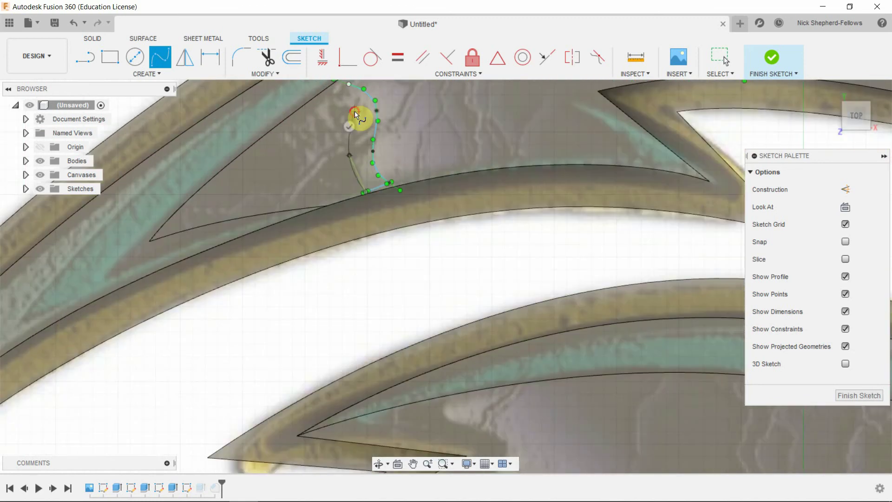
left_click(331, 90)
scroll(334, 120, "down", 2)
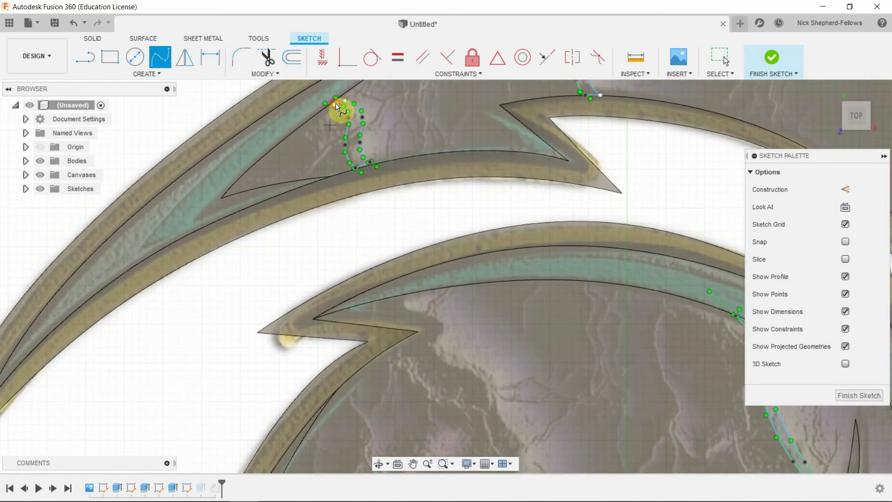
scroll(337, 103, "up", 5)
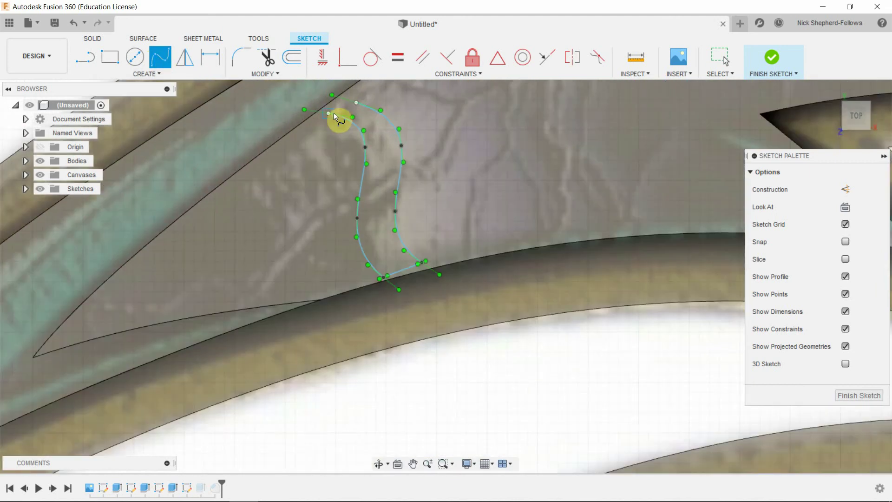
left_click(333, 113)
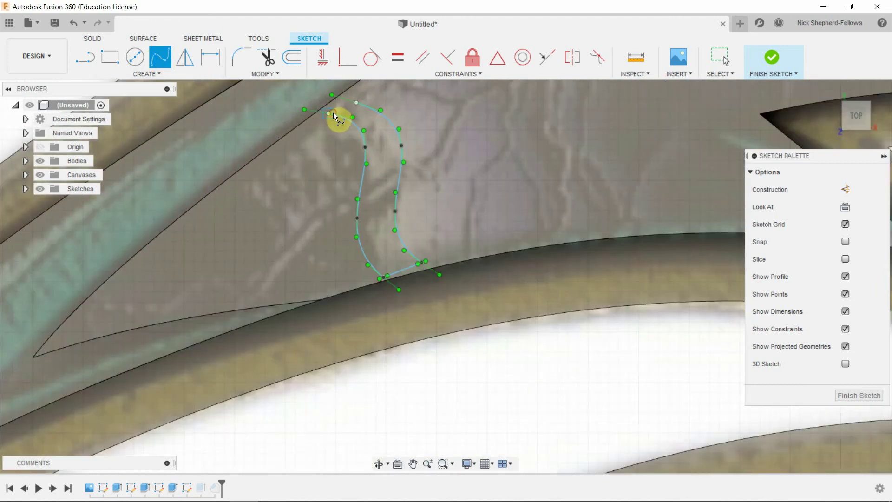
left_click(356, 102)
Step: Draw a short spline along the lower edge of the inner lobe's teal band, near the band's pointed end
scroll(343, 158, "down", 2)
scroll(394, 171, "down", 3)
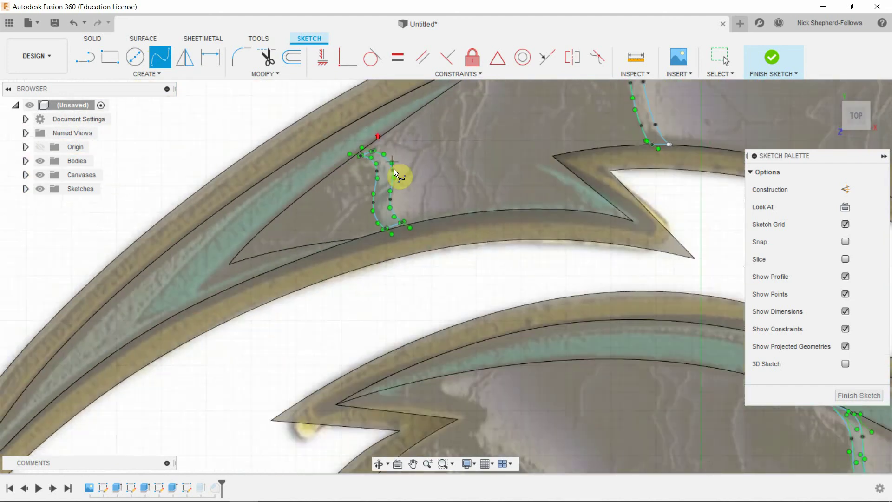
scroll(395, 172, "down", 3)
scroll(516, 407, "up", 5)
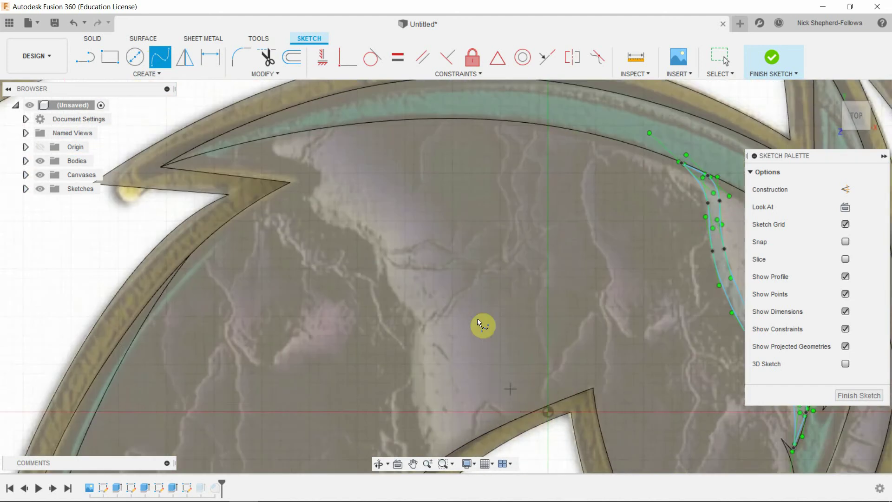
scroll(337, 158, "down", 3)
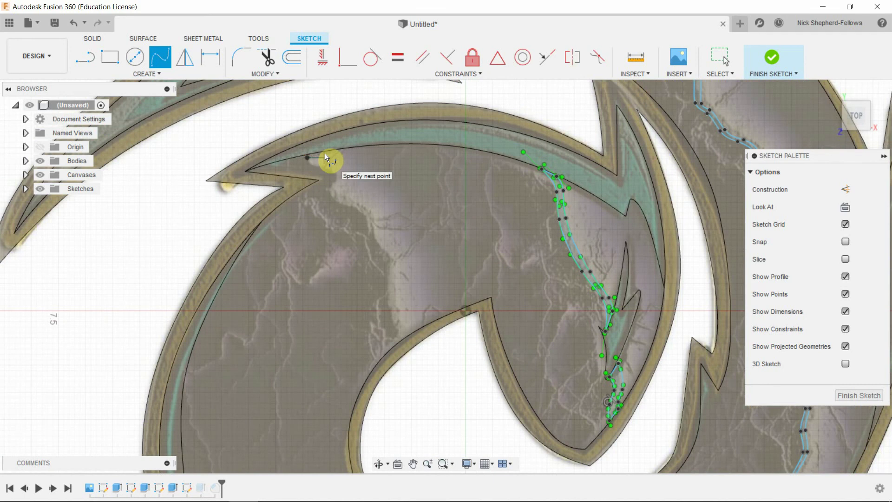
scroll(324, 157, "down", 1)
scroll(324, 157, "up", 2)
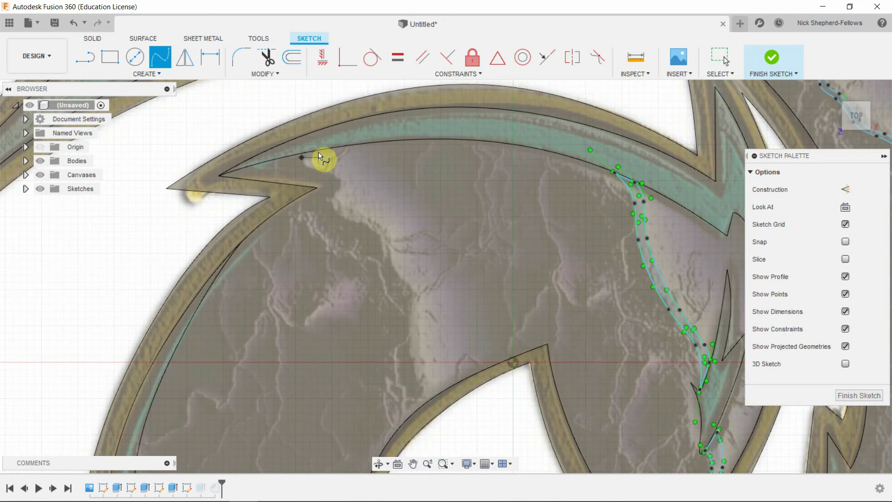
scroll(319, 156, "down", 2)
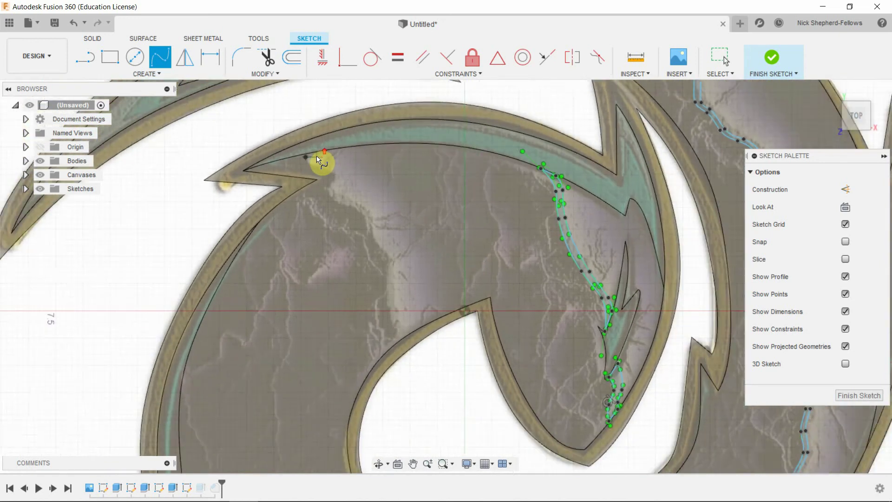
scroll(319, 161, "up", 2)
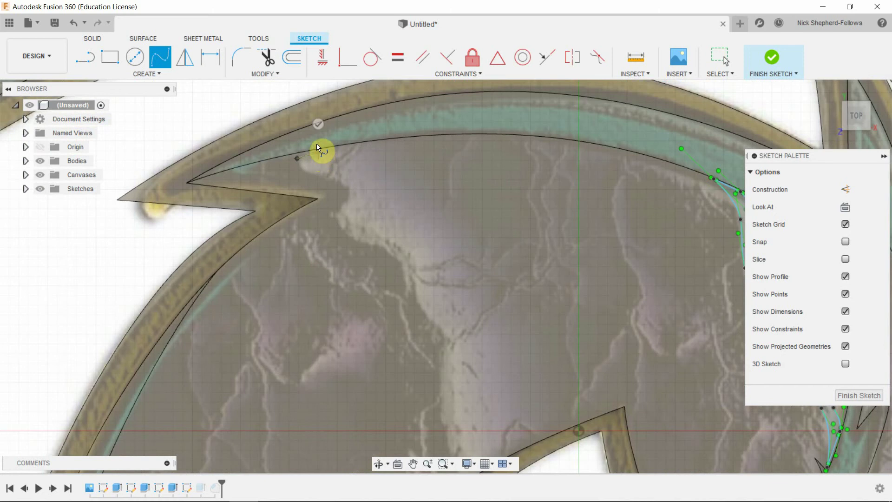
left_click(319, 153)
left_click(318, 124)
Step: Trace a fit-point spline down the inner lobe's wide stone crack from the teal band's edge to the inner border
left_click(161, 67)
left_click(318, 163)
left_click(359, 178)
left_click(361, 217)
left_click(413, 250)
left_click(425, 298)
left_click(468, 338)
left_click(462, 415)
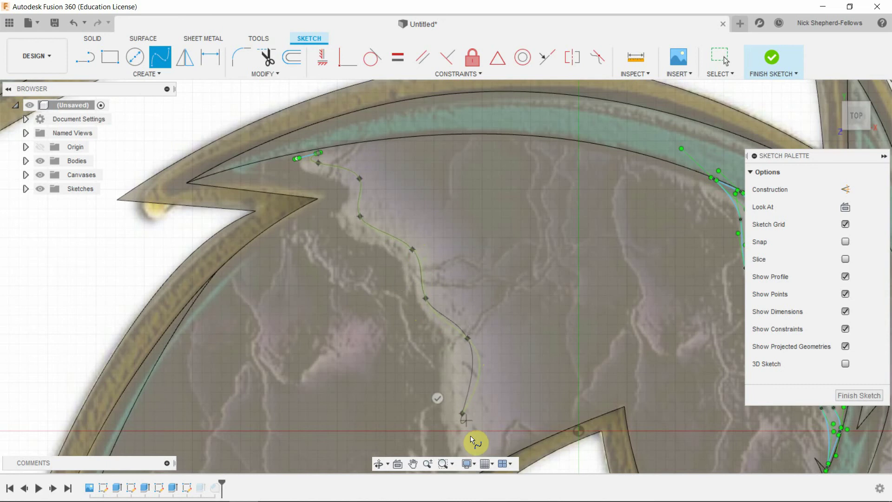
scroll(474, 444, "down", 3)
scroll(475, 444, "down", 5)
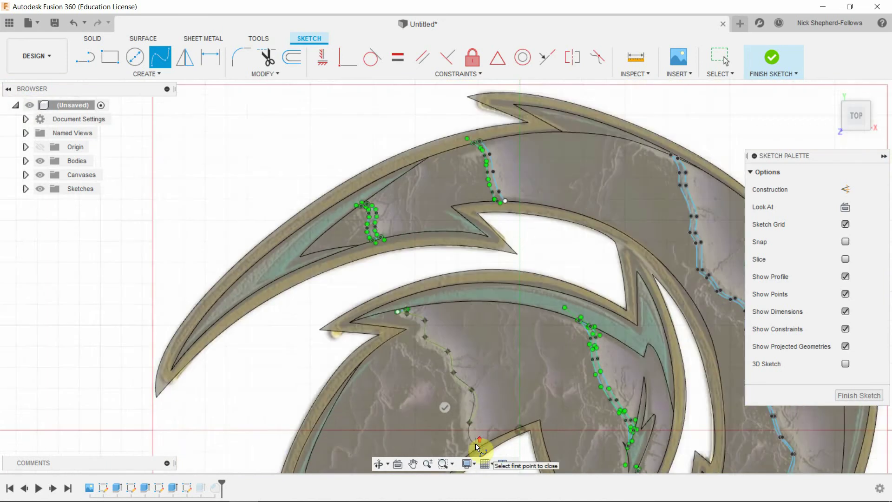
scroll(496, 452, "up", 8)
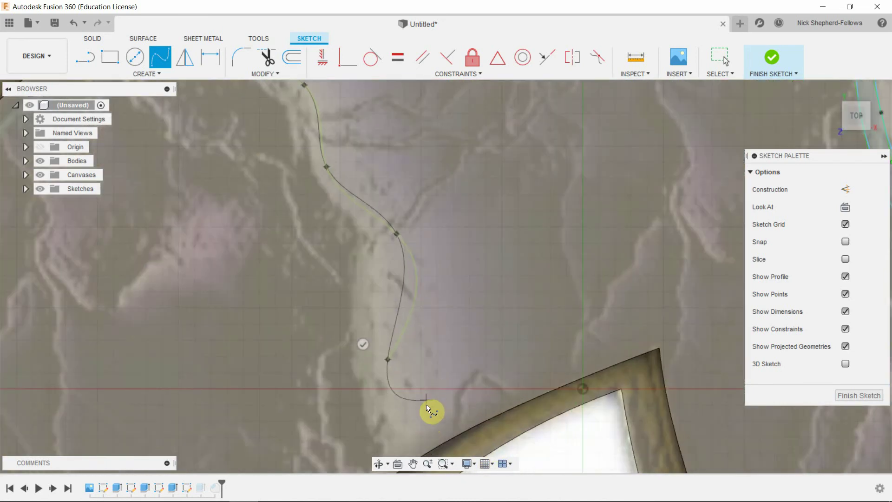
left_click(426, 406)
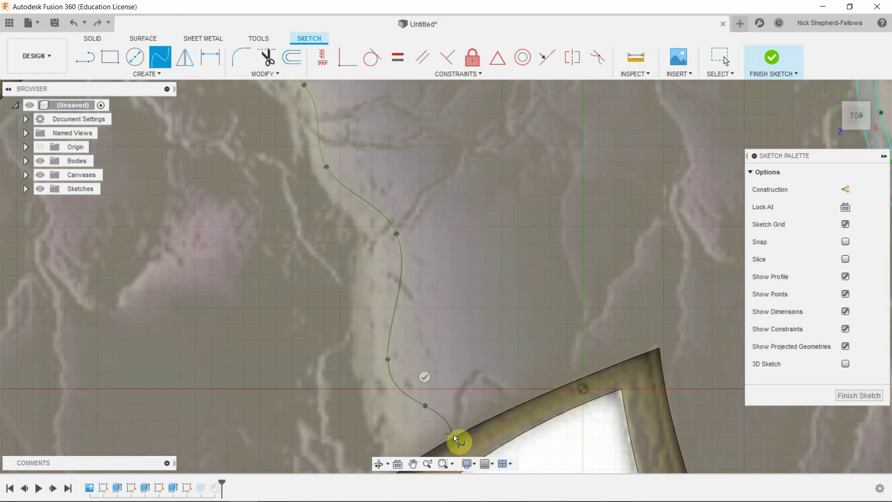
double_click(453, 434)
left_click(424, 440)
Step: Draw a short spline along the inner border at the lower end of the inner lobe's crack spline
scroll(477, 279, "down", 5)
scroll(452, 389, "up", 4)
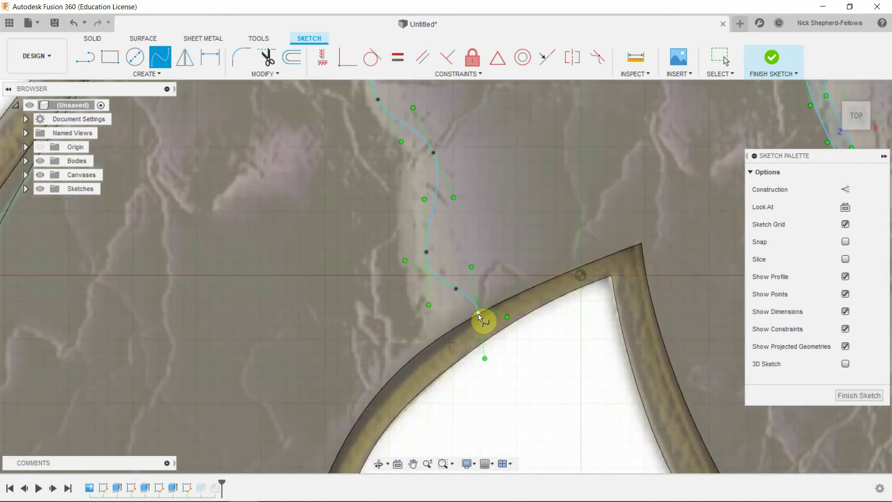
left_click(446, 329)
left_click(444, 303)
double_click(444, 330)
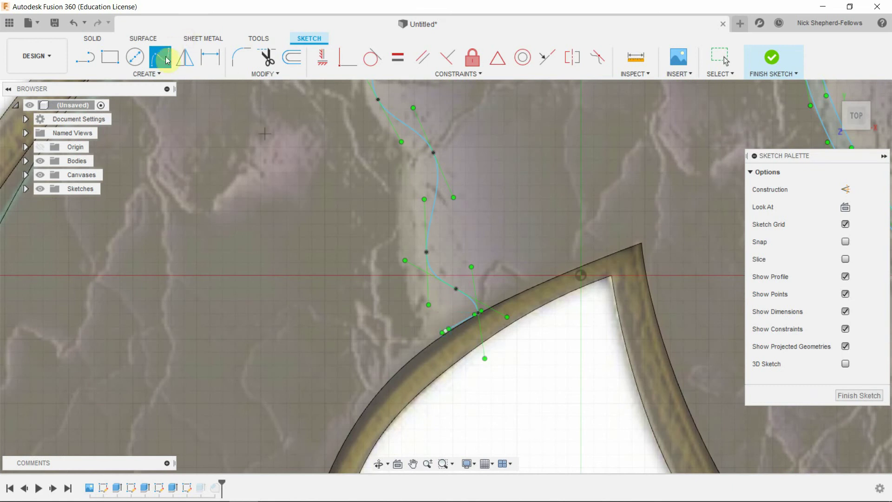
Step: Trace the paired fit-point spline along the inner lobe's wide stone crack from the inner border up to the short spline at the teal band
left_click(447, 329)
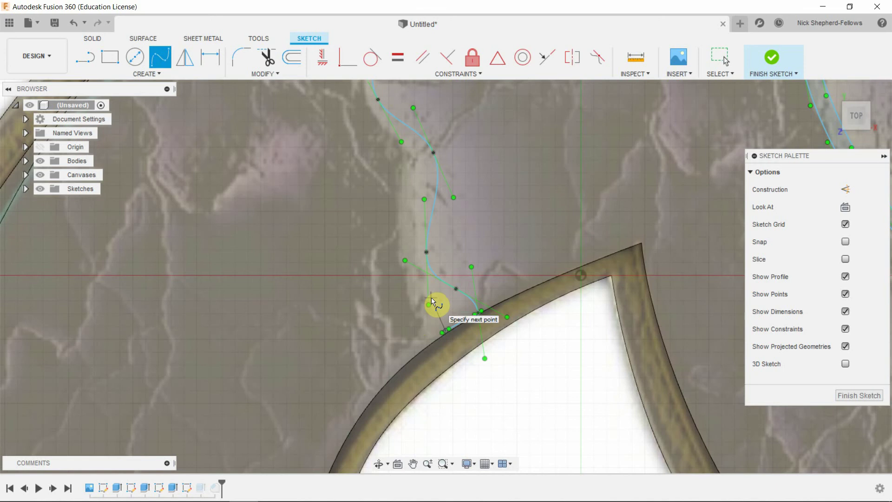
left_click(395, 251)
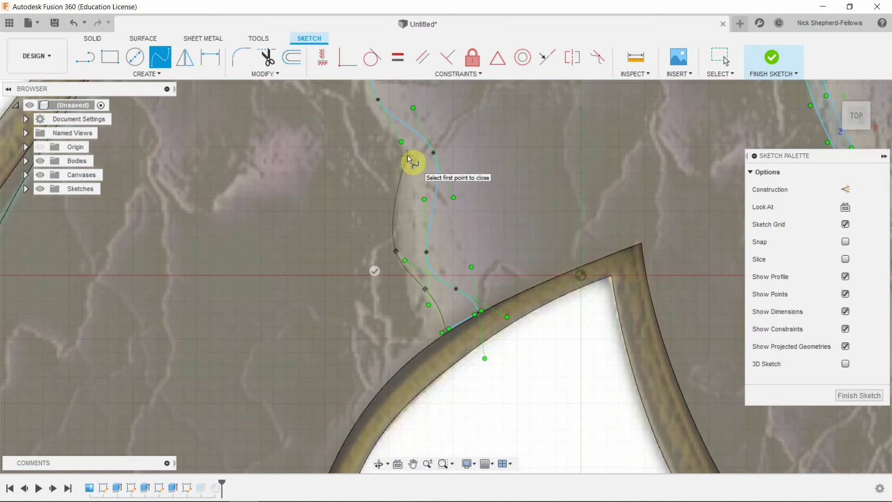
left_click(407, 155)
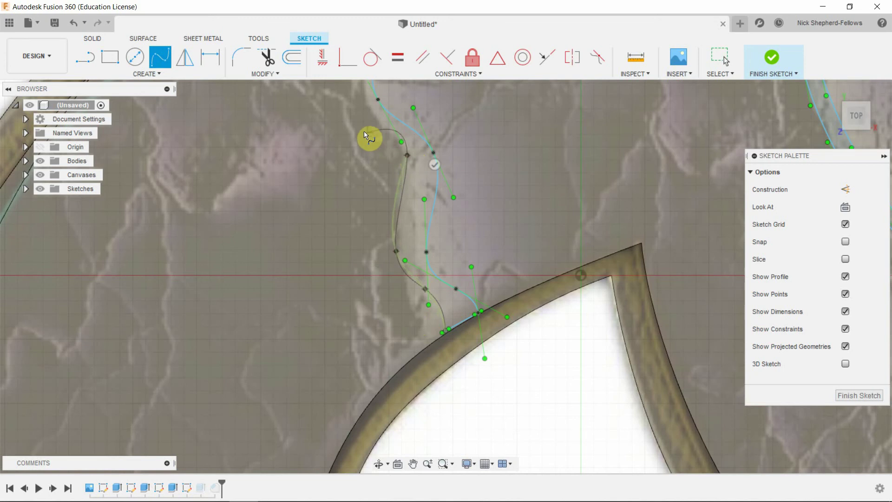
left_click(356, 100)
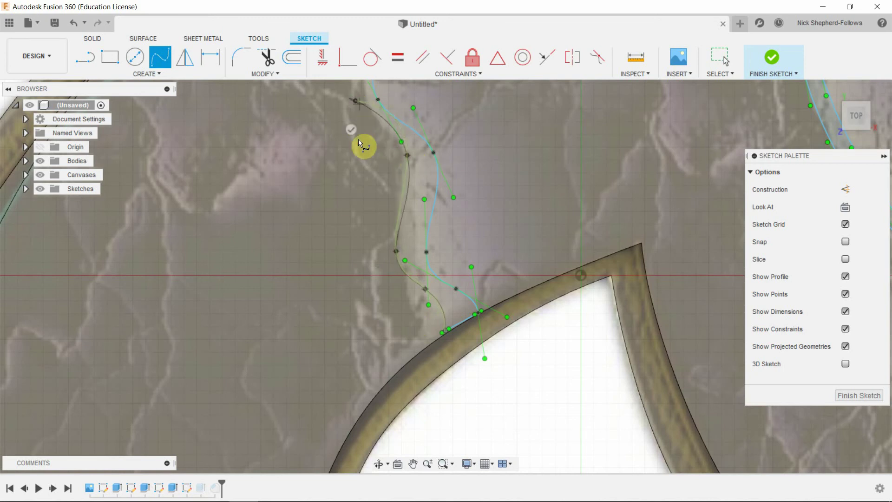
scroll(358, 139, "down", 3)
scroll(352, 170, "up", 8)
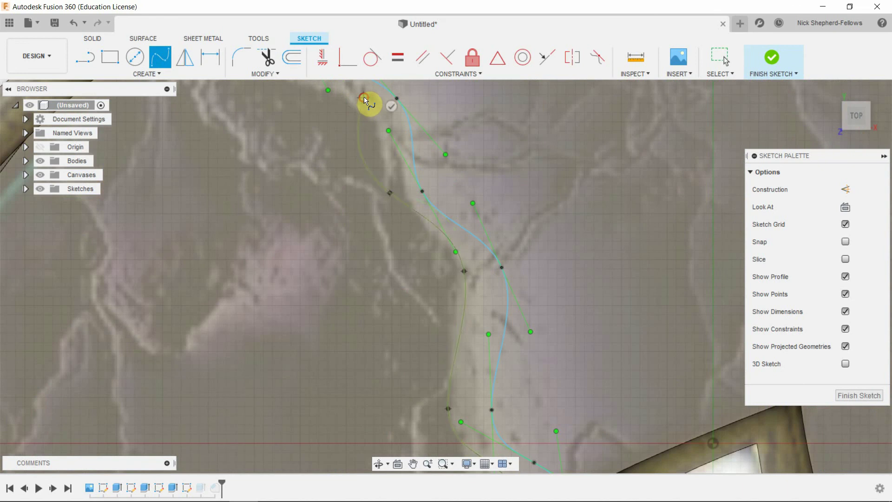
scroll(402, 214, "down", 5)
scroll(329, 135, "down", 2)
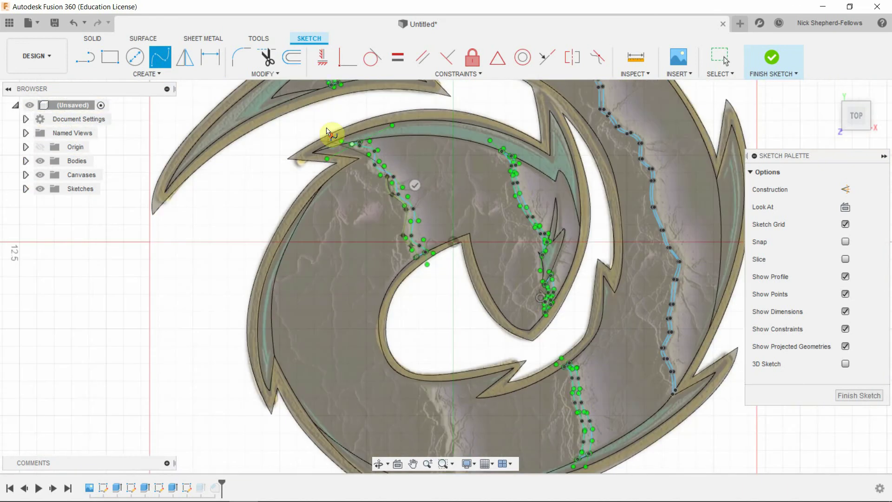
scroll(384, 173, "up", 6)
scroll(427, 222, "up", 4)
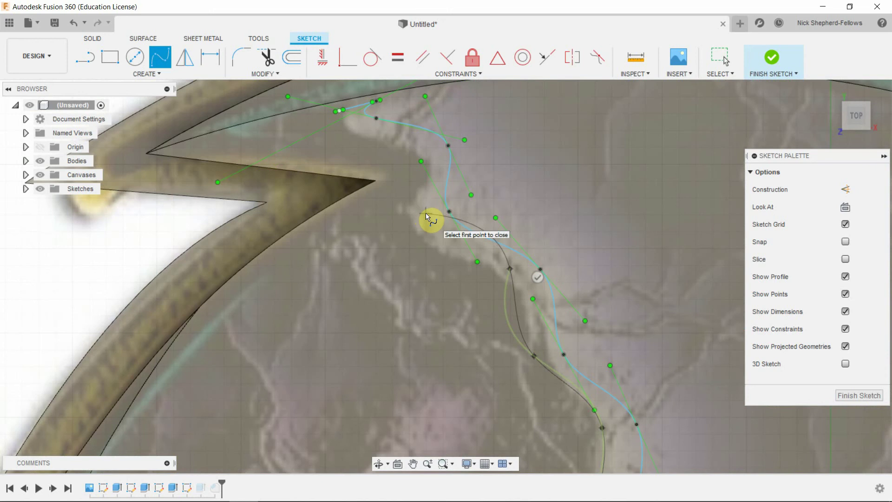
left_click(425, 214)
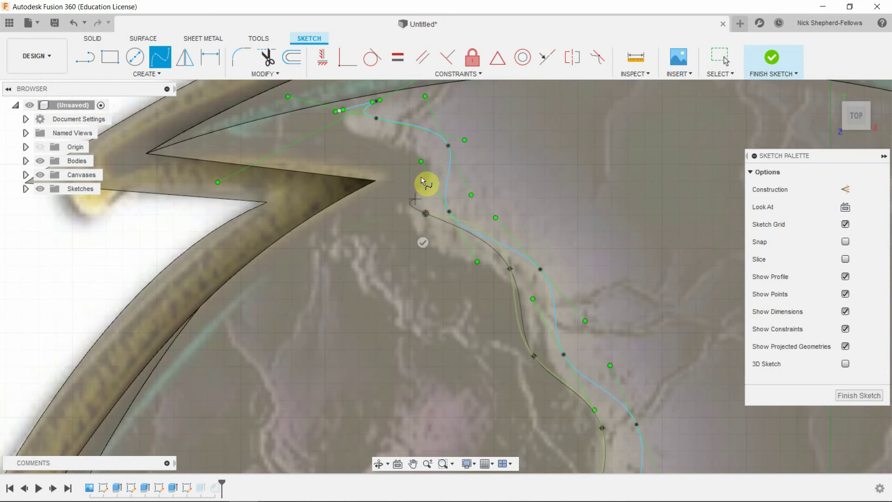
left_click(430, 147)
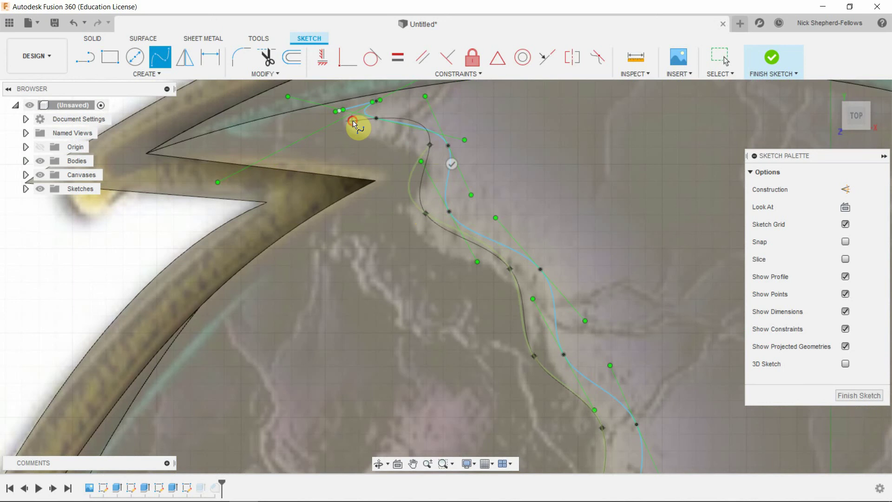
left_click(352, 121)
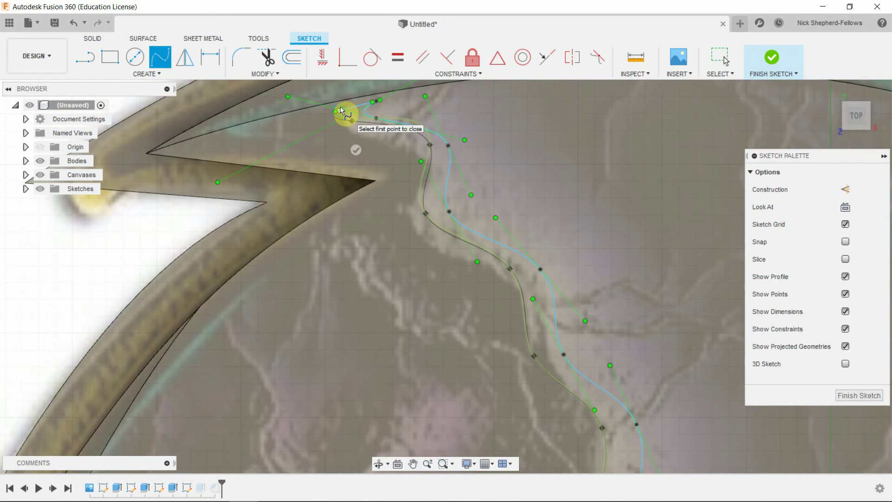
left_click(342, 110)
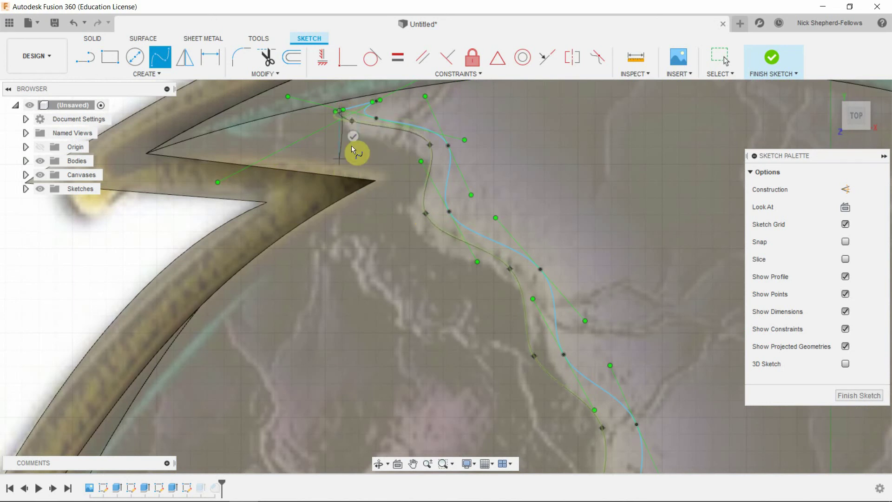
scroll(356, 138, "down", 5)
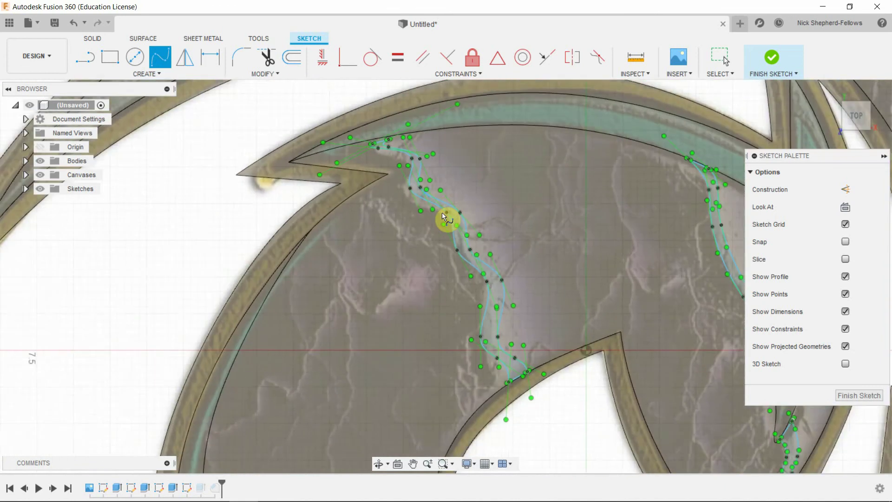
Step: Examine both splines along the inner lobe's stone crack up to their ends at the teal band
scroll(467, 244, "up", 3)
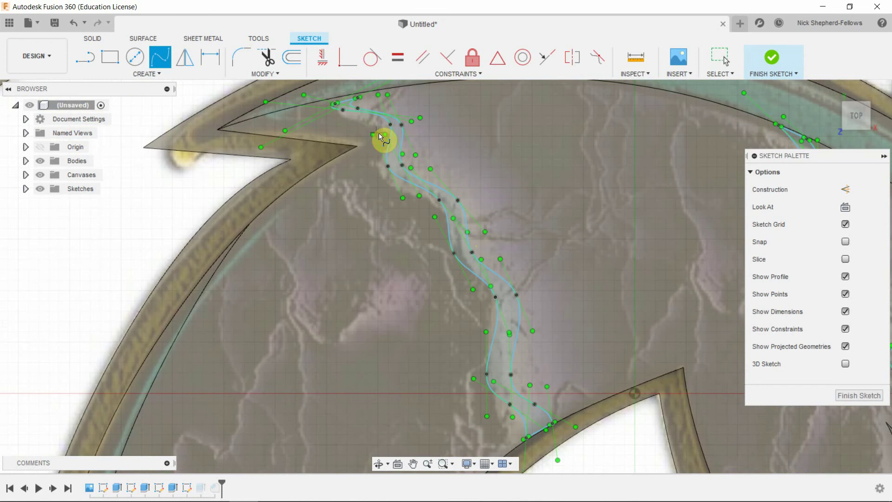
key("ctrl+z")
scroll(395, 294, "up", 3)
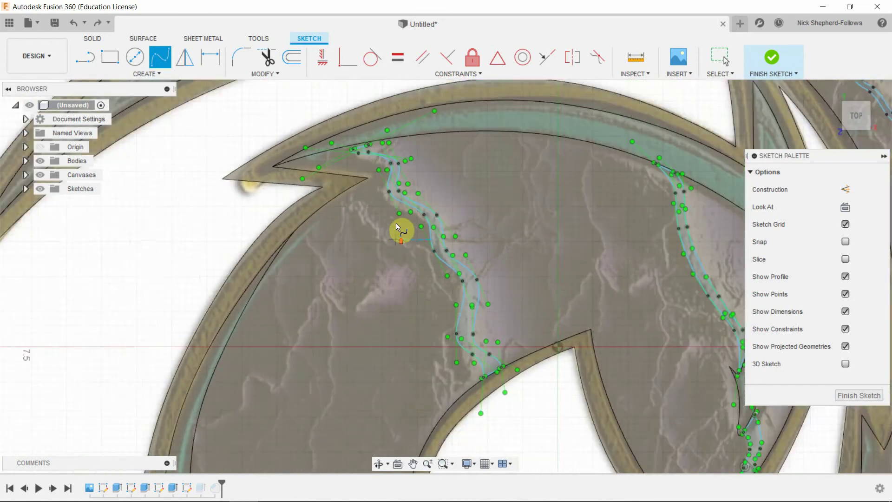
scroll(366, 141, "up", 2)
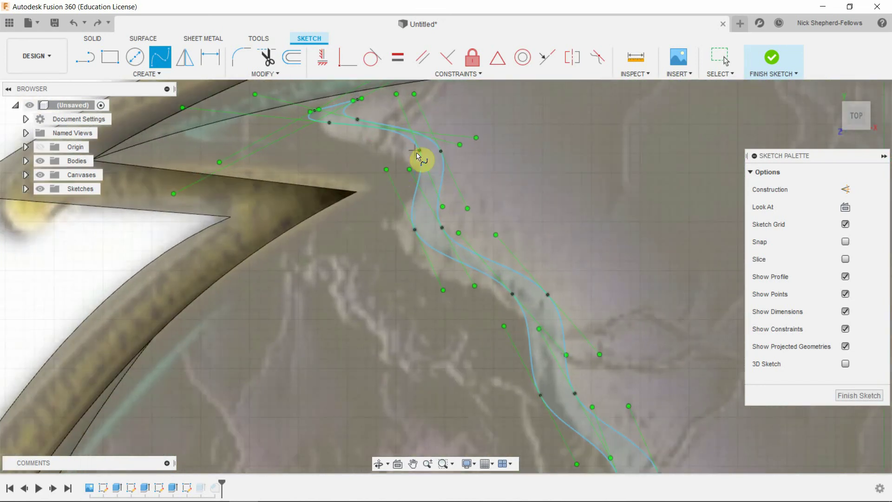
scroll(387, 161, "down", 2)
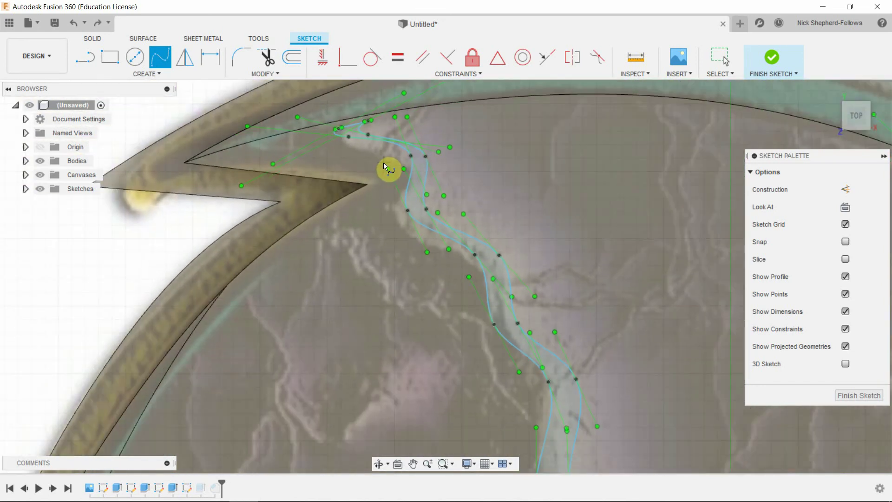
scroll(367, 184, "down", 3)
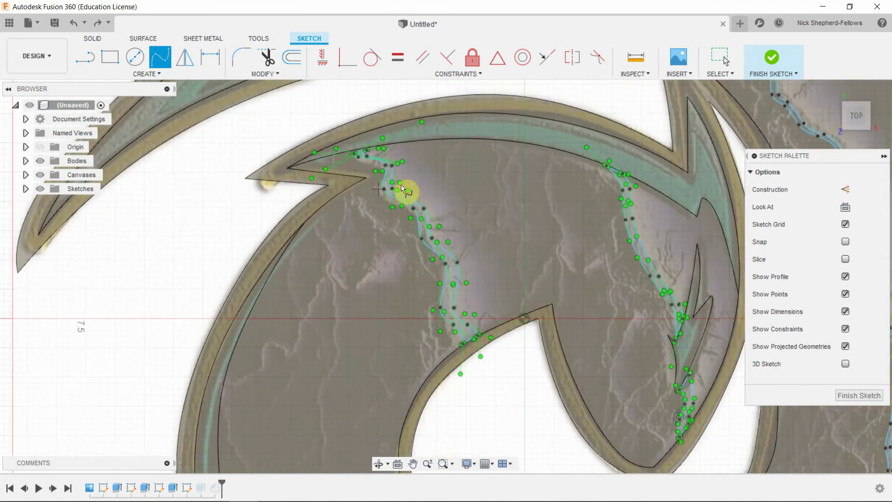
scroll(365, 161, "up", 3)
scroll(398, 161, "down", 6)
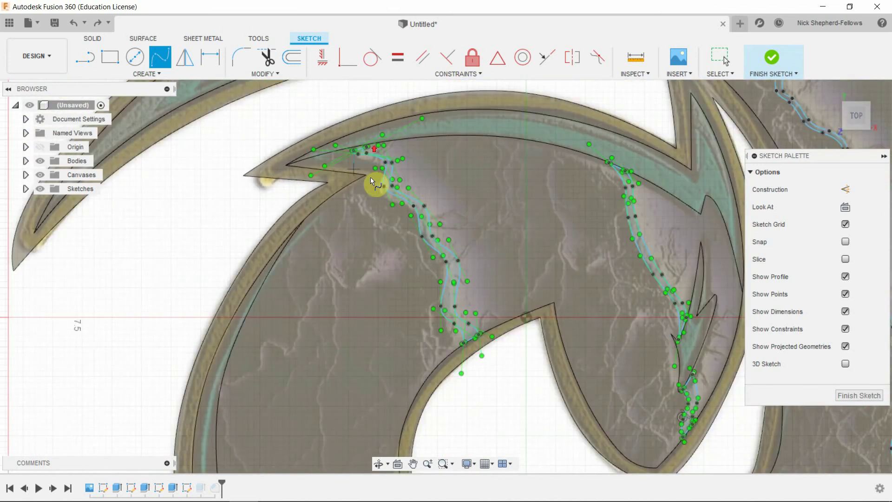
Step: Draw a short spline along the inner border at the upper end of the wide stone crack in the emblem's lower section
scroll(472, 401, "up", 6)
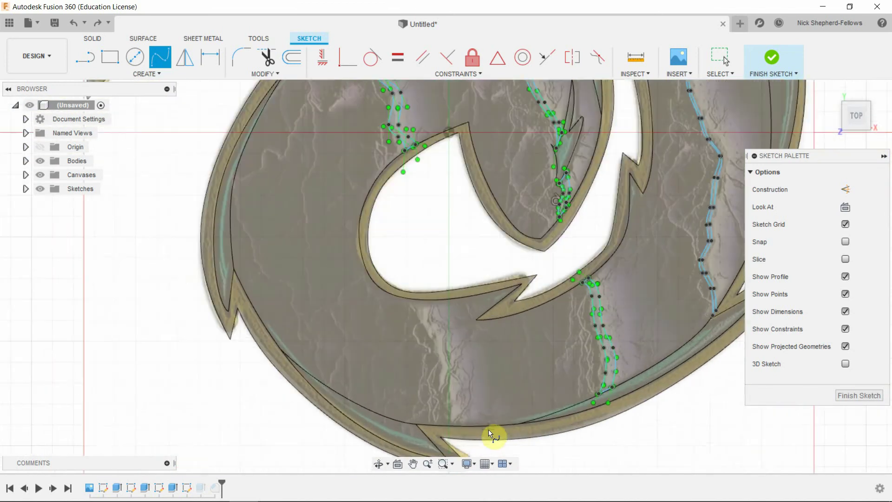
scroll(407, 333, "up", 3)
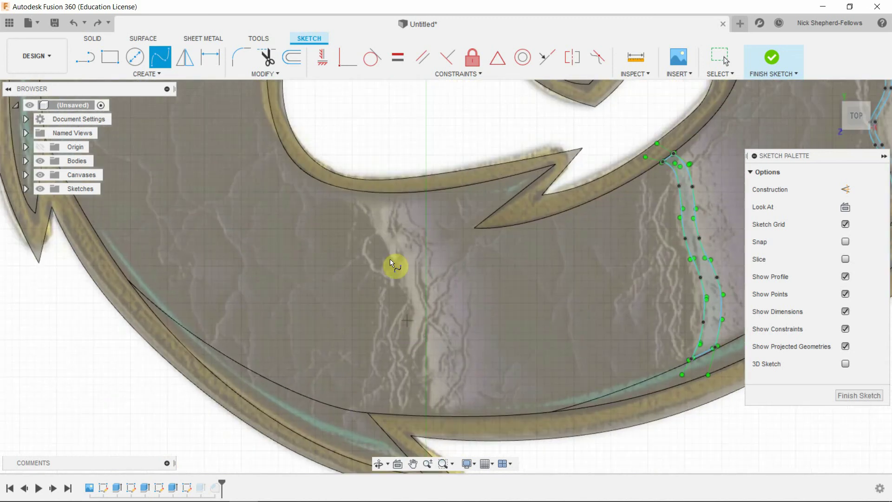
left_click(356, 191)
scroll(389, 199, "down", 2)
scroll(387, 205, "up", 3)
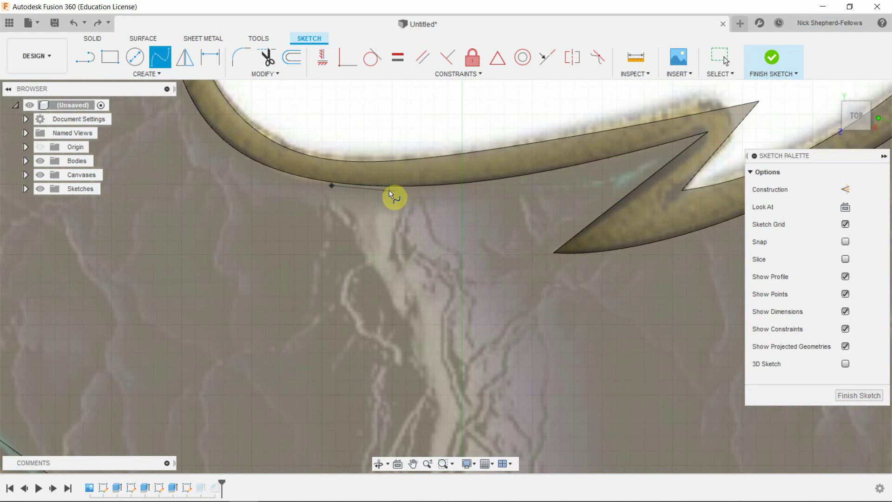
left_click(390, 190)
left_click(392, 191)
left_click(389, 164)
Step: Trace a fit-point spline down the lower section's wide stone crack from the inner border to the outer border
scroll(377, 184, "down", 4)
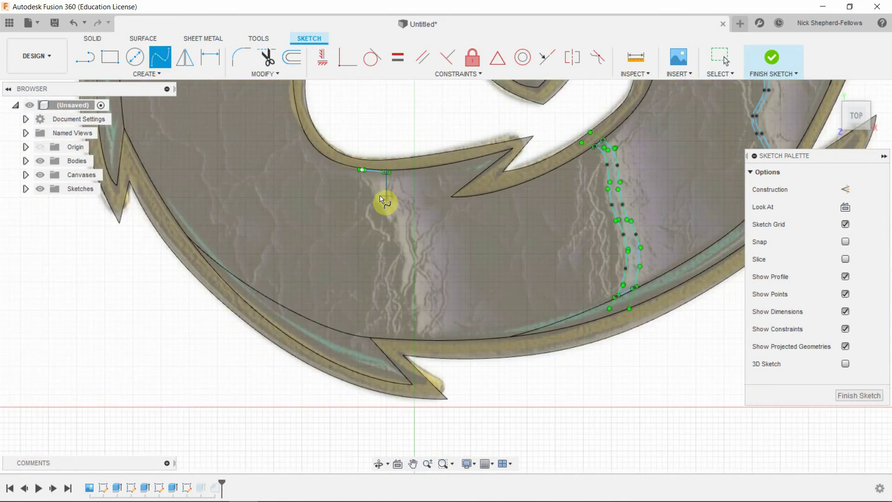
left_click(384, 194)
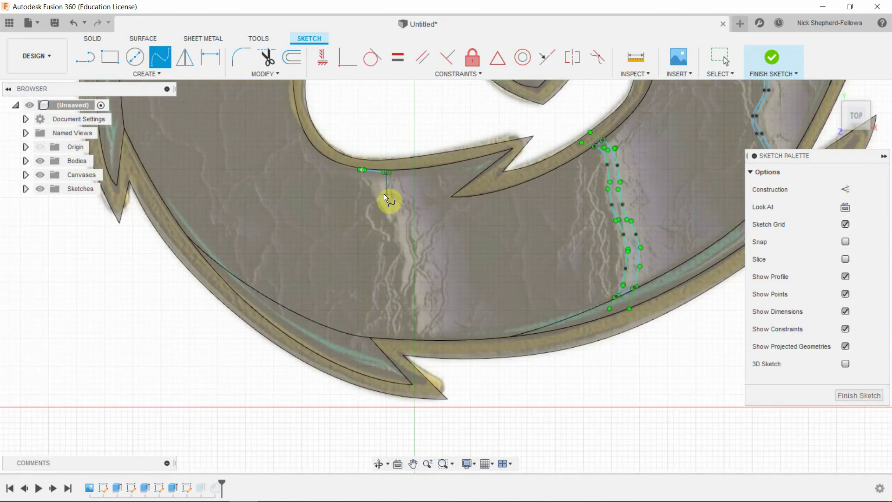
left_click(409, 211)
left_click(407, 239)
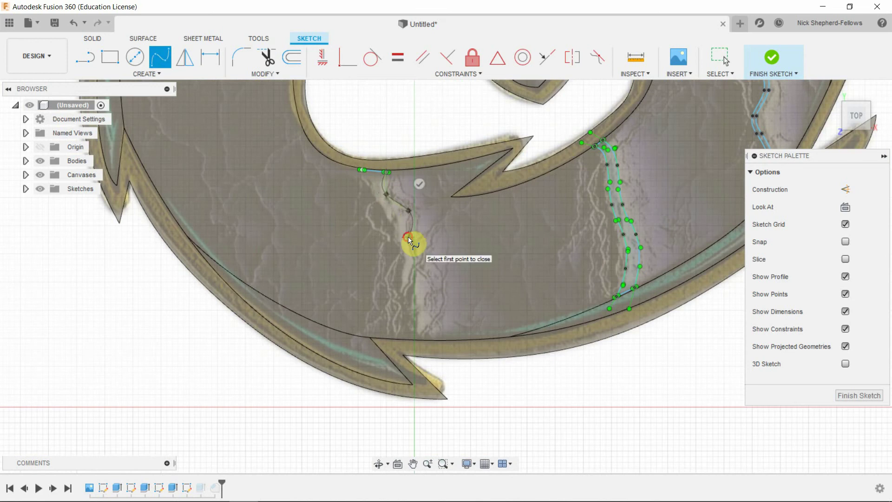
left_click(437, 289)
left_click(432, 307)
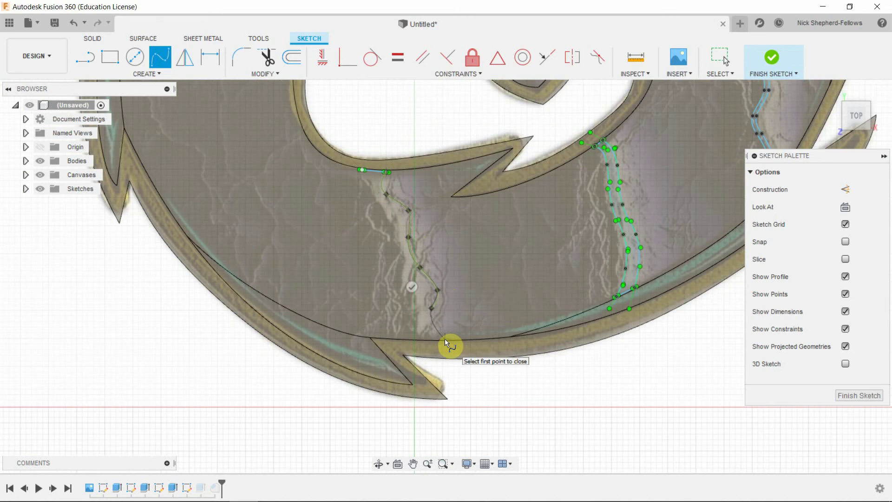
scroll(445, 343, "down", 5)
scroll(460, 320, "up", 6)
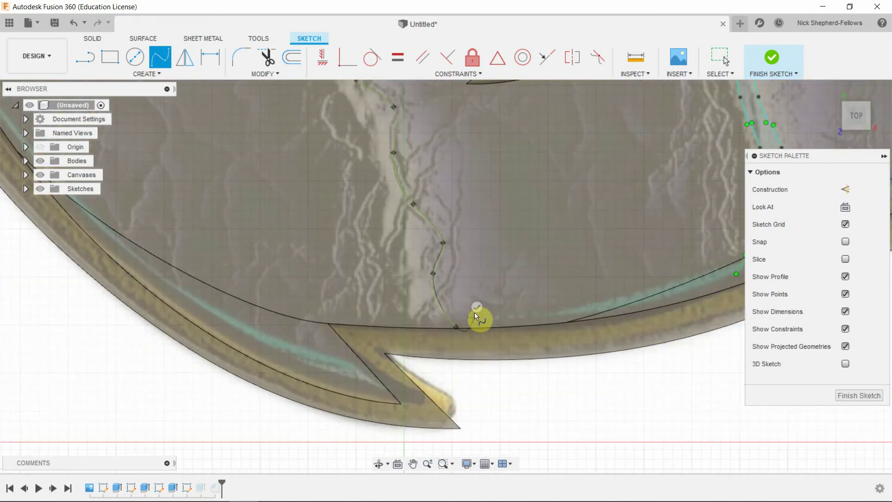
key("Return")
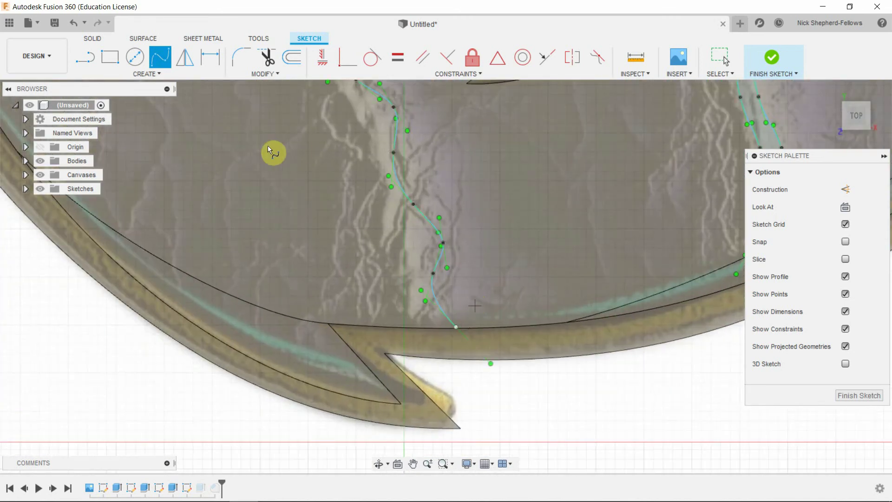
Step: Draw a short spline along the outer border from the lower end of the lower section's crack spline across the crack
left_click(456, 327)
left_click(160, 57)
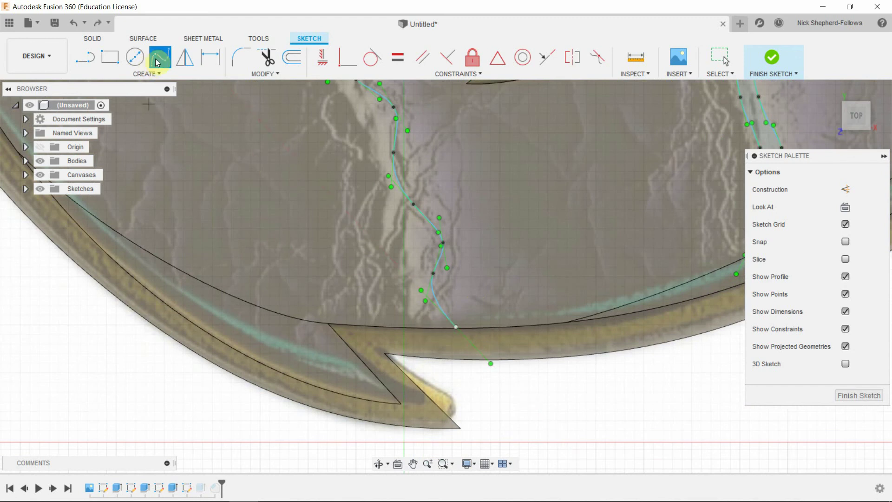
left_click(457, 328)
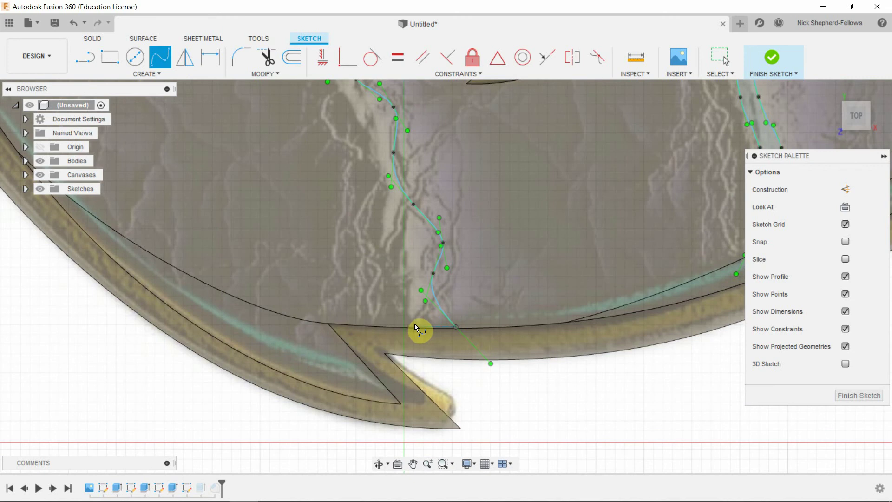
left_click(416, 326)
Step: Trace a second fit-point spline along the other side of the lower section's wide stone crack, from the outer border up to the inner border
left_click(163, 62)
left_click(416, 326)
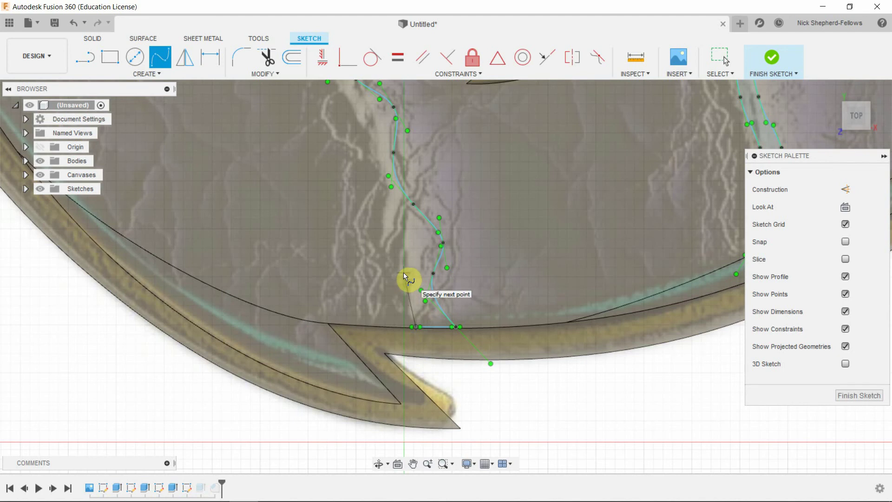
left_click(405, 302)
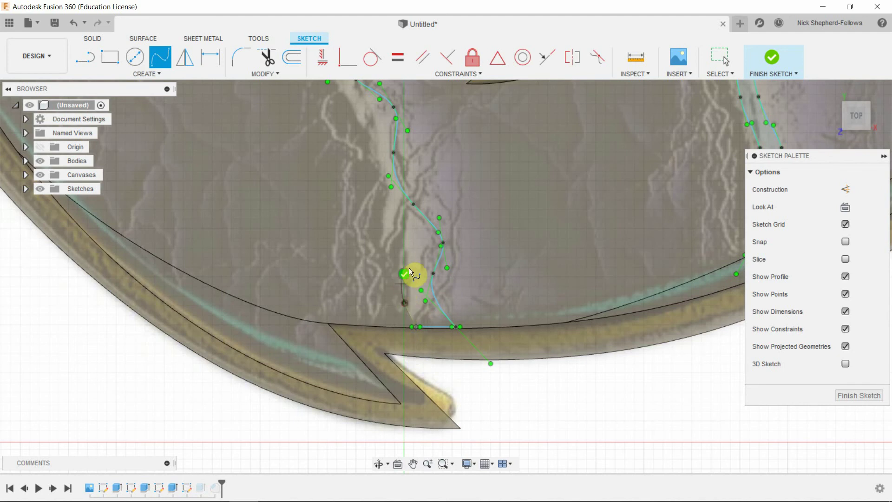
scroll(412, 267, "up", 3)
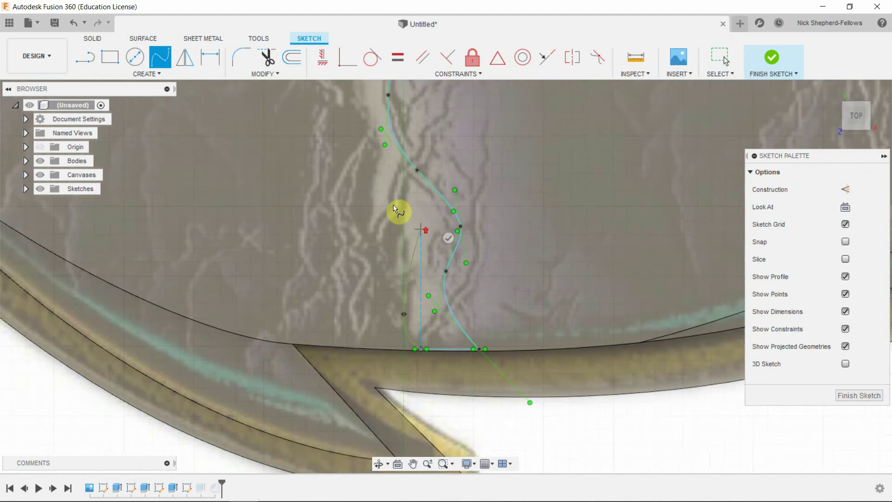
scroll(394, 208, "down", 3)
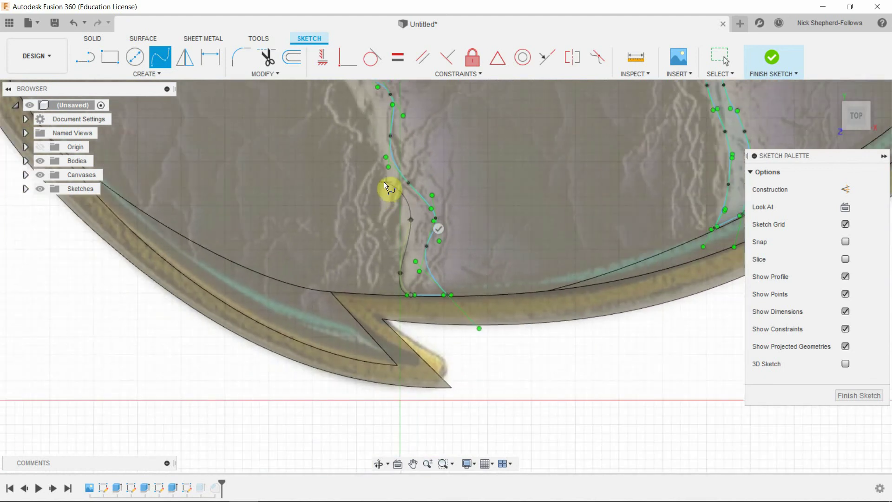
scroll(365, 144, "down", 3)
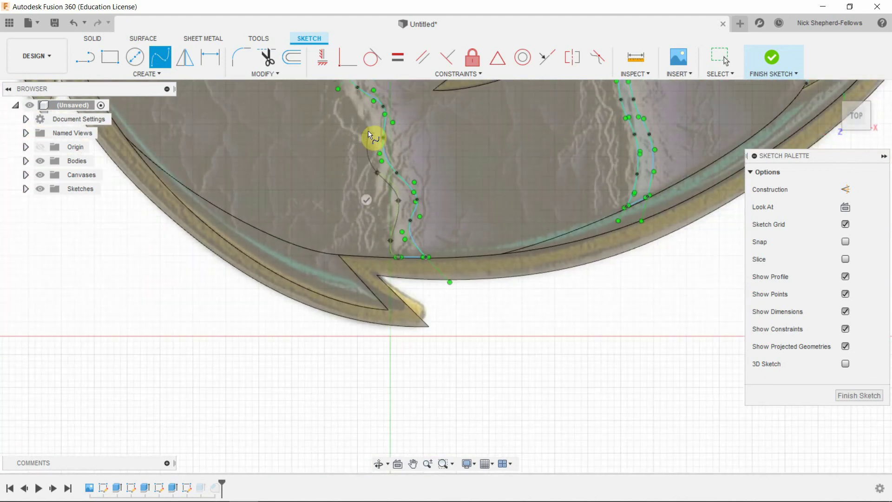
scroll(370, 127, "up", 2)
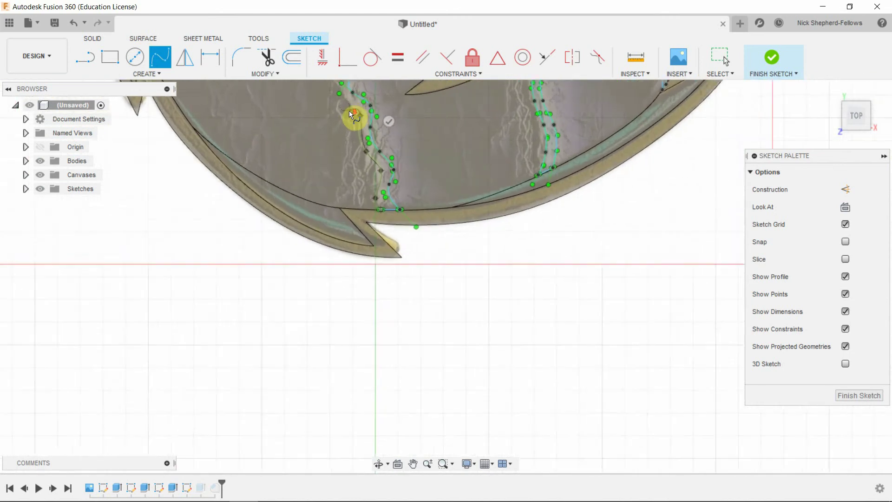
scroll(414, 270, "down", 4)
scroll(384, 185, "up", 5)
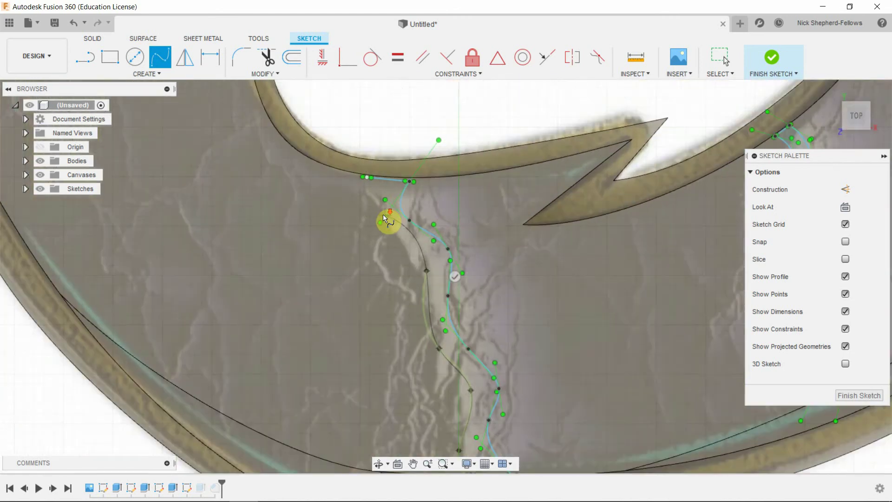
left_click(396, 241)
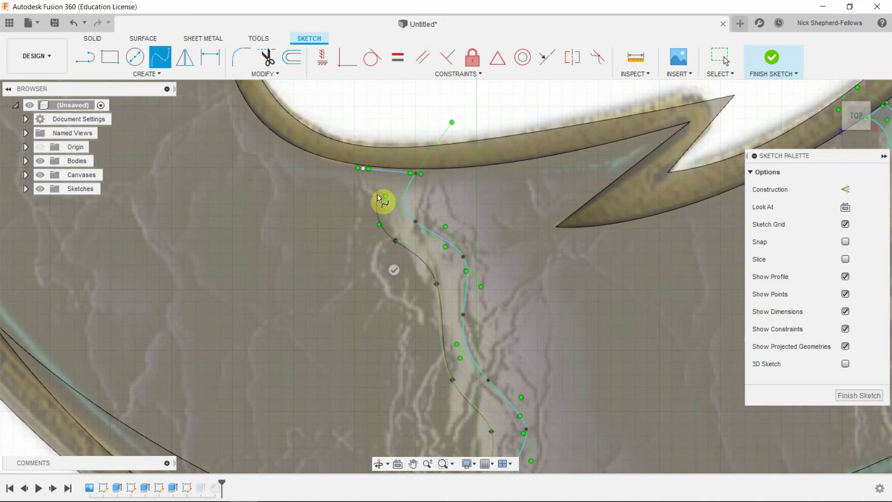
left_click(378, 194)
left_click(364, 167)
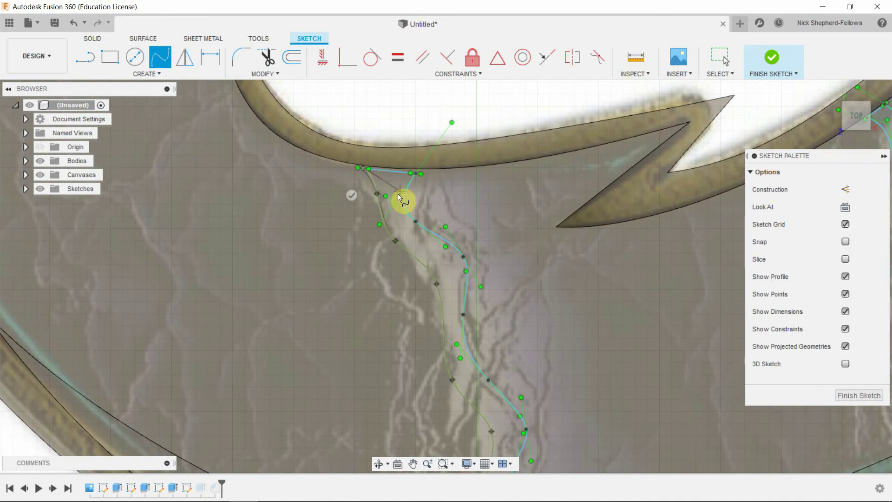
left_click(353, 196)
Step: Finish the sketch containing the paired crack splines in the emblem's lower section
scroll(428, 259, "down", 3)
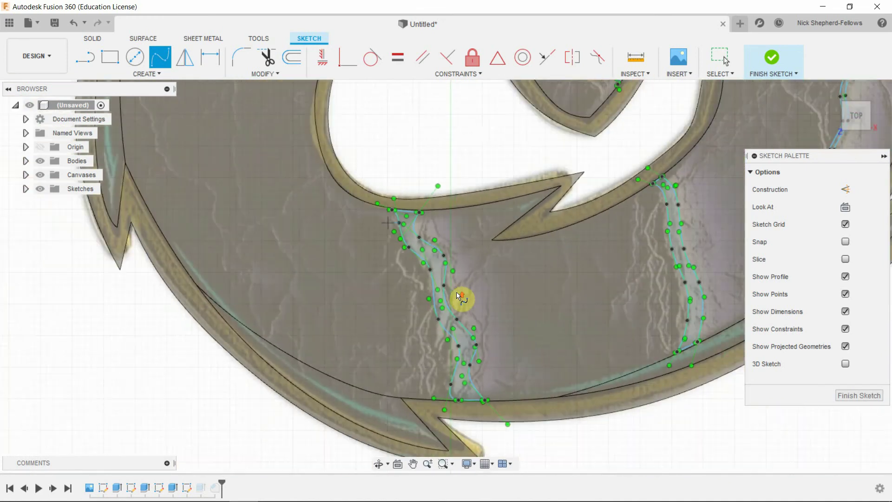
scroll(460, 298, "up", 2)
left_click(858, 396)
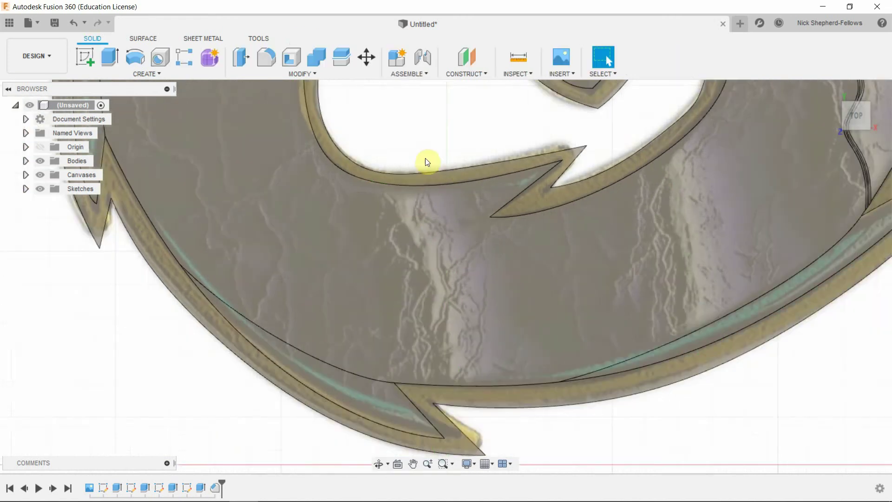
scroll(505, 270, "down", 5)
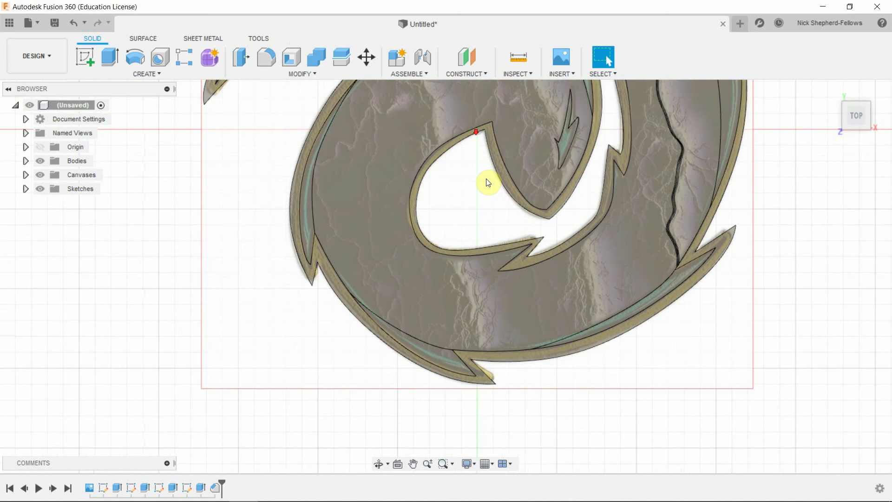
Step: Delete the extrusion of the long outer crack together with the feature that depends on it
scroll(525, 293, "up", 3)
middle_click_drag(524, 281, 646, 225, "shift")
scroll(529, 143, "up", 4)
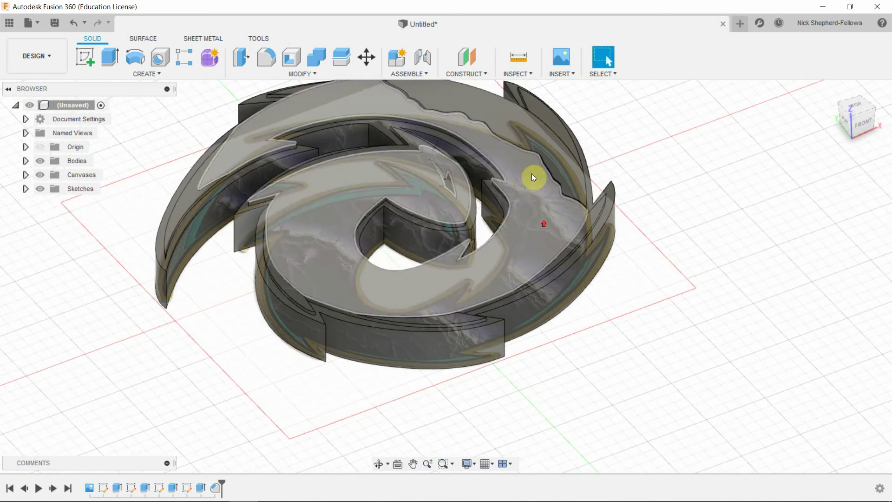
scroll(531, 174, "down", 3)
scroll(488, 128, "up", 1)
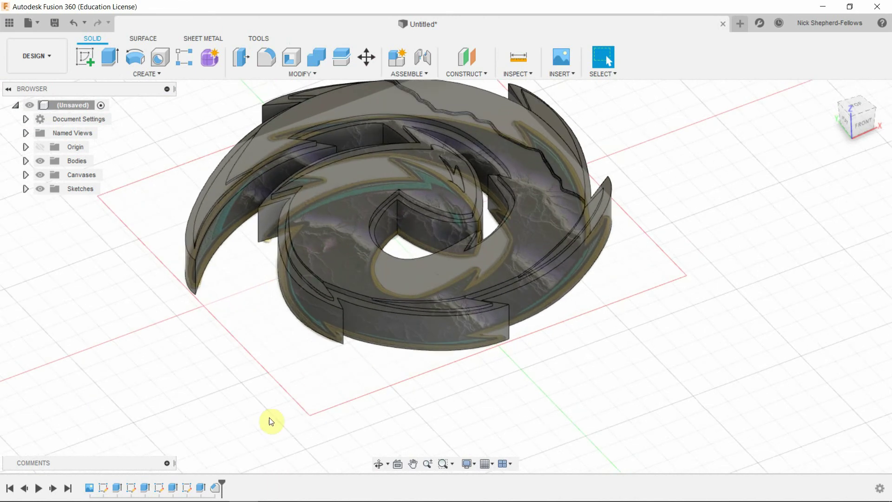
left_click(183, 488)
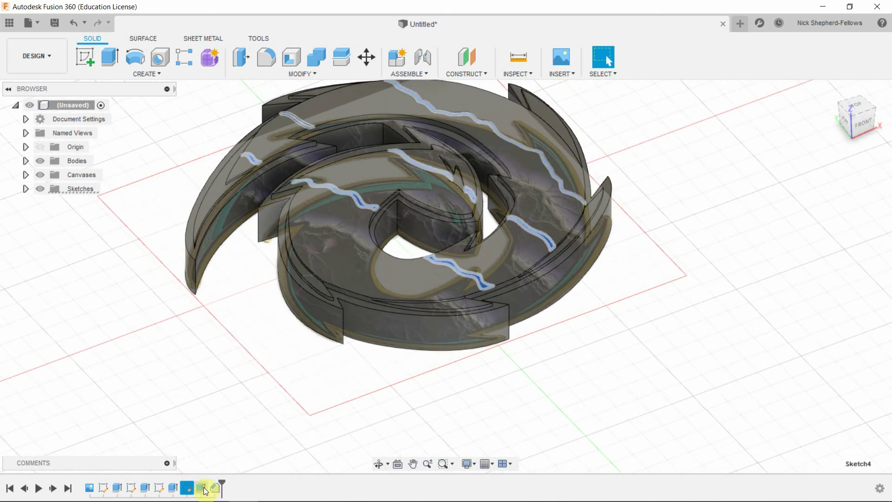
left_click(202, 489)
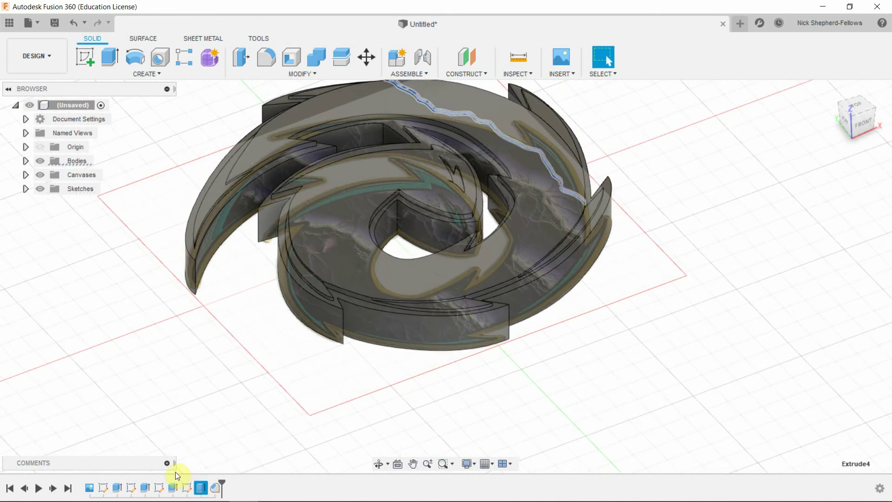
right_click(201, 487)
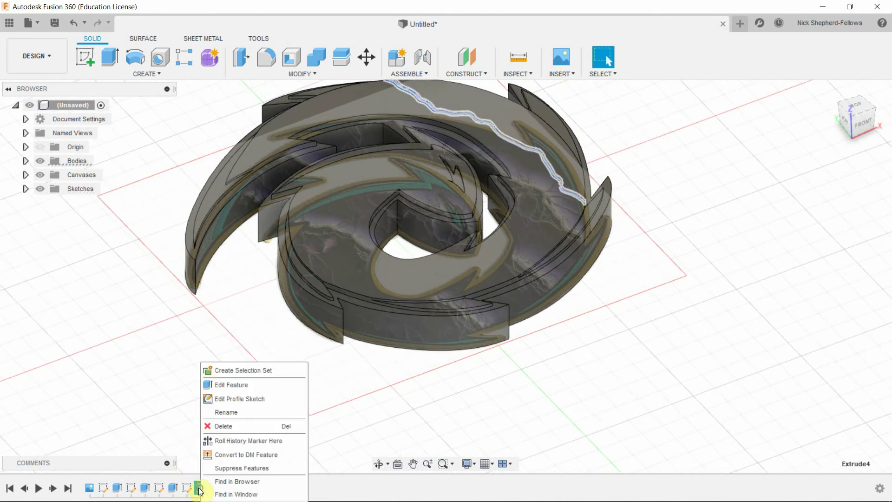
left_click(218, 429)
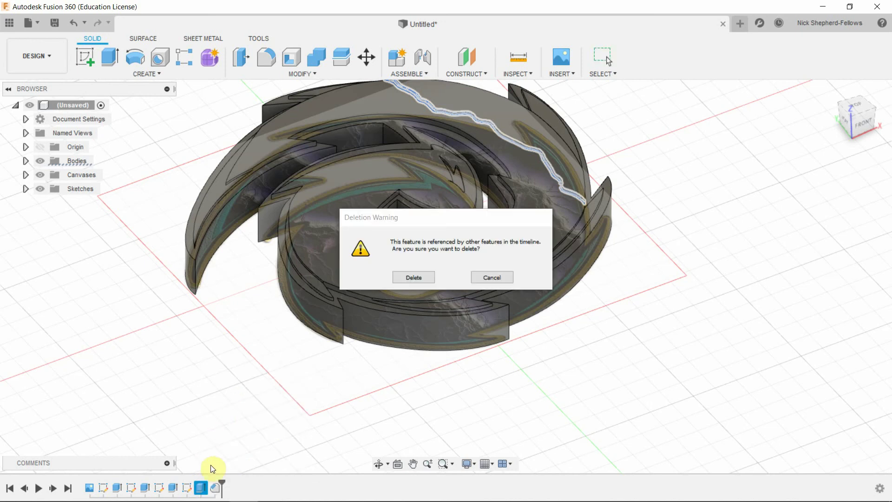
left_click(414, 277)
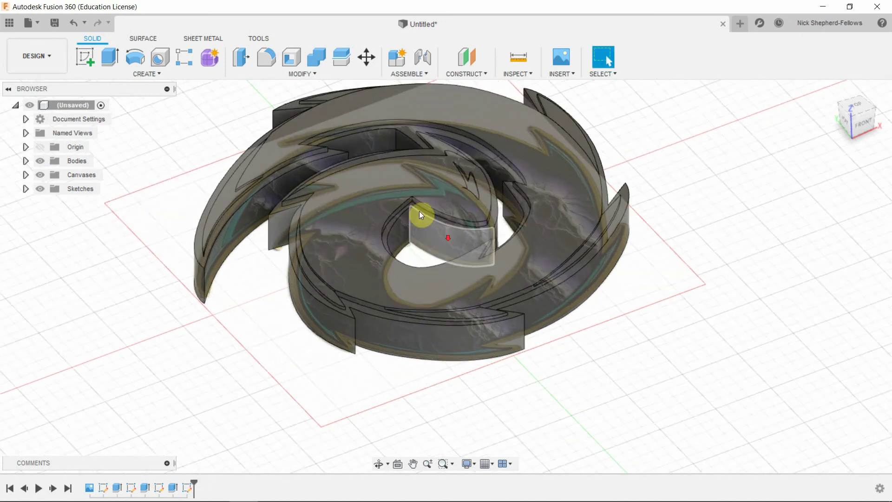
Step: Select the crack sketch and examine its profiles across the spiral from the top view
scroll(419, 215, "up", 2)
left_click(187, 487)
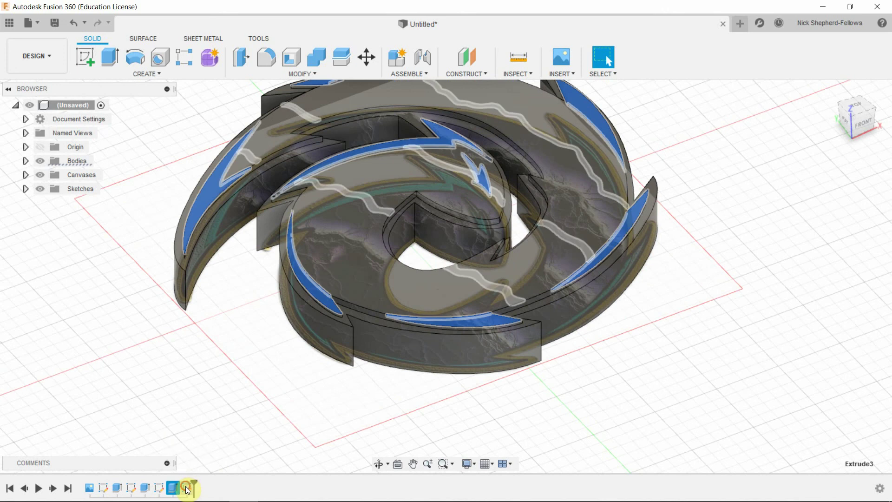
scroll(442, 385, "down", 2)
scroll(388, 259, "up", 6)
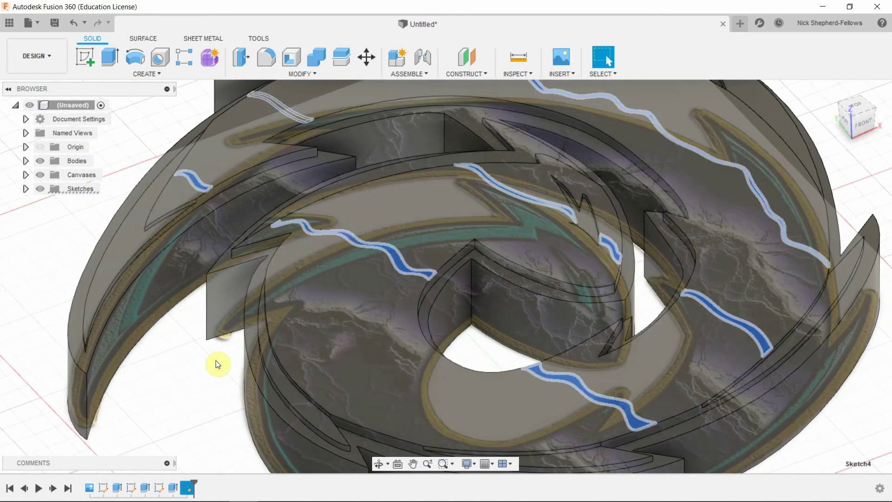
middle_click_drag(209, 381, 741, 205, "shift")
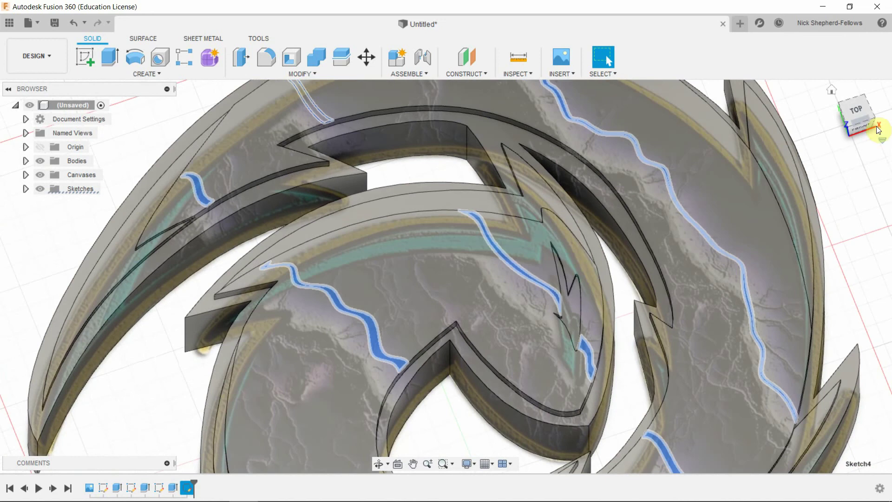
left_click(854, 111)
scroll(484, 266, "down", 8)
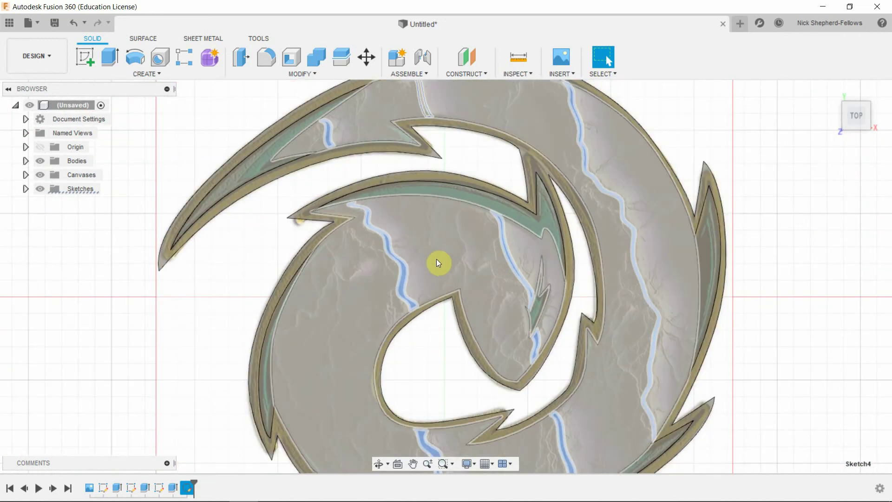
scroll(461, 348, "up", 3)
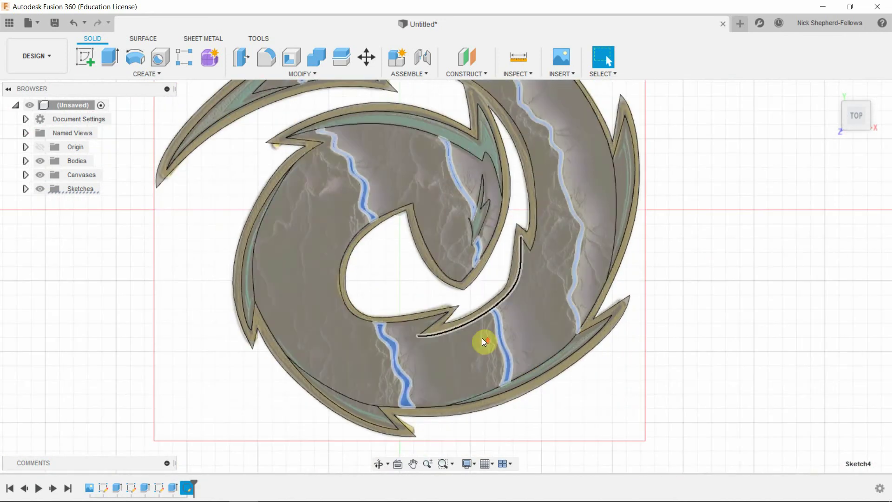
scroll(503, 251, "down", 3)
scroll(444, 229, "up", 4)
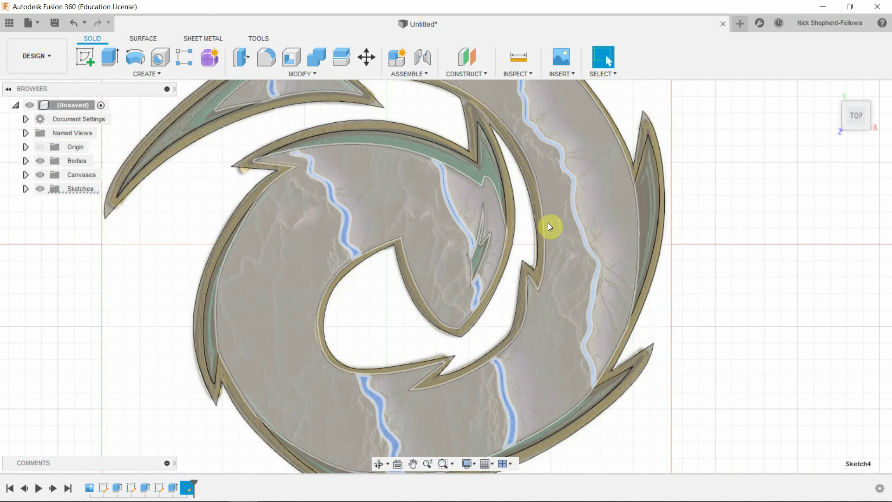
scroll(538, 227, "down", 3)
scroll(495, 205, "up", 4)
scroll(321, 185, "down", 1)
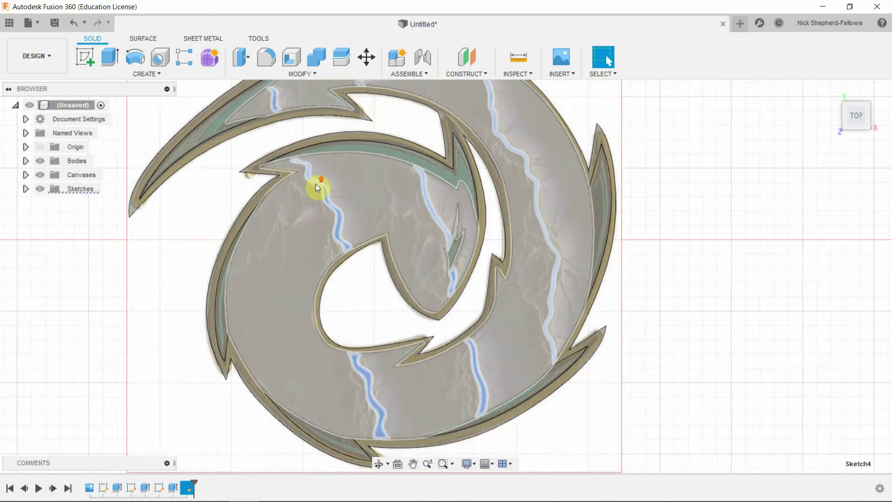
scroll(316, 187, "down", 3)
scroll(434, 329, "down", 2)
scroll(364, 257, "up", 5)
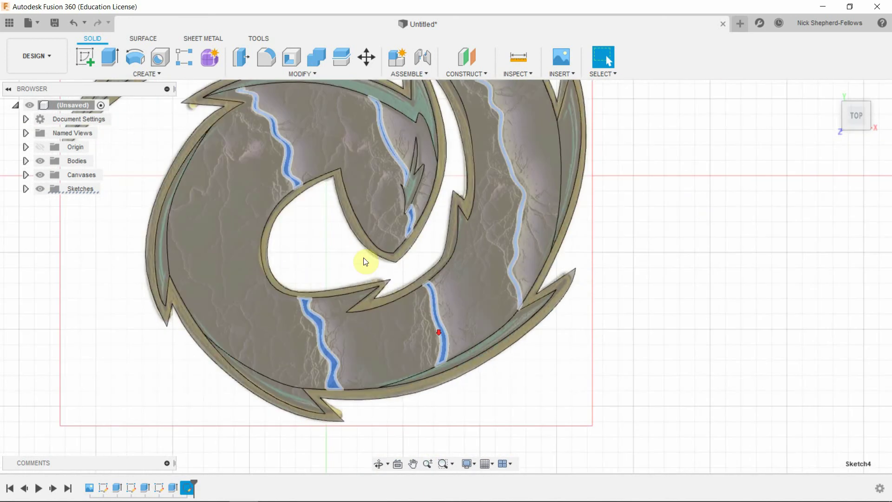
scroll(376, 279, "down", 2)
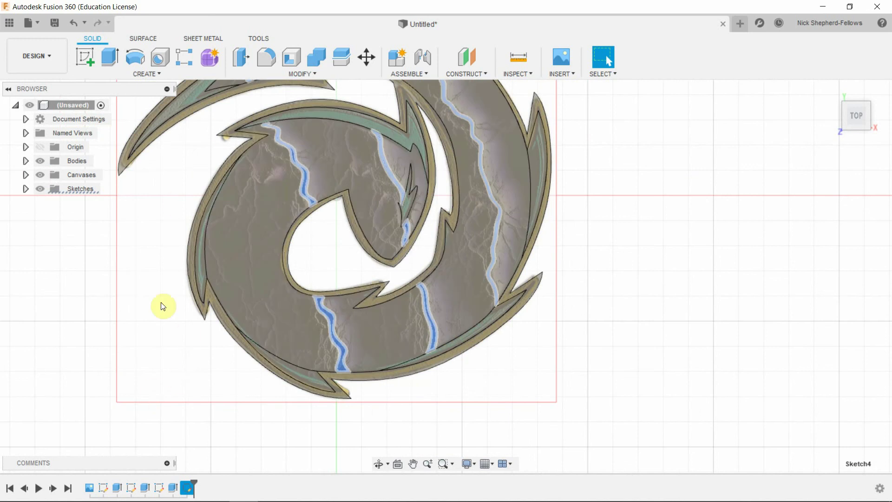
Step: Edit the crack sketch and reposition the spline points along the left edge of the crack just above the central opening
right_click(187, 487)
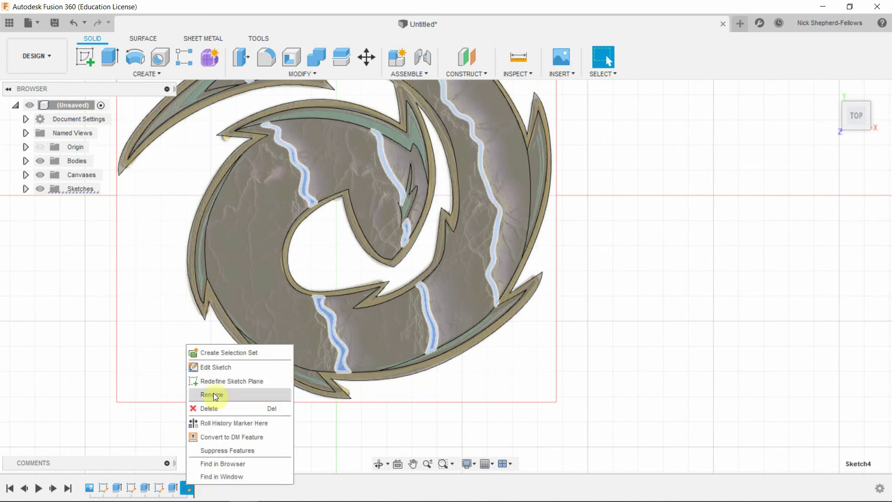
left_click(222, 367)
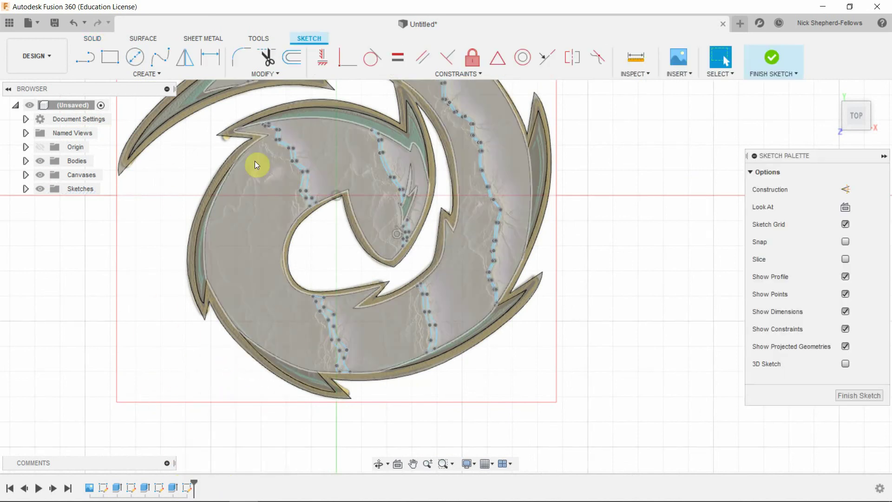
scroll(289, 132, "up", 5)
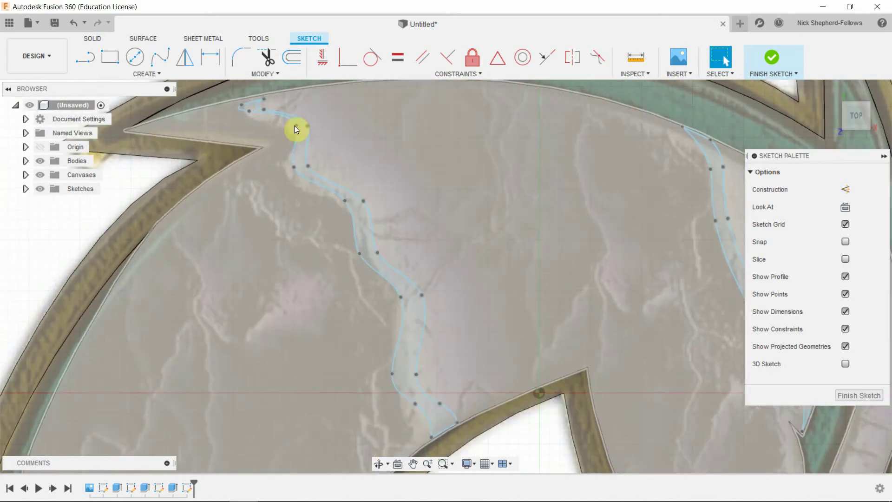
left_click(295, 127)
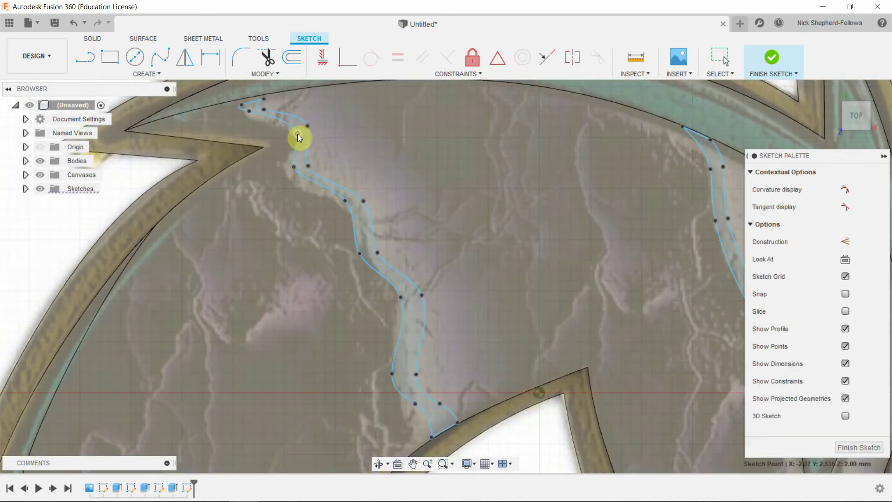
left_click_drag(298, 133, 295, 131)
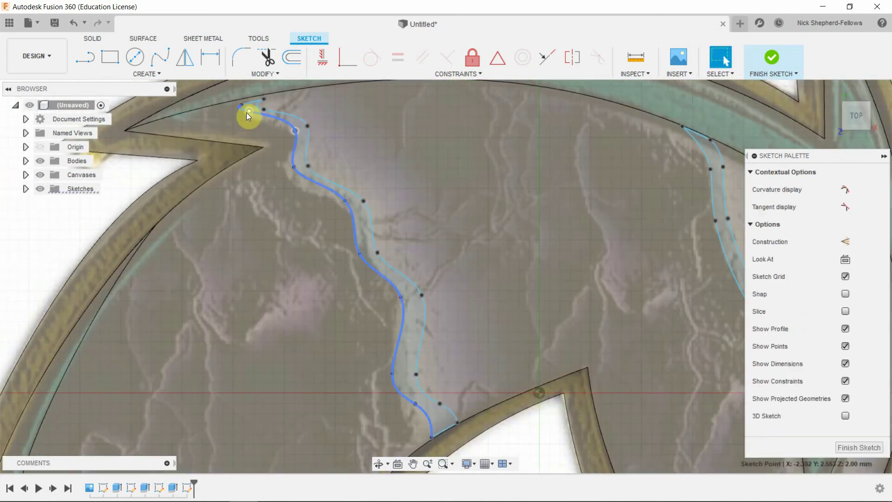
left_click_drag(249, 111, 255, 116)
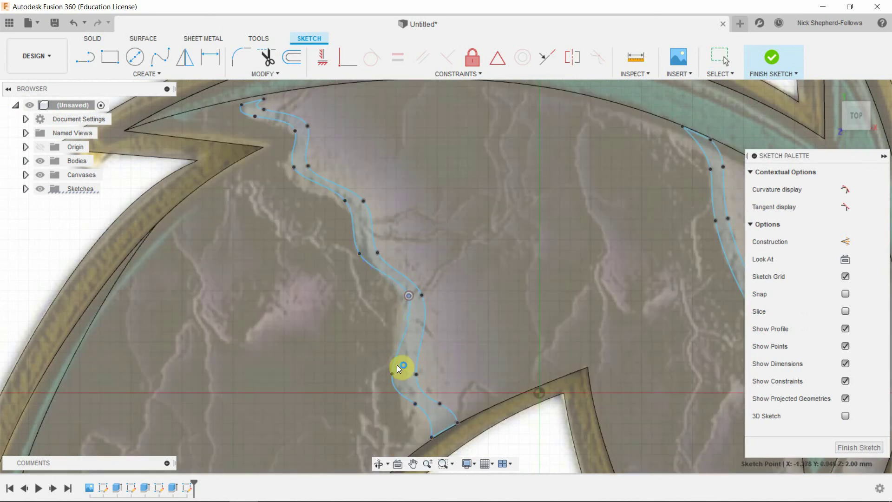
left_click_drag(392, 374, 430, 413)
Step: Narrow the crack directly below the central opening by moving the spline points of its right edge inward
scroll(338, 237, "down", 6)
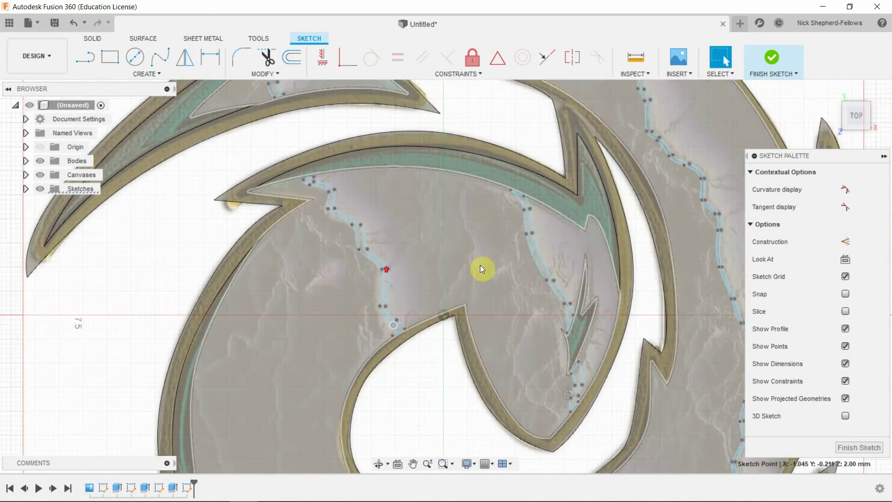
scroll(480, 265, "down", 6)
scroll(450, 391, "up", 2)
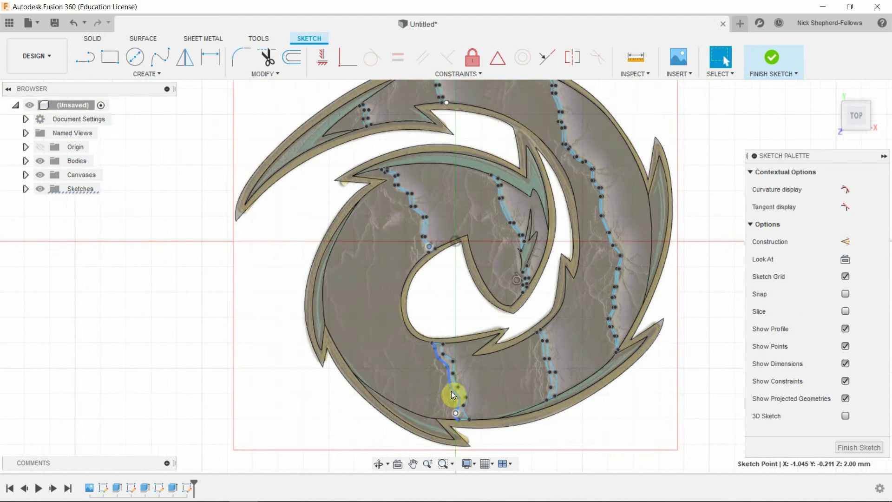
scroll(453, 394, "up", 3)
scroll(394, 330, "up", 2)
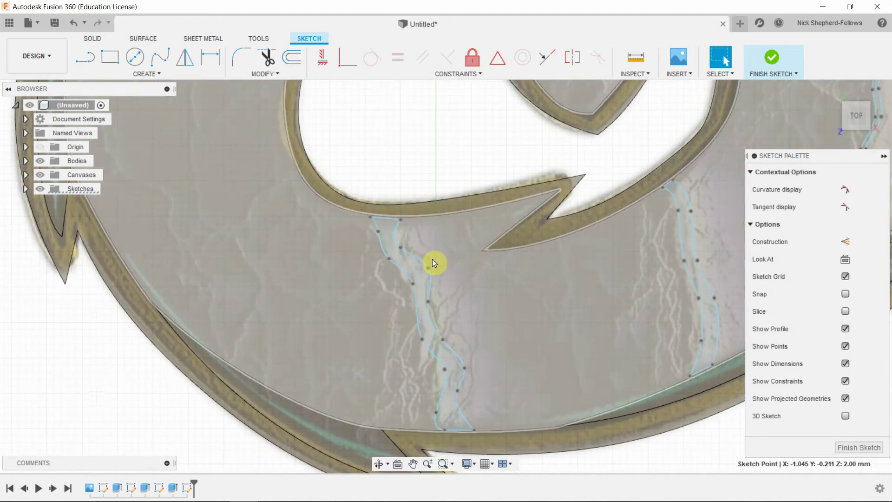
left_click_drag(425, 277, 425, 279)
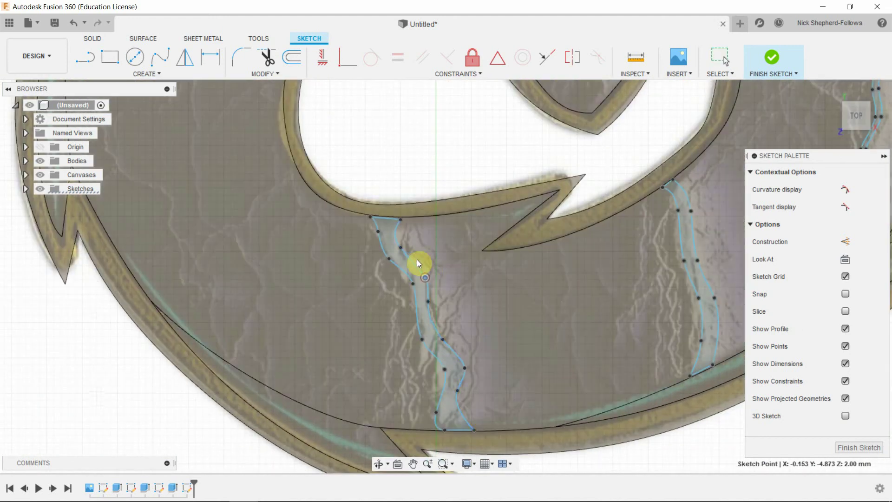
left_click_drag(403, 248, 397, 248)
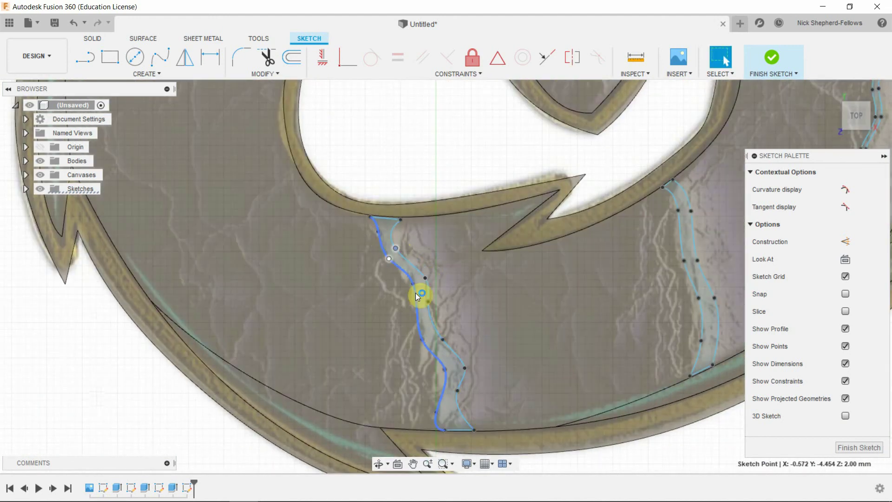
left_click_drag(442, 344, 438, 339)
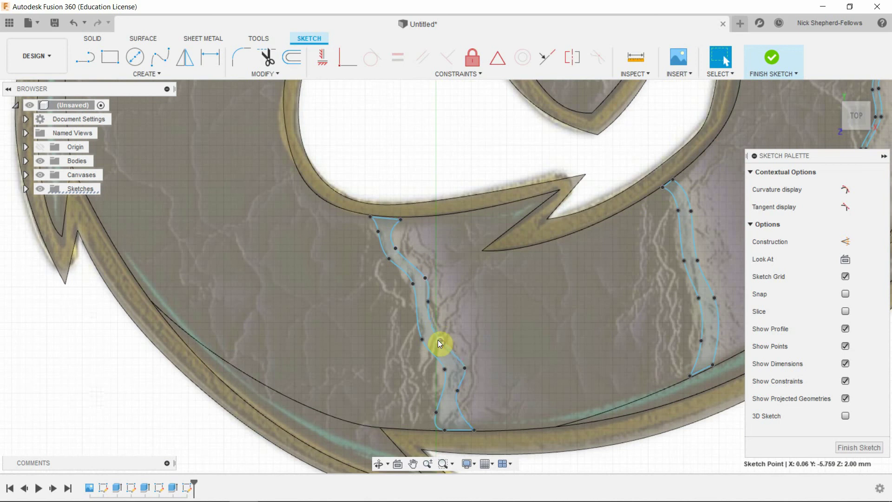
left_click_drag(464, 368, 453, 392)
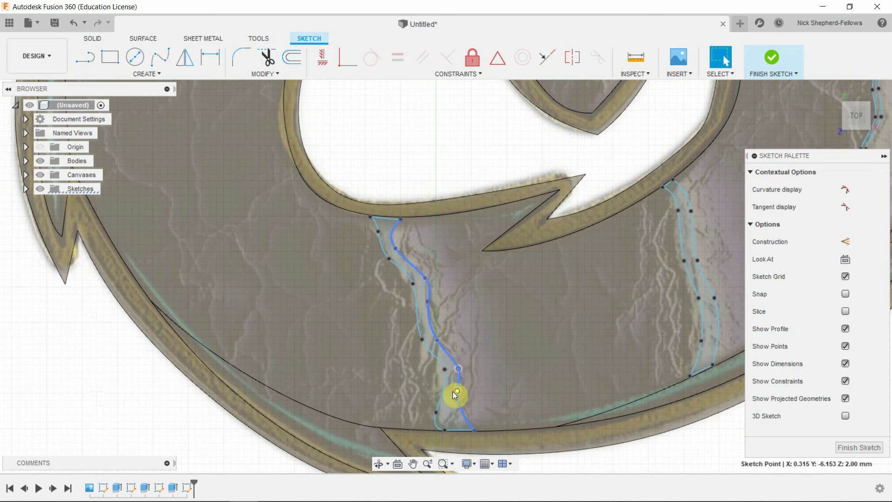
Step: Move the two lowest points on the left edge of the crack below the central opening inward, and finish the sketch
left_click(436, 411)
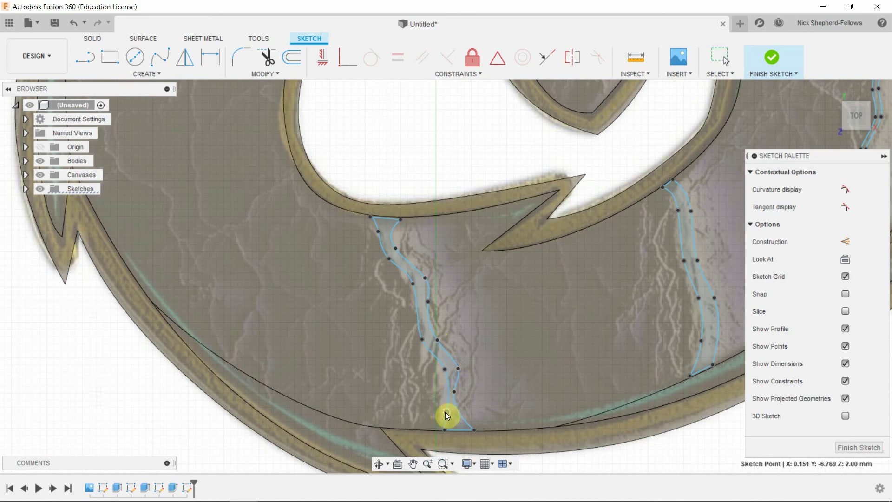
left_click(446, 412)
left_click(446, 430)
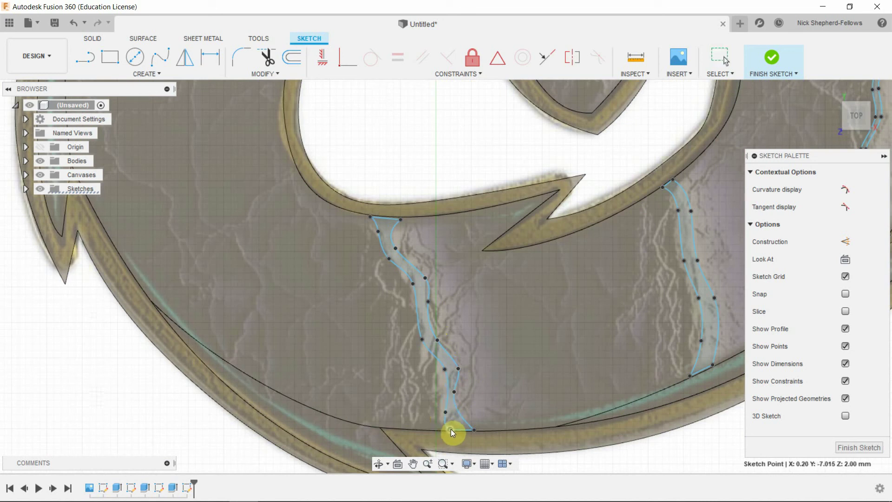
left_click(462, 429)
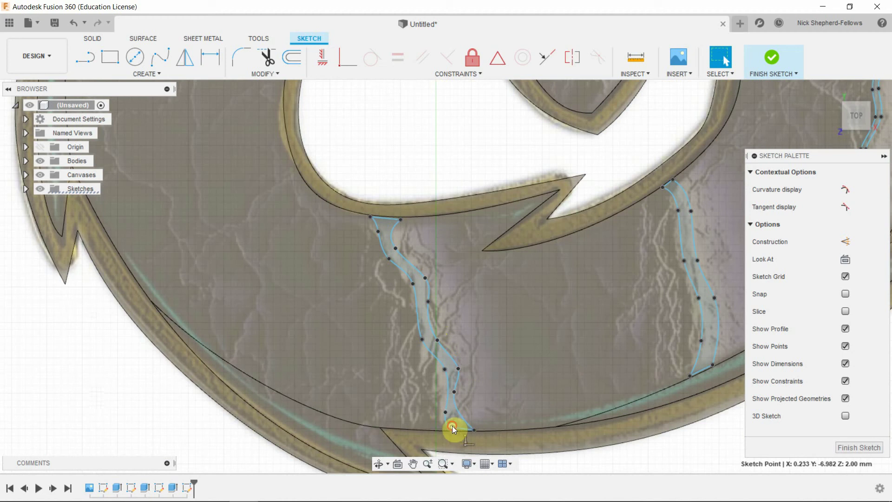
left_click(453, 429)
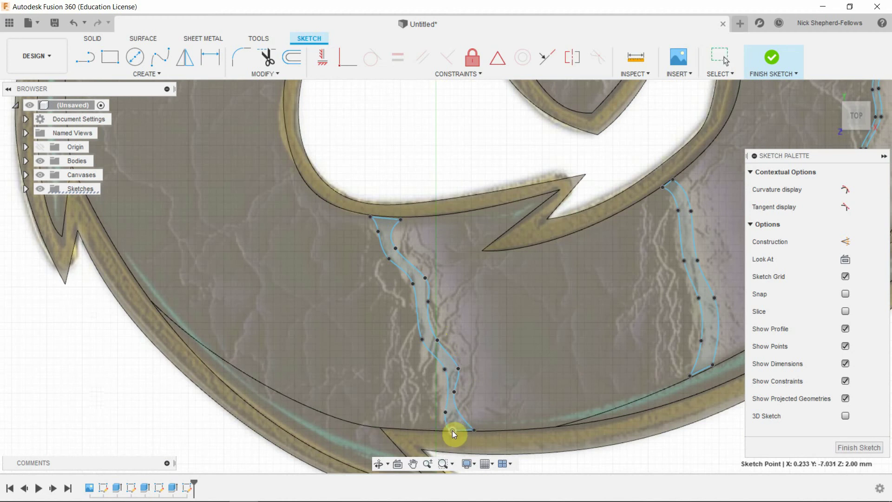
left_click(453, 431)
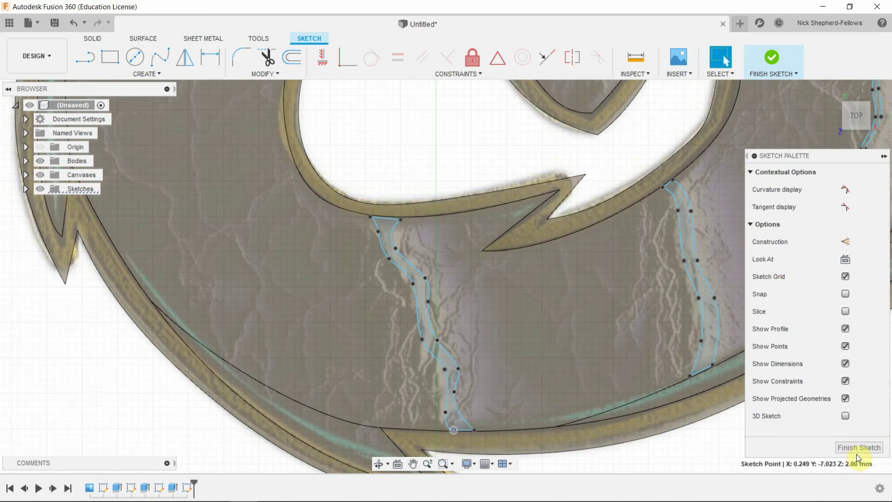
left_click(854, 449)
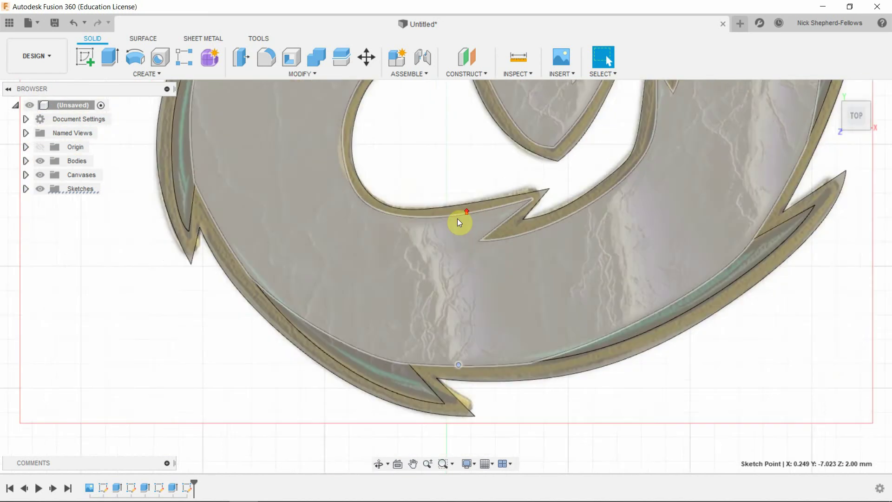
scroll(451, 205, "down", 2)
middle_click_drag(261, 335, 466, 223, "shift")
scroll(259, 215, "up", 2)
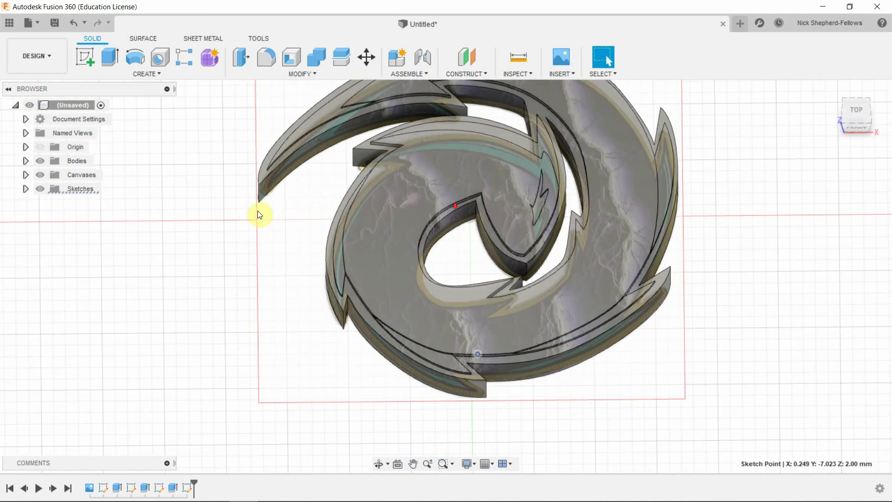
left_click(109, 58)
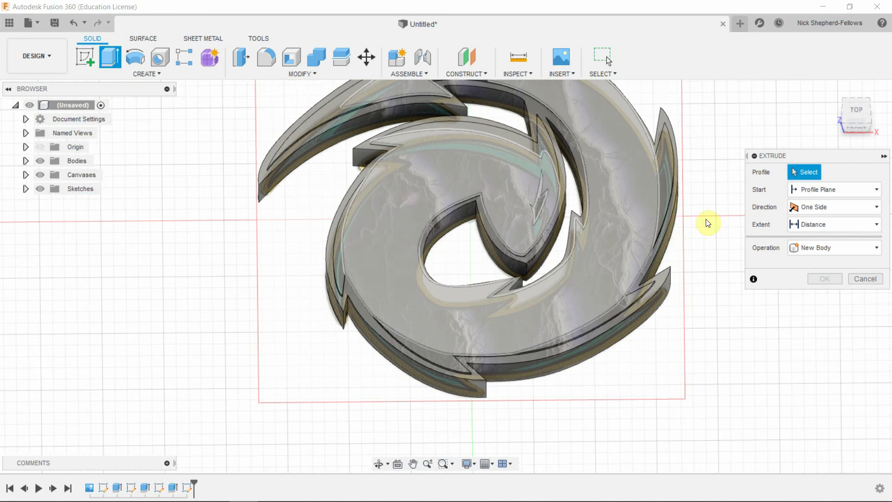
middle_click_drag(610, 177, 649, 237, "shift")
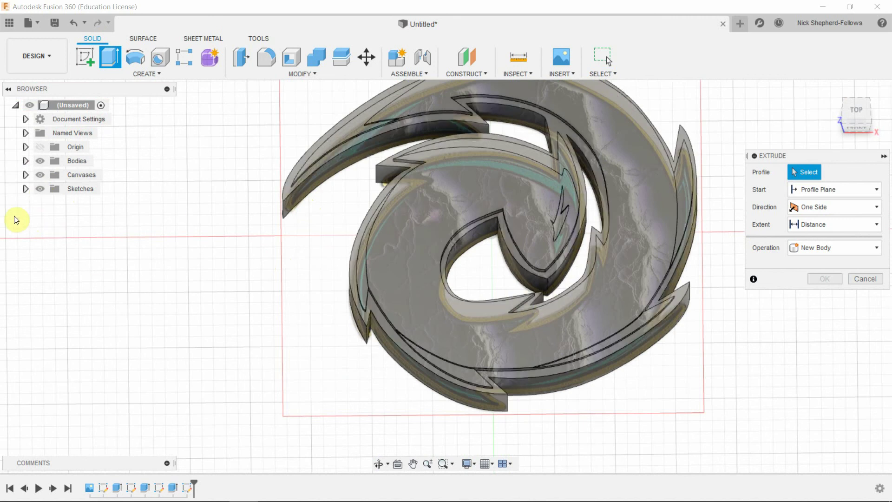
left_click(36, 161)
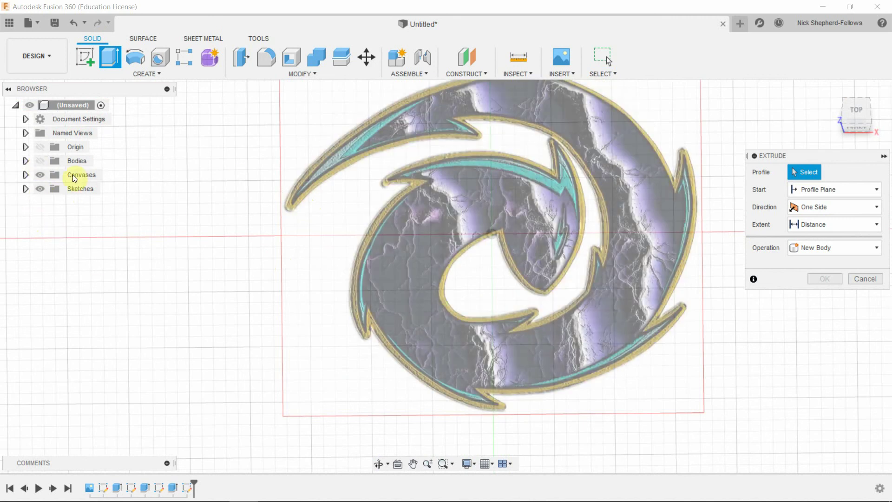
left_click(39, 176)
left_click(40, 161)
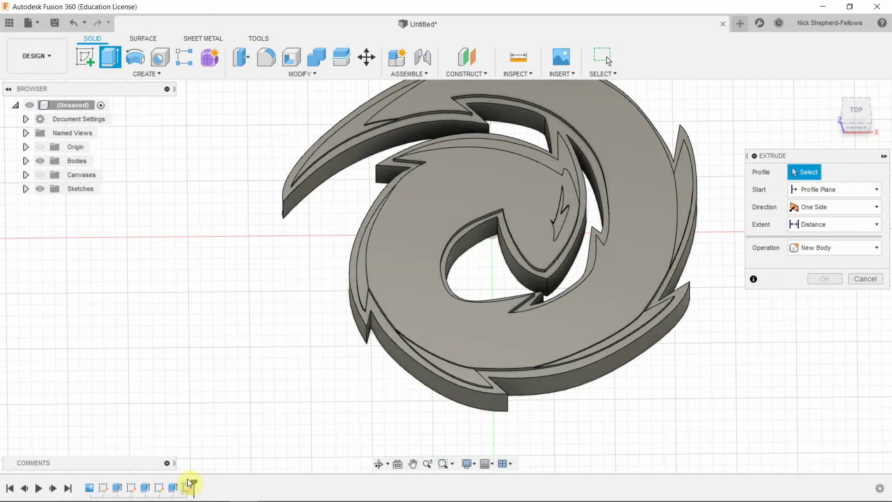
middle_click_drag(479, 365, 638, 161, "shift")
scroll(629, 145, "up", 5)
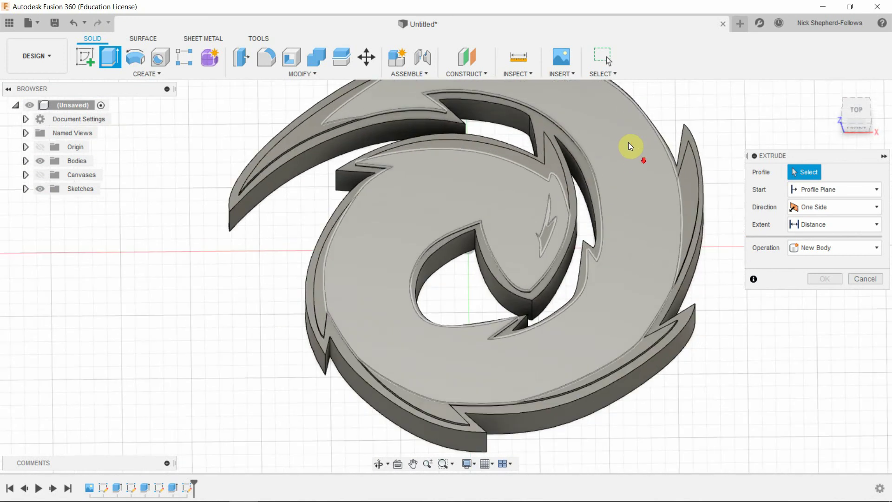
scroll(609, 151, "down", 2)
middle_click_drag(632, 285, 572, 157, "shift")
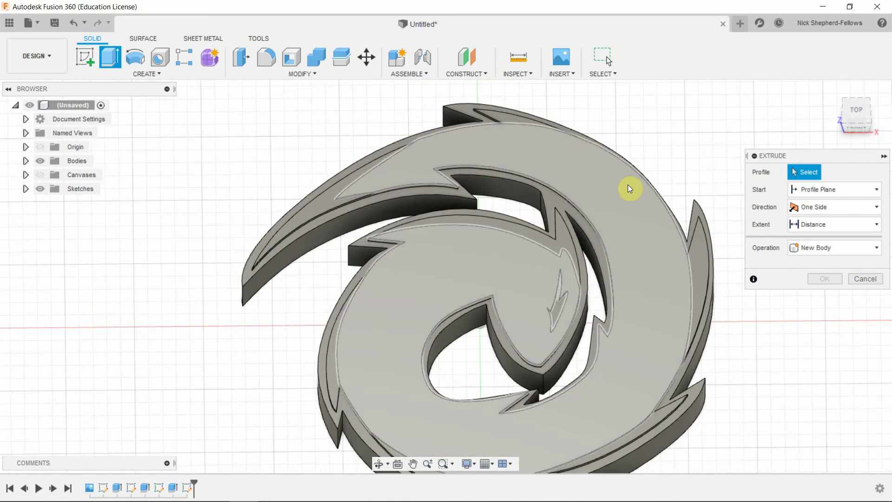
scroll(602, 149, "down", 2)
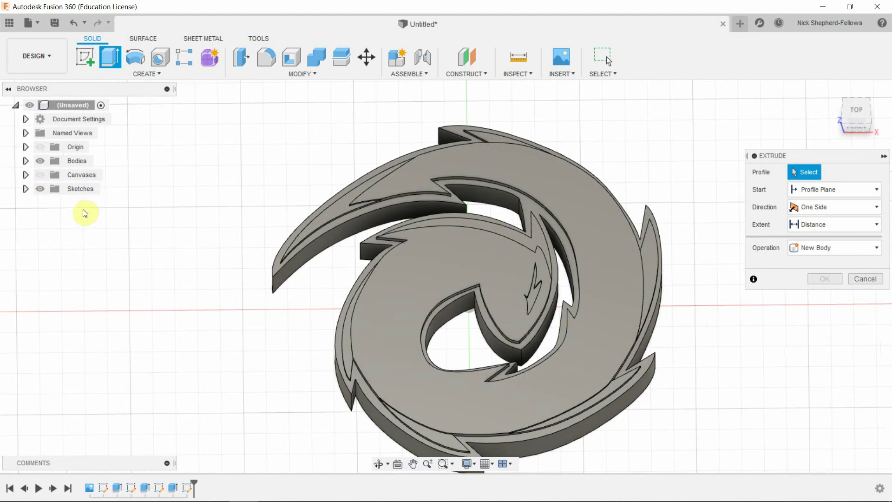
left_click(189, 486)
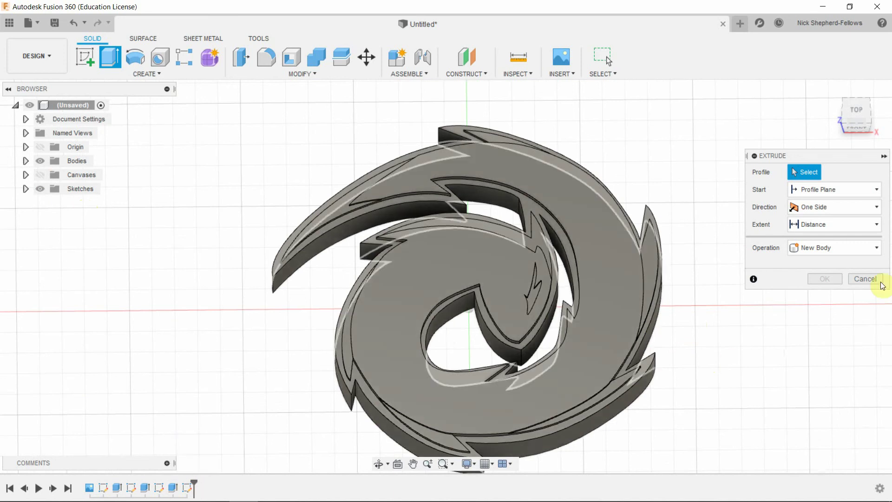
left_click(863, 283)
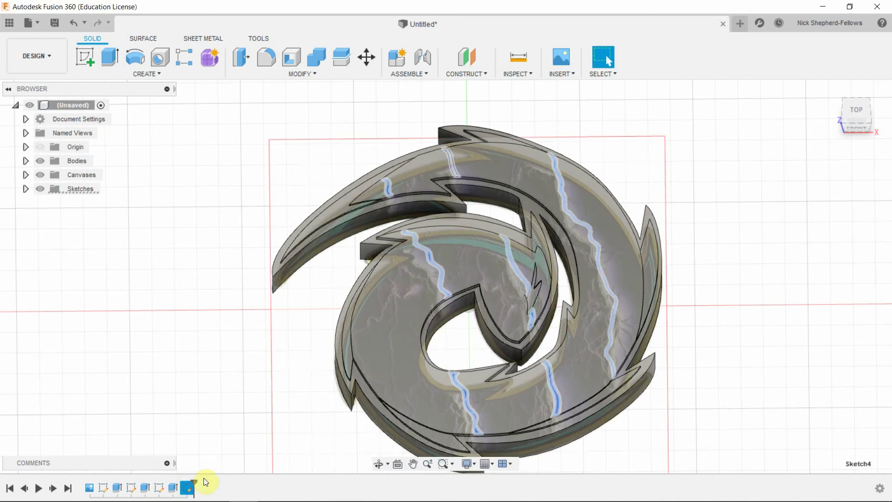
Step: Open the crack sketch for editing, start an Extrude and select the six crack profiles beside and below the central opening and along the outer arm
right_click(185, 492)
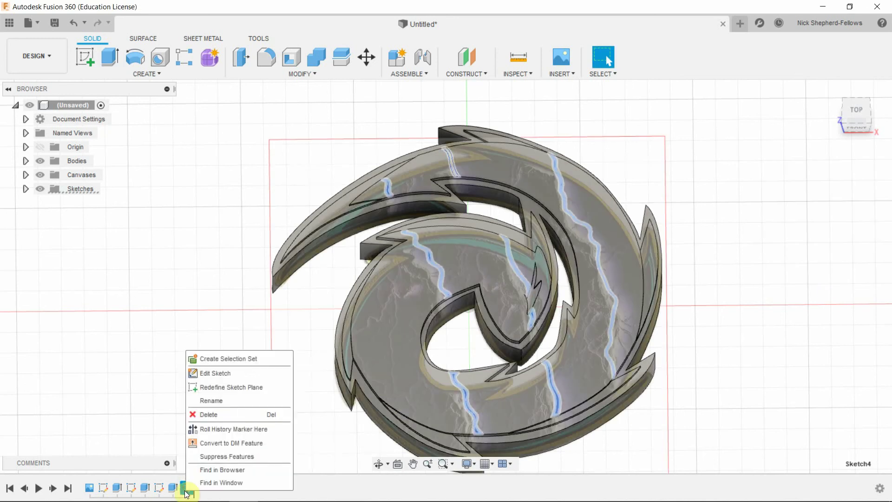
left_click(249, 373)
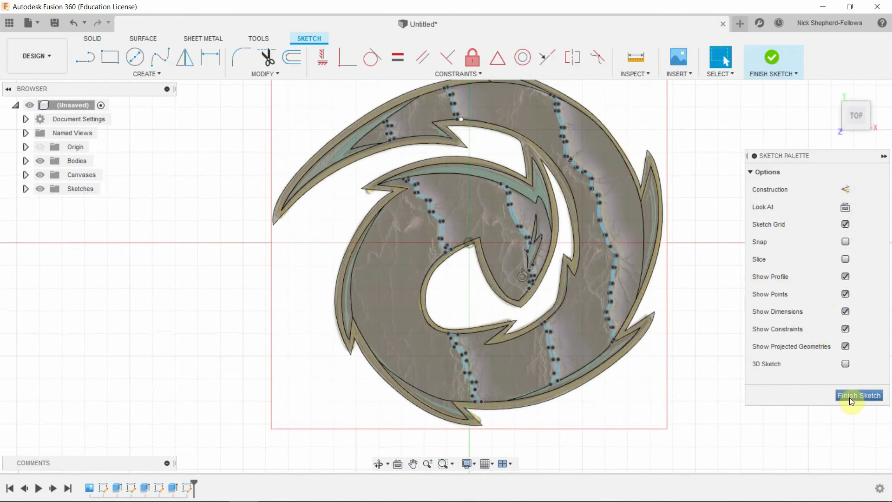
left_click(100, 39)
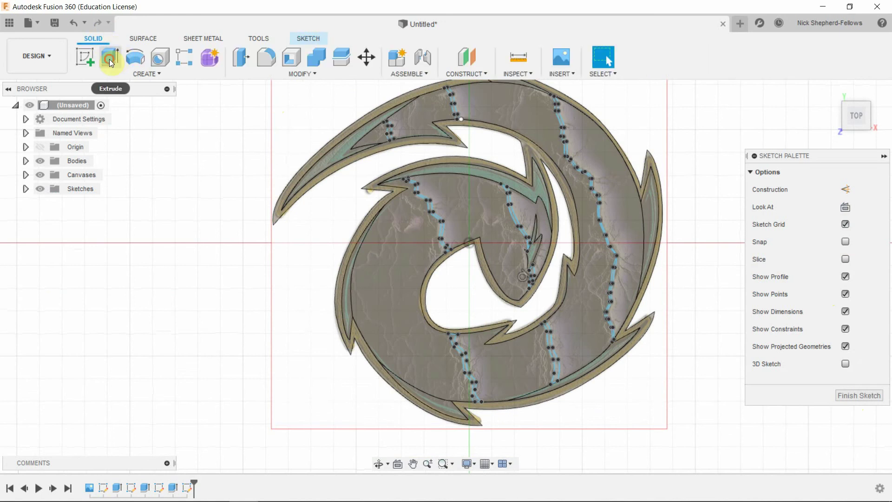
left_click(109, 59)
middle_click_drag(600, 277, 623, 367, "shift")
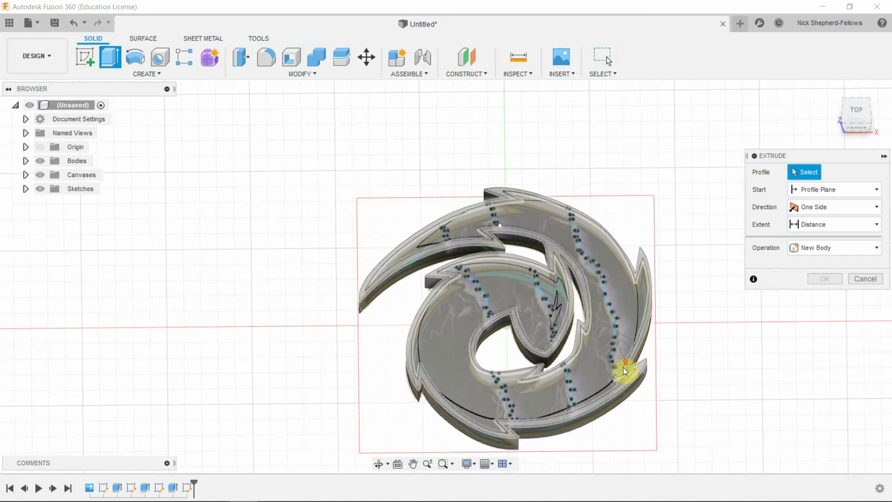
scroll(609, 330, "up", 5)
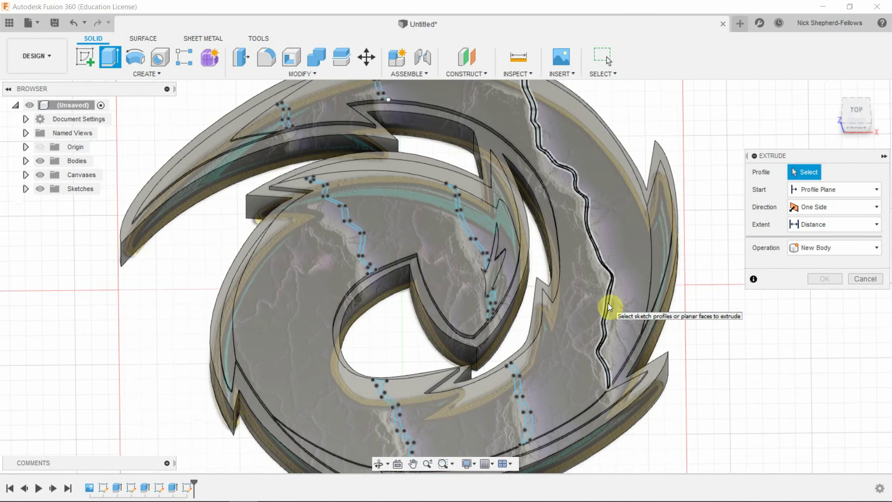
left_click(607, 303)
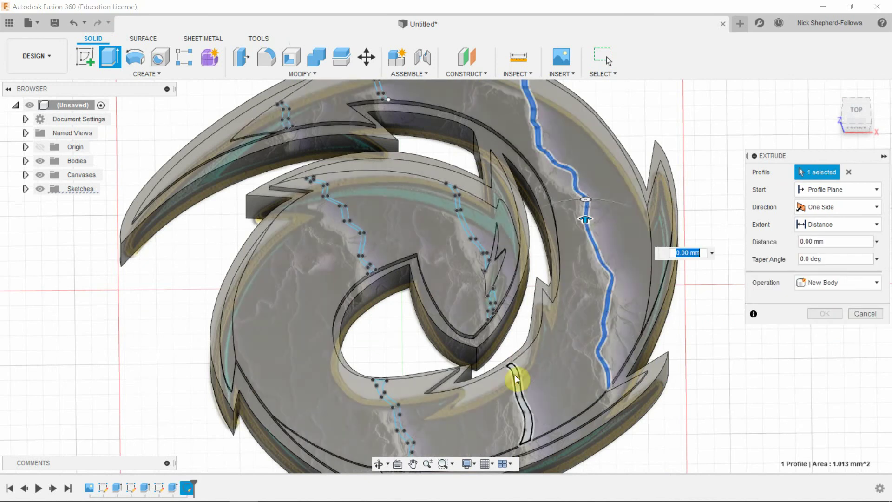
left_click(513, 376)
left_click(480, 243)
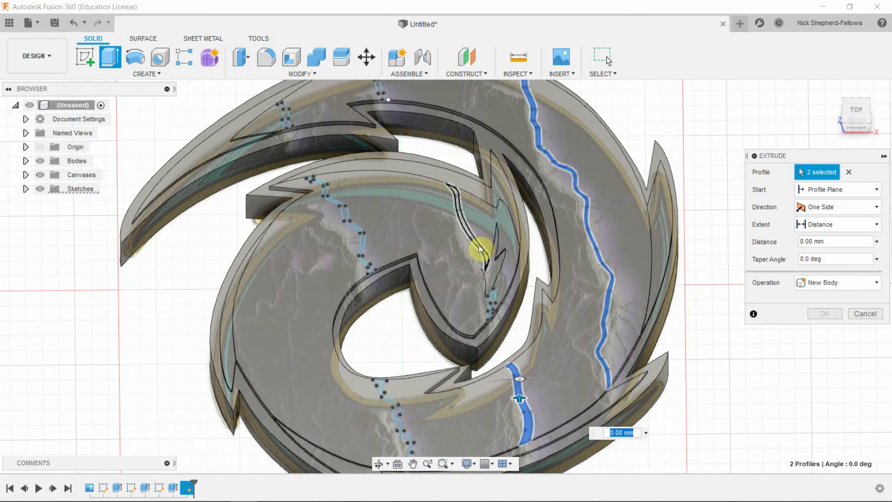
left_click(492, 299)
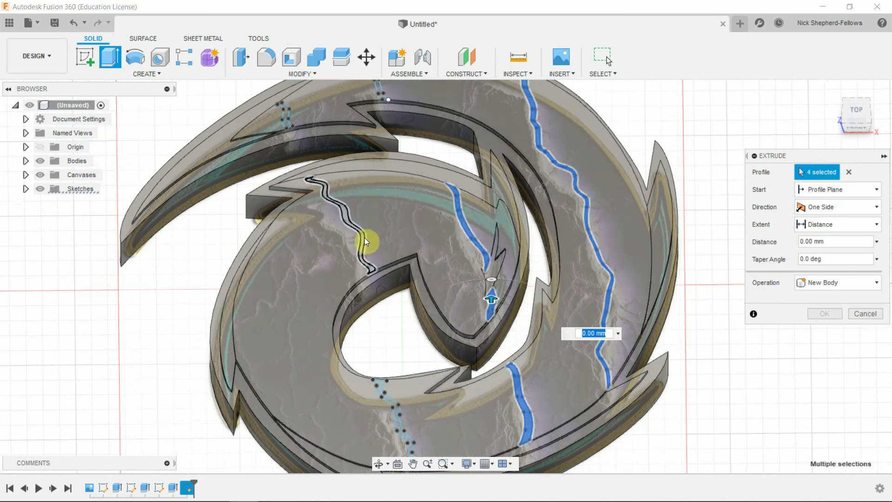
left_click(364, 246)
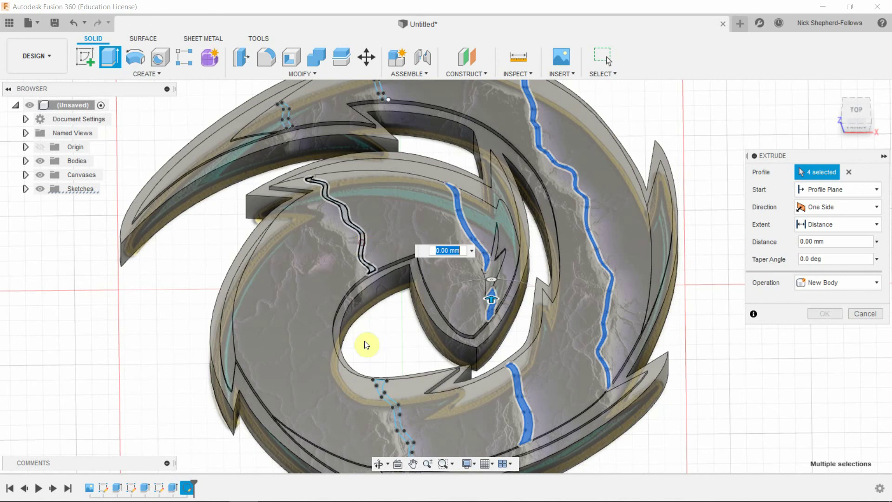
left_click(400, 412)
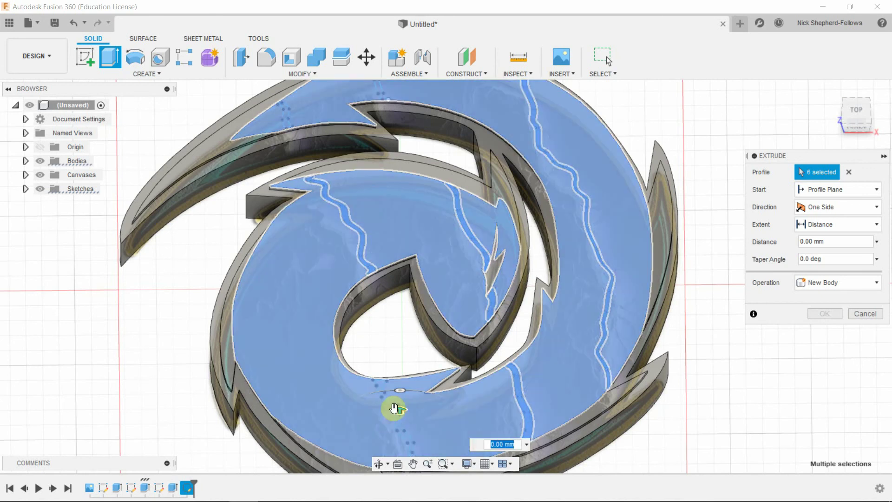
left_click(360, 402)
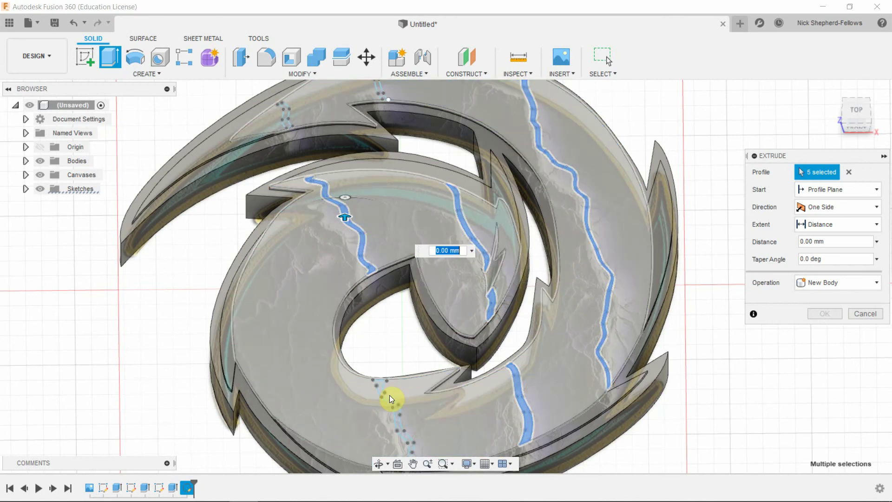
left_click(393, 405)
Step: Try to add the two short crack profiles on the upper arm of the spiral to the extrusion, and cancel the command
scroll(431, 214, "down", 1)
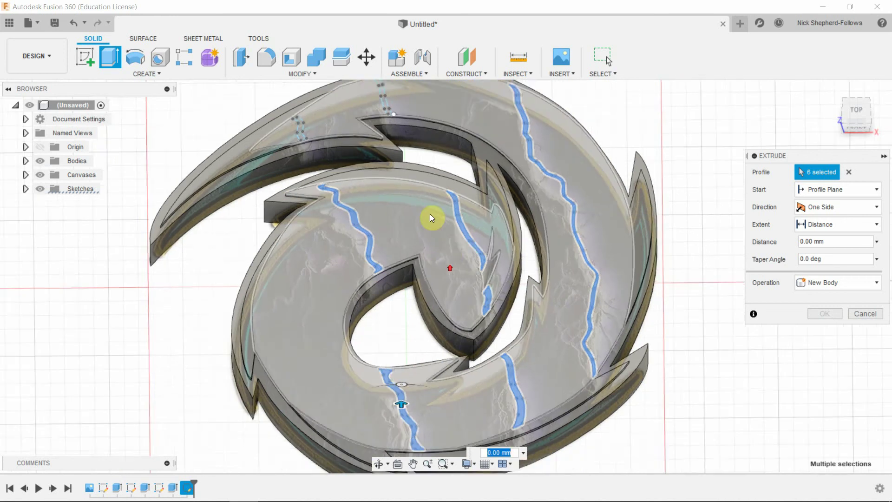
scroll(430, 217, "down", 2)
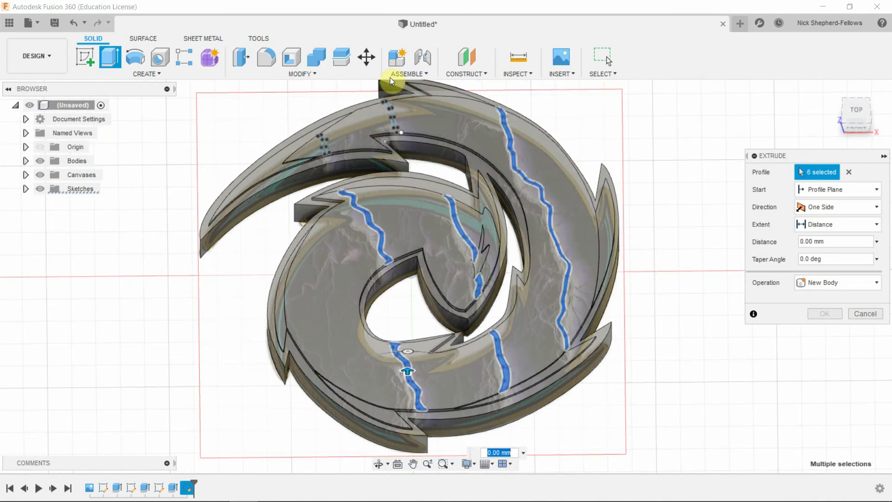
scroll(440, 156, "up", 5)
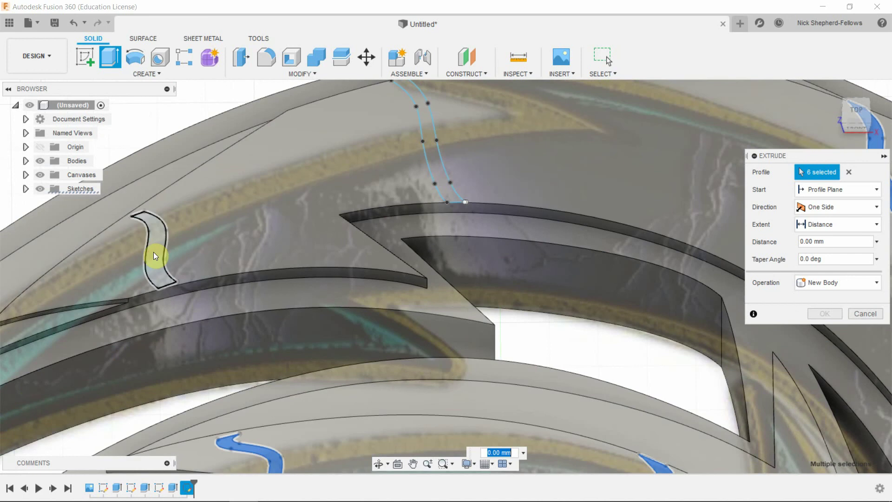
left_click(153, 252)
scroll(443, 186, "down", 2)
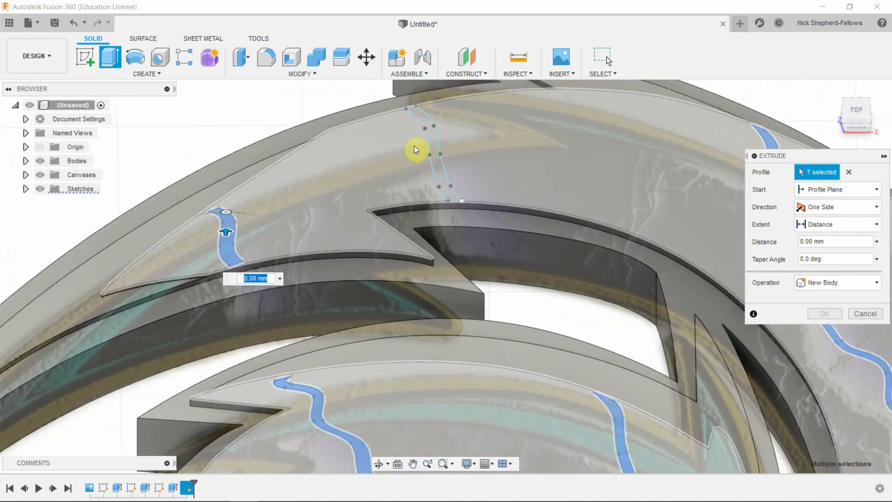
scroll(414, 99, "up", 5)
scroll(423, 104, "down", 2)
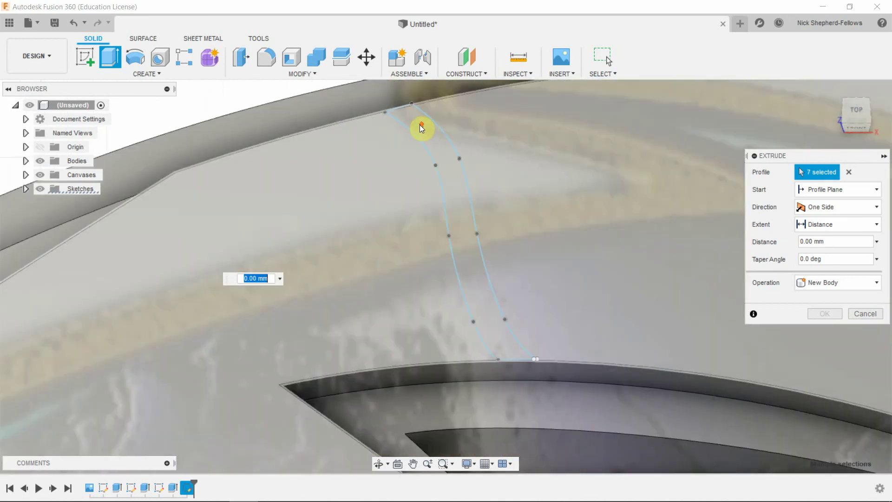
scroll(420, 124, "down", 4)
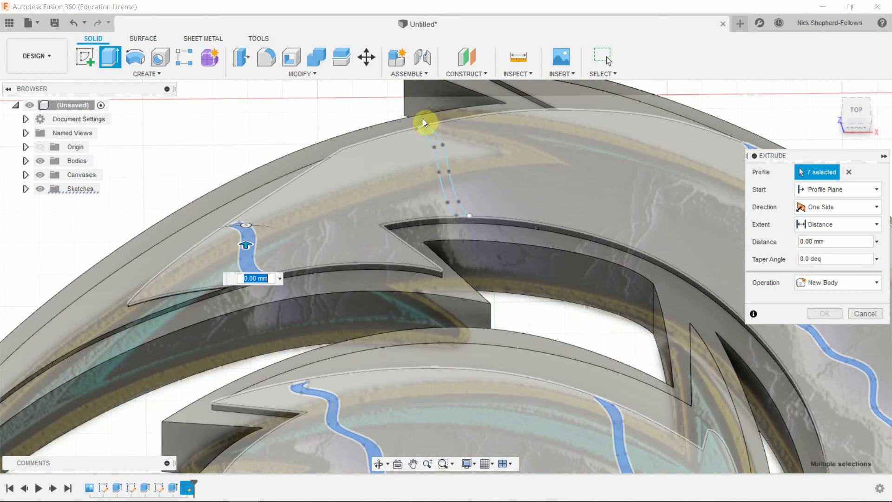
scroll(423, 121, "down", 2)
scroll(486, 158, "up", 1)
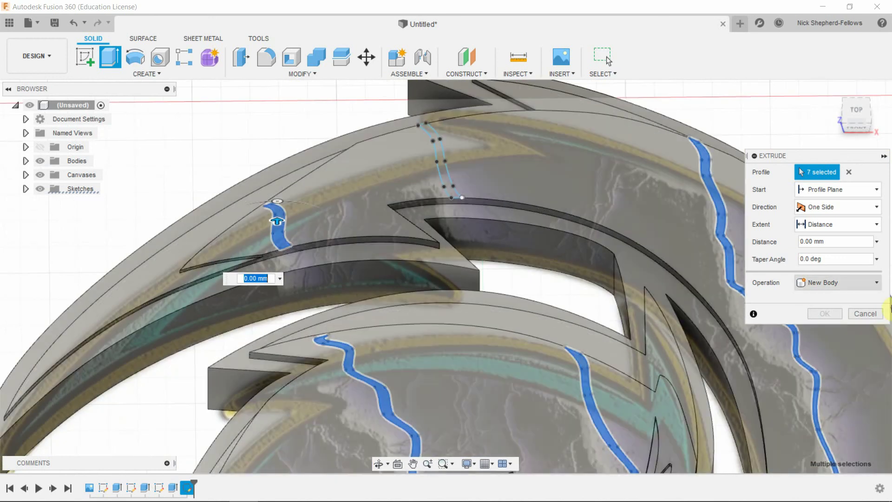
left_click(865, 313)
Step: Edit the crack sketch, move the left upper end point of the crack on the upper arm along the inlay outline, and finish the sketch
double_click(422, 277)
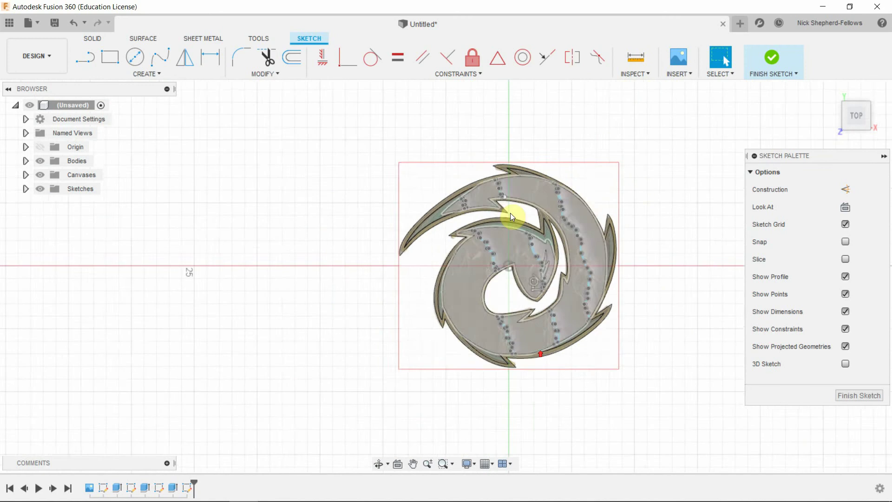
scroll(510, 213, "up", 8)
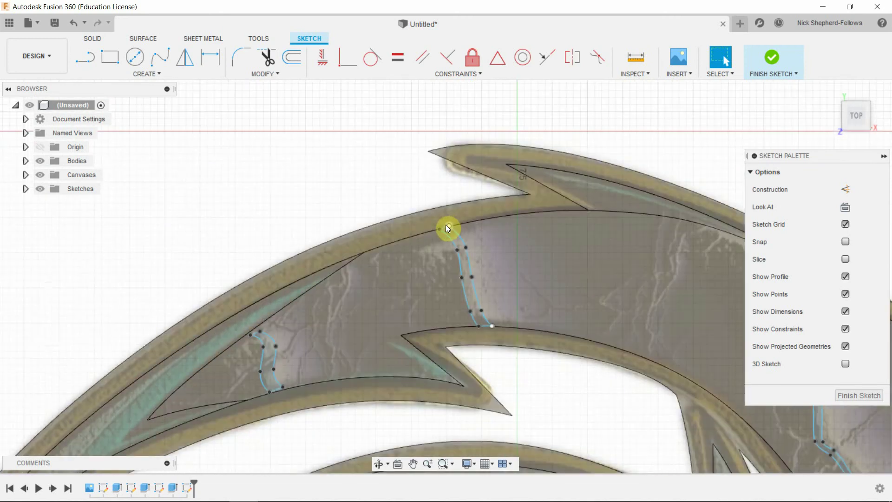
scroll(447, 226, "up", 6)
left_click_drag(450, 226, 417, 230)
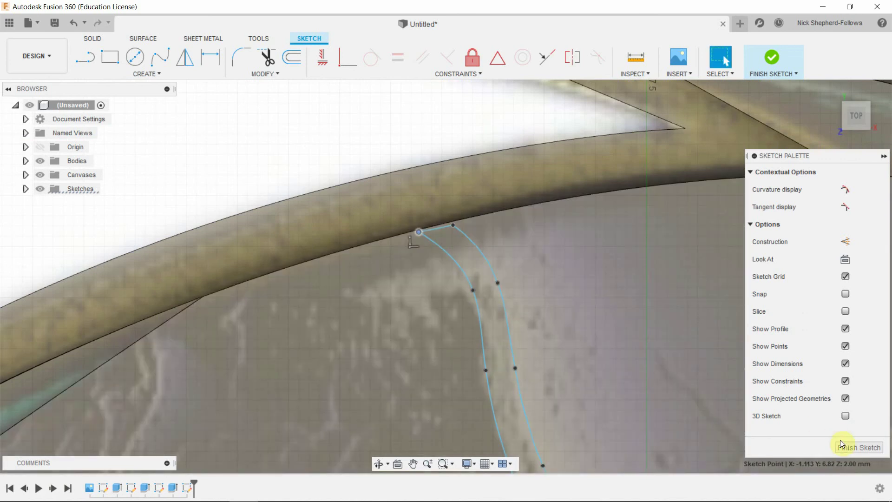
left_click(845, 450)
scroll(513, 175, "down", 10)
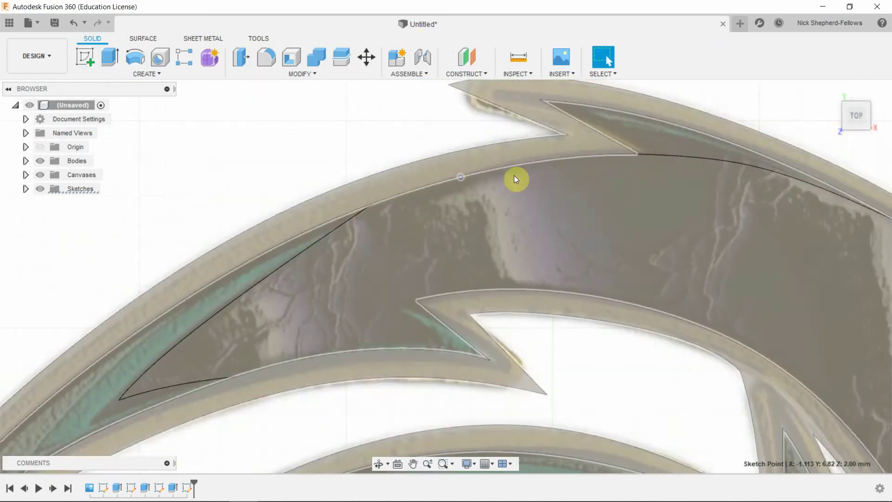
scroll(664, 204, "down", 5)
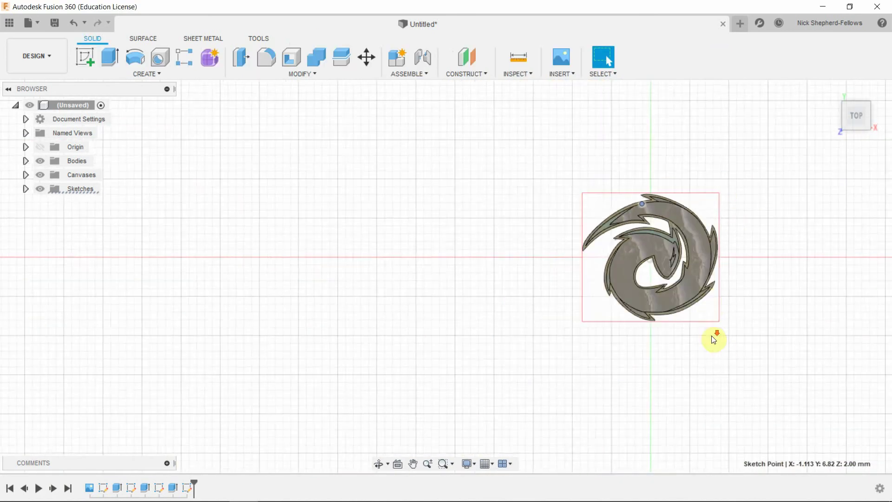
scroll(713, 338, "up", 4)
scroll(692, 209, "down", 2)
scroll(748, 135, "up", 2)
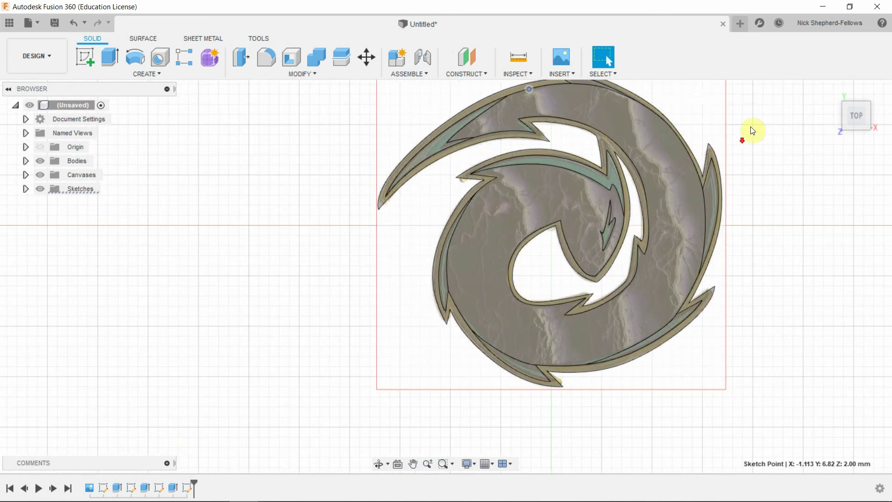
left_click(187, 486)
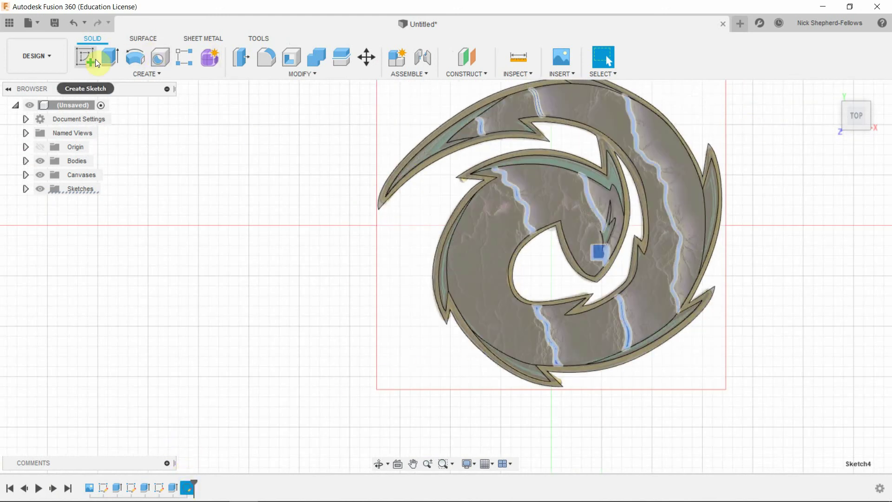
left_click(109, 58)
scroll(693, 225, "up", 4)
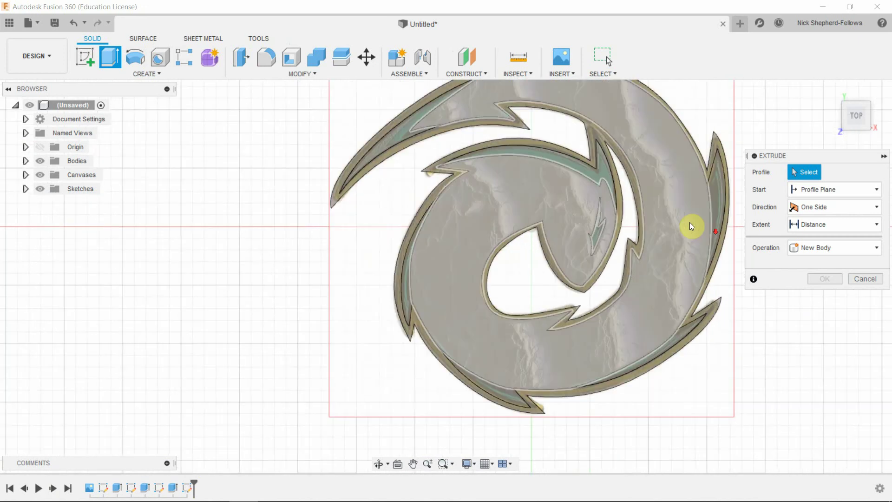
left_click(745, 392)
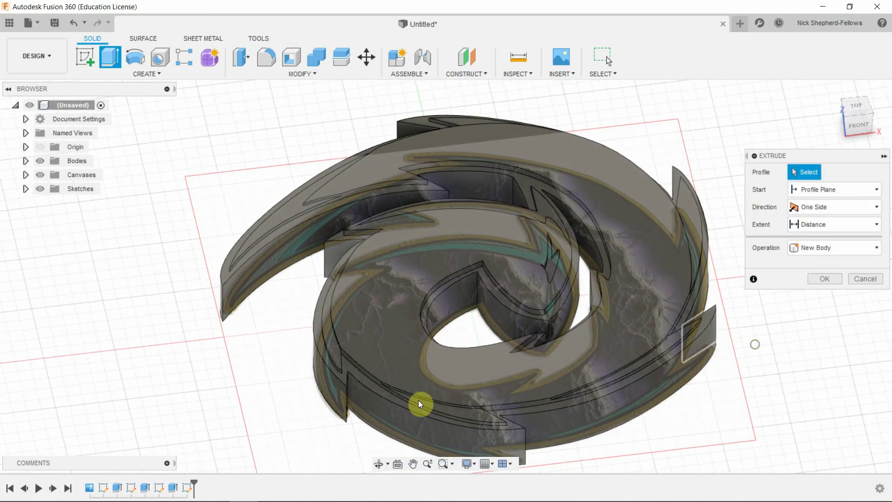
right_click(187, 487)
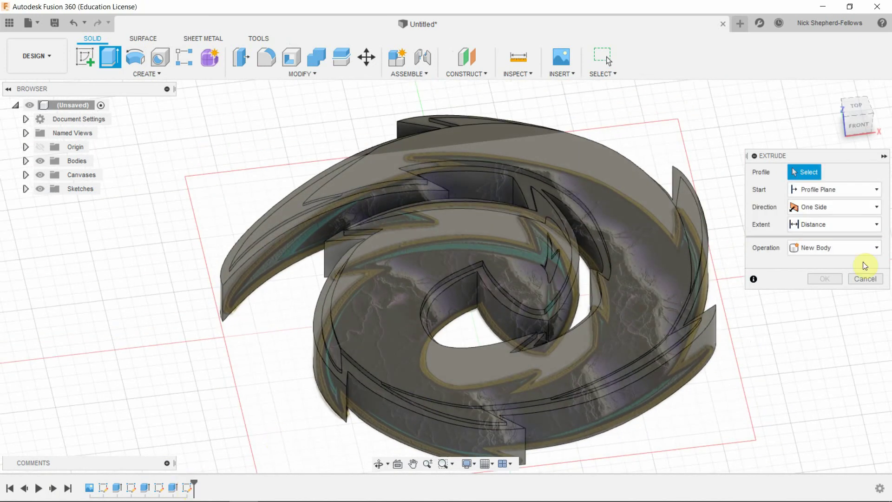
left_click(863, 279)
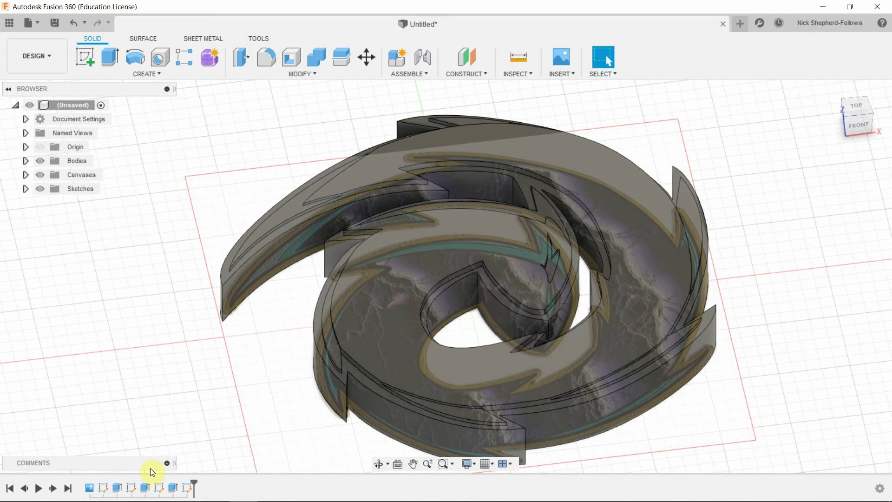
Step: Start an Extrude with the long outer-arm crack profile, examine the lower end of the upper-arm crack's outline, and cancel the command
right_click(187, 487)
left_click(207, 386)
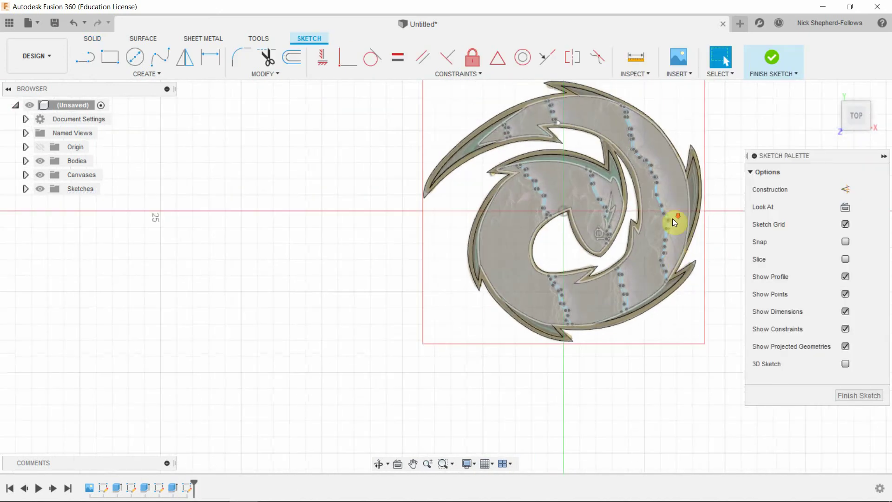
middle_click_drag(693, 372, 706, 333, "shift")
left_click(90, 40)
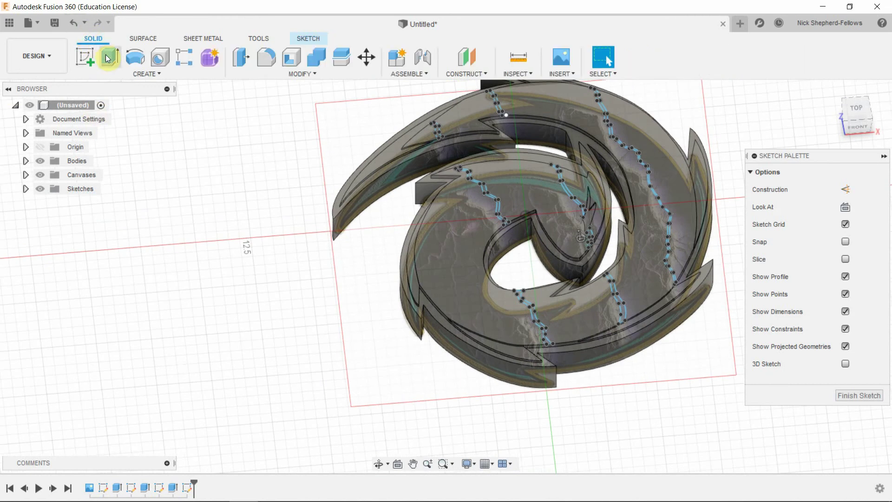
left_click(110, 56)
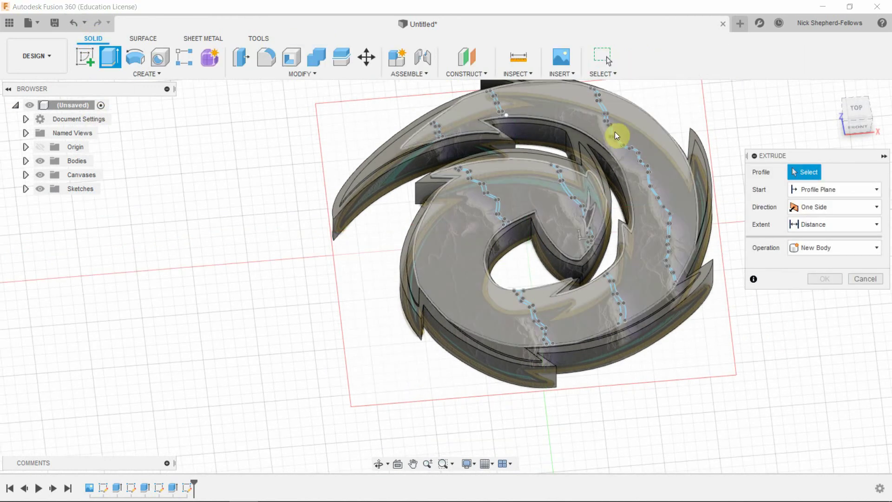
left_click(614, 132)
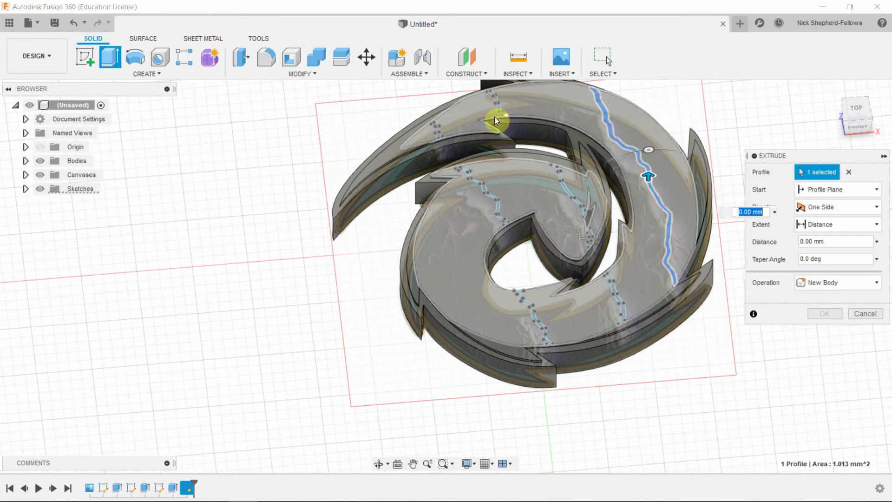
scroll(497, 107, "up", 5)
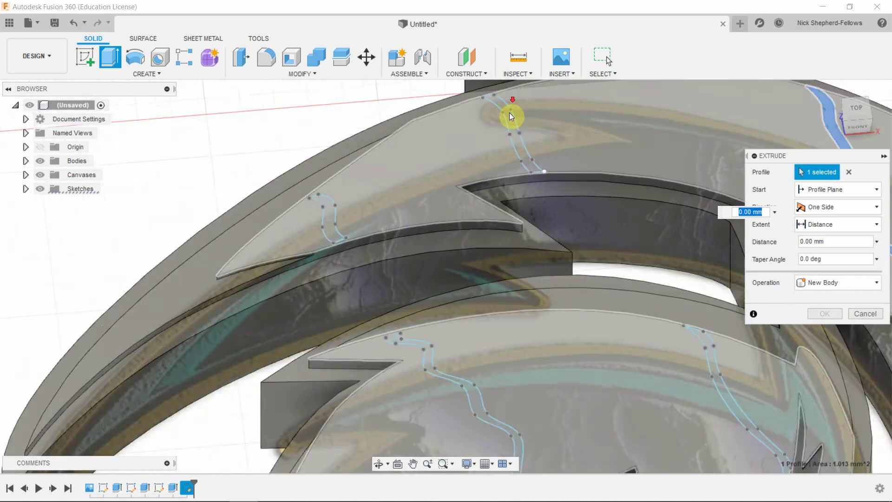
scroll(552, 175, "up", 5)
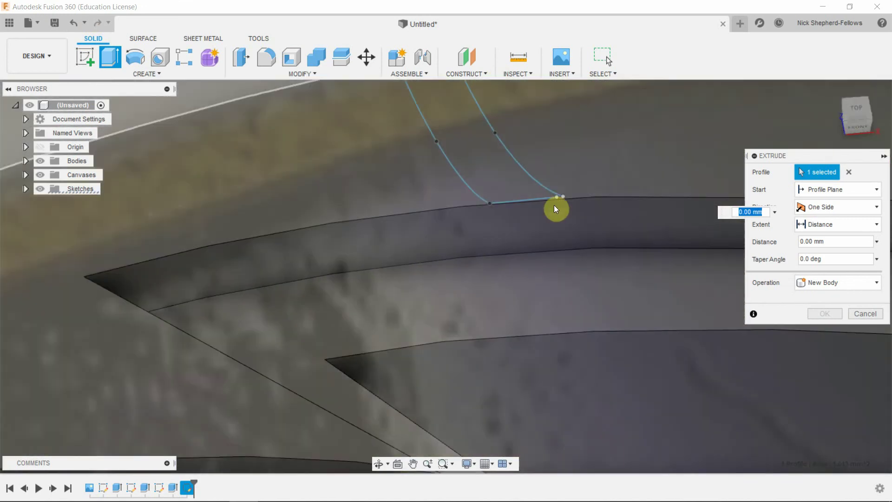
scroll(560, 191, "up", 5)
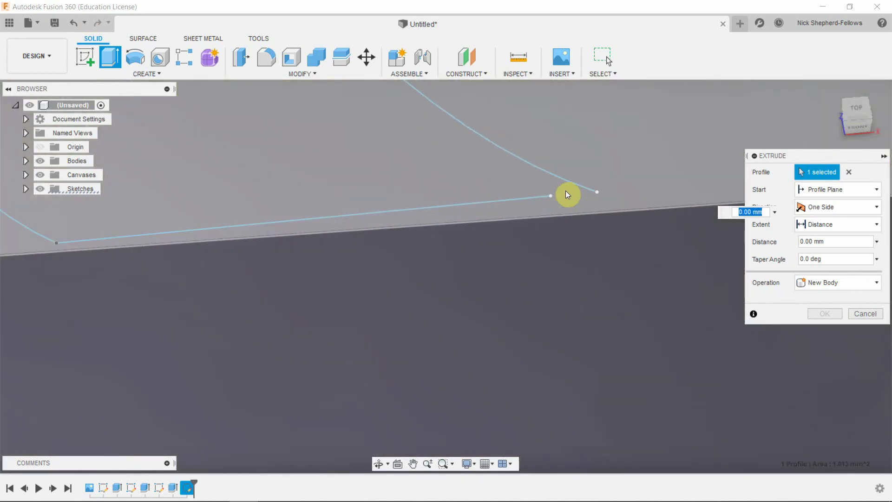
scroll(565, 192, "up", 1)
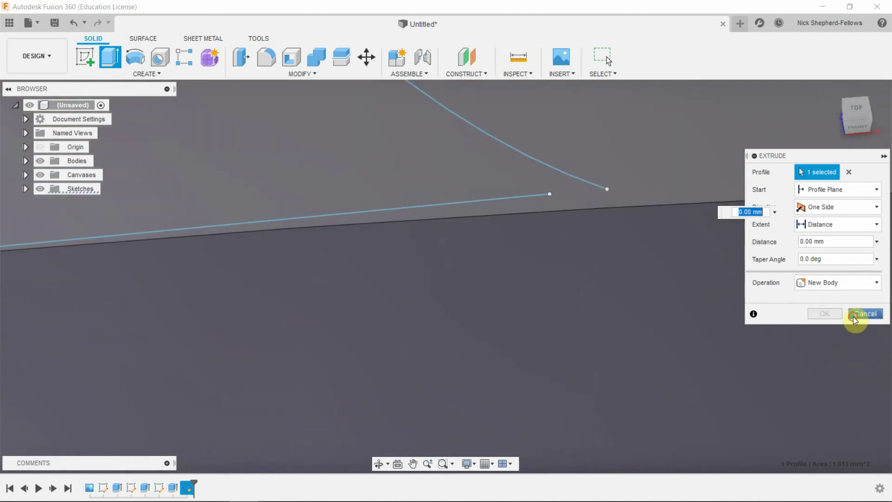
left_click(854, 317)
Step: Edit the crack sketch, join the loose end of the upper-arm crack's lower closing line to the adjacent curve's end point, and finish the sketch
double_click(547, 168)
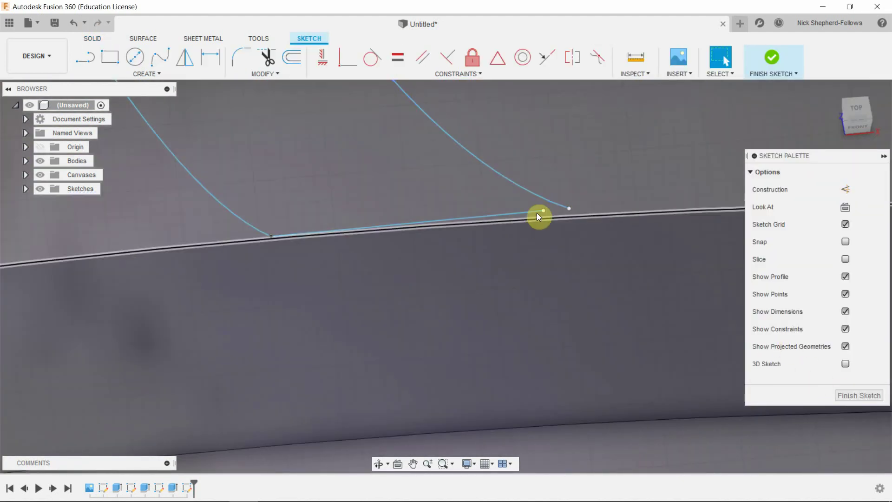
left_click_drag(543, 210, 569, 208)
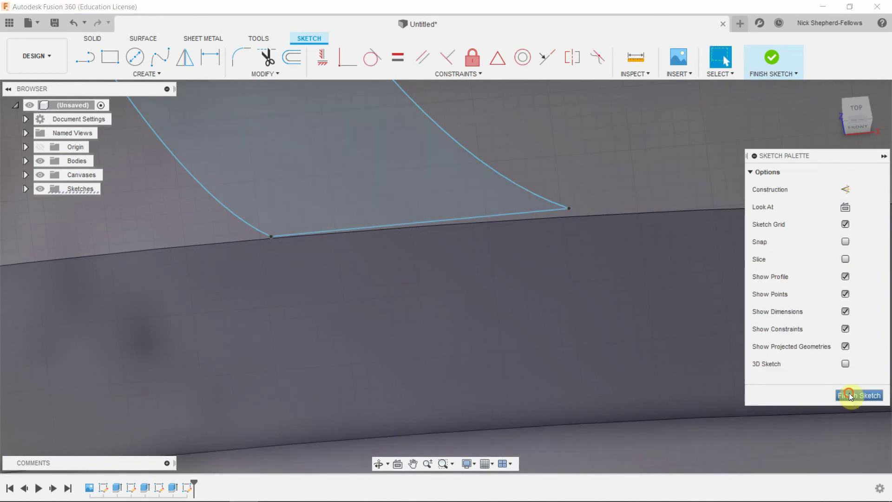
left_click(856, 394)
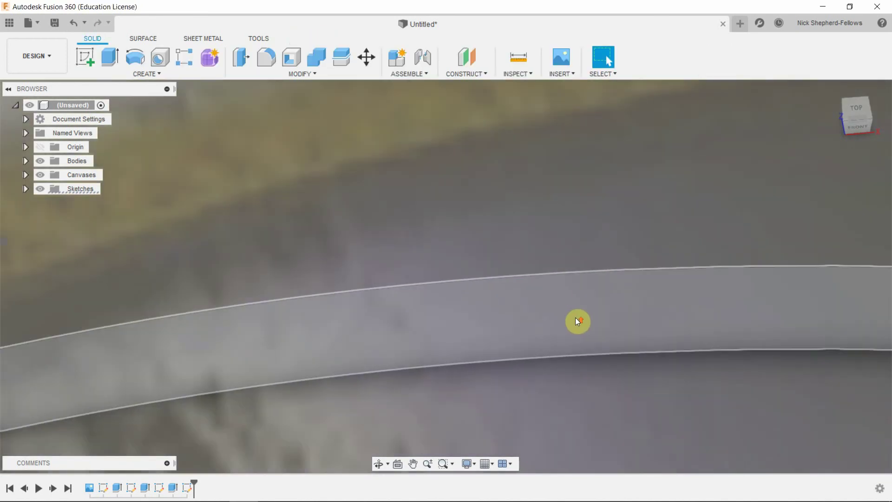
Step: Open the crack sketch for editing, start an Extrude and select the long outer-arm crack and the two short cracks on the upper arm
scroll(553, 320, "down", 10)
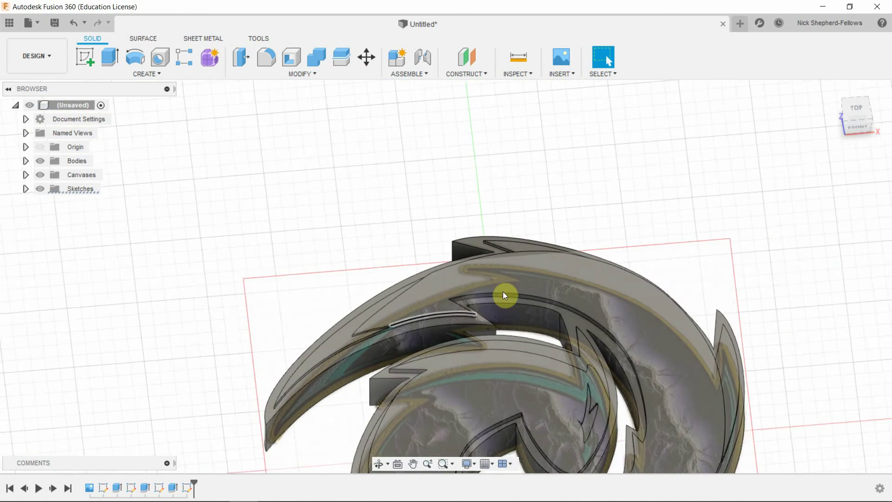
middle_click_drag(761, 385, 763, 360, "shift")
left_click_drag(763, 360, 759, 403, "shift")
middle_click_drag(759, 402, 758, 414, "shift")
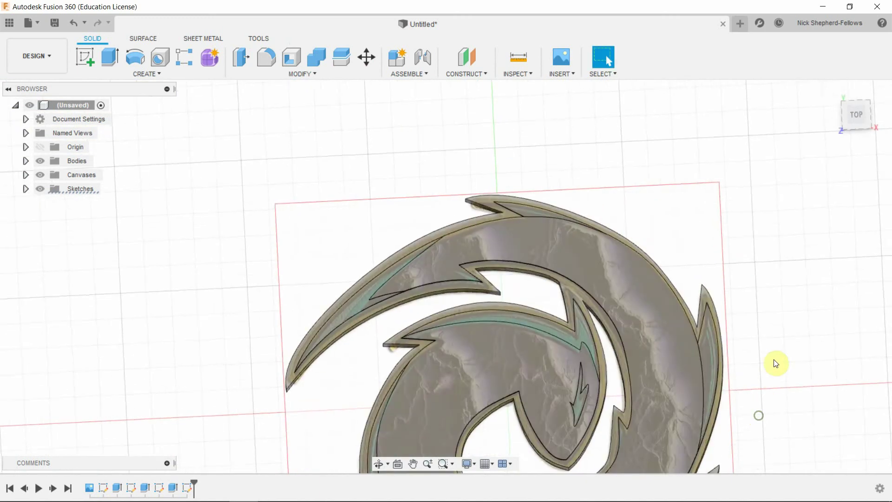
scroll(784, 347, "up", 4)
scroll(697, 211, "up", 4)
scroll(701, 309, "up", 4)
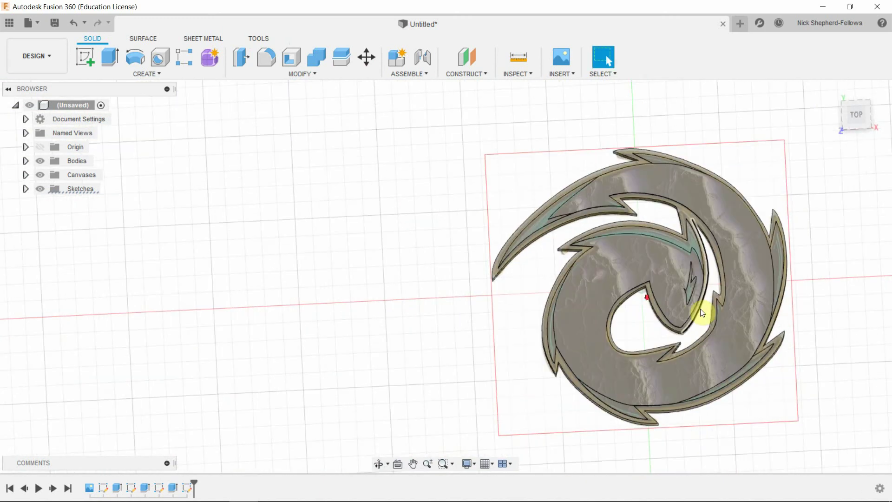
left_click(852, 117)
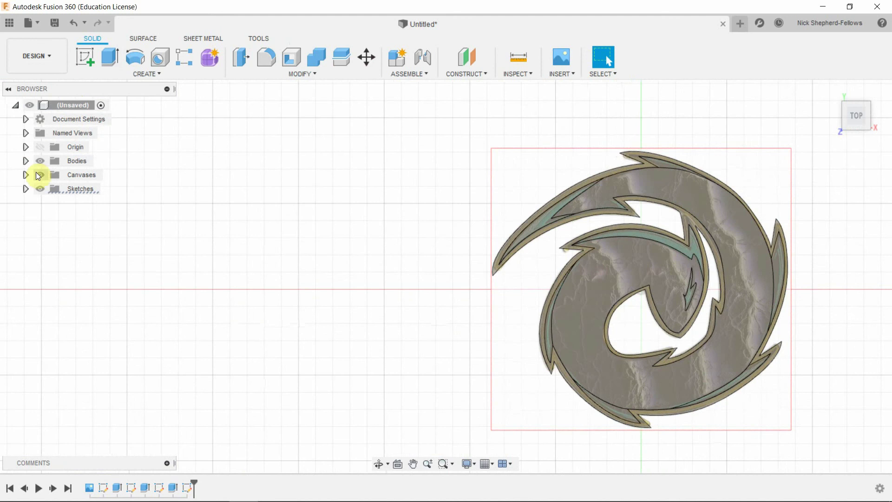
right_click(183, 488)
left_click(203, 368)
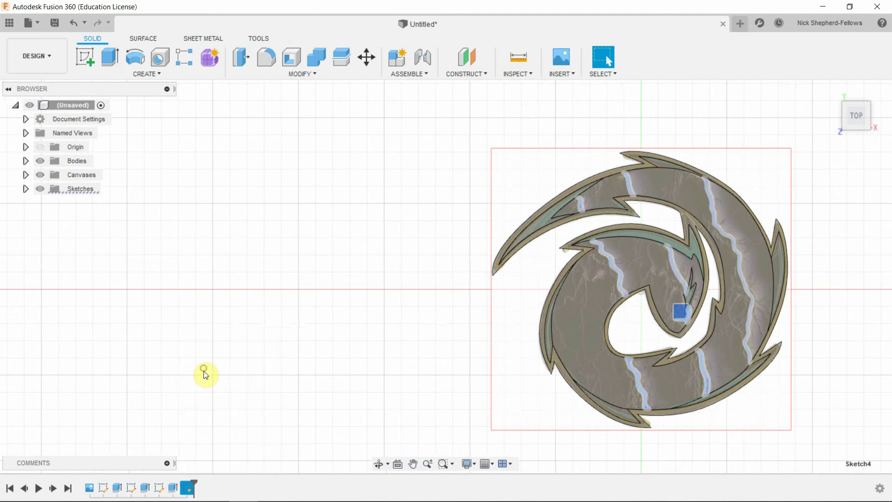
left_click(93, 41)
left_click(110, 57)
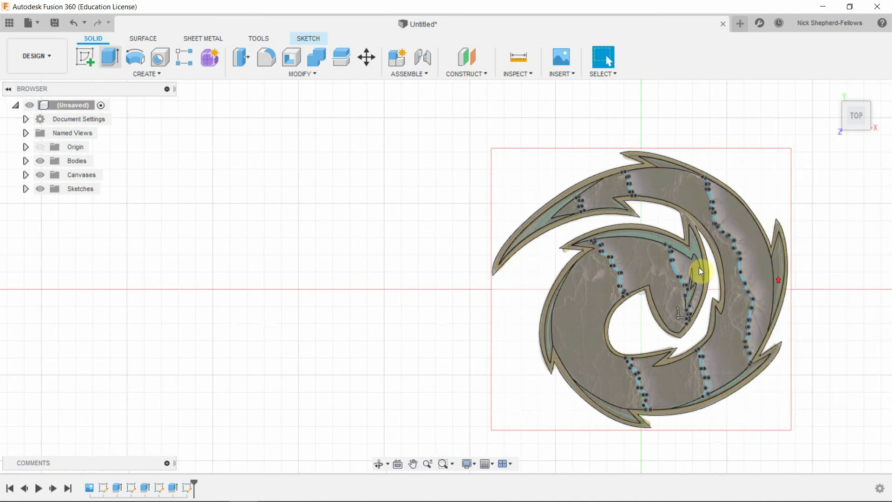
scroll(461, 254, "down", 4)
scroll(423, 202, "up", 5)
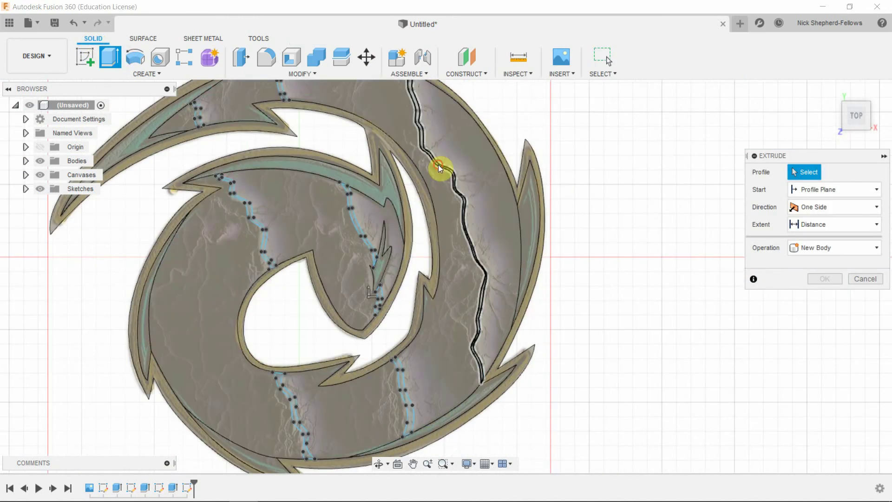
left_click(439, 166)
left_click(280, 88)
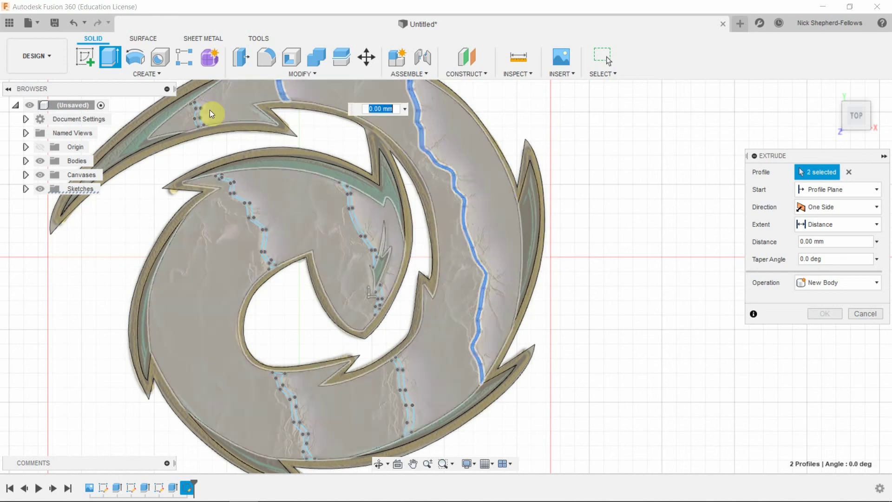
left_click(202, 124)
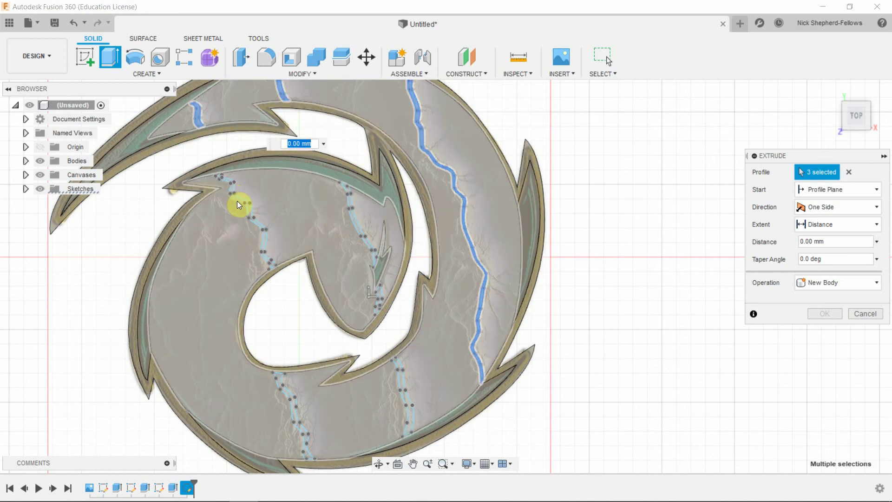
Step: Add the five remaining crack profiles around the central opening and extrude all eight by 0.1 mm with the Join operation
left_click(238, 202)
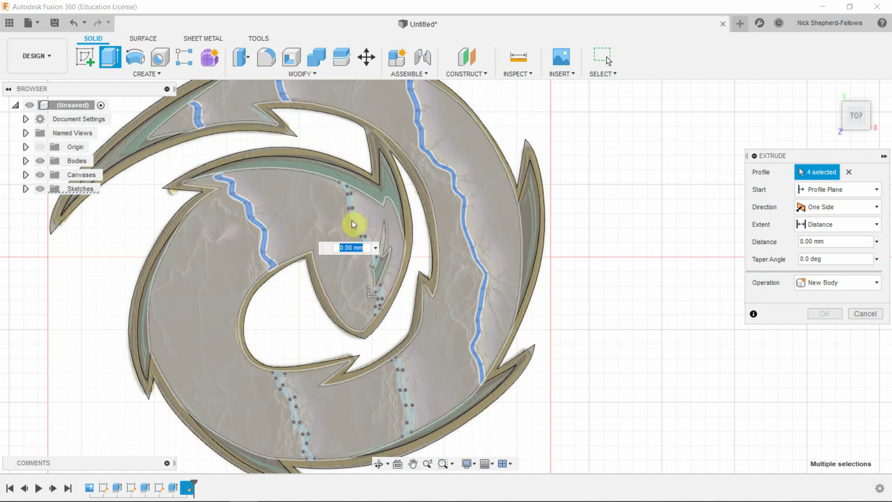
left_click(353, 221)
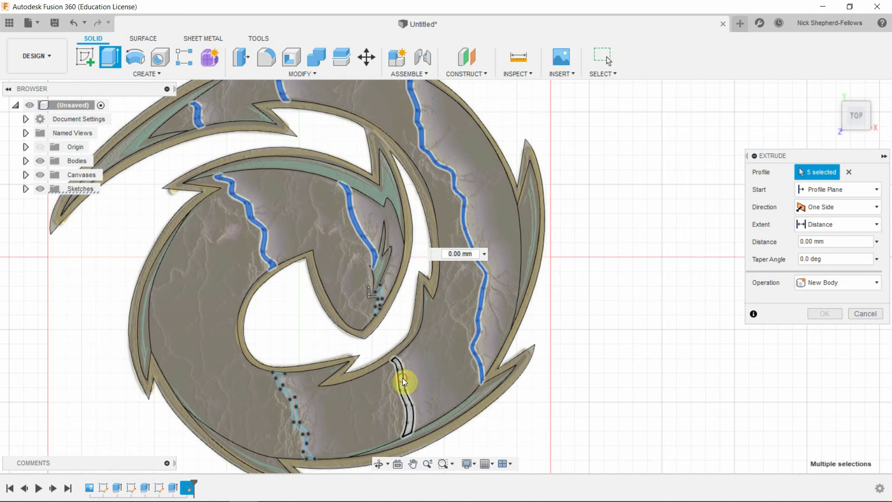
left_click(403, 379)
left_click(294, 409)
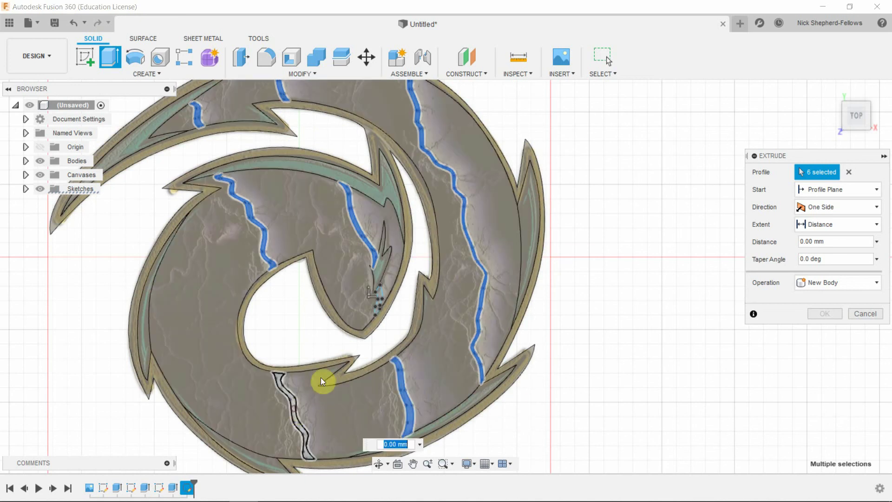
left_click(377, 305)
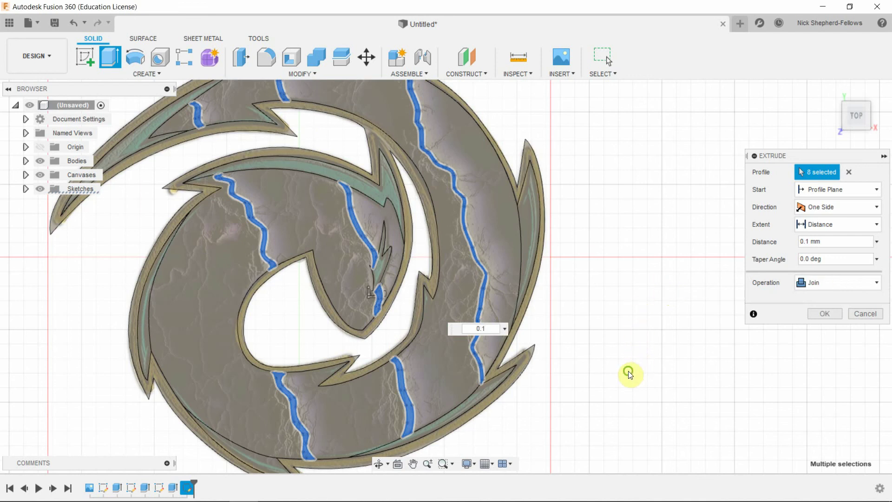
middle_click_drag(629, 372, 637, 317, "shift")
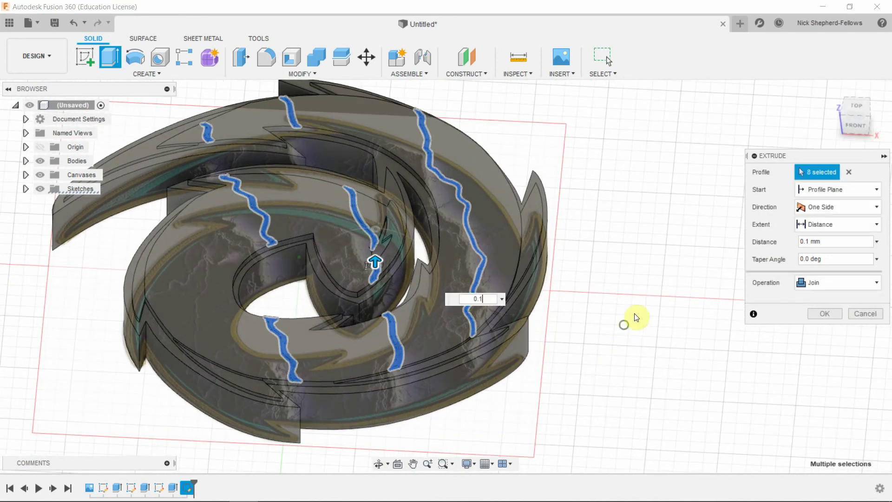
left_click(836, 313)
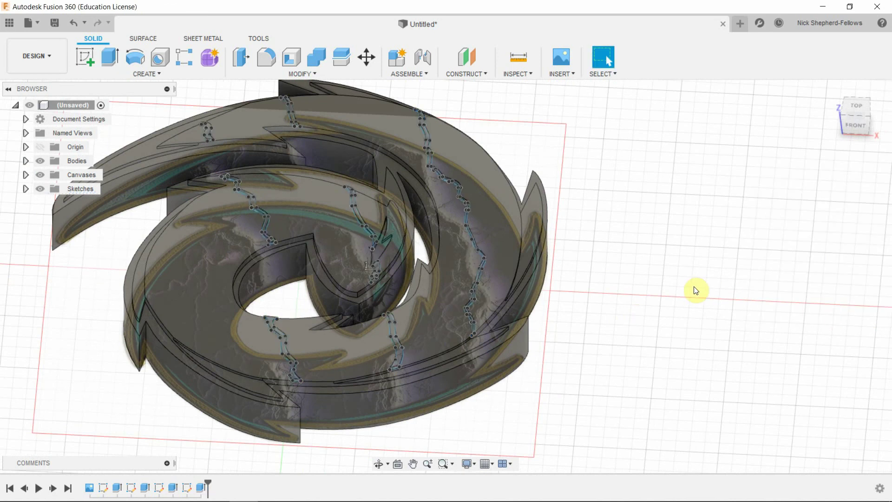
mouse_move(641, 297)
middle_mouse_down("shift")
mouse_move(640, 289)
mouse_move(701, 279)
mouse_move(702, 259)
mouse_move(679, 259)
mouse_move(643, 307)
mouse_move(643, 299)
mouse_move(643, 319)
mouse_move(623, 318)
mouse_move(646, 299)
mouse_move(657, 302)
mouse_move(647, 295)
middle_mouse_up("shift")
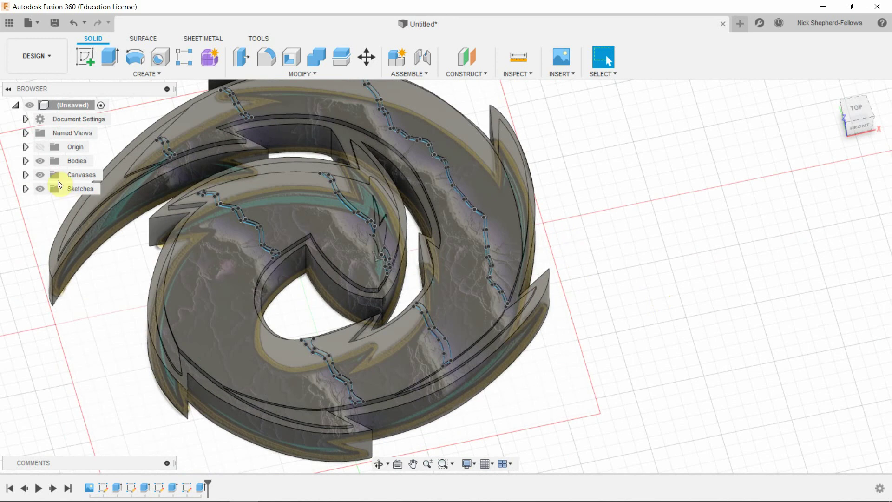
Step: Hide the canvases and the sketches so only the emblem body is shown
left_click(40, 175)
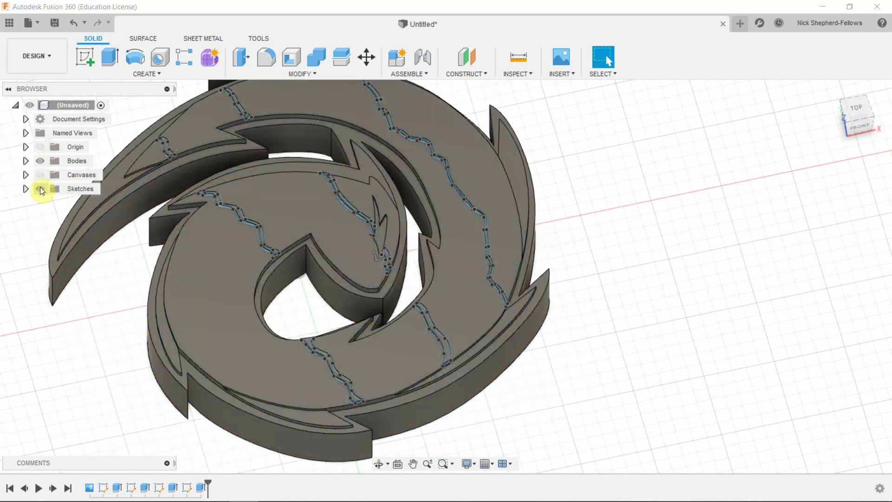
left_click(40, 188)
scroll(640, 322, "down", 3)
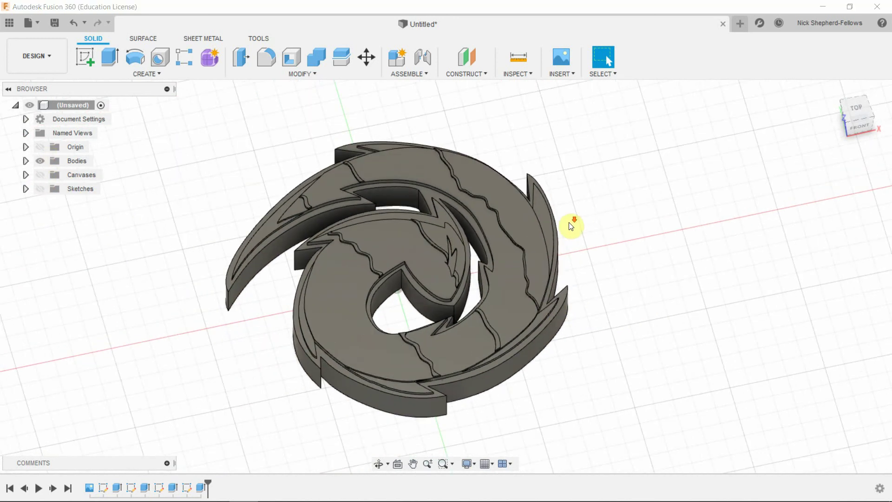
Step: Examine the extruded cracks on the emblem's top face, especially the one on the inner arm beside the jagged notch
middle_click_drag(611, 271, 570, 263, "shift")
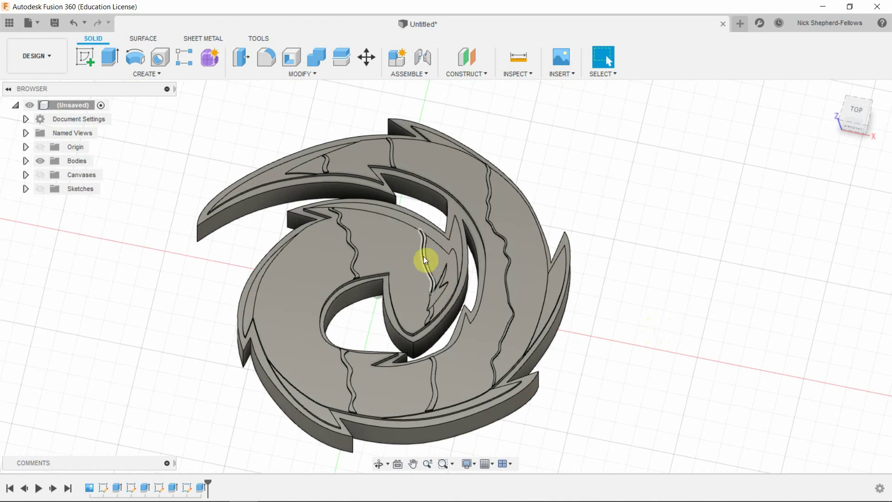
scroll(425, 255, "up", 5)
scroll(426, 254, "up", 2)
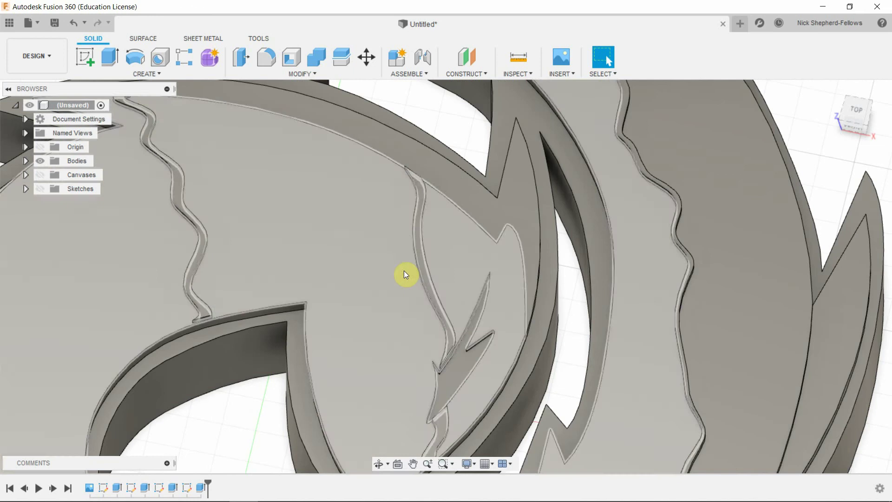
scroll(419, 254, "down", 5)
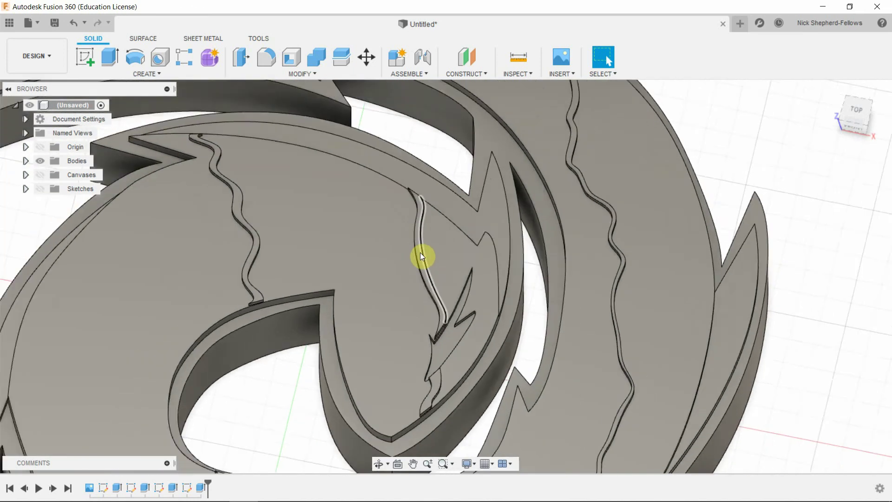
scroll(421, 249, "up", 3)
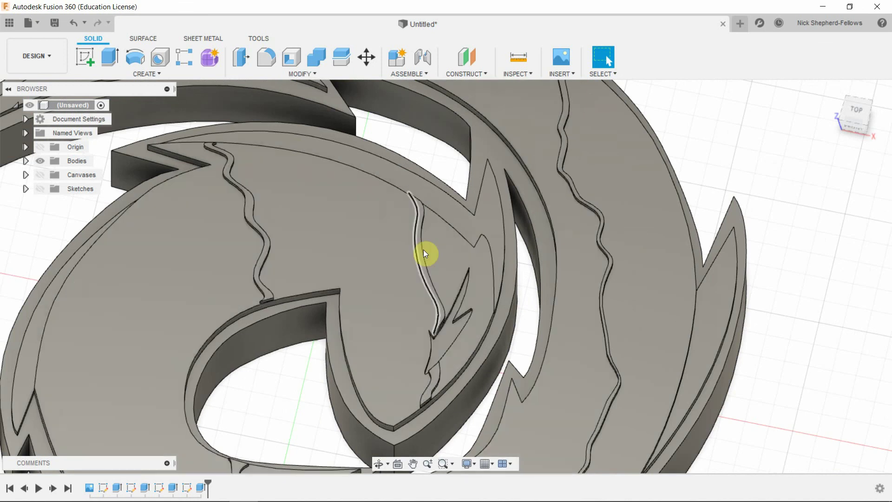
scroll(409, 246, "up", 2)
scroll(402, 241, "down", 3)
scroll(398, 242, "down", 4)
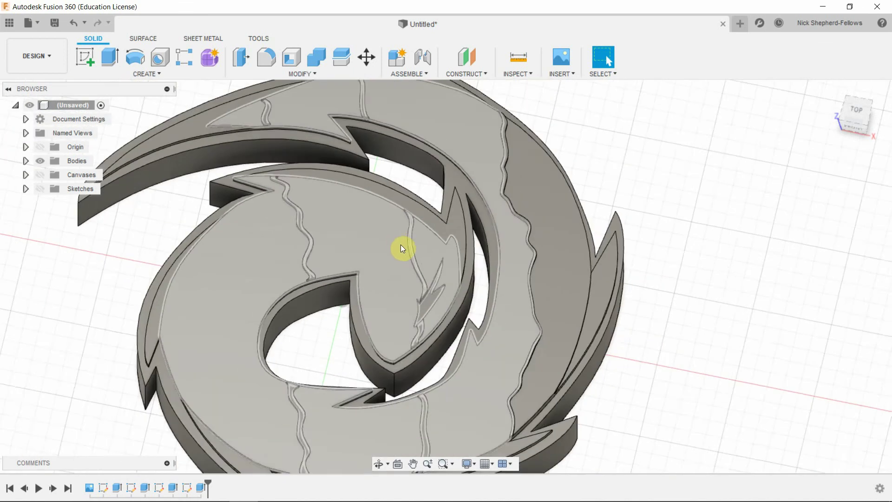
scroll(403, 249, "up", 2)
scroll(405, 246, "down", 1)
scroll(406, 245, "up", 3)
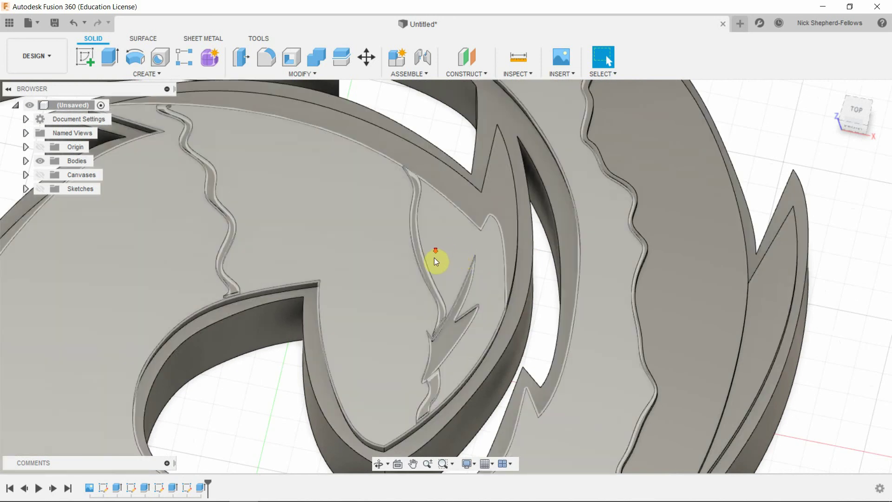
scroll(435, 260, "down", 8)
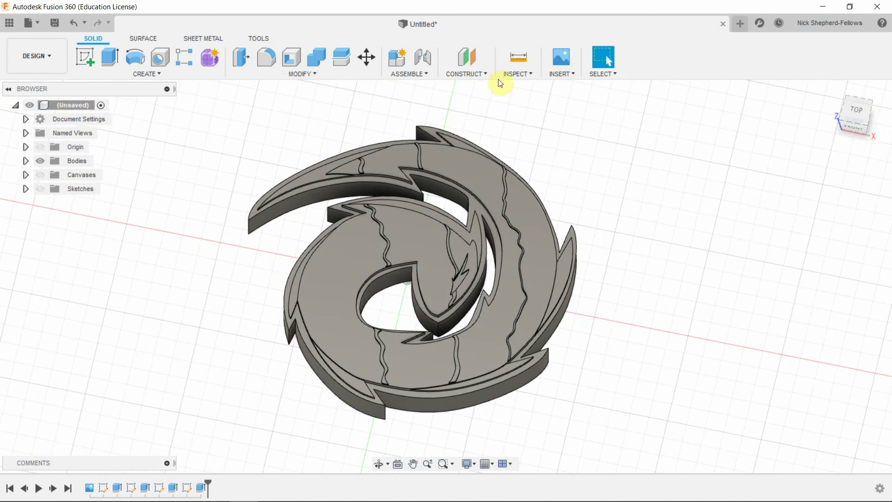
Step: Start a Chamfer and select both long edges of the two short upper-arm cracks and of the long outer-arm crack
left_click(296, 73)
left_click(266, 116)
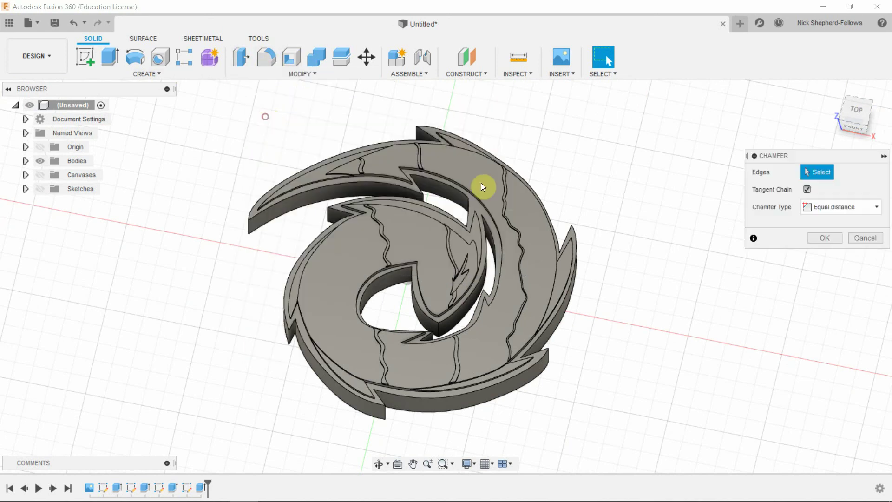
left_click(358, 168)
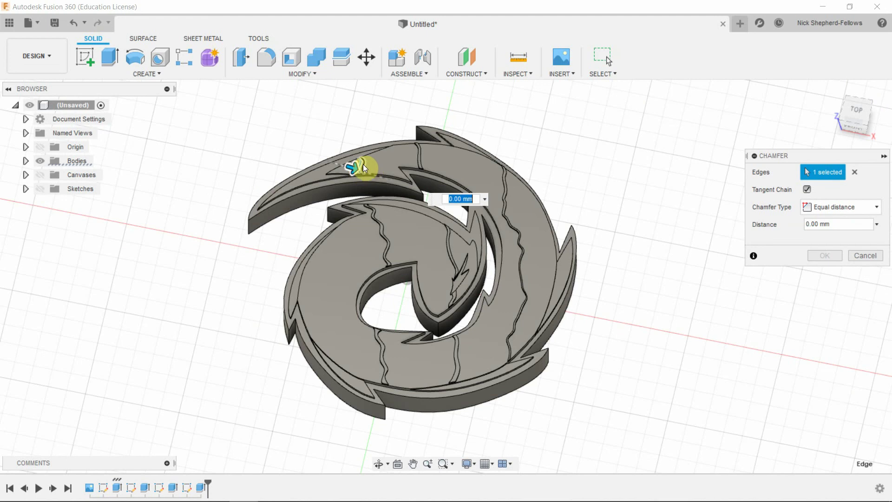
left_click(422, 153)
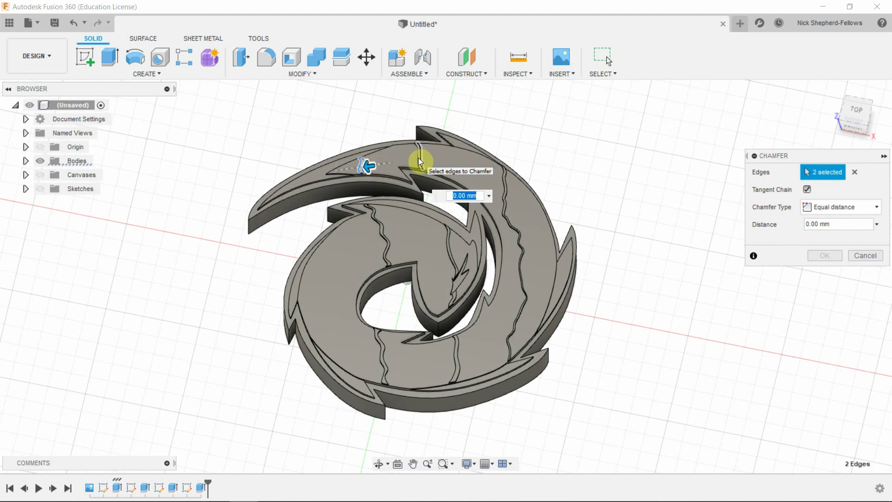
left_click(418, 158)
left_click(420, 158)
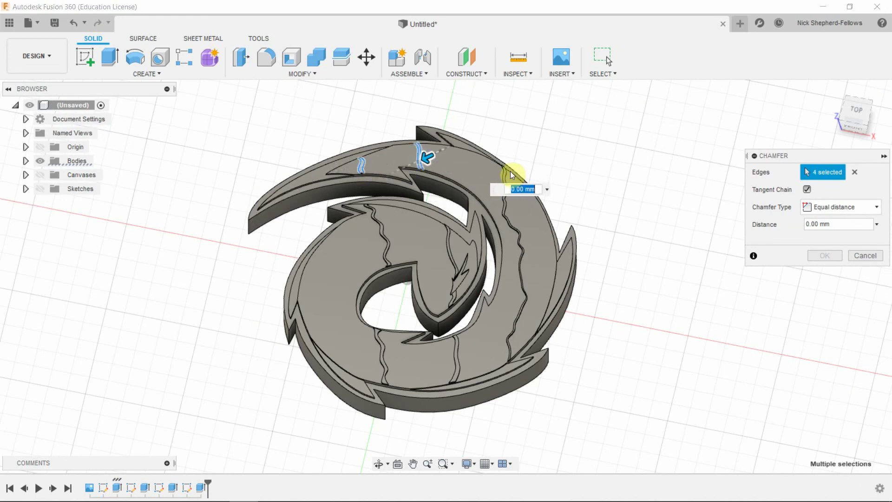
left_click(504, 177)
left_click(505, 194)
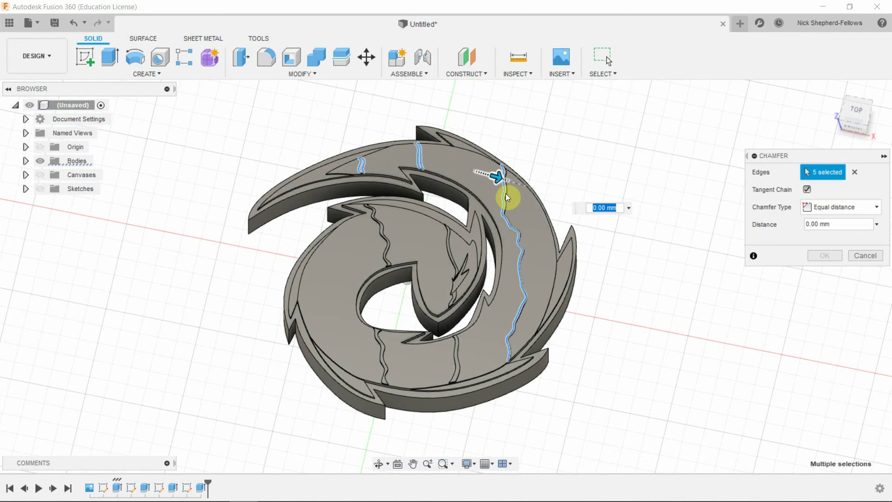
Step: Add both long edges of the four larger cracks around the central opening to the chamfer selection
left_click(449, 246)
left_click(451, 245)
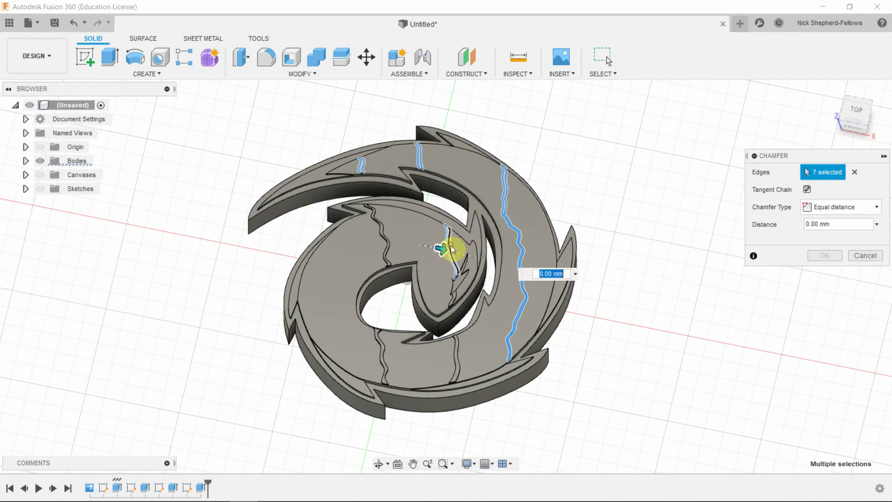
left_click(453, 347)
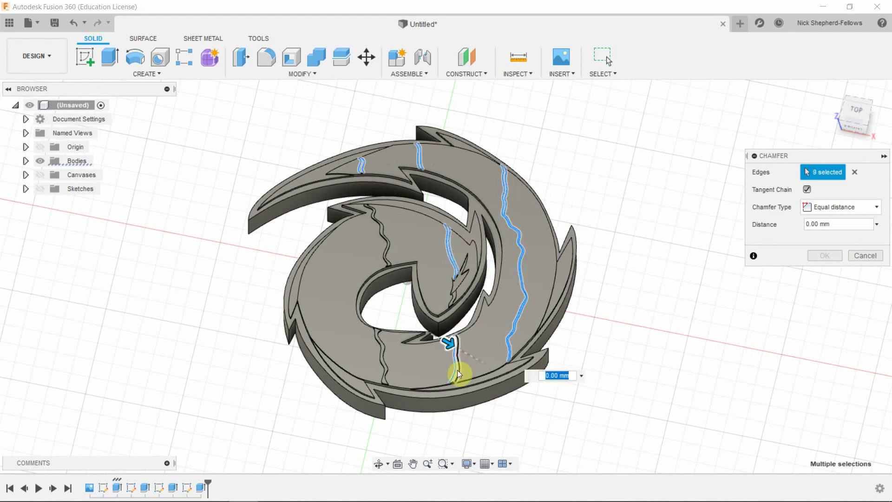
left_click(460, 371)
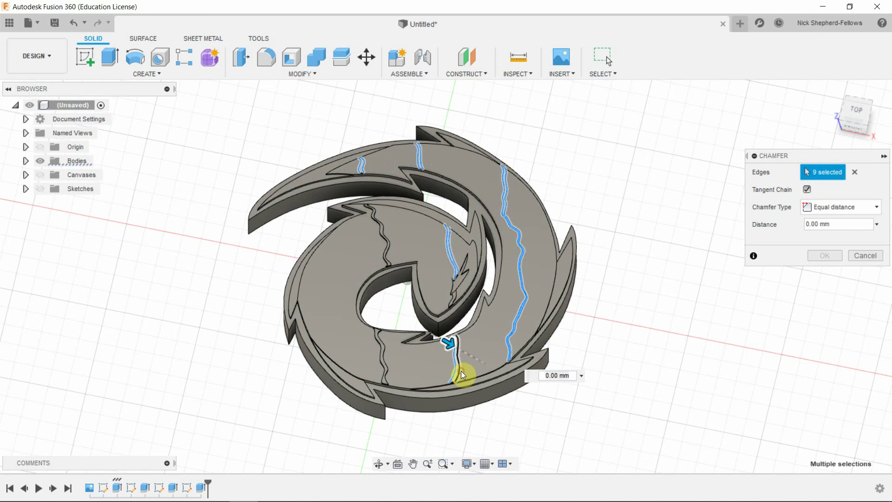
left_click(388, 364)
left_click(380, 358)
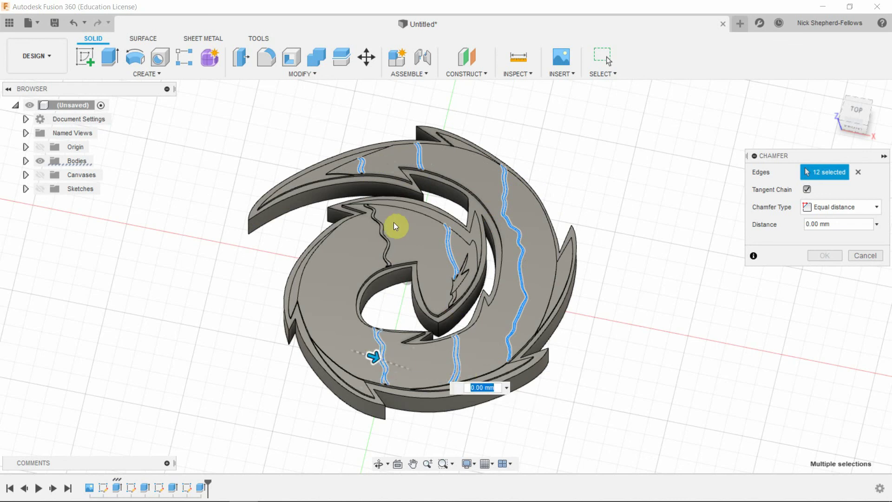
left_click(380, 236)
left_click(383, 235)
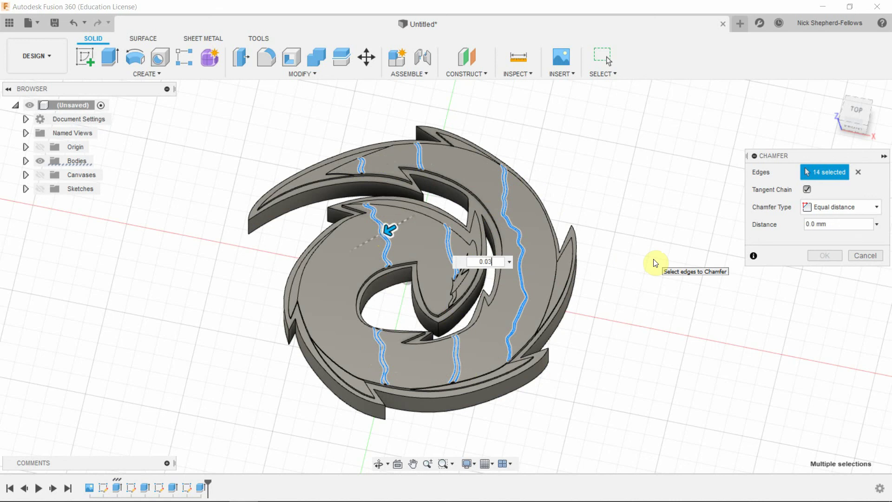
Step: Try chamfer distances of 0.04 and 0.055 mm, and apply the equal-distance chamfer to the selected crack edges at 0.03 mm
key("BackSpace")
type("4")
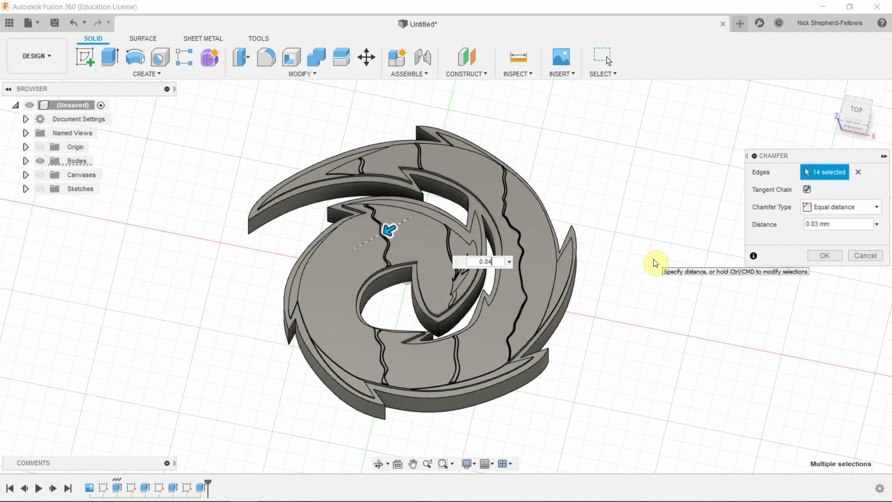
key("BackSpace")
type("55")
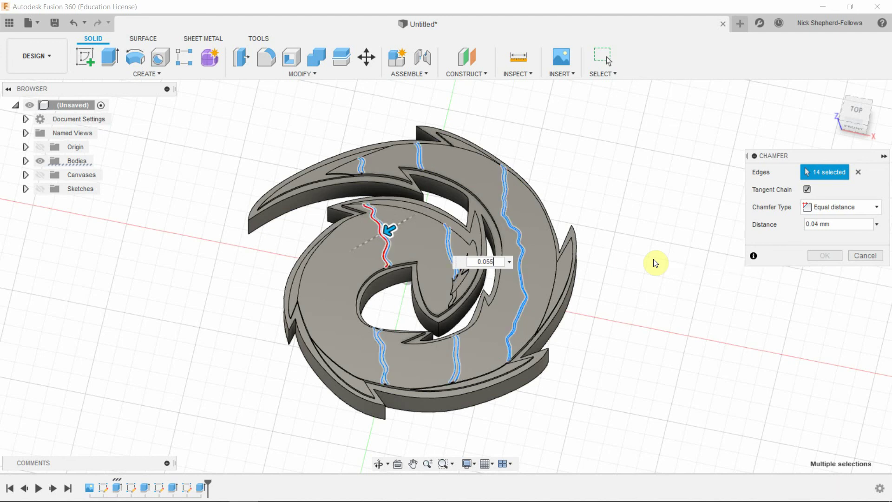
key("BackSpace")
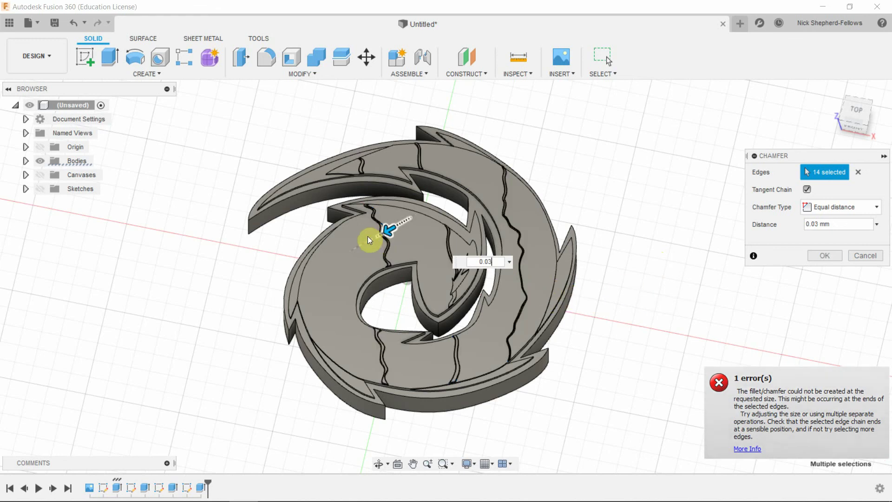
scroll(381, 247, "up", 3)
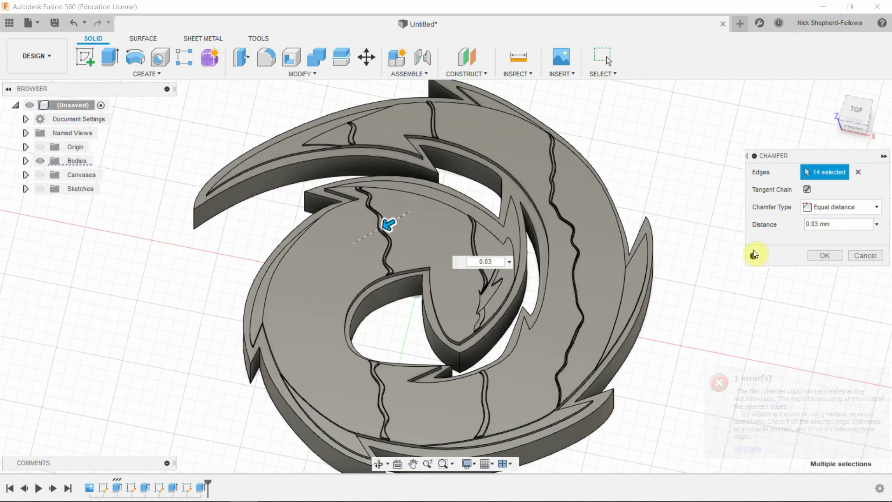
left_click(829, 255)
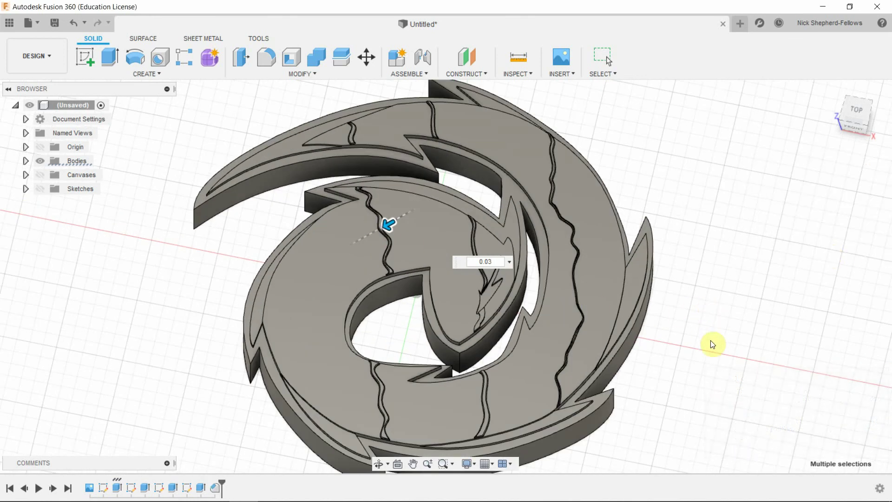
middle_click_drag(735, 358, 754, 344, "shift")
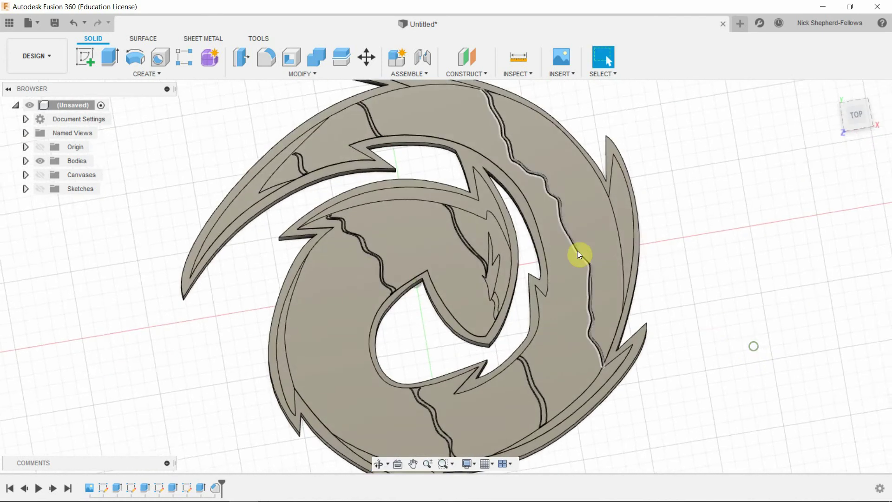
scroll(577, 251, "up", 5)
scroll(586, 246, "down", 5)
scroll(336, 244, "down", 5)
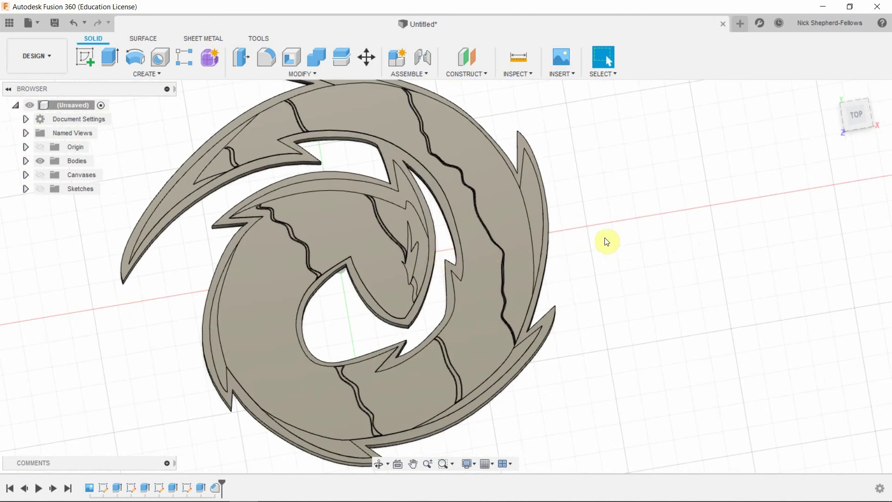
scroll(610, 237, "down", 2)
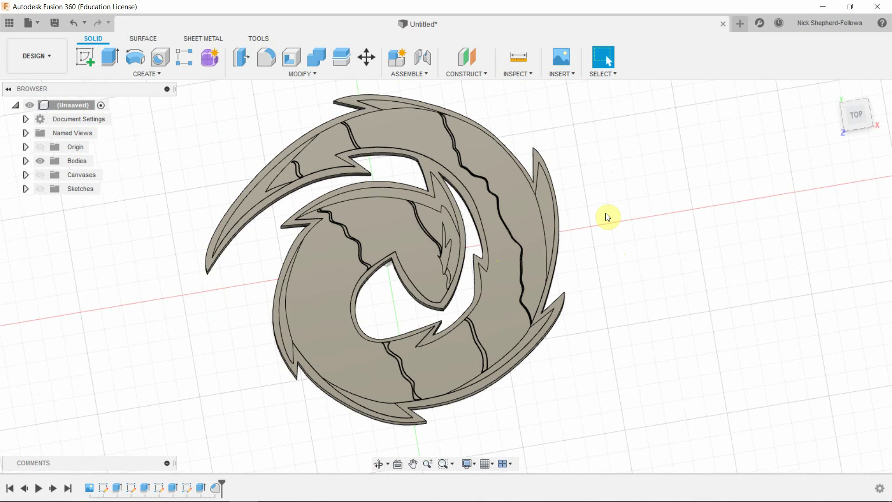
left_click(214, 488)
right_click(213, 490)
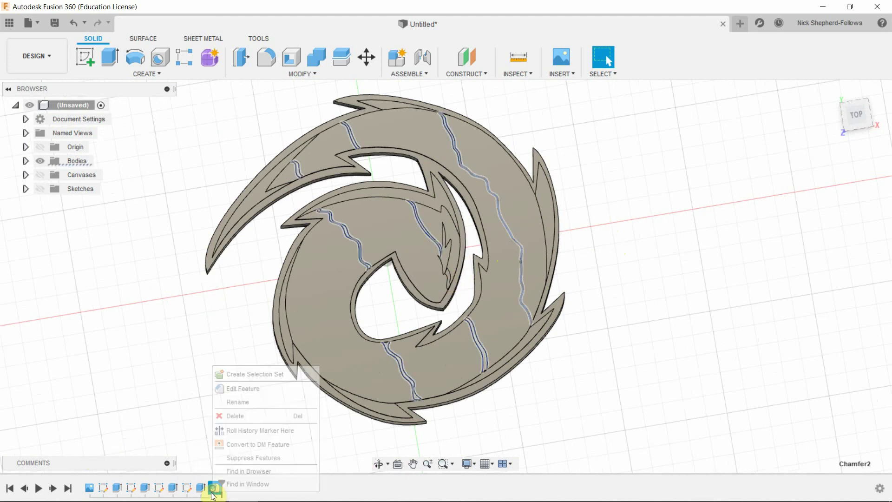
left_click(242, 390)
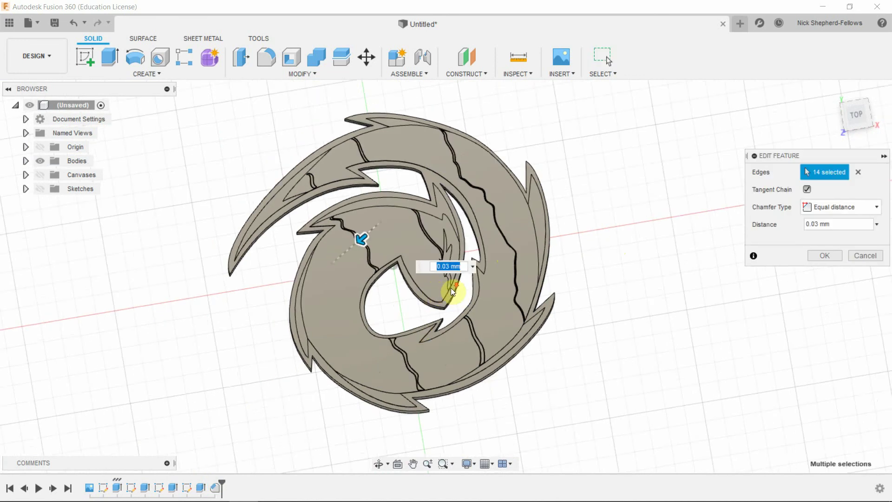
scroll(451, 288, "up", 5)
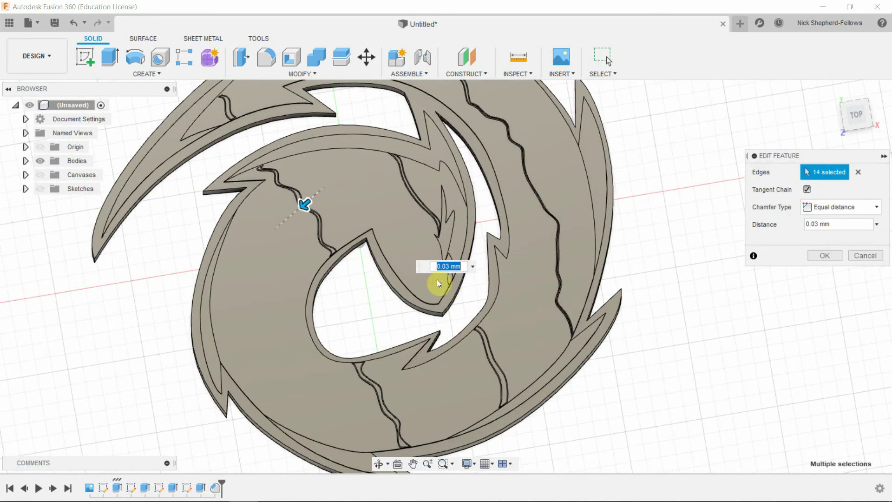
left_click(867, 255)
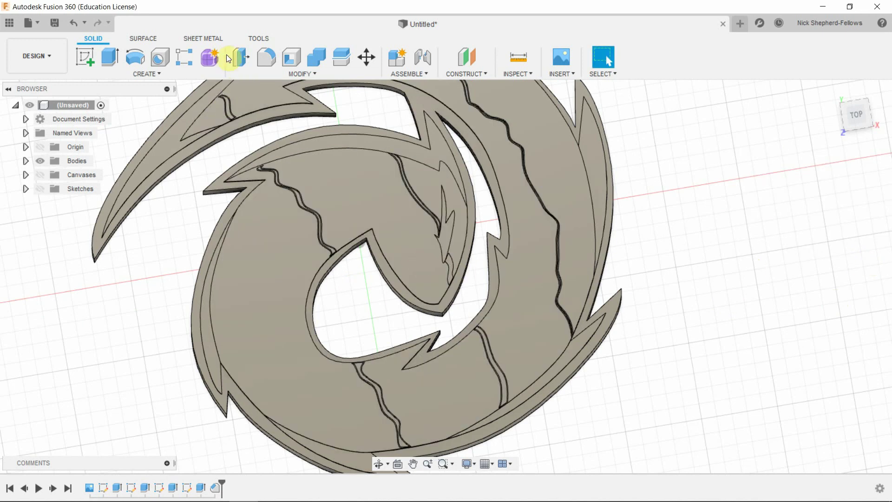
Step: Chamfer both long edges of the small crack near the inner arm's tip with an equal distance of 0.03 mm
left_click(268, 75)
left_click(253, 113)
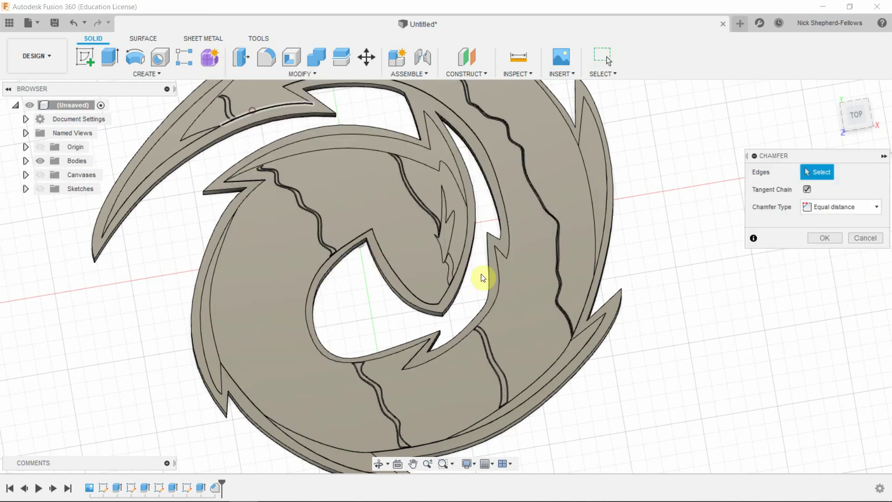
left_click(449, 266)
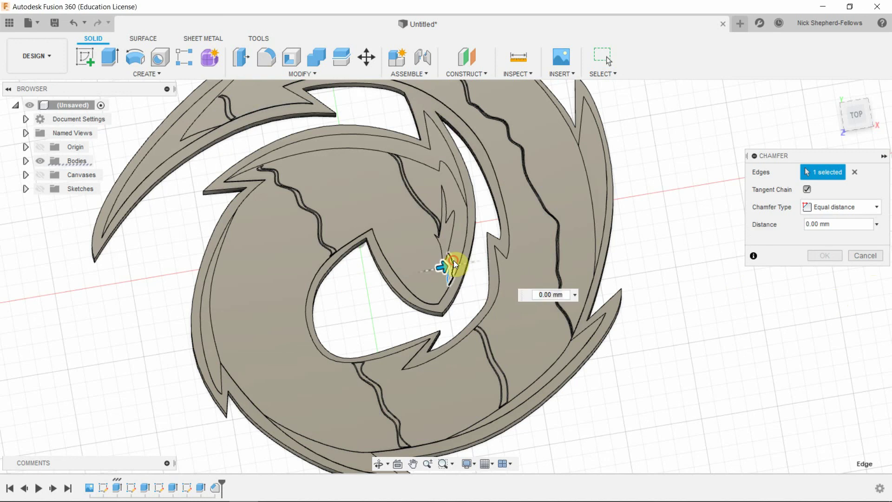
left_click(453, 260)
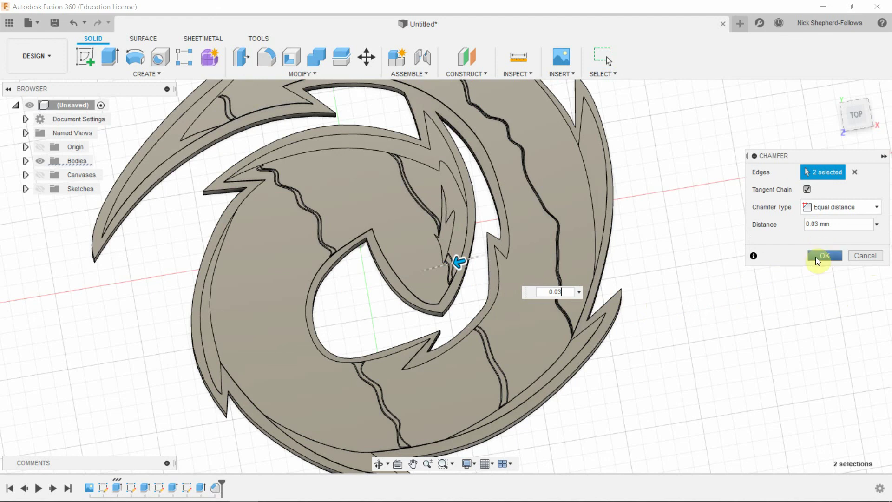
left_click(815, 257)
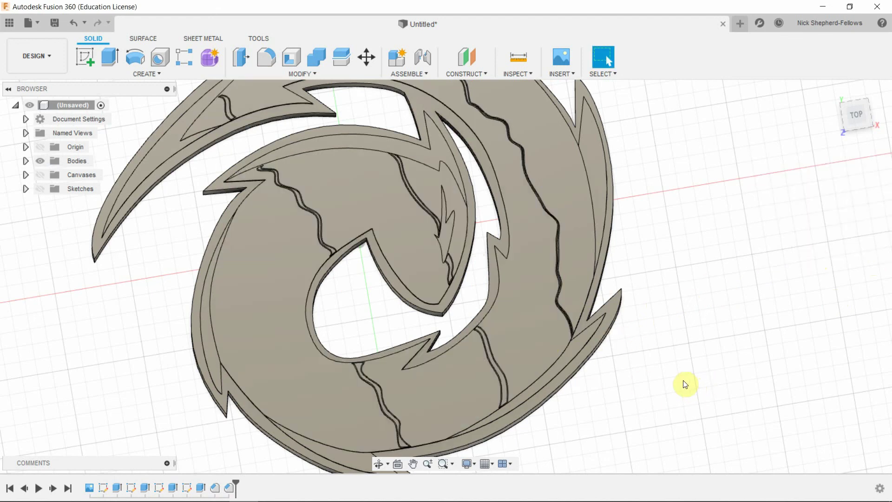
Step: Examine the chamfered cracks from a low side angle, from above and close up at the inner arm's tip
middle_click_drag(704, 447, 723, 364, "shift")
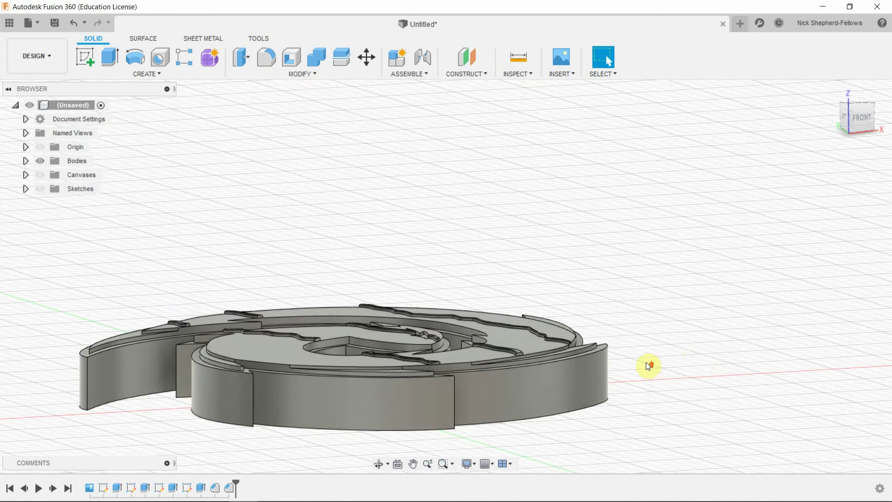
scroll(639, 358, "up", 5)
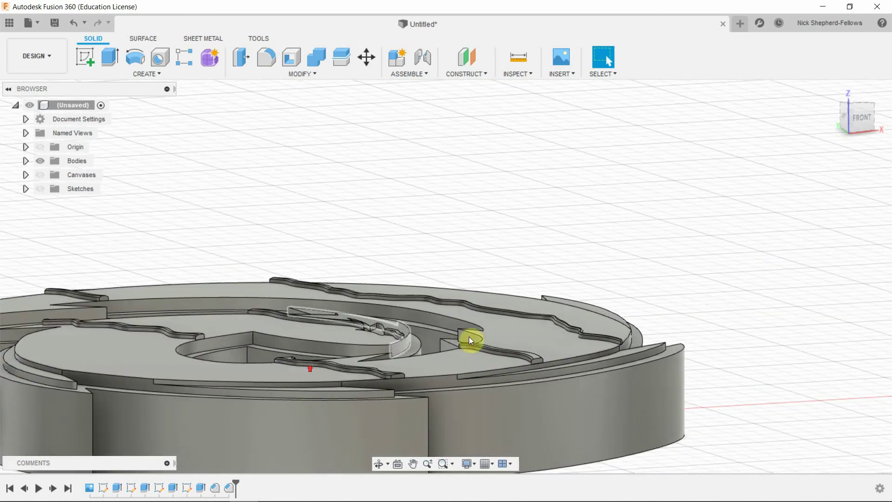
middle_click_drag(776, 277, 753, 304, "shift")
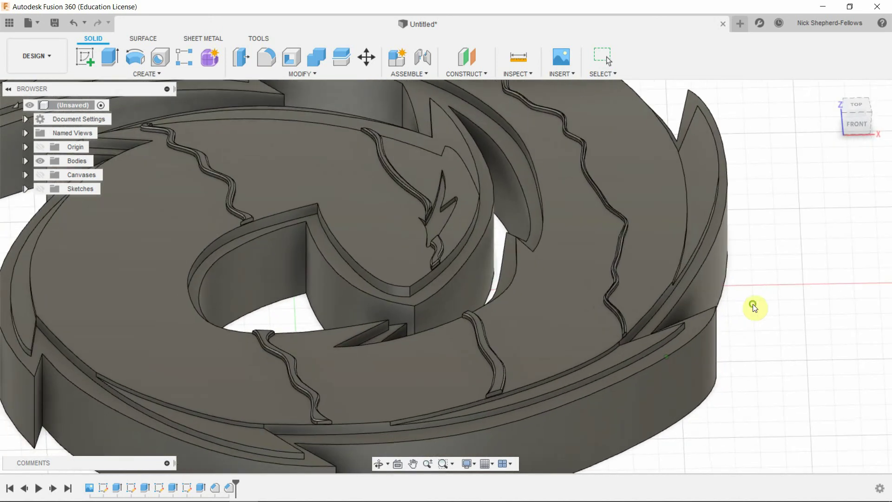
key("Escape")
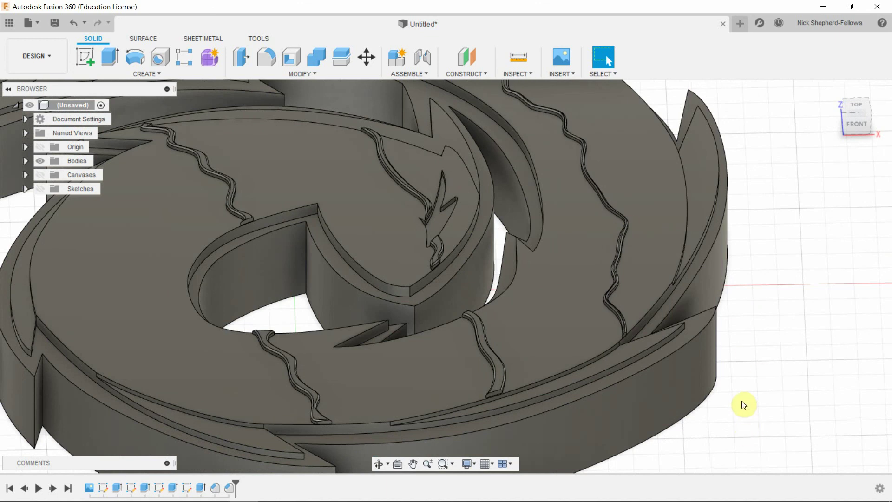
scroll(731, 382, "down", 6)
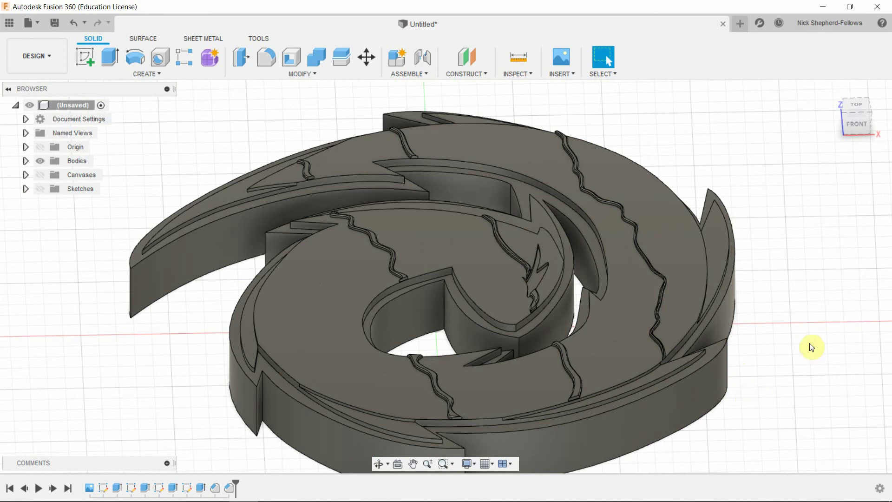
middle_click_drag(783, 279, 808, 290, "shift")
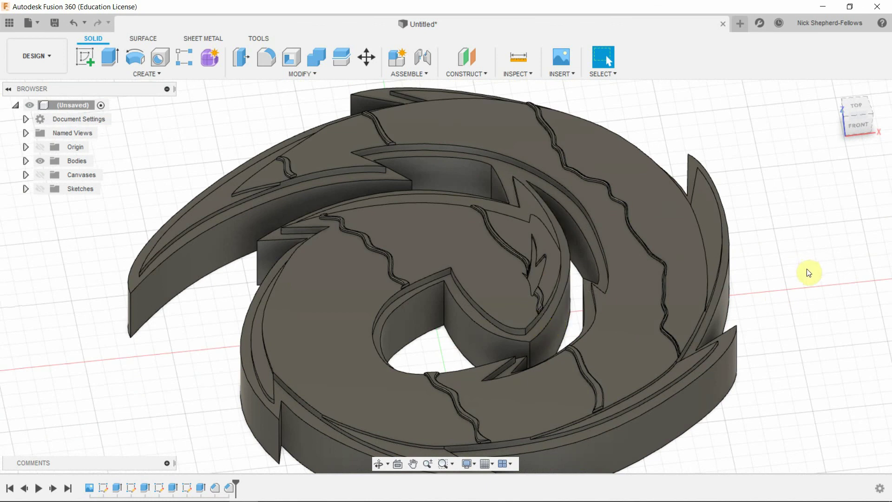
scroll(549, 310, "up", 10)
scroll(521, 310, "up", 3)
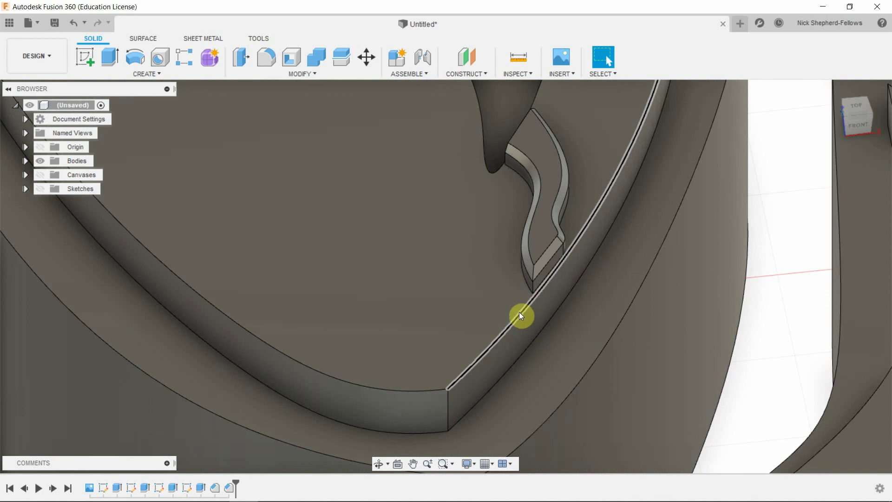
scroll(472, 313, "down", 15)
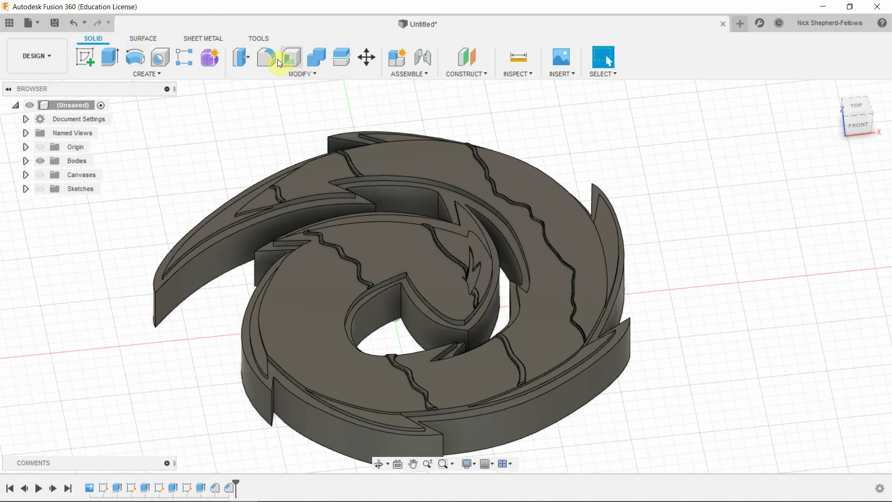
Step: Start a Fillet and select the raised face's edges on both sides of the upper arm's pointed end
left_click(263, 57)
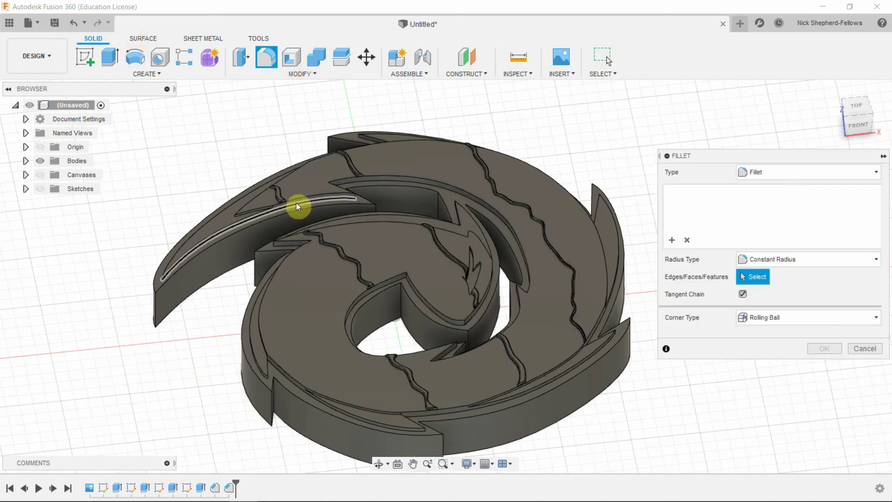
left_click(304, 200)
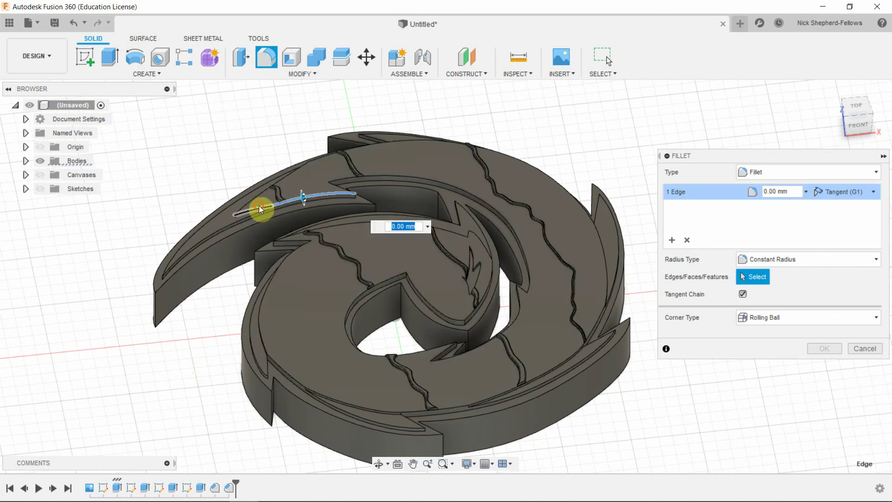
left_click(255, 203)
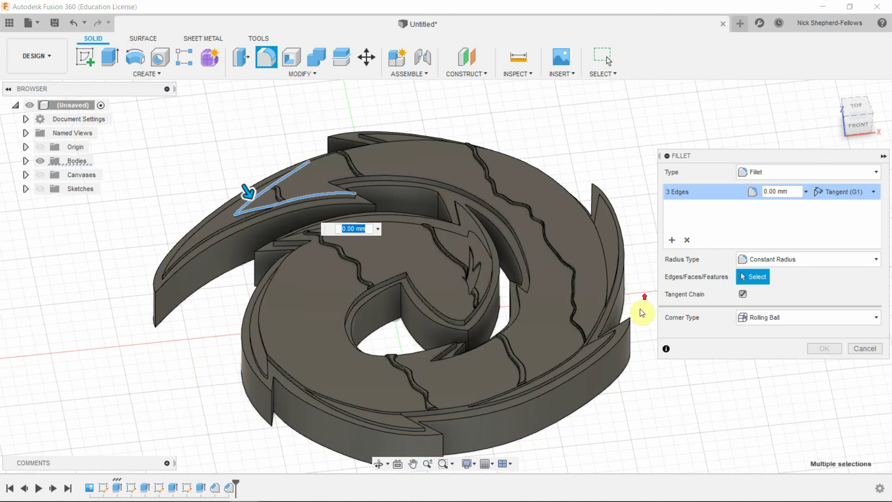
Step: Add the raised face's outer edges across the top of the spiral, past the long crack to the right-hand spike, to the fillet selection
scroll(639, 311, "down", 2)
middle_click_drag(620, 175, 615, 185, "shift")
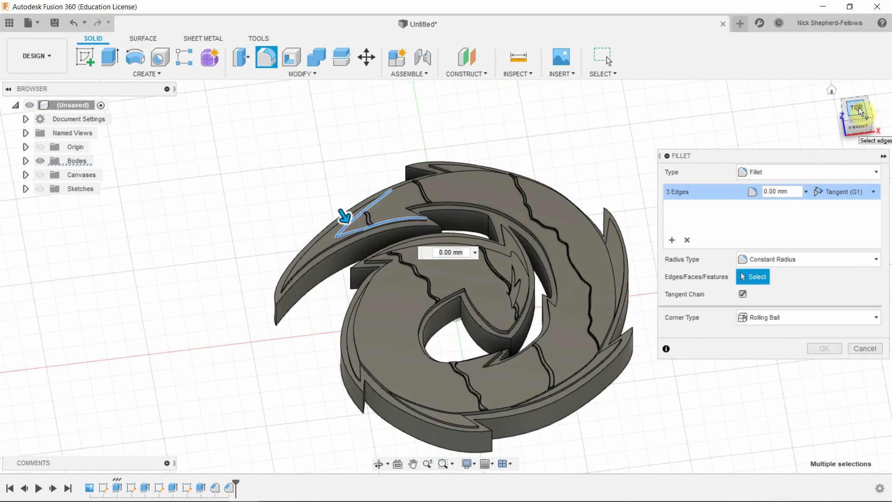
left_click(858, 108)
scroll(488, 292, "down", 2)
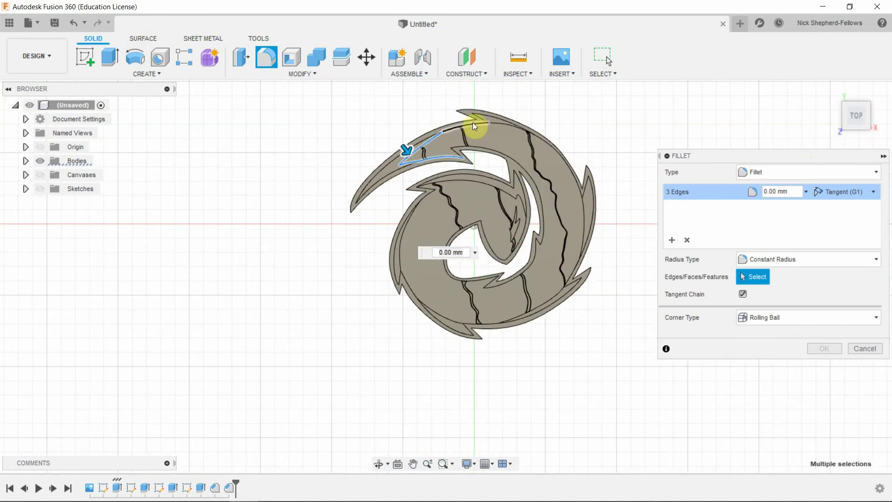
left_click(472, 123)
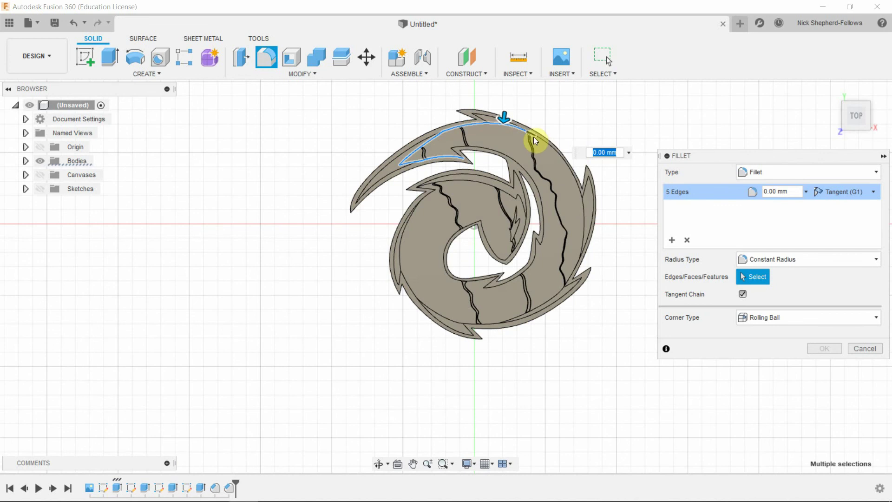
scroll(536, 142, "up", 5)
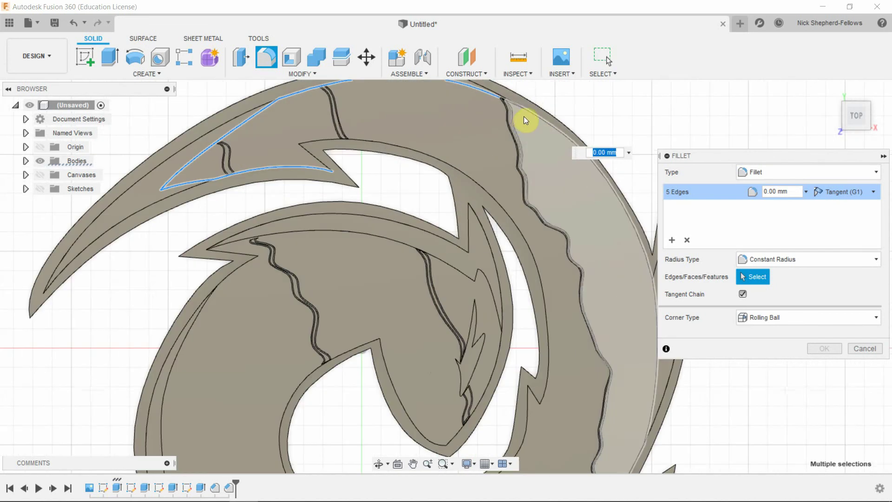
left_click(540, 119)
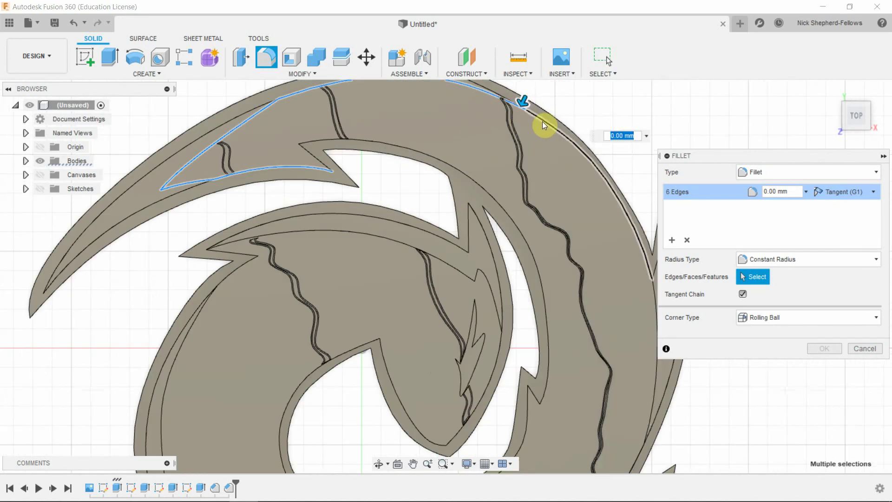
Step: Add the raised face's outer edges from the right-hand spike past the long crack's lower end and along the lower-right arc to the fillet
scroll(591, 225, "down", 5)
scroll(599, 244, "up", 6)
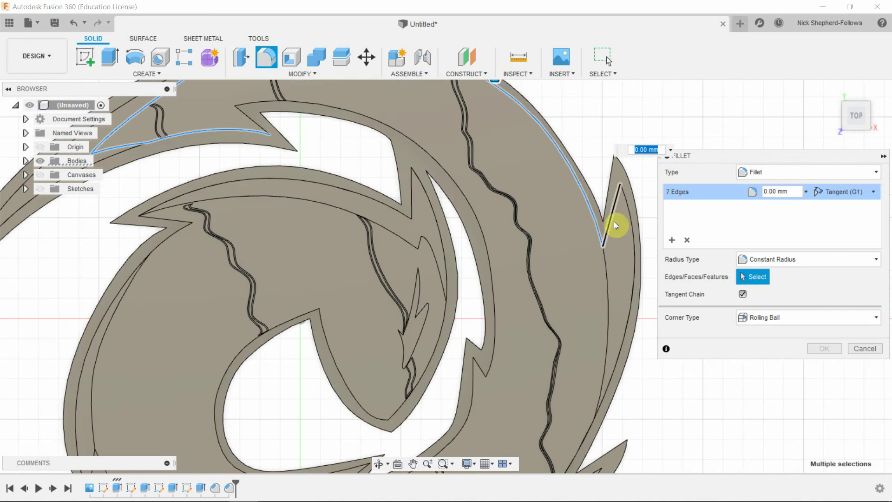
left_click(603, 259)
scroll(561, 191, "down", 5)
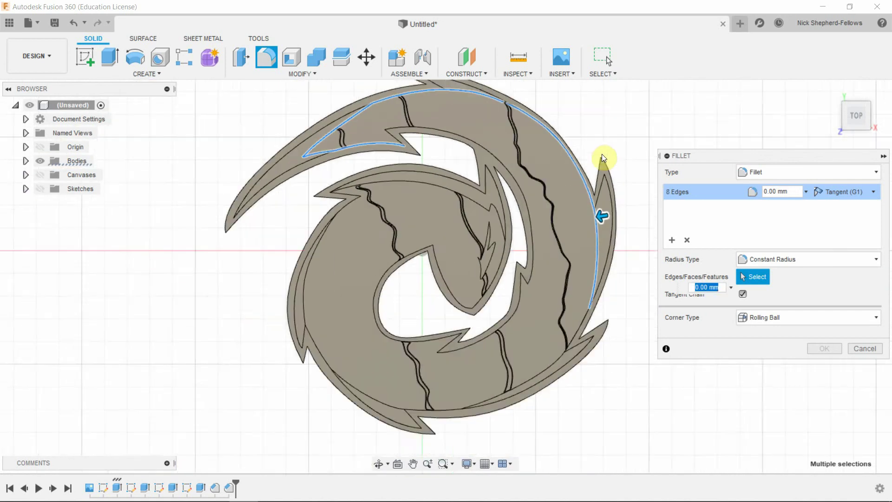
left_click(583, 298)
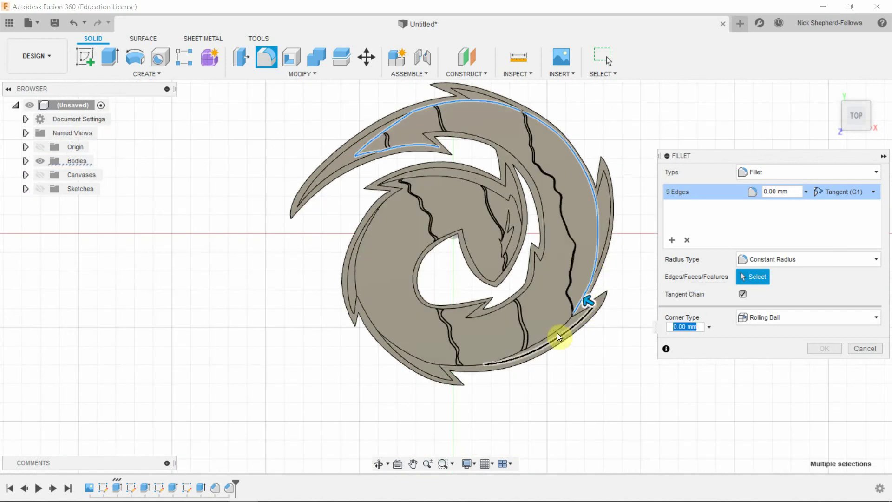
left_click(556, 328)
Step: Add the two outer edges along the bottom of the raised face, on either side of the bottom spike's base, to the fillet
scroll(573, 316, "up", 5)
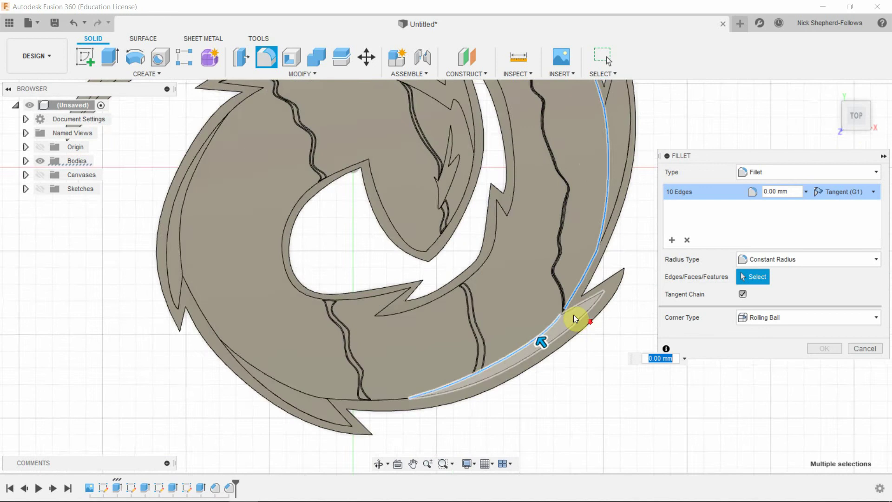
scroll(553, 297, "up", 3)
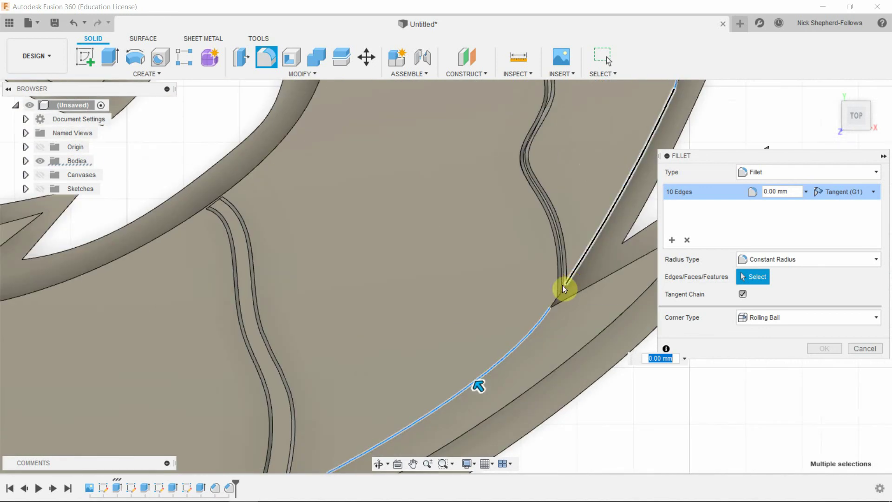
scroll(555, 302, "up", 2)
scroll(556, 303, "down", 5)
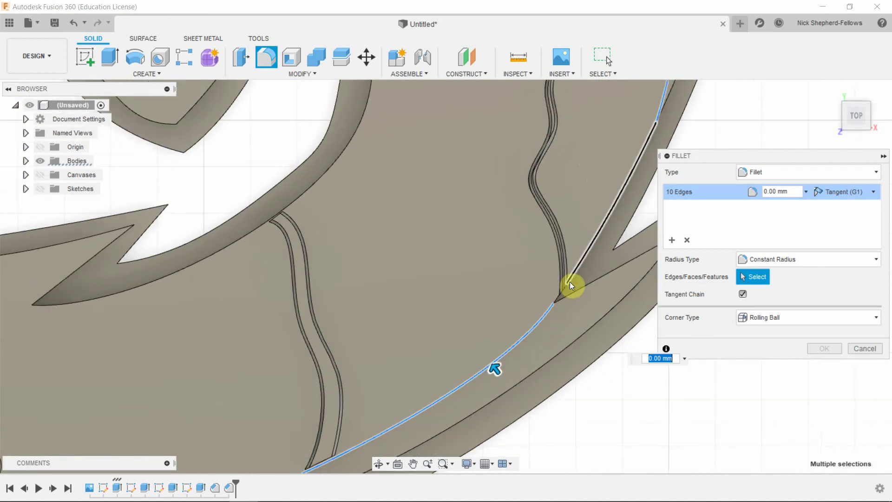
scroll(569, 292, "down", 3)
scroll(367, 398, "up", 5)
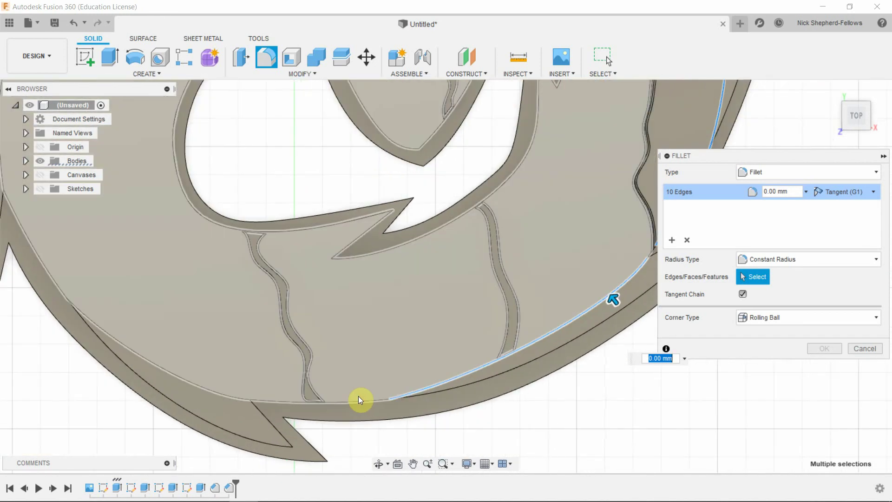
left_click(356, 399)
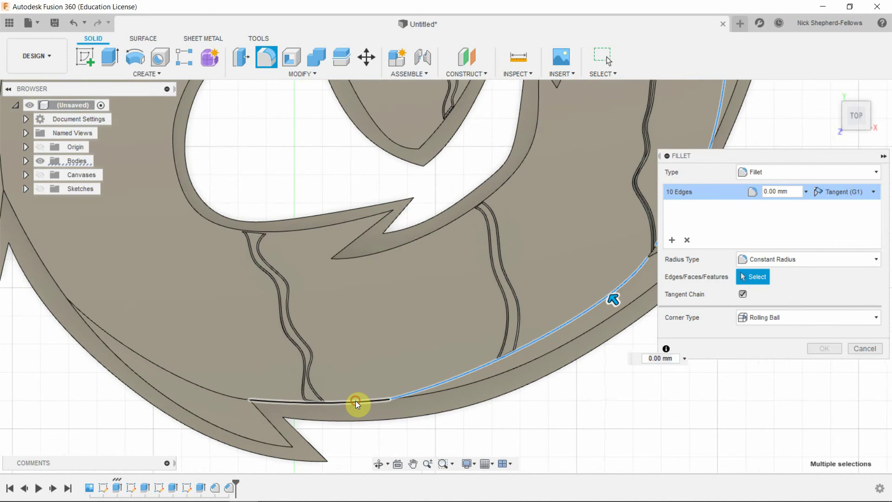
left_click(211, 390)
Step: Add the raised face's lower-left edge and long left-hand outer edge to the fillet selection
scroll(222, 359, "down", 5)
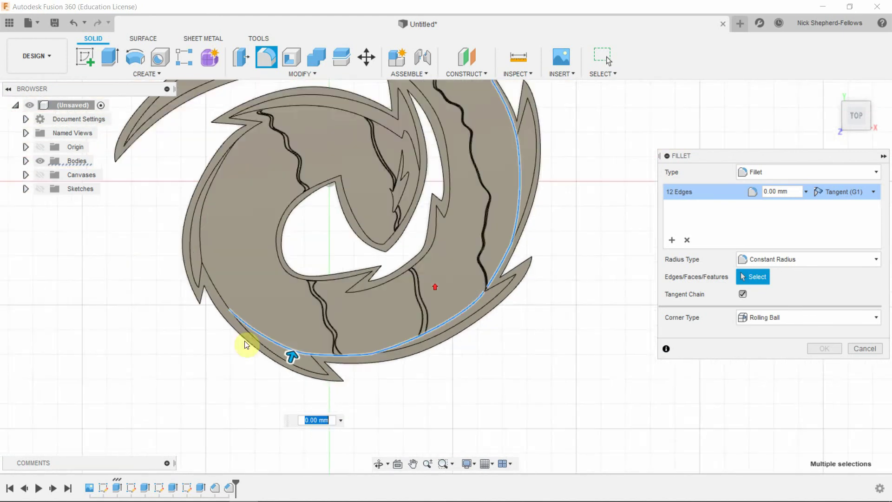
scroll(251, 306, "up", 2)
left_click(247, 284)
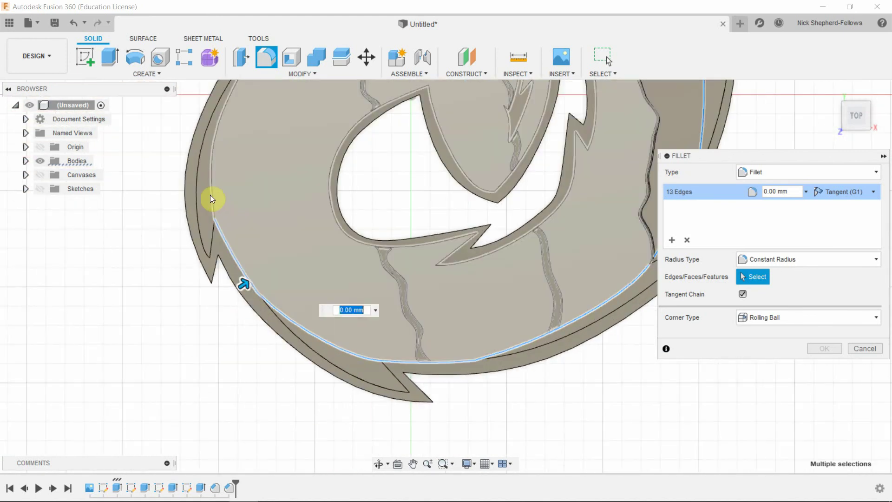
left_click(213, 194)
scroll(306, 242, "down", 4)
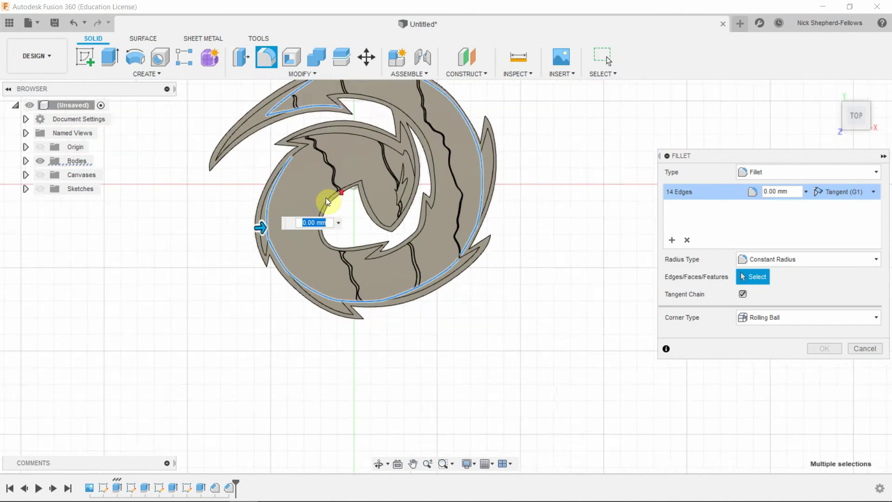
Step: Add the remaining outer edge and the short notch edge at the upper-left spike to the fillet selection
scroll(282, 126, "up", 3)
scroll(313, 157, "up", 2)
left_click(310, 145)
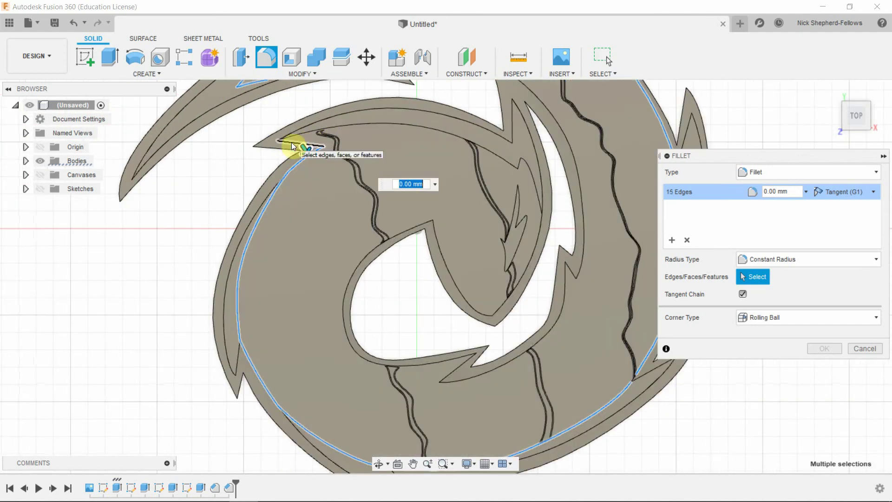
left_click(291, 142)
Step: Add the raised face's edges along the top of the inner arm, around its notch and down both sides of its tip to the fillet
scroll(318, 124, "down", 2)
scroll(339, 128, "up", 2)
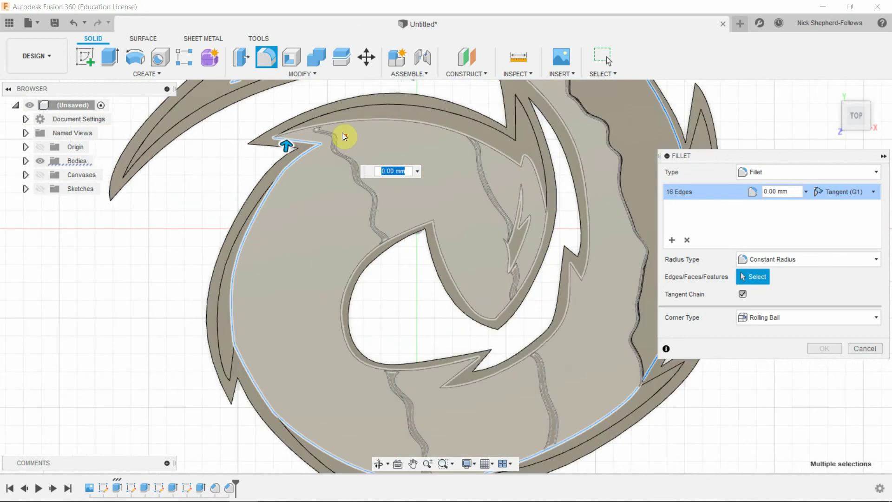
left_click(349, 120)
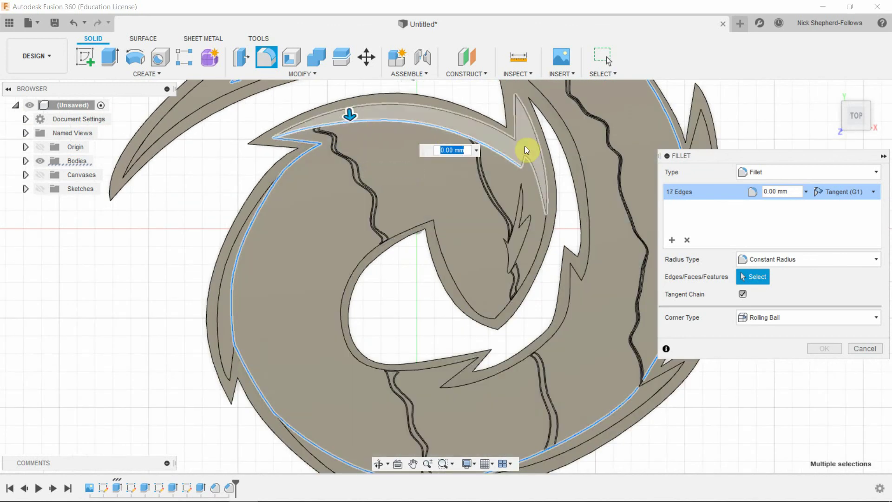
left_click(530, 161)
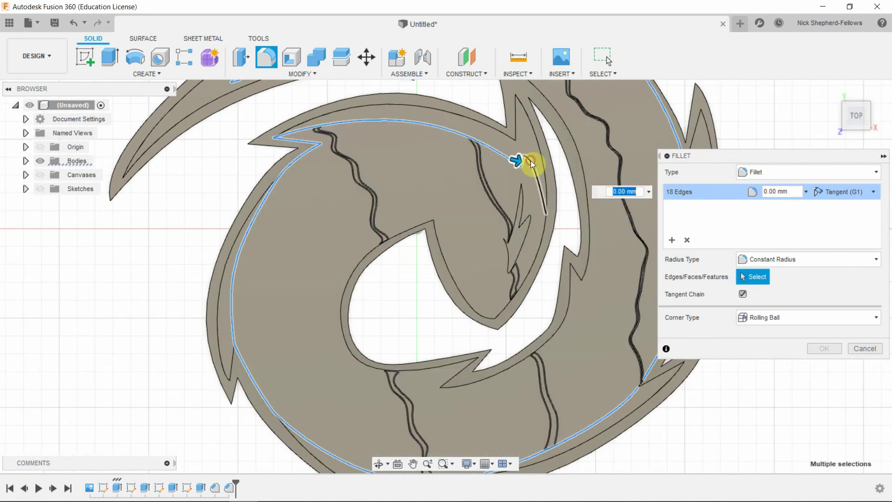
left_click(542, 239)
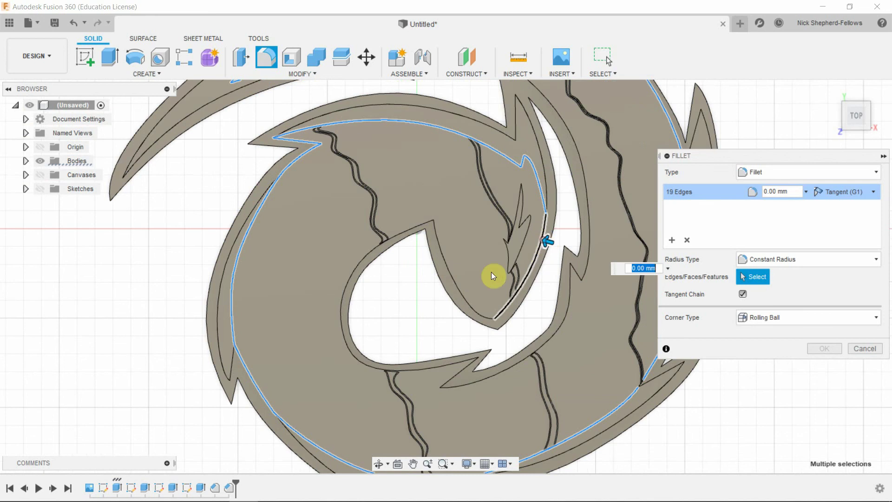
left_click(455, 286)
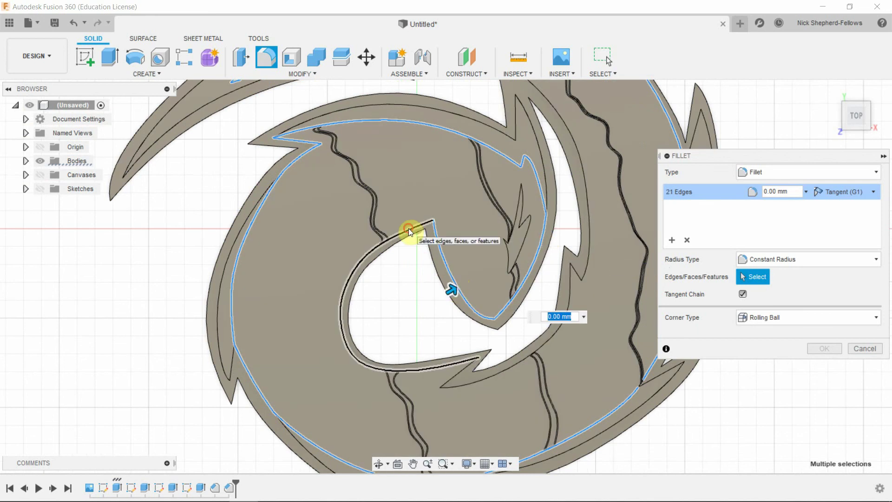
Step: Add the raised face's inner outline edges around the central opening, along its notches and the upper arm's notch to the fillet
left_click(409, 228)
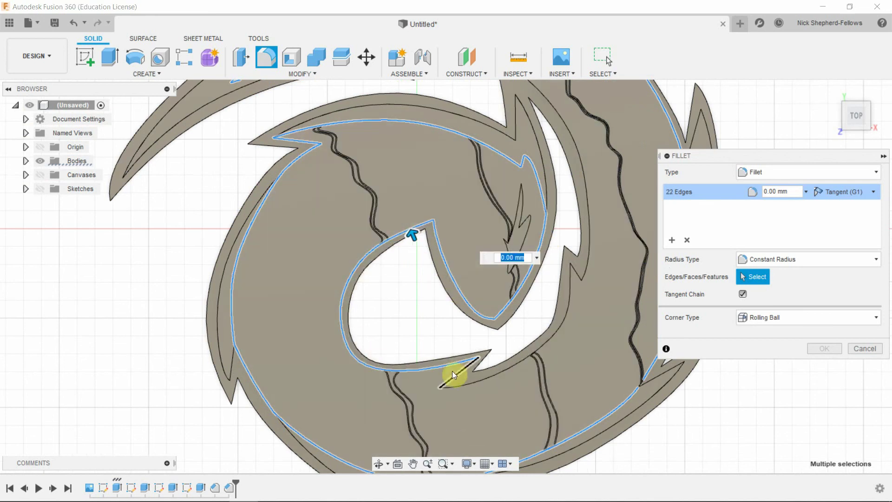
left_click(459, 372)
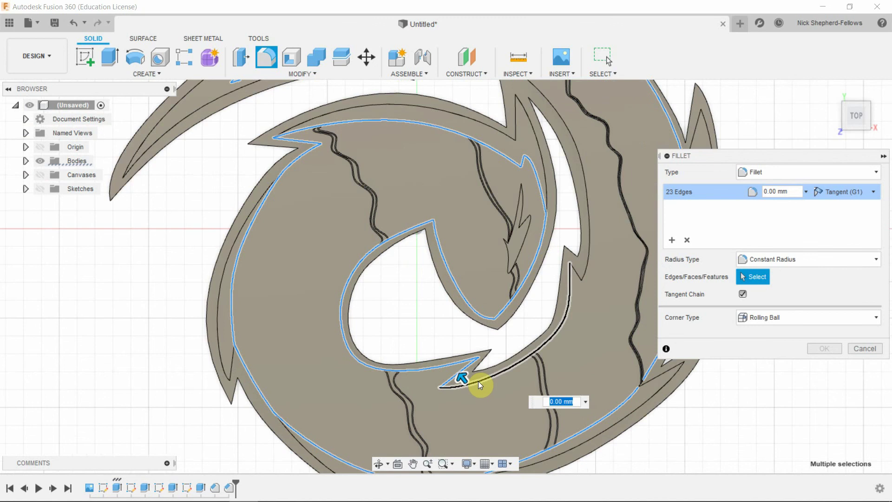
left_click(479, 380)
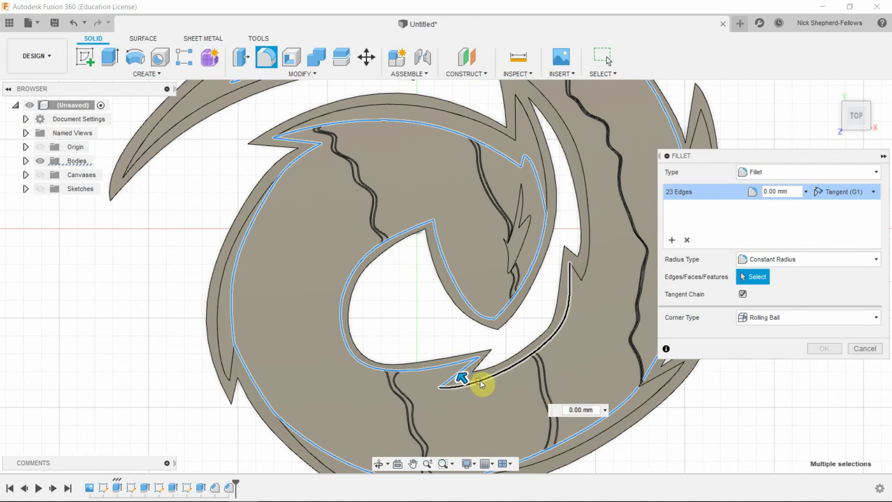
left_click(576, 272)
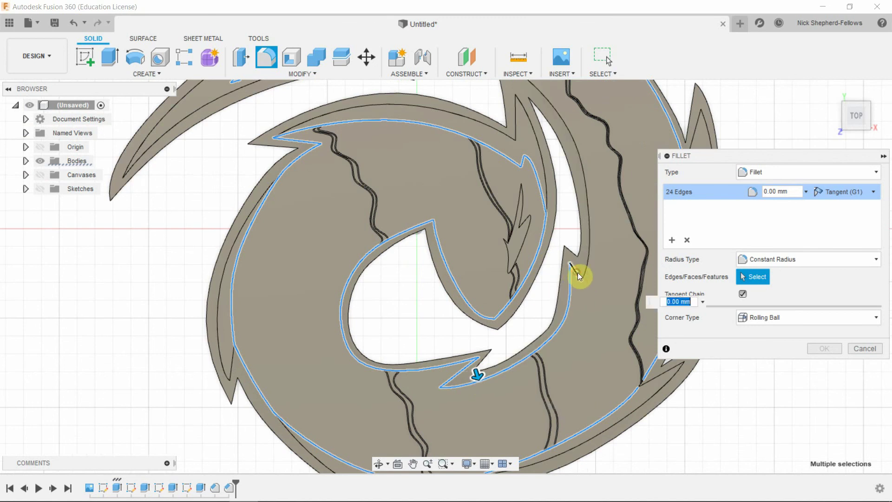
left_click(590, 251)
scroll(550, 183, "down", 5)
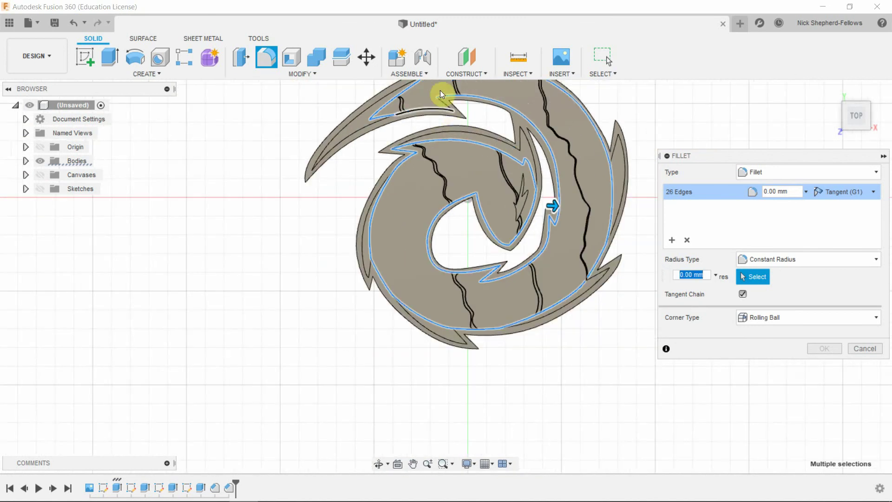
left_click(445, 105)
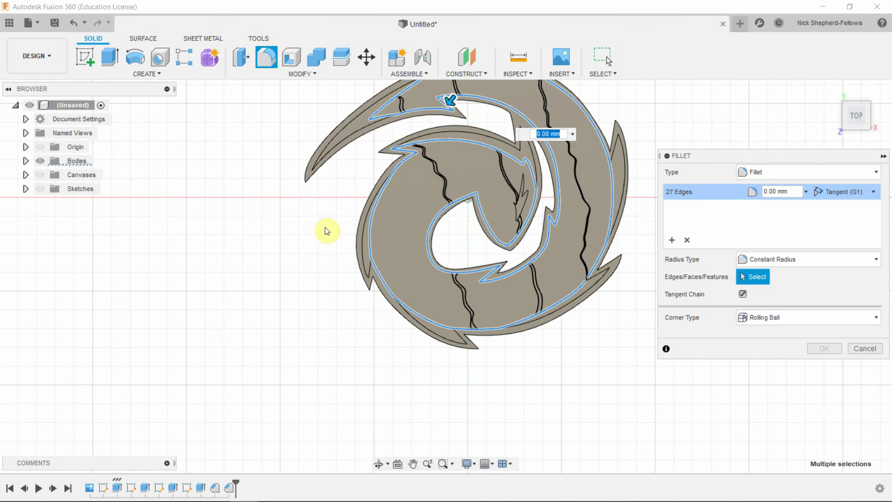
Step: Try a 0.1 mm fillet radius on the selected outline edges and examine the edge along the underside of the upper arm
type("0.1")
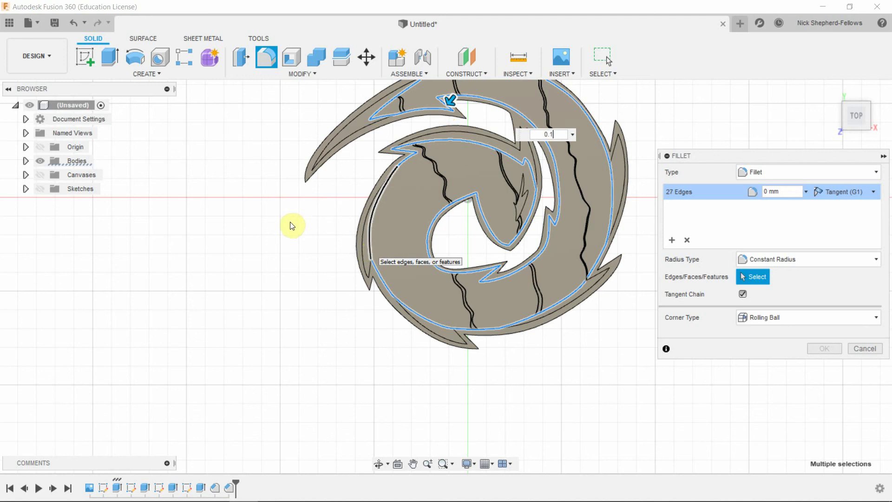
scroll(420, 135, "up", 2)
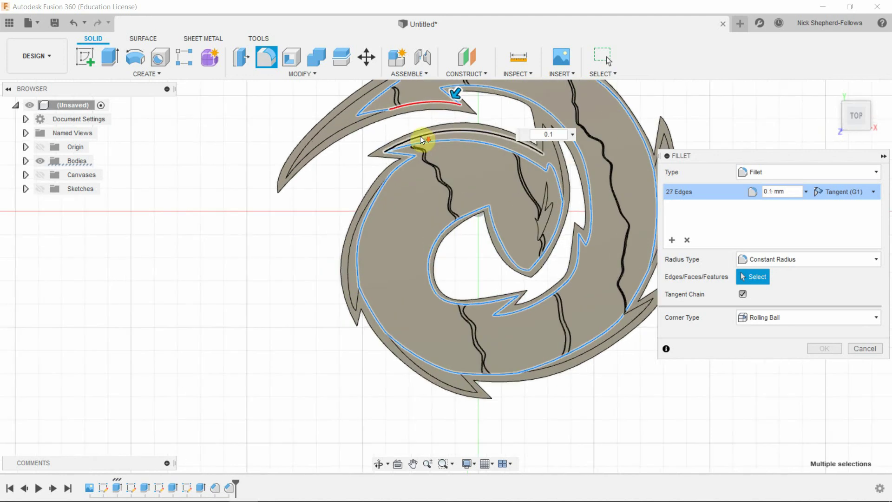
scroll(433, 97, "down", 4)
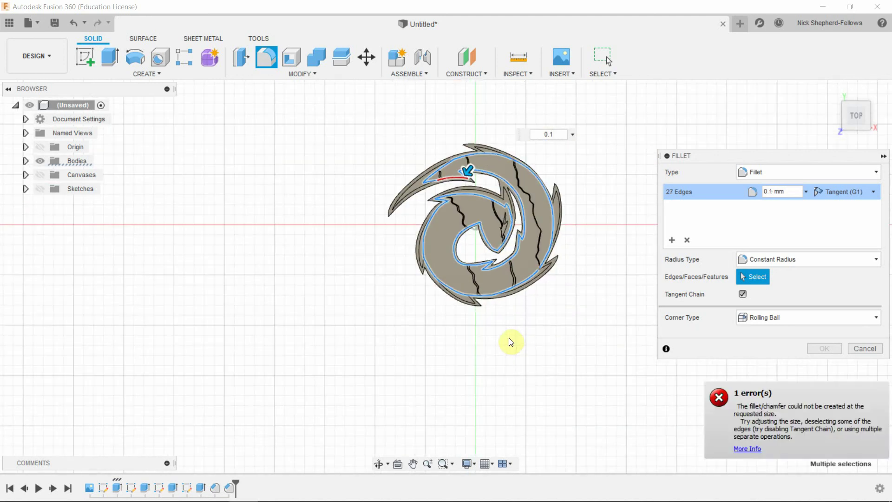
scroll(447, 149, "up", 1)
scroll(447, 145, "up", 3)
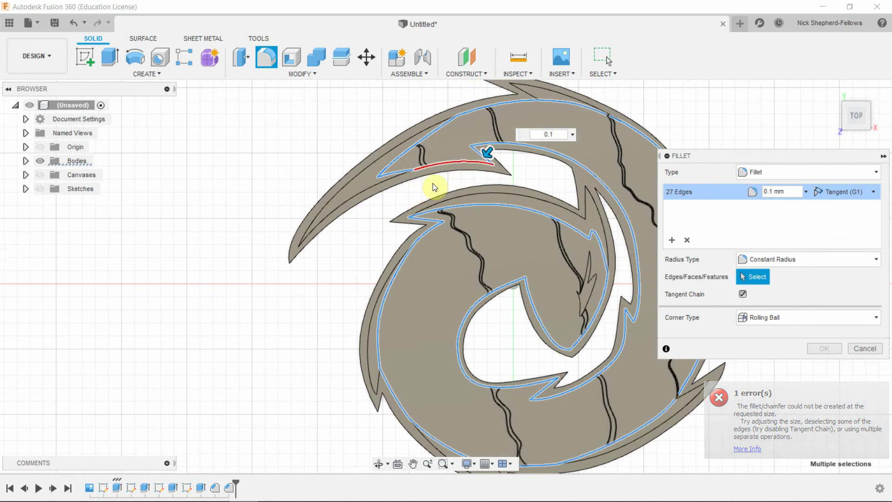
scroll(451, 182, "up", 5)
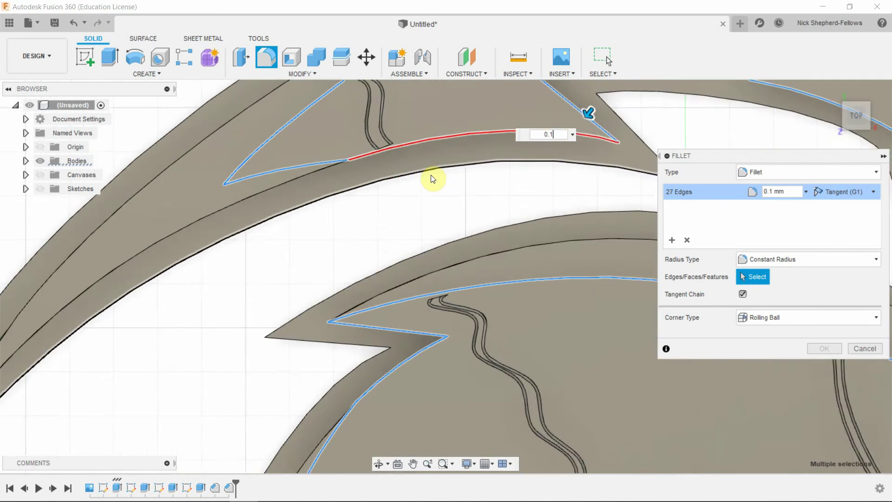
scroll(423, 185, "up", 1)
scroll(423, 186, "down", 2)
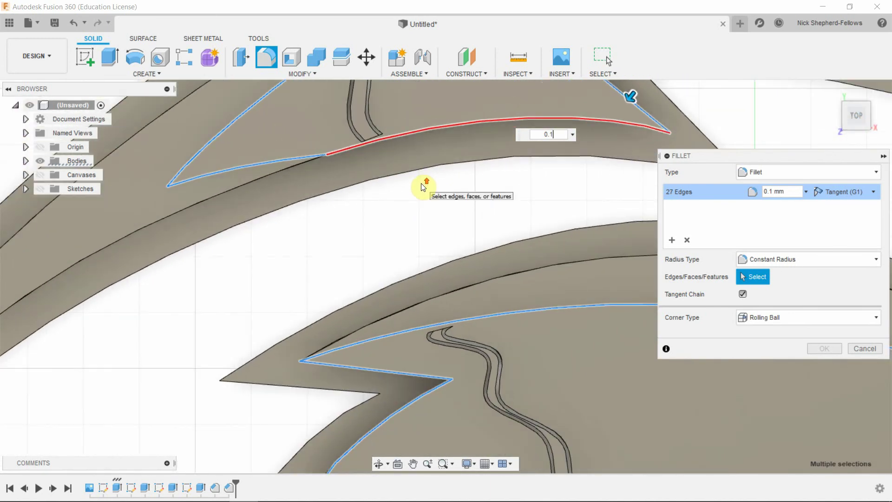
Step: Set the fillet radius to 0.05 mm for the selected outline edges and apply it
type("0.0")
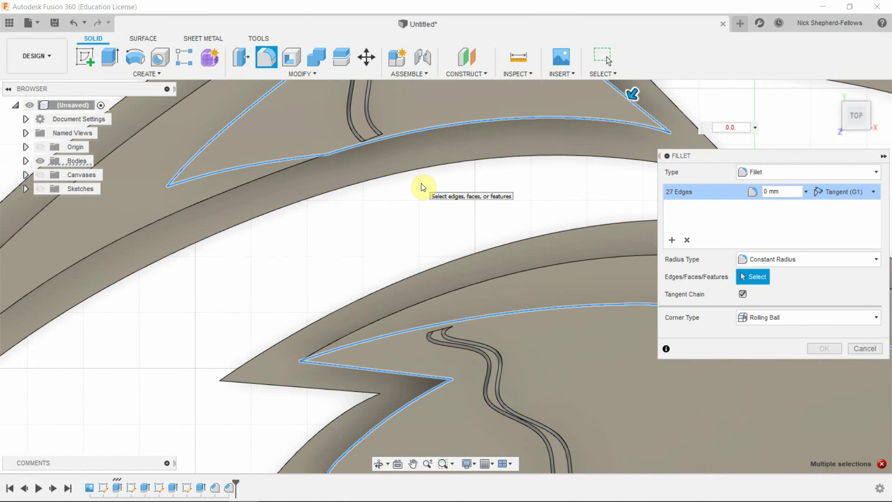
type("5")
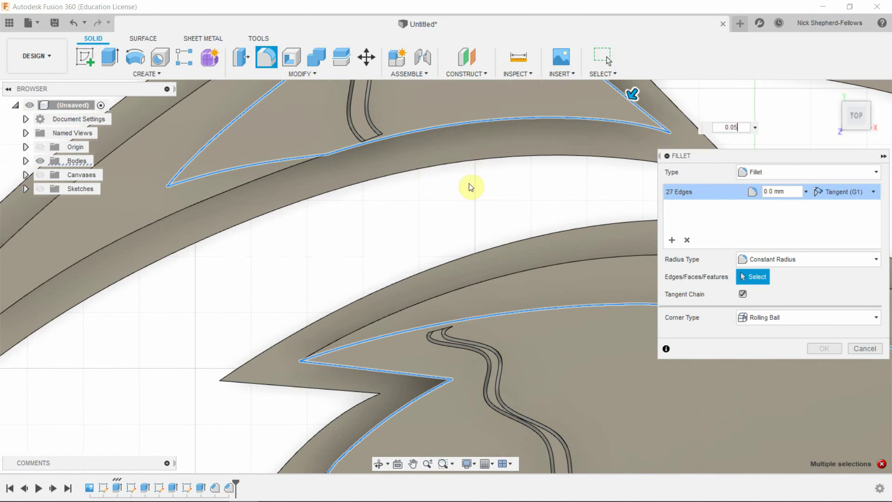
scroll(471, 189, "down", 1)
scroll(472, 188, "down", 5)
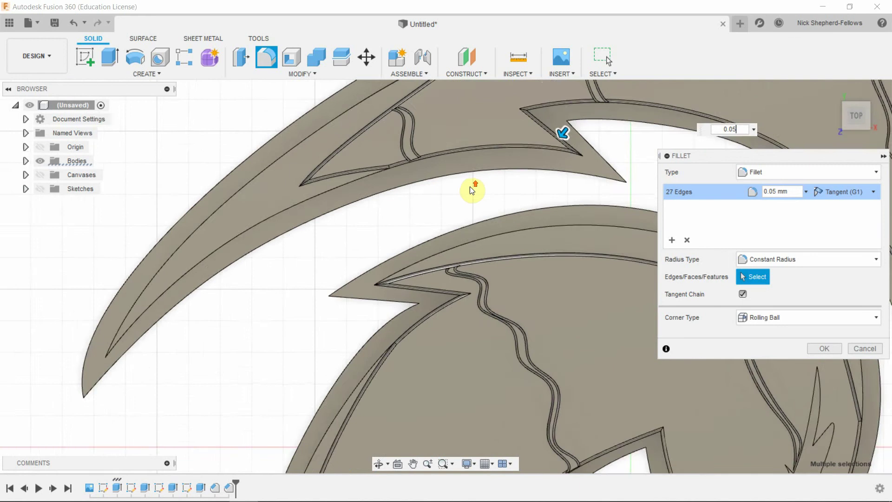
scroll(480, 225, "up", 6)
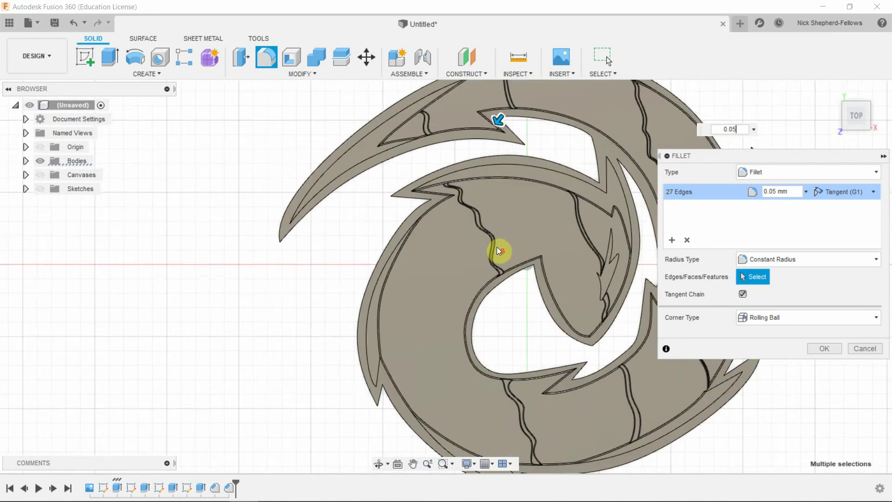
scroll(309, 175, "down", 5)
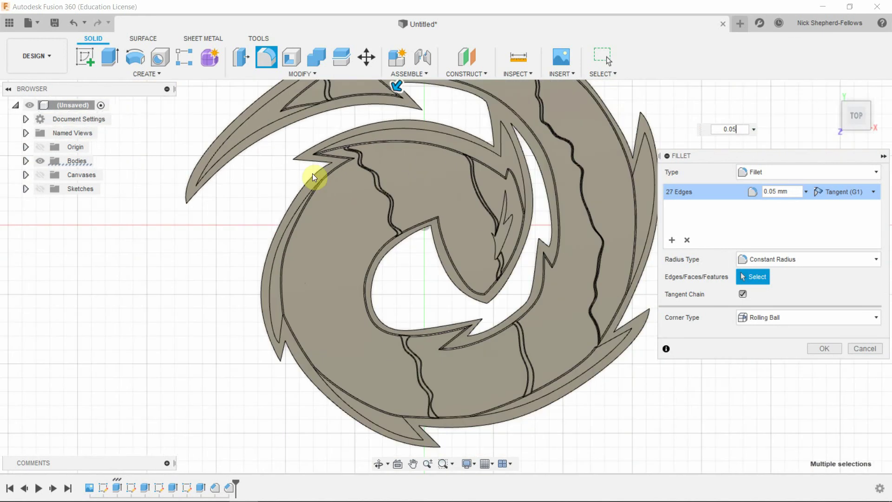
scroll(533, 290, "up", 3)
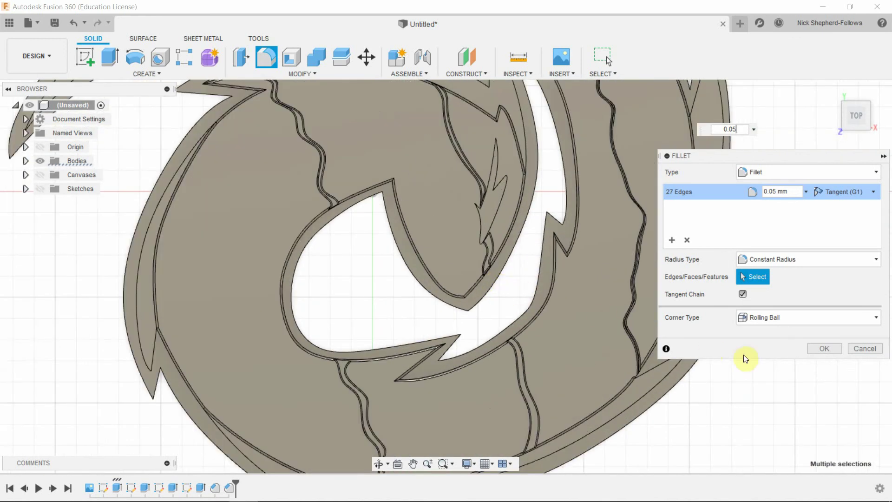
left_click(819, 349)
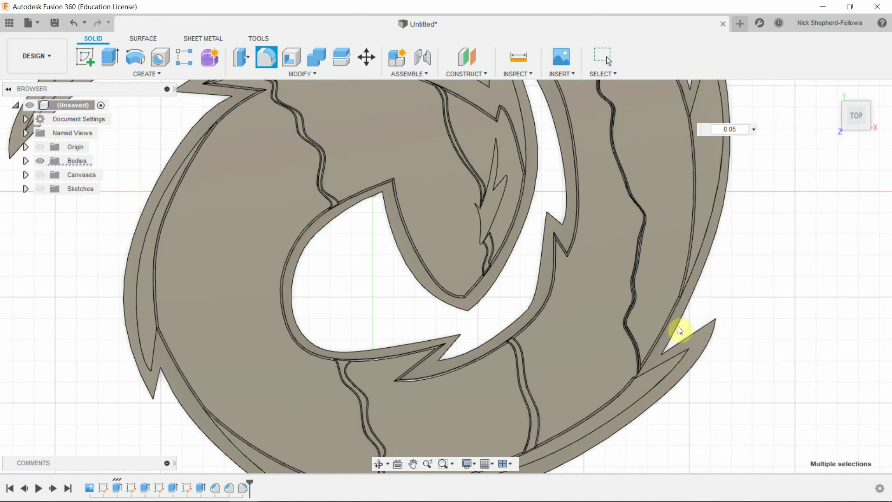
key("Escape")
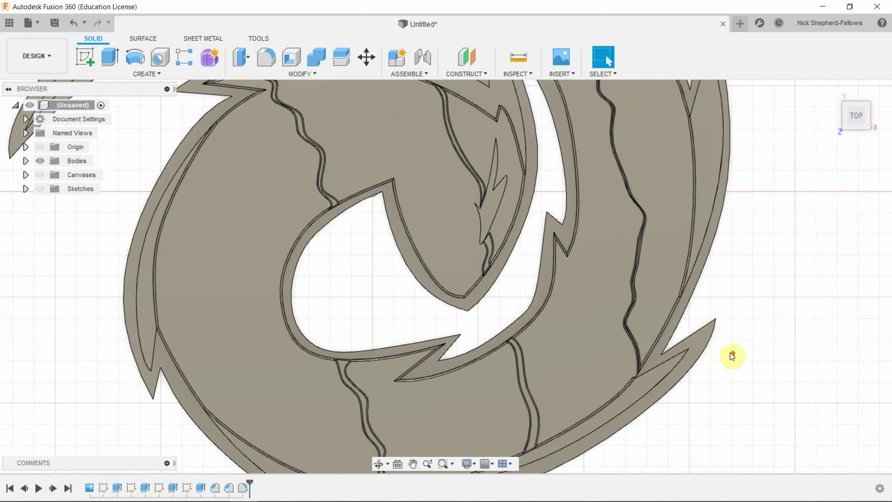
Step: Examine the filleted outline where the cracks meet it, at the lower-right spike and along the upper arm
scroll(729, 355, "down", 3)
scroll(723, 373, "up", 5)
scroll(692, 387, "down", 1)
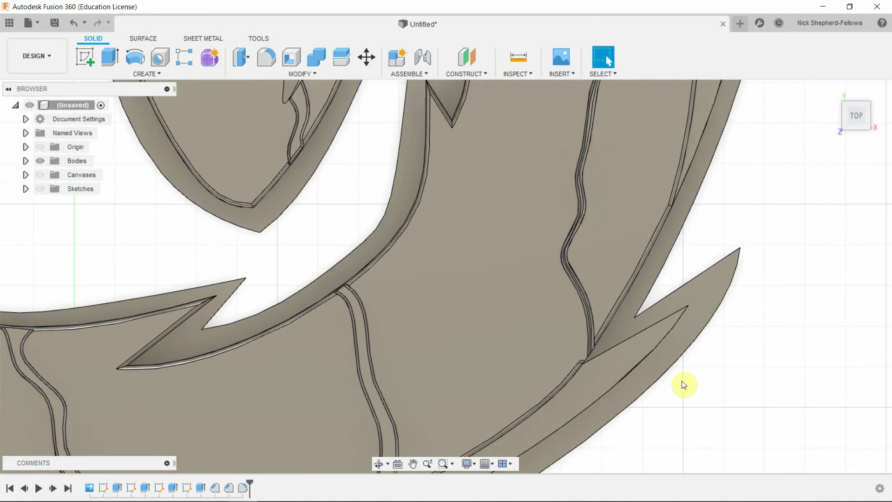
scroll(681, 384, "up", 3)
scroll(500, 318, "up", 4)
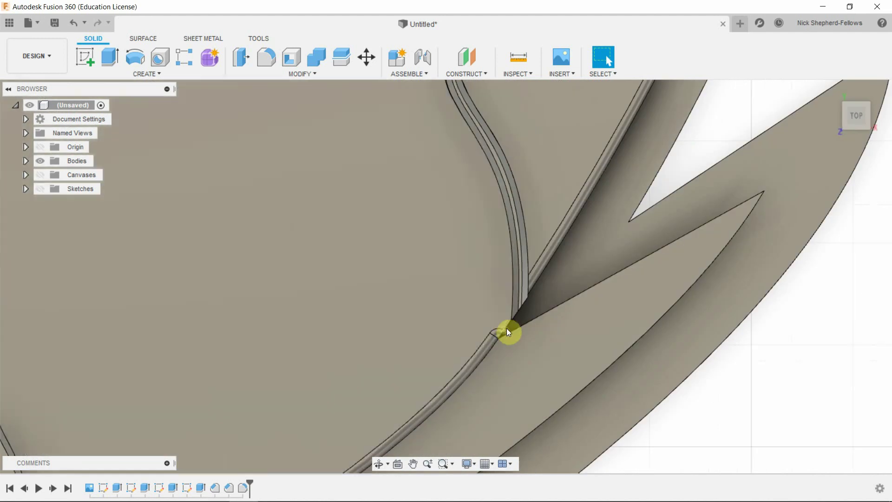
scroll(832, 367, "down", 4)
scroll(832, 367, "down", 8)
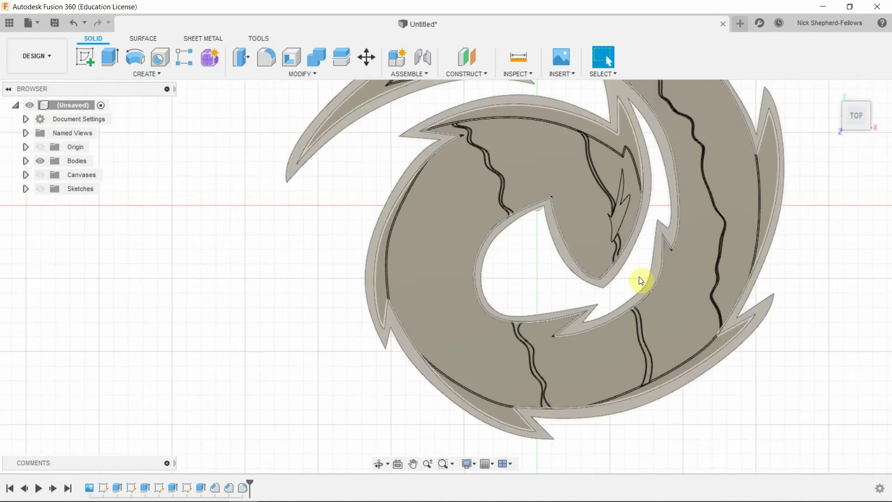
scroll(568, 114, "up", 10)
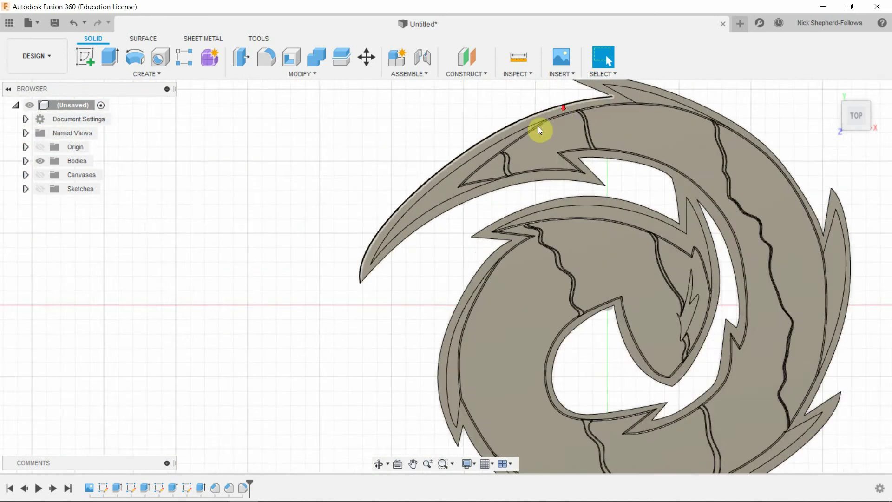
scroll(470, 254, "up", 5)
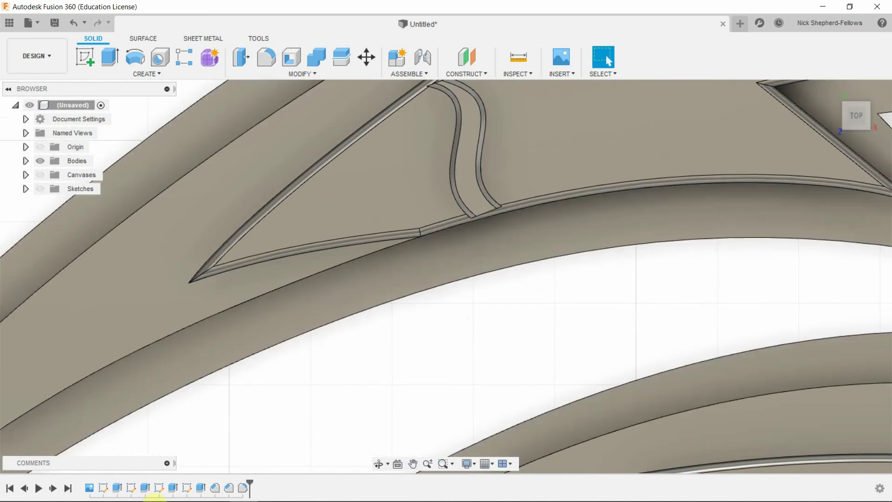
Step: Edit the crack sketch to pull both lower end points of the crack nearest the arm's tip inward from the face edge
right_click(184, 487)
left_click(215, 386)
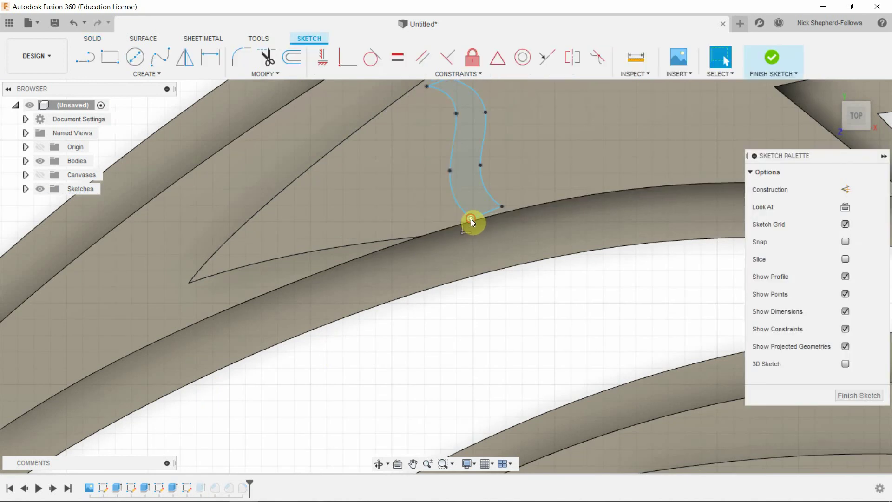
left_click_drag(470, 219, 465, 210)
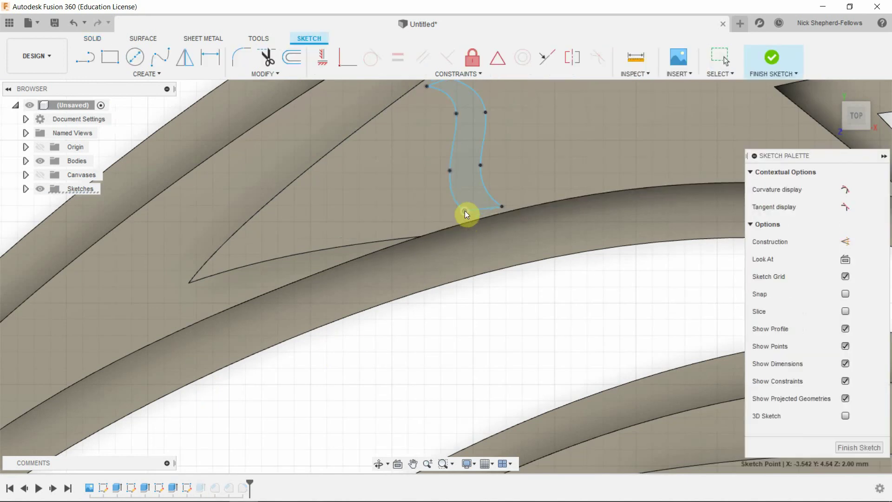
left_click(494, 203)
left_click(841, 445)
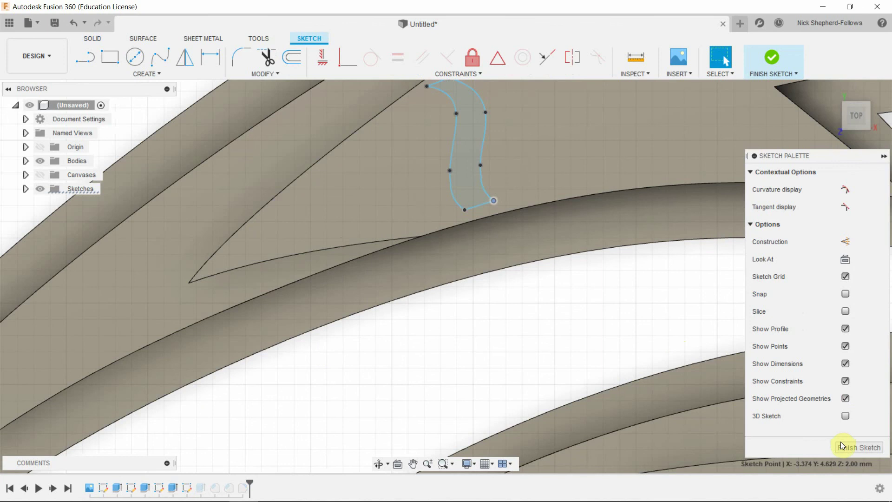
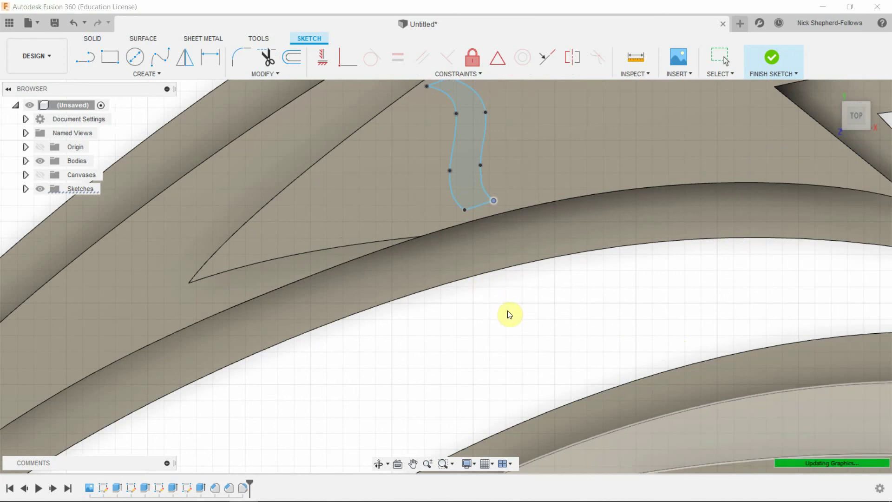
Step: Reopen the crack sketch for editing and select the upper-left end point of the crack nearest the arm's tip
scroll(511, 298, "down", 1)
scroll(511, 297, "up", 3)
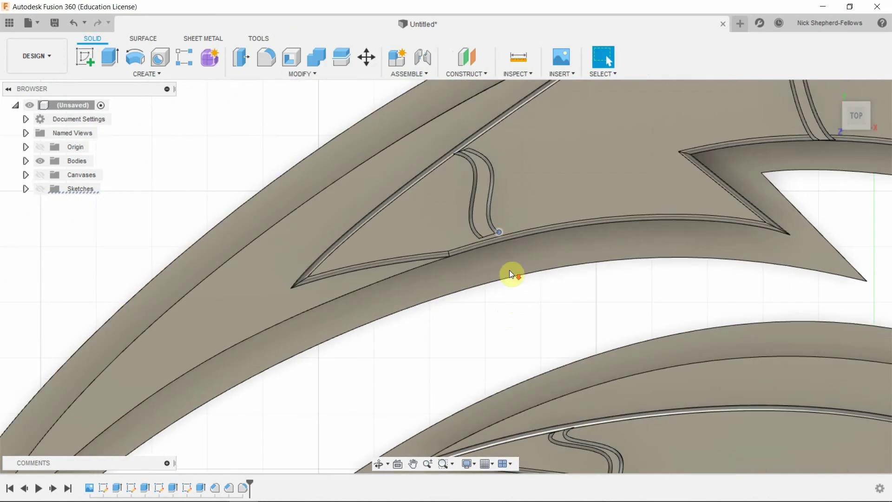
scroll(509, 268, "down", 4)
scroll(433, 137, "up", 2)
scroll(427, 103, "down", 3)
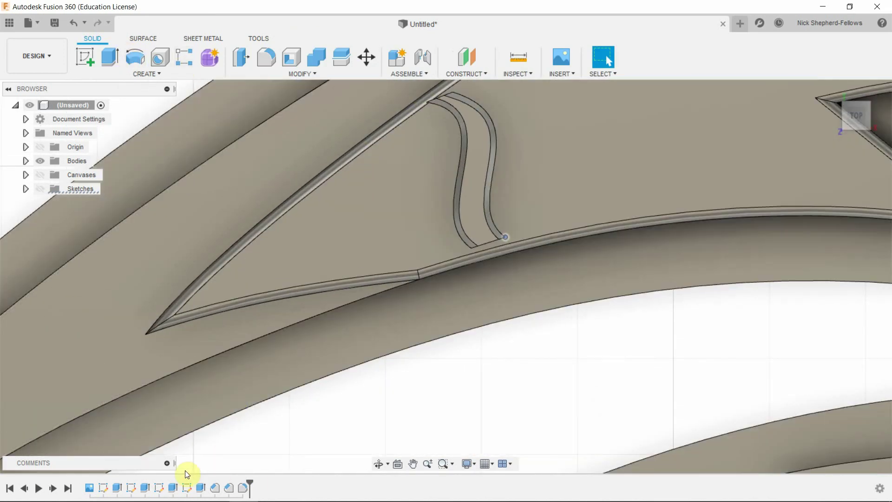
right_click(187, 487)
left_click(213, 368)
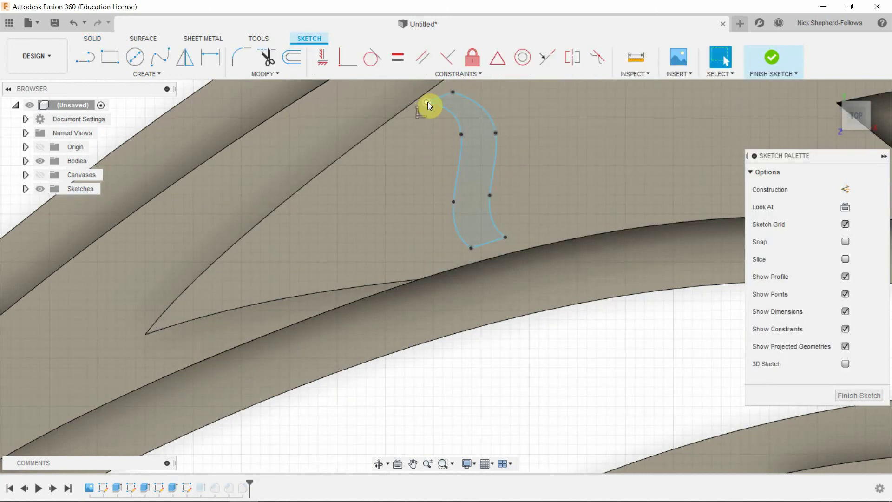
left_click(427, 103)
scroll(432, 353, "down", 2)
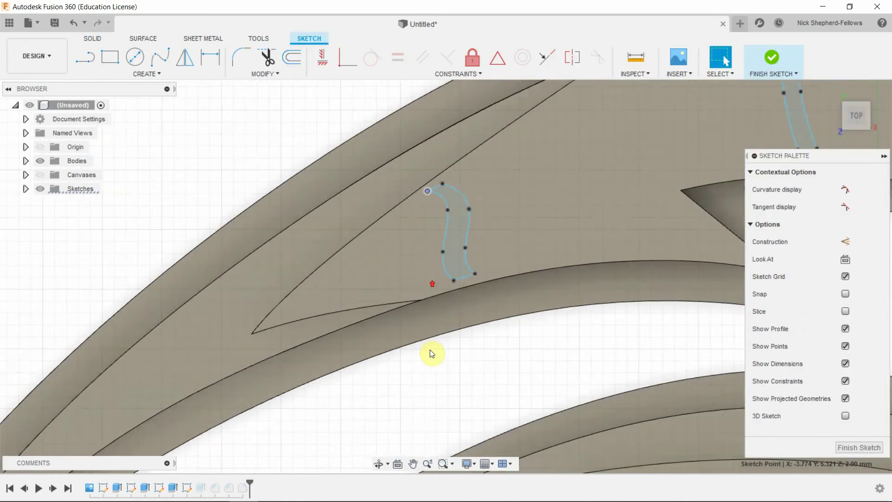
Step: Pull the lower and upper end points of the second crack from the arm's tip inward, clear of the face edges
scroll(432, 326, "down", 2)
scroll(690, 243, "up", 3)
scroll(646, 309, "up", 3)
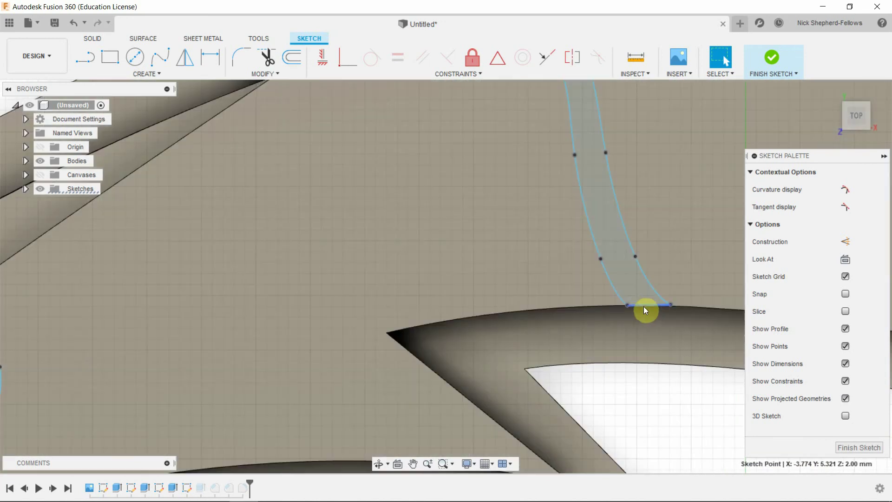
left_click_drag(628, 304, 625, 294)
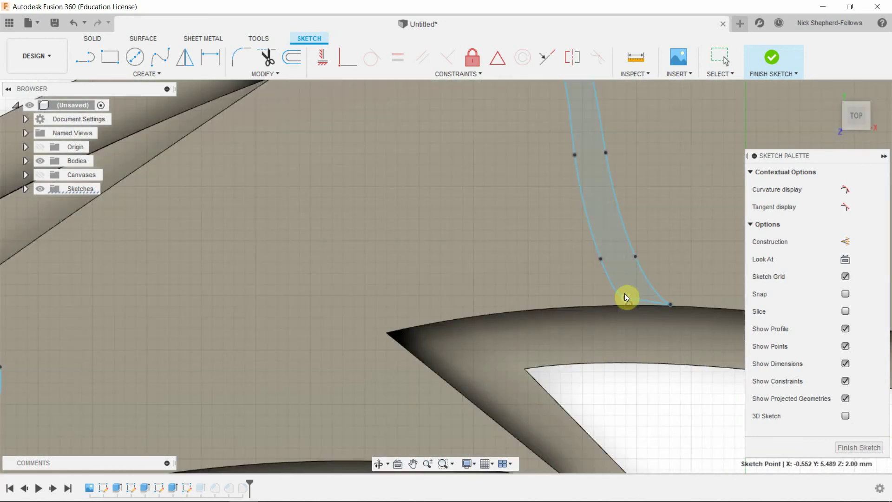
key("Escape")
left_click(669, 297)
scroll(629, 330, "down", 3)
scroll(556, 135, "up", 4)
mouse_move(552, 149)
left_mouse_down()
mouse_move(559, 163)
mouse_move(590, 149)
left_mouse_up()
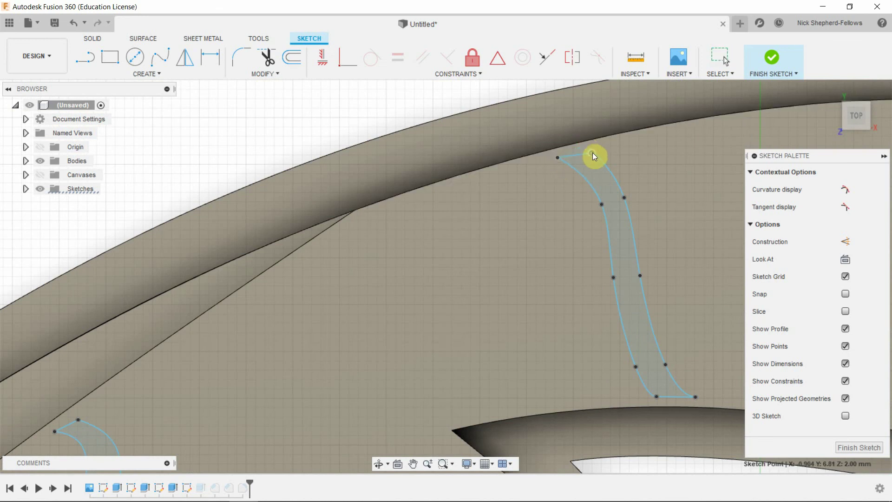
Step: Pull both upper end points of the long crack on the emblem's right side inward from the outer face edge
scroll(418, 205, "down", 10)
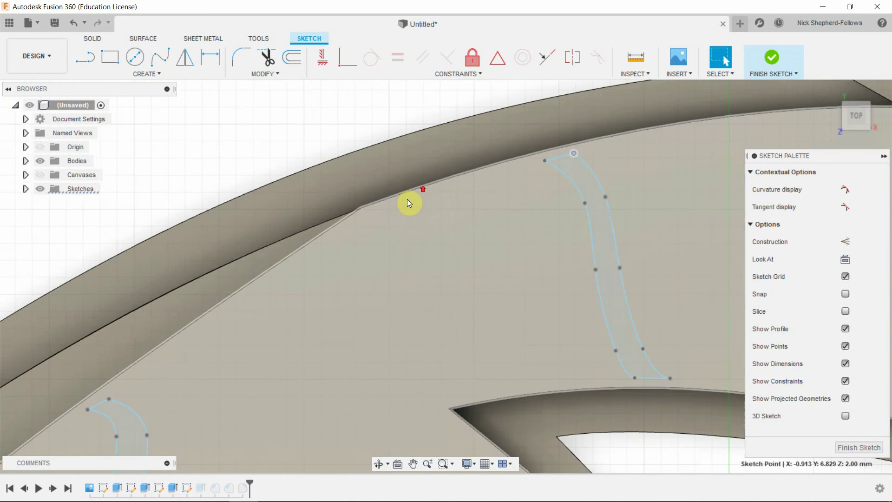
scroll(361, 217, "down", 2)
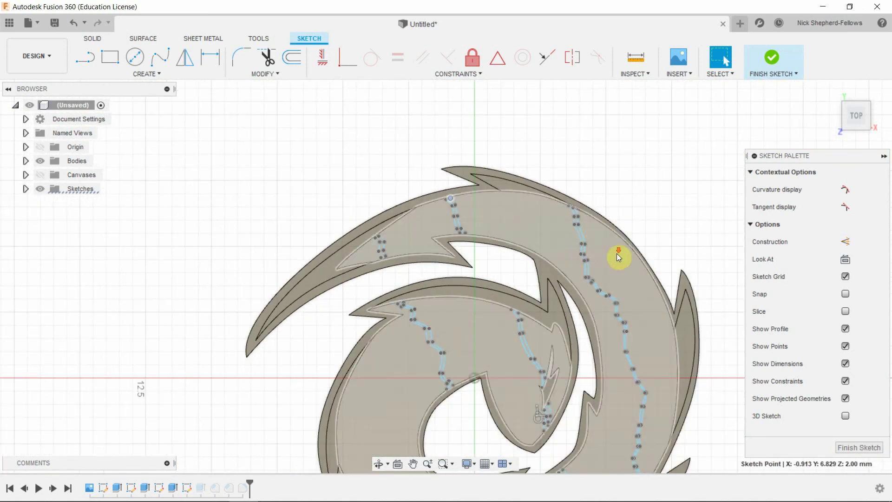
scroll(617, 253, "up", 10)
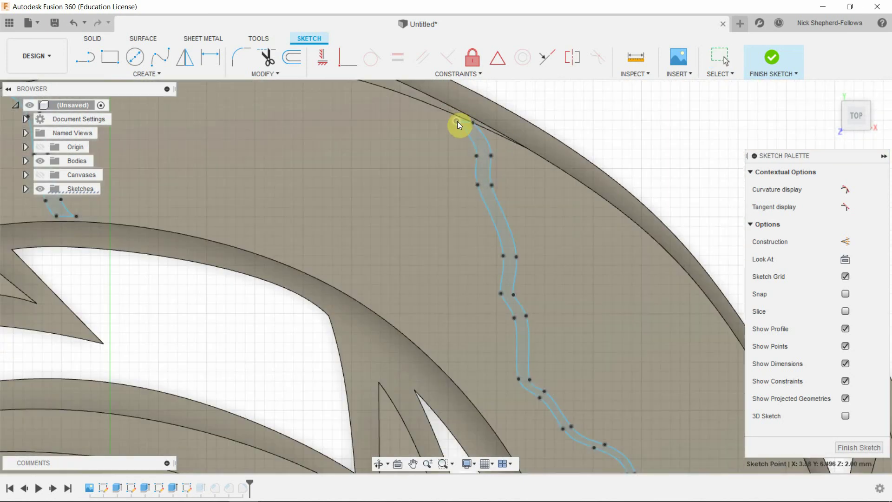
left_click_drag(461, 128, 481, 136)
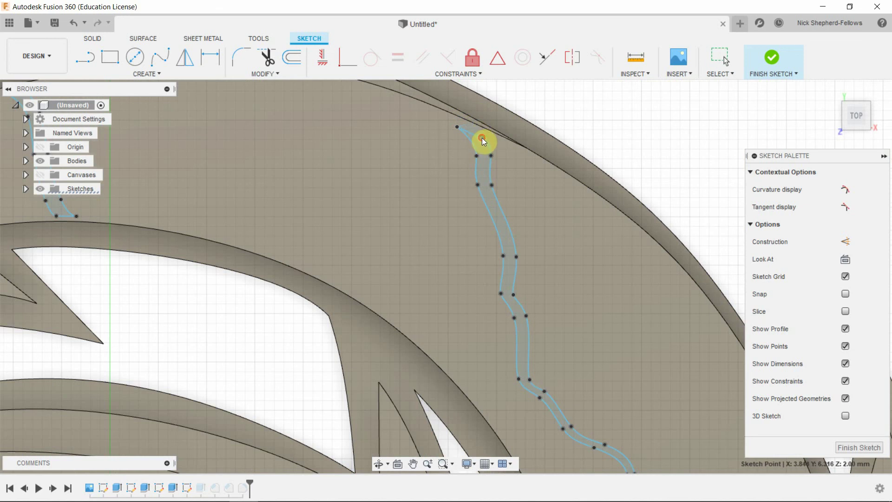
Step: Move the lower end points of the long right-hand crack up and away from the notch at the lower-right spike
scroll(460, 141, "down", 6)
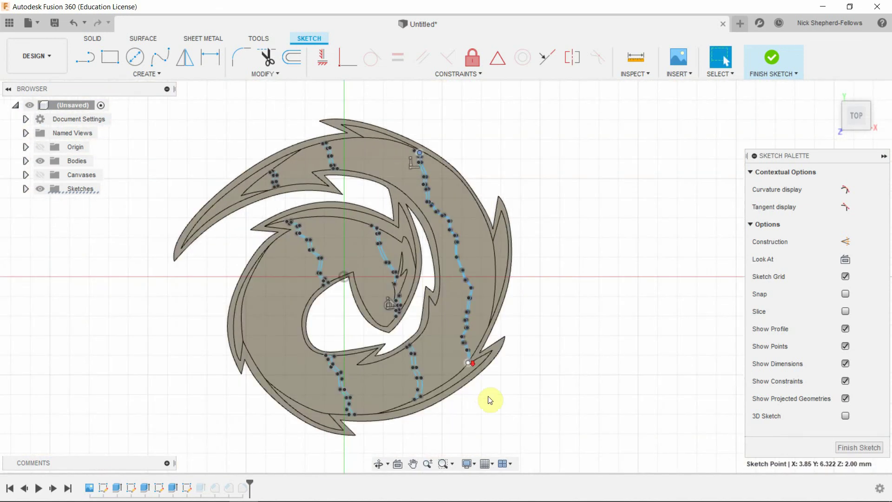
scroll(490, 401, "up", 8)
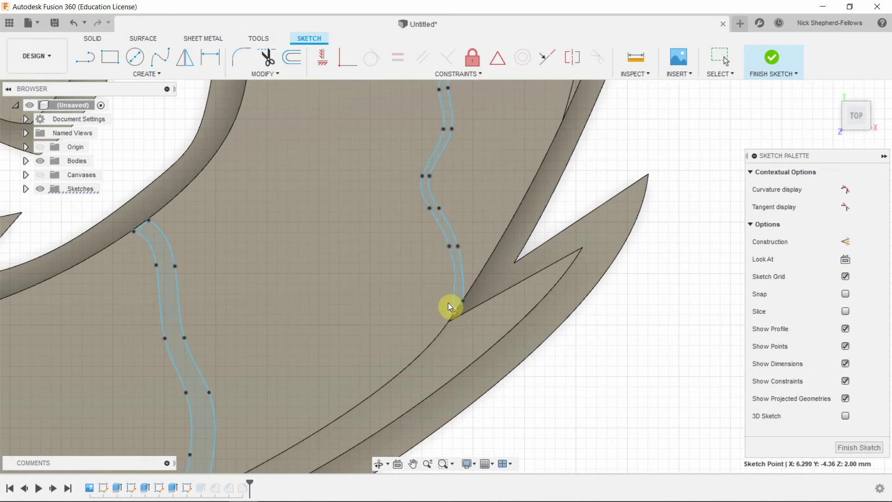
left_click_drag(448, 303, 458, 281)
mouse_move(450, 299)
left_mouse_down()
mouse_move(466, 283)
mouse_move(450, 298)
mouse_move(461, 290)
left_mouse_up()
left_click_drag(459, 286, 460, 285)
Step: Pull the lower and upper end points of the short crack in the emblem's lower-right area inward, clear of both face edges
scroll(437, 301, "up", 5)
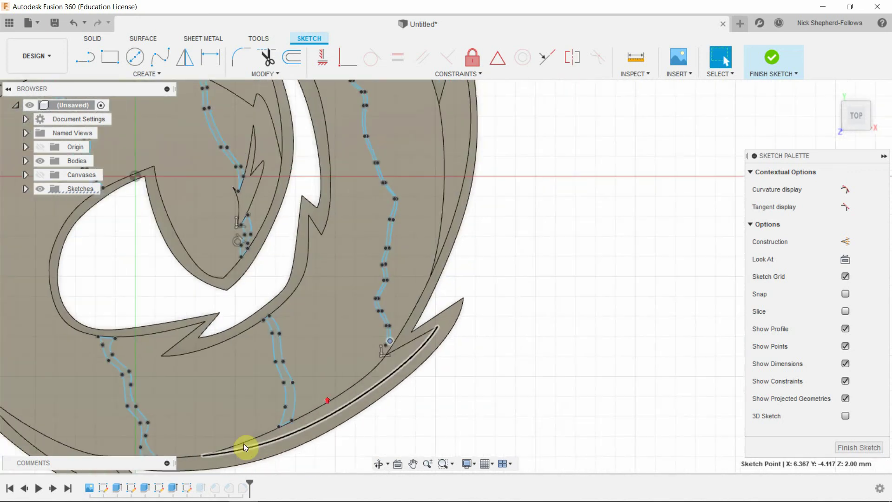
scroll(254, 439, "down", 5)
scroll(360, 378, "down", 3)
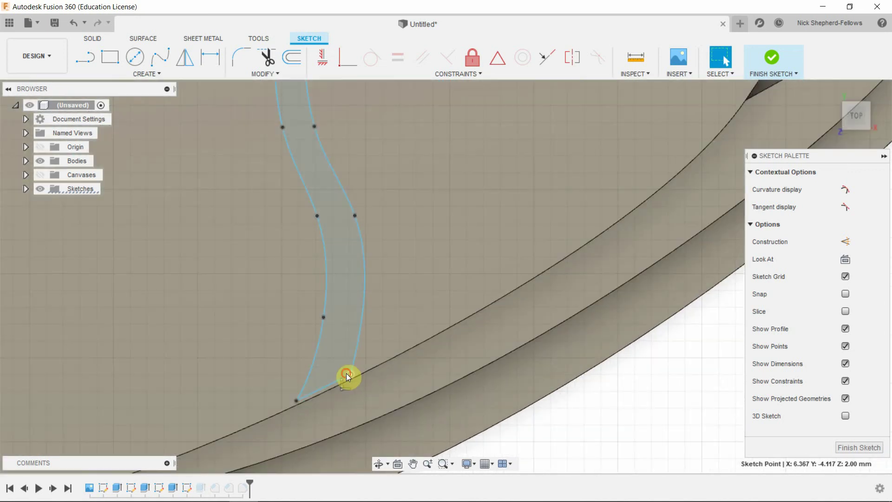
left_click_drag(344, 369, 342, 366)
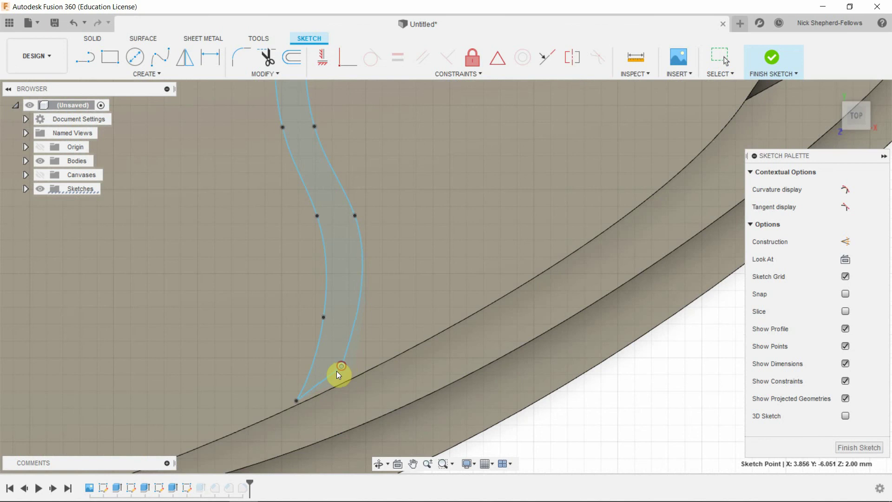
left_click_drag(295, 397, 309, 381)
scroll(375, 410, "up", 1)
scroll(375, 411, "up", 4)
scroll(327, 197, "down", 5)
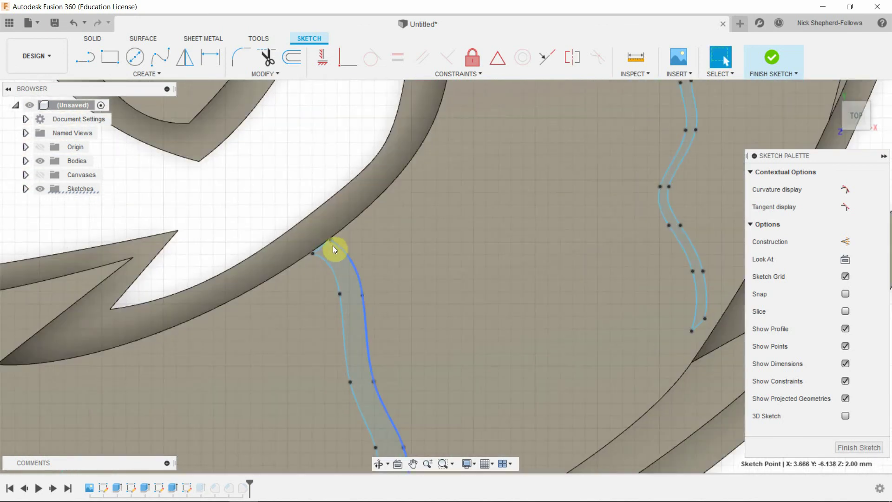
mouse_move(332, 239)
left_mouse_down()
mouse_move(337, 252)
mouse_move(323, 262)
left_mouse_up()
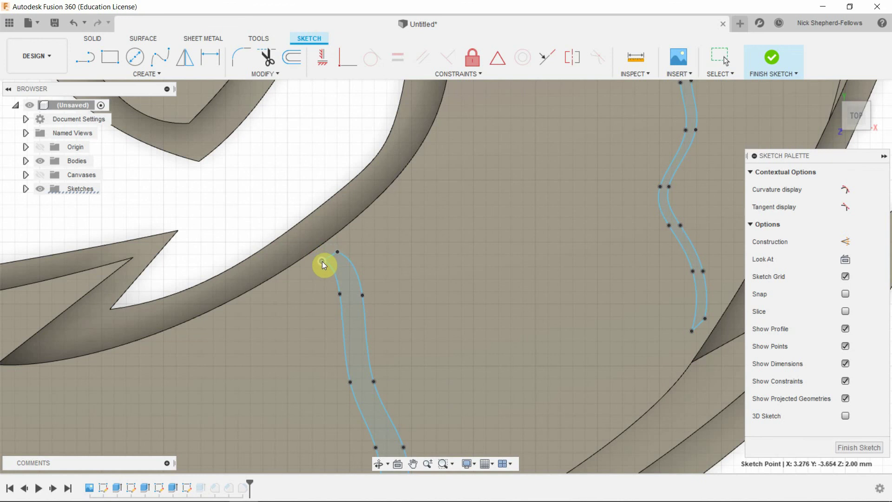
Step: Reposition the lower-left spline point of the bottom crack and pull both lower end points up from the outer face edge
scroll(551, 259, "up", 6)
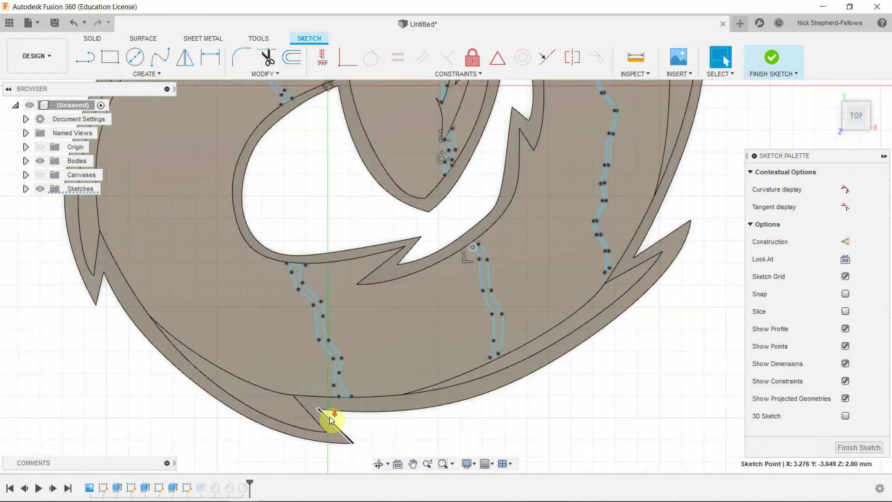
scroll(330, 417, "down", 6)
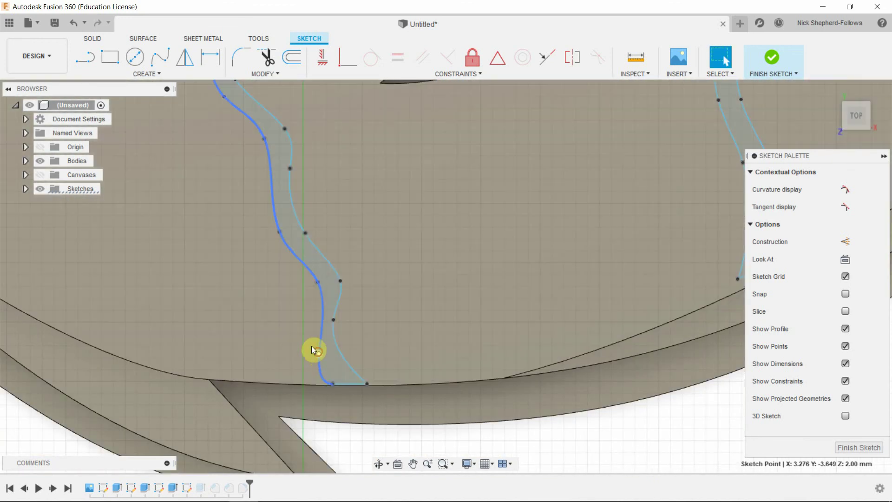
left_click_drag(312, 347, 310, 332)
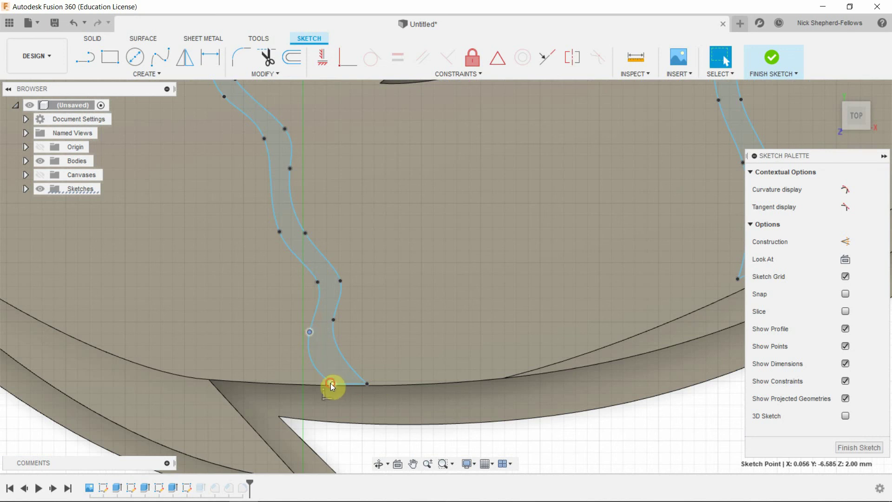
left_click_drag(330, 383, 324, 367)
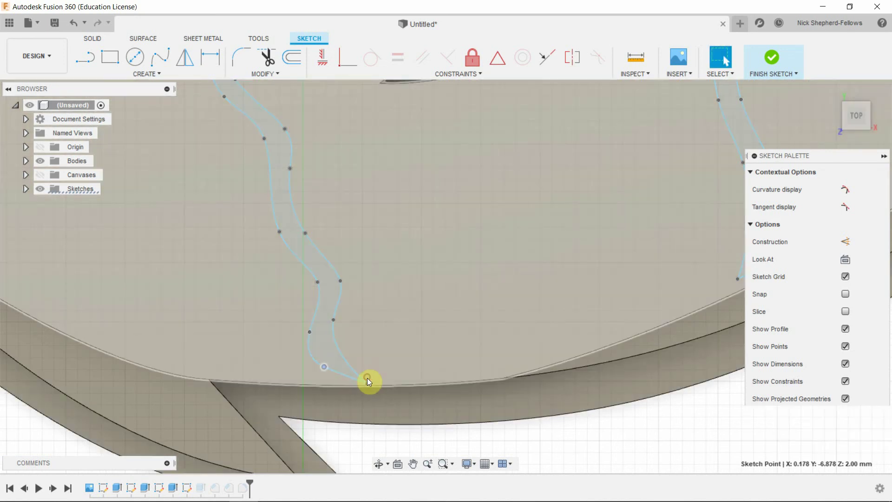
left_click(367, 378)
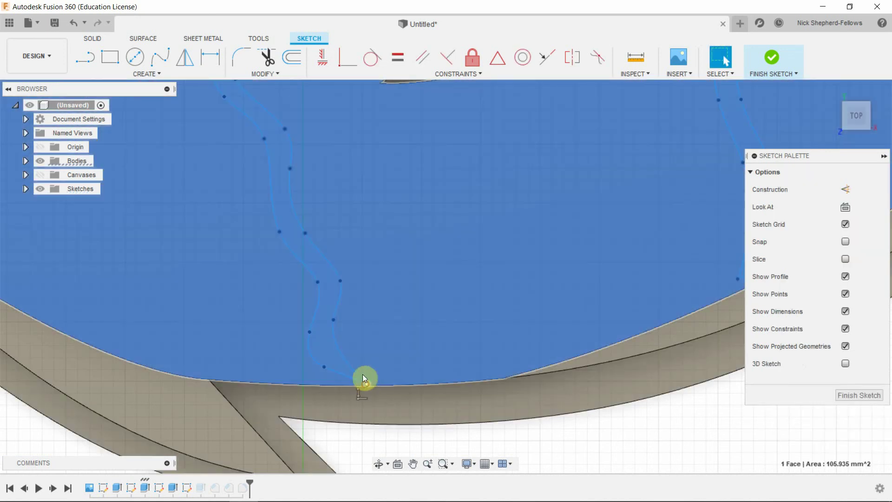
left_click(358, 363)
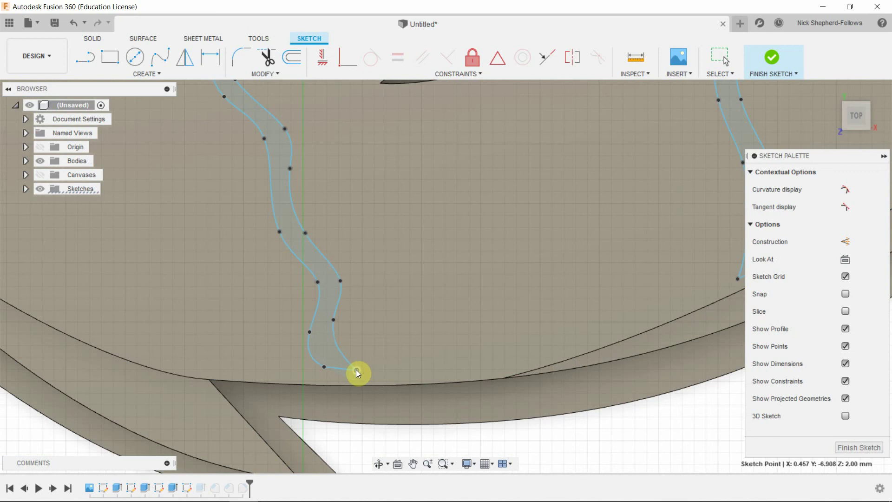
Step: Adjust the upper-left spline point of the bottom crack and pull both upper end points down from the inner face edge
scroll(356, 369, "down", 2)
scroll(511, 405, "down", 2)
scroll(406, 270, "up", 5)
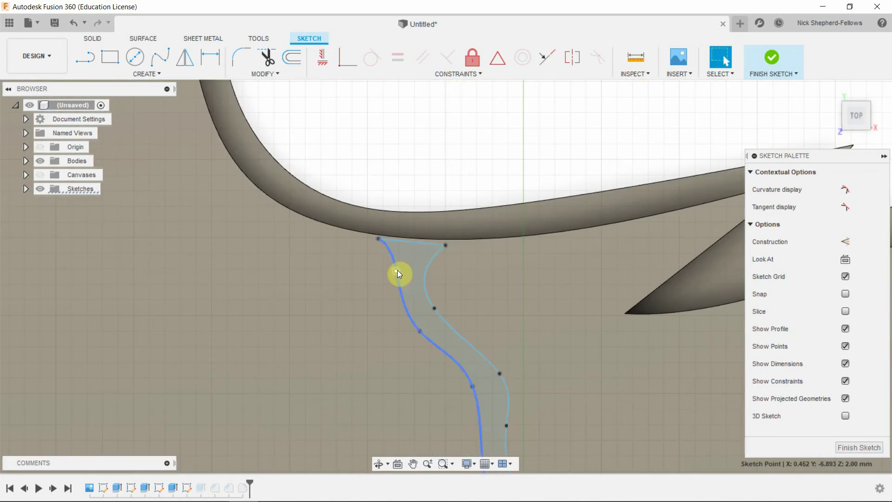
left_click_drag(397, 271, 401, 288)
left_click_drag(380, 245, 397, 253)
left_click(445, 243)
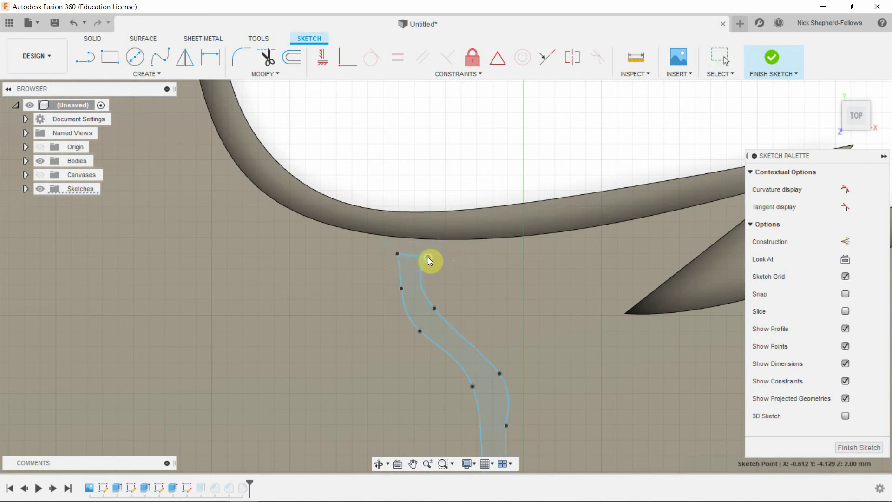
Step: Move the lower end points and neighbouring spline points of the crack just left of the origin clear of the inner face edge
scroll(590, 325, "down", 5)
scroll(394, 209, "down", 5)
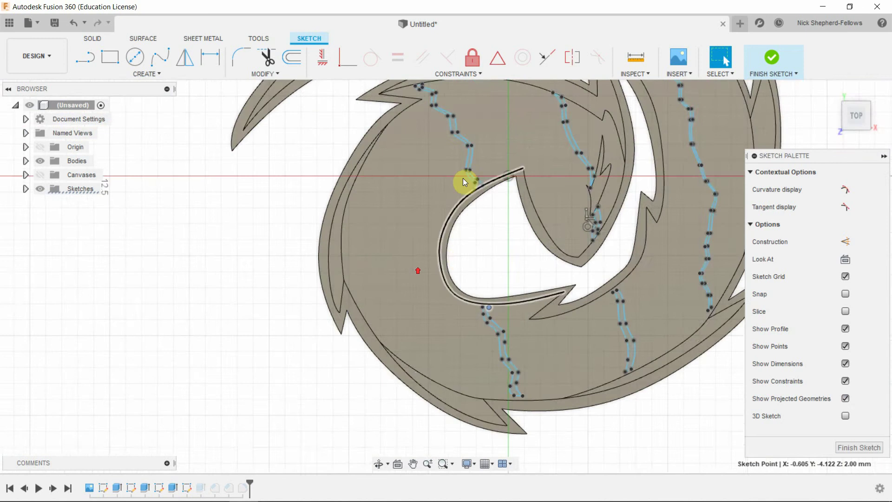
scroll(465, 167, "up", 6)
left_click(502, 266)
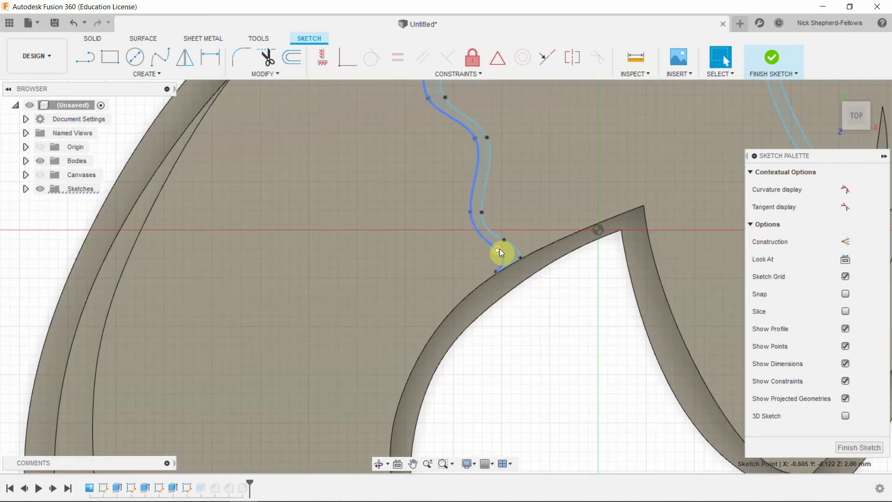
left_click_drag(498, 250, 484, 238)
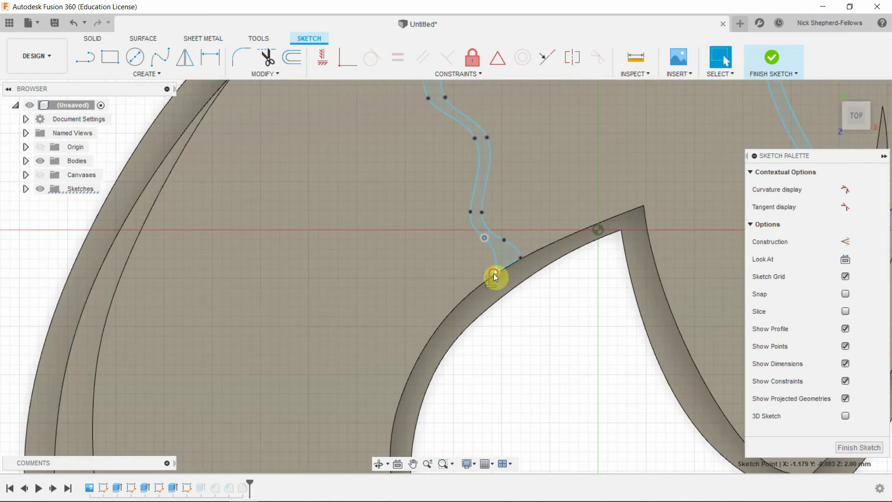
left_click_drag(494, 276, 499, 235)
left_click(506, 239)
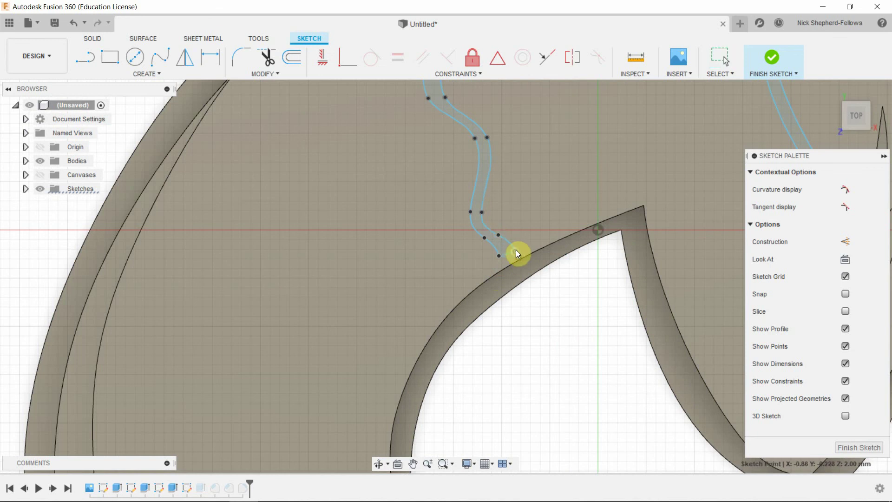
Step: Shift the upper end points and adjacent spline points of that crack inward, away from the face edge near the upper-left spike
scroll(515, 246, "down", 3)
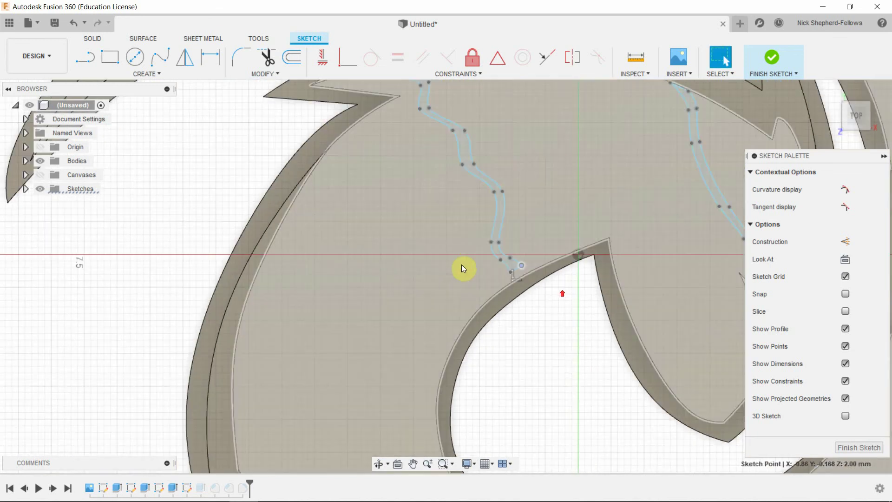
scroll(463, 268, "down", 5)
scroll(401, 159, "up", 8)
left_click(442, 200)
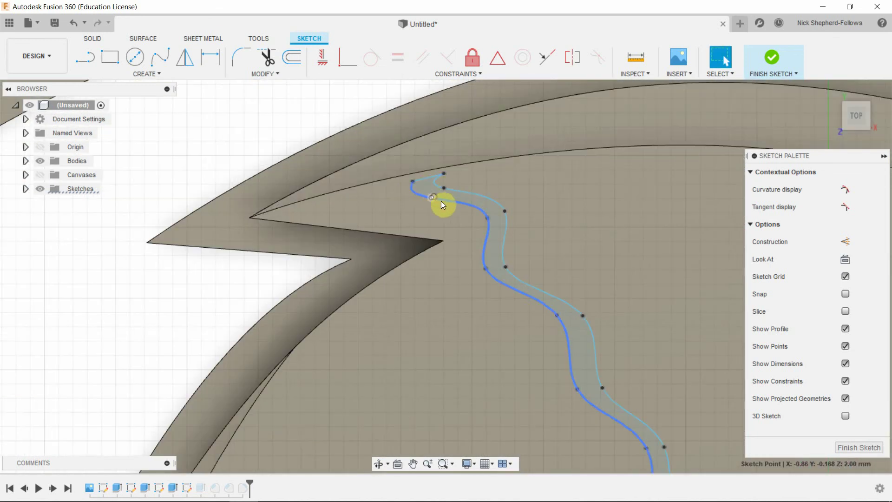
left_click_drag(444, 188, 425, 185)
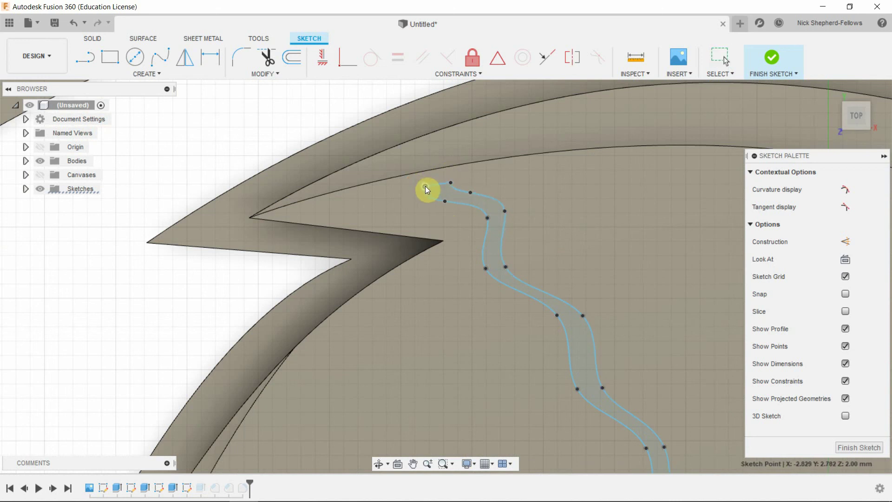
Step: Reshape the middle and lower bends of the crack right of the origin by moving the spline points on both its sides
scroll(418, 195, "down", 5)
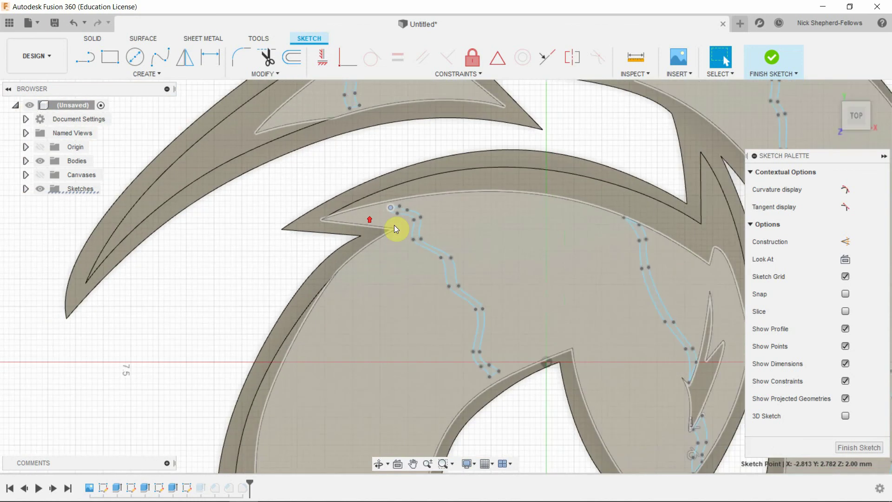
scroll(550, 229, "up", 4)
scroll(514, 314, "down", 5)
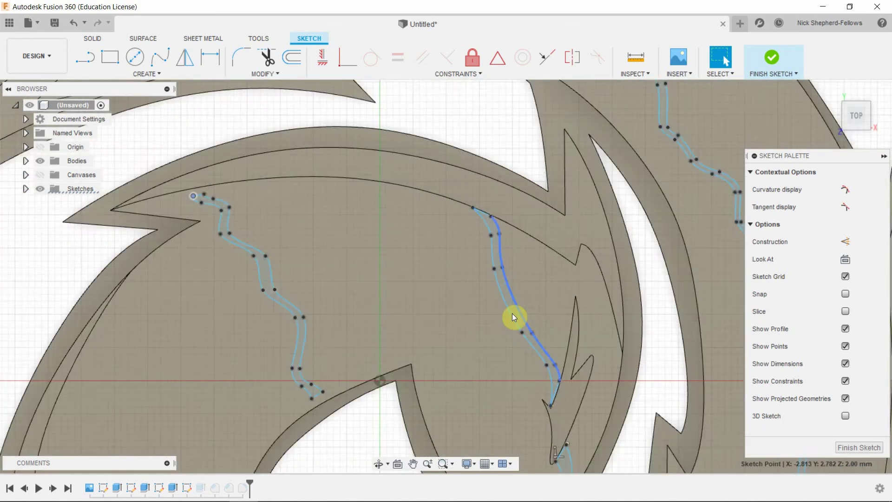
scroll(553, 384, "up", 3)
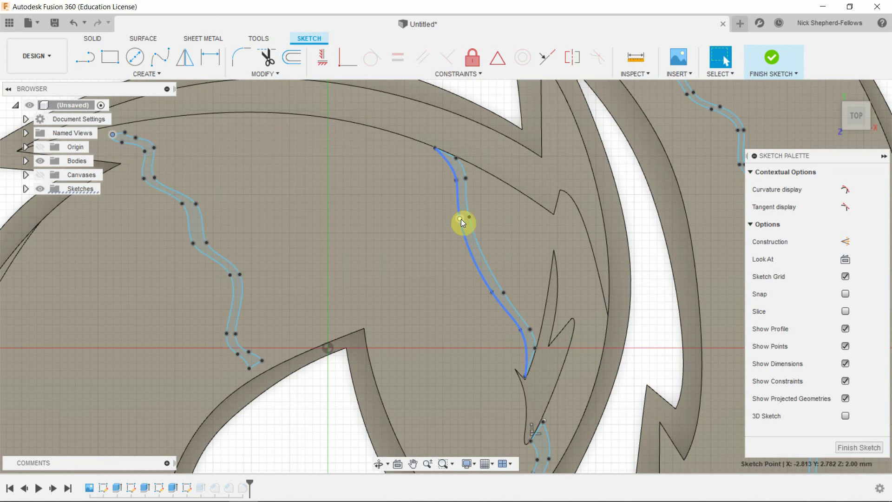
mouse_move(460, 218)
left_mouse_down()
mouse_move(454, 237)
mouse_move(467, 230)
left_mouse_up()
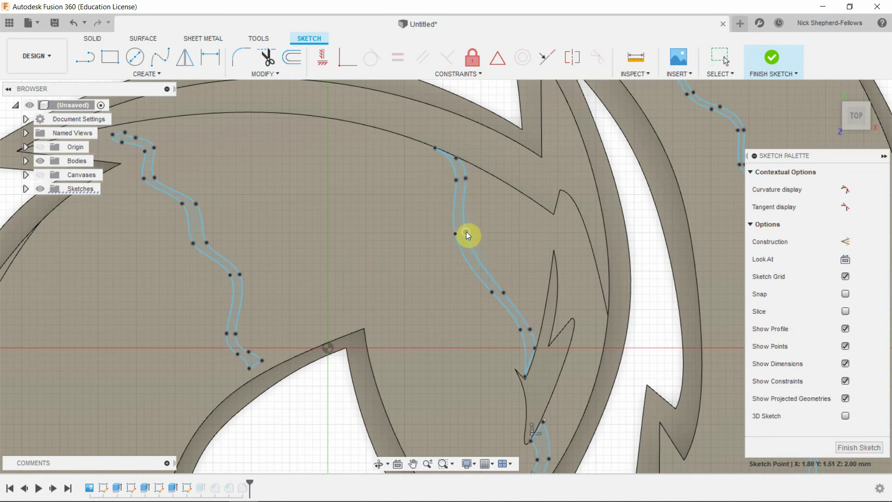
left_click_drag(504, 292, 511, 280)
mouse_move(530, 330)
left_mouse_down()
mouse_move(533, 306)
mouse_move(525, 317)
left_mouse_up()
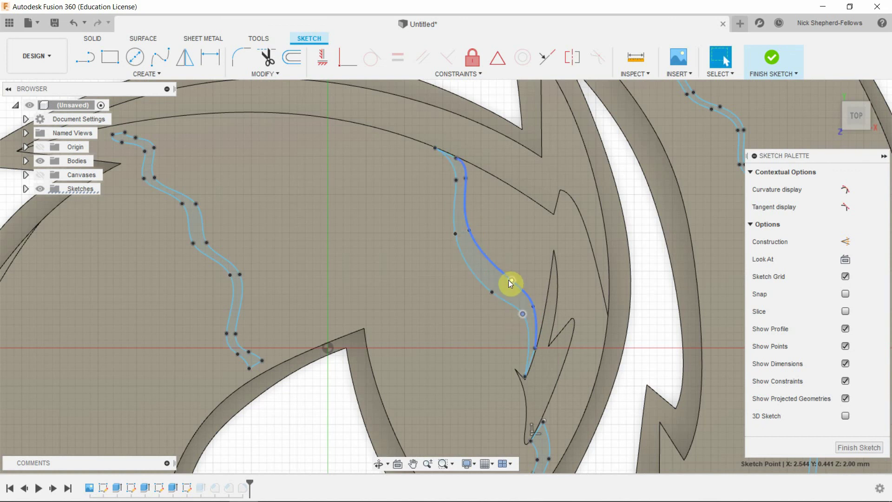
left_click_drag(492, 291, 498, 290)
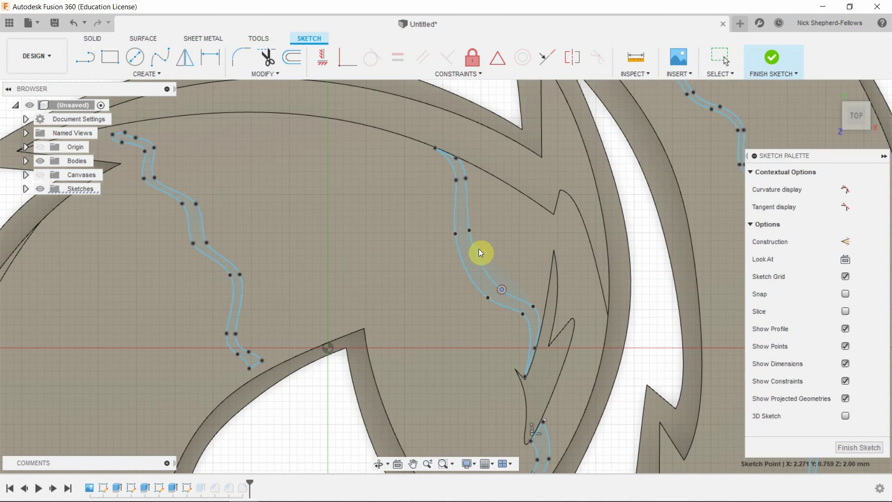
Step: Move the upper-middle spline points of the crack right of the origin to form a sharper zigzag
left_click_drag(469, 230, 478, 249)
left_click_drag(455, 181, 448, 206)
left_click_drag(459, 238, 466, 220)
Step: Pull both upper end points of that crack inward from the face edge and adjust the left-side spline points to suit
left_click_drag(456, 159, 467, 173)
left_click(467, 174)
left_click_drag(434, 148, 454, 166)
left_click(448, 207)
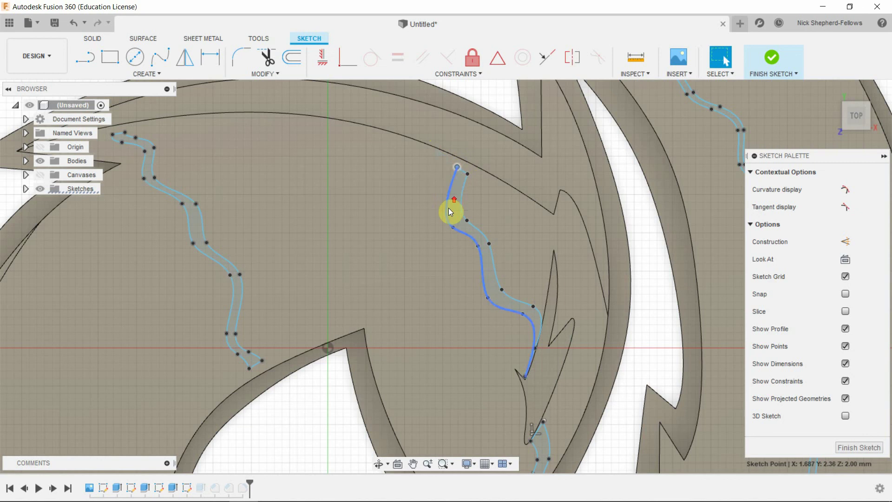
scroll(451, 211, "down", 2)
scroll(460, 235, "up", 3)
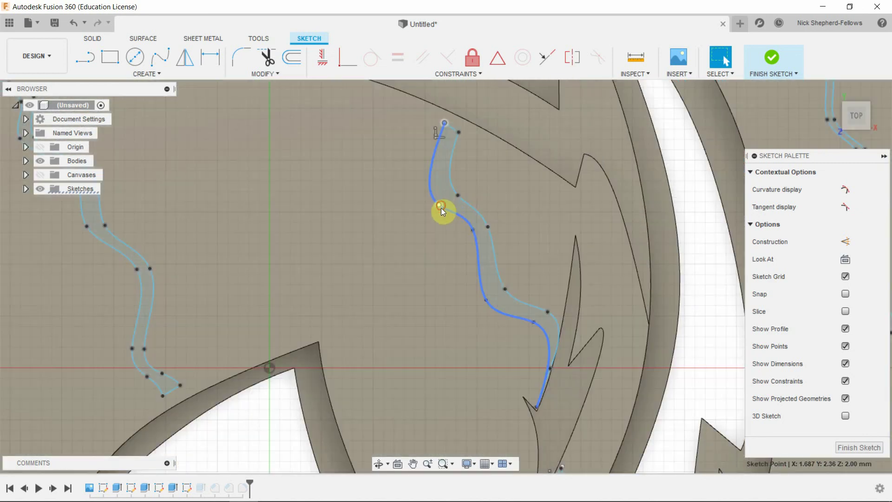
left_click_drag(473, 230, 475, 238)
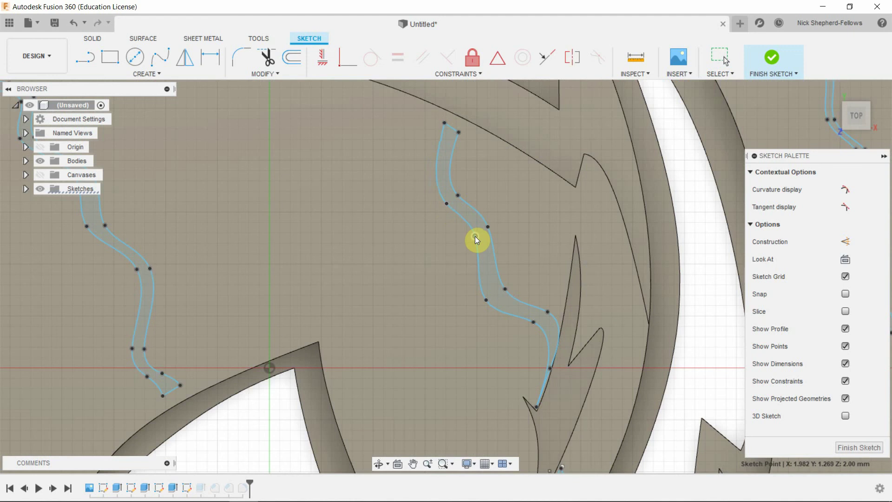
Step: Move the upper-right end point of the short crack along the eye cutout's edge and shift its middle spline points upward
scroll(439, 220, "down", 4)
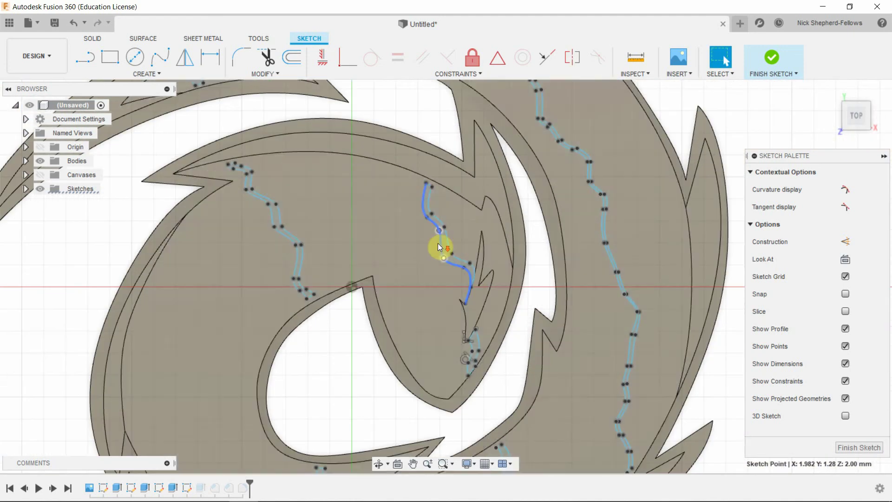
scroll(440, 246, "up", 3)
scroll(464, 325, "down", 5)
scroll(470, 378, "up", 5)
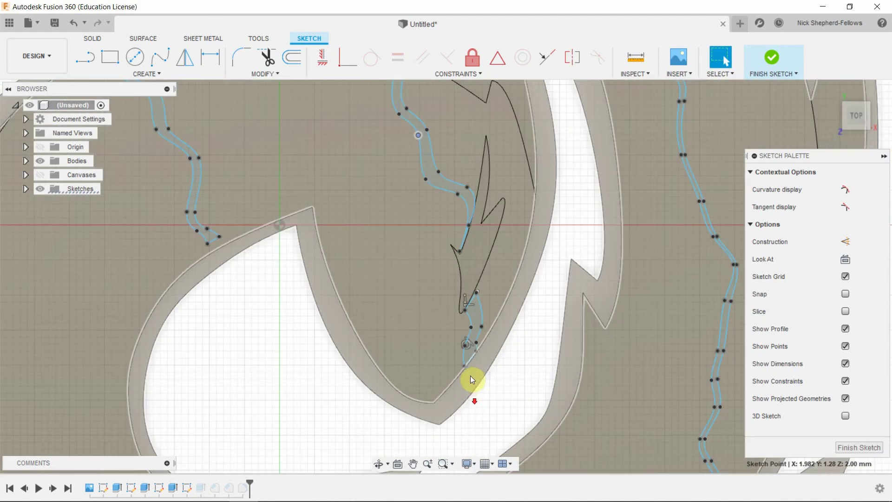
scroll(473, 367, "up", 4)
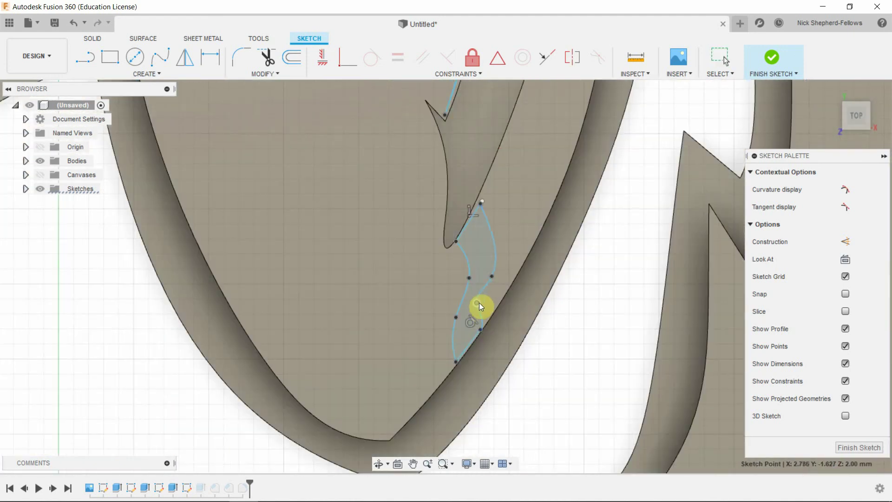
left_click_drag(478, 302, 490, 258)
left_click_drag(473, 216, 471, 214)
left_click_drag(469, 277, 472, 265)
left_click(470, 263)
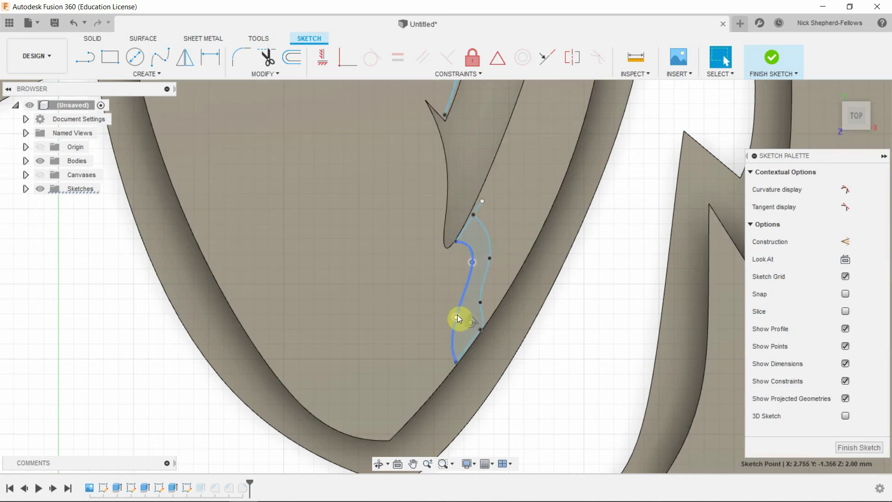
left_click_drag(457, 319, 460, 299)
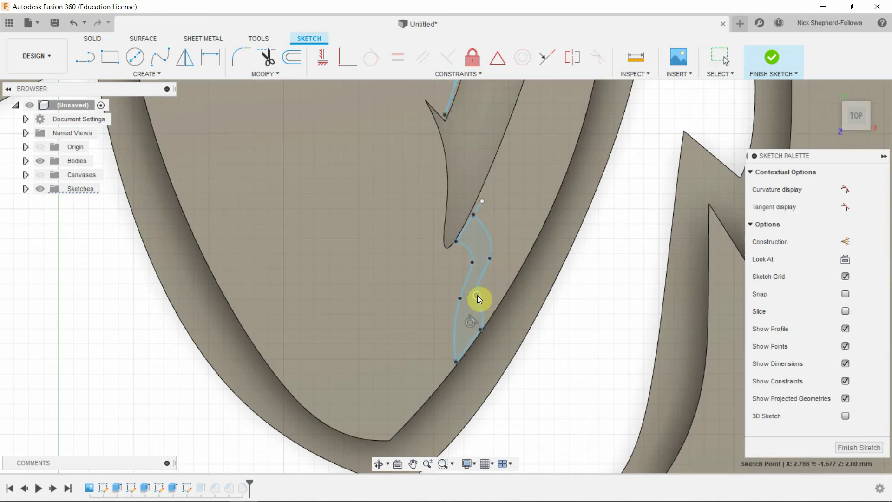
Step: Pull the short crack's lower end points up from the outer face edge, adjust the neighbouring spline points, and finish the sketch
left_click_drag(480, 328, 473, 296)
left_click(454, 339)
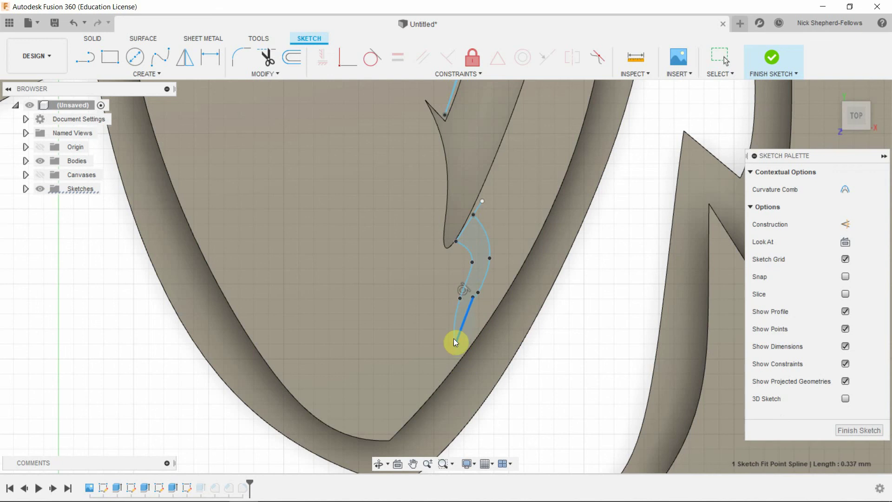
left_click(472, 311)
left_click_drag(457, 344, 468, 297)
left_click(472, 310)
left_click(478, 292)
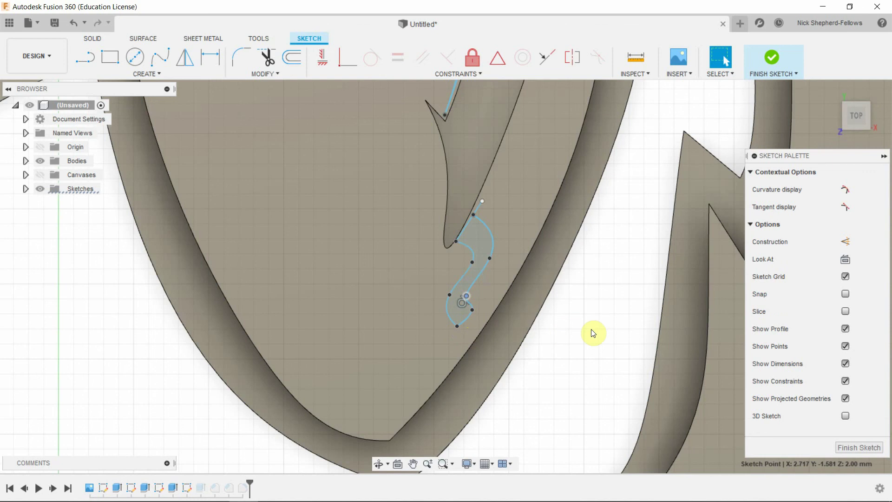
left_click(844, 450)
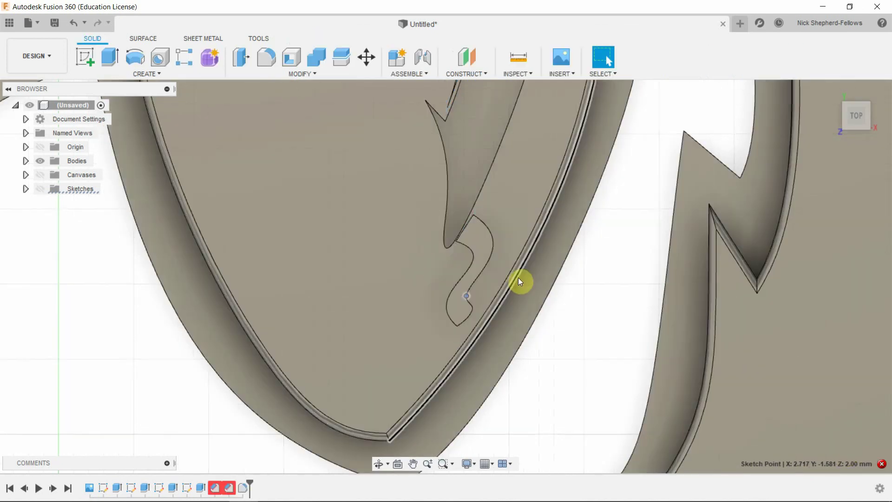
Step: Open the first failed crack chamfer for editing and examine the flagged edge of the upper crack and its distance to the face edges
scroll(553, 297, "down", 6)
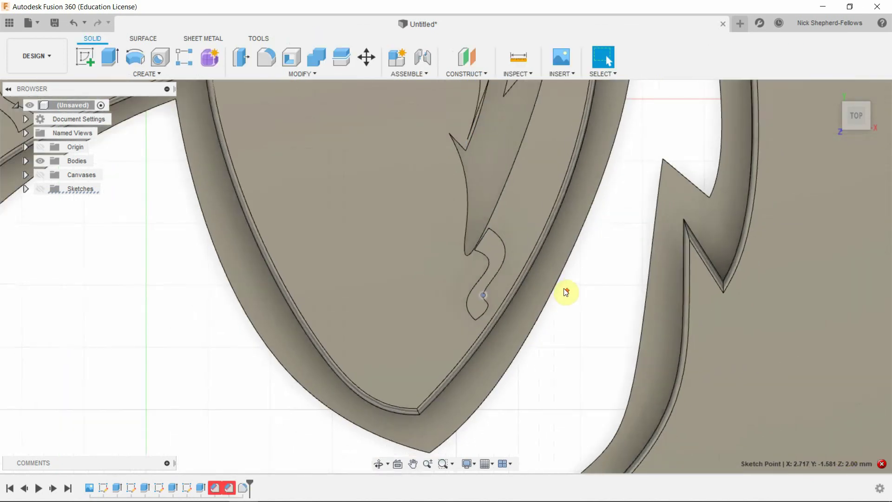
scroll(551, 288, "up", 2)
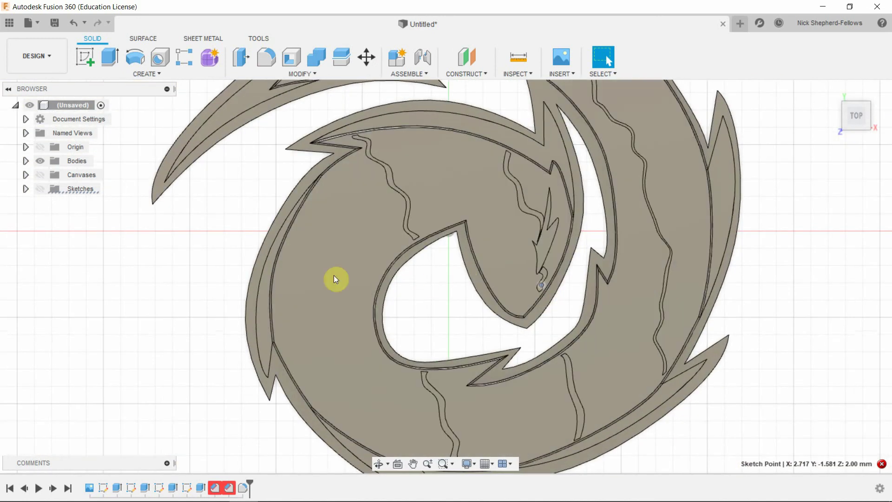
right_click(213, 487)
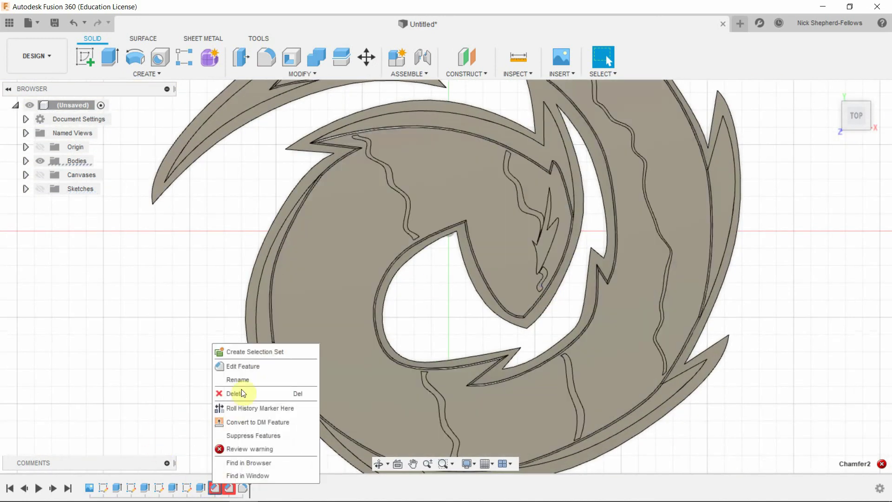
left_click(248, 367)
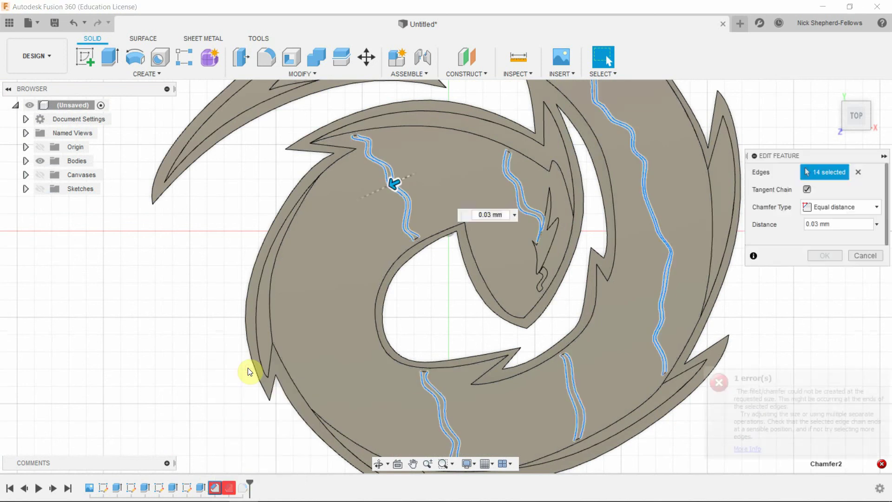
scroll(424, 255, "down", 3)
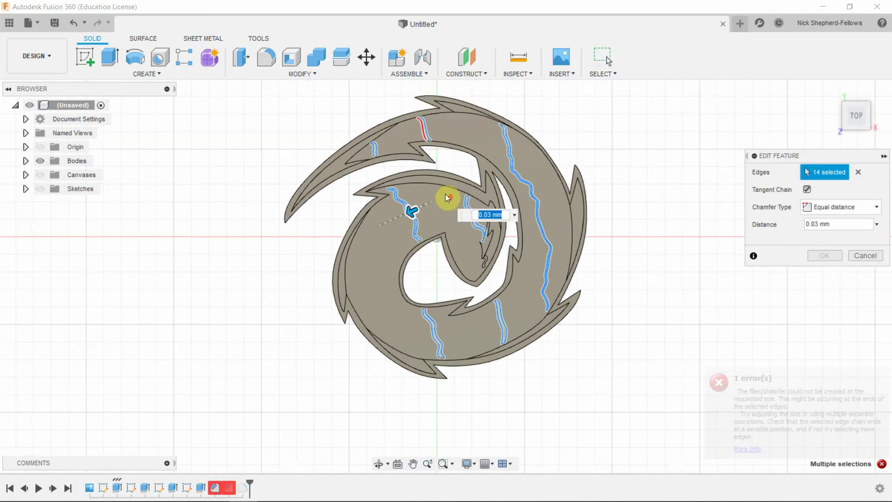
scroll(416, 94, "up", 5)
scroll(428, 127, "up", 3)
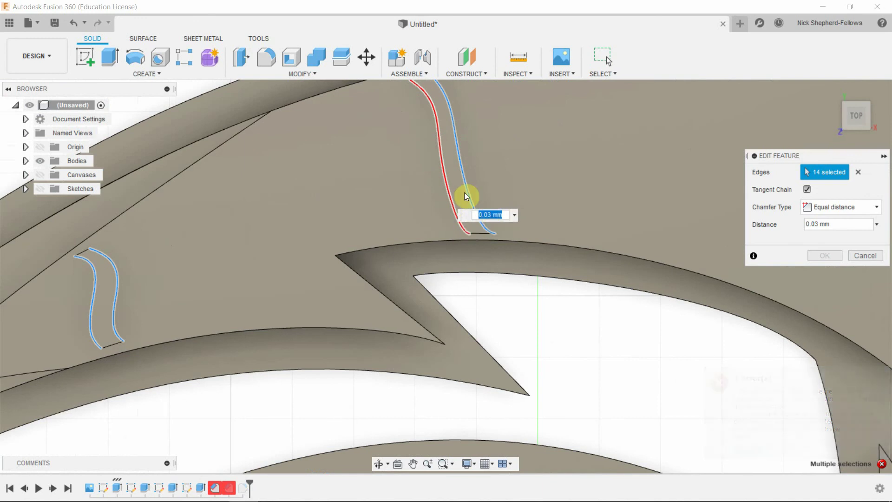
scroll(442, 168, "down", 2)
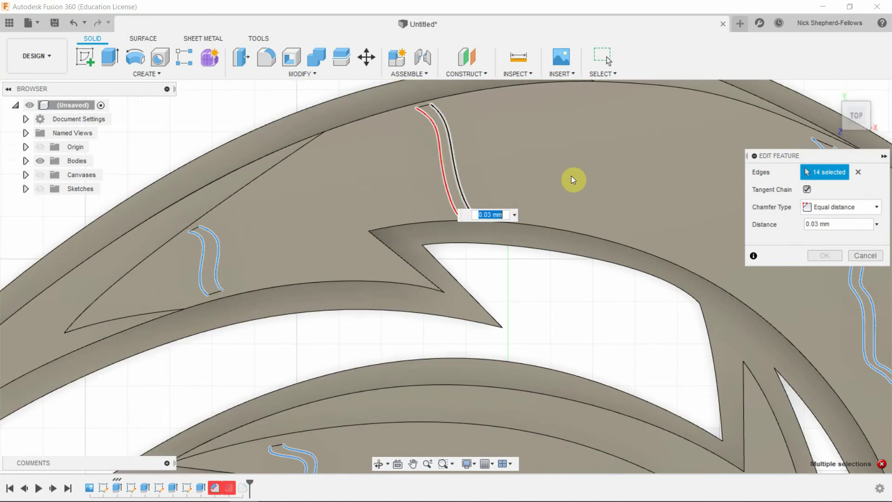
scroll(450, 151, "down", 5)
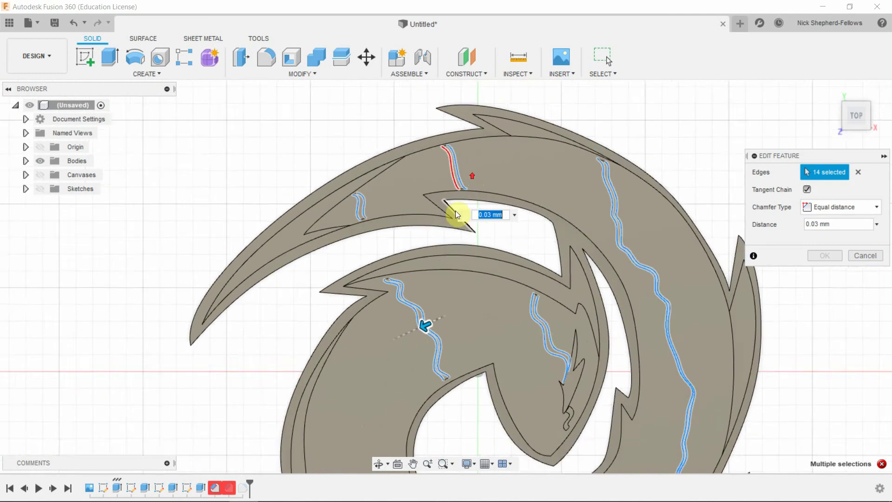
scroll(452, 212, "up", 2)
scroll(457, 149, "up", 3)
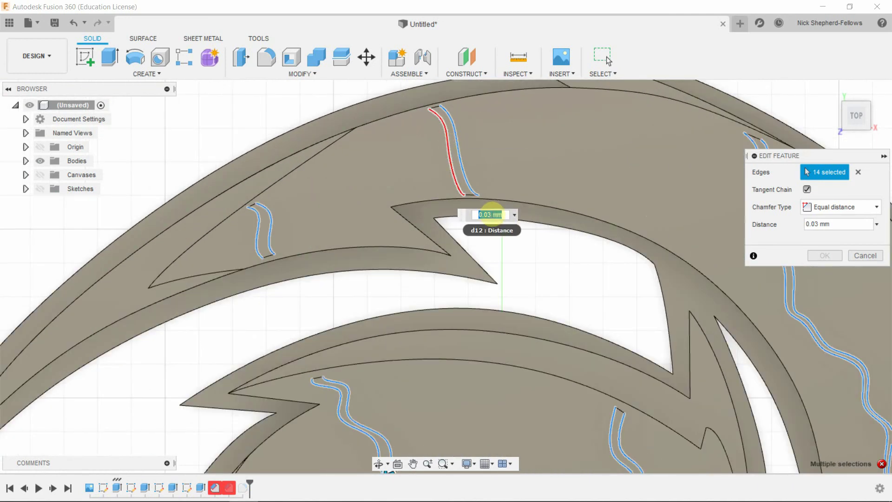
Step: Try chamfer distances of 0.025 mm, 0.02 mm and 0.03 mm on the crack edges, and cancel the chamfer edit
left_click(488, 212)
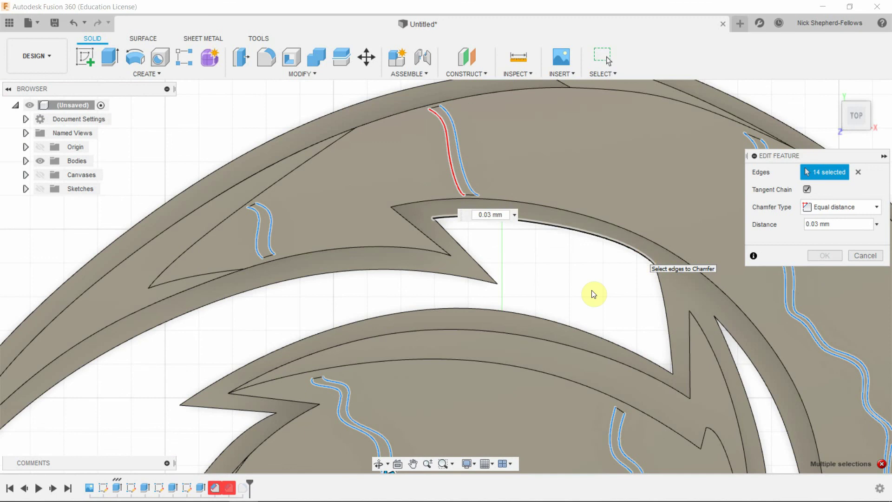
key("BackSpace")
type("25")
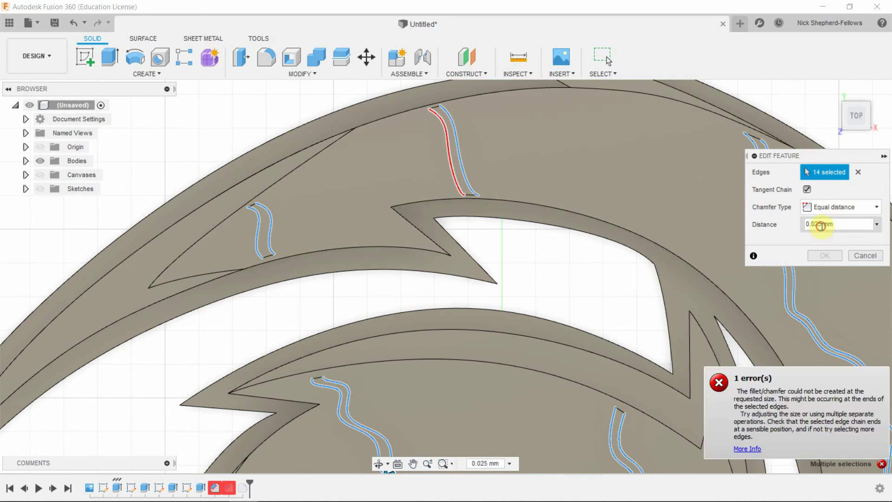
left_click(819, 224)
key("Delete")
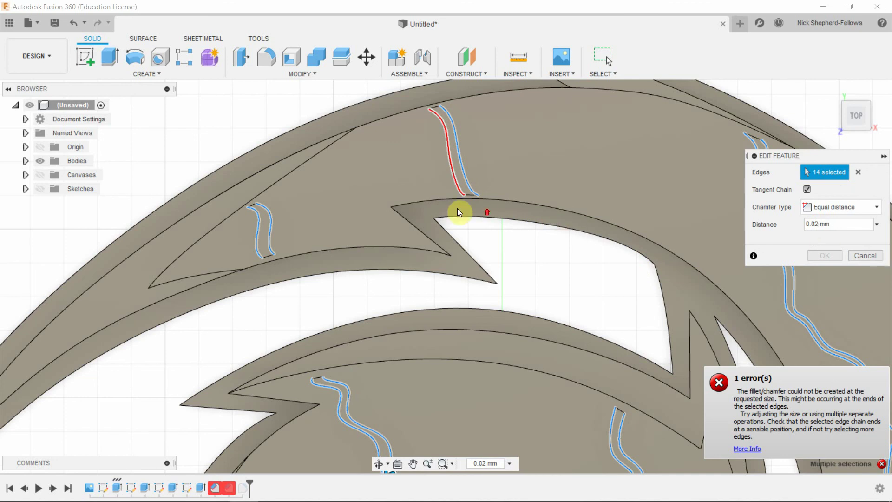
scroll(450, 202, "up", 5)
scroll(467, 195, "up", 4)
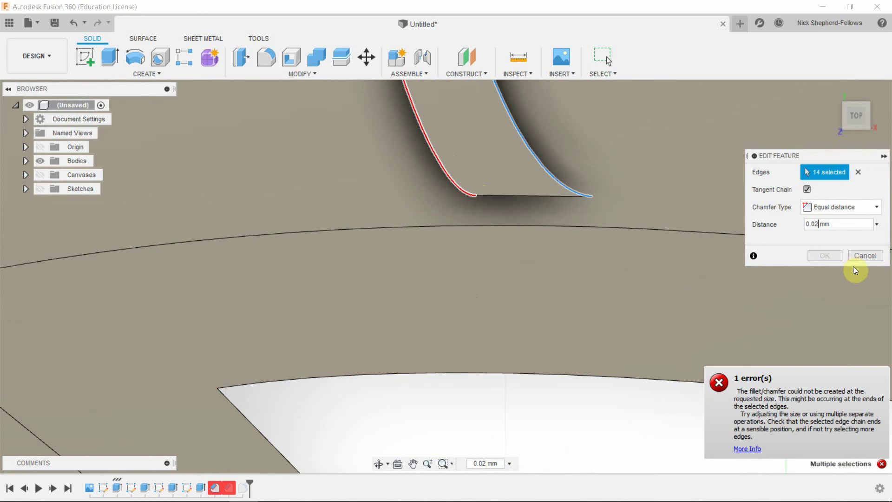
key("BackSpace")
type("3")
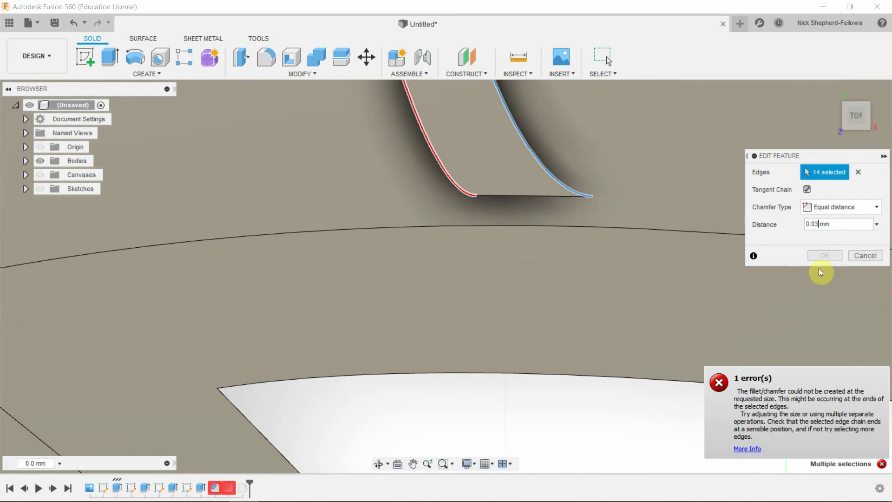
scroll(467, 198, "down", 5)
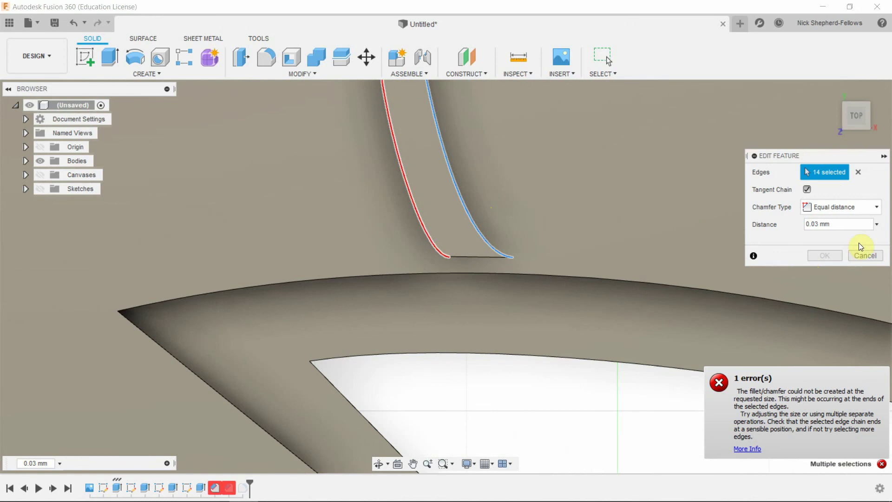
left_click(864, 255)
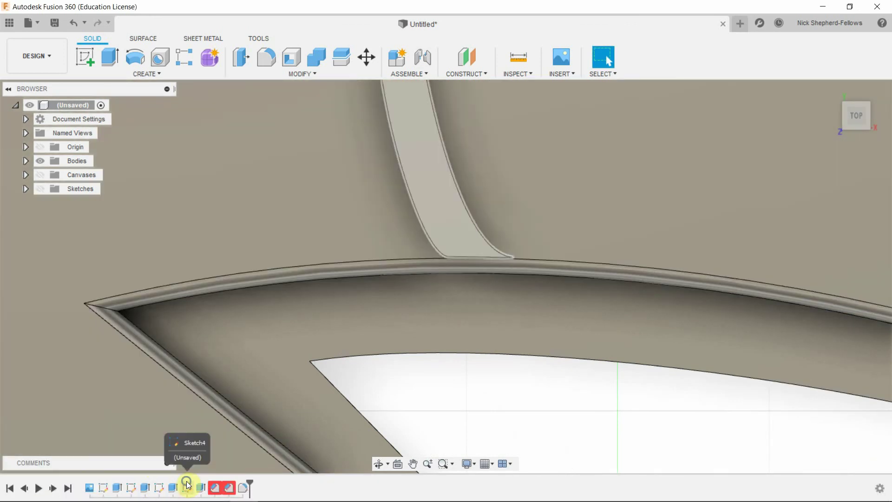
Step: Edit the crack sketch, widen the lower end of the crack above the pointed cutout by moving its left-hand points, and finish the sketch
right_click(186, 487)
left_click(215, 362)
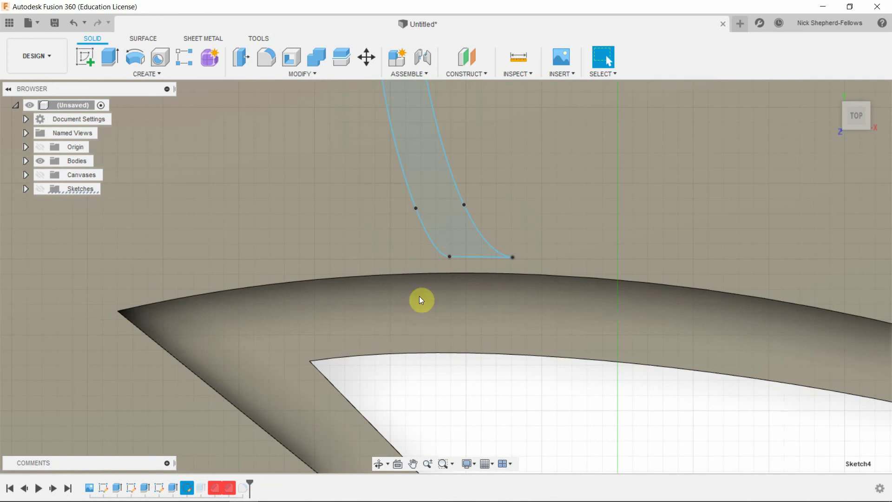
left_click(434, 255)
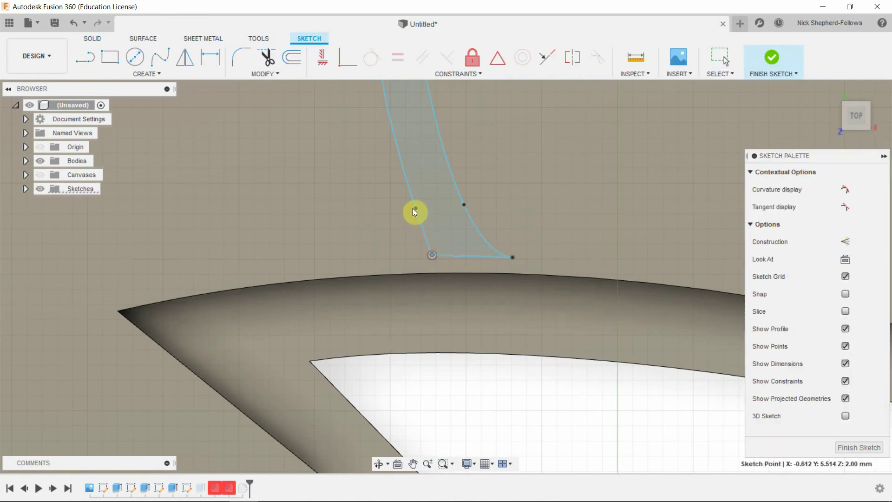
left_click_drag(415, 207, 422, 208)
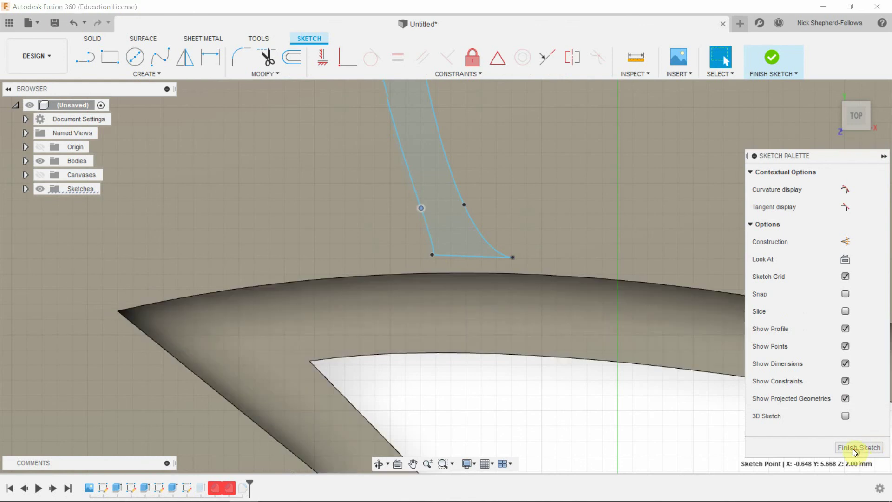
left_click(868, 446)
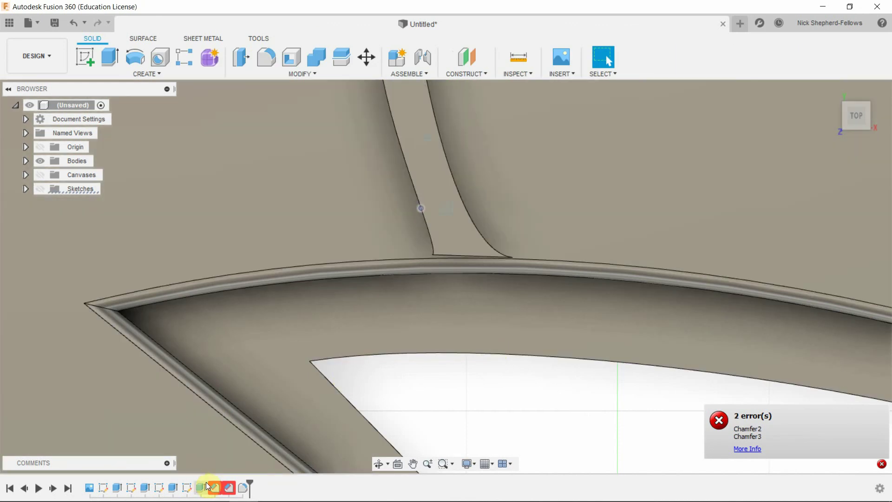
Step: Open the first failed crack chamfer for editing, examine the flagged crack edge next to the eye cutout, and cancel the edit
right_click(217, 491)
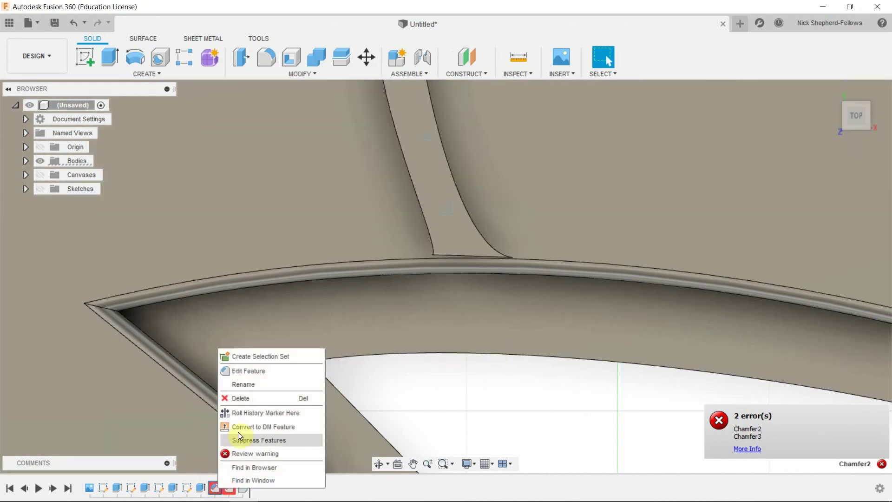
left_click(272, 371)
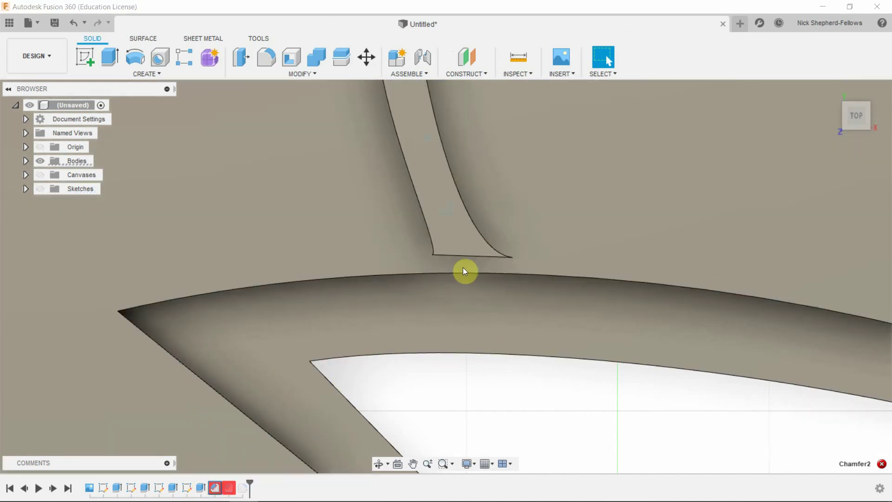
scroll(617, 354, "down", 5)
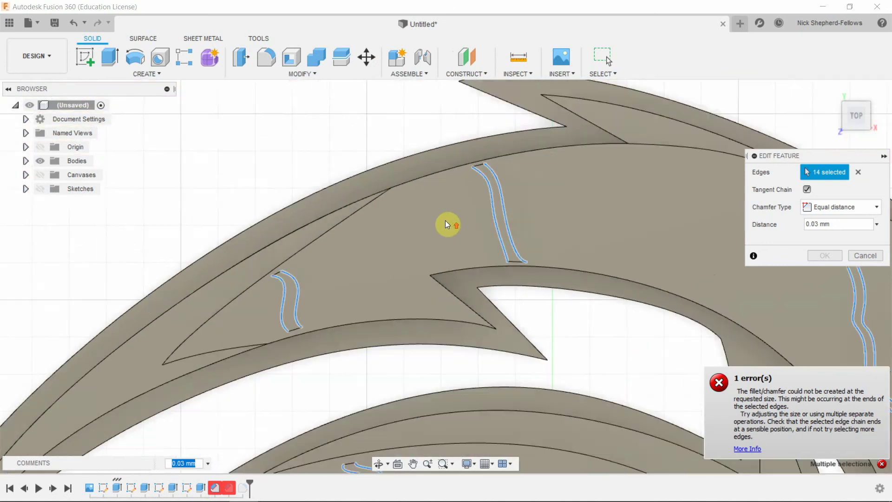
scroll(439, 234, "down", 2)
scroll(576, 375, "up", 10)
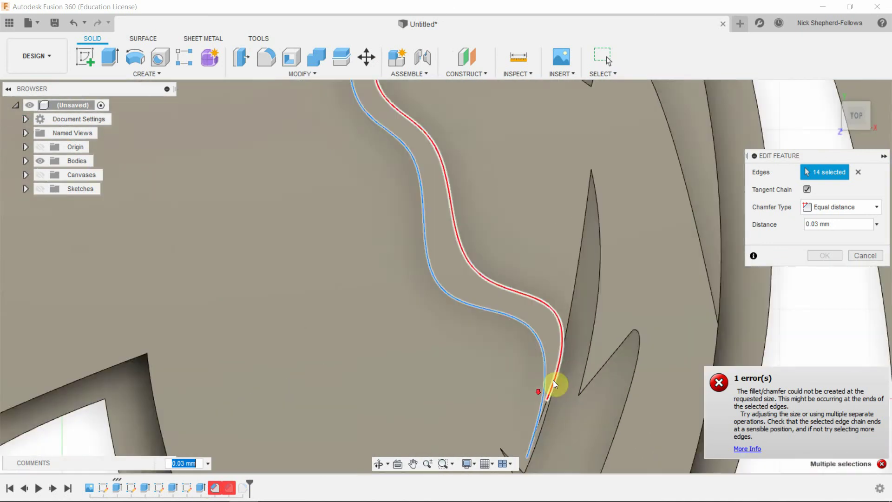
scroll(553, 380, "up", 2)
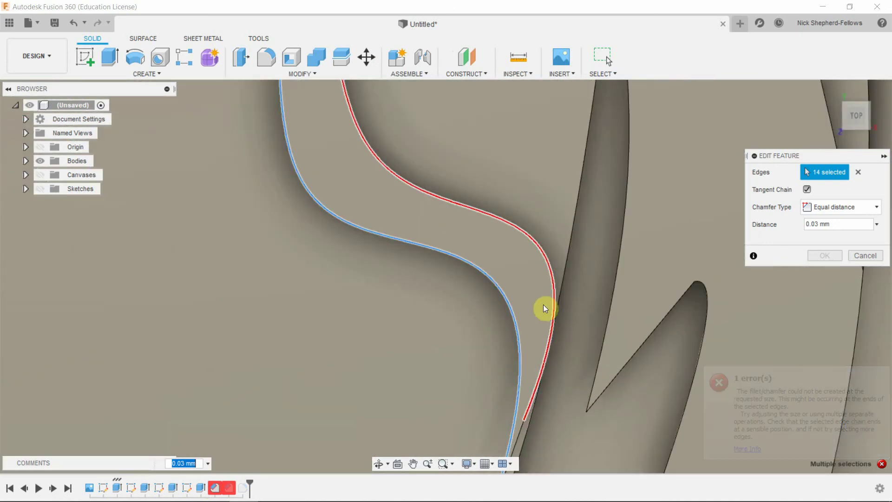
scroll(534, 409, "down", 3)
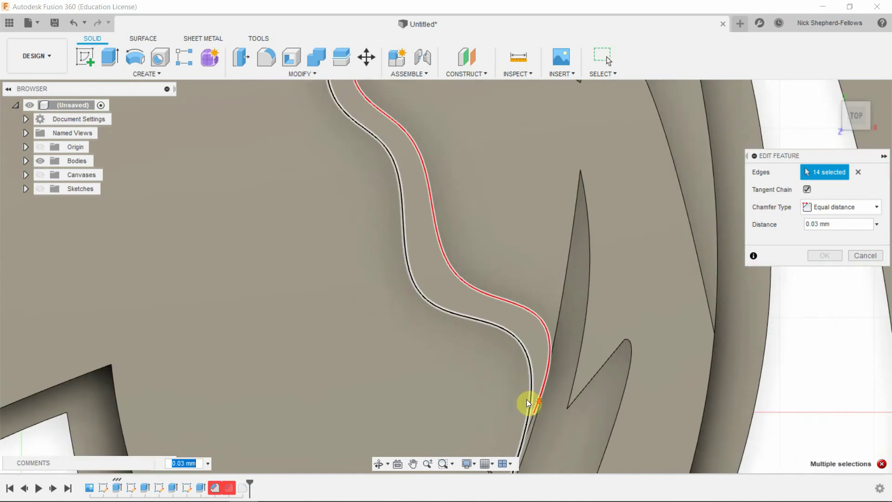
scroll(530, 388, "down", 3)
scroll(504, 397, "up", 4)
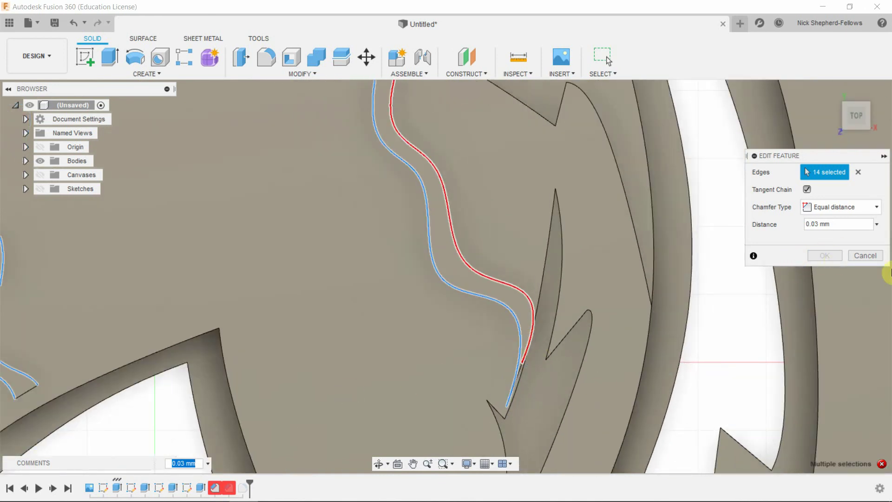
left_click(876, 261)
left_click(861, 258)
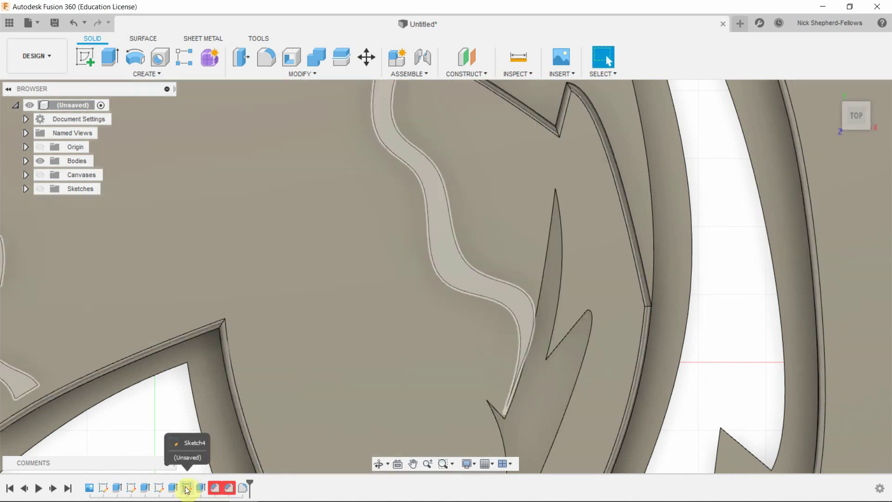
Step: Edit the crack sketch and move the lower spline points on both sides of the crack away from the eye cutout's edge
right_click(179, 488)
right_click(188, 488)
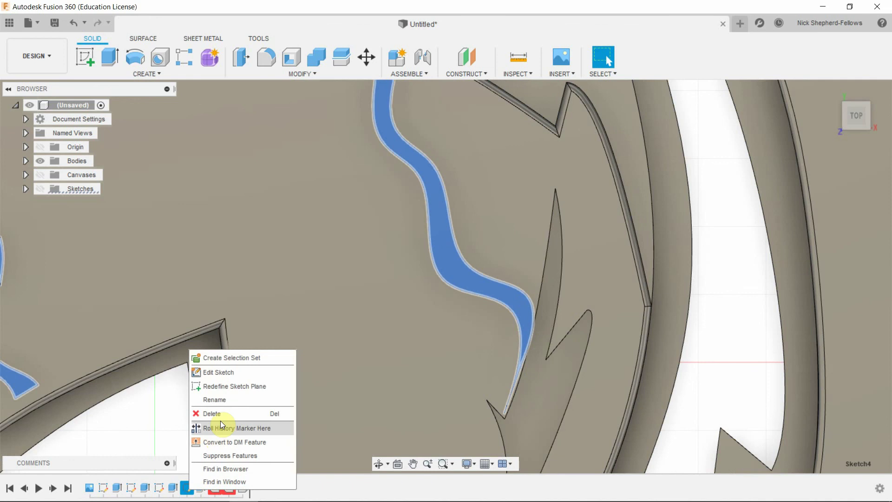
left_click(219, 372)
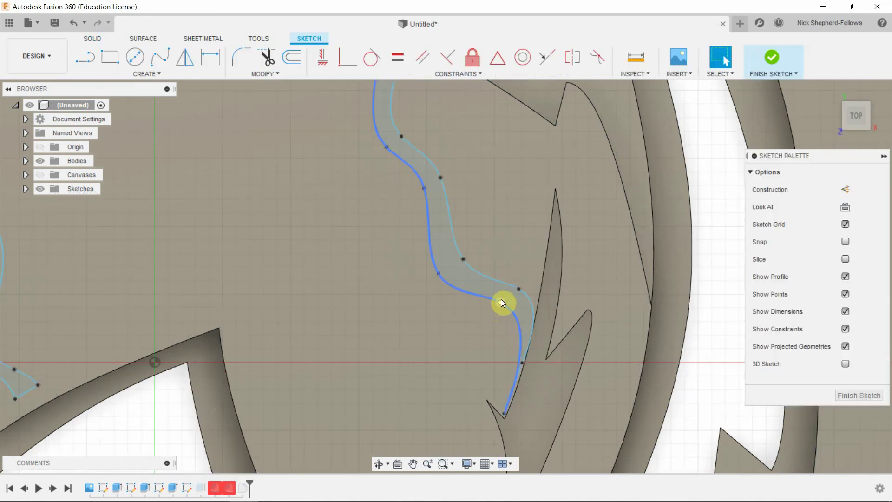
left_click_drag(499, 303, 474, 313)
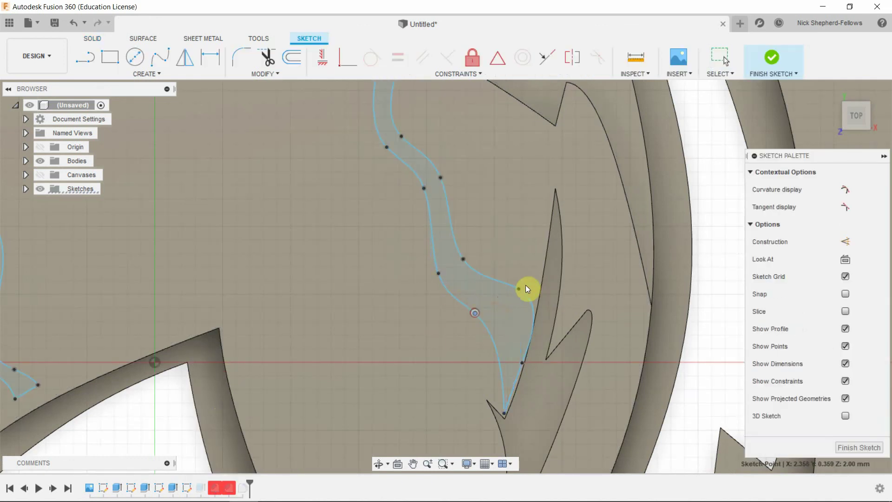
left_click_drag(519, 288, 478, 323)
left_click(501, 303)
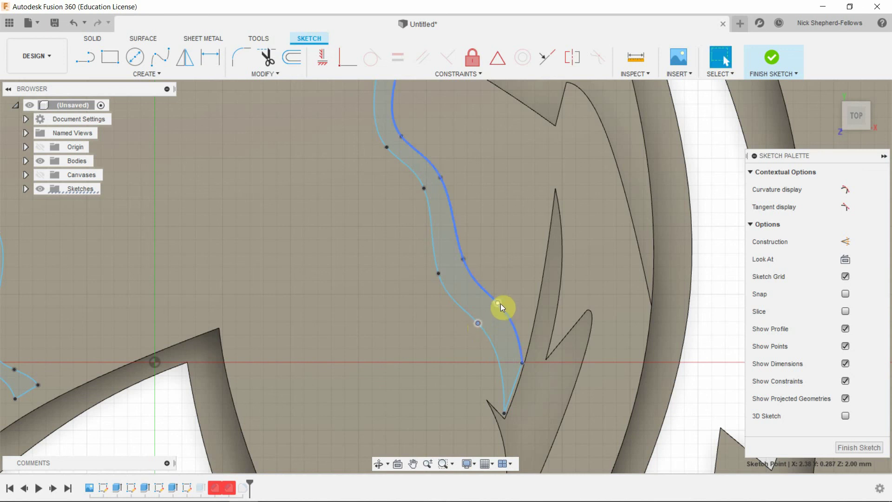
key("Escape")
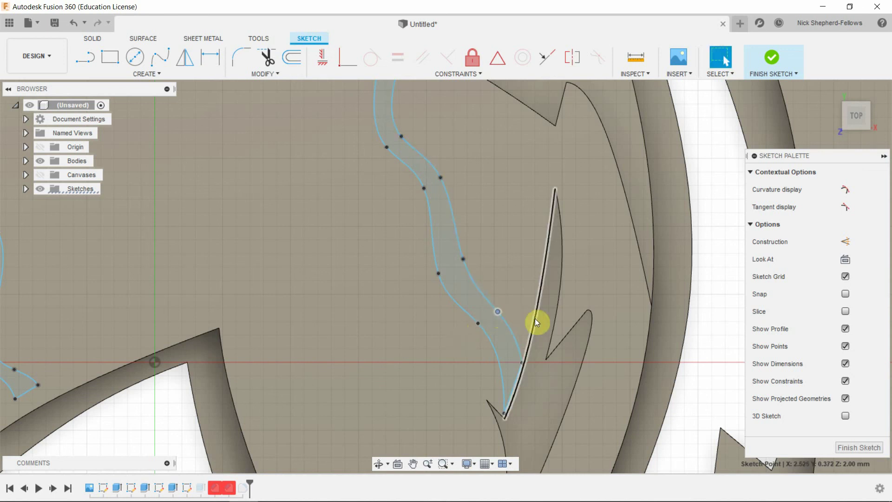
Step: Shift the next pair of spline points on that crack left and slightly down to smooth its bend, and finish the sketch
scroll(511, 307, "down", 3)
scroll(478, 289, "up", 3)
scroll(481, 303, "down", 3)
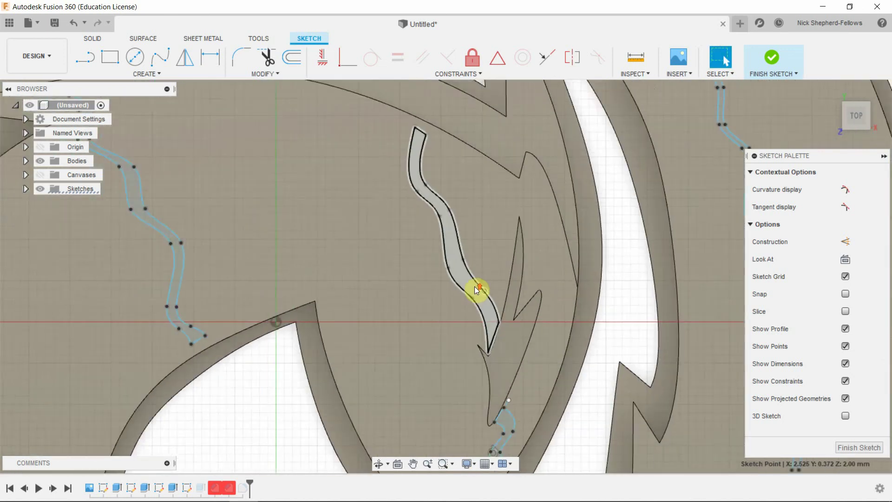
scroll(490, 282, "up", 5)
scroll(557, 309, "down", 2)
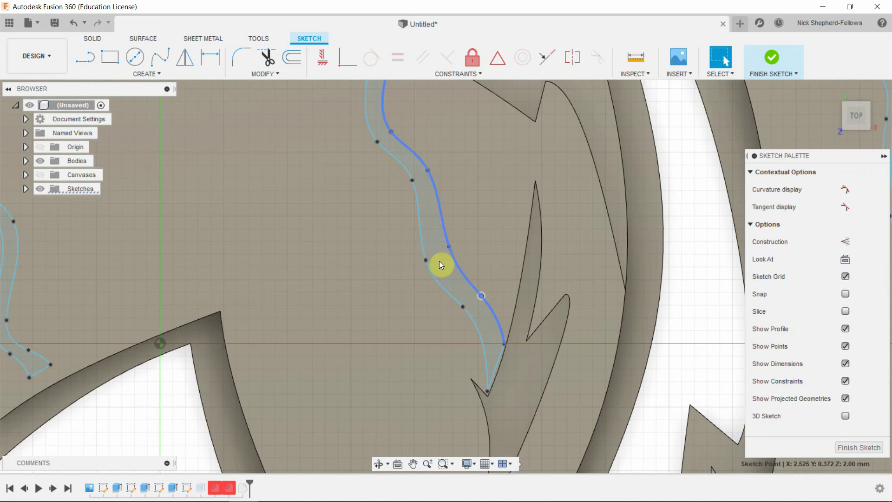
mouse_move(425, 260)
left_mouse_down()
mouse_move(418, 267)
mouse_move(448, 246)
mouse_move(440, 256)
left_mouse_up()
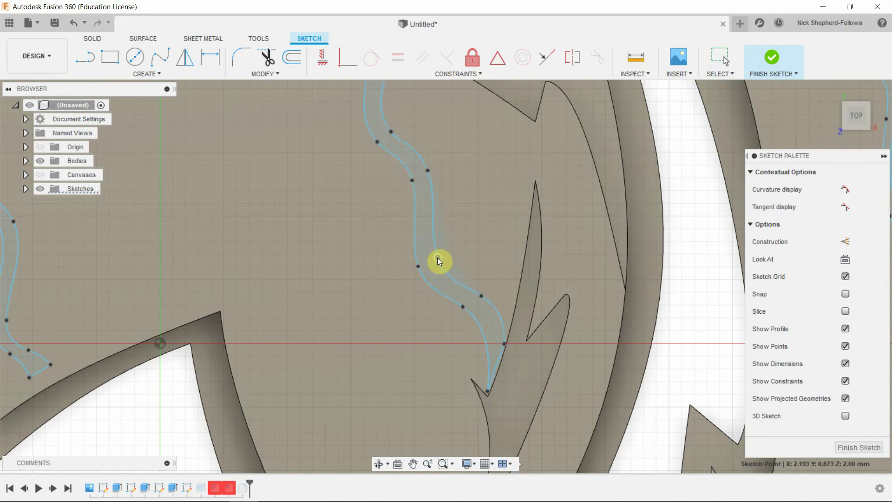
scroll(453, 260, "down", 3)
scroll(449, 235, "up", 2)
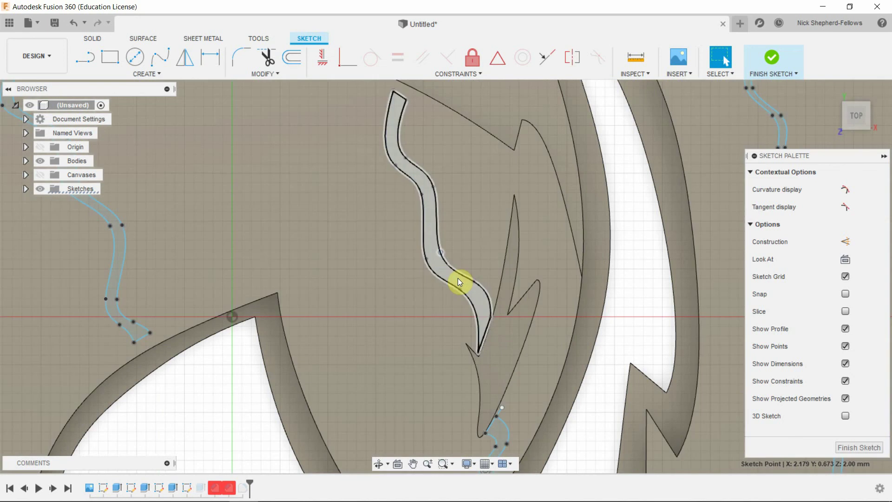
left_click(853, 449)
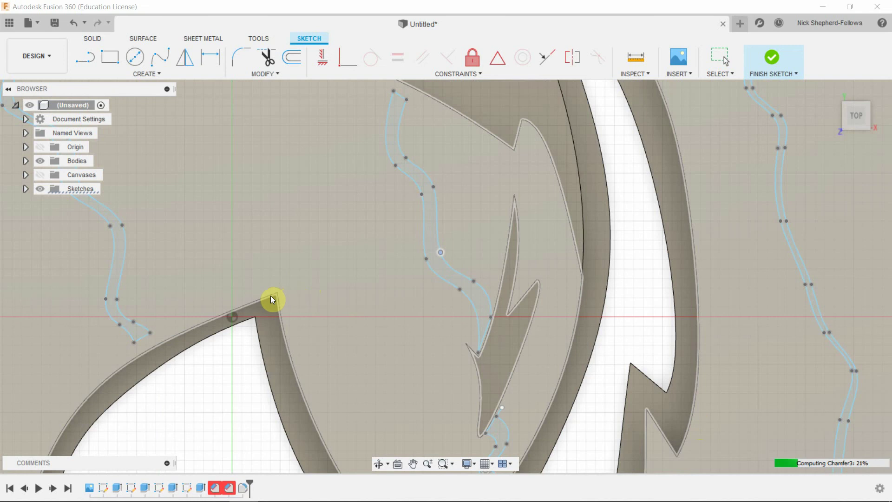
Step: Reopen the crack sketch and slim the short crack below the eye cutout by moving its middle spline points
scroll(445, 249, "down", 5)
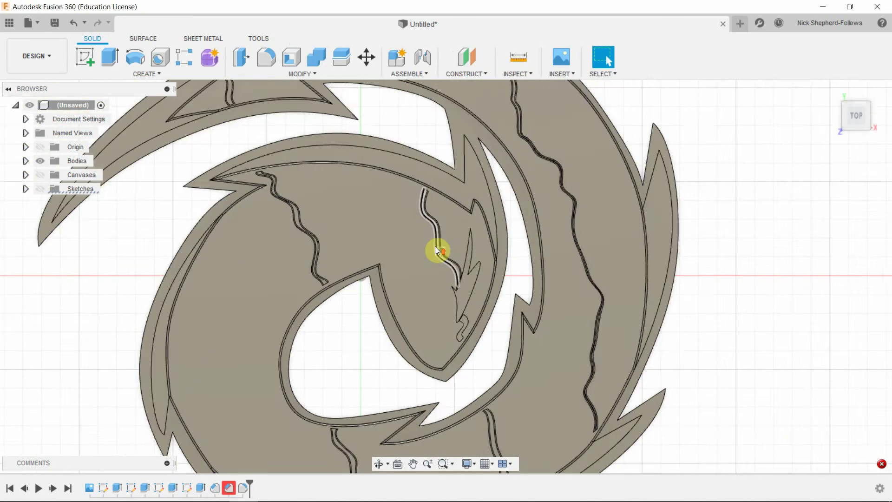
scroll(550, 361, "up", 8)
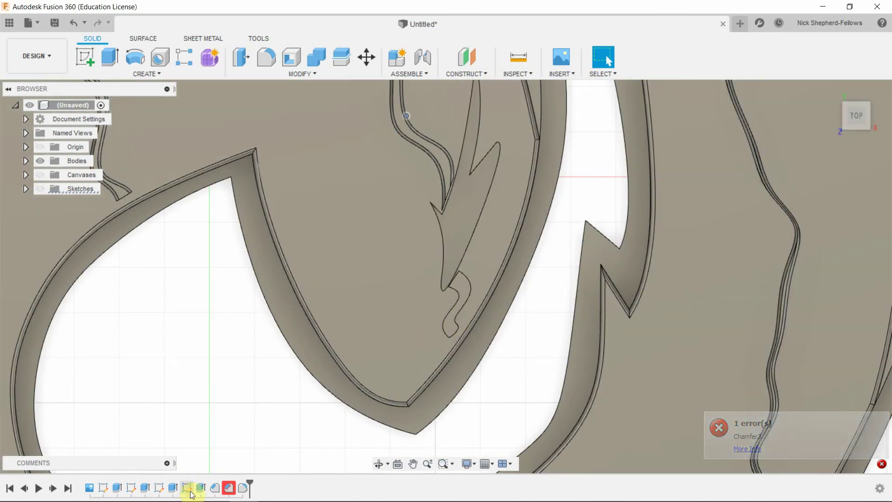
right_click(181, 488)
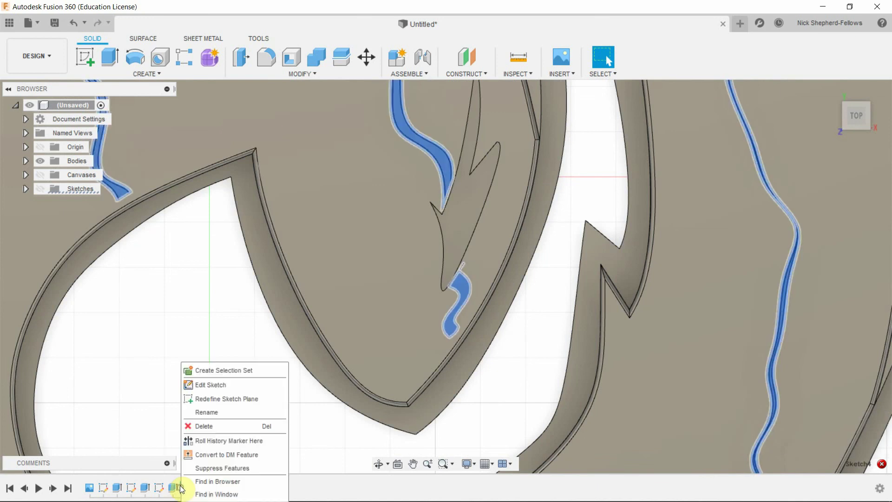
left_click(228, 385)
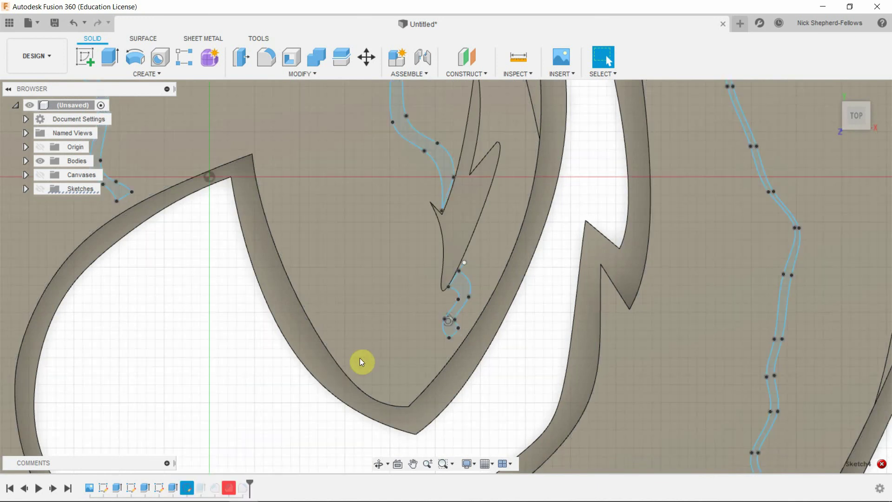
scroll(467, 298, "up", 5)
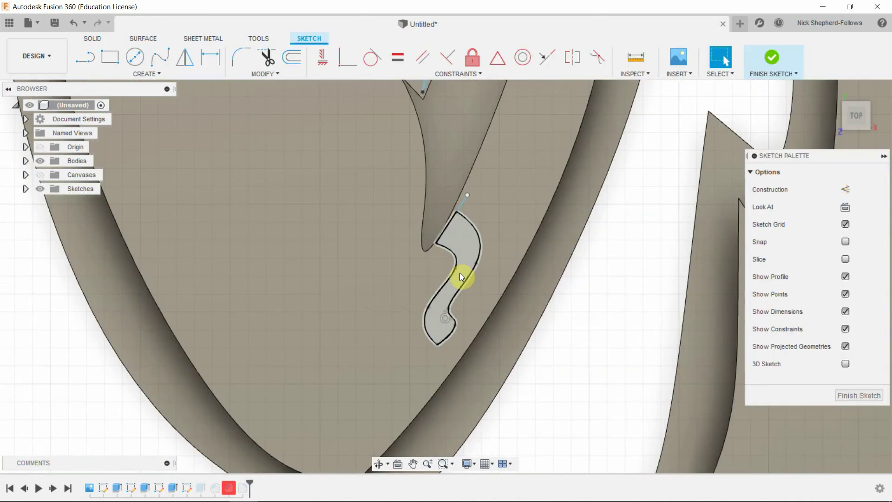
left_click(460, 274)
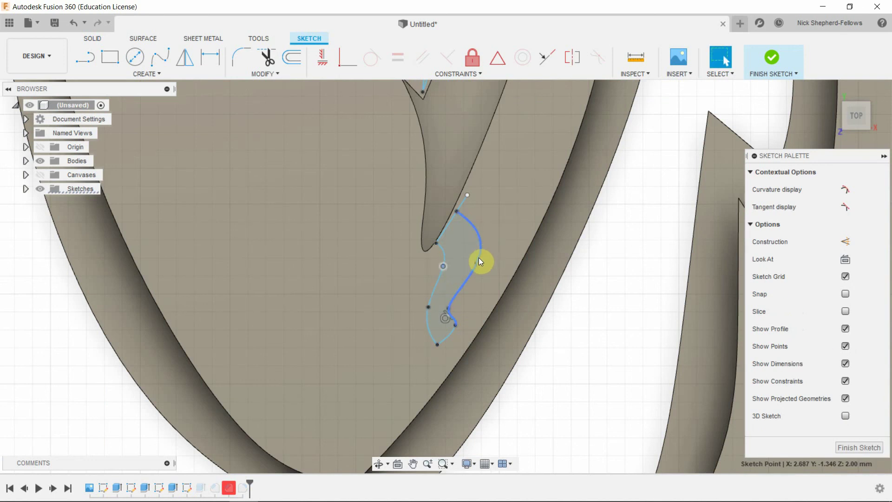
left_click_drag(476, 265, 466, 272)
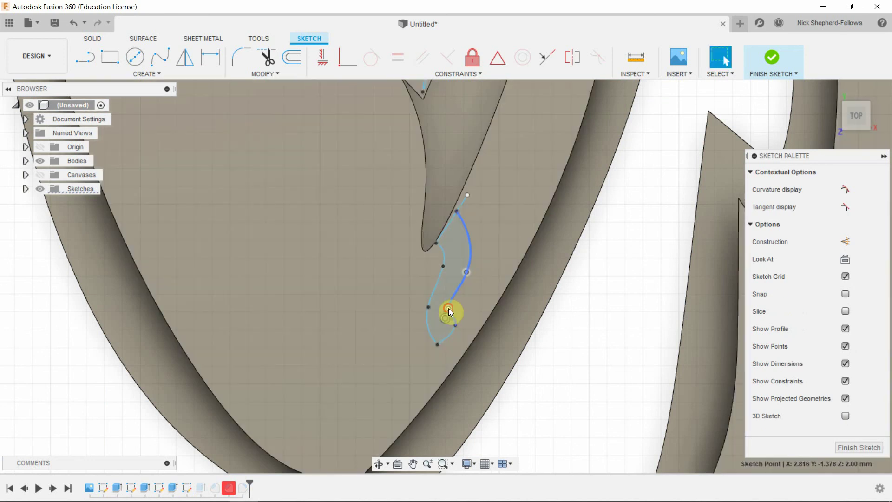
left_click_drag(448, 308, 452, 304)
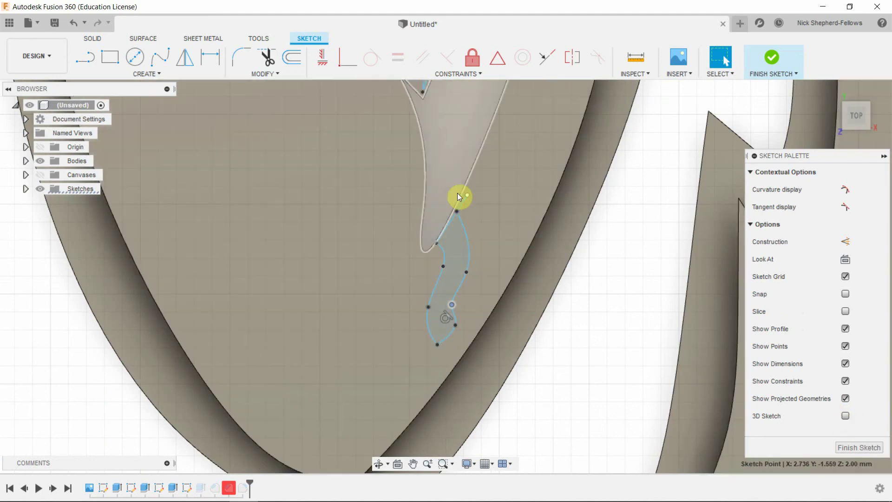
Step: Move the stray line end and the short crack's upper end point down along the eye cutout's edge, and finish the sketch
left_click(468, 193)
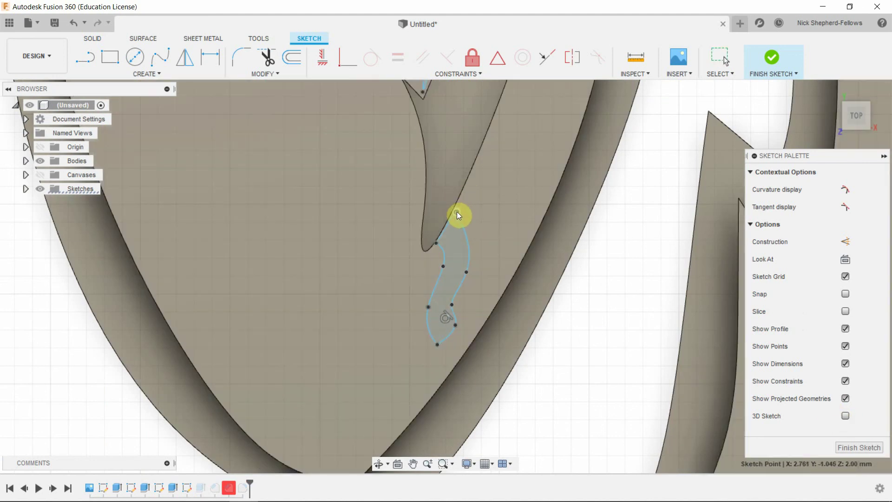
left_click_drag(462, 225, 448, 227)
left_click(451, 225)
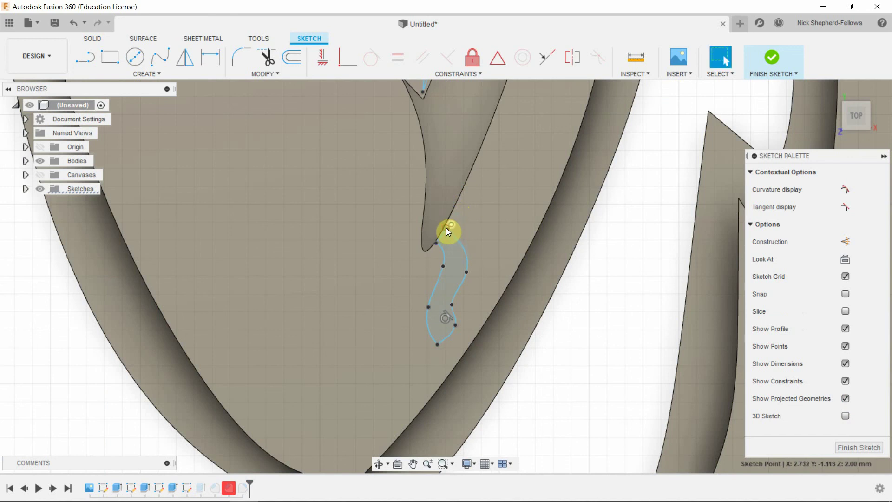
key("Escape")
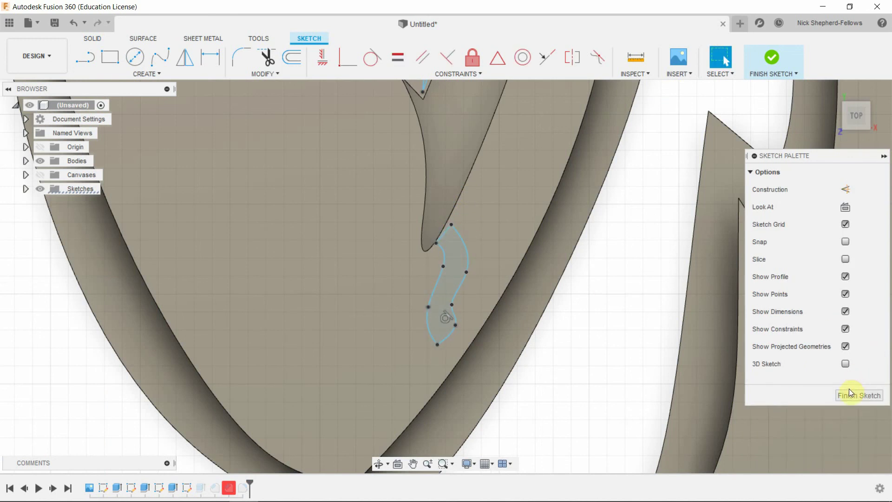
left_click(847, 395)
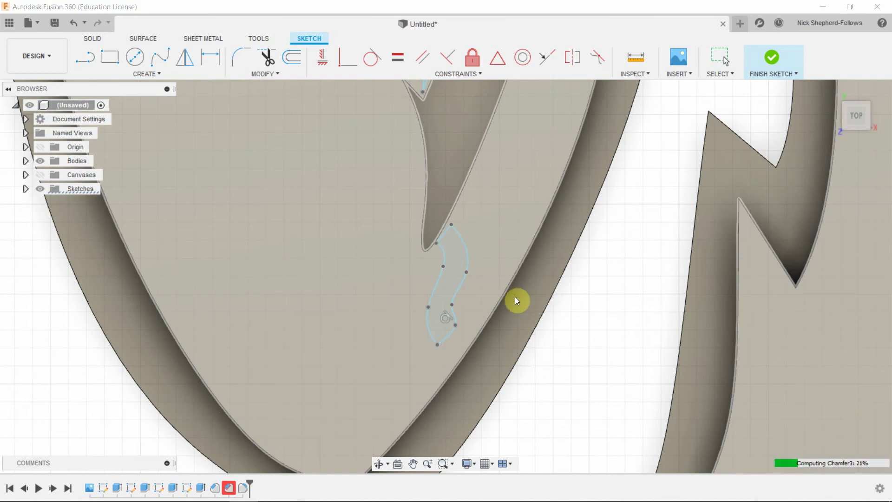
scroll(517, 299, "down", 5)
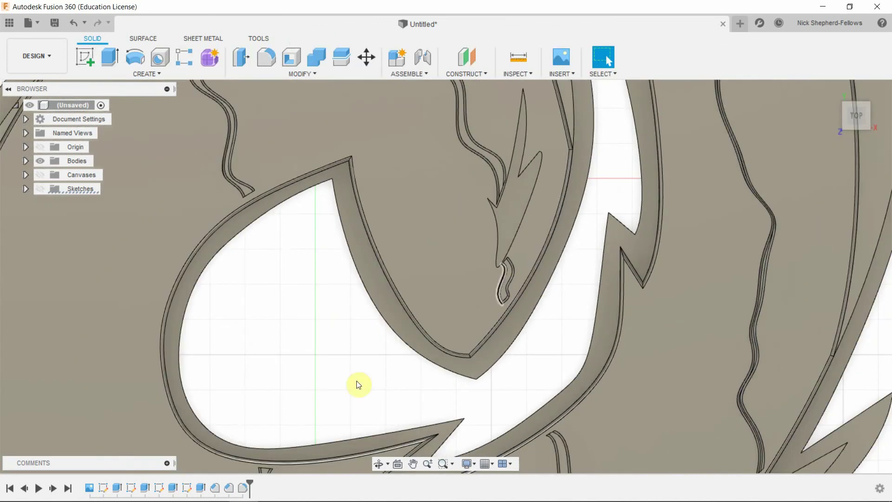
Step: Examine the crack ends near the eye cutout and the outline fillet along the upper arm from above
scroll(511, 334, "down", 3)
scroll(479, 303, "up", 5)
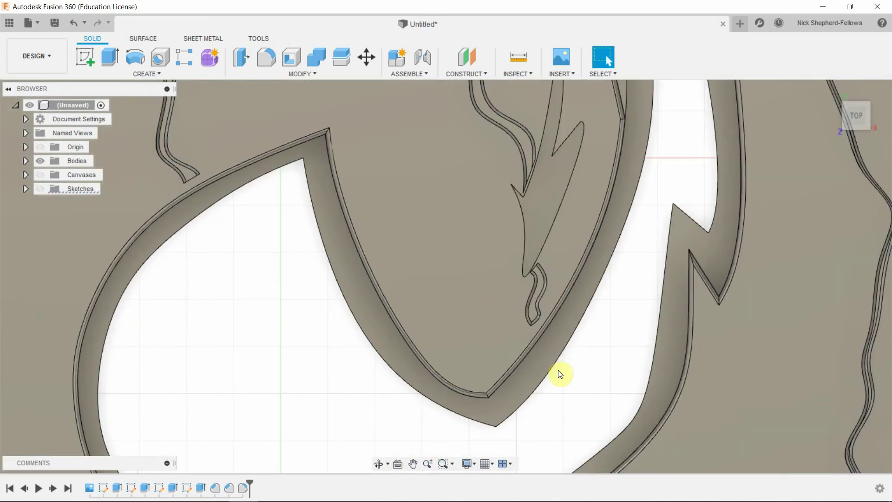
scroll(558, 370, "up", 5)
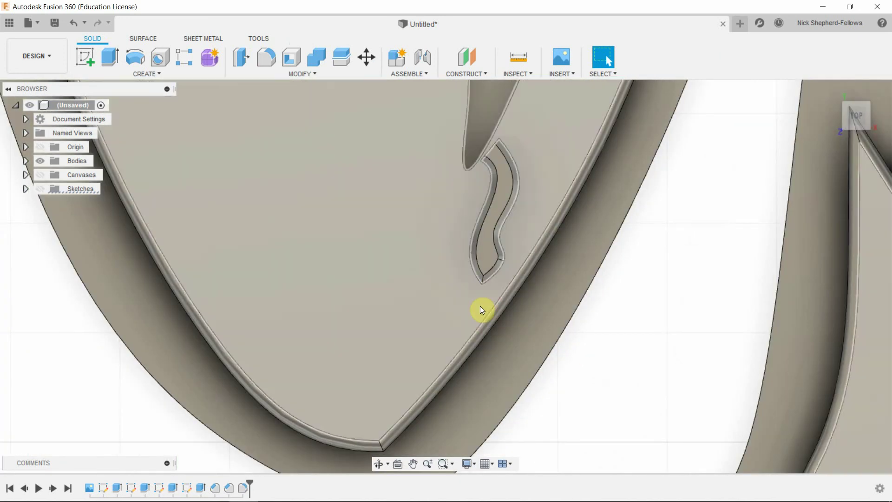
scroll(480, 309, "down", 8)
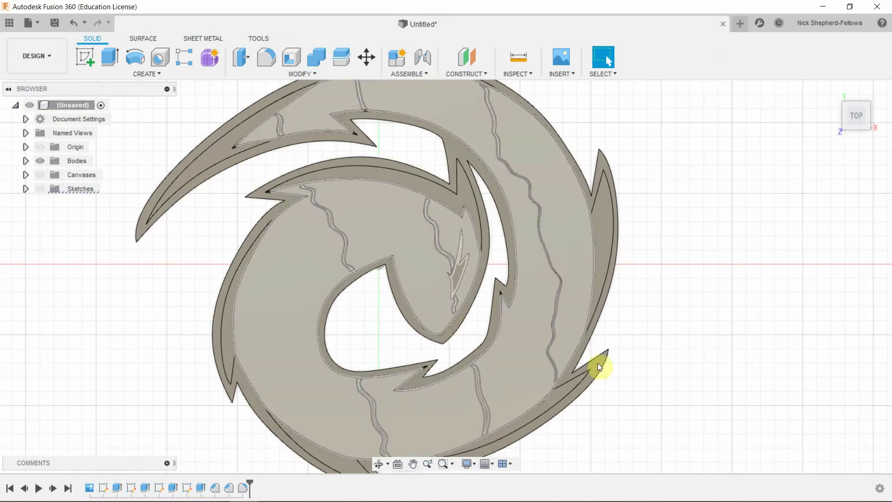
scroll(598, 363, "down", 2)
scroll(674, 357, "down", 2)
scroll(395, 204, "up", 3)
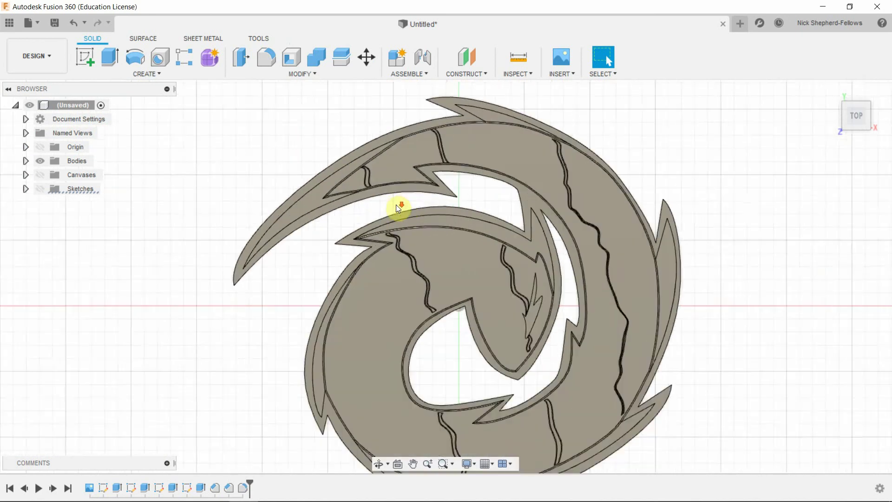
scroll(367, 169, "up", 5)
scroll(533, 188, "up", 2)
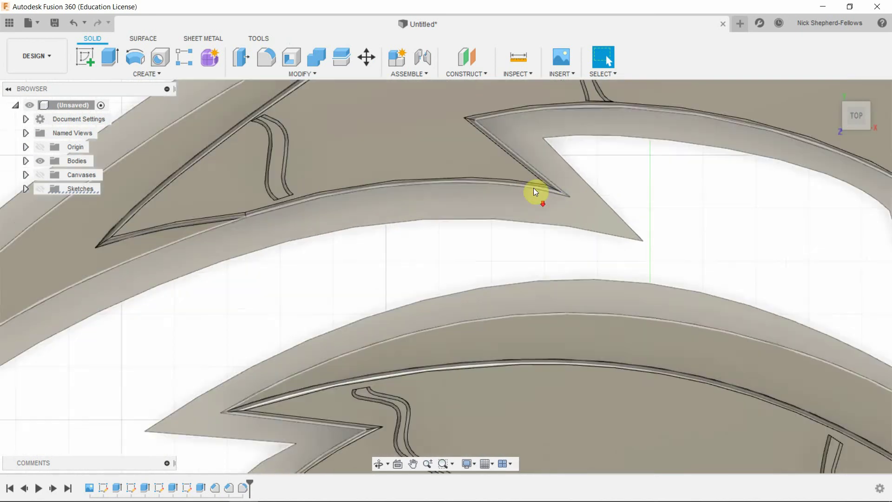
scroll(551, 174, "up", 2)
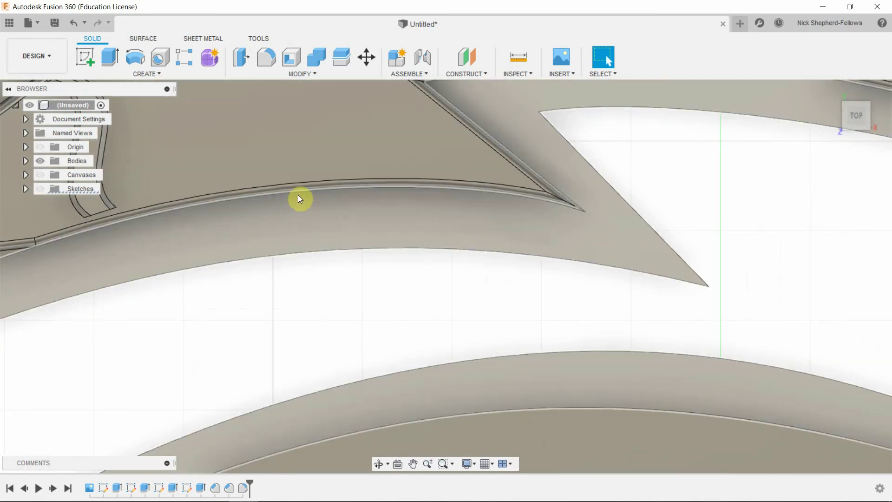
scroll(302, 193, "down", 6)
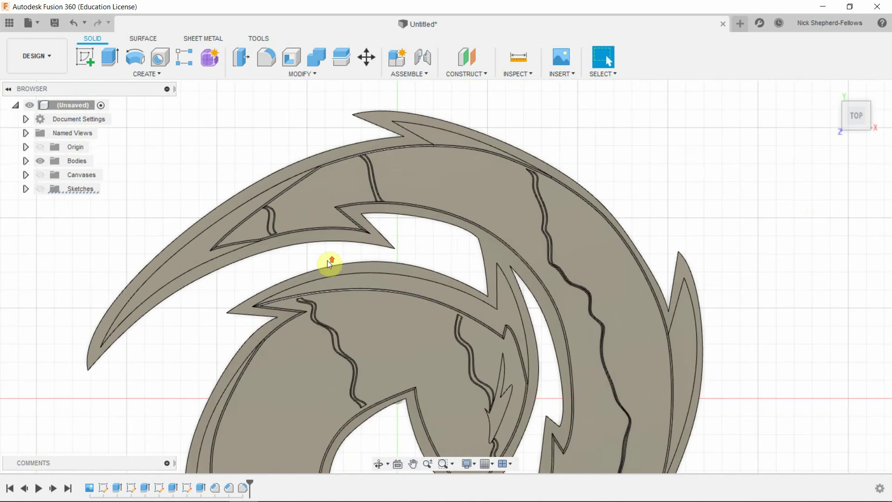
scroll(827, 215, "down", 3)
Step: Inspect the outline fillet along the emblem's outer rim from an oblique angle
middle_click_drag(818, 428, 820, 346, "shift")
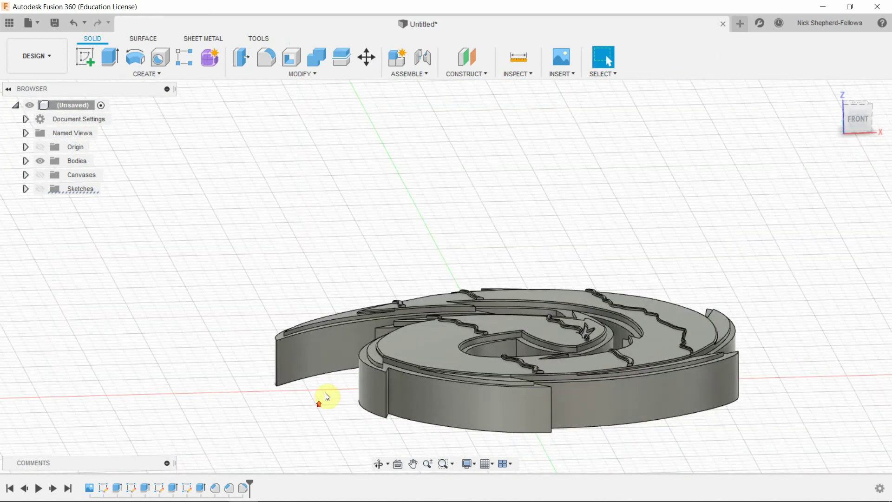
scroll(362, 369, "up", 10)
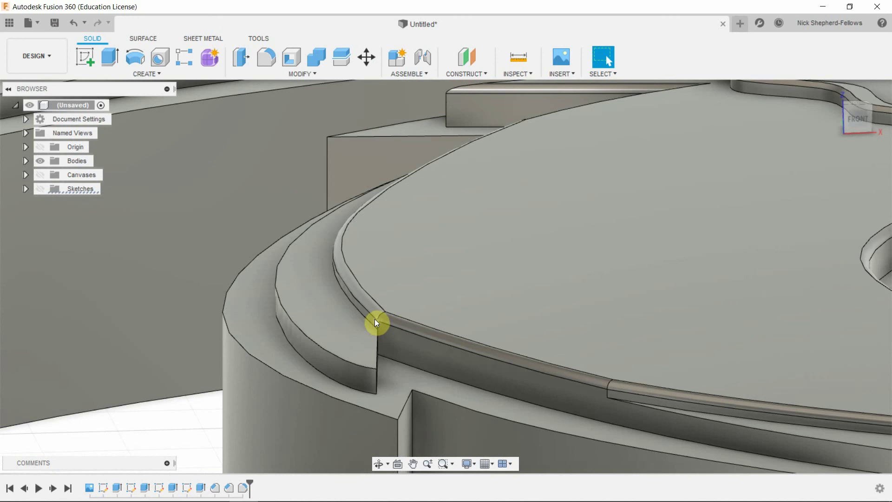
scroll(279, 363, "down", 3)
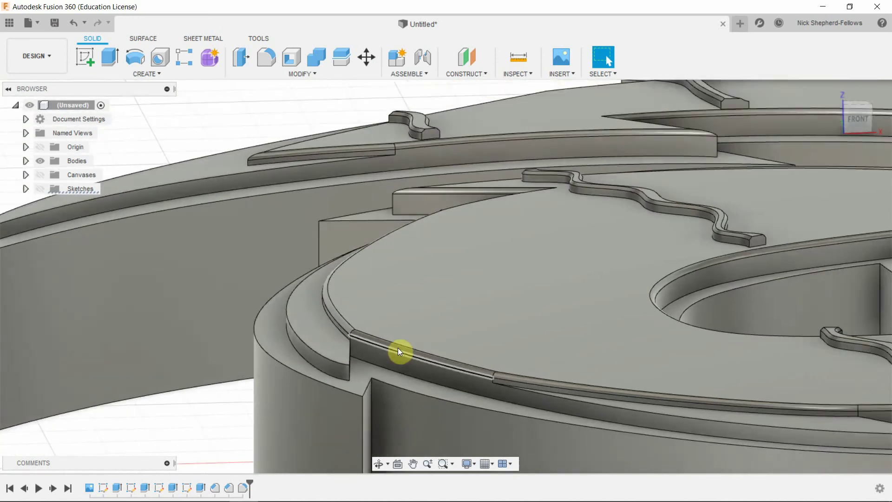
scroll(239, 362, "down", 5)
middle_click_drag(265, 422, 295, 412, "shift")
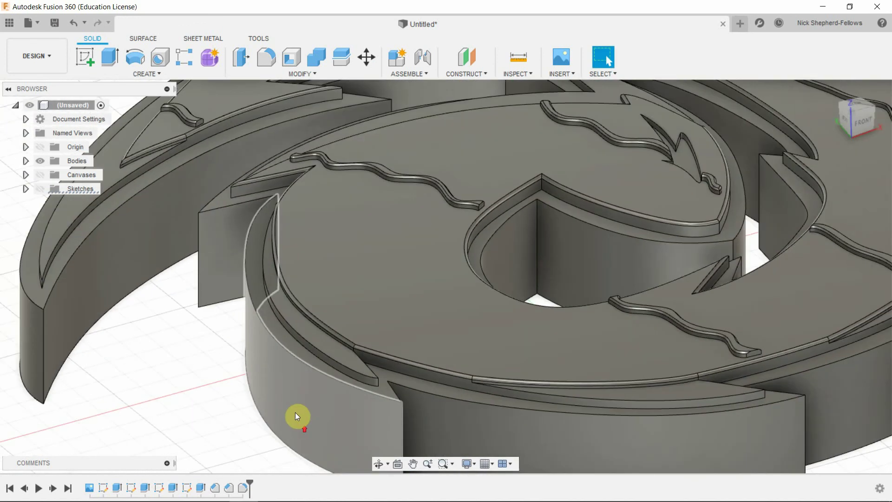
scroll(279, 391, "down", 3)
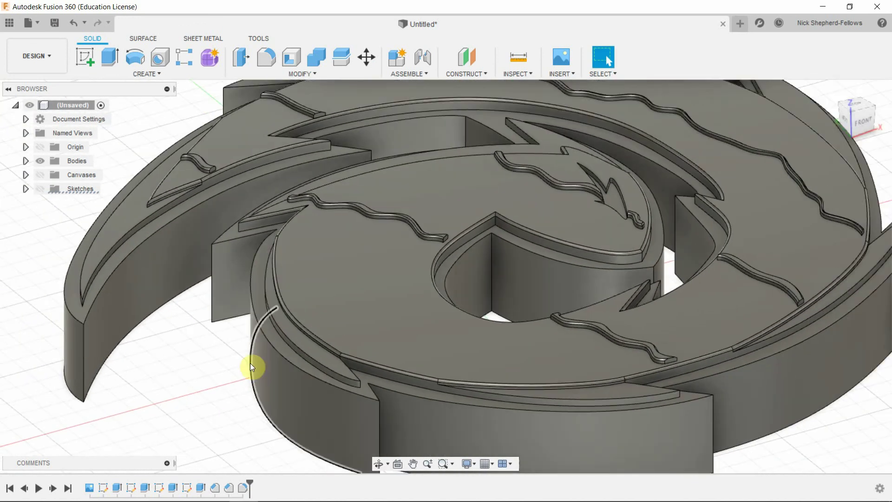
Step: Edit the outline fillet feature and try a radius of 0.1 mm on its selected edges
left_click(242, 488)
right_click(242, 488)
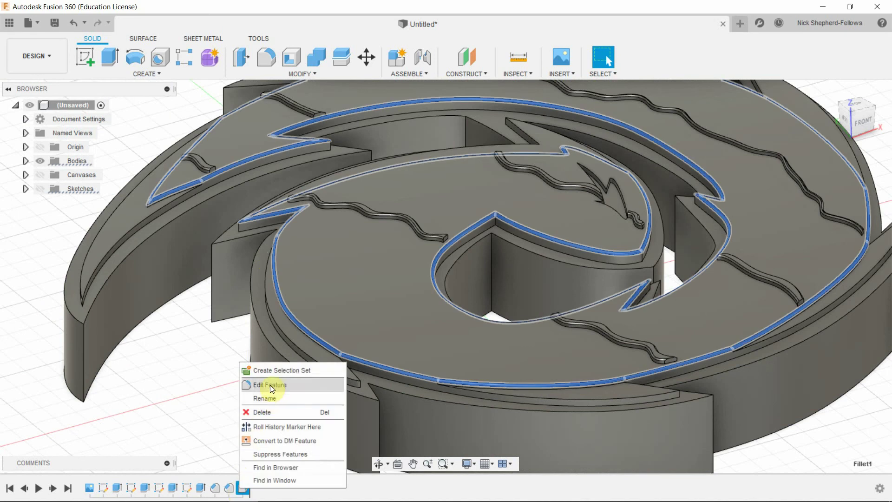
left_click(270, 386)
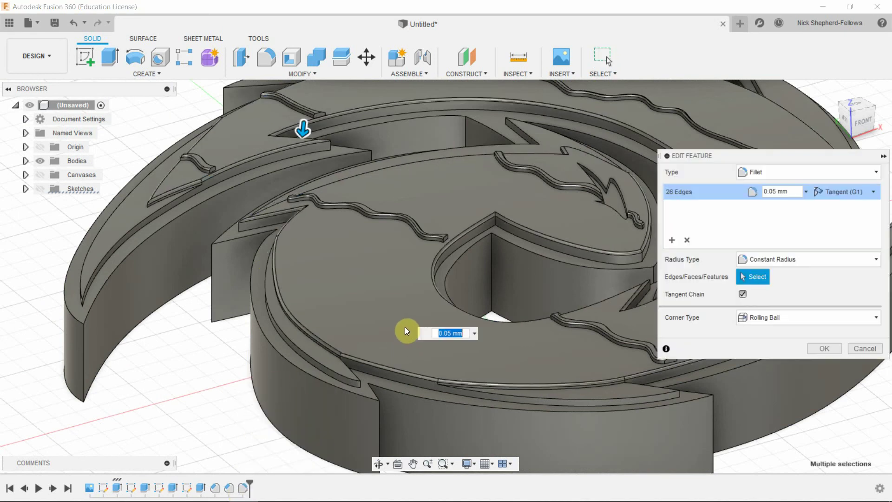
left_click(771, 192)
mouse_move(298, 499)
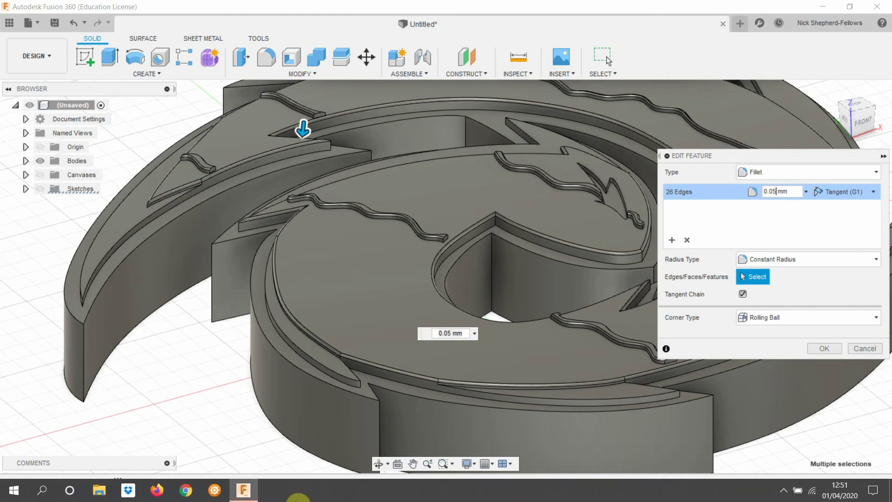
key("BackSpace")
key("BackSpace")
type("1")
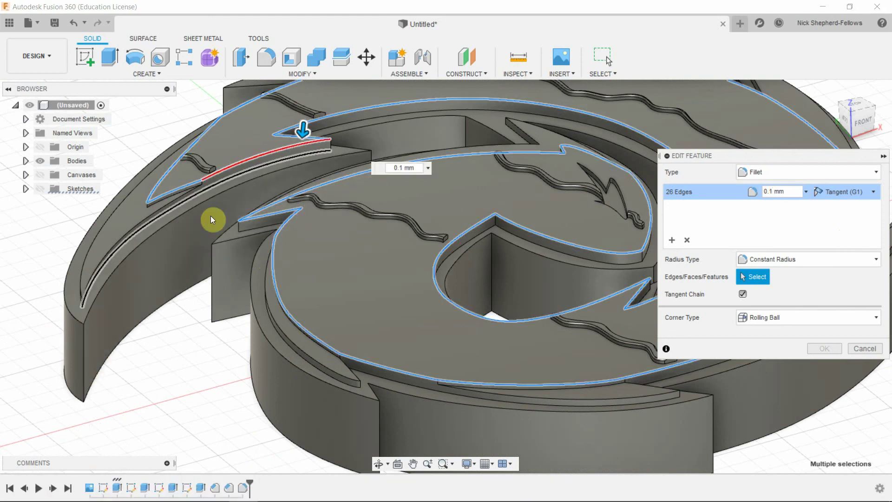
Step: Examine the red-marked outline edge at the sharp notch of the upper arm
scroll(312, 140, "down", 1)
scroll(312, 140, "up", 6)
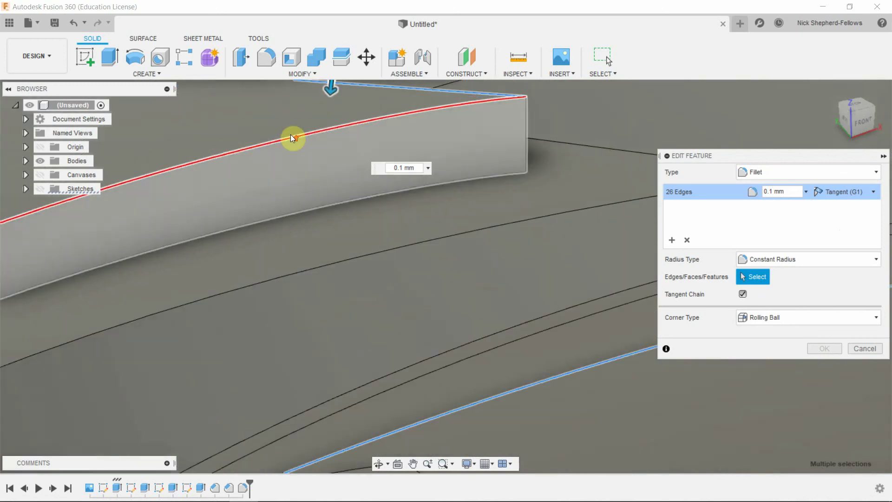
scroll(363, 208, "down", 3)
scroll(477, 235, "down", 2)
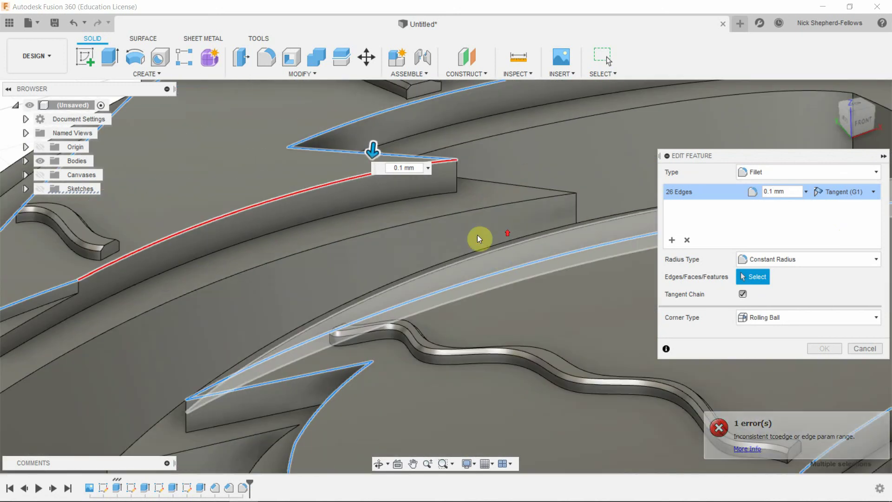
scroll(180, 228, "up", 2)
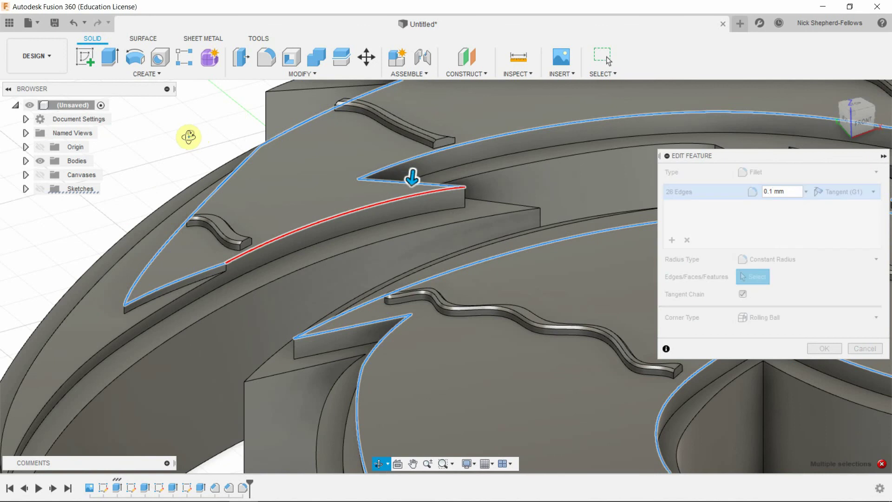
middle_click_drag(189, 135, 229, 203, "shift")
scroll(381, 308, "up", 4)
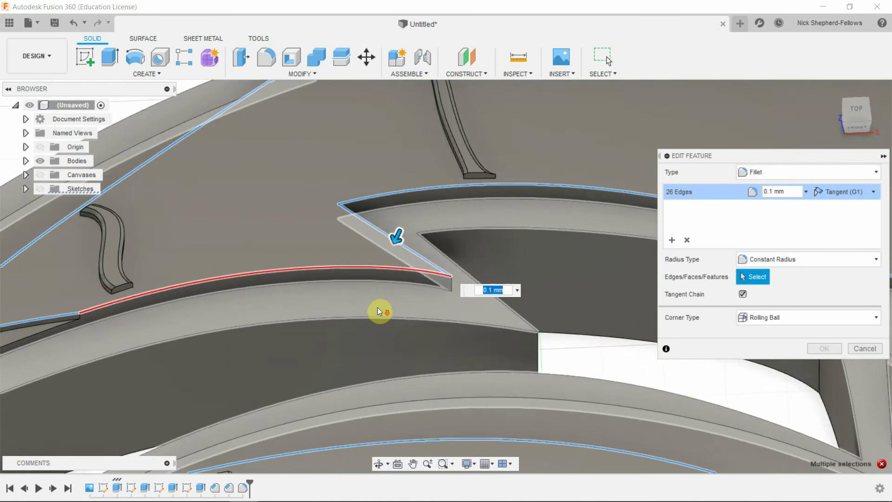
scroll(355, 273, "down", 2)
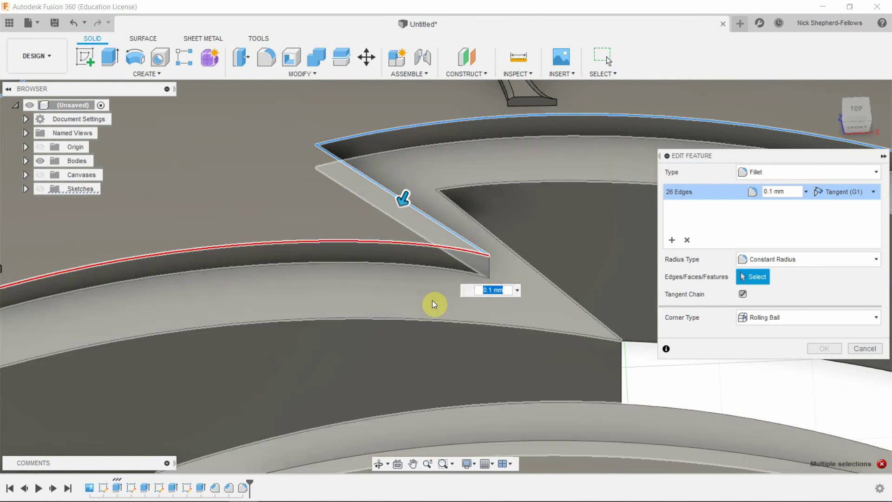
Step: Try a 0.07 mm radius for the outline fillet, and set it to 0.06 mm instead
mouse_move(440, 501)
key("Left")
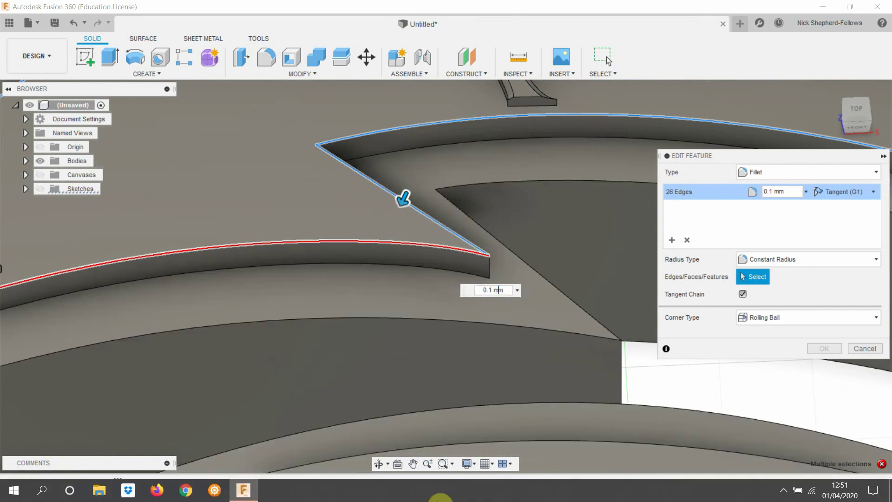
type(".0")
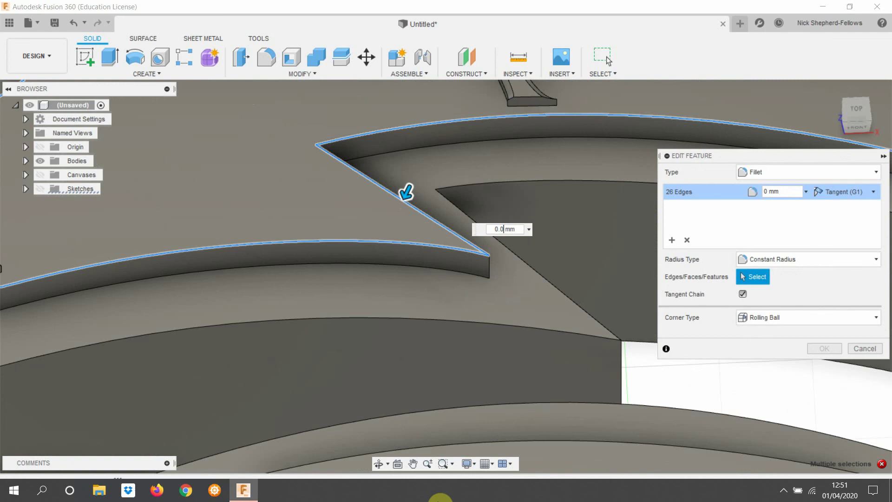
type("7")
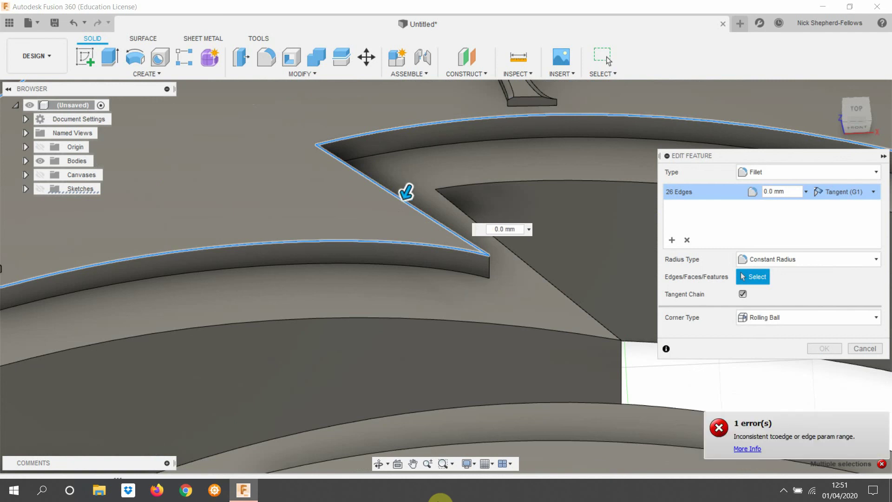
type("6")
scroll(560, 335, "up", 3)
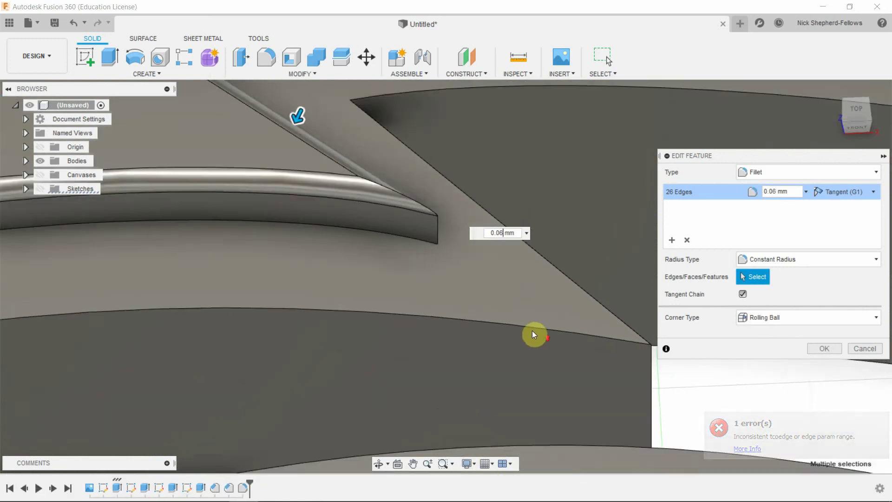
Step: Check the fillet preview around the emblem's whole outline and accept the edited fillet
scroll(488, 331, "down", 8)
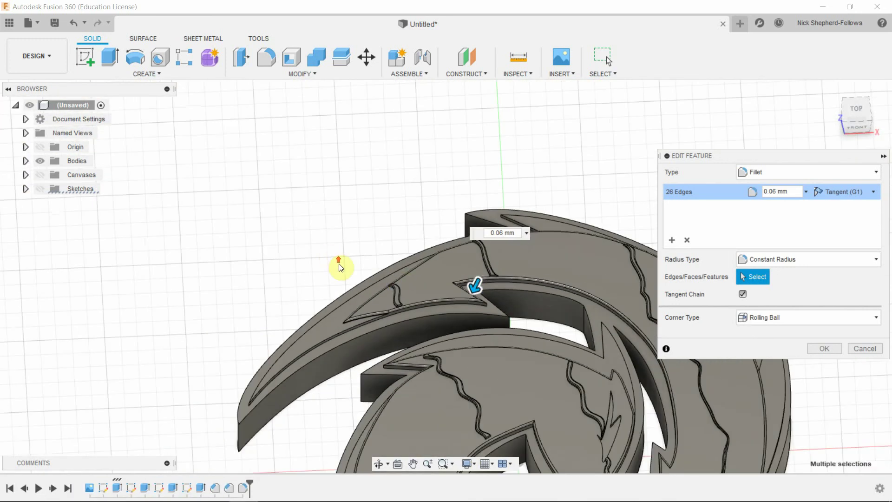
scroll(369, 308, "down", 5)
scroll(520, 418, "up", 8)
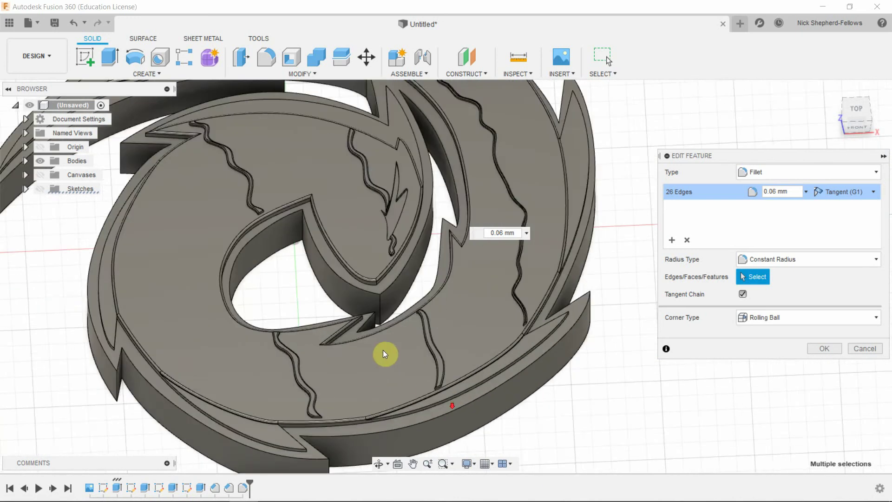
scroll(558, 362, "up", 5)
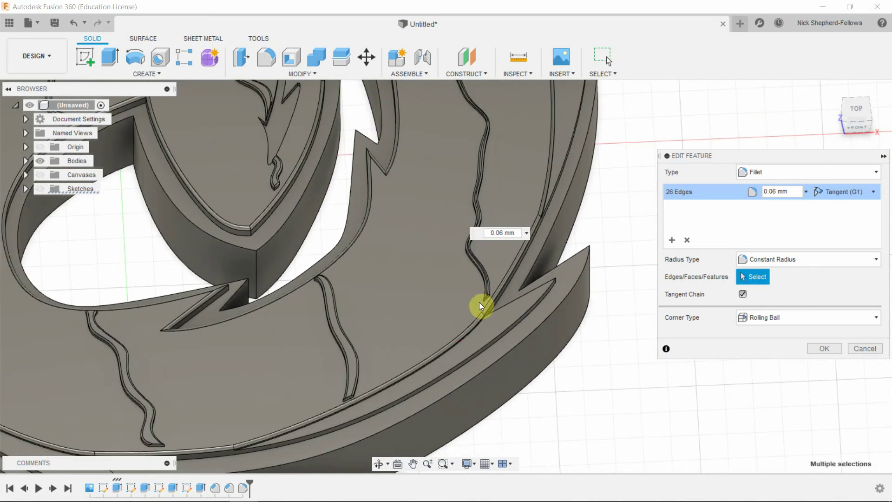
scroll(566, 281, "down", 6)
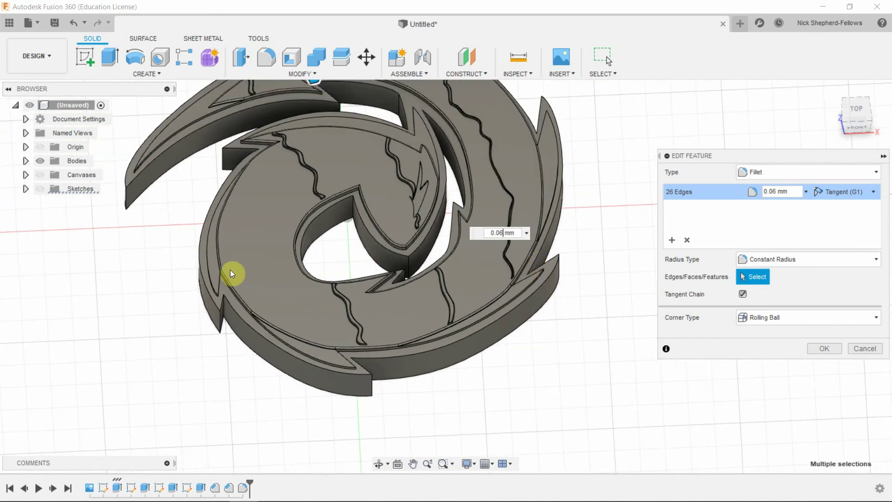
scroll(231, 269, "up", 3)
scroll(432, 303, "down", 3)
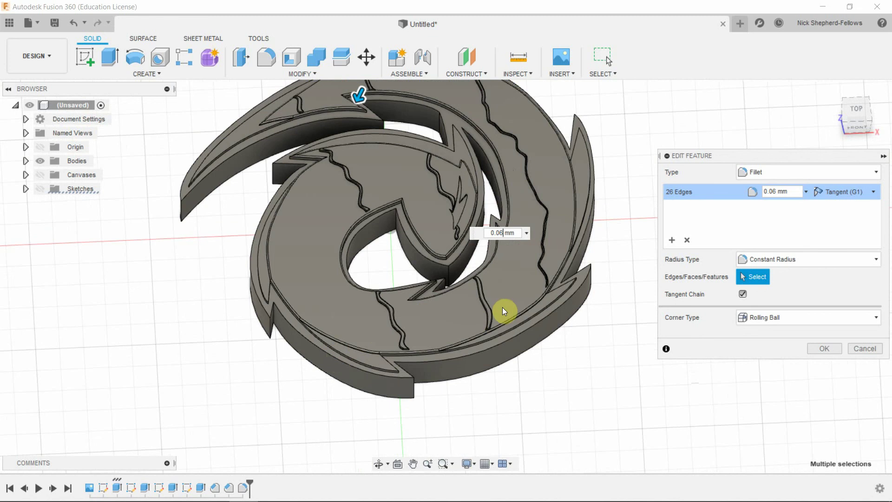
left_click(824, 349)
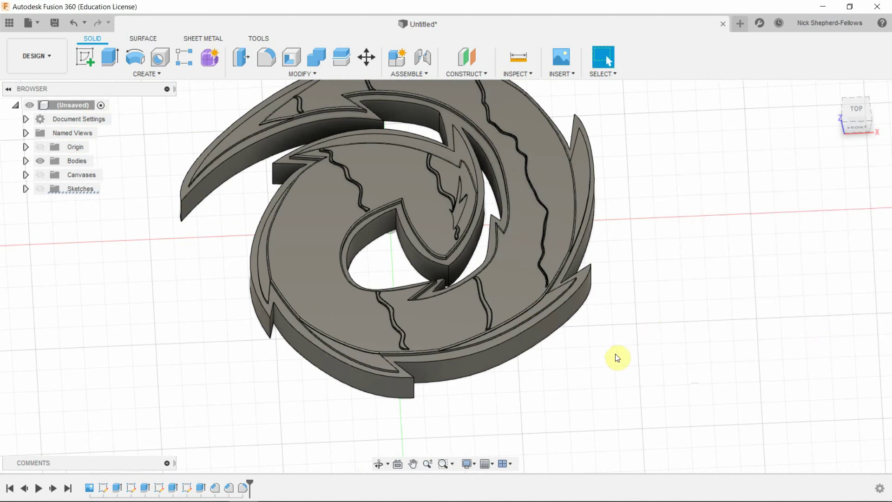
Step: Look over the whole emblem at an angle and return to the top view
middle_click_drag(647, 278, 712, 181, "shift")
left_click_drag(711, 181, 691, 213)
key("Escape")
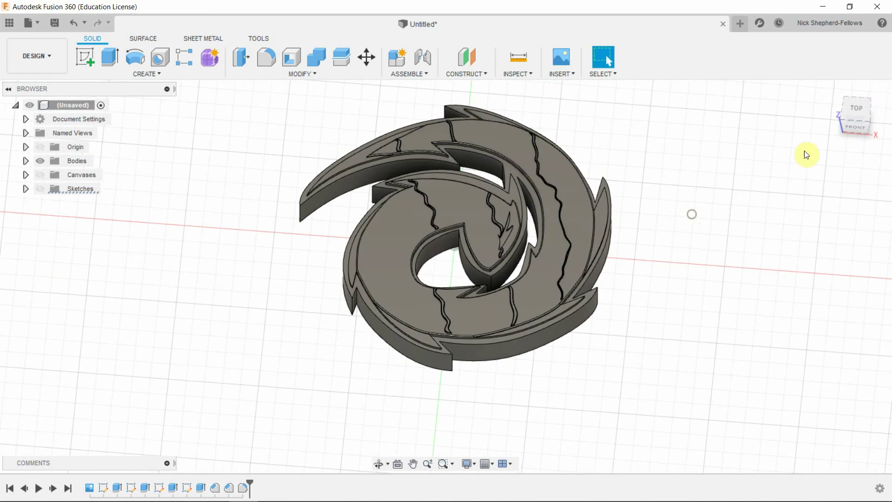
left_click(857, 113)
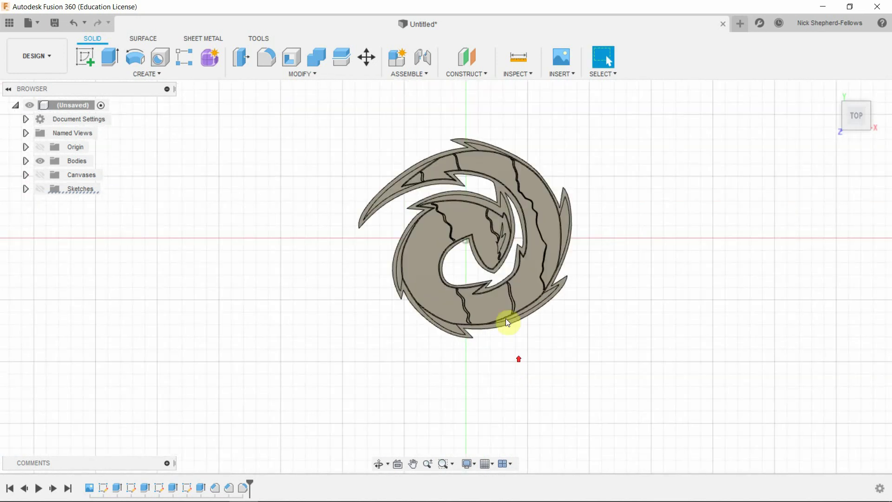
scroll(525, 219, "up", 2)
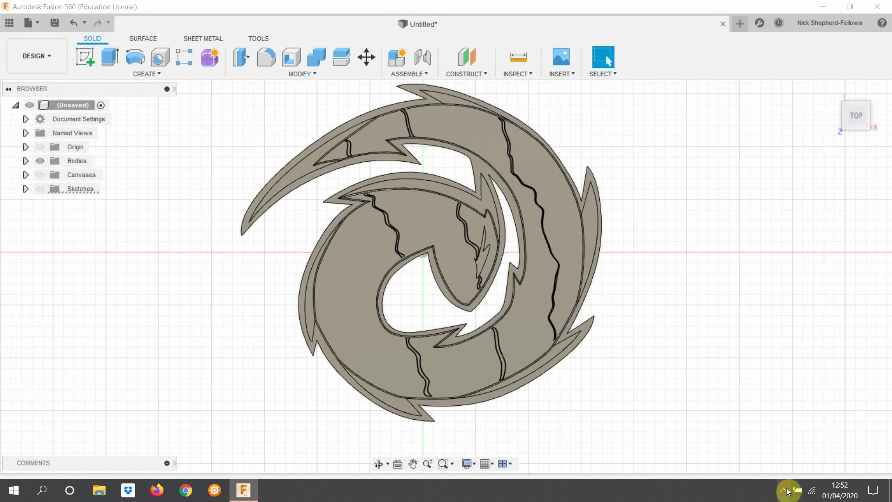
left_click(783, 490)
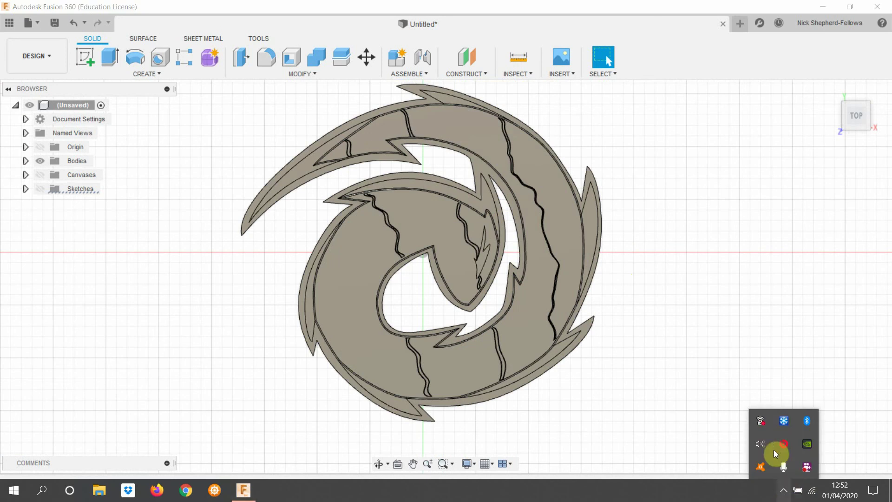
right_click(805, 465)
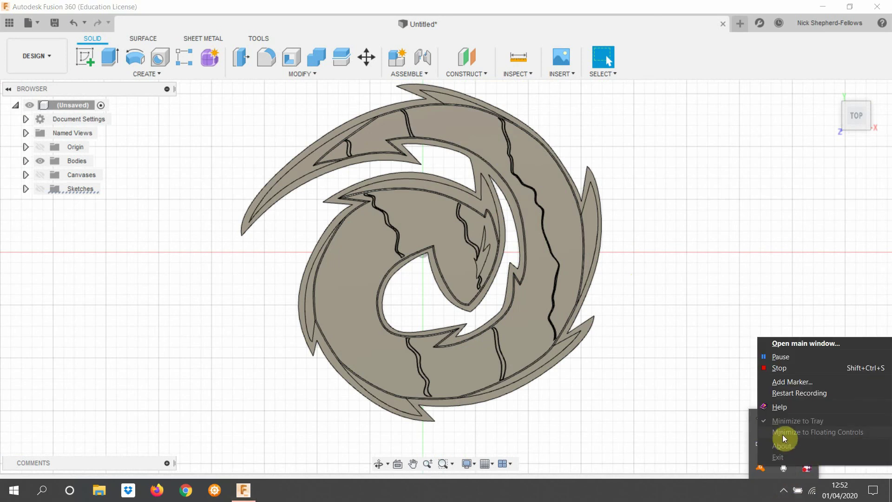